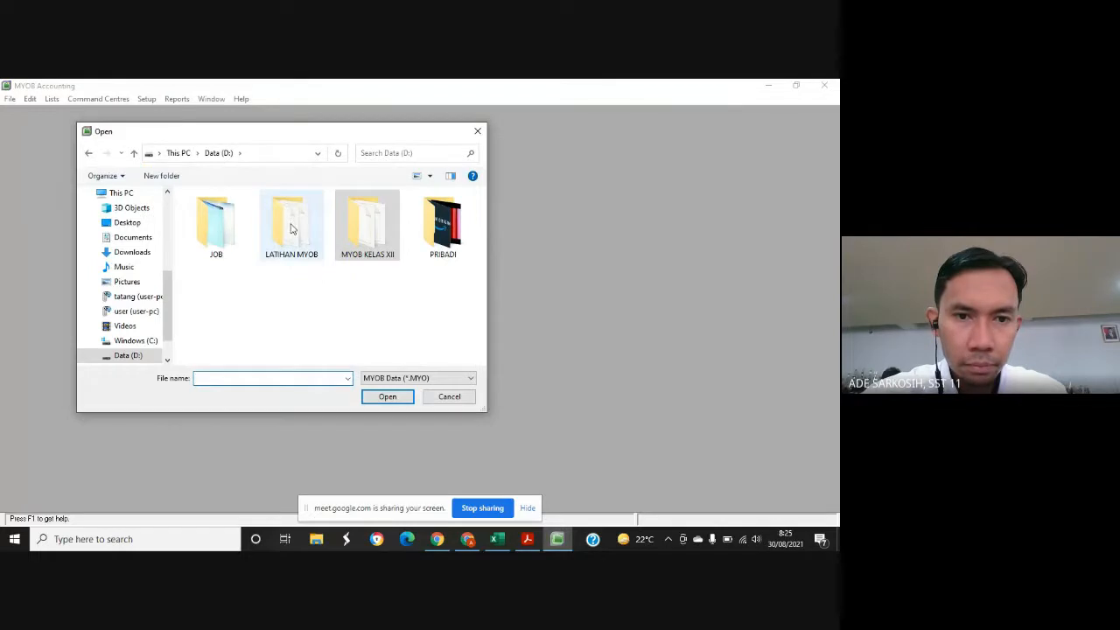
# Open CV_ LARIS MOTOR_ADE_AKL2.myo from the LATIHAN MYOB folder and sign on as Administrator
pyautogui.click(294, 211)
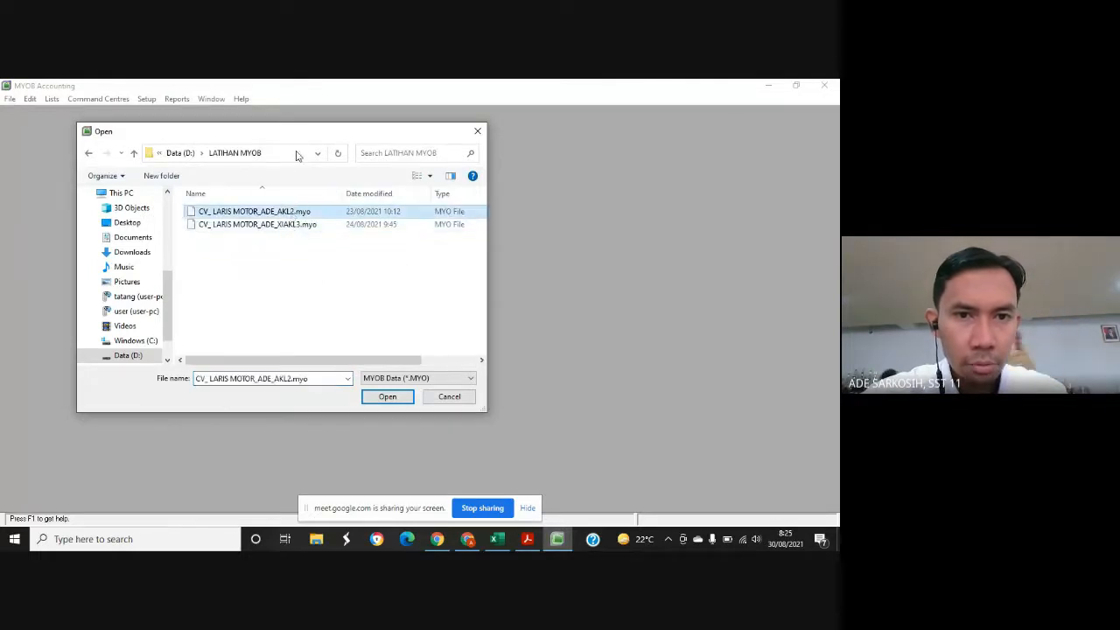
pyautogui.moveTo(296, 142); pyautogui.dragTo(359, 131)
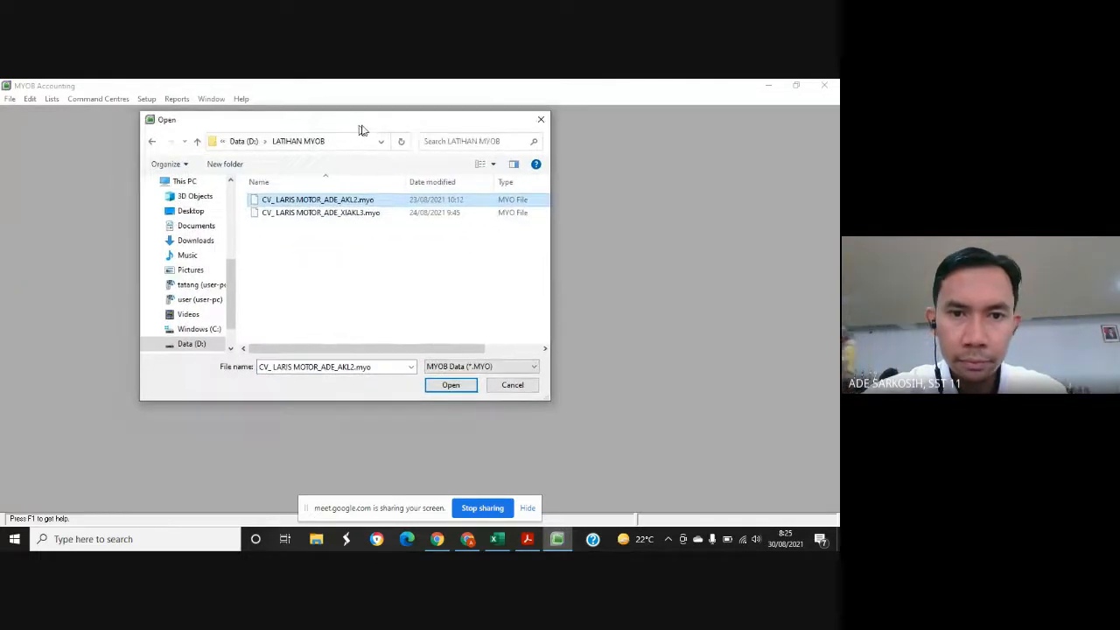
pyautogui.click(471, 387)
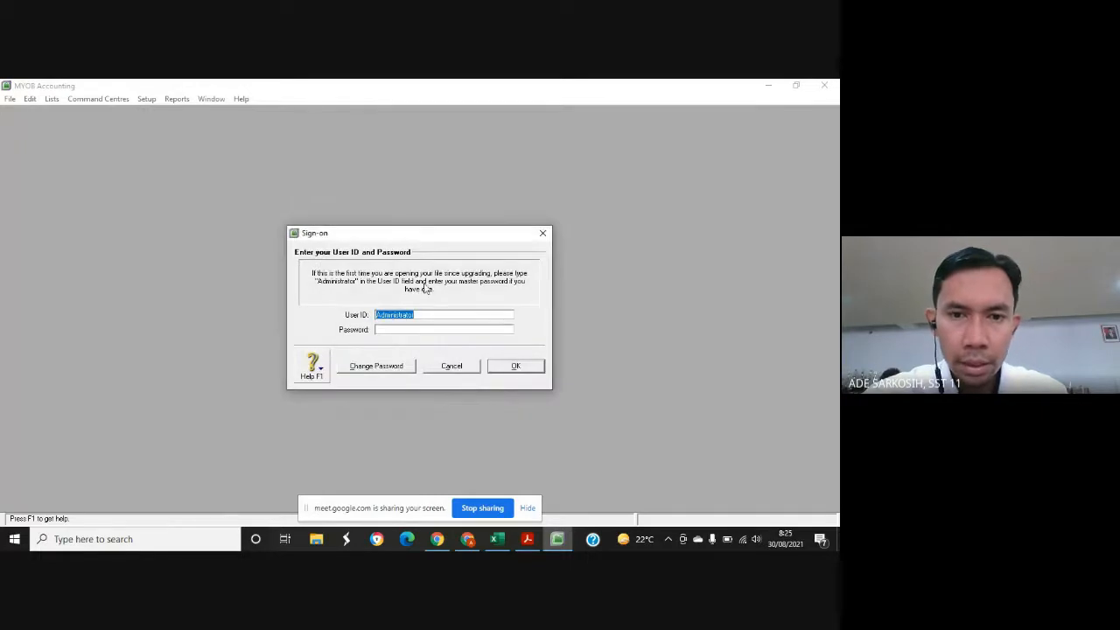
pyautogui.moveTo(433, 242); pyautogui.dragTo(422, 232)
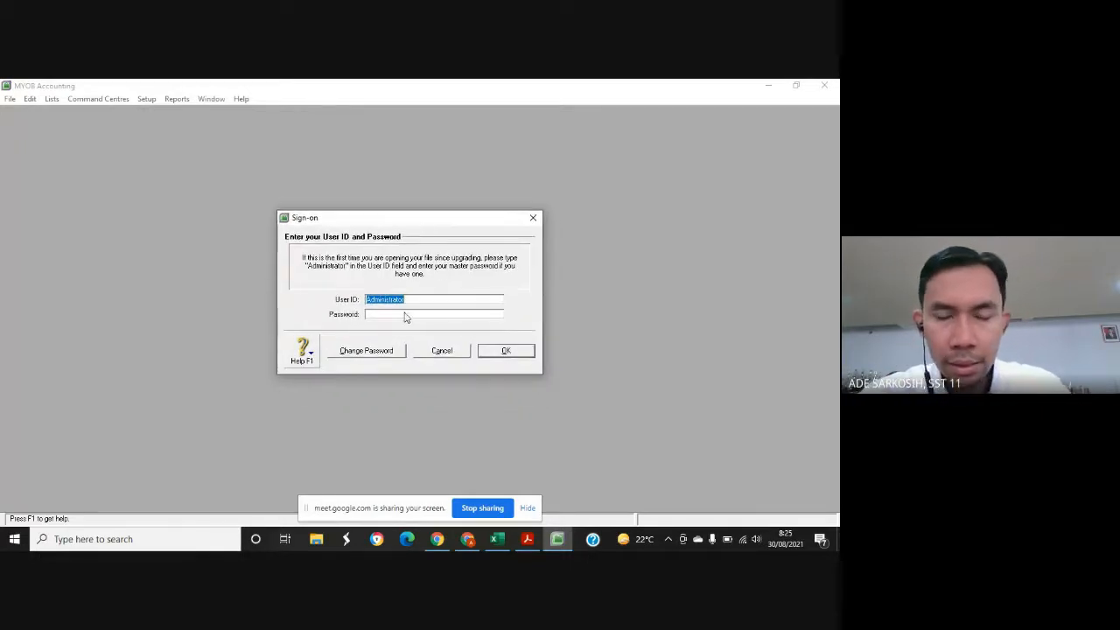
pyautogui.click(525, 353)
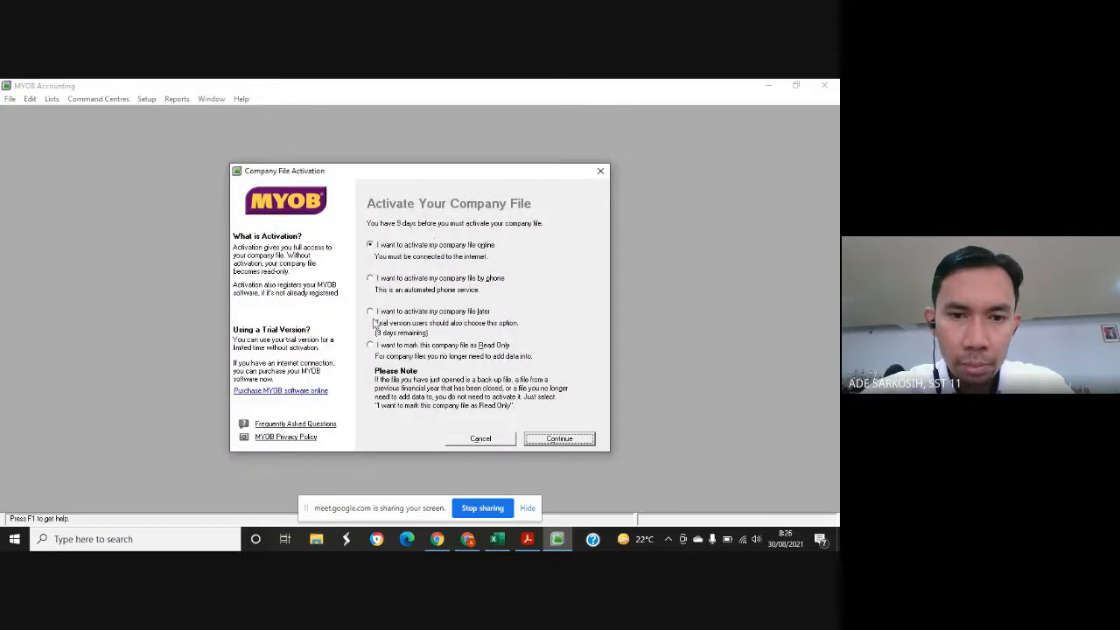
# Choose to activate the company file later and skip the data verification
pyautogui.click(370, 311)
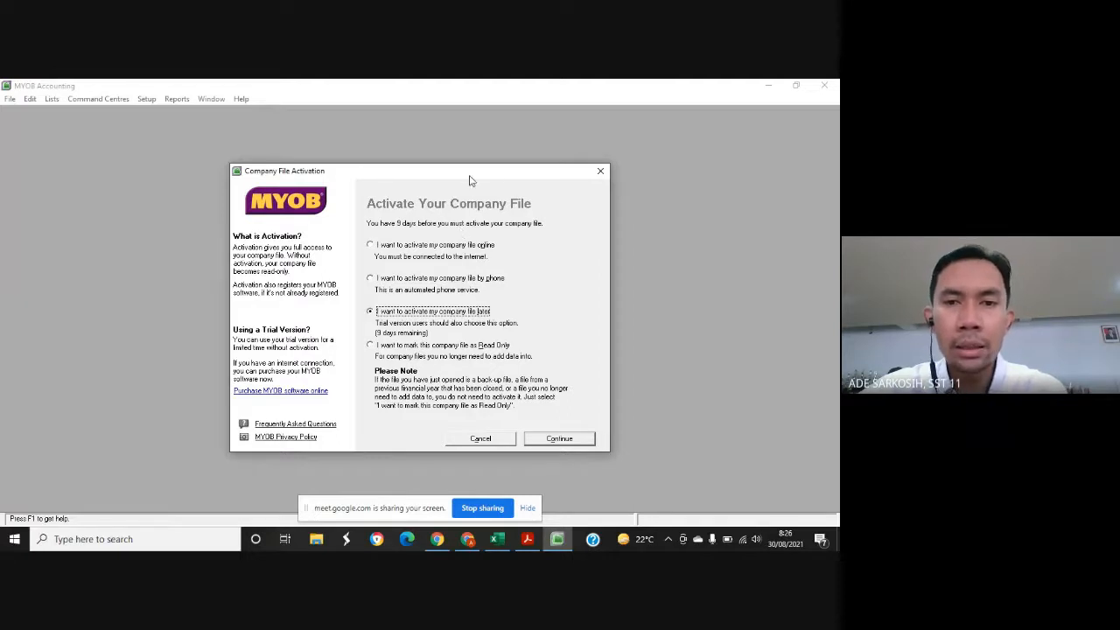
pyautogui.moveTo(470, 180); pyautogui.dragTo(468, 172)
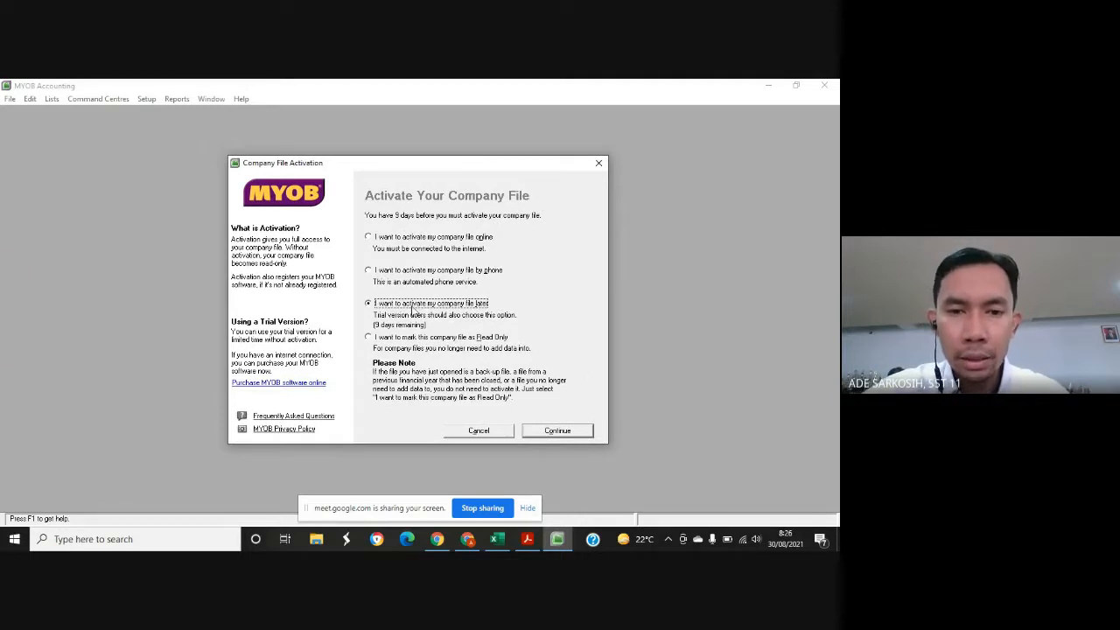
pyautogui.click(582, 434)
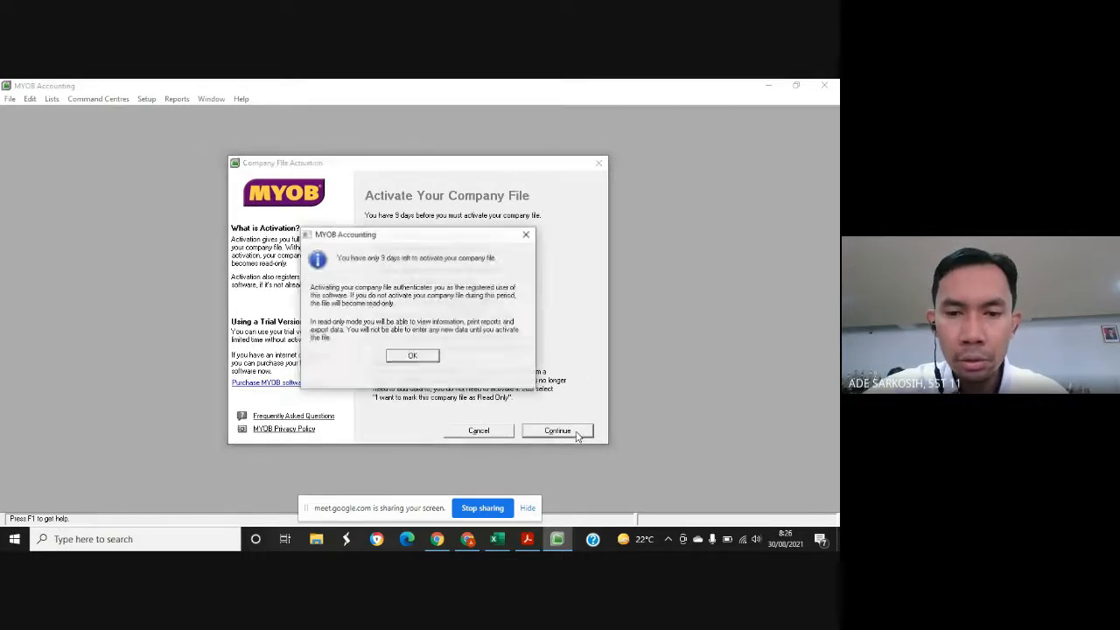
pyautogui.click(429, 359)
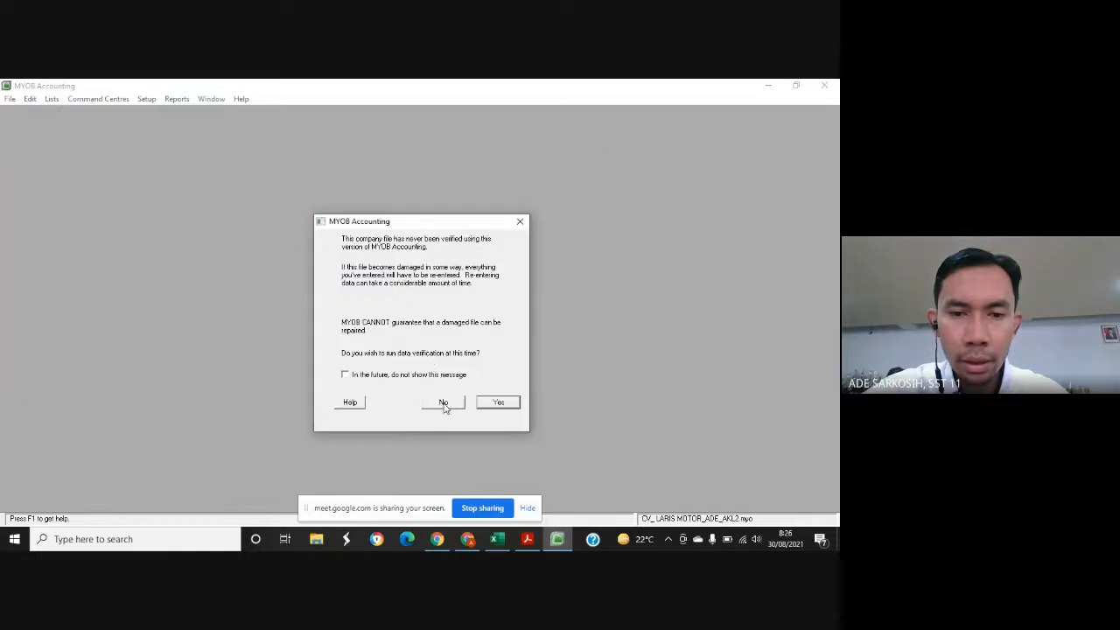
pyautogui.click(443, 403)
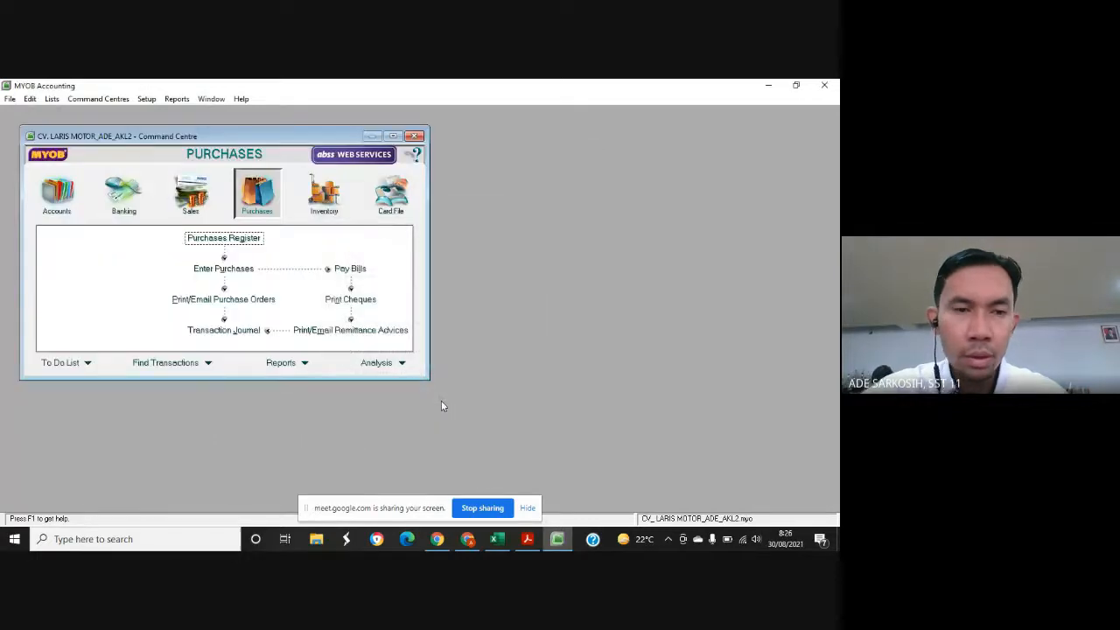
# Set the Windows display resolution to 800 × 600, keep the change and close the display settings
pyautogui.click(768, 86)
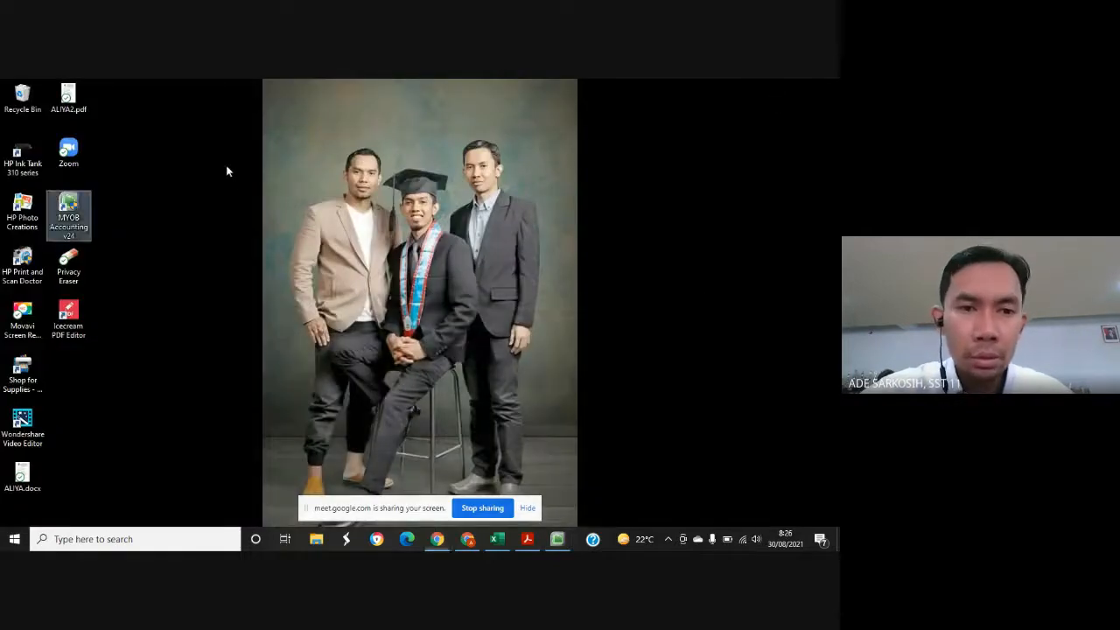
pyautogui.rightClick(226, 167)
pyautogui.click(302, 360)
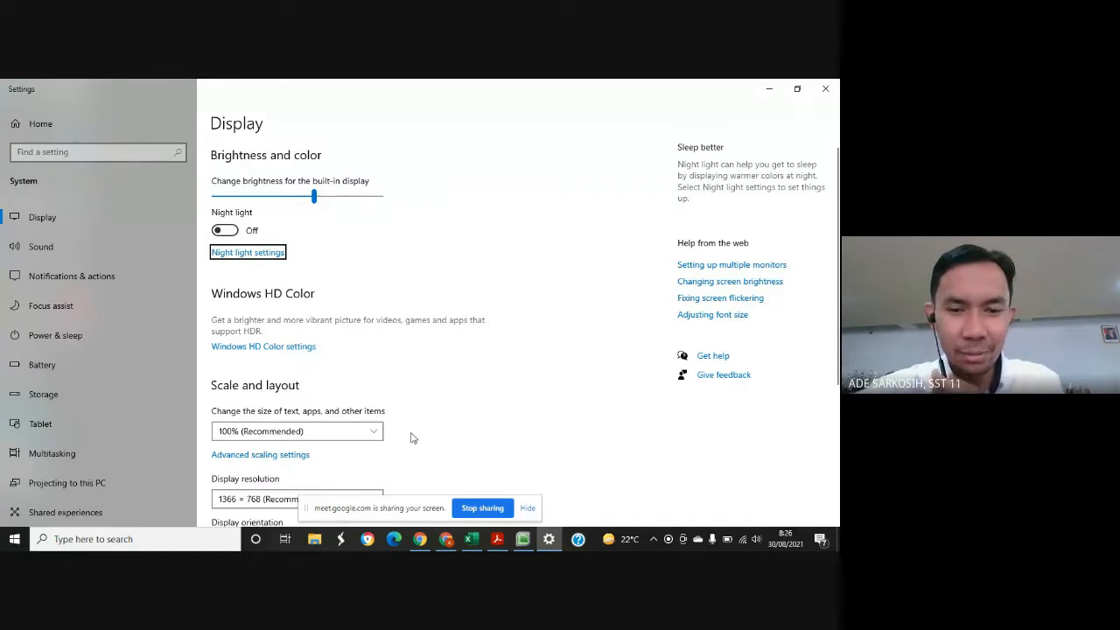
pyautogui.scroll(-2, 302, 389)
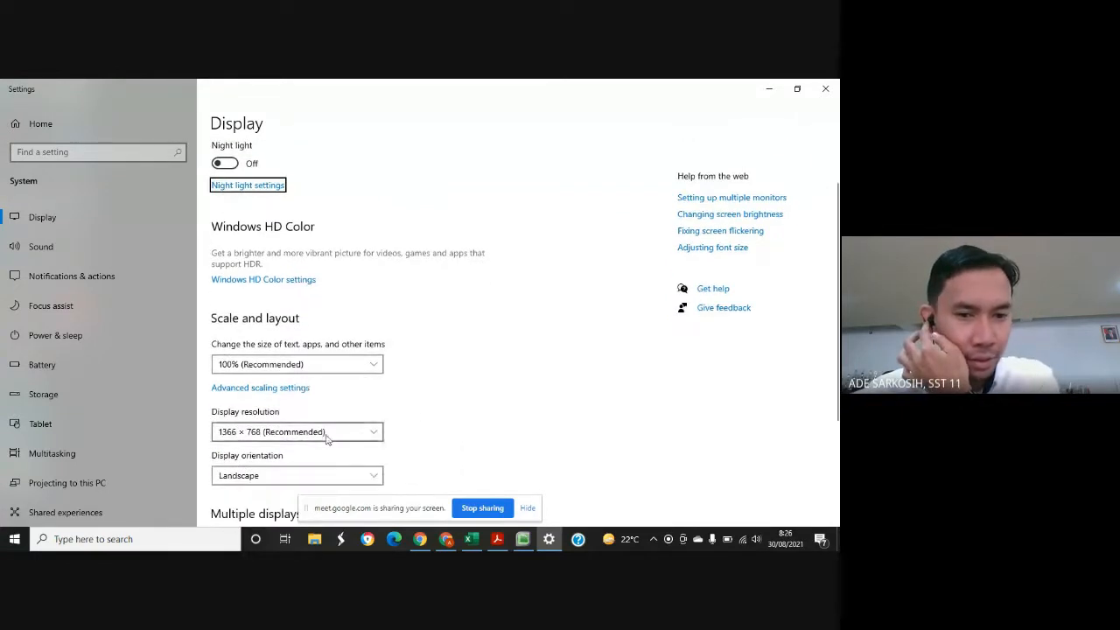
pyautogui.click(326, 435)
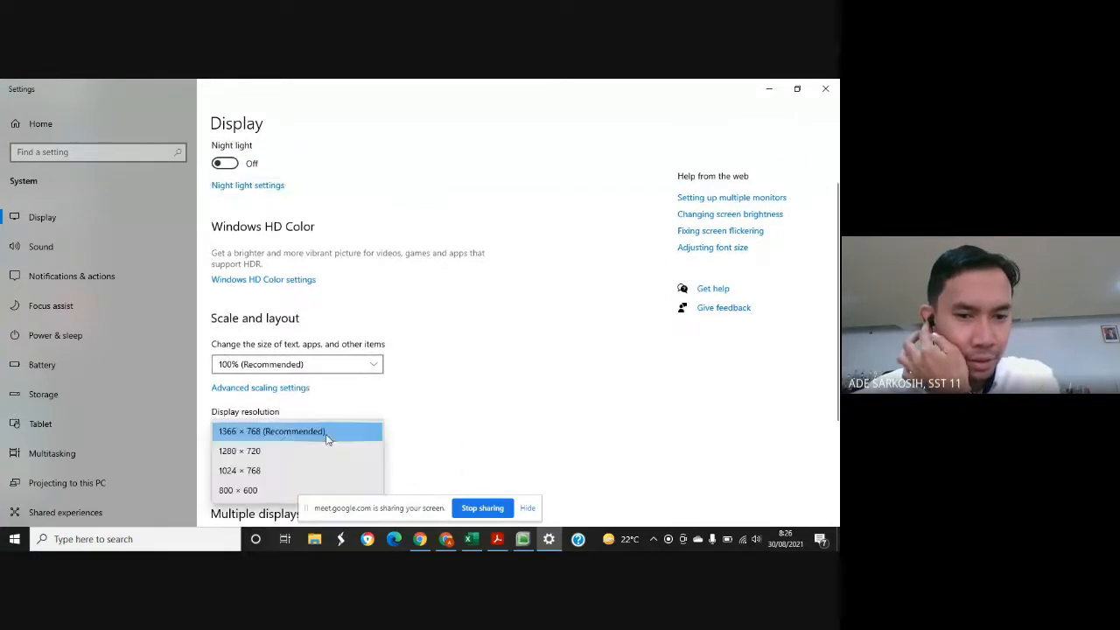
pyautogui.click(250, 491)
pyautogui.click(602, 342)
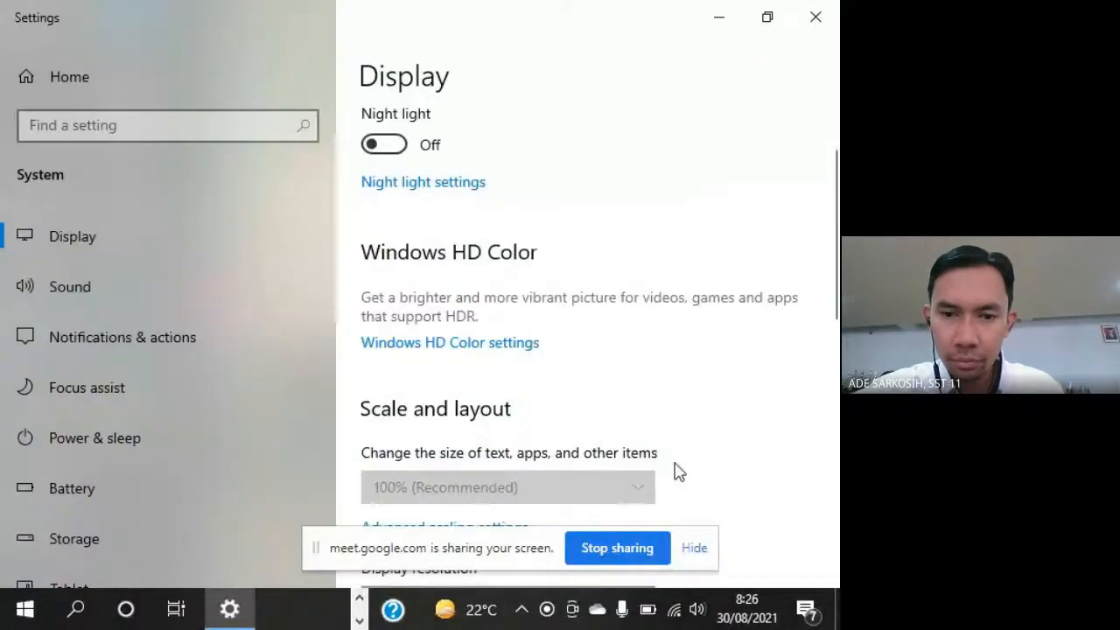
pyautogui.scroll(-10, 673, 464)
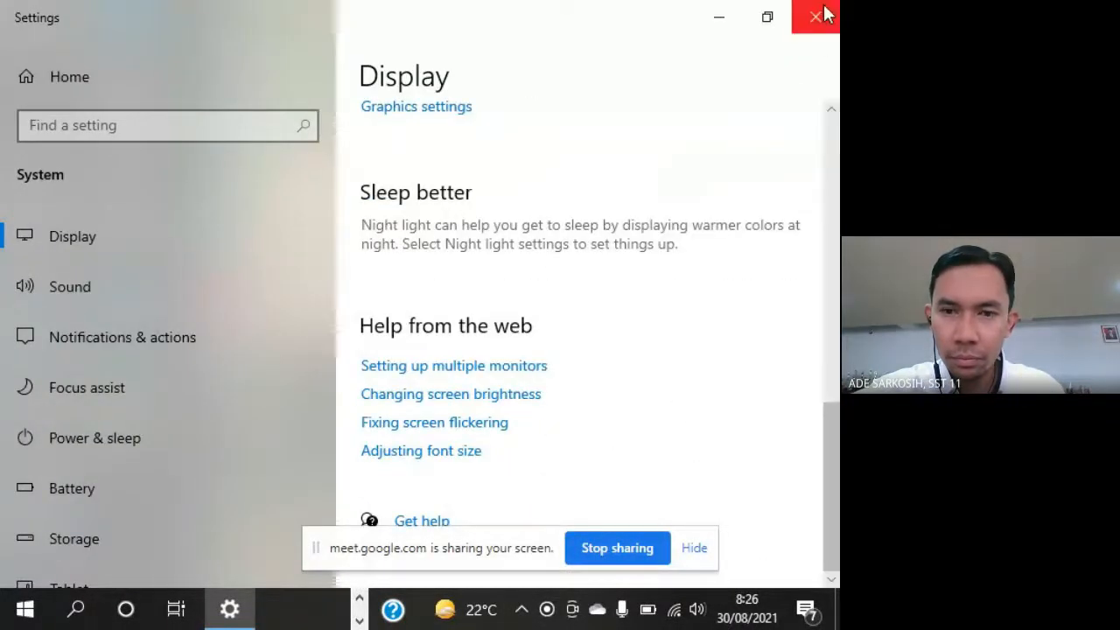
pyautogui.click(816, 15)
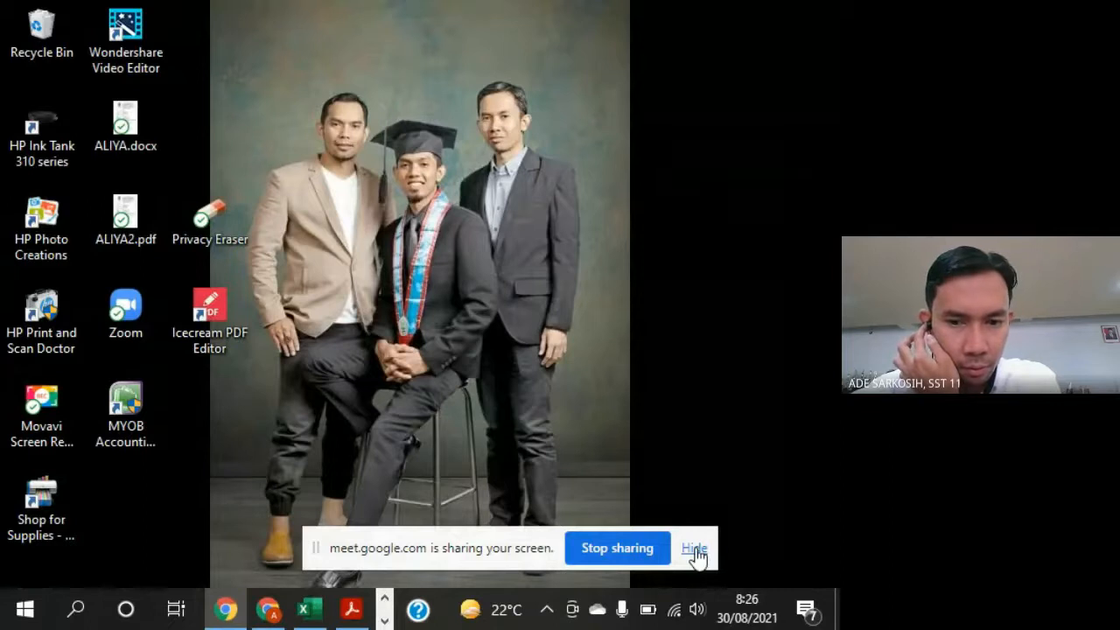
# Hide the screen-sharing notice and bring up SOAL JASA MYOB KELAS XI LARIS MOTOR.pdf in Acrobat Reader, dismissing the Chrome notification
pyautogui.click(695, 552)
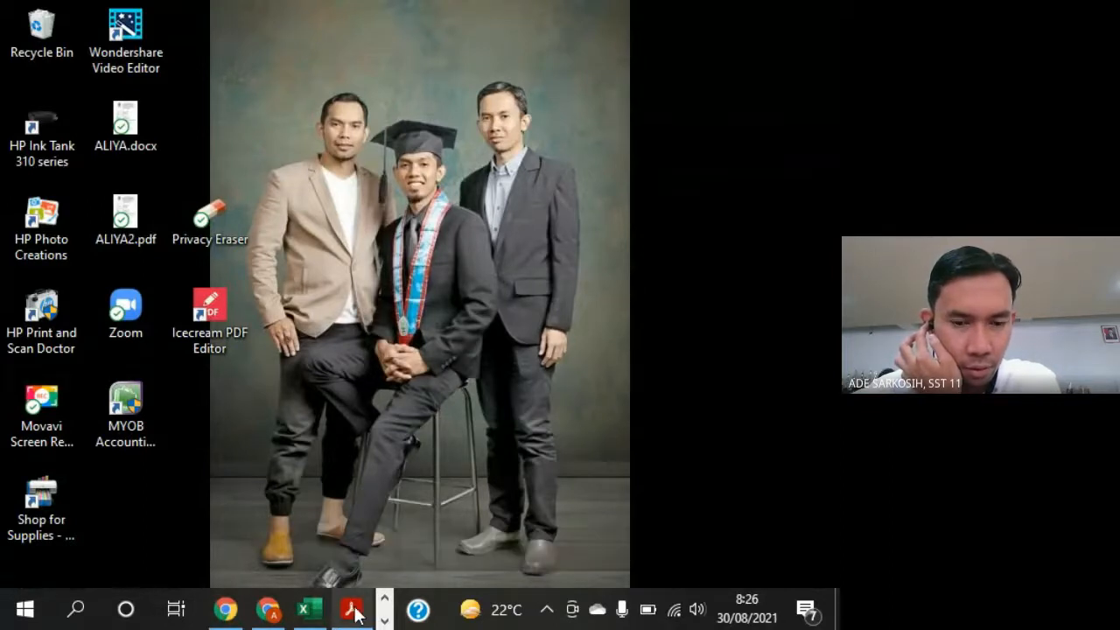
pyautogui.moveTo(354, 614)
pyautogui.click(267, 610)
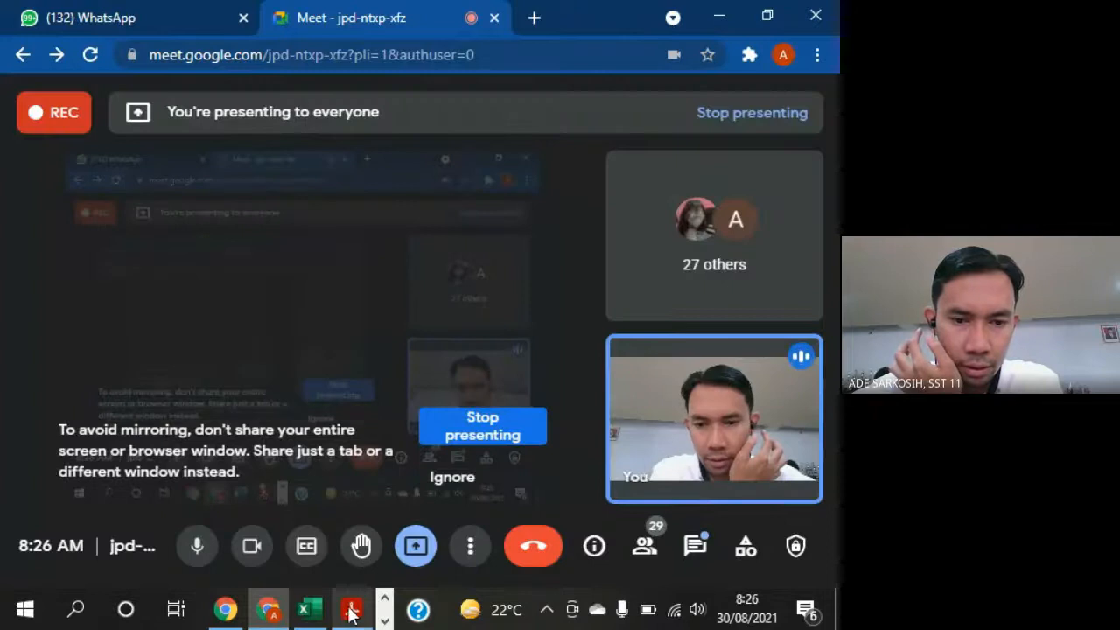
pyautogui.click(352, 610)
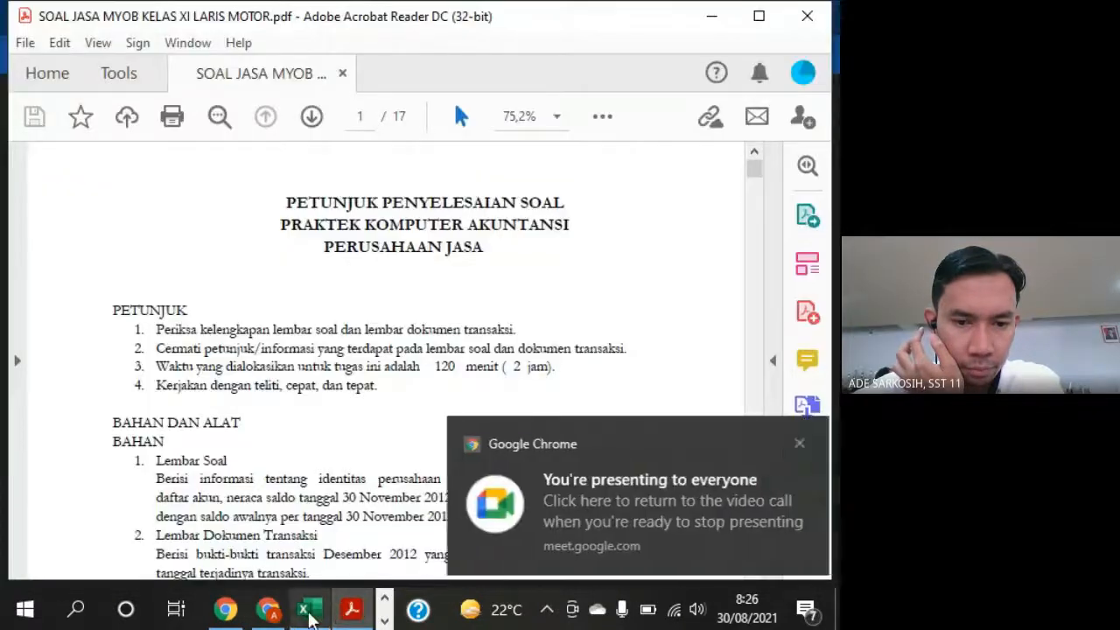
pyautogui.click(792, 445)
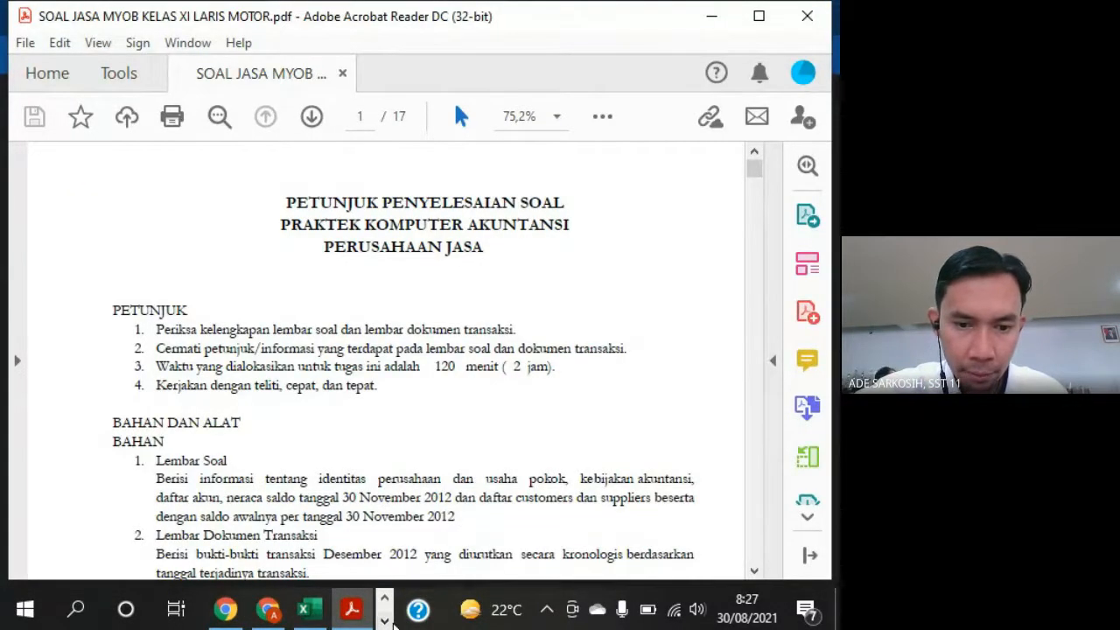
# Switch to MYOB Accounting and review the latest entries of all types in the Transaction Journal, dated from 01/08/2000
pyautogui.click(384, 620)
pyautogui.click(229, 610)
pyautogui.click(395, 430)
pyautogui.click(238, 189)
pyautogui.press('BackSpace')
pyautogui.press('BackSpace')
pyautogui.write('00')
pyautogui.press('Tab')
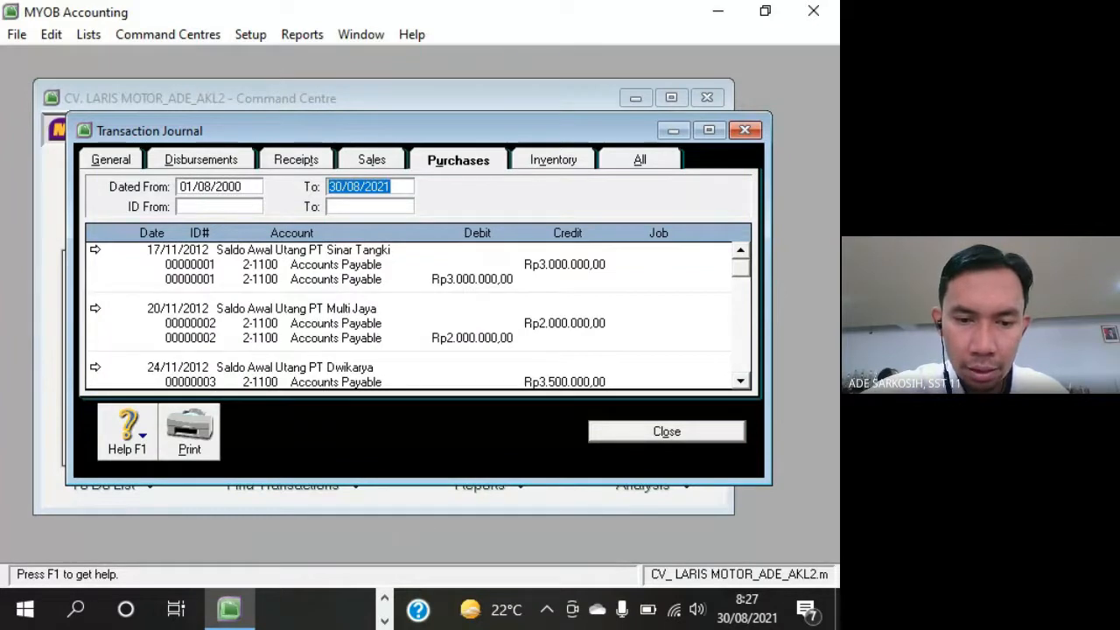
pyautogui.click(656, 168)
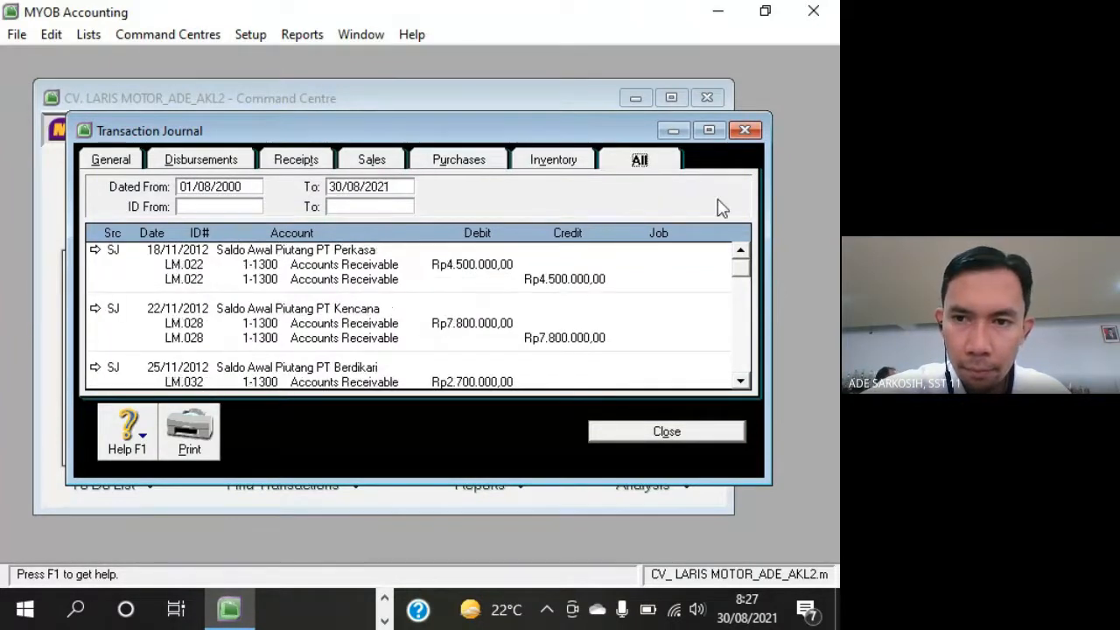
pyautogui.moveTo(741, 268); pyautogui.dragTo(741, 366)
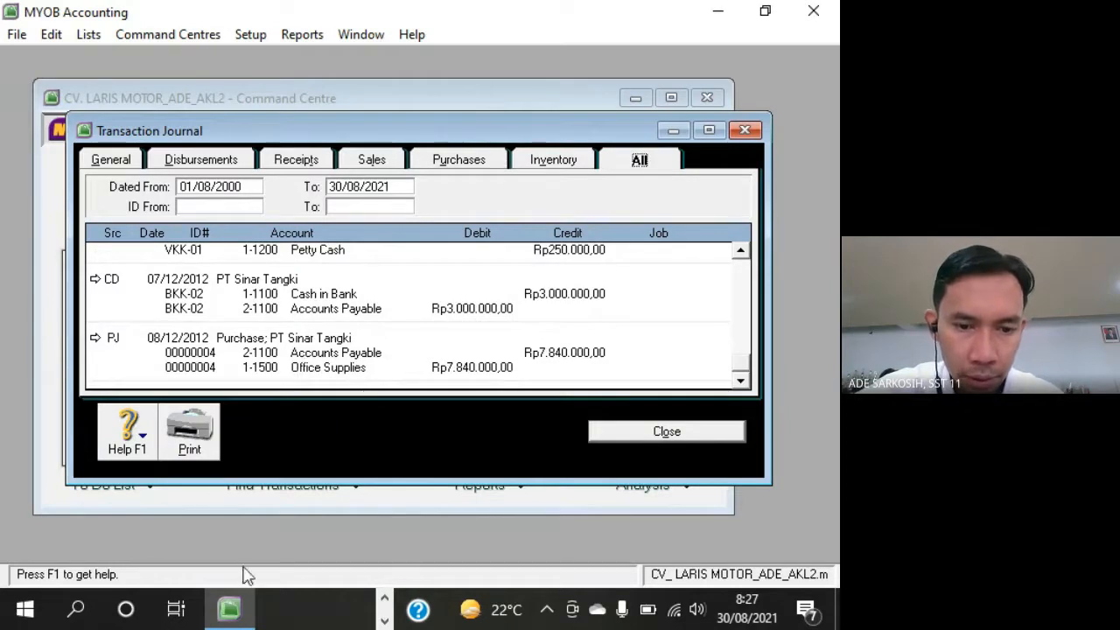
# Switch to the exercise PDF in Acrobat Reader and examine Dokumen 4 and Dokumen 5, including the Dokumen 5 invoice recipient
pyautogui.click(384, 599)
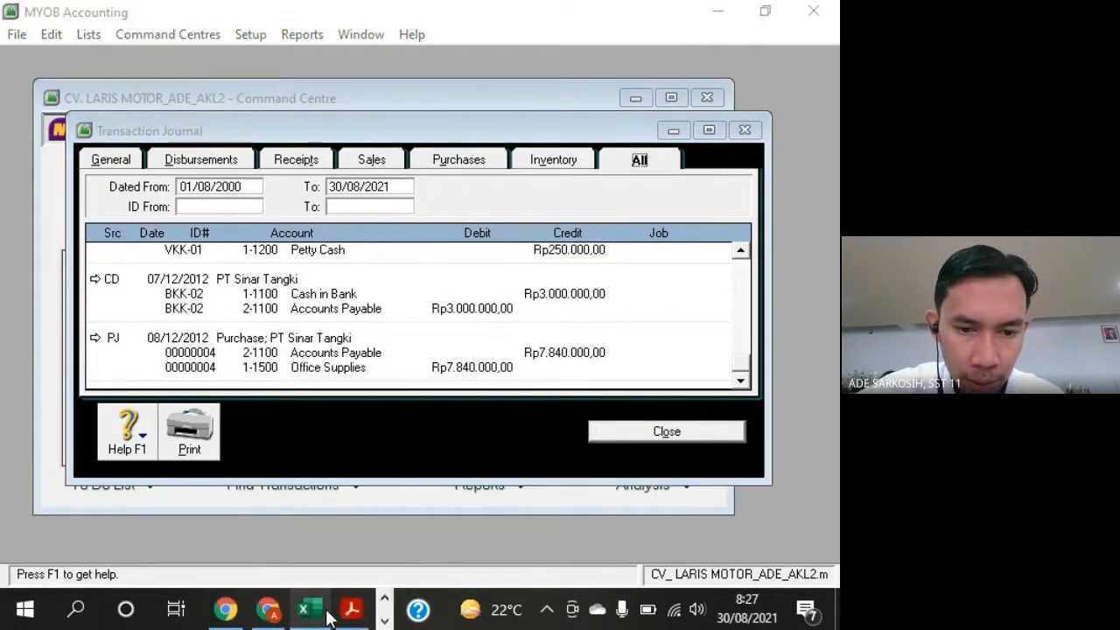
pyautogui.click(352, 610)
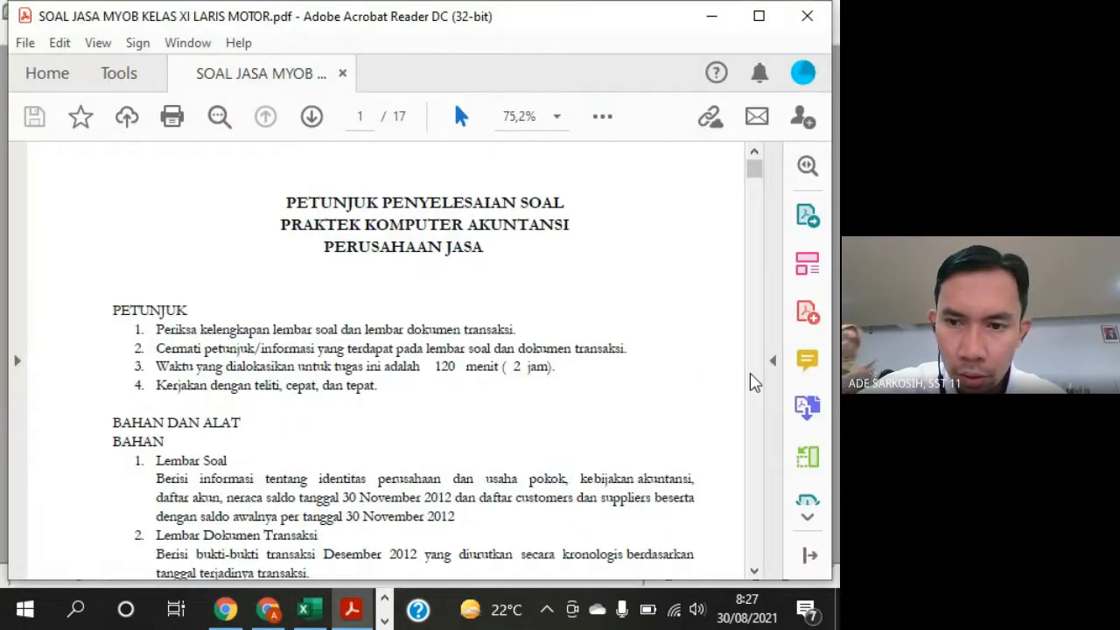
pyautogui.scroll(-20, 754, 382)
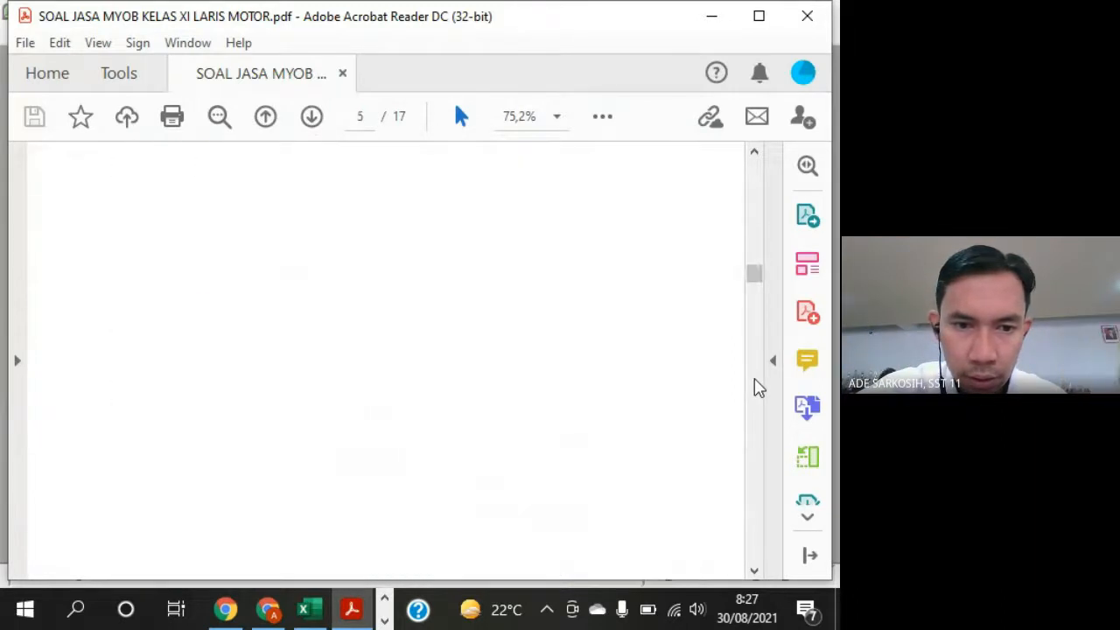
pyautogui.scroll(-5, 756, 385)
pyautogui.scroll(-5, 755, 385)
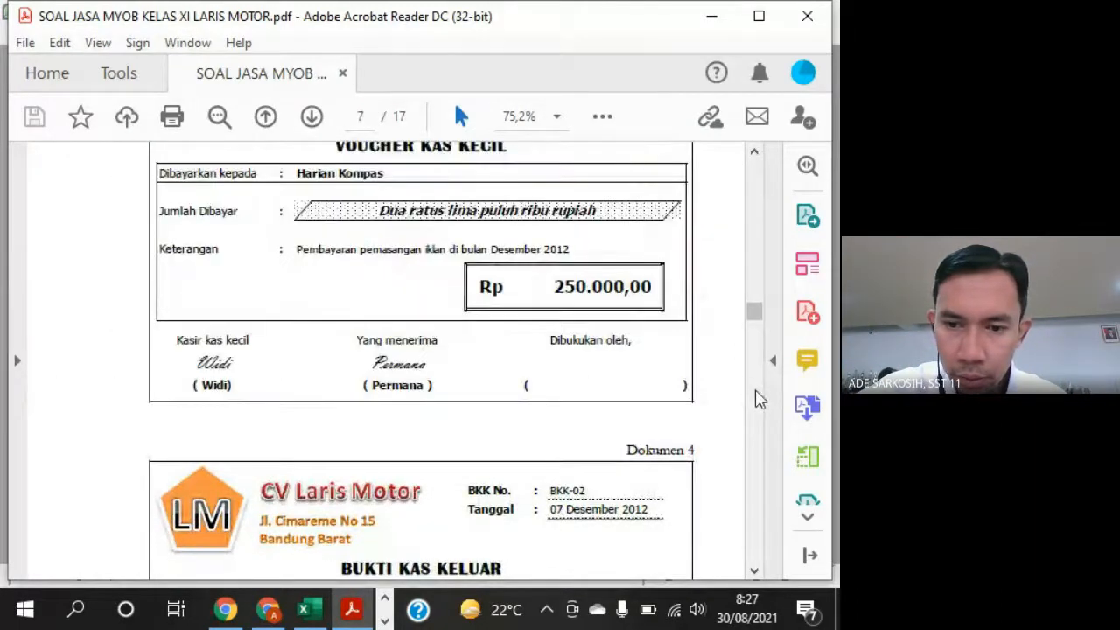
pyautogui.scroll(-5, 740, 543)
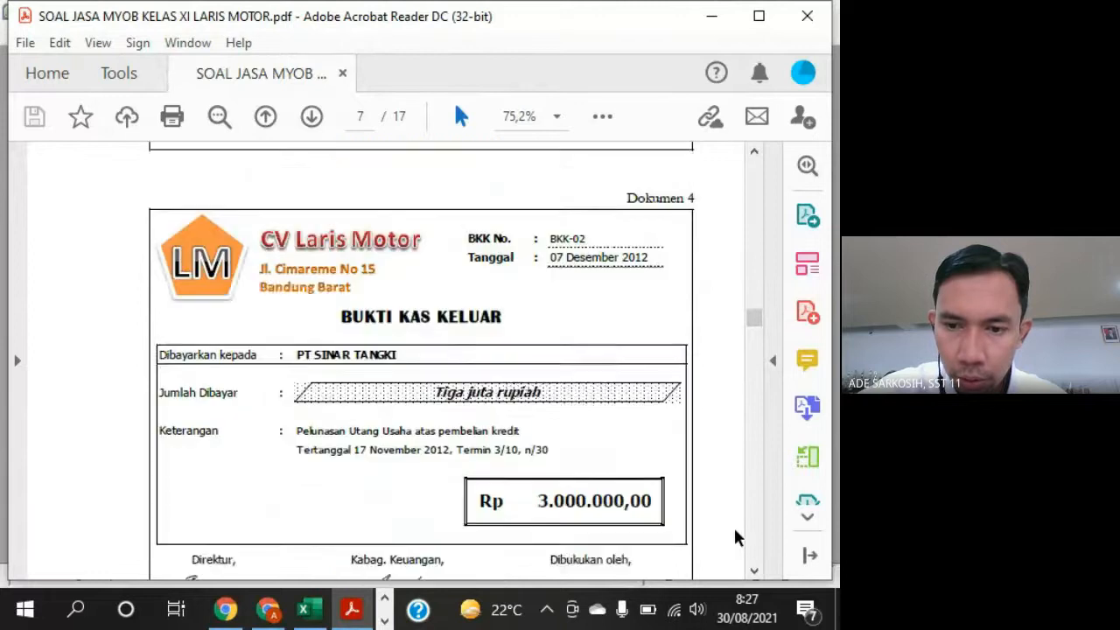
pyautogui.scroll(3, 735, 525)
pyautogui.scroll(-6, 735, 526)
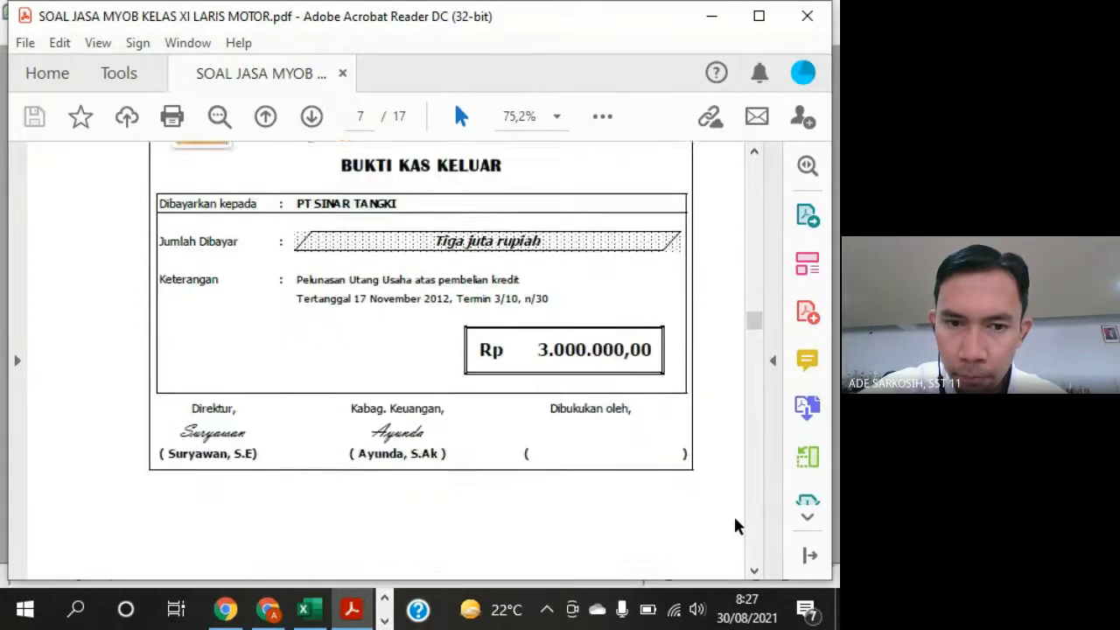
pyautogui.scroll(-4, 735, 526)
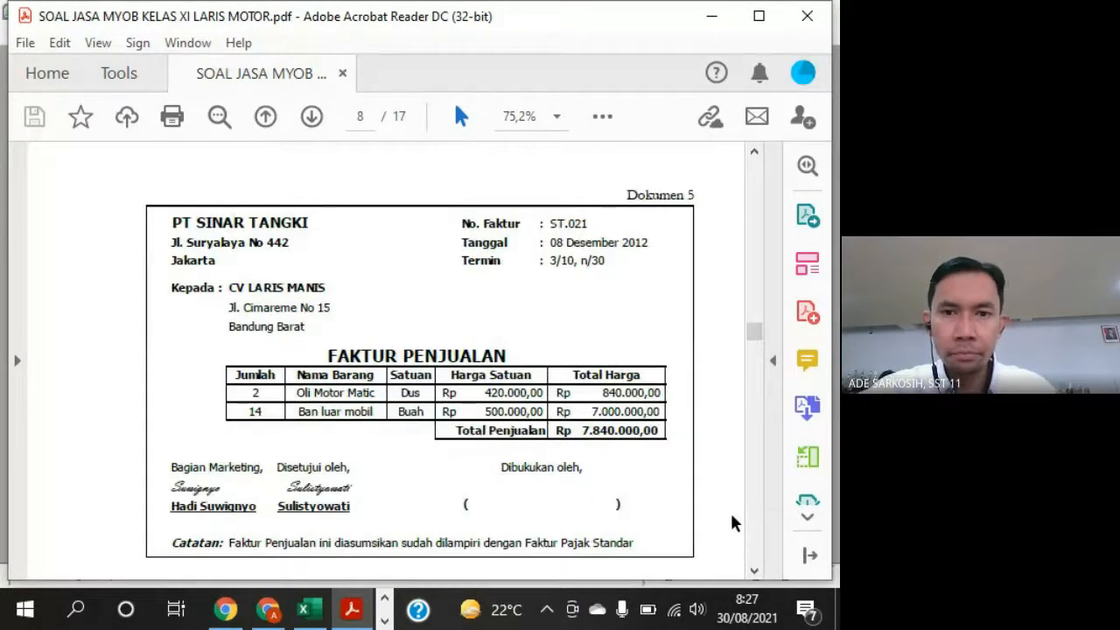
pyautogui.scroll(-1, 733, 523)
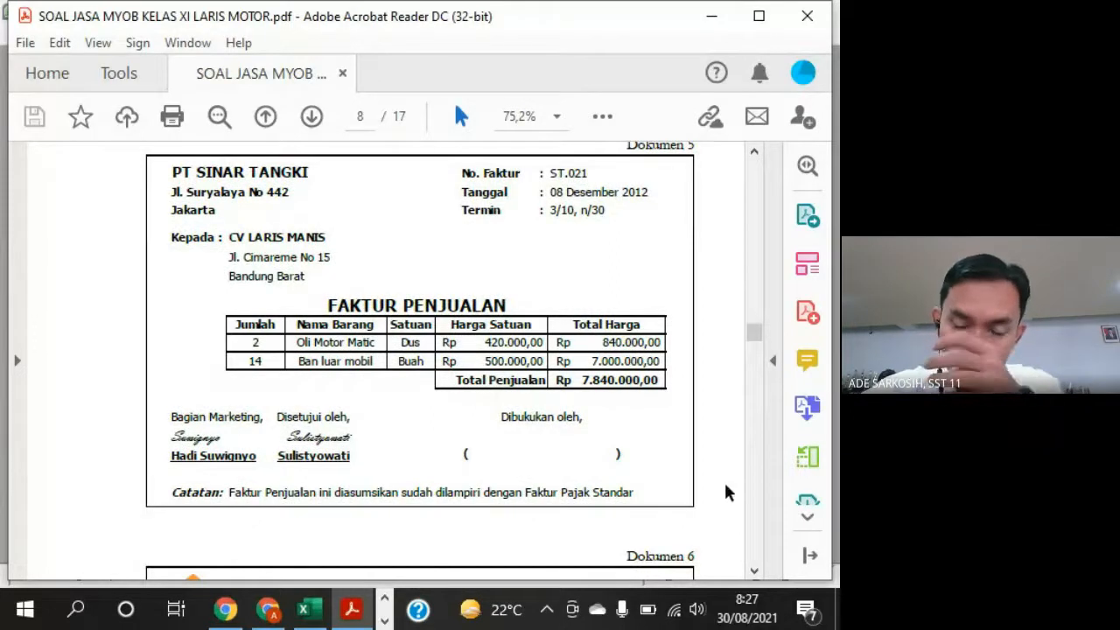
pyautogui.scroll(1, 731, 494)
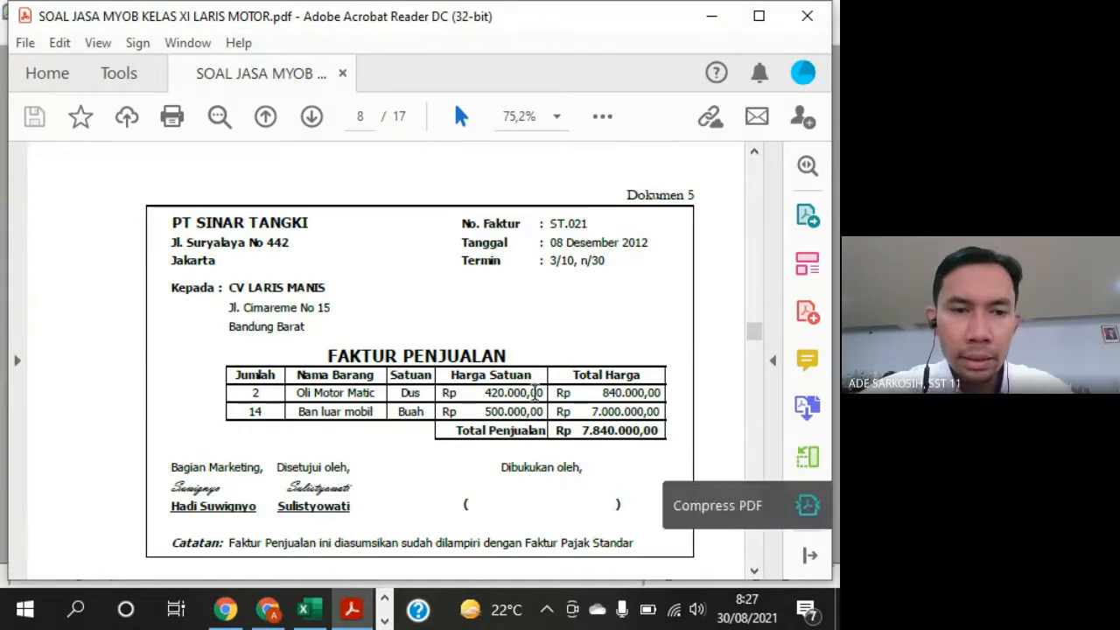
pyautogui.moveTo(229, 291); pyautogui.dragTo(326, 290)
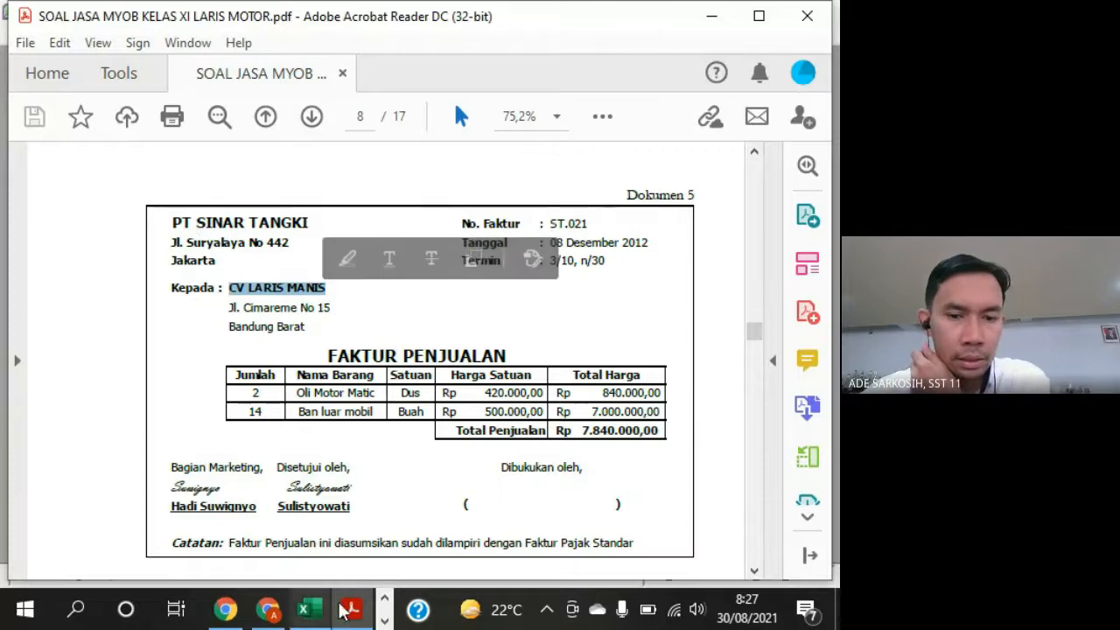
# Mute the Google Meet microphone and turn it back on, minimise the meeting and dismiss the Chrome notification over the exercise PDF
pyautogui.click(268, 610)
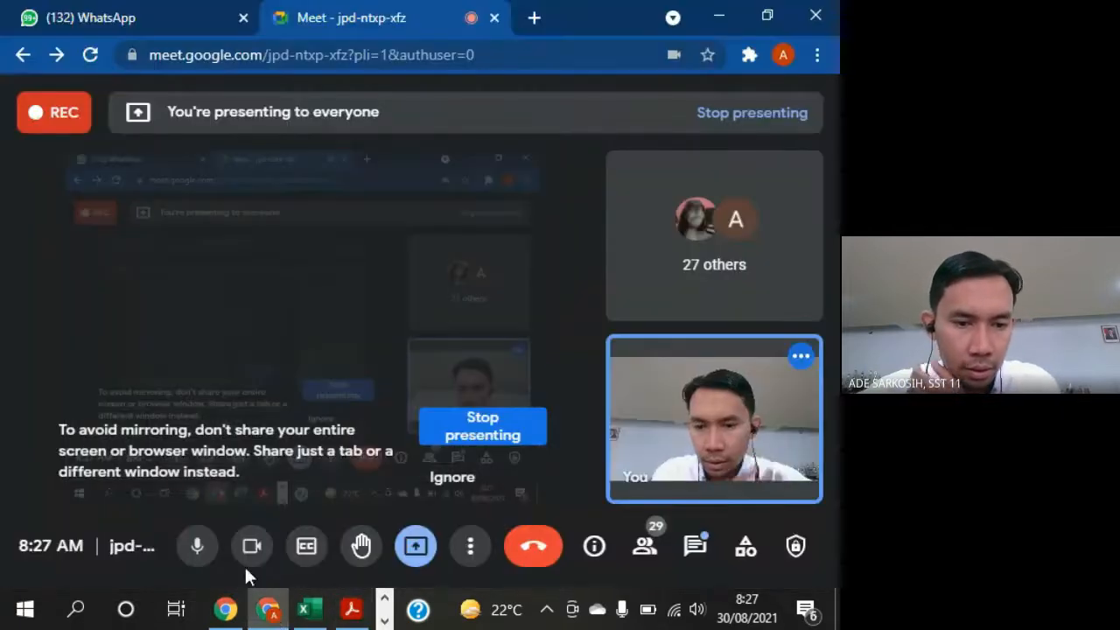
pyautogui.click(198, 547)
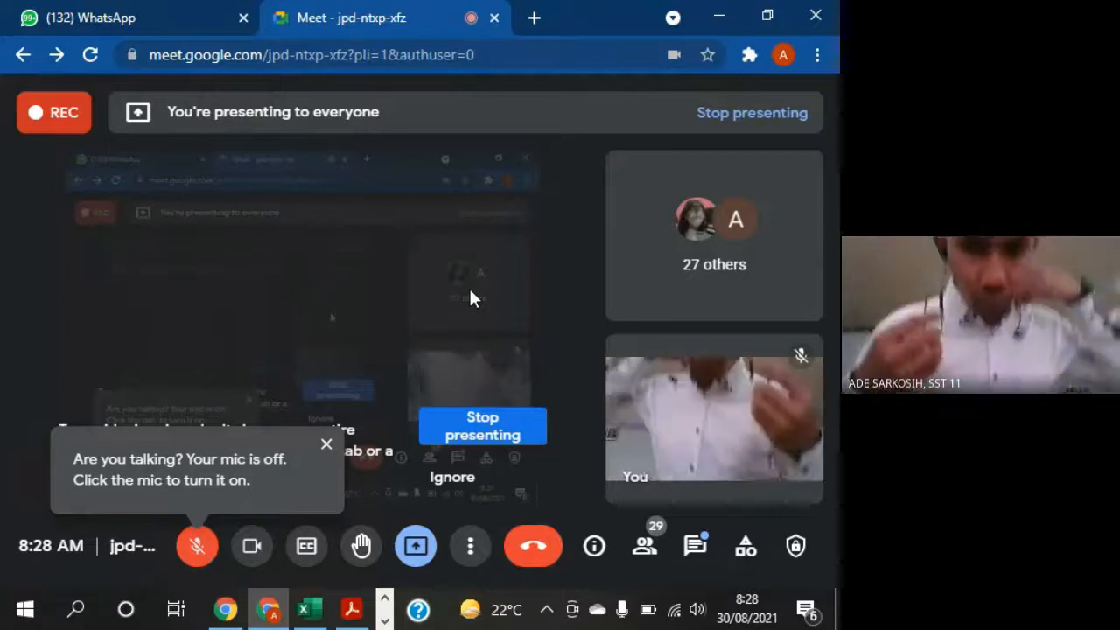
pyautogui.click(198, 543)
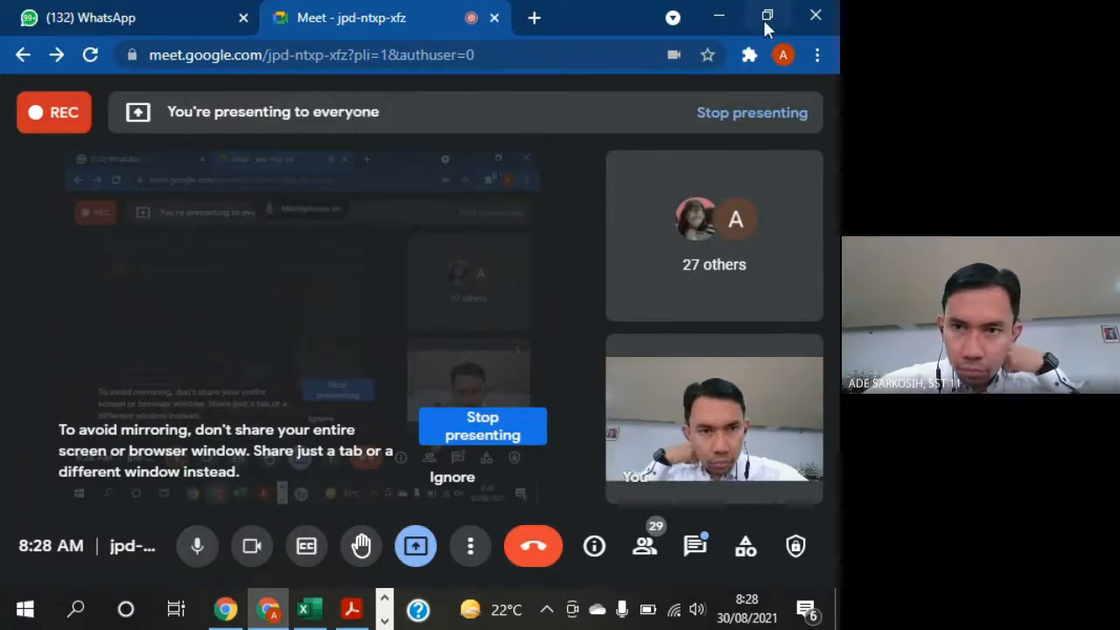
pyautogui.click(718, 14)
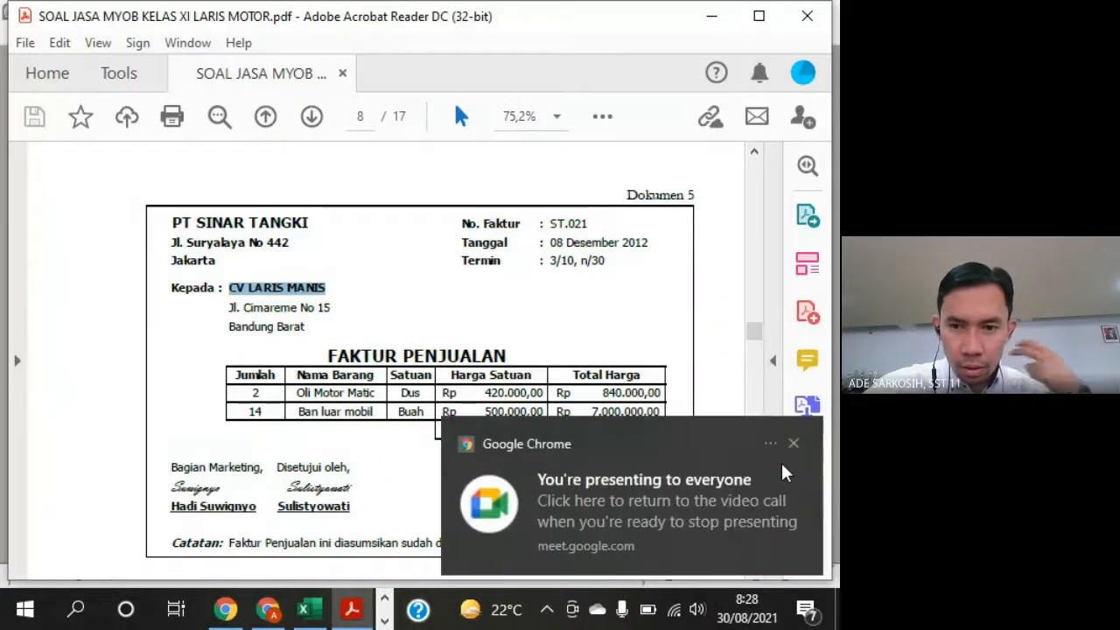
pyautogui.click(793, 443)
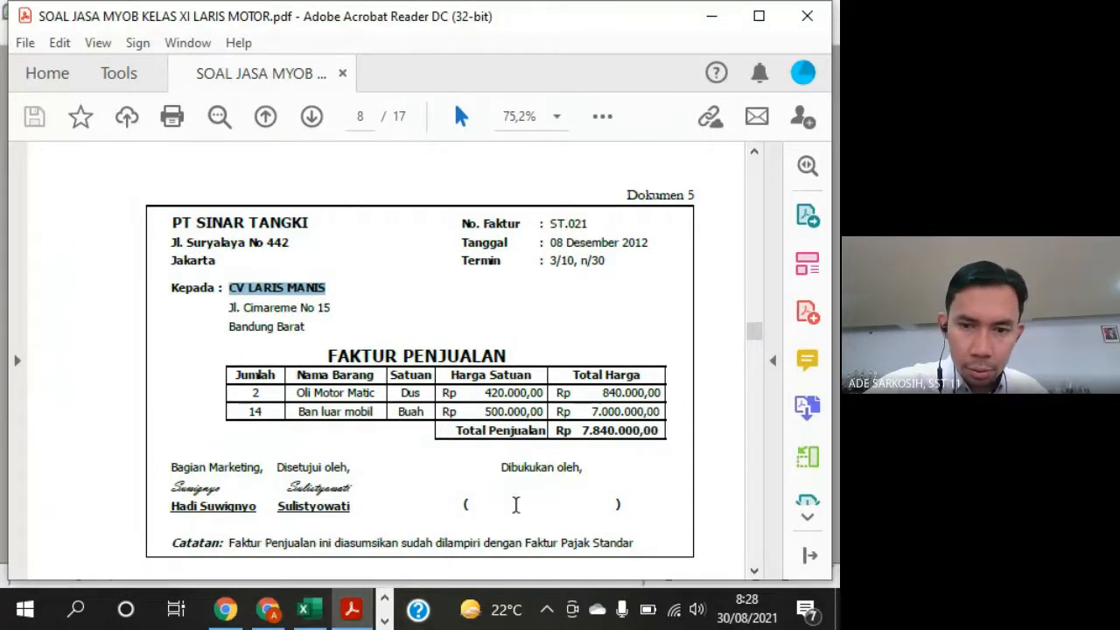
# Examine Dokumen 6 in the exercise PDF, including its invoice recipient, and look back through the preceding transaction documents
pyautogui.scroll(-5, 549, 479)
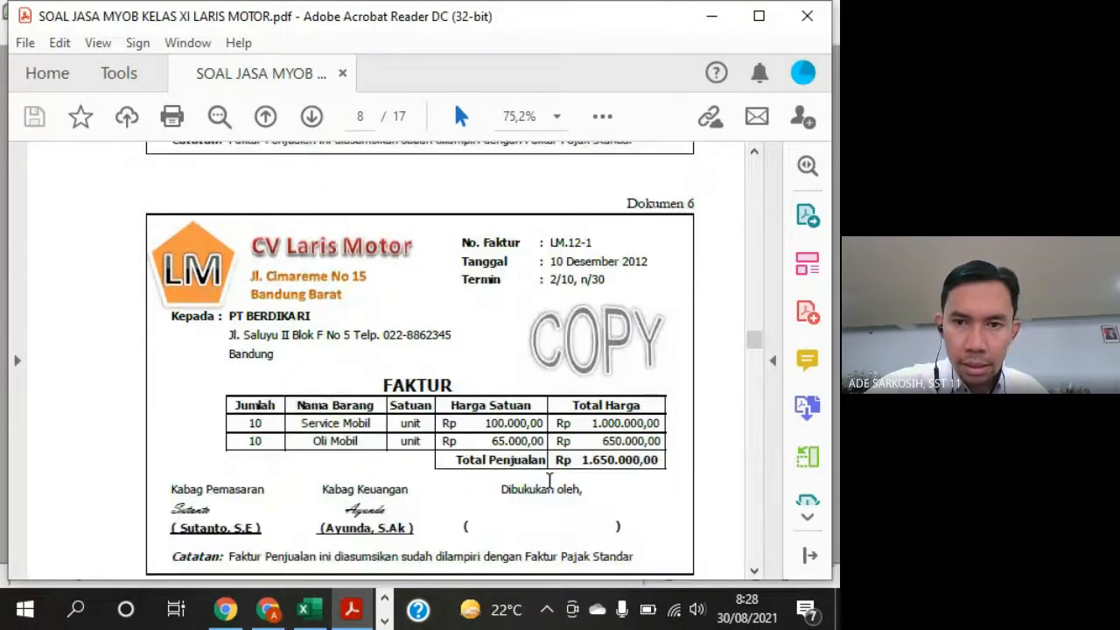
pyautogui.click(753, 570)
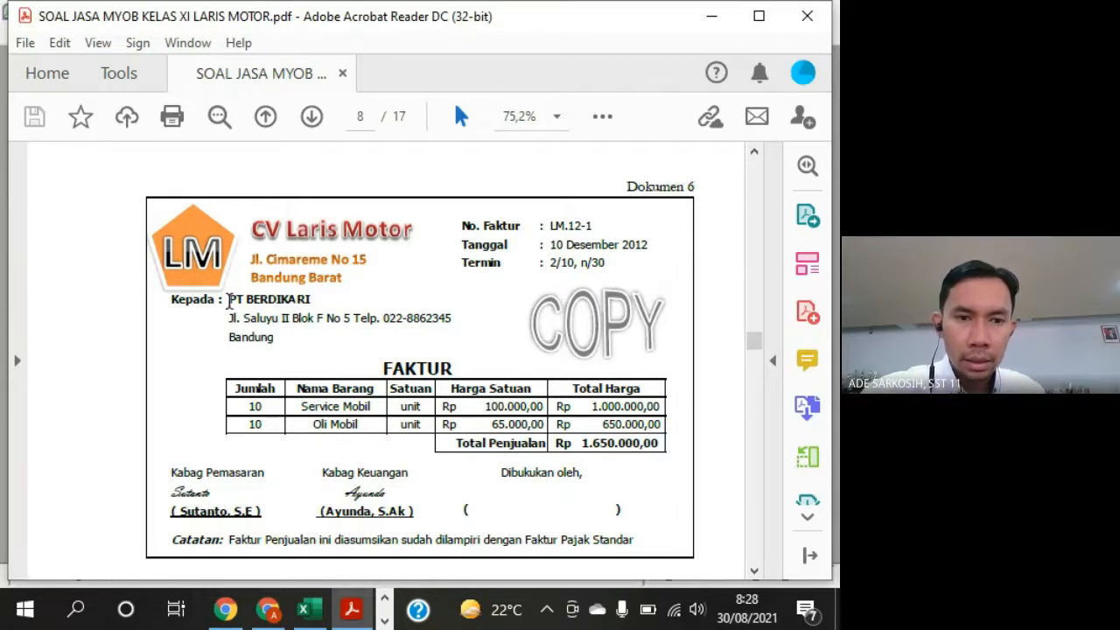
pyautogui.moveTo(229, 300); pyautogui.dragTo(311, 300)
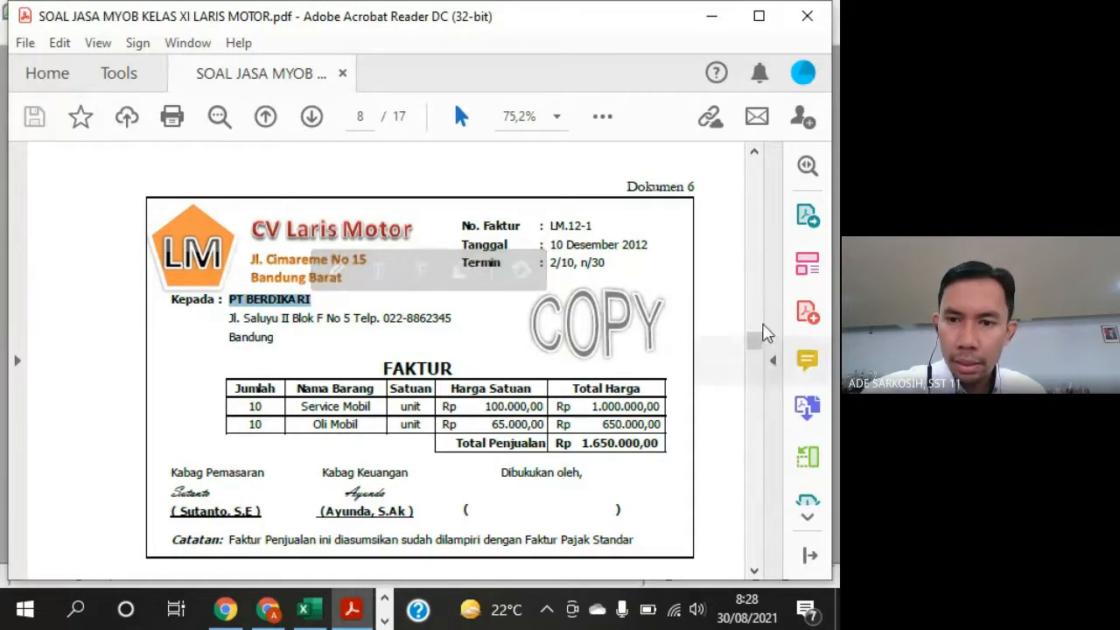
pyautogui.scroll(10, 720, 287)
pyautogui.scroll(12, 718, 289)
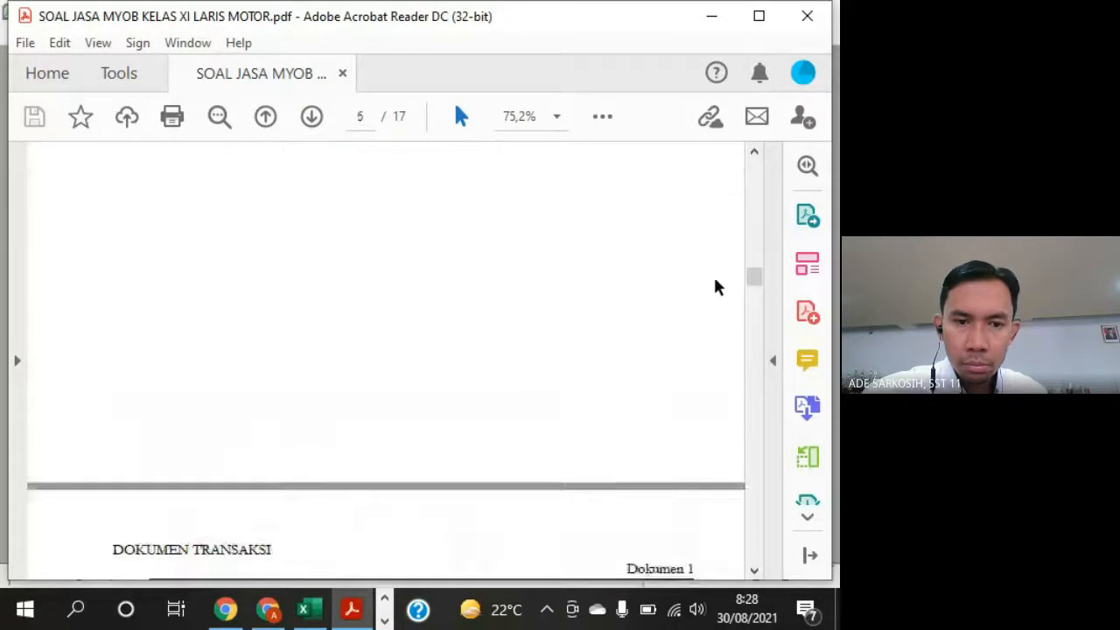
pyautogui.scroll(-2, 705, 325)
pyautogui.scroll(-5, 705, 325)
pyautogui.scroll(-5, 707, 326)
pyautogui.scroll(-5, 707, 326)
pyautogui.scroll(5, 707, 326)
pyautogui.scroll(-10, 705, 326)
pyautogui.scroll(-5, 705, 326)
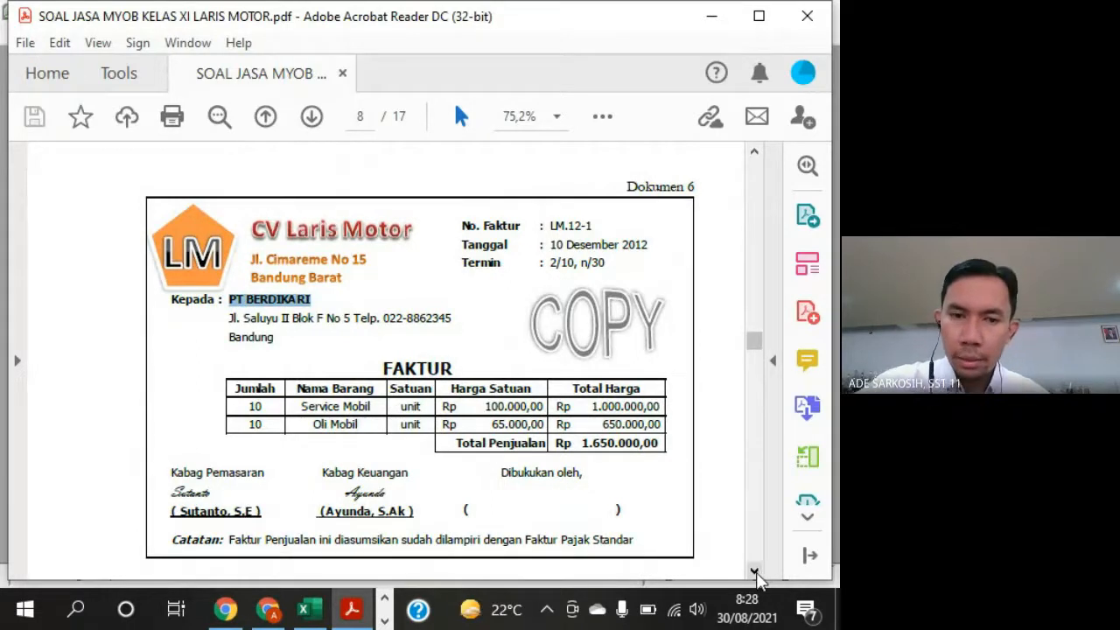
pyautogui.click(754, 572)
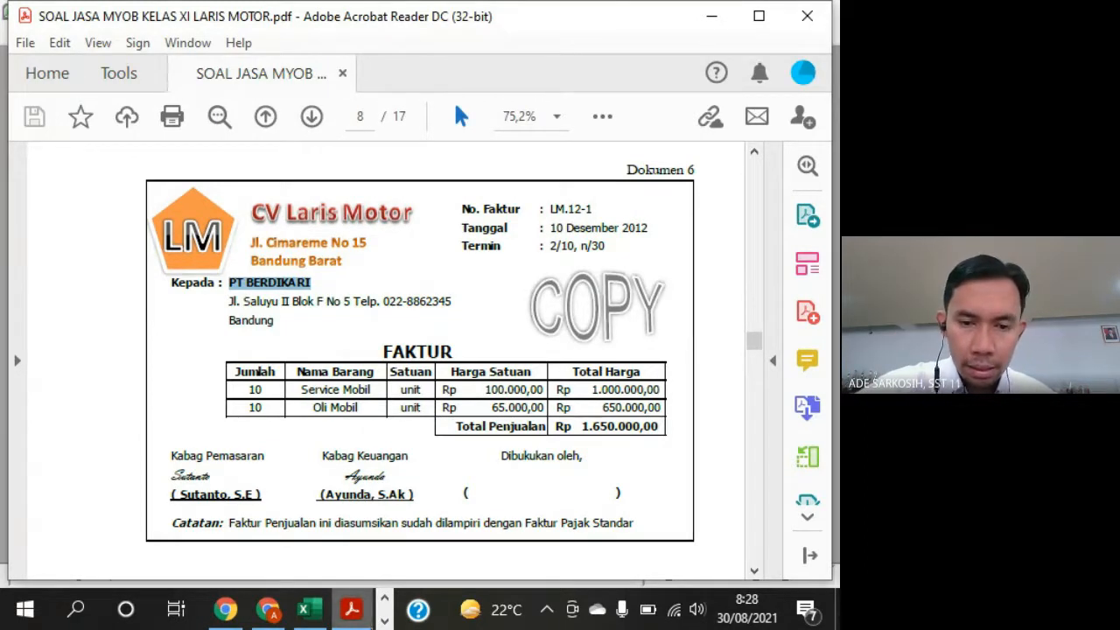
# Switch to MYOB Accounting, dismiss the Chrome notification and close the Transaction Journal
pyautogui.click(269, 610)
pyautogui.click(269, 610)
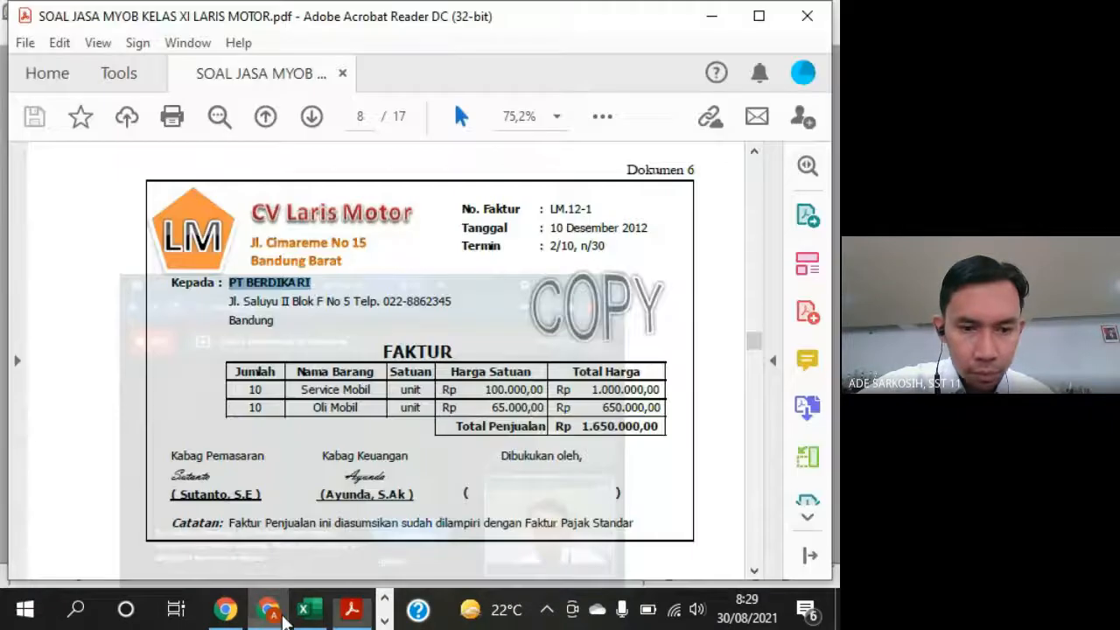
pyautogui.click(385, 621)
pyautogui.click(230, 610)
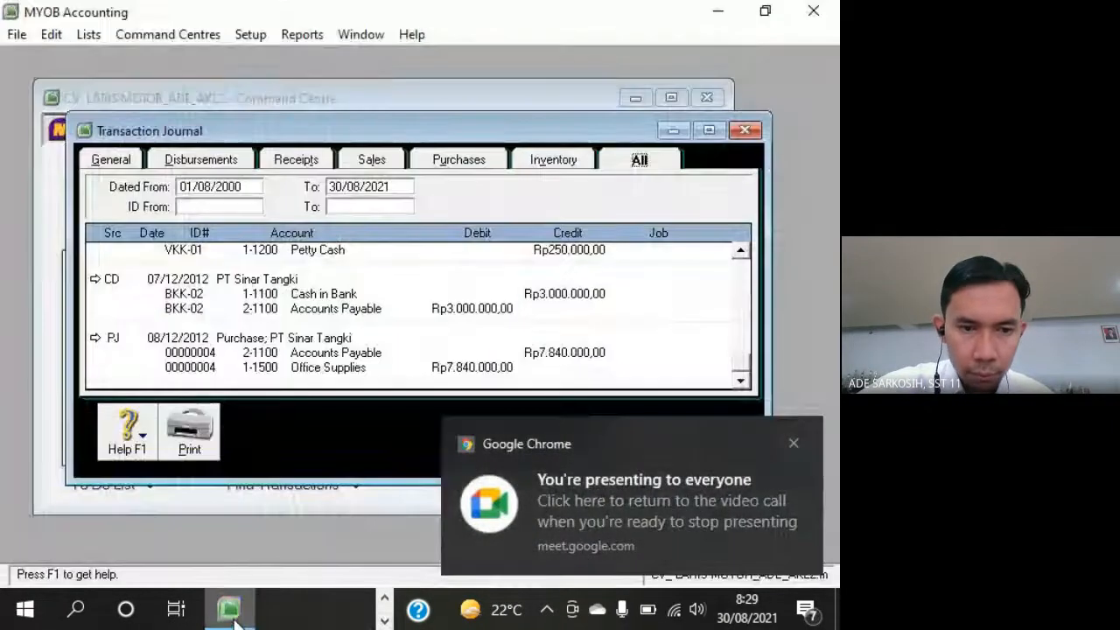
pyautogui.click(793, 444)
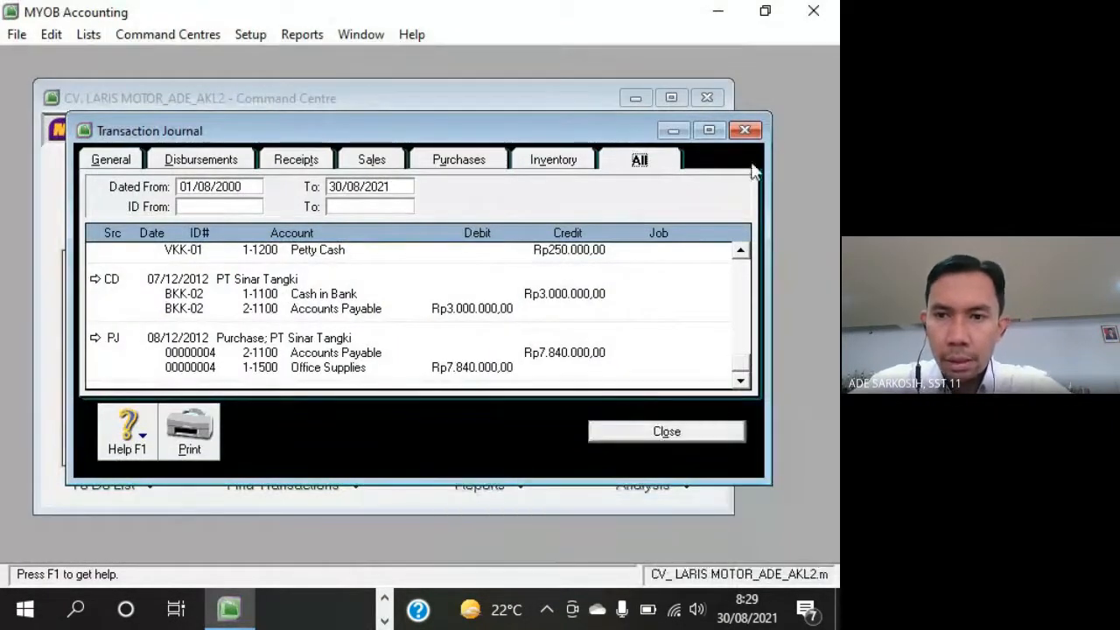
pyautogui.click(745, 131)
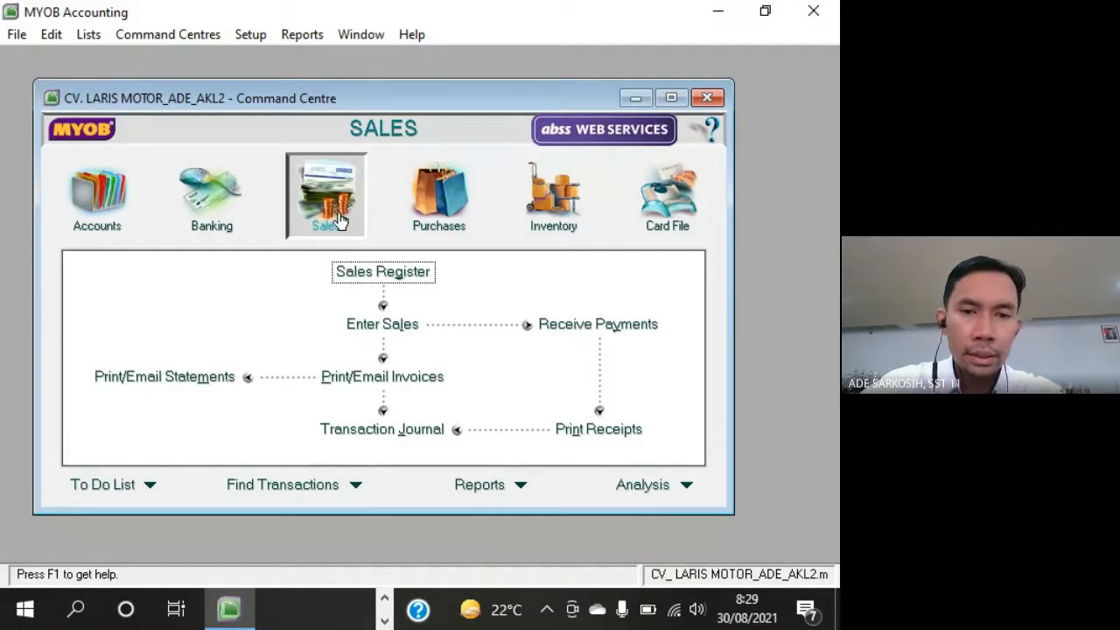
# Start a new sales invoice and choose PT Berdikari as the customer, checking the recipient against Dokumen 6
pyautogui.click(401, 328)
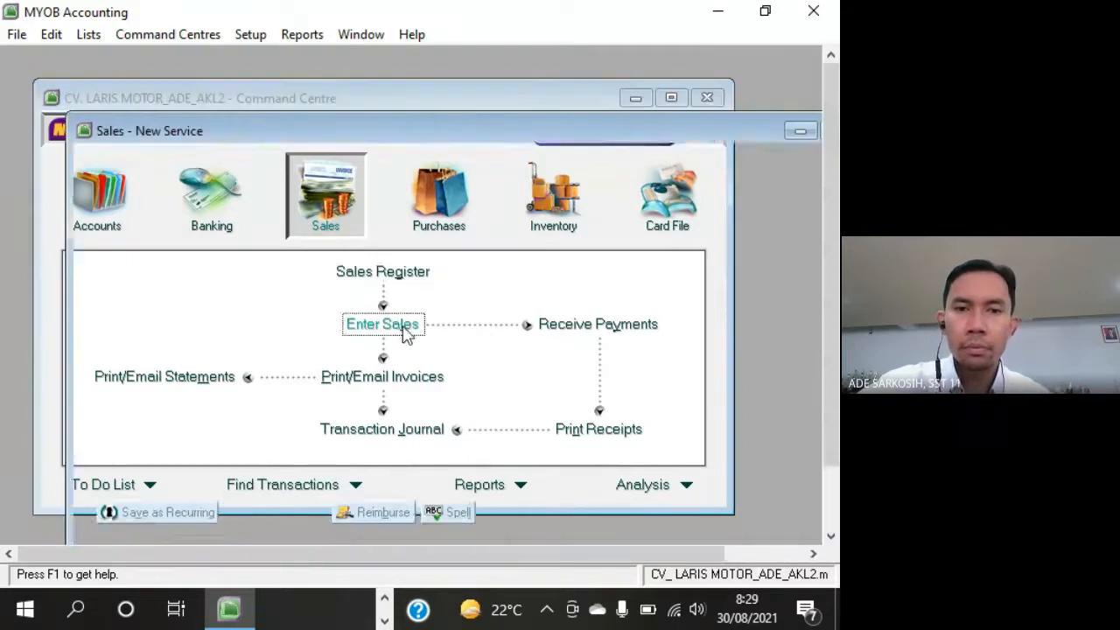
pyautogui.moveTo(653, 125); pyautogui.dragTo(604, 86)
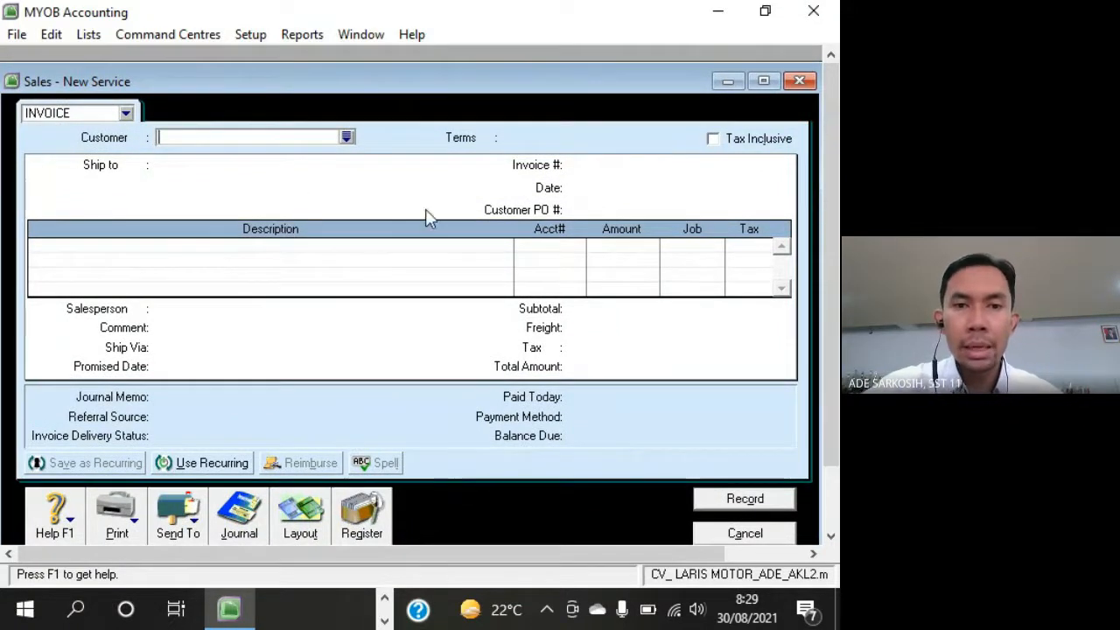
pyautogui.moveTo(439, 80)
pyautogui.mouseDown()
pyautogui.moveTo(425, 83)
pyautogui.moveTo(441, 79)
pyautogui.mouseUp()
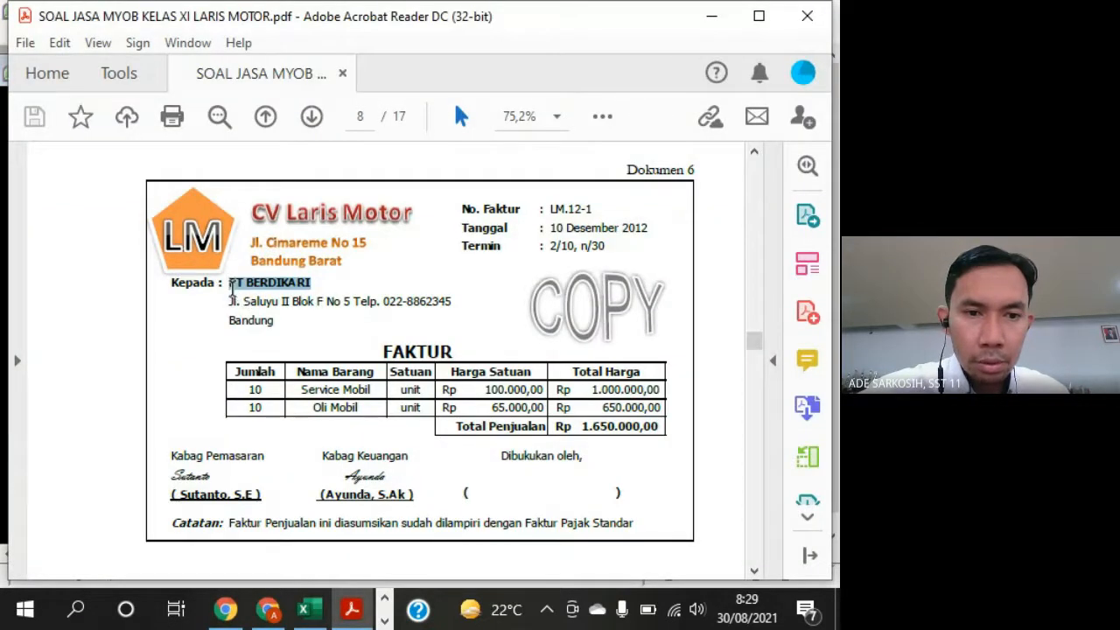
pyautogui.moveTo(311, 282); pyautogui.dragTo(229, 282)
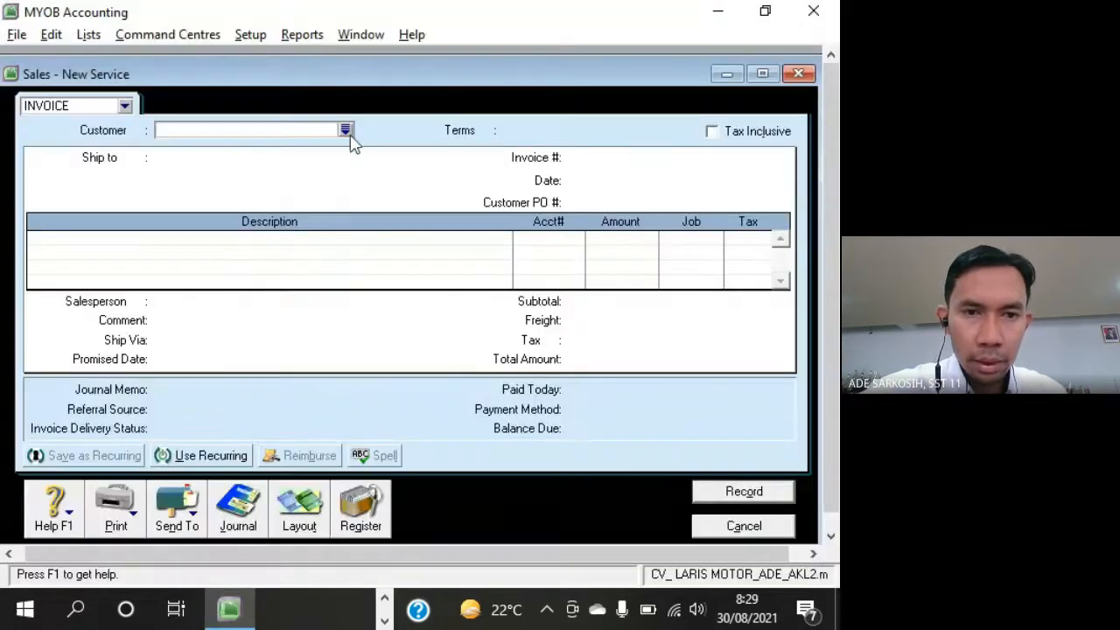
pyautogui.click(348, 129)
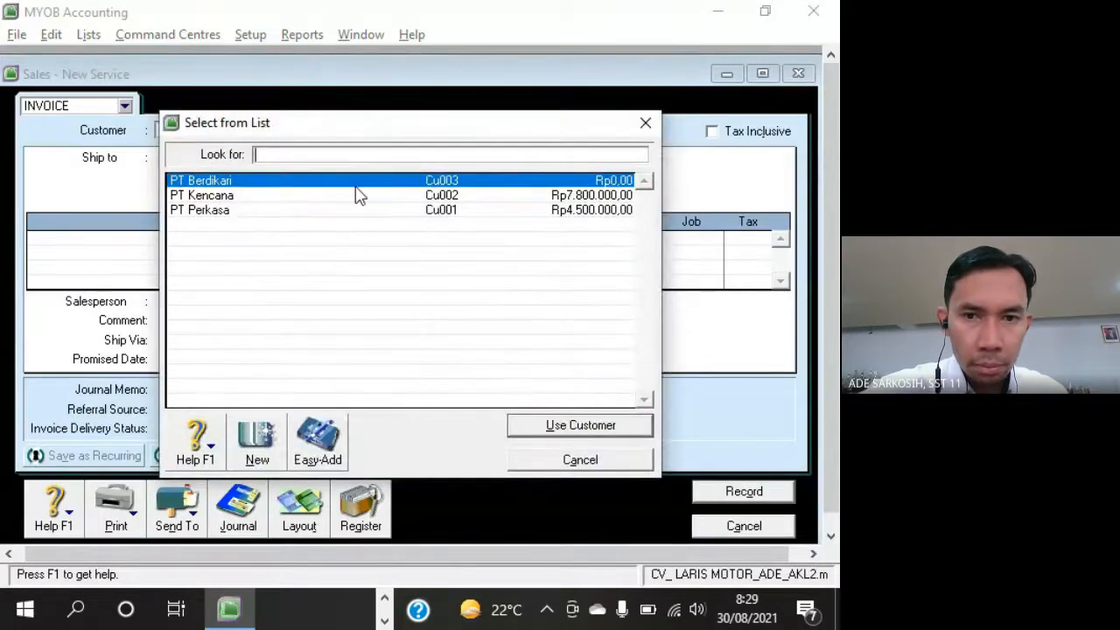
pyautogui.doubleClick(508, 184)
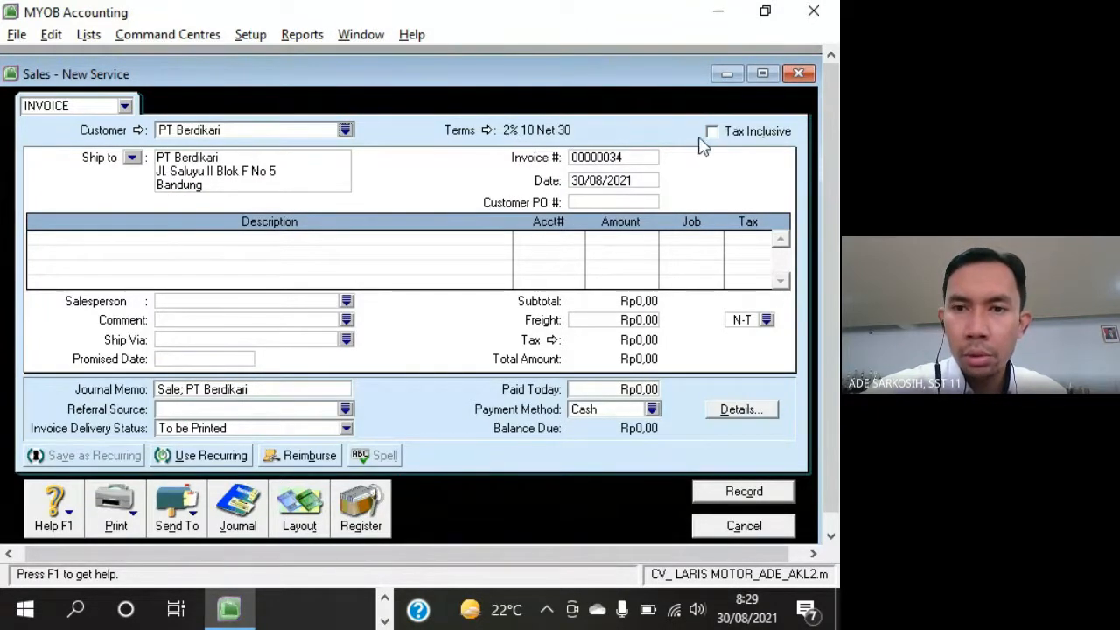
# Copy the No. Faktur from Dokumen 6 in the exercise PDF and enter it as invoice number LM.12-1
pyautogui.hotkey('alt', 'Tab')
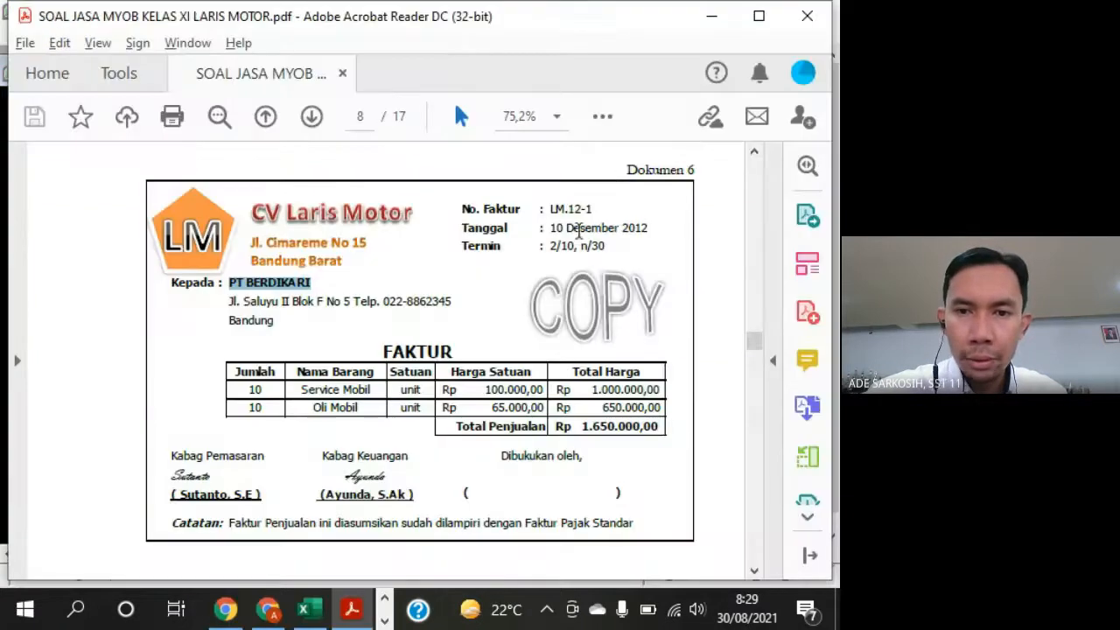
pyautogui.moveTo(549, 210); pyautogui.dragTo(595, 210)
pyautogui.hotkey('ctrl', 'c')
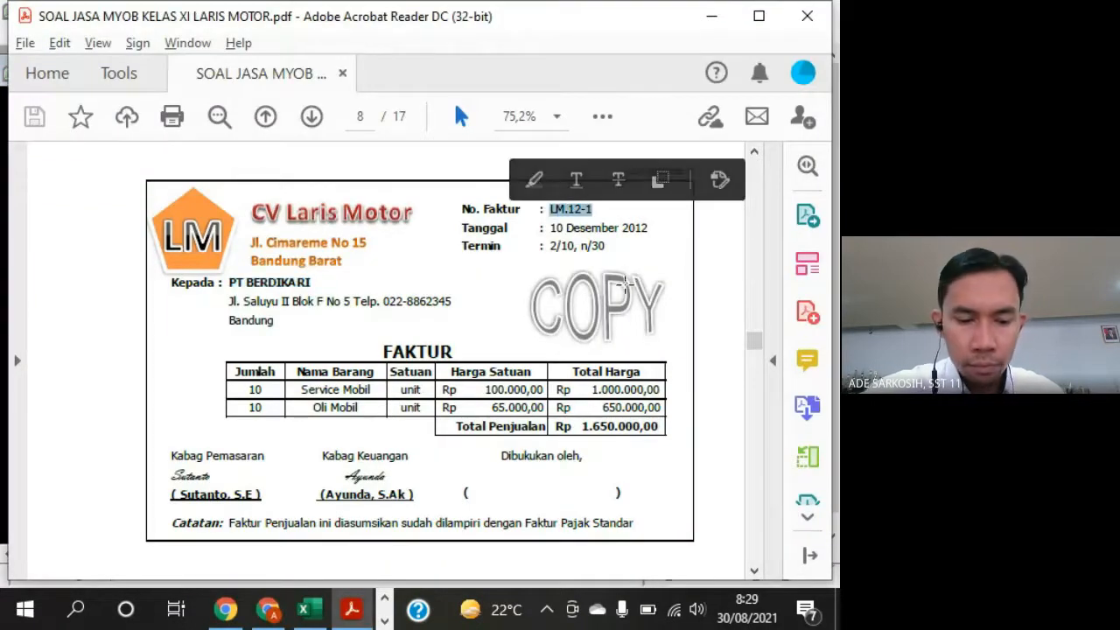
pyautogui.hotkey('alt', 'Tab')
pyautogui.hotkey('ctrl', 'v')
pyautogui.press('Tab')
# Set the invoice date to 10/12/2012, checking it against Dokumen 6 in the exercise PDF
pyautogui.hotkey('alt', 'Tab')
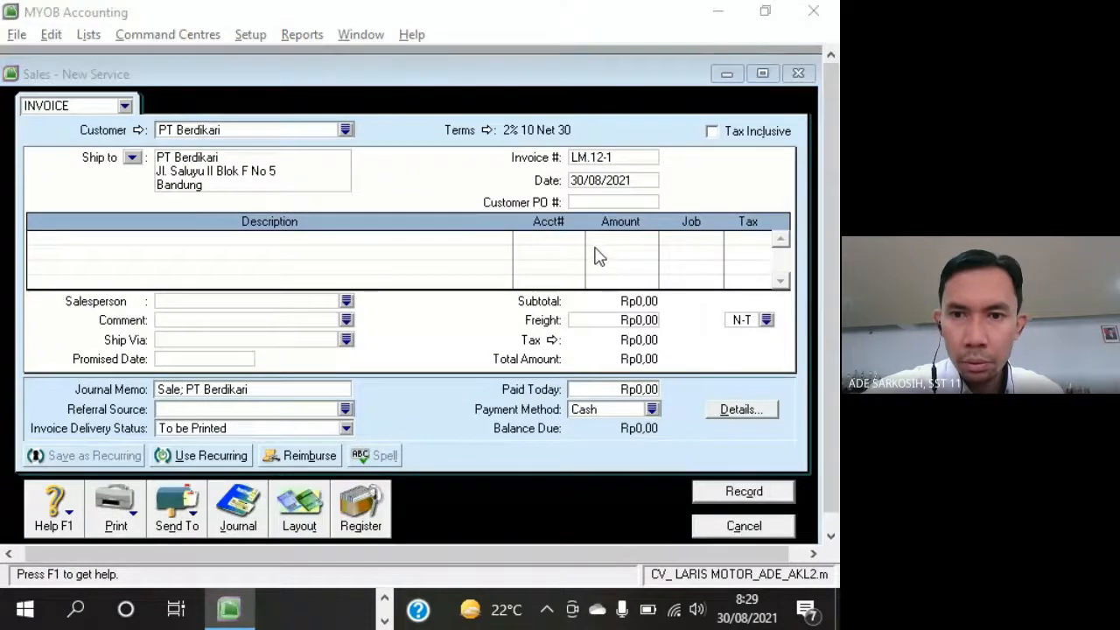
pyautogui.hotkey('alt', 'Tab')
pyautogui.write('10/')
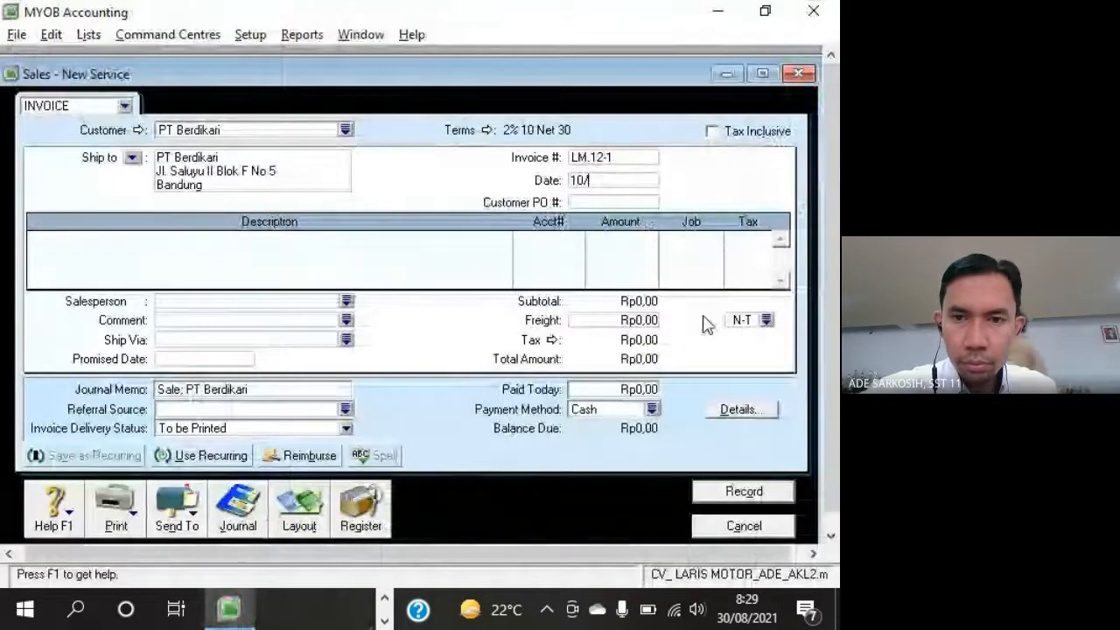
pyautogui.write('12/2012')
pyautogui.hotkey('alt', 'Tab')
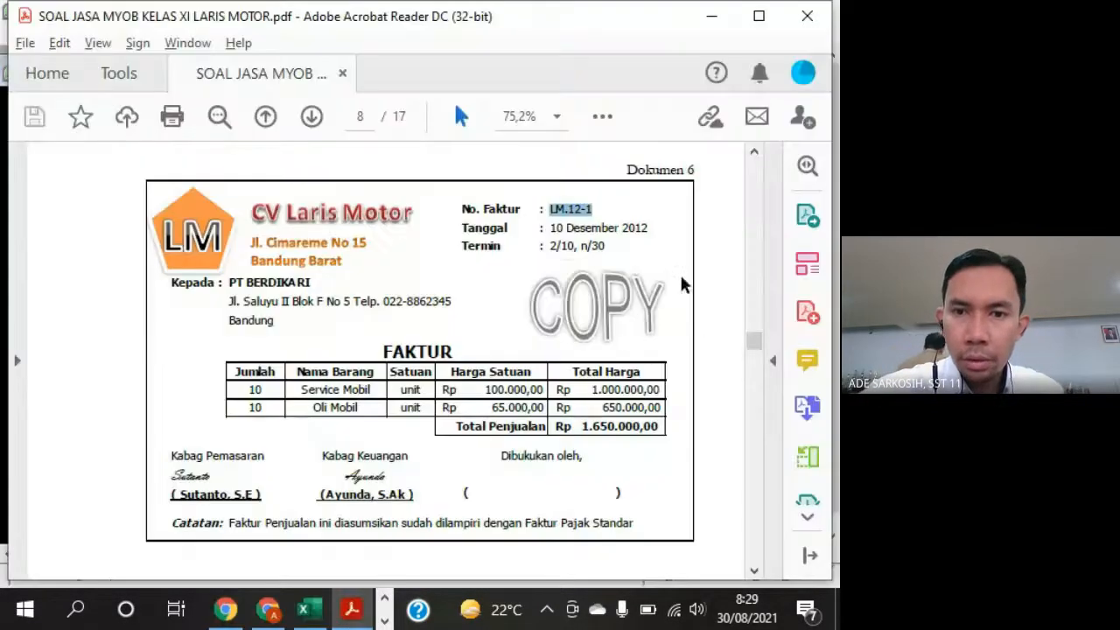
pyautogui.hotkey('alt', 'Tab')
pyautogui.press('Tab')
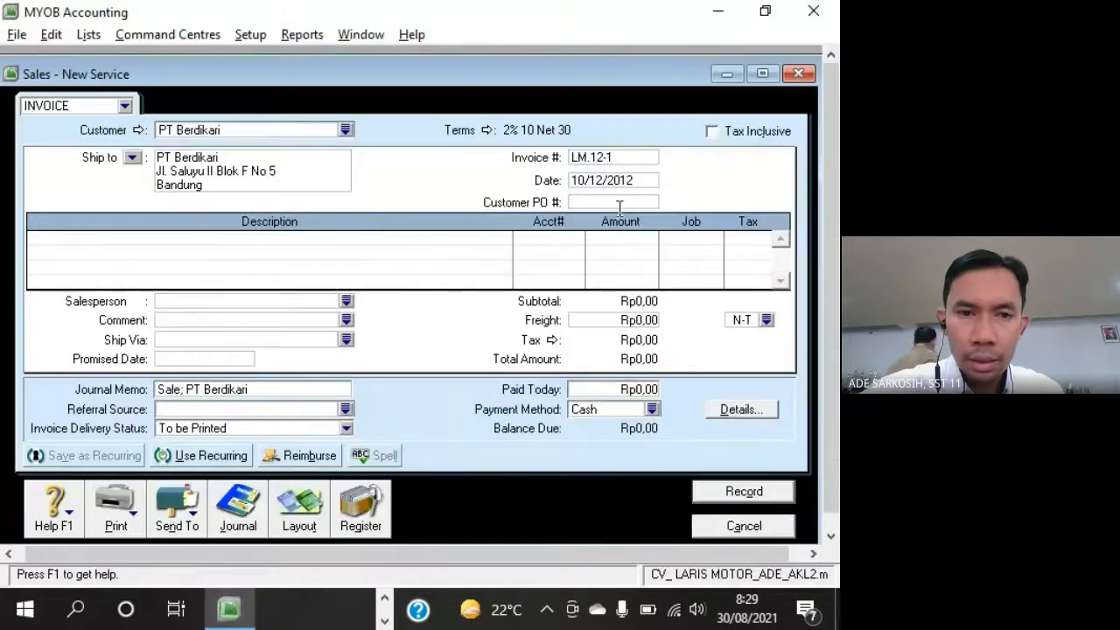
# Describe the first invoice line as "Service Mobil, Oli Mobil", copying the item name Service Mobil from Dokumen 6
pyautogui.press('Tab')
pyautogui.hotkey('alt', 'Tab')
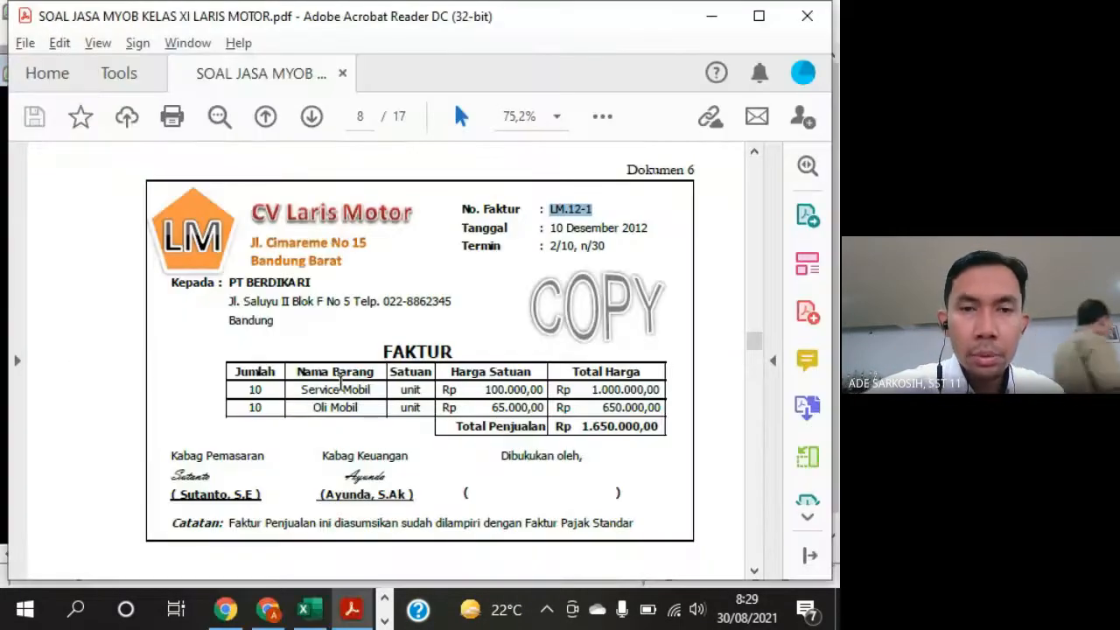
pyautogui.moveTo(301, 391); pyautogui.dragTo(398, 435)
pyautogui.hotkey('ctrl', 'c')
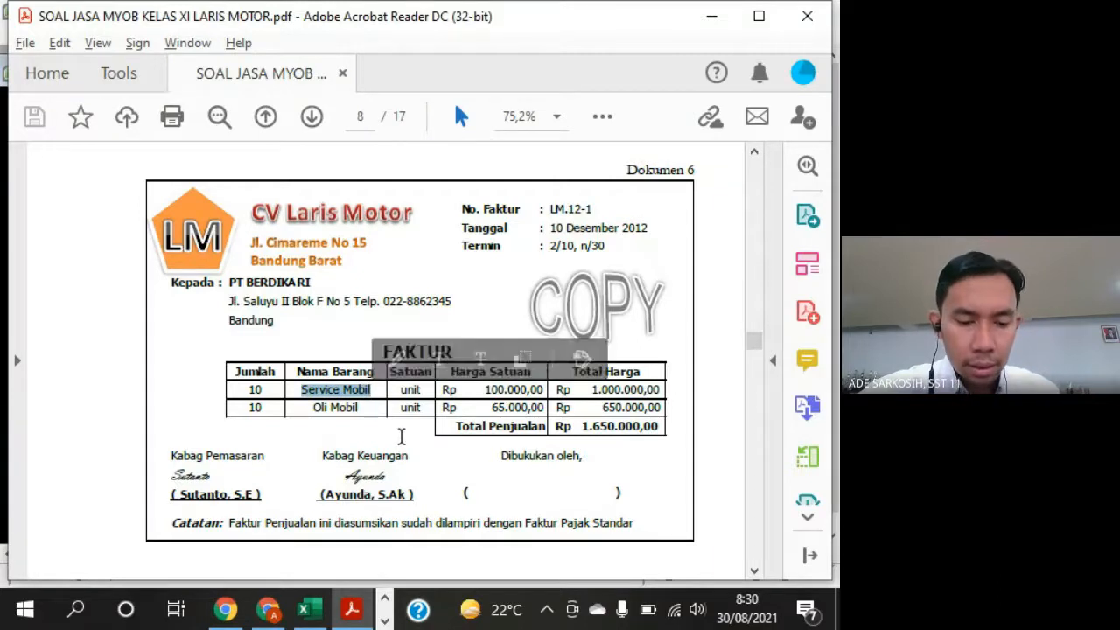
pyautogui.hotkey('alt', 'Tab')
pyautogui.hotkey('ctrl', 'v')
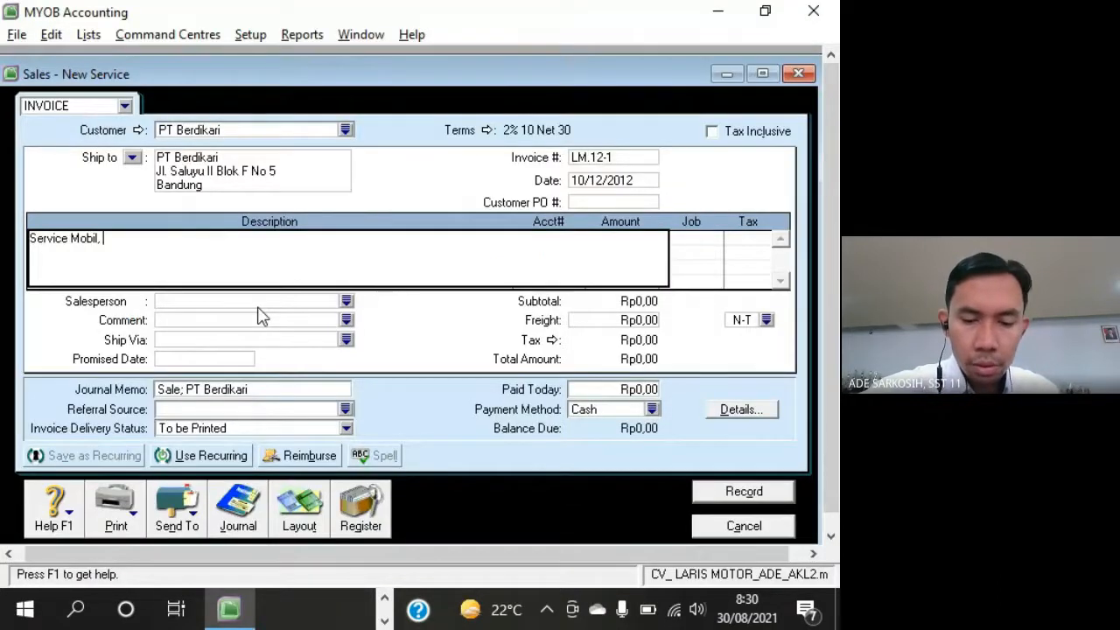
pyautogui.write(', Oli Mobil')
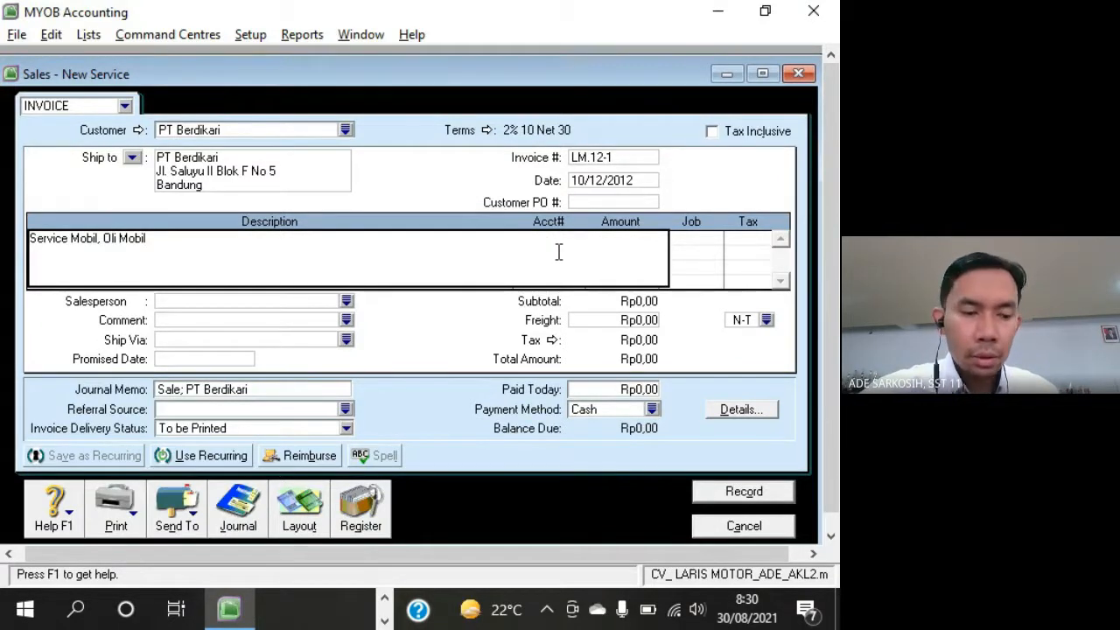
pyautogui.press('Tab')
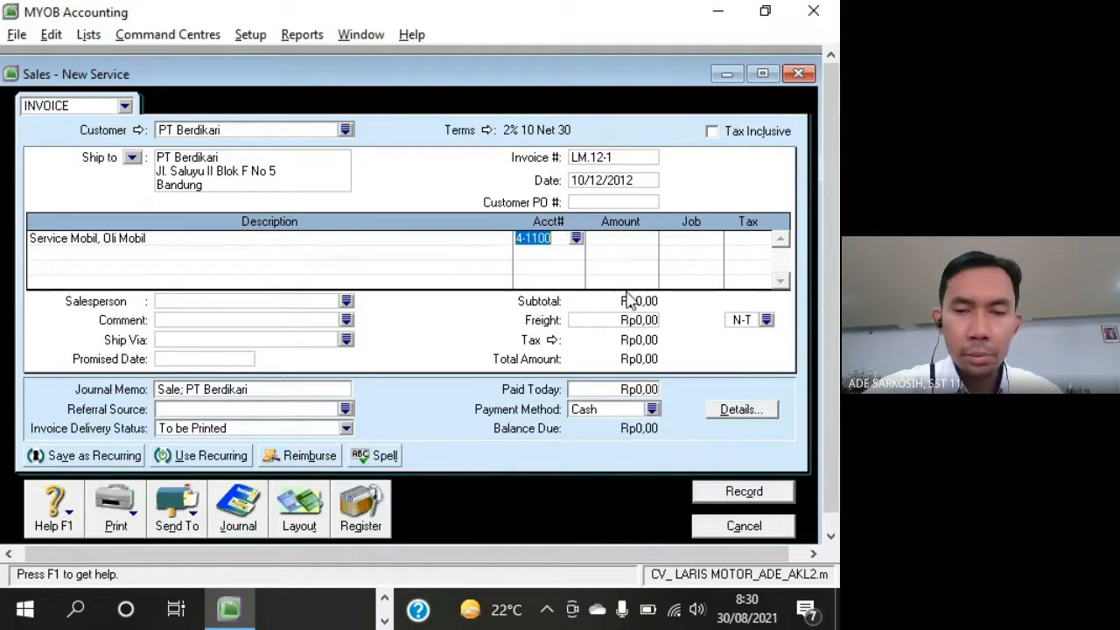
# Set the first invoice line's amount to 1650000, taking the Total Penjualan from Dokumen 6 in the exercise PDF
pyautogui.press('Tab')
pyautogui.click(625, 249)
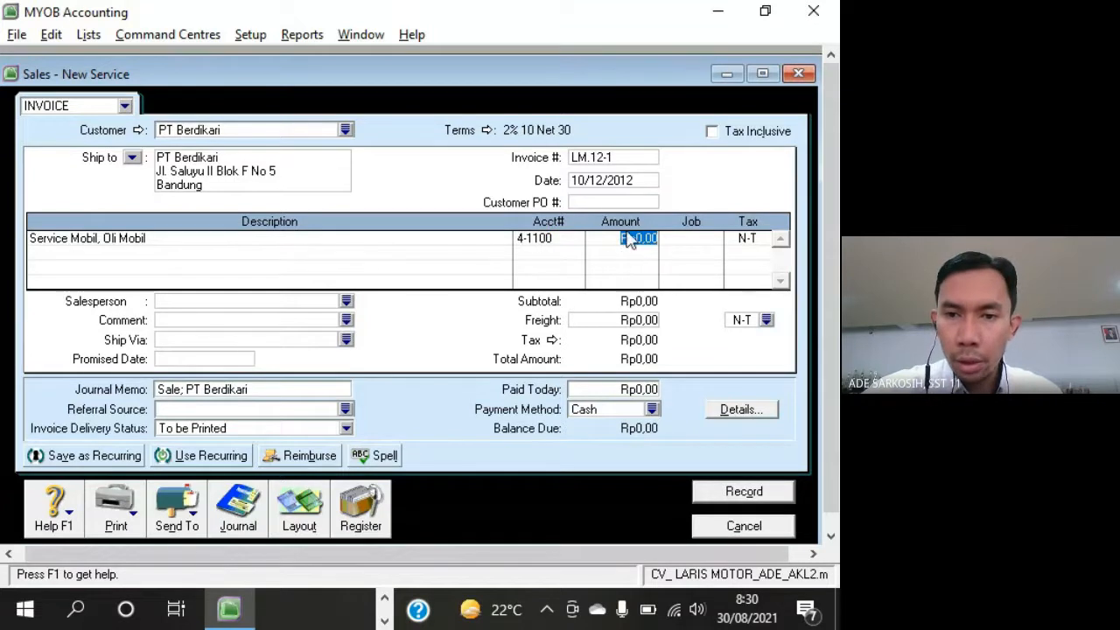
pyautogui.moveTo(619, 241); pyautogui.dragTo(663, 262)
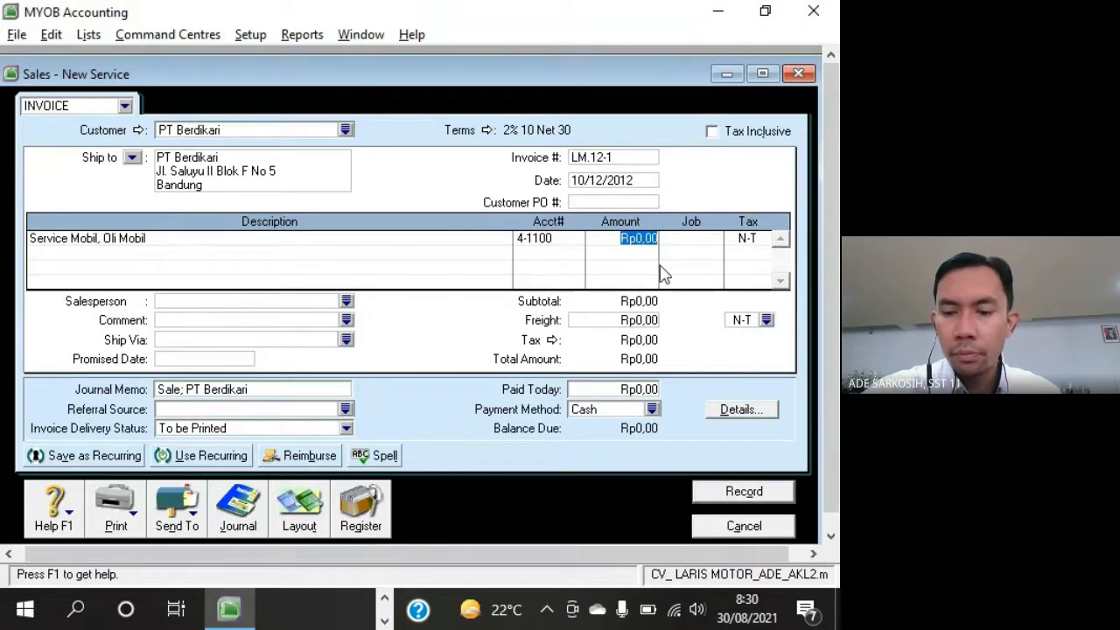
pyautogui.press('BackSpace')
pyautogui.click(554, 243)
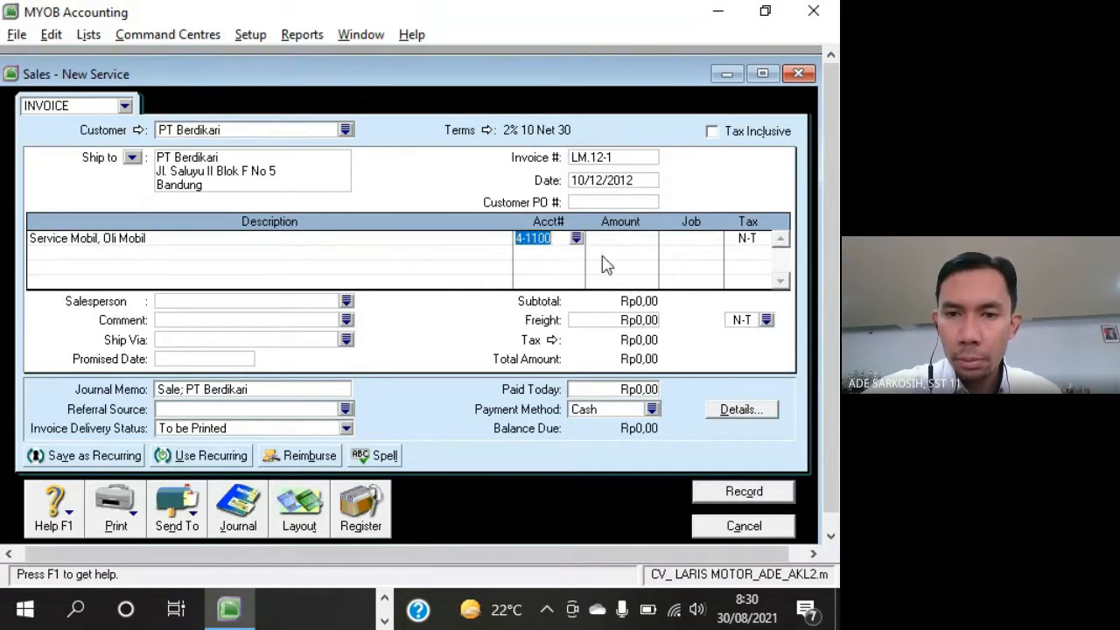
pyautogui.click(639, 238)
pyautogui.hotkey('alt', 'Tab')
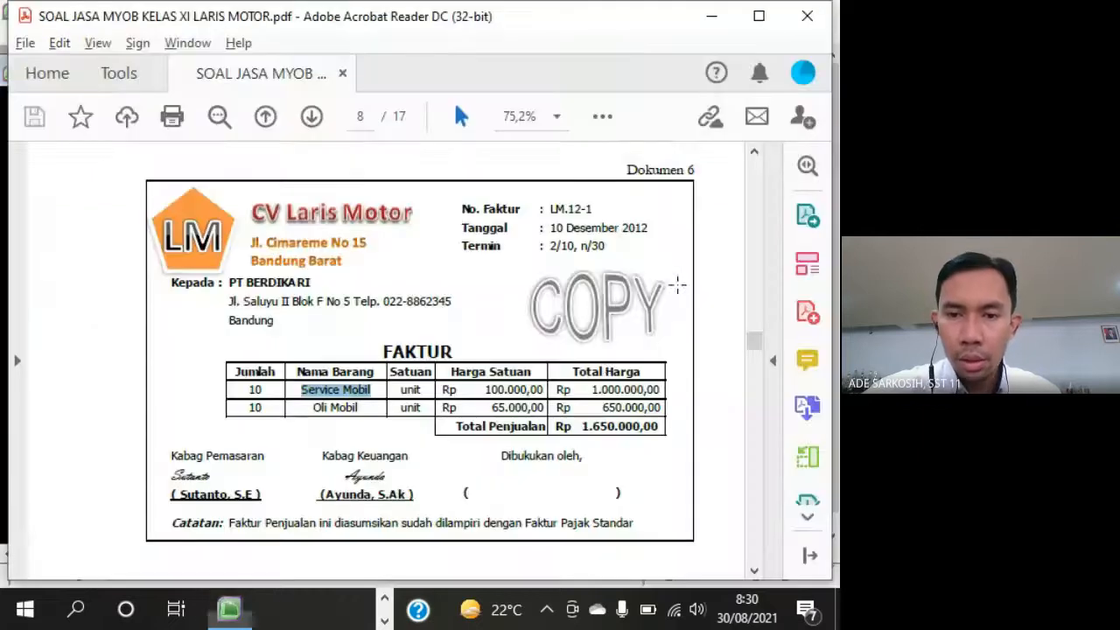
pyautogui.moveTo(578, 426); pyautogui.dragTo(663, 431)
pyautogui.hotkey('alt', 'Tab')
pyautogui.write('1.6')
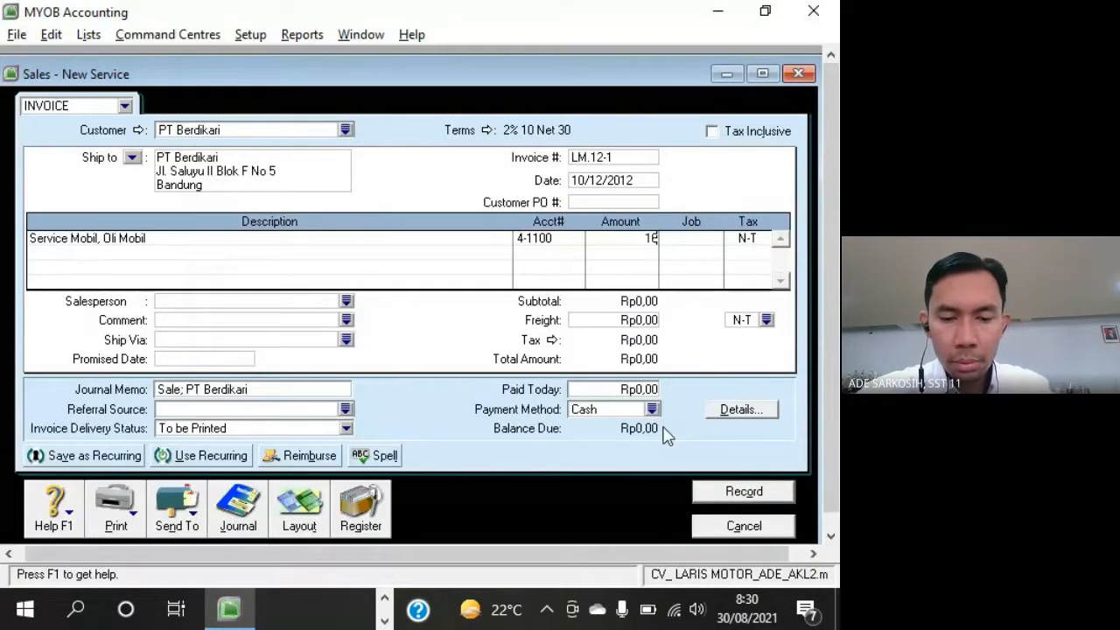
pyautogui.write('50.000')
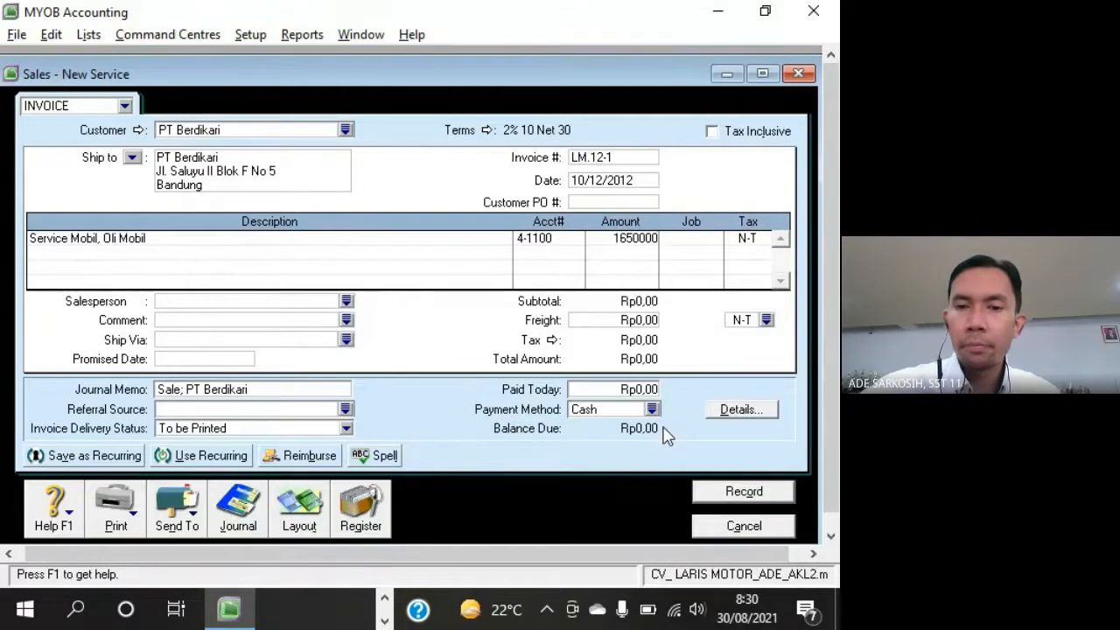
pyautogui.press('Tab')
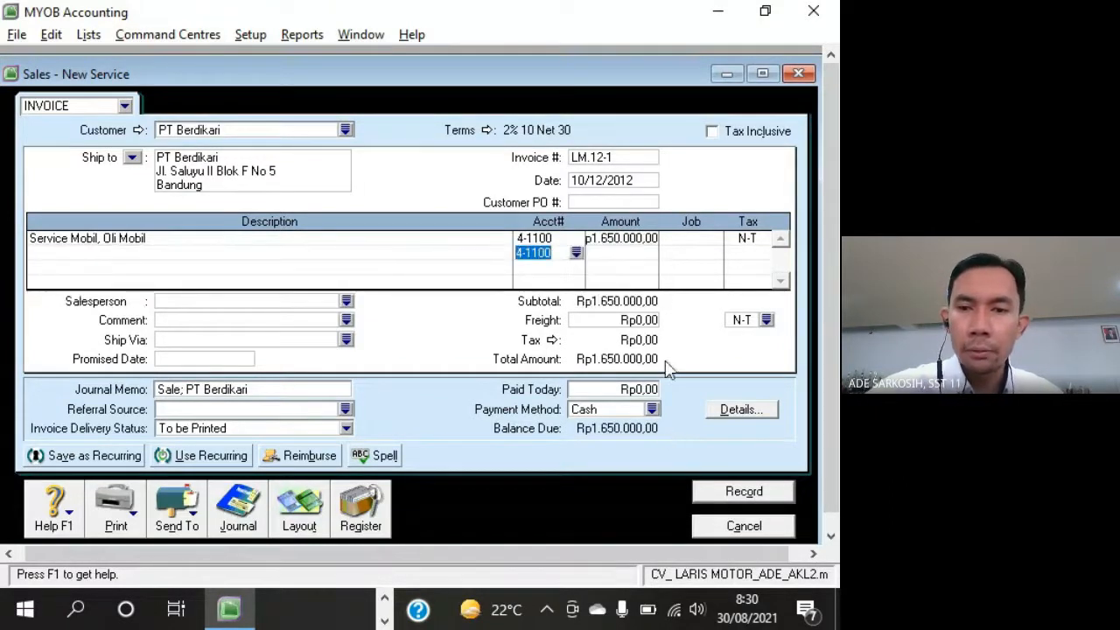
# Clear the account number from the empty second invoice line, consulting Dokumen 6 in the exercise PDF
pyautogui.hotkey('alt', 'Tab')
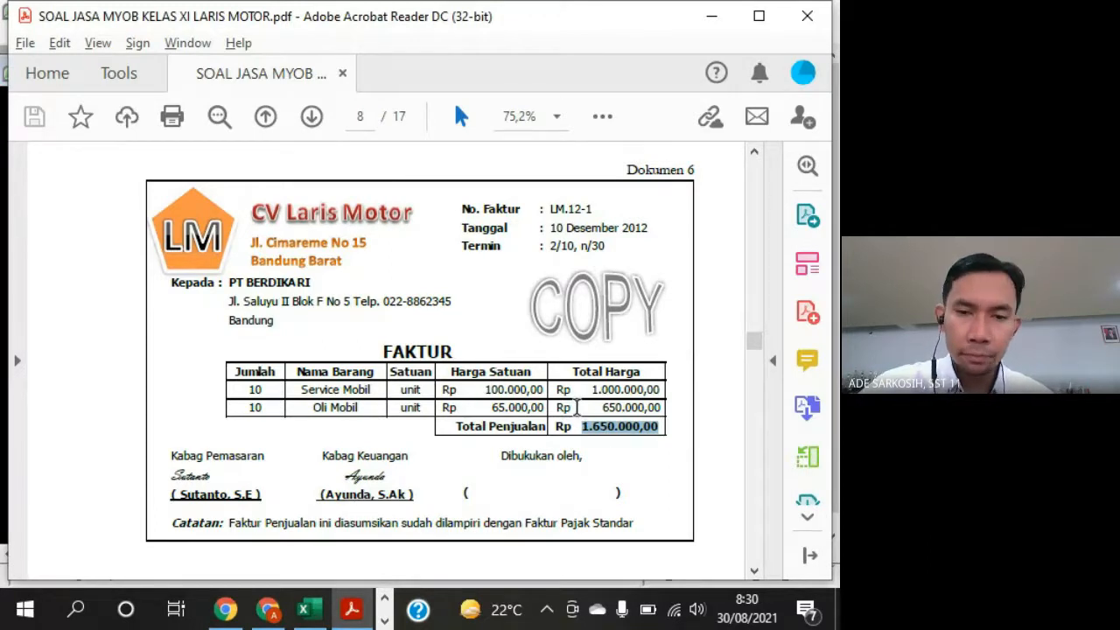
pyautogui.hotkey('alt', 'Tab')
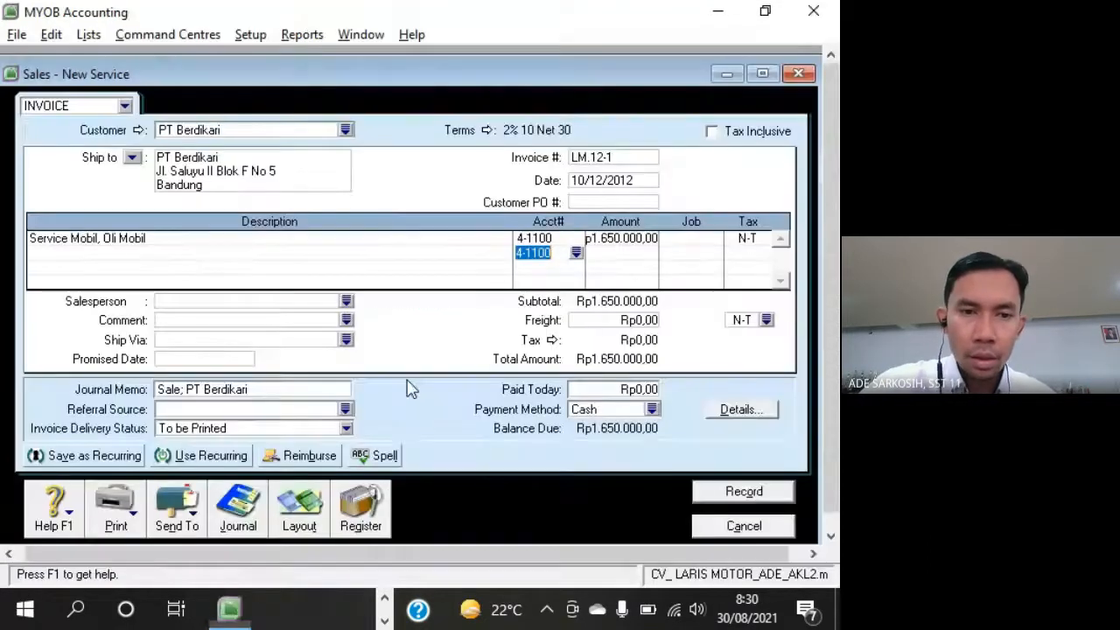
pyautogui.click(560, 242)
pyautogui.click(554, 254)
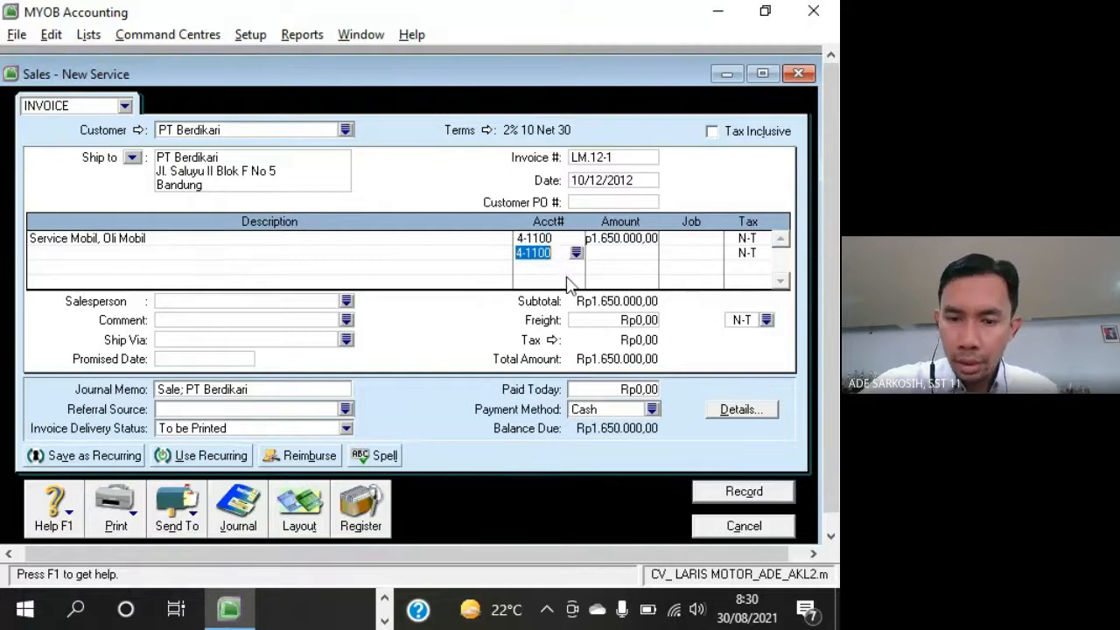
pyautogui.press('BackSpace')
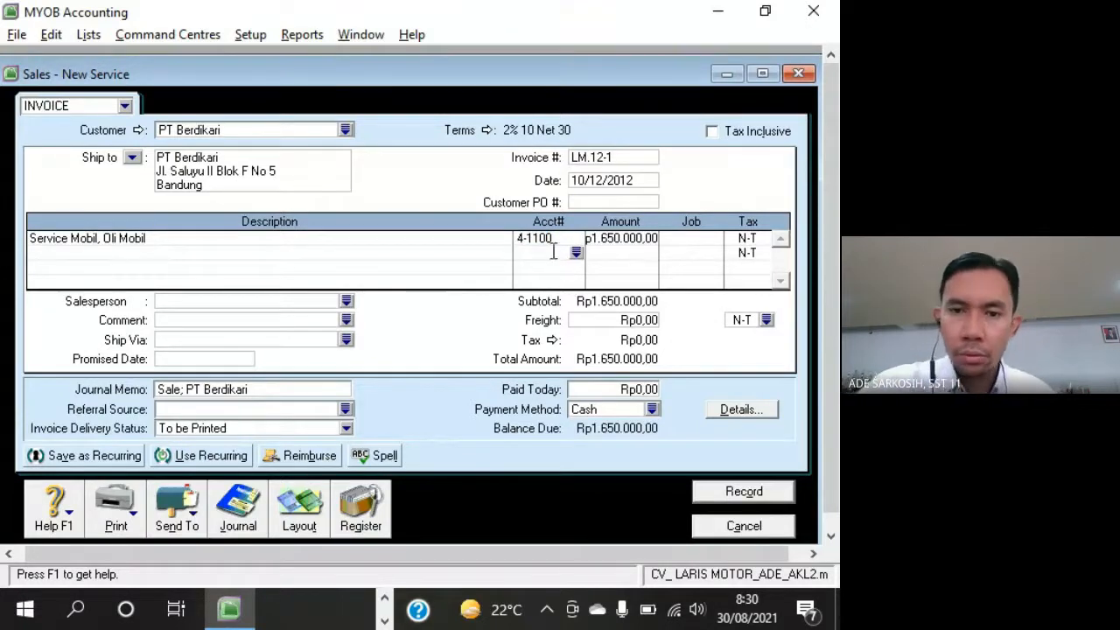
pyautogui.click(553, 239)
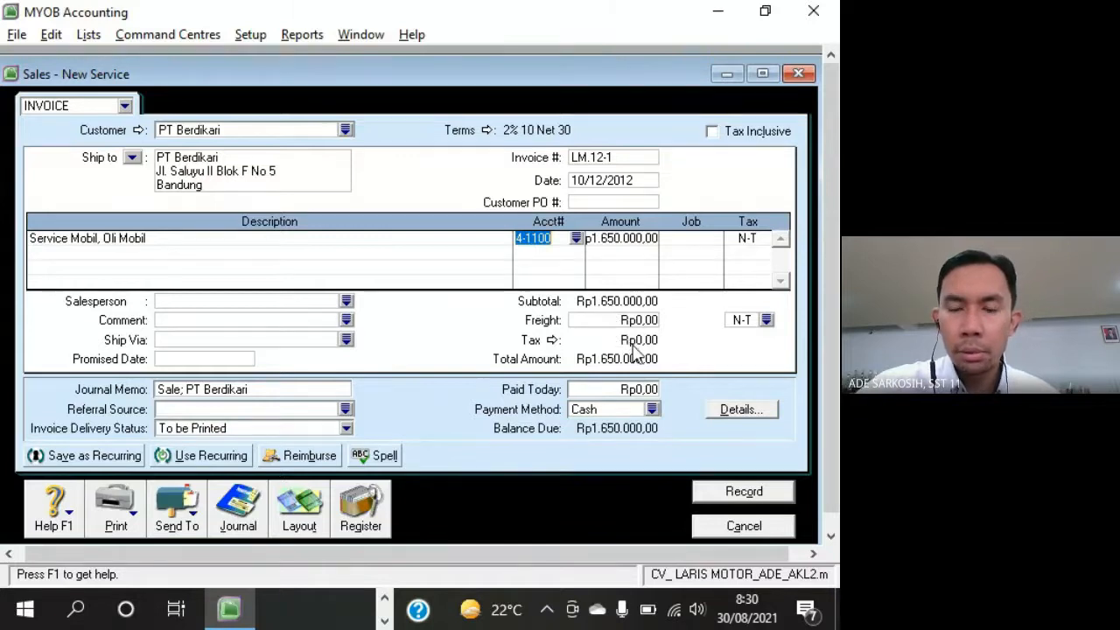
# Check the invoice amount against Dokumen 6 and record the invoice, cancelling the spelling check
pyautogui.hotkey('alt', 'Tab')
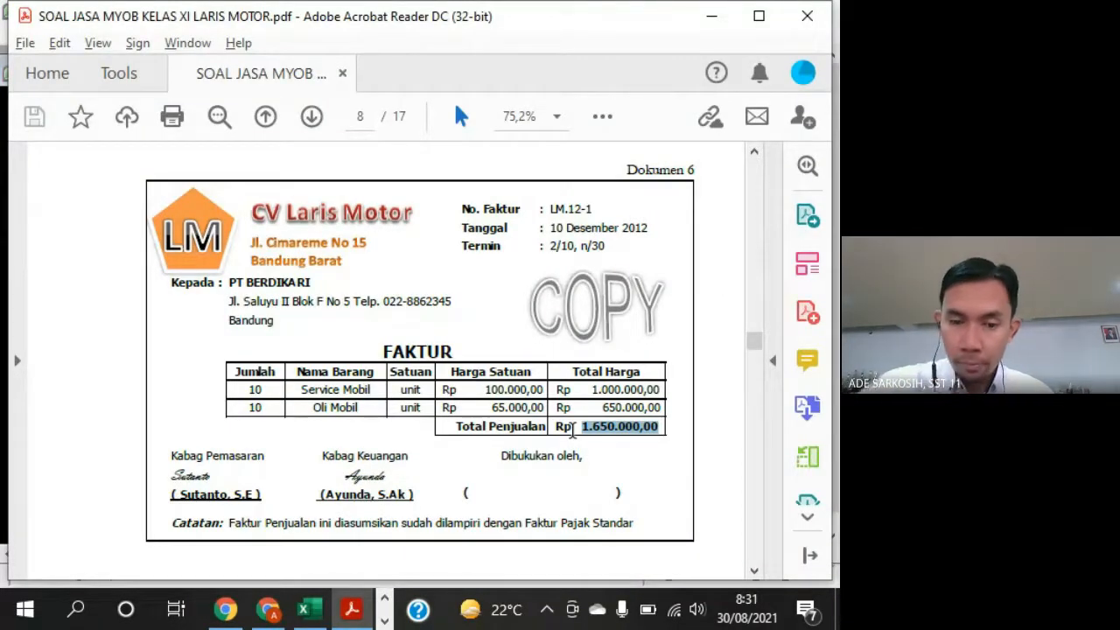
pyautogui.hotkey('alt', 'Tab')
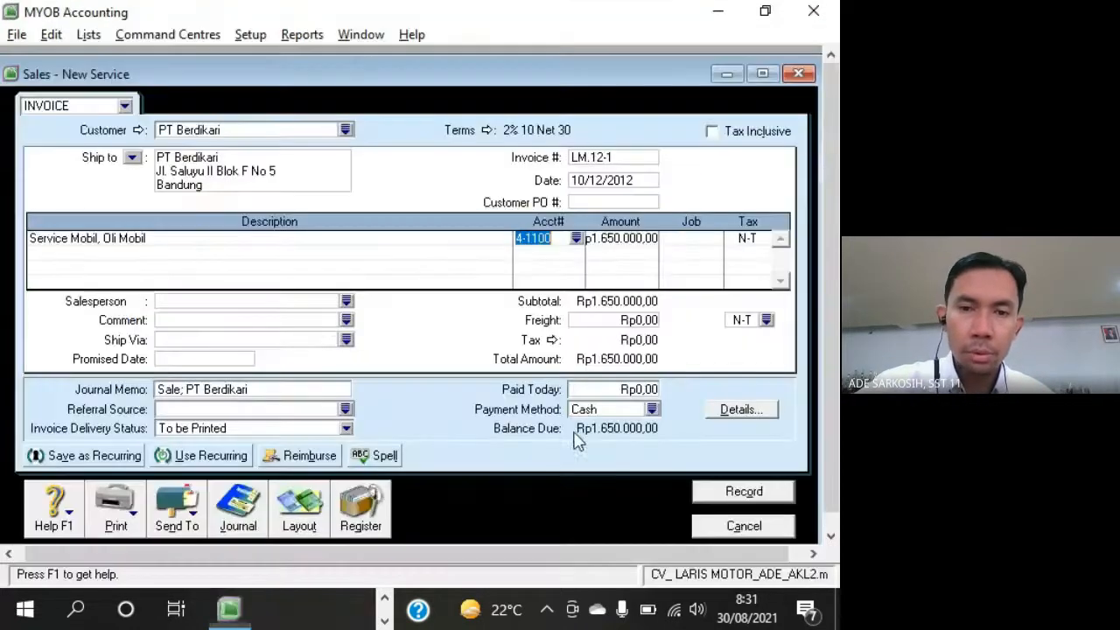
pyautogui.click(601, 245)
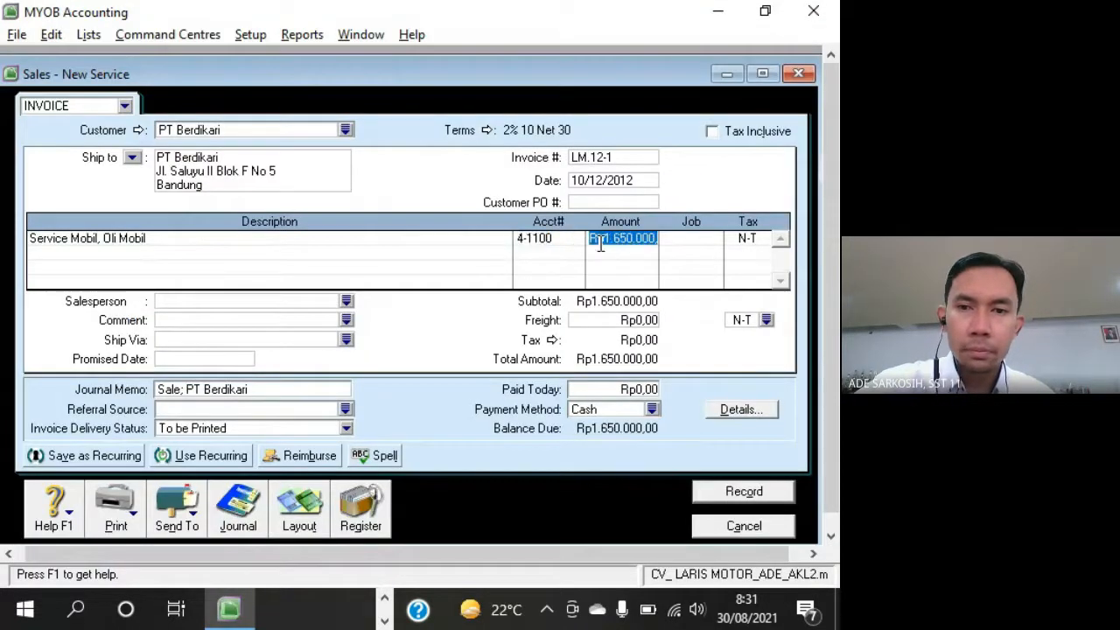
pyautogui.click(544, 242)
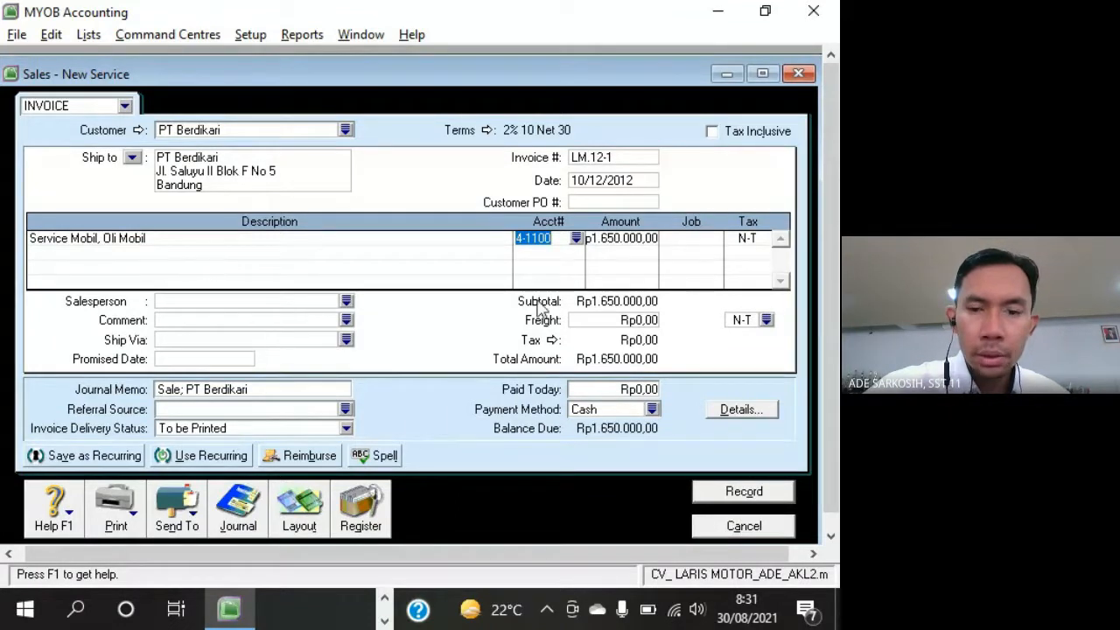
pyautogui.click(777, 493)
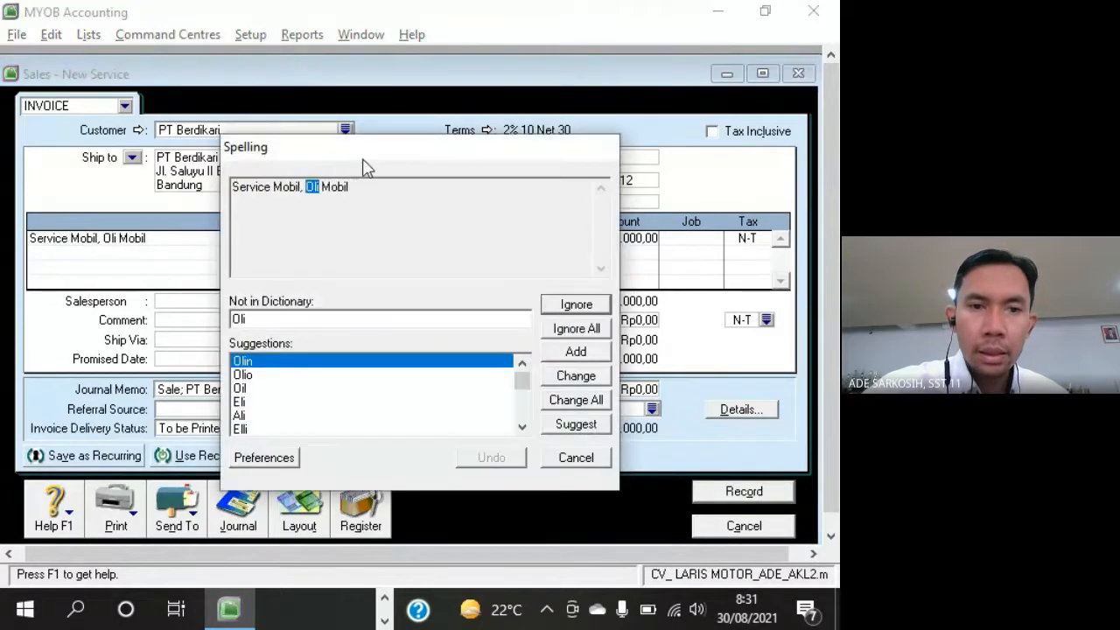
pyautogui.moveTo(357, 161); pyautogui.dragTo(306, 91)
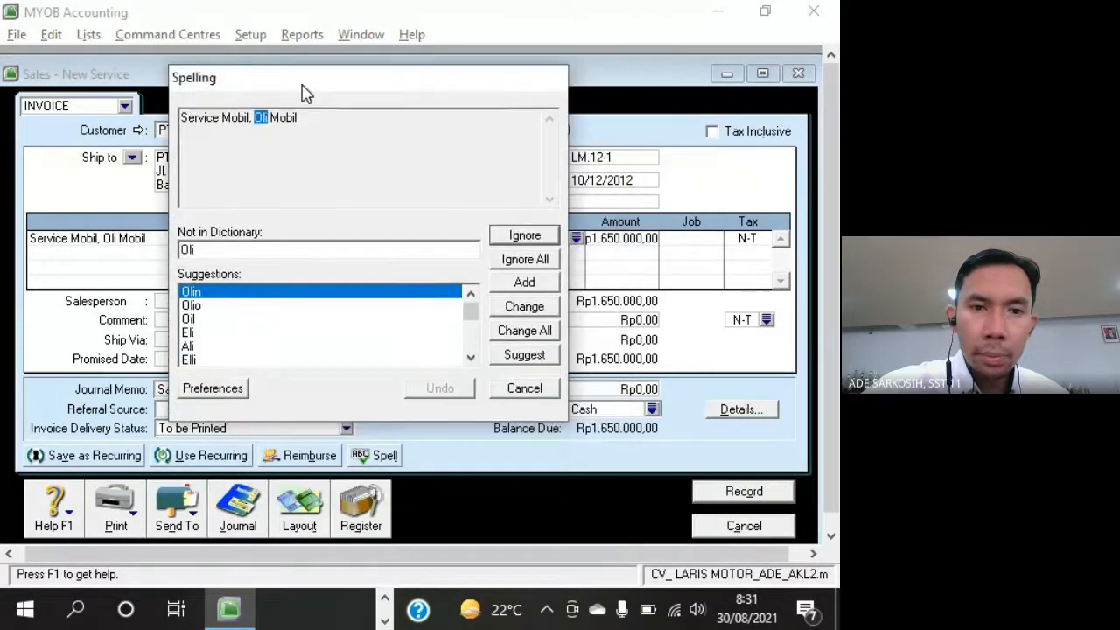
pyautogui.click(540, 394)
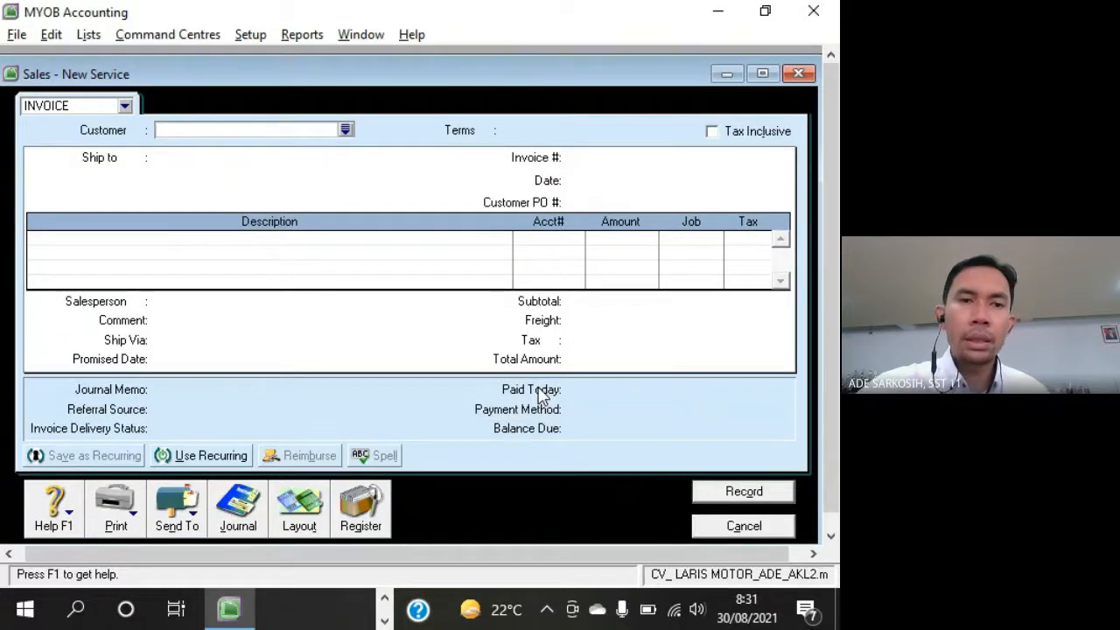
pyautogui.hotkey('alt', 'Tab')
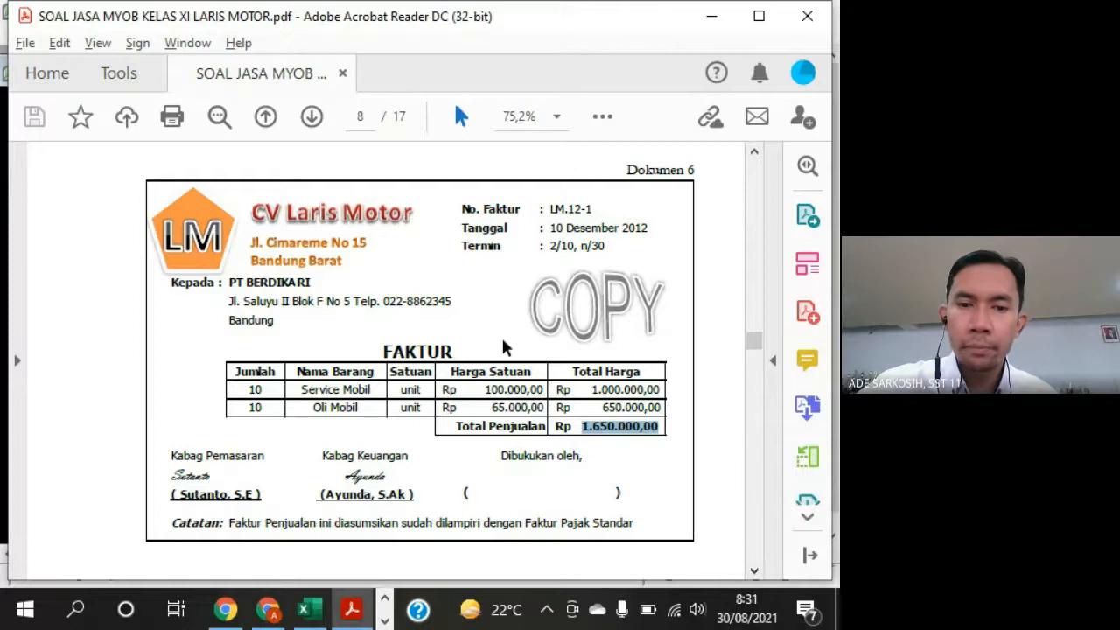
pyautogui.hotkey('alt', 'Tab')
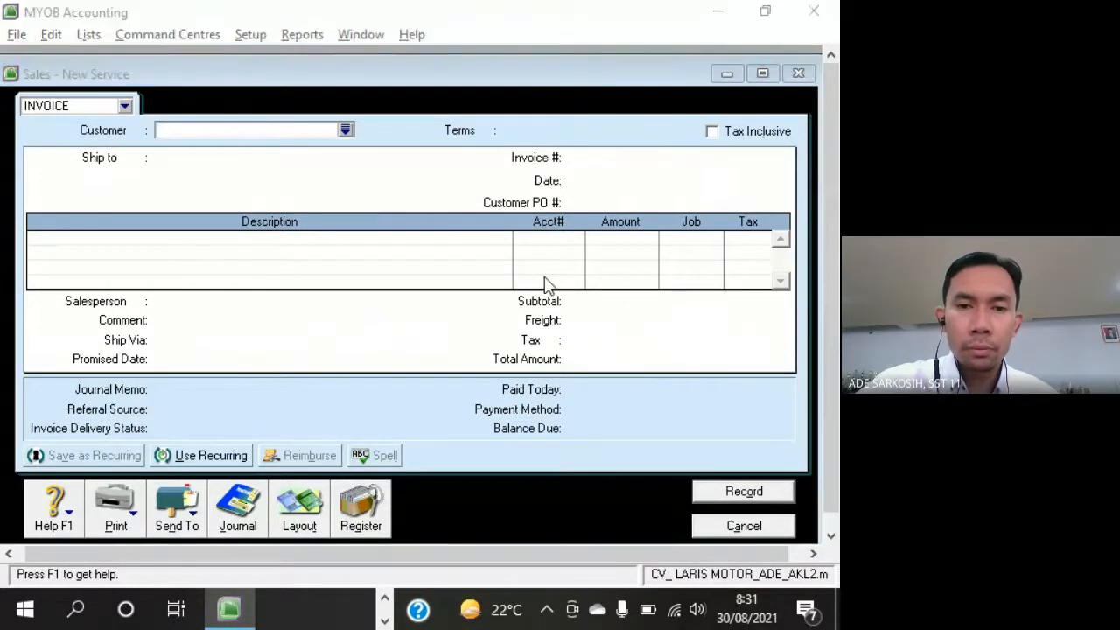
pyautogui.hotkey('alt', 'Tab')
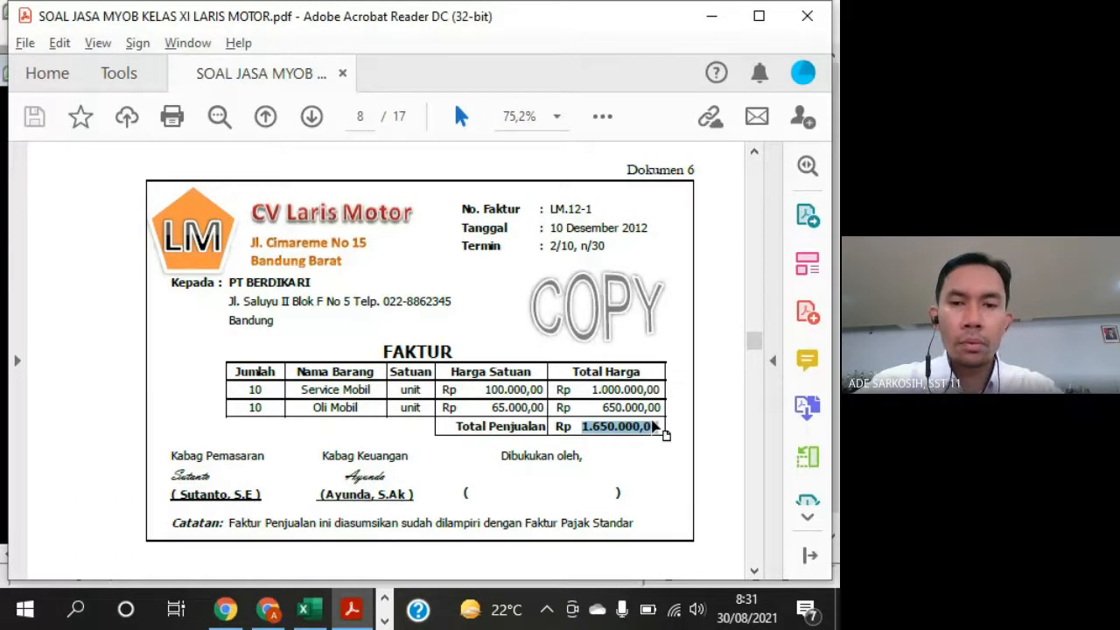
pyautogui.click(669, 439)
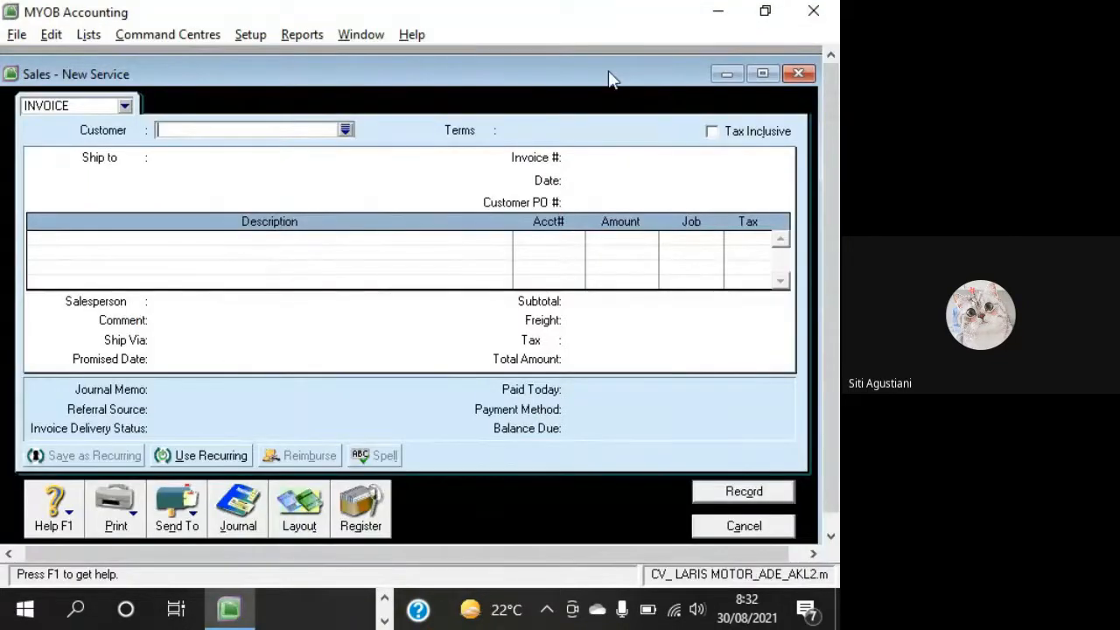
# Close the blank sales invoice form and open the Transaction Journal for sales
pyautogui.moveTo(608, 70); pyautogui.dragTo(533, 50)
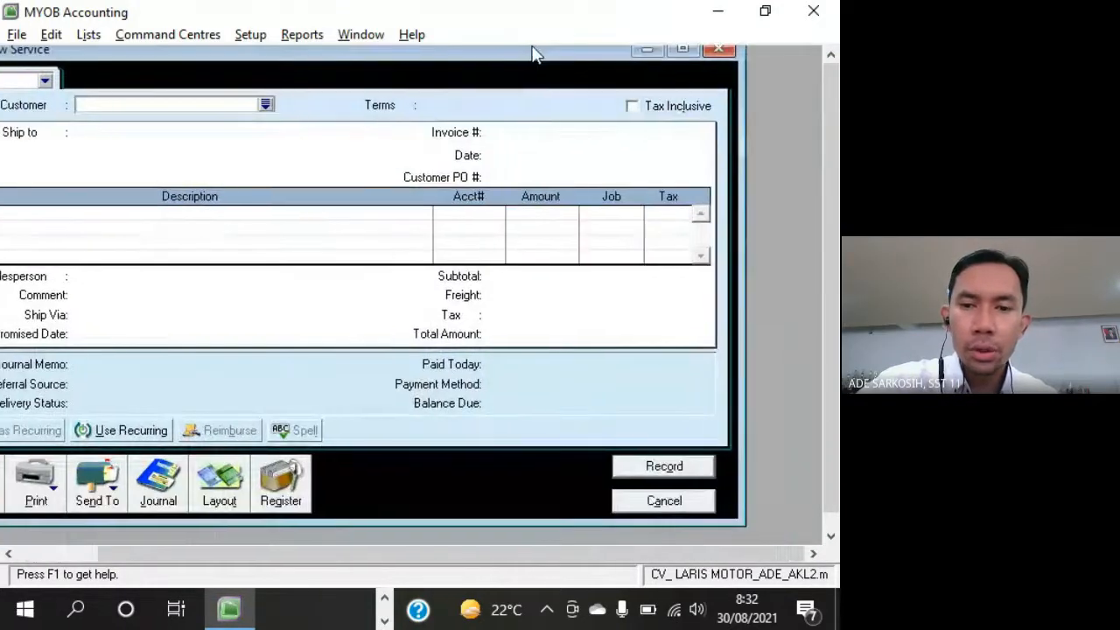
pyautogui.click(661, 506)
pyautogui.moveTo(425, 93); pyautogui.dragTo(473, 98)
pyautogui.click(438, 422)
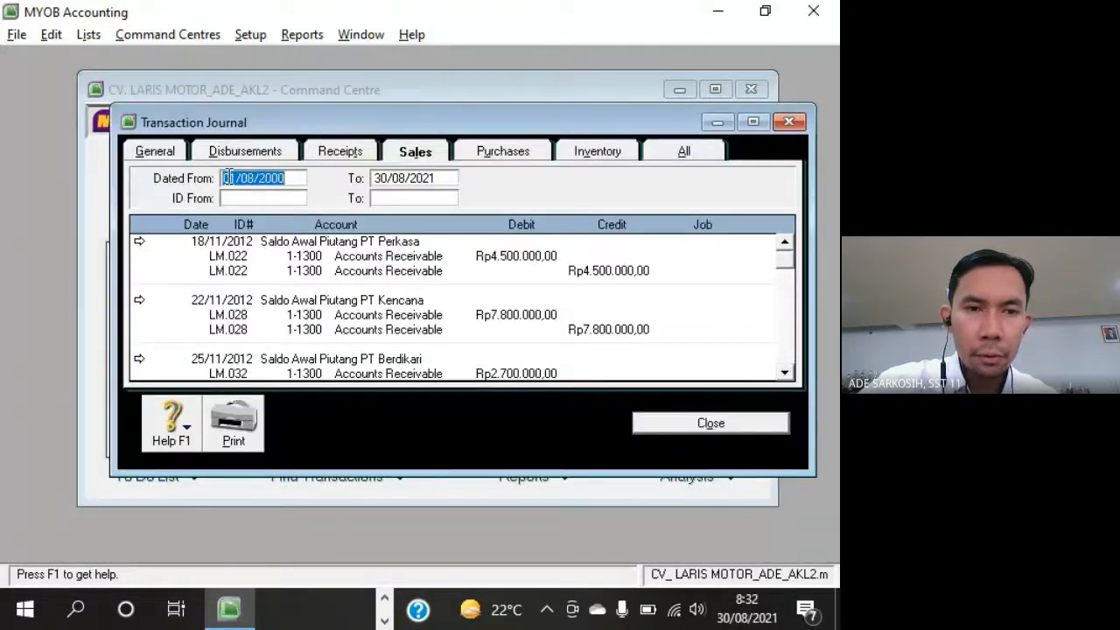
# Try 01/08/2021 as the sales journal's start date and set it back to 01/08/2000
pyautogui.click(290, 180)
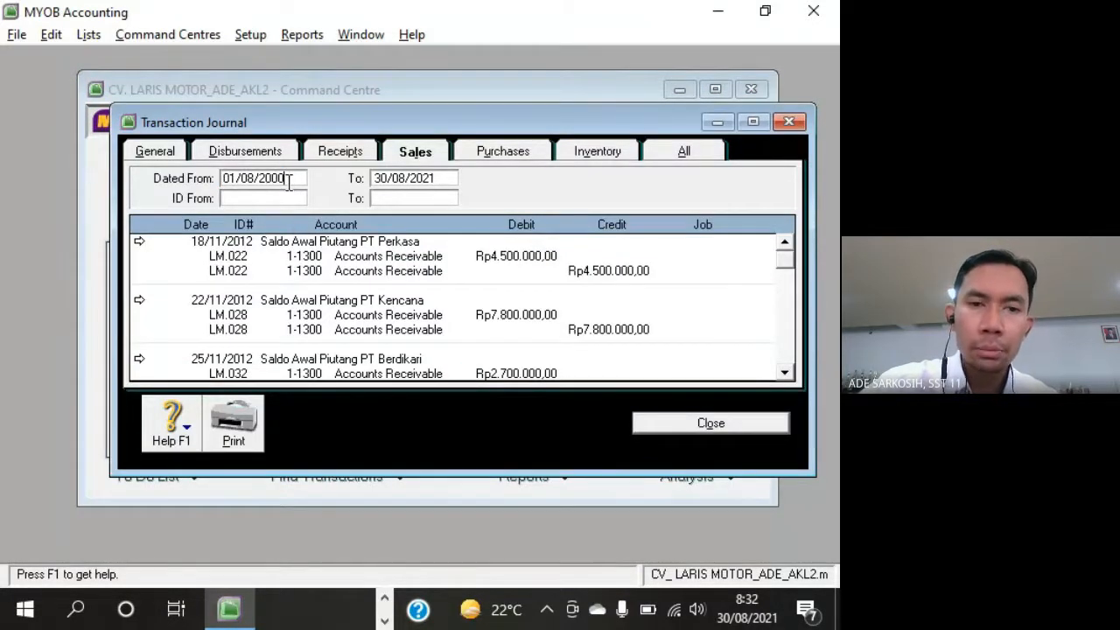
pyautogui.write('21')
pyautogui.press('Tab')
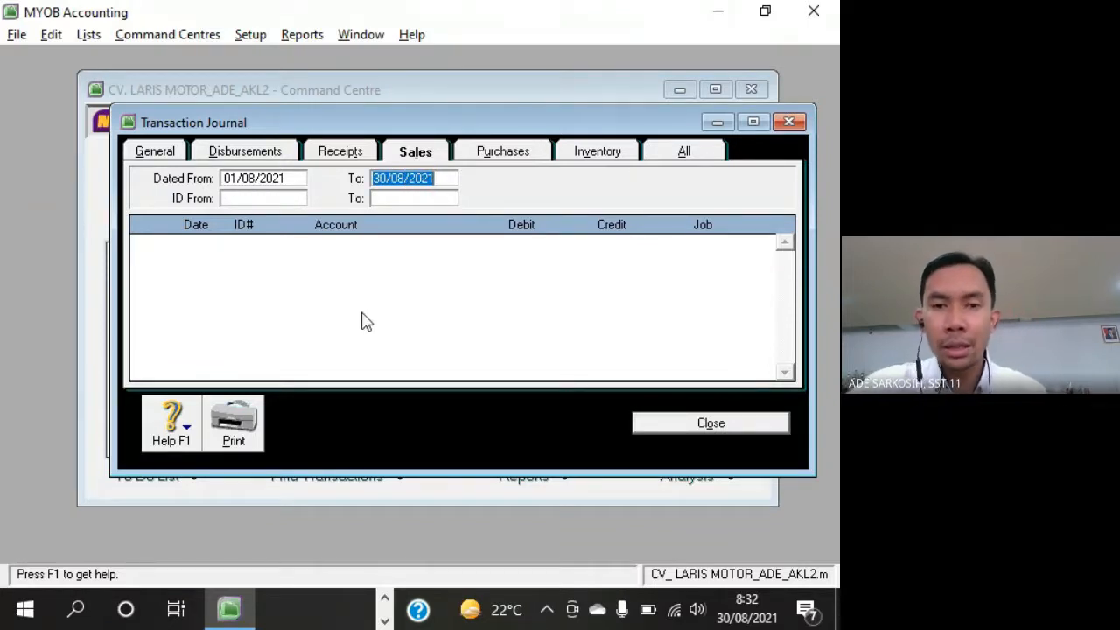
pyautogui.click(295, 179)
pyautogui.click(298, 178)
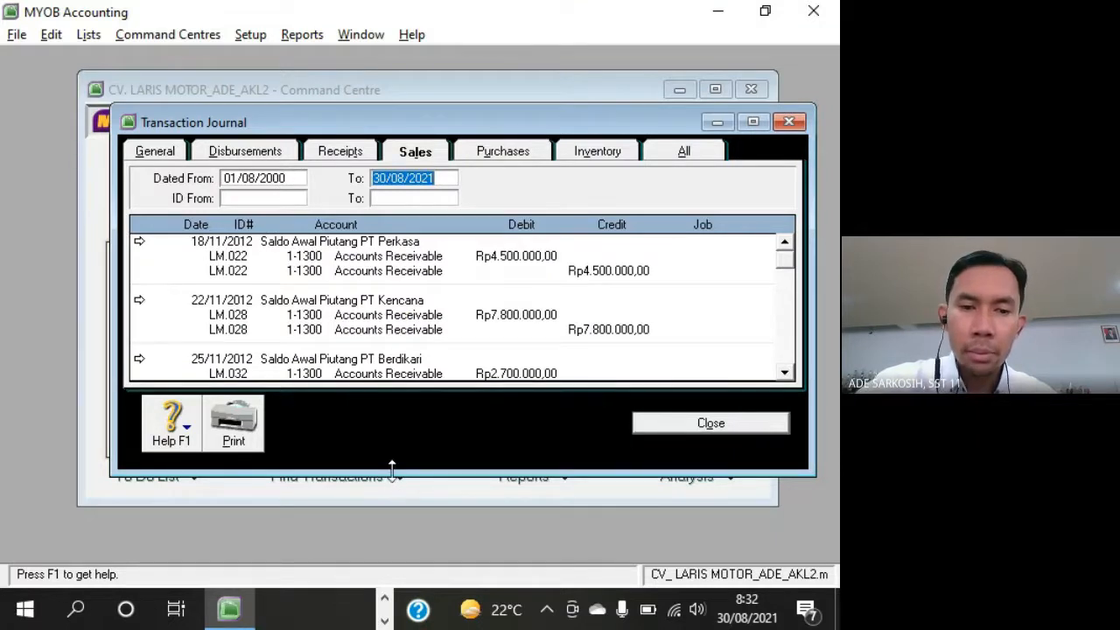
# Make the Transaction Journal window taller and move it up to fit more entries
pyautogui.moveTo(391, 477); pyautogui.dragTo(375, 560)
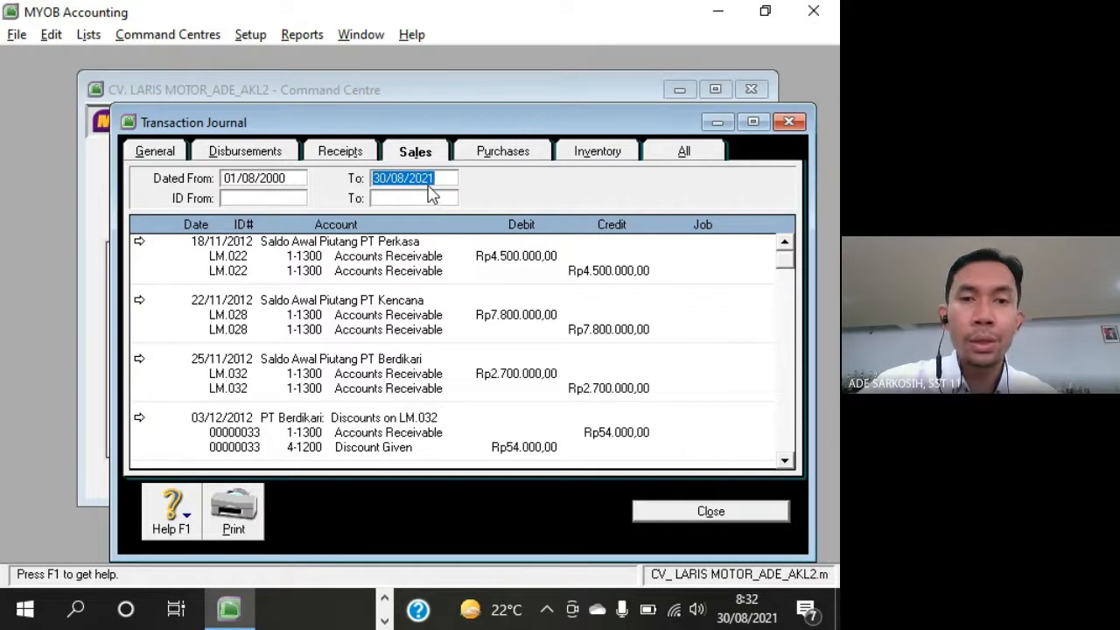
pyautogui.click(465, 91)
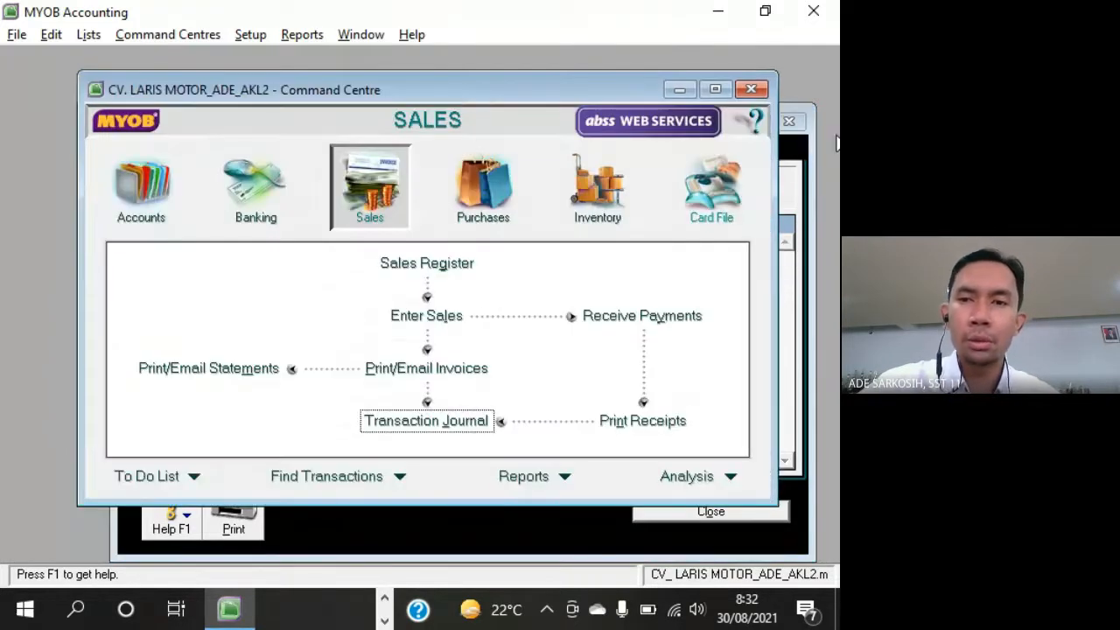
pyautogui.click(788, 167)
pyautogui.moveTo(558, 107); pyautogui.dragTo(567, 48)
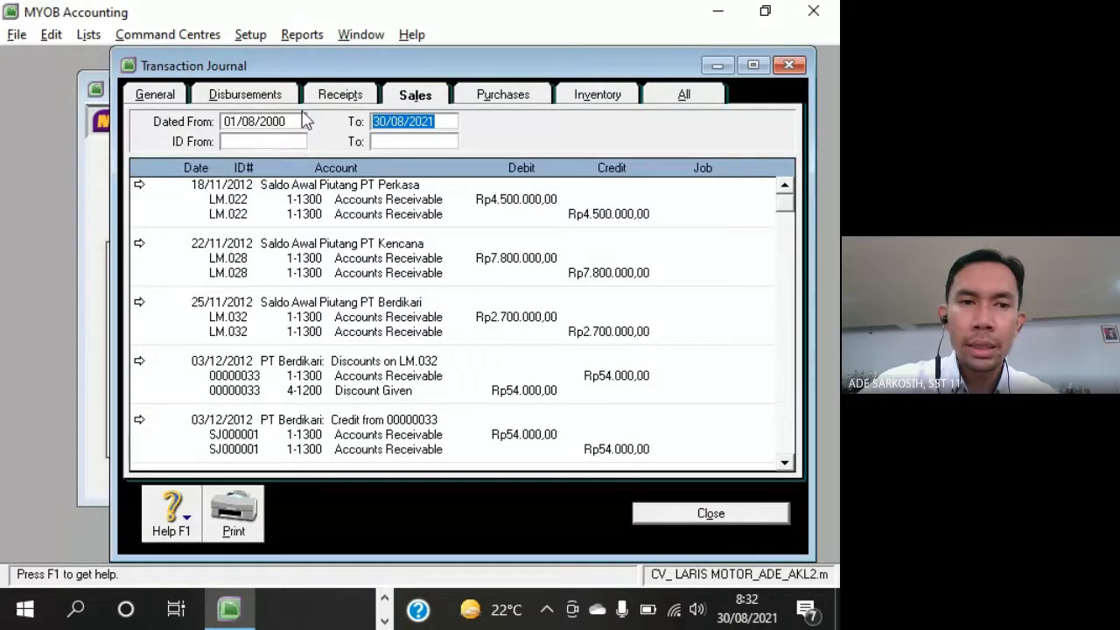
# Review the General, Disbursements, Receipts, Sales, Purchases and Inventory journals for the recorded transactions
pyautogui.click(166, 98)
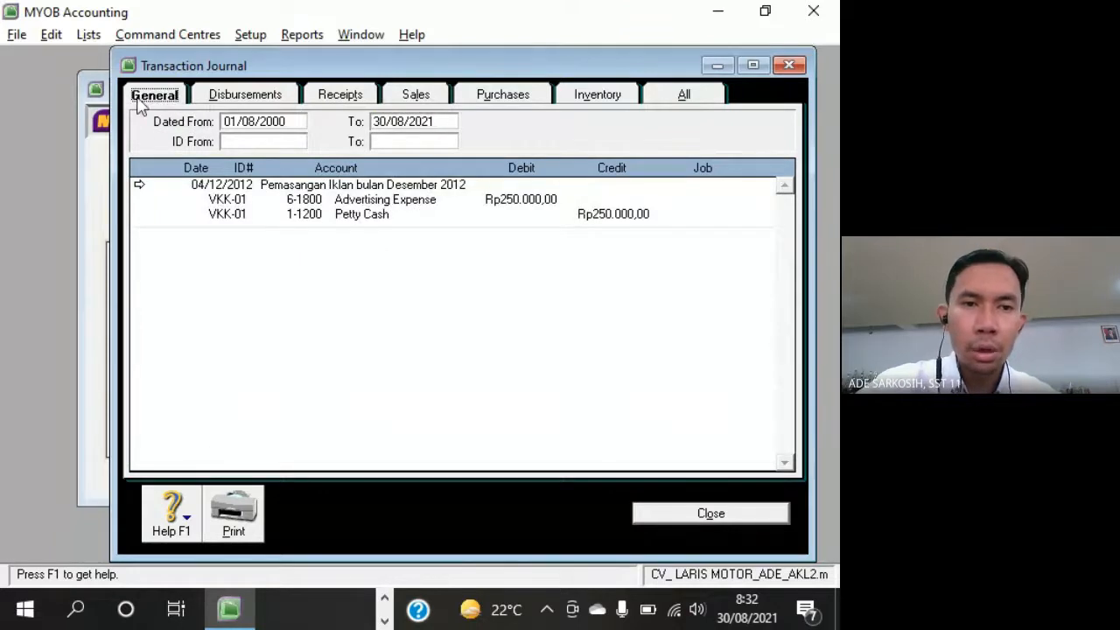
pyautogui.click(268, 104)
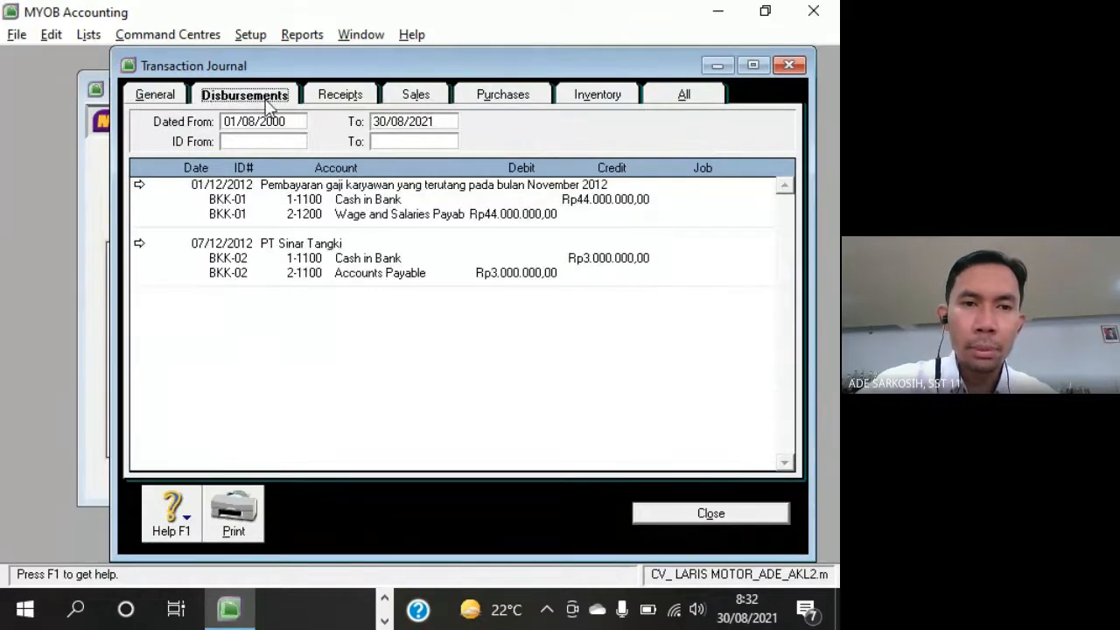
pyautogui.click(339, 103)
pyautogui.click(417, 99)
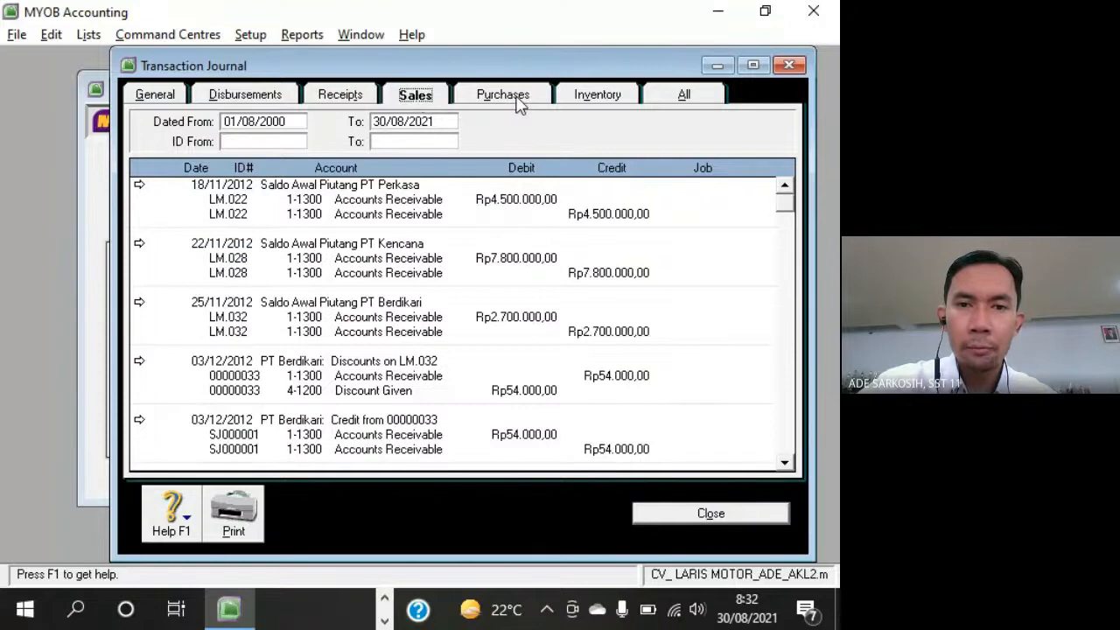
pyautogui.click(517, 98)
pyautogui.click(600, 98)
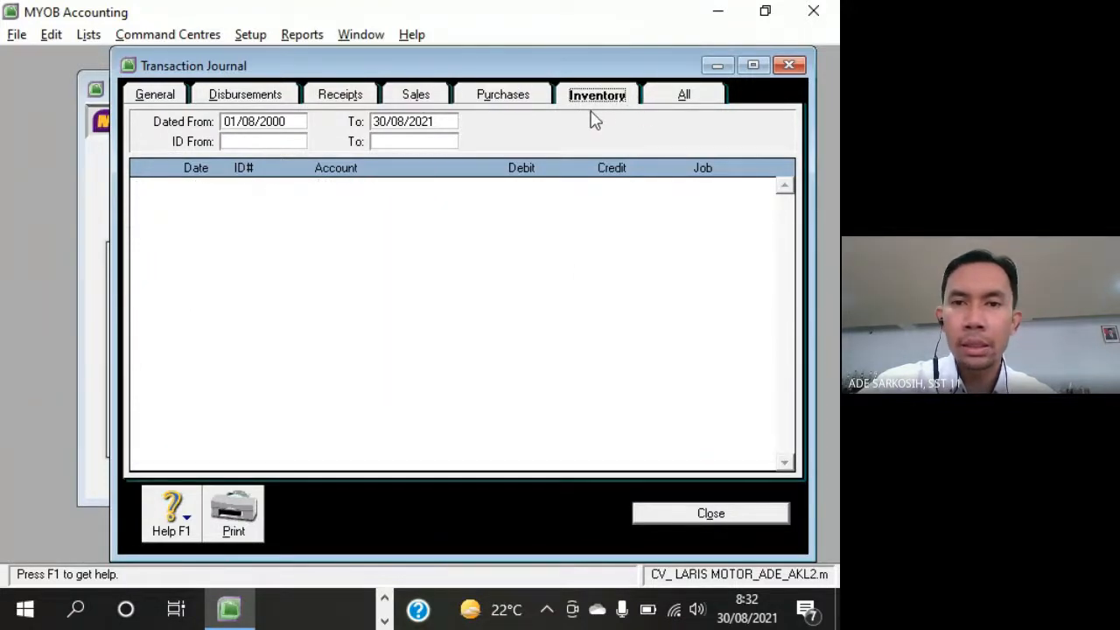
# Look back through the Purchases, Receipts, Disbursements and General journals and examine the Sales journal down to its last entry
pyautogui.click(502, 99)
pyautogui.click(440, 96)
pyautogui.click(331, 100)
pyautogui.click(252, 99)
pyautogui.click(165, 98)
pyautogui.click(413, 97)
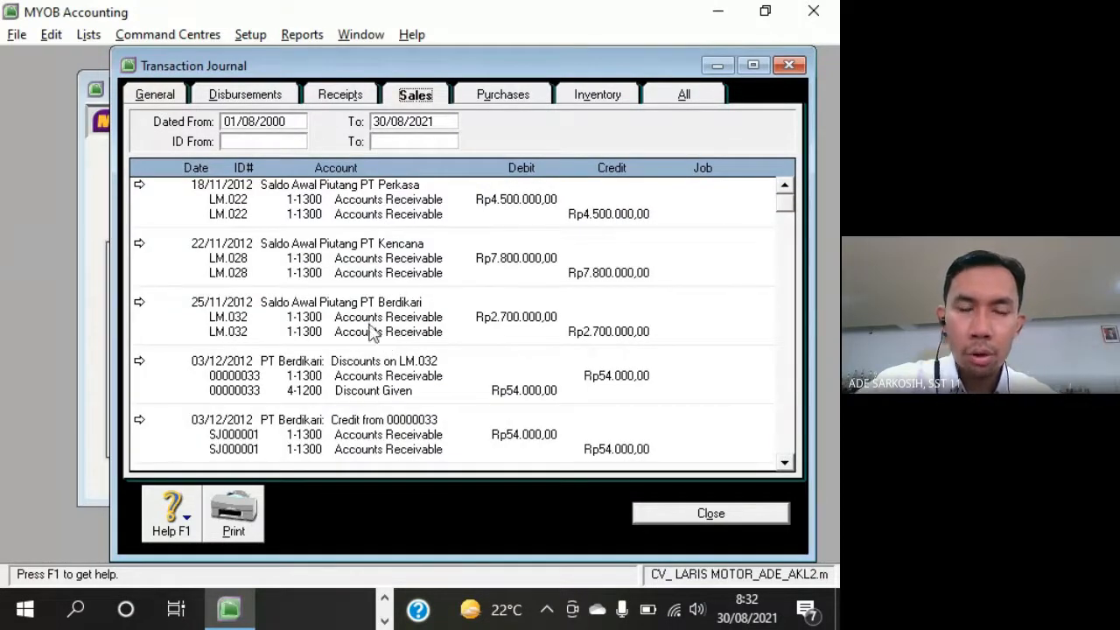
pyautogui.click(787, 463)
pyautogui.click(785, 465)
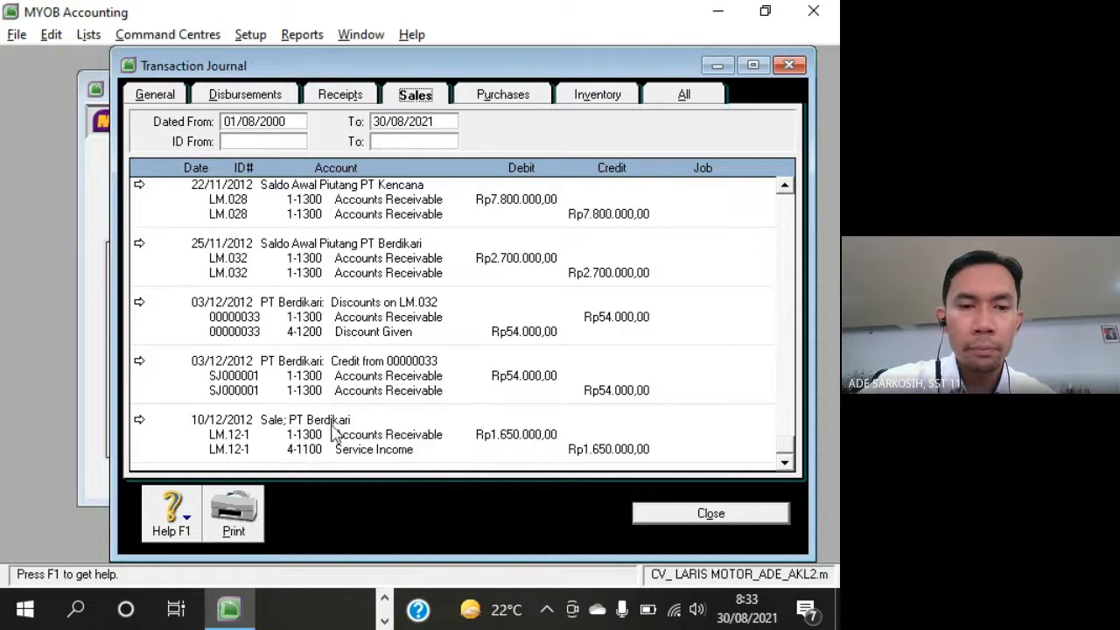
# Check each journal from General to Inventory and the combined list of all entries, and close the Transaction Journal
pyautogui.click(341, 95)
pyautogui.click(260, 94)
pyautogui.click(158, 98)
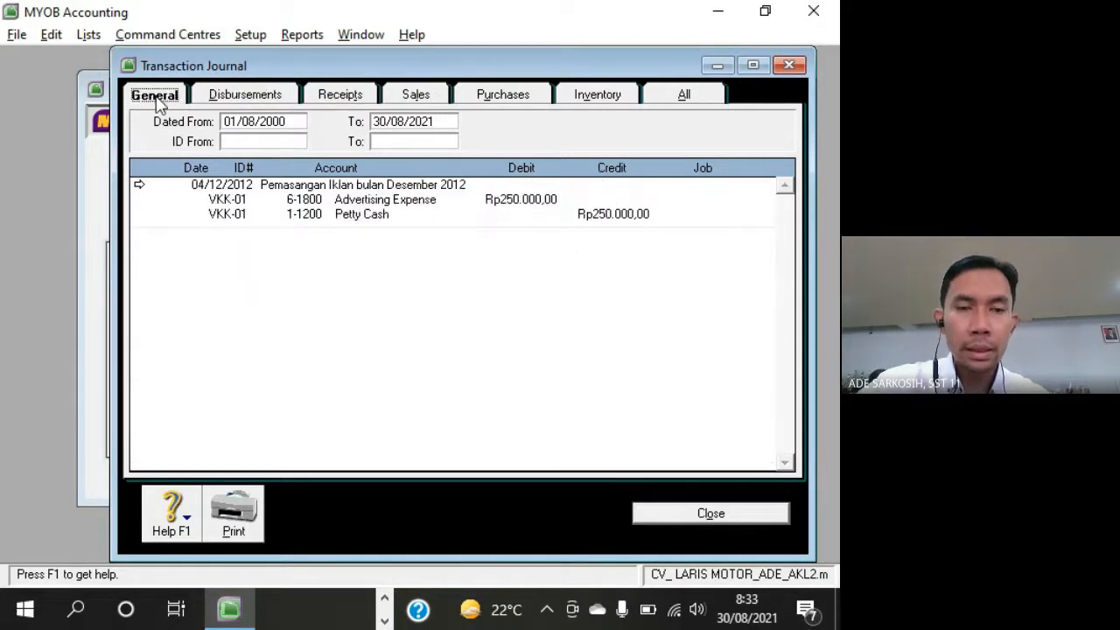
pyautogui.click(287, 96)
pyautogui.click(329, 96)
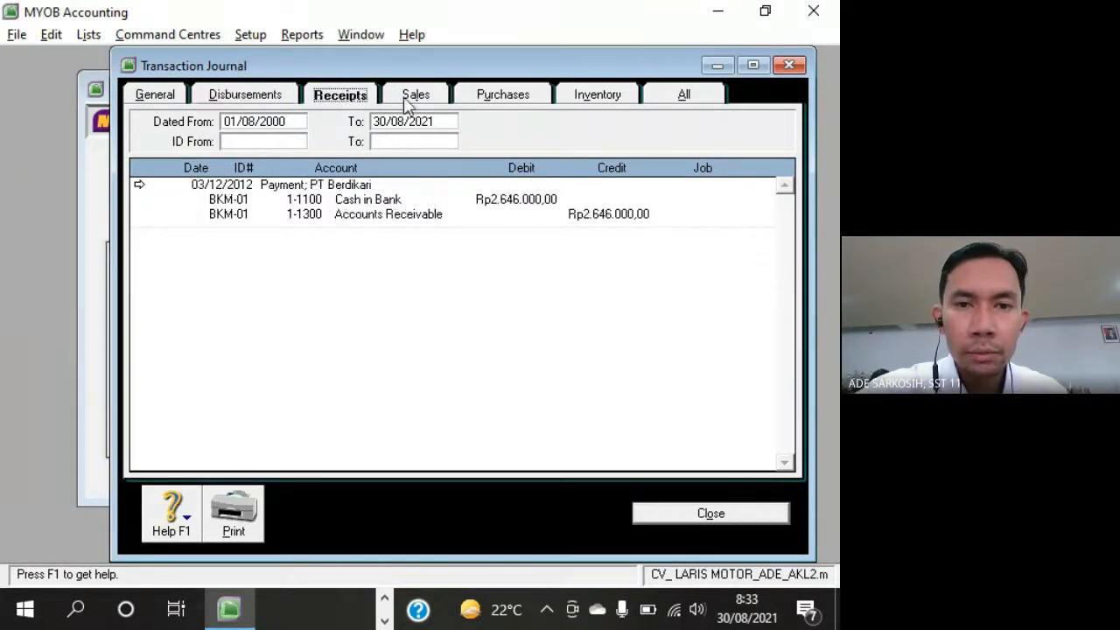
pyautogui.click(411, 98)
pyautogui.click(490, 101)
pyautogui.click(568, 98)
pyautogui.click(679, 97)
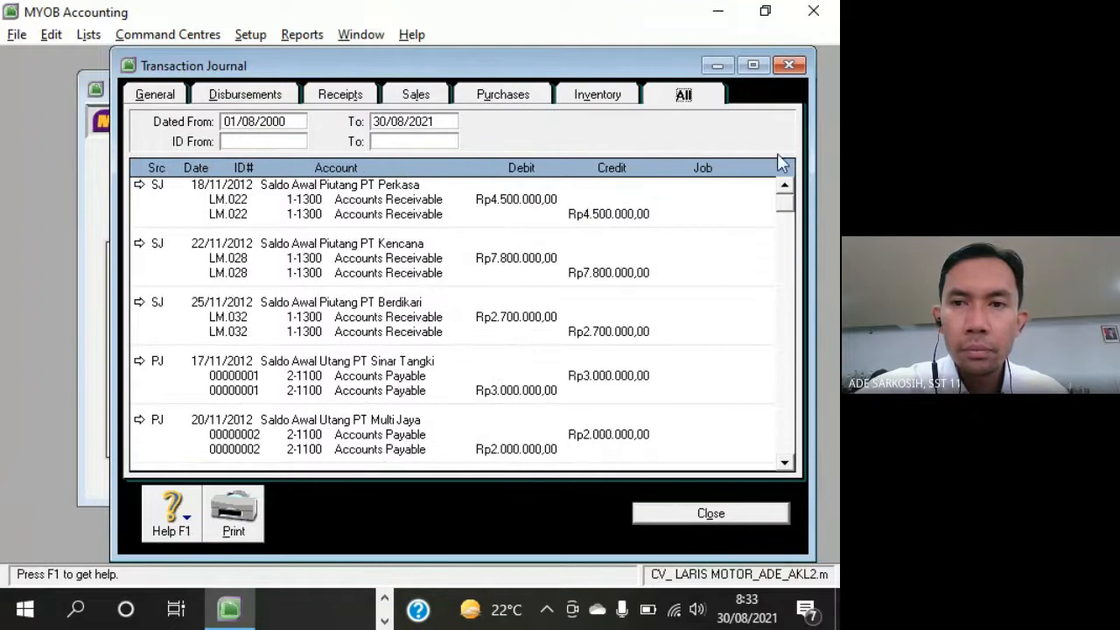
pyautogui.click(789, 64)
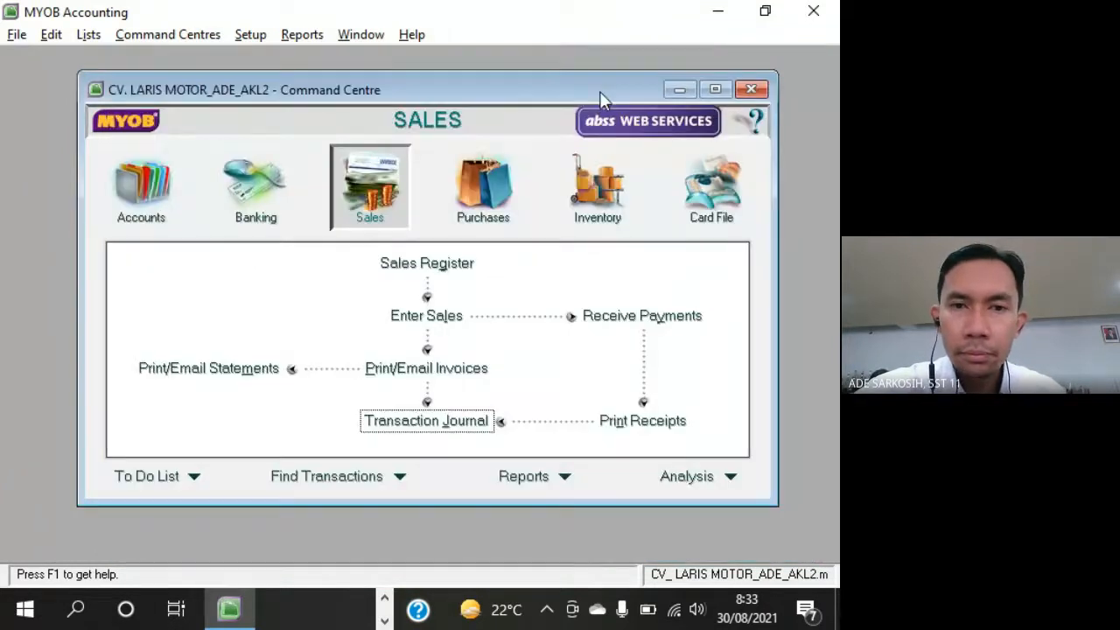
# Switch to the exercise PDF in Acrobat Reader and examine cash receipt Dokumen 7 from PT Kencana, comparing it with receipt BKM-01
pyautogui.click(386, 600)
pyautogui.click(351, 609)
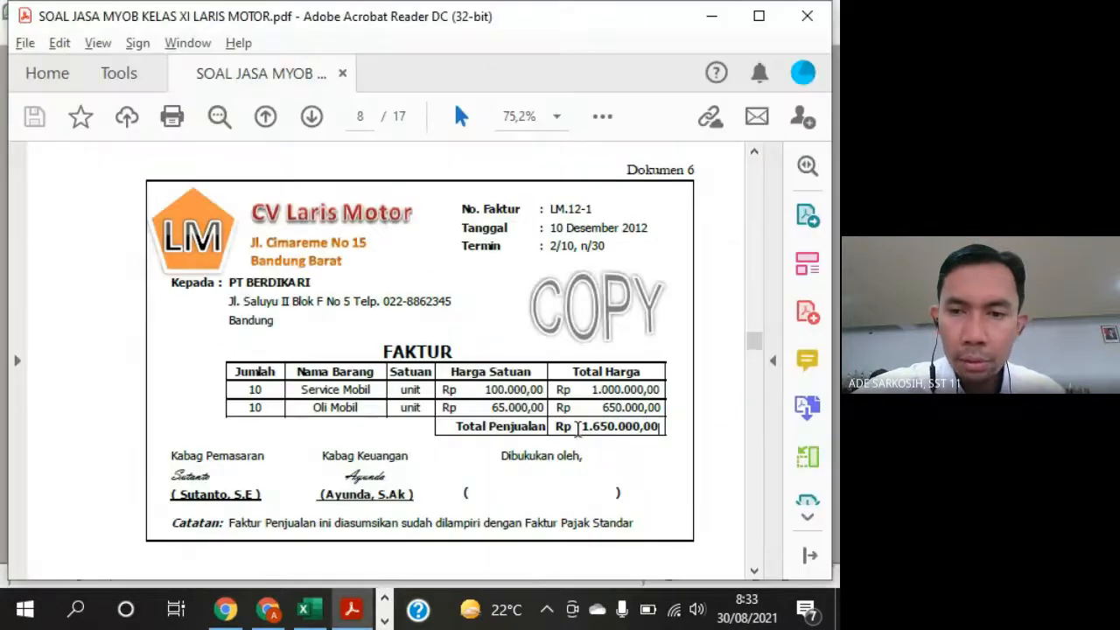
pyautogui.scroll(-5, 727, 437)
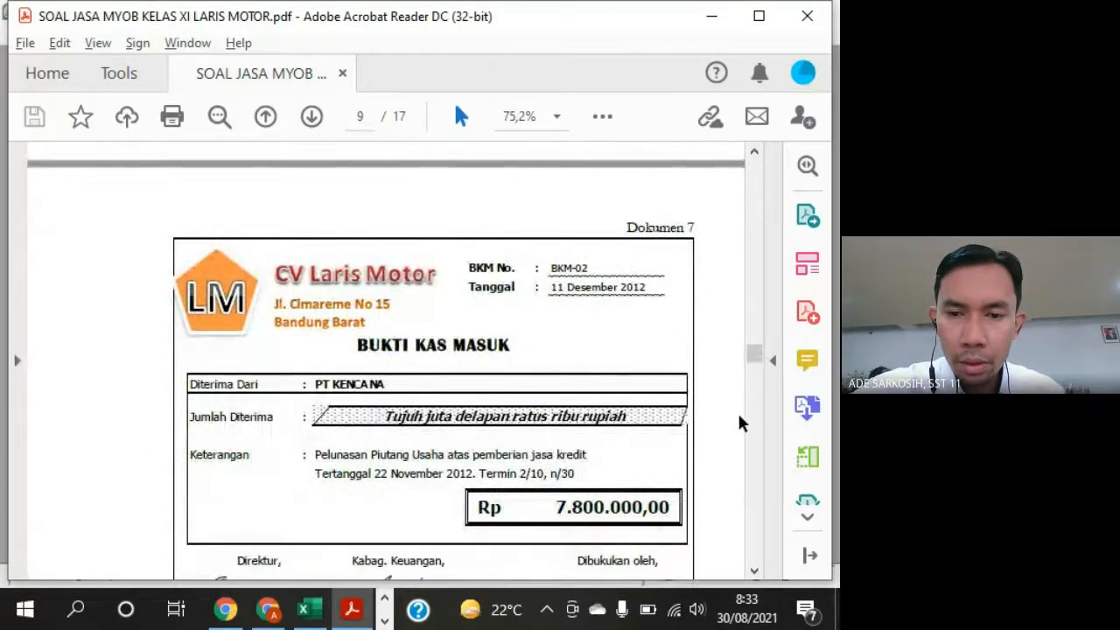
pyautogui.scroll(-1, 735, 409)
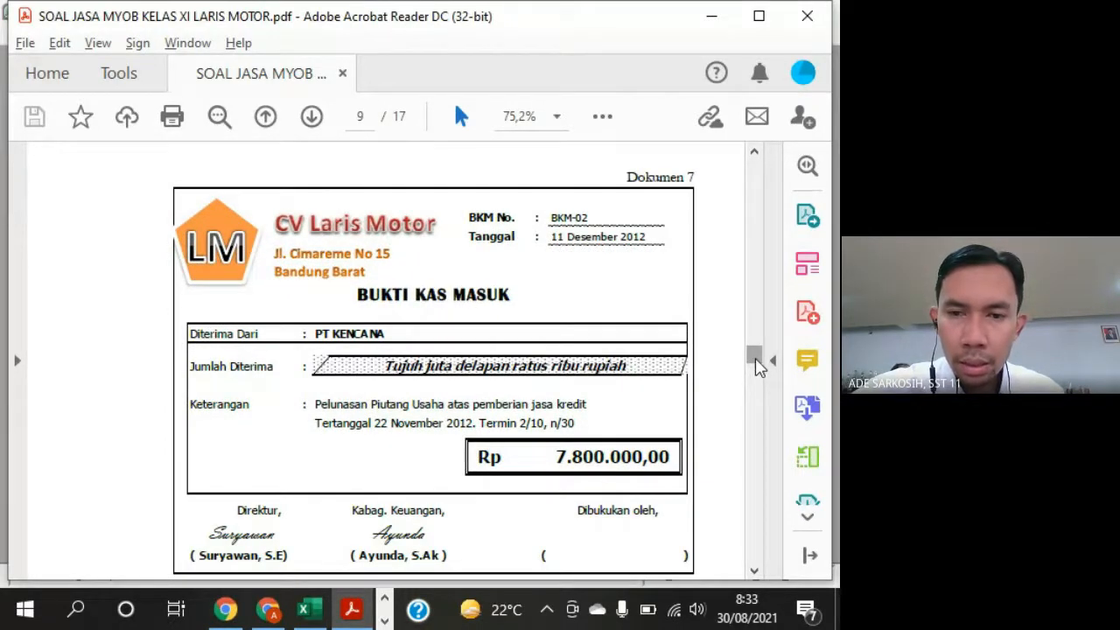
pyautogui.moveTo(759, 366); pyautogui.dragTo(771, 306)
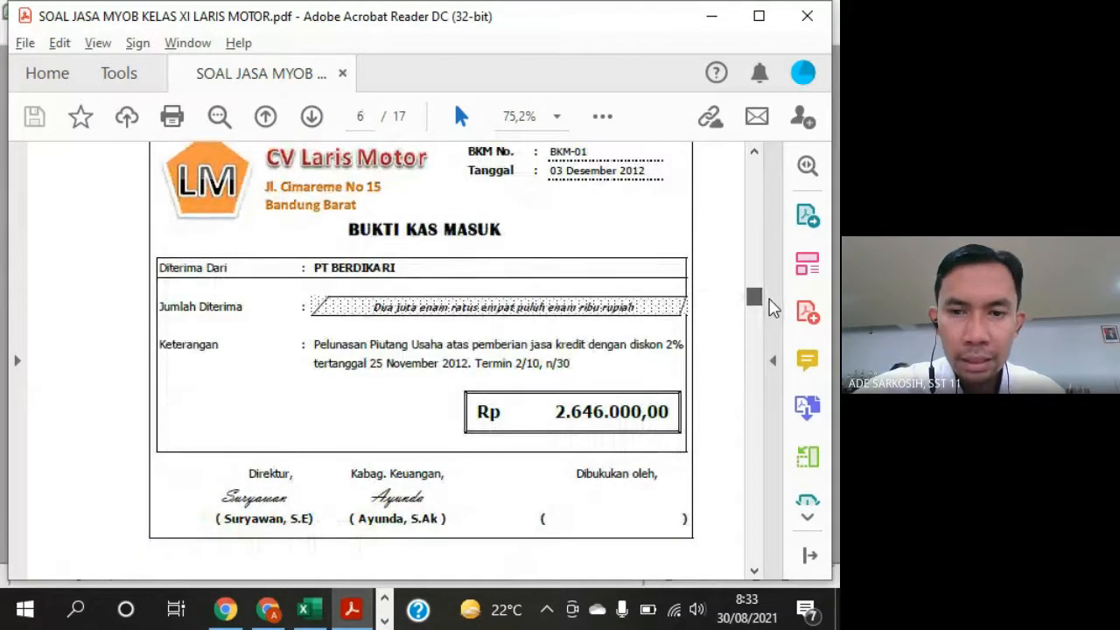
pyautogui.moveTo(754, 297); pyautogui.dragTo(757, 340)
pyautogui.scroll(-4, 735, 388)
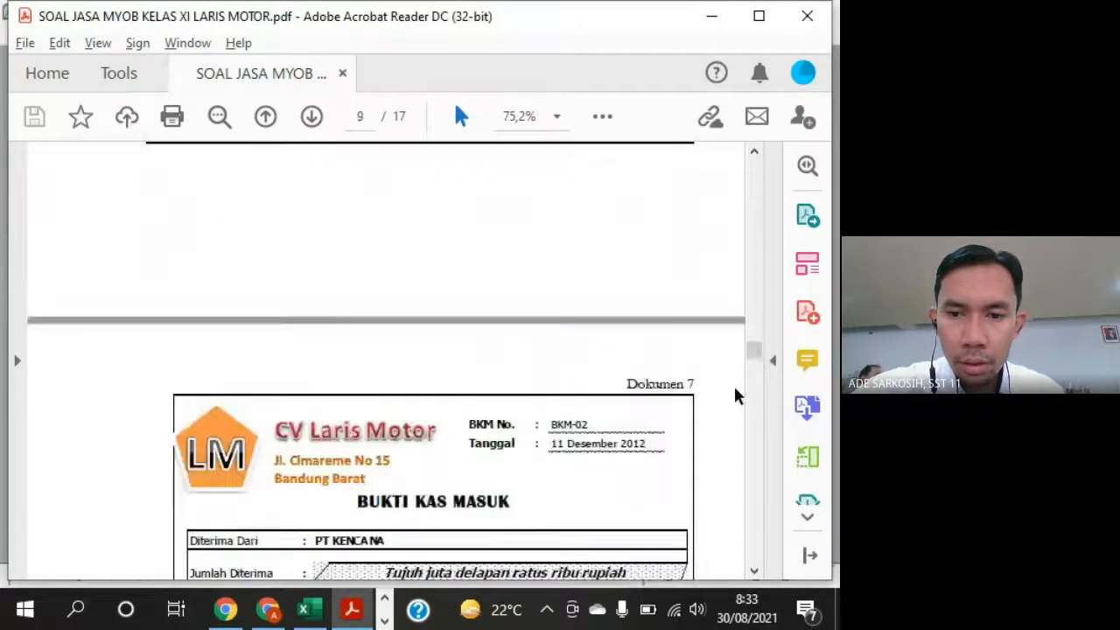
pyautogui.scroll(-4, 735, 396)
pyautogui.scroll(-1, 735, 396)
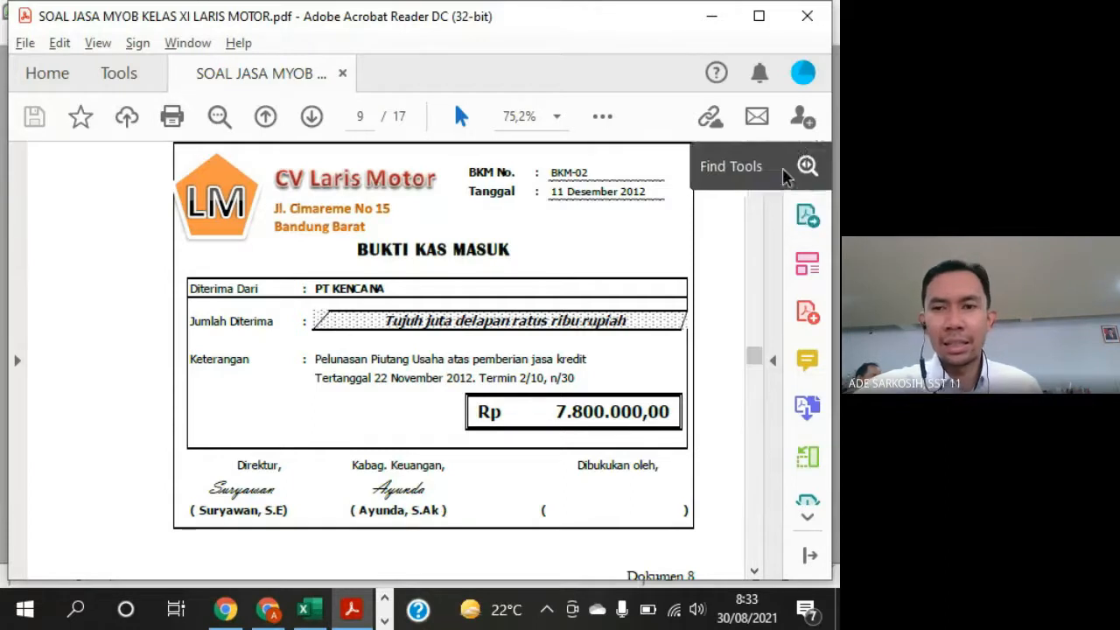
pyautogui.click(754, 151)
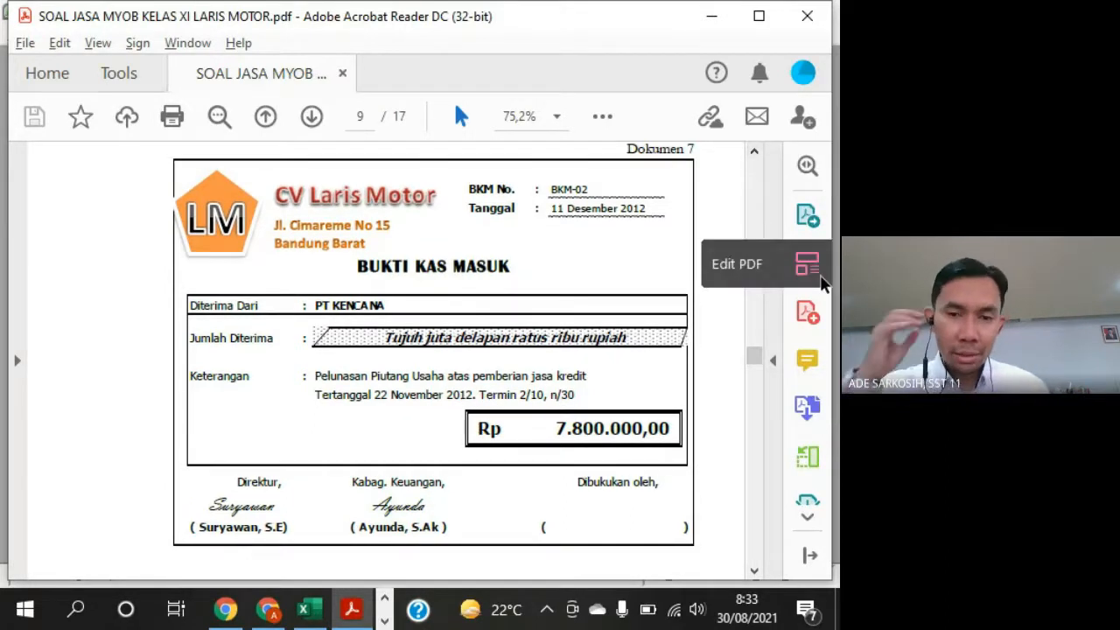
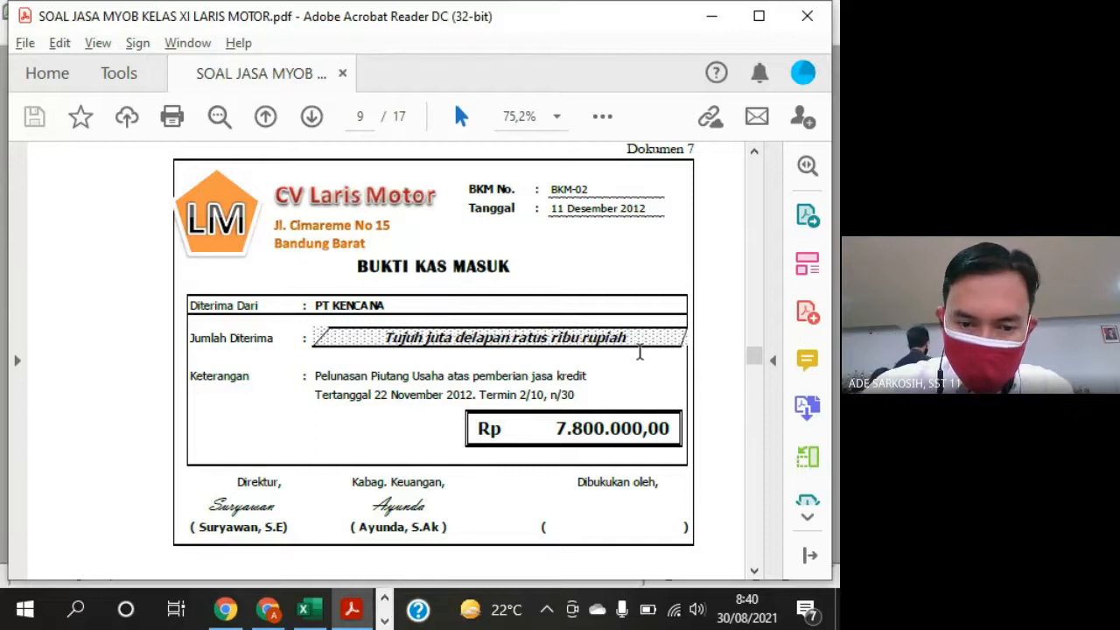
# Switch to MYOB Accounting and start a received payment from customer PT Kencana
pyautogui.click(384, 602)
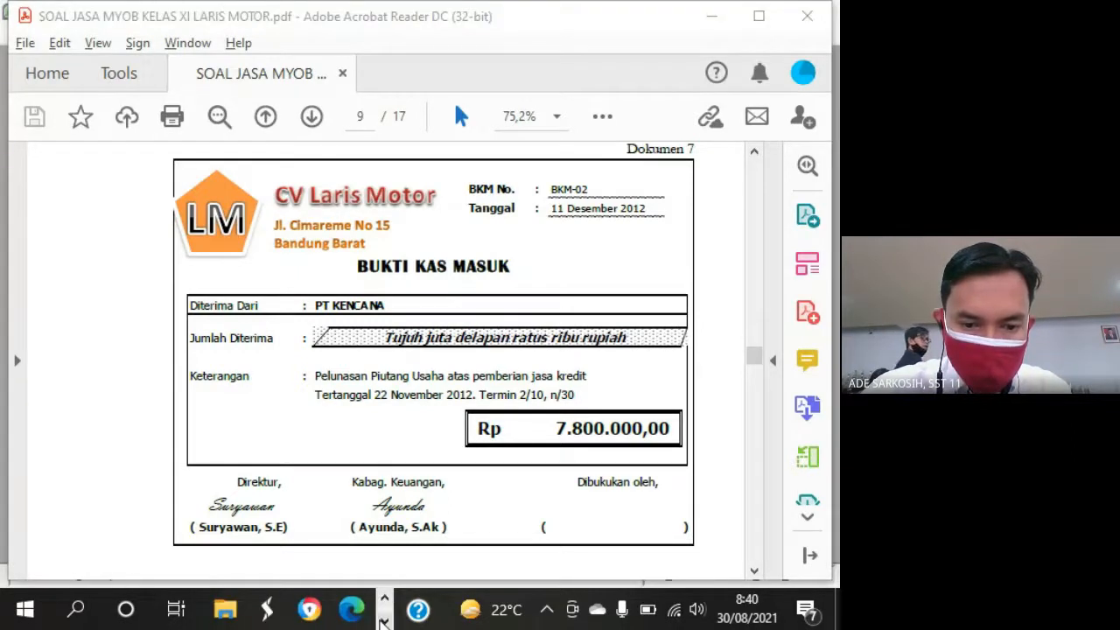
pyautogui.click(381, 620)
pyautogui.click(388, 601)
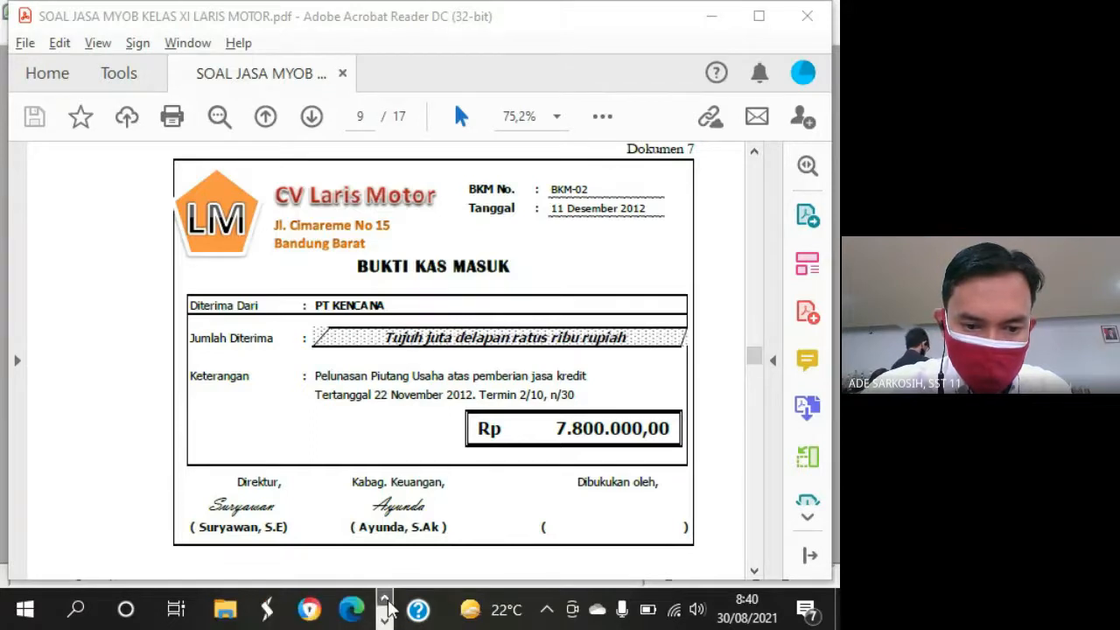
pyautogui.click(385, 619)
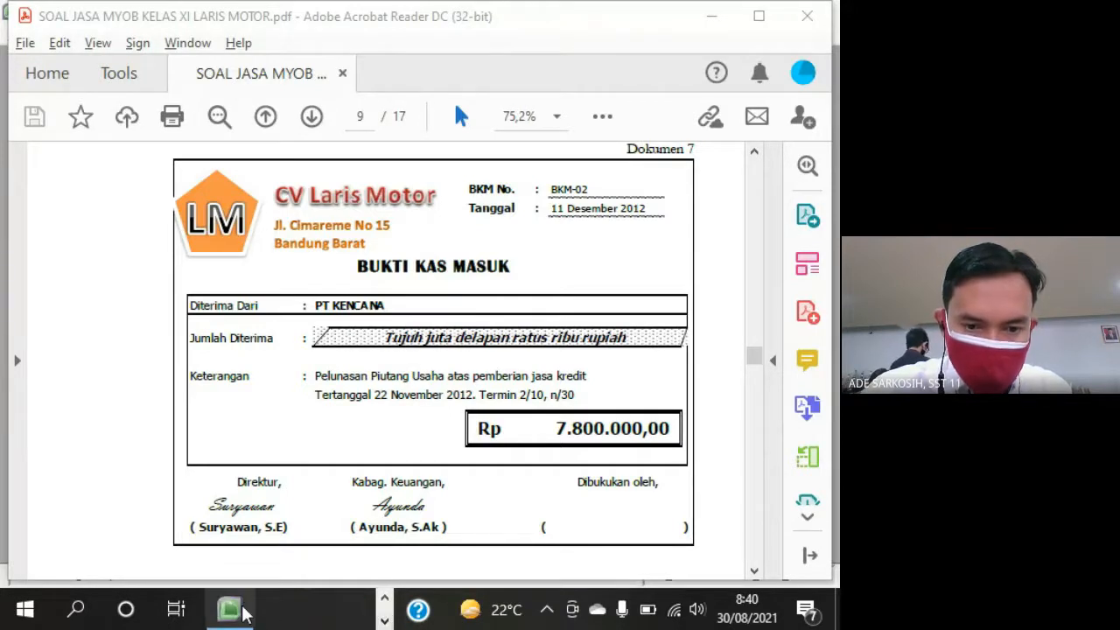
pyautogui.moveTo(245, 613)
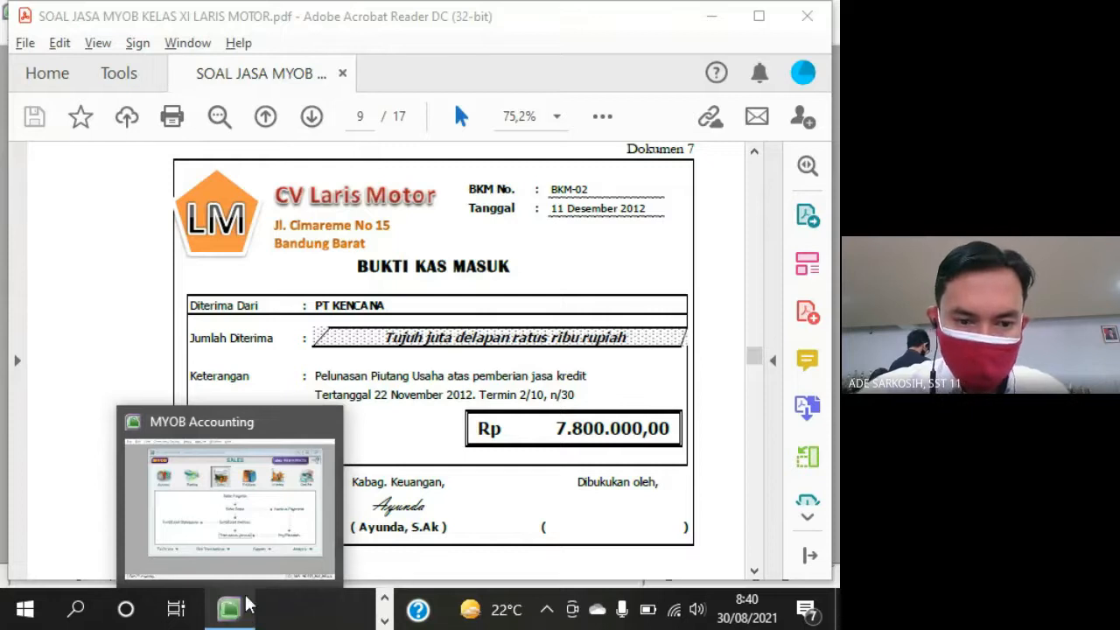
pyautogui.click(263, 507)
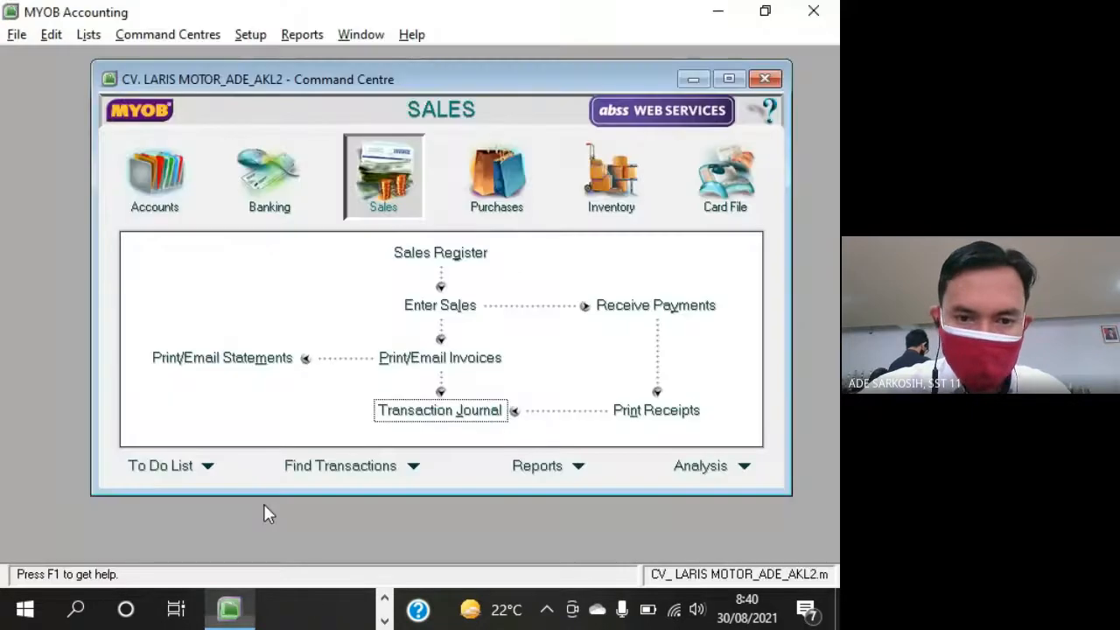
pyautogui.click(642, 308)
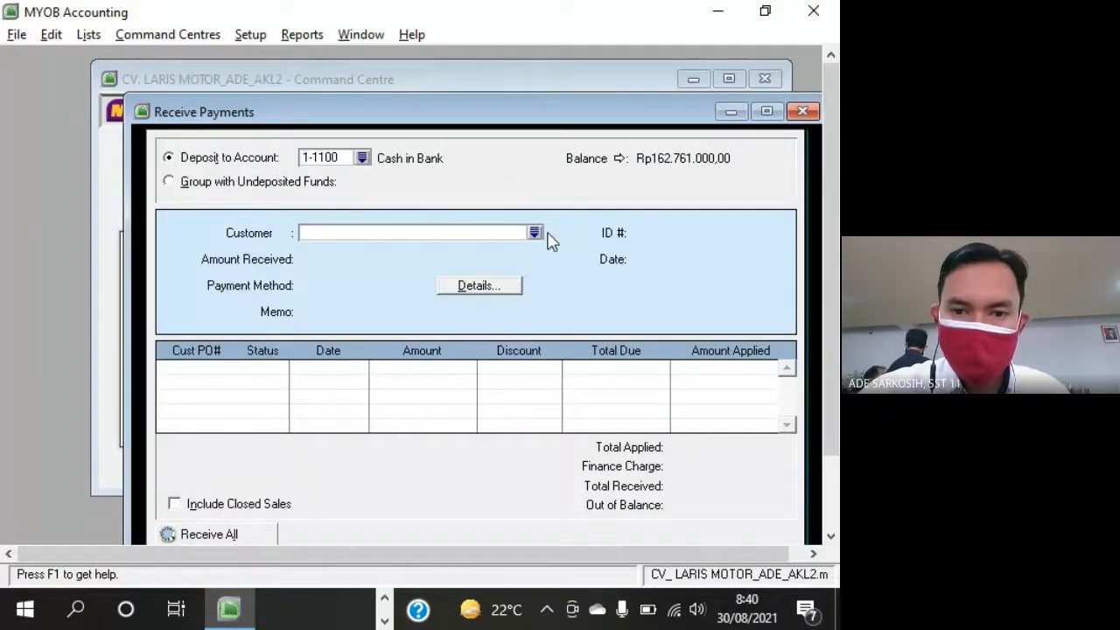
pyautogui.click(534, 233)
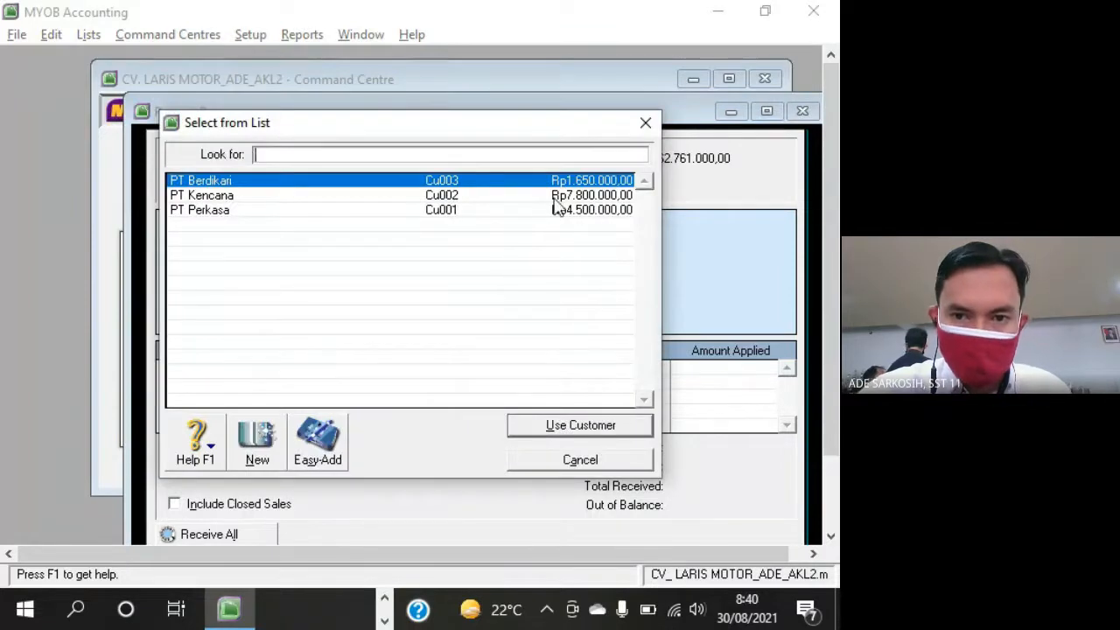
pyautogui.doubleClick(554, 196)
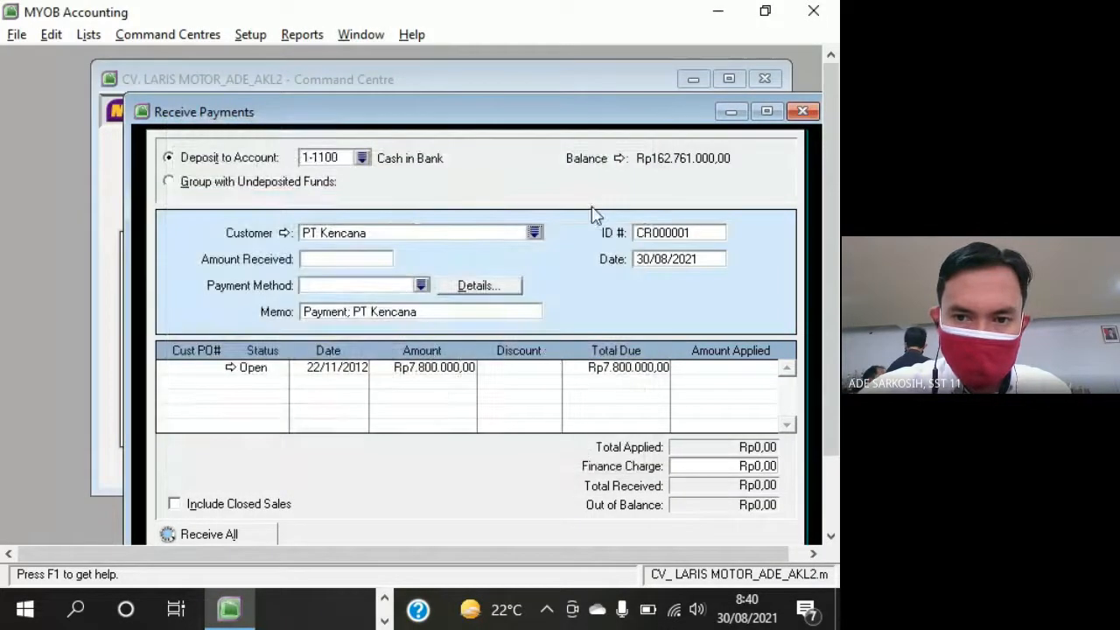
# Set the payment's ID to BKM-02 and its date to 11/12/2012
pyautogui.click(693, 235)
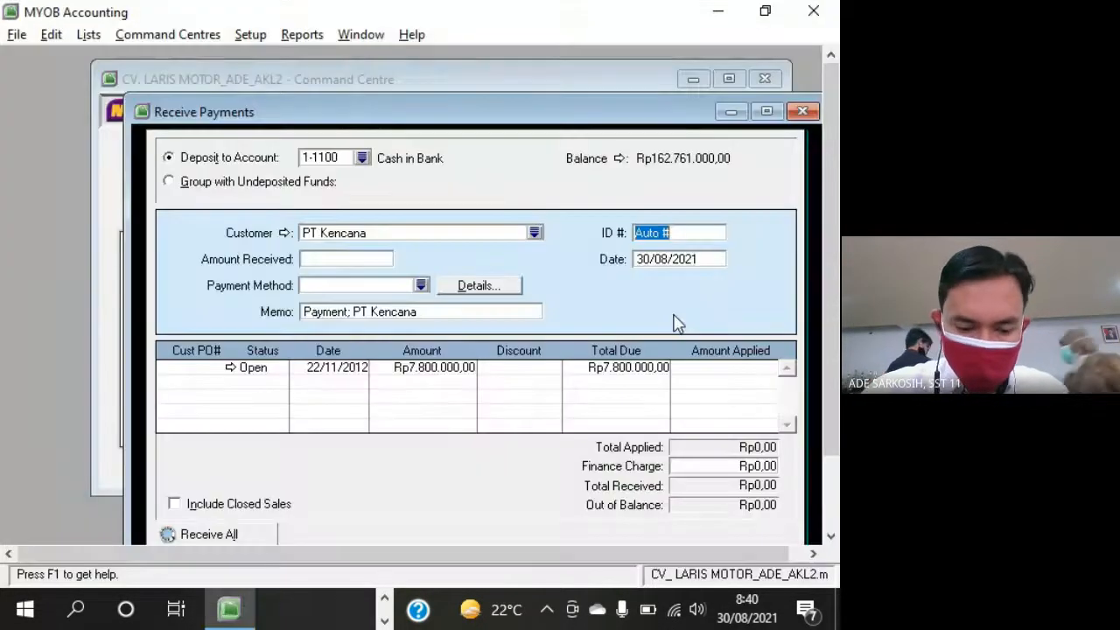
pyautogui.write('BKM-02')
pyautogui.press('Tab')
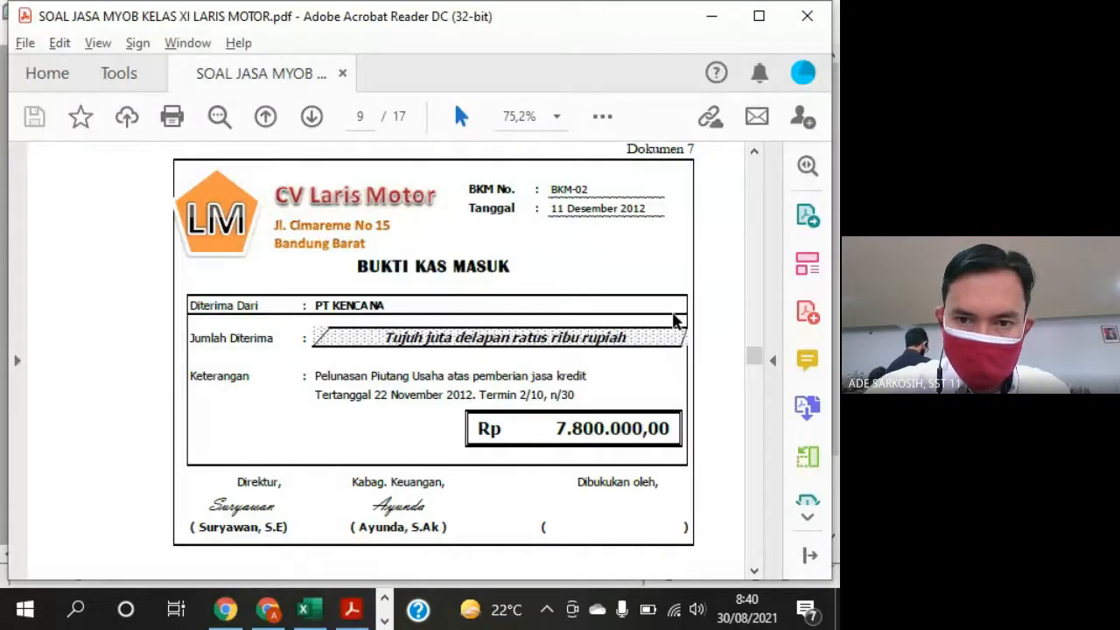
pyautogui.write('11/12/')
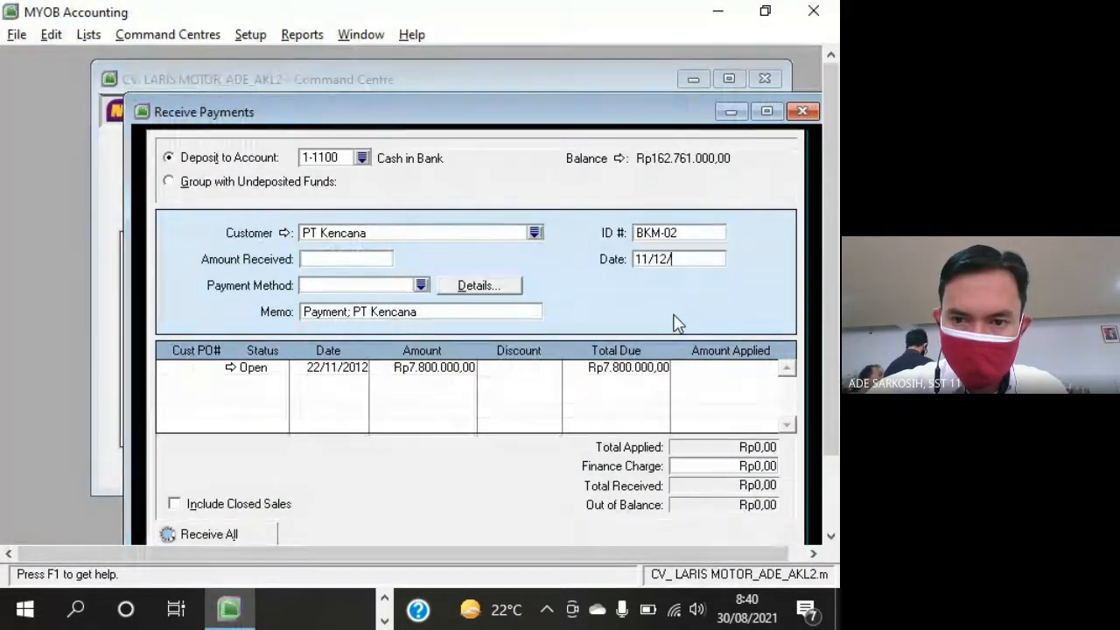
pyautogui.write('2012')
pyautogui.press('Tab')
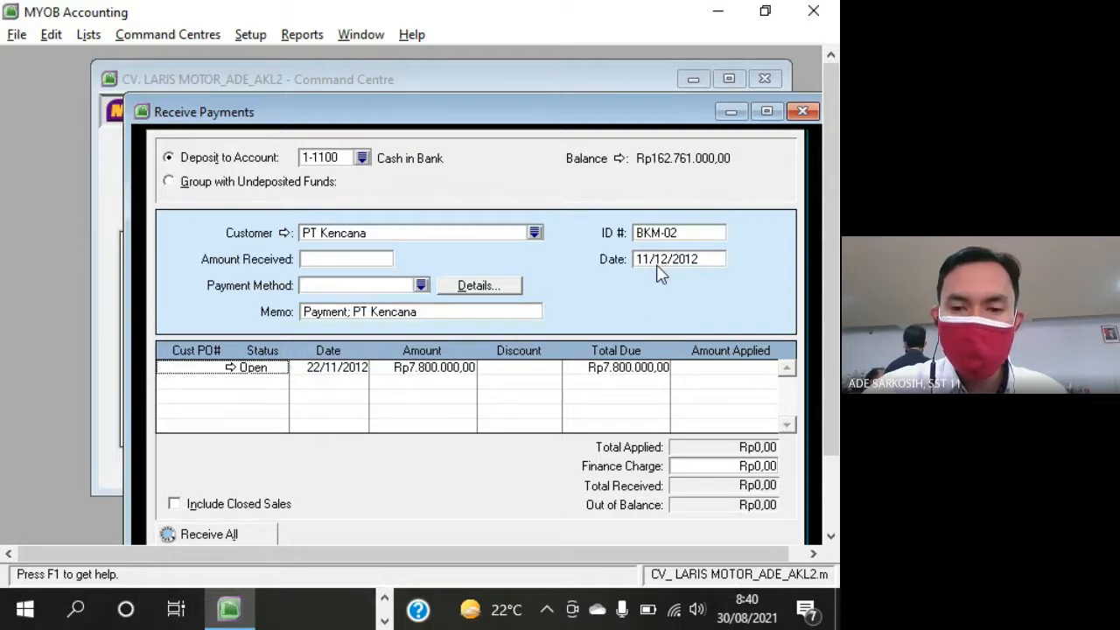
# Check the receipt amount in the PDF, apply Rp7.800.000,00 to PT Kencana's open 22/11/2012 sale, record the payment and close the form
pyautogui.moveTo(609, 123); pyautogui.dragTo(593, 88)
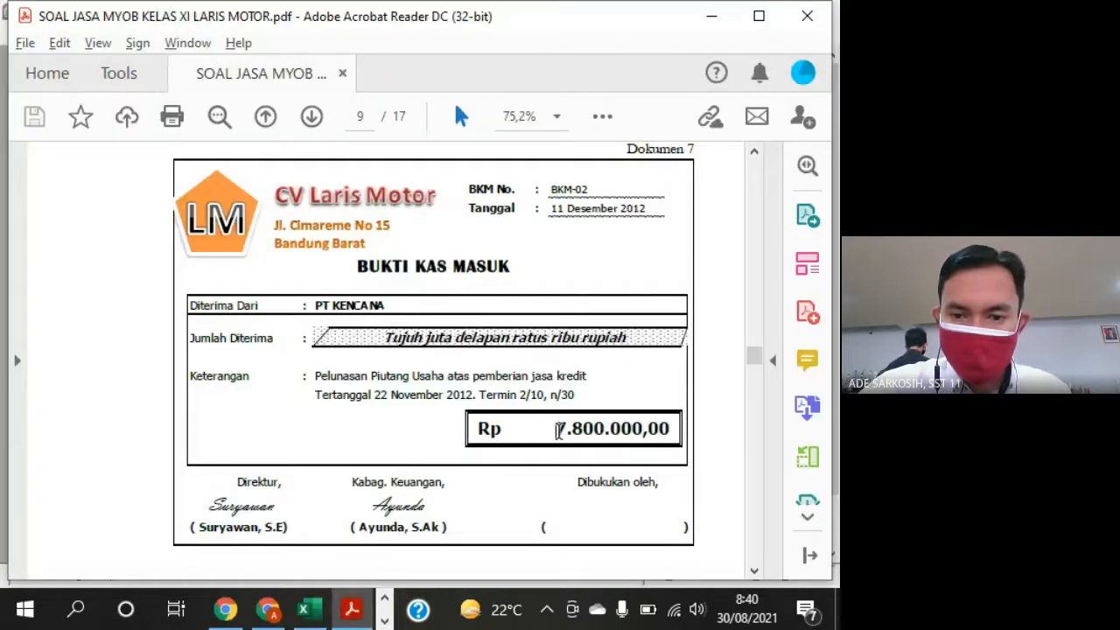
pyautogui.moveTo(559, 431); pyautogui.dragTo(661, 435)
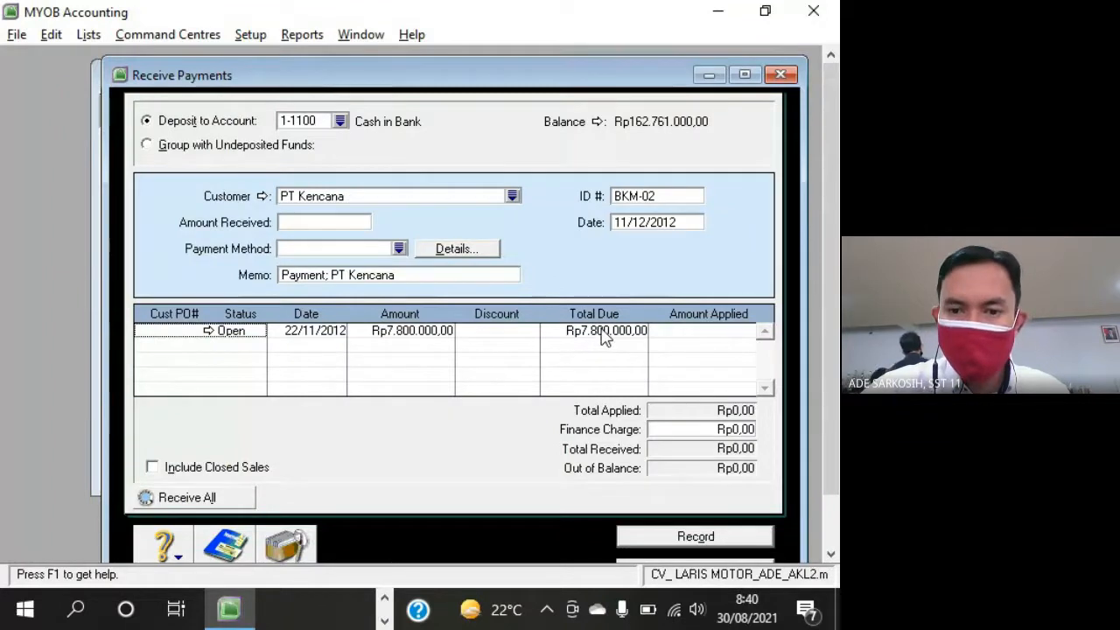
pyautogui.click(231, 497)
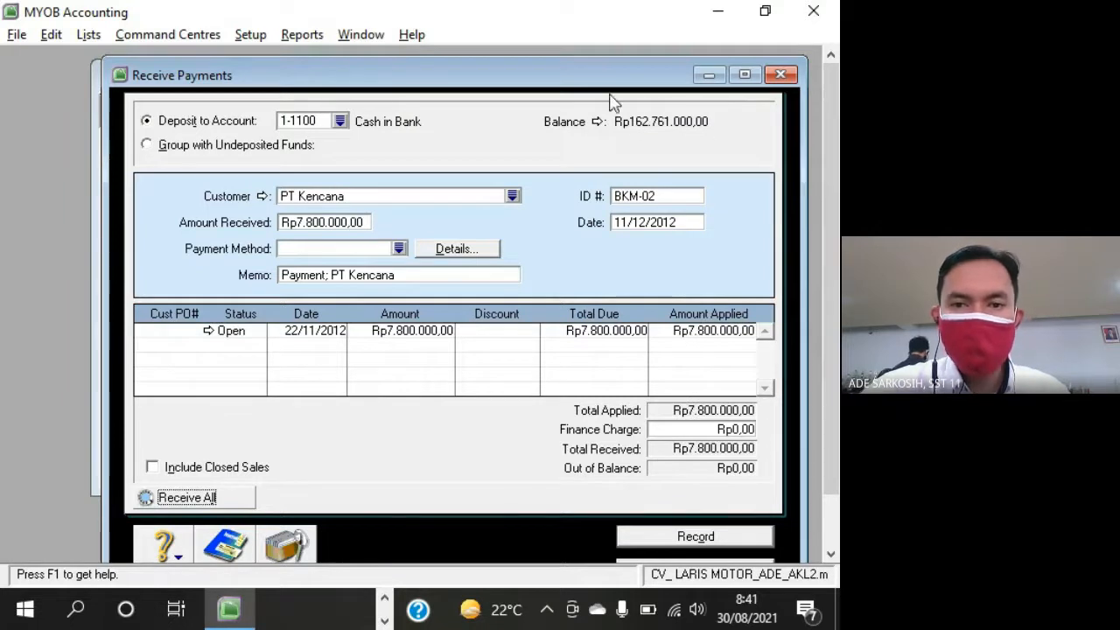
pyautogui.moveTo(603, 86); pyautogui.dragTo(592, 82)
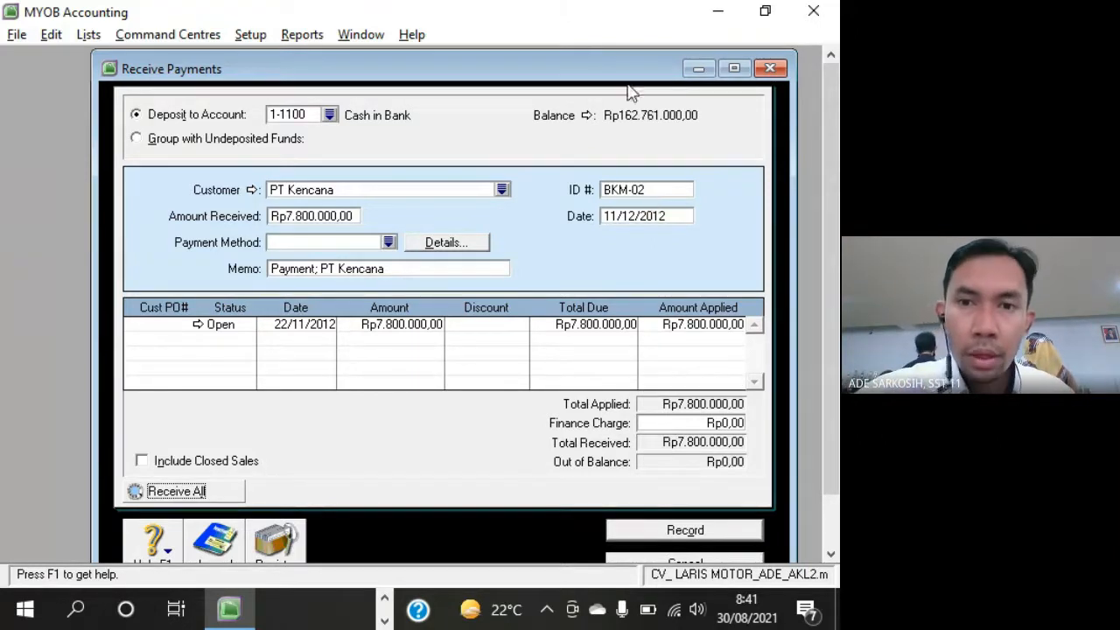
pyautogui.moveTo(616, 79); pyautogui.dragTo(586, 70)
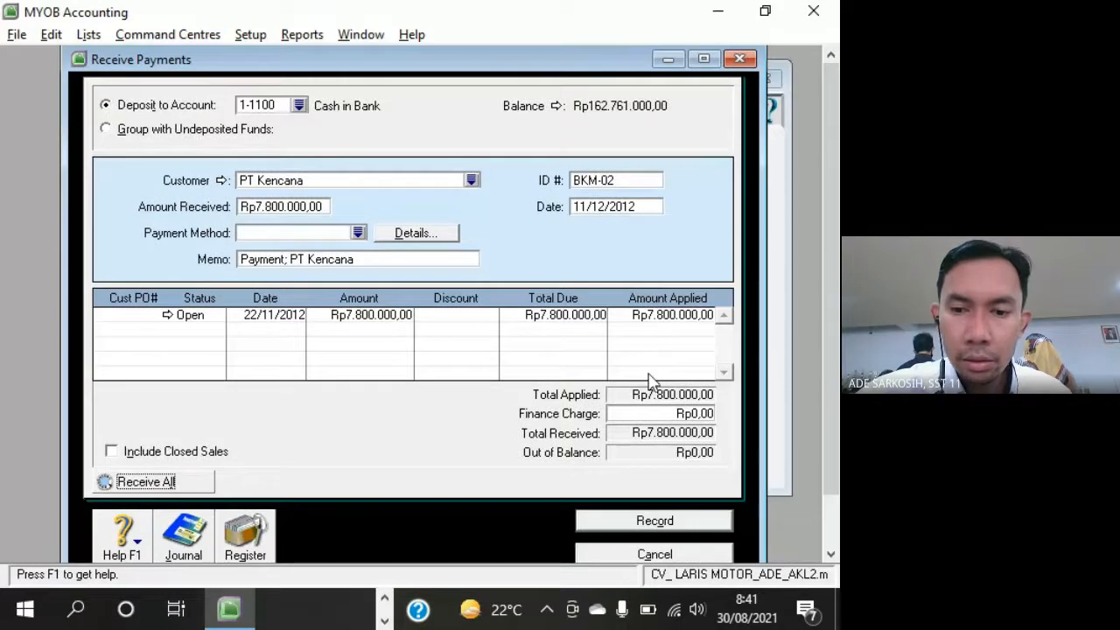
pyautogui.click(698, 525)
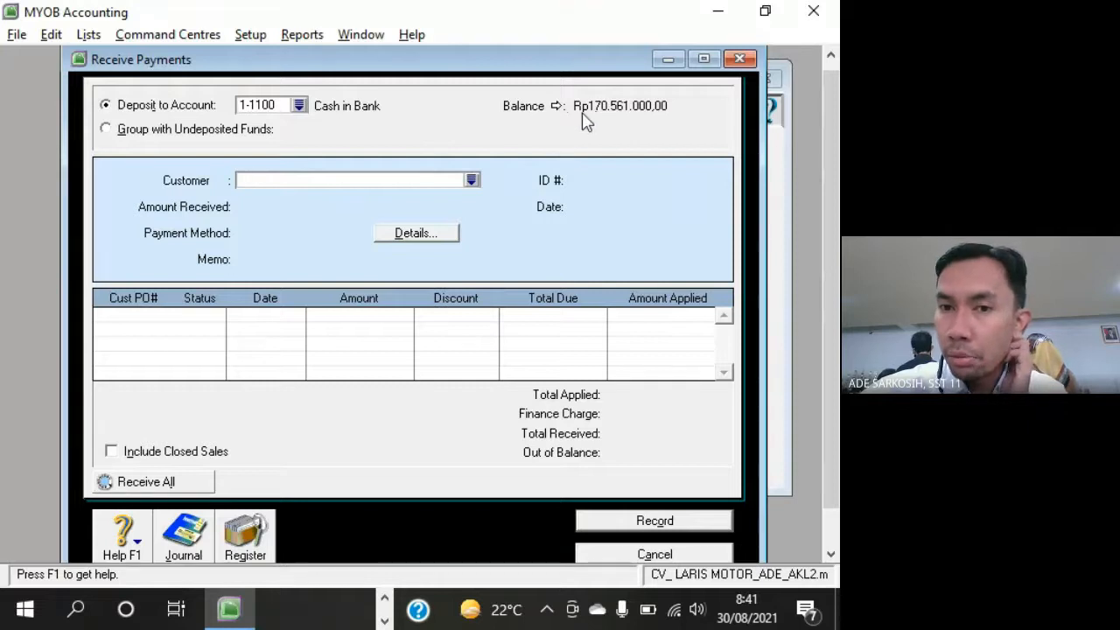
pyautogui.click(704, 554)
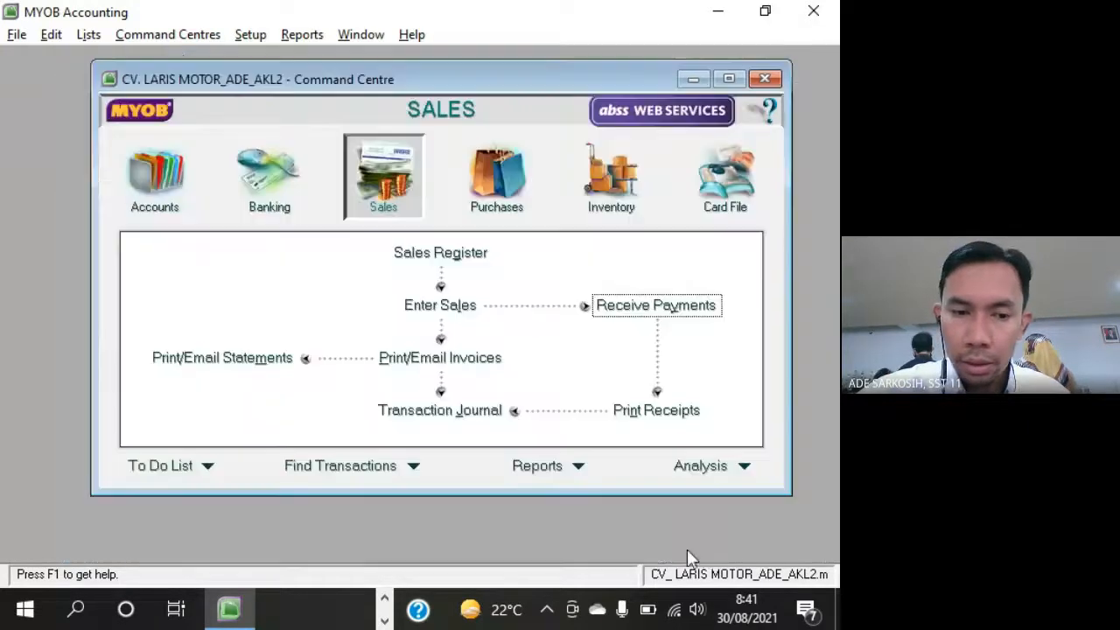
# Switch back to the exercise PDF in Acrobat Reader at Dokumen 7
pyautogui.click(384, 618)
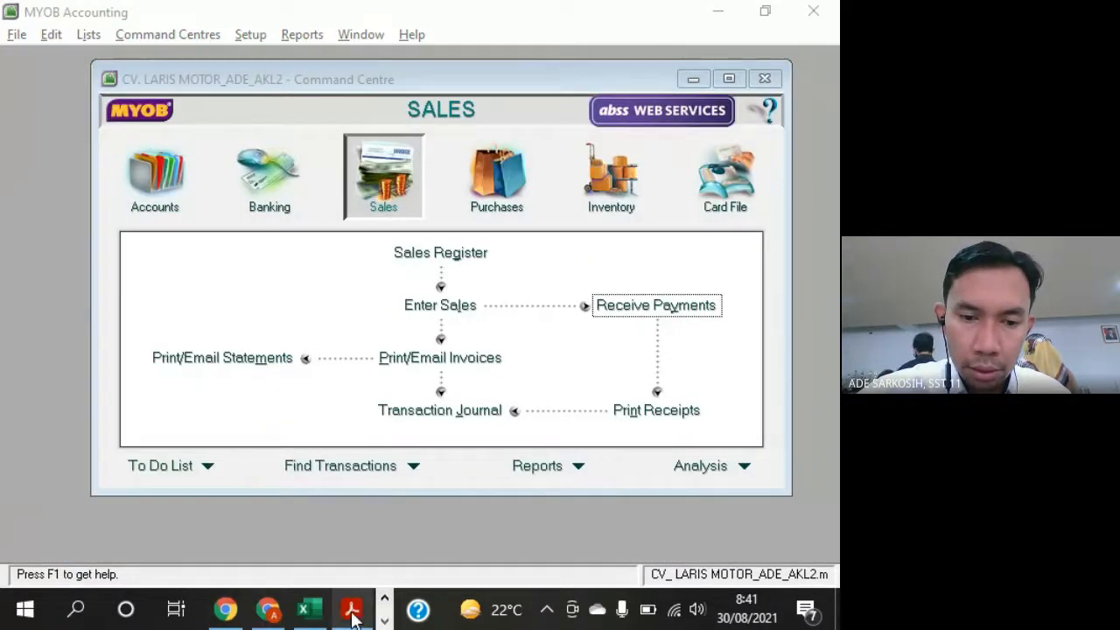
pyautogui.click(352, 610)
pyautogui.click(719, 450)
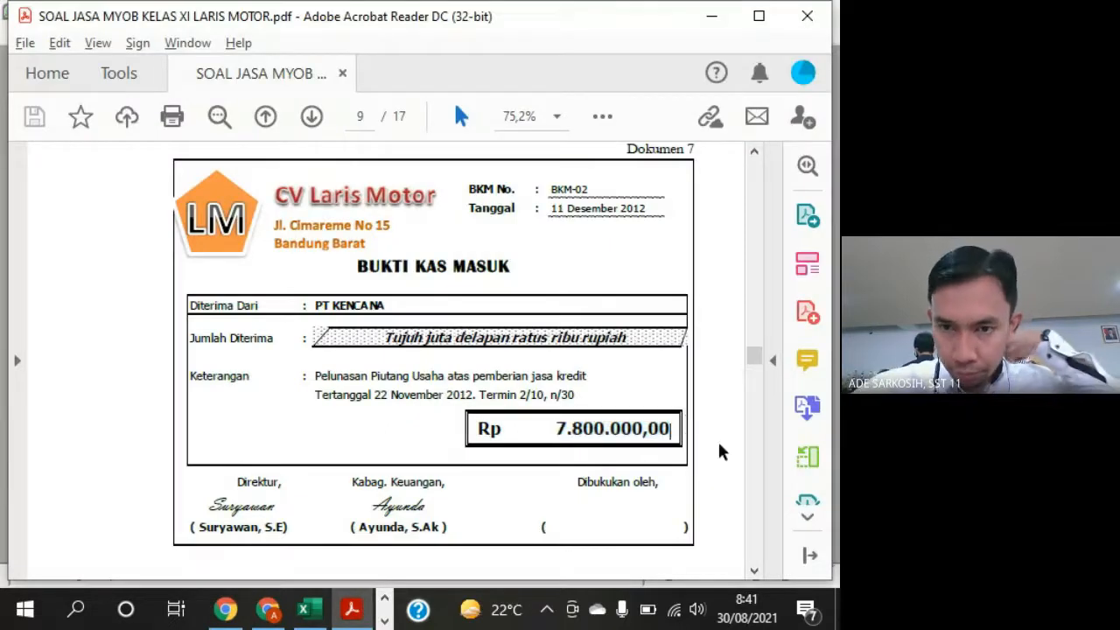
# Read the details of cash payment voucher BKK-03 to PT Multi Jaya at Dokumen 8, highlighting its description
pyautogui.scroll(-5, 719, 451)
pyautogui.scroll(-2, 719, 452)
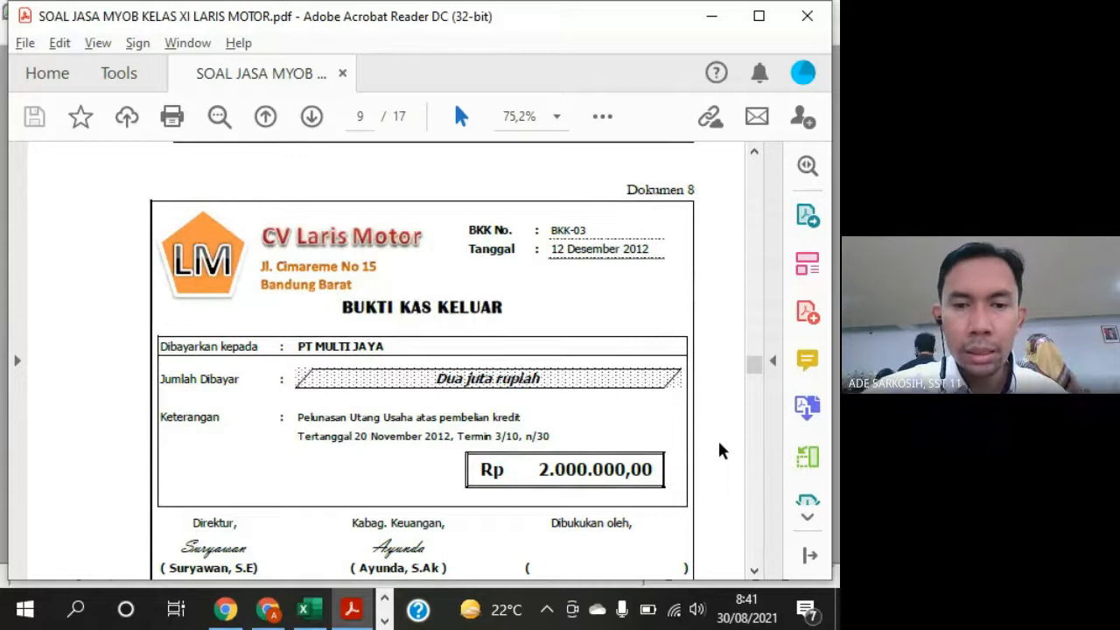
pyautogui.moveTo(349, 422); pyautogui.dragTo(546, 431)
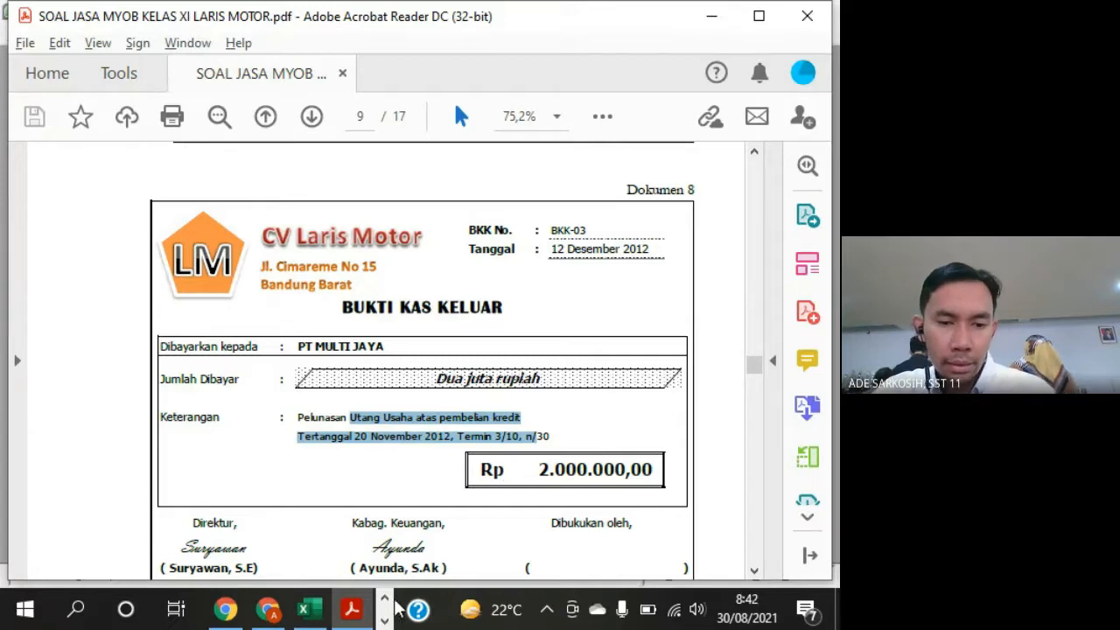
# Switch to MYOB Accounting and start a bill payment to supplier PT Multi Jaya
pyautogui.click(384, 619)
pyautogui.click(232, 610)
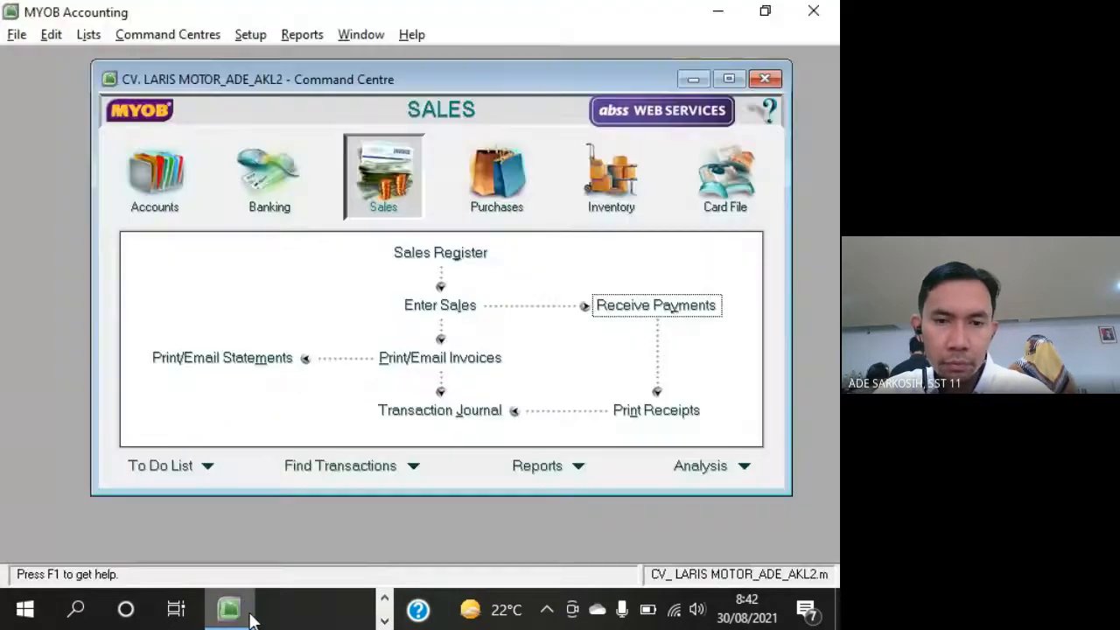
pyautogui.click(497, 180)
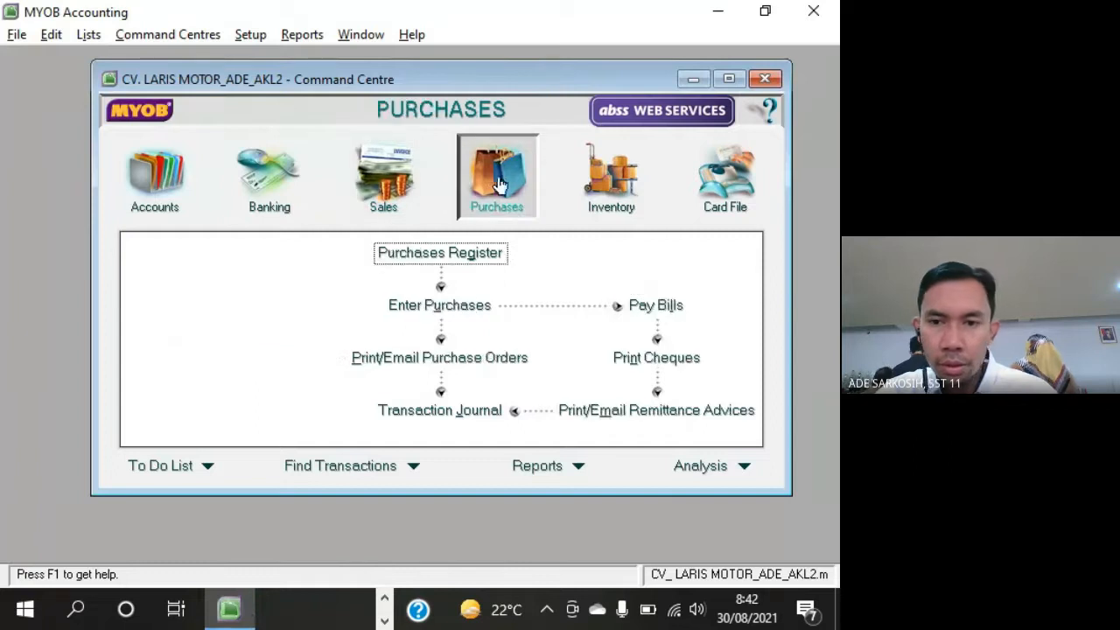
pyautogui.click(660, 306)
pyautogui.moveTo(619, 122); pyautogui.dragTo(583, 92)
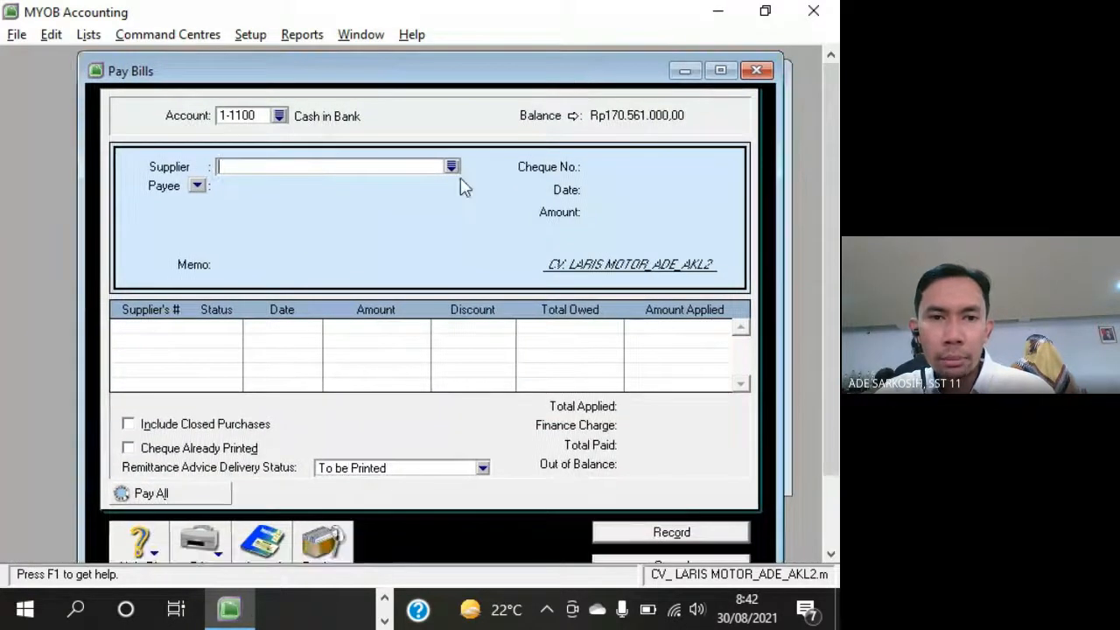
pyautogui.click(452, 169)
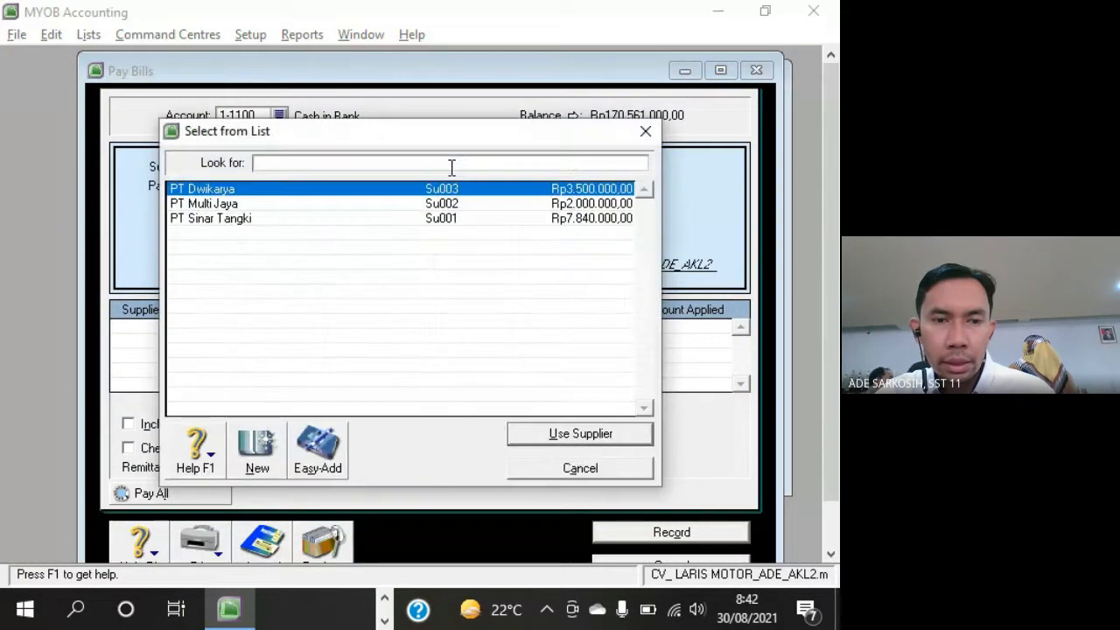
pyautogui.doubleClick(581, 205)
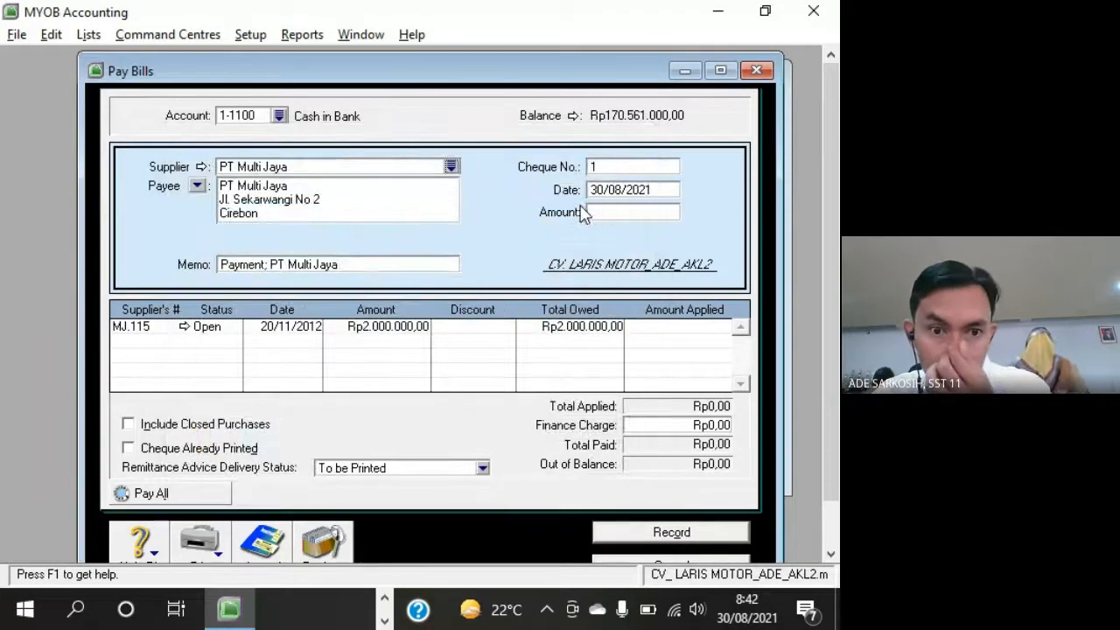
# Check the voucher number in the PDF, and set the bill payment's cheque number to BKK-03 and its date to 12/12/2012
pyautogui.click(617, 166)
pyautogui.hotkey('alt', 'Tab')
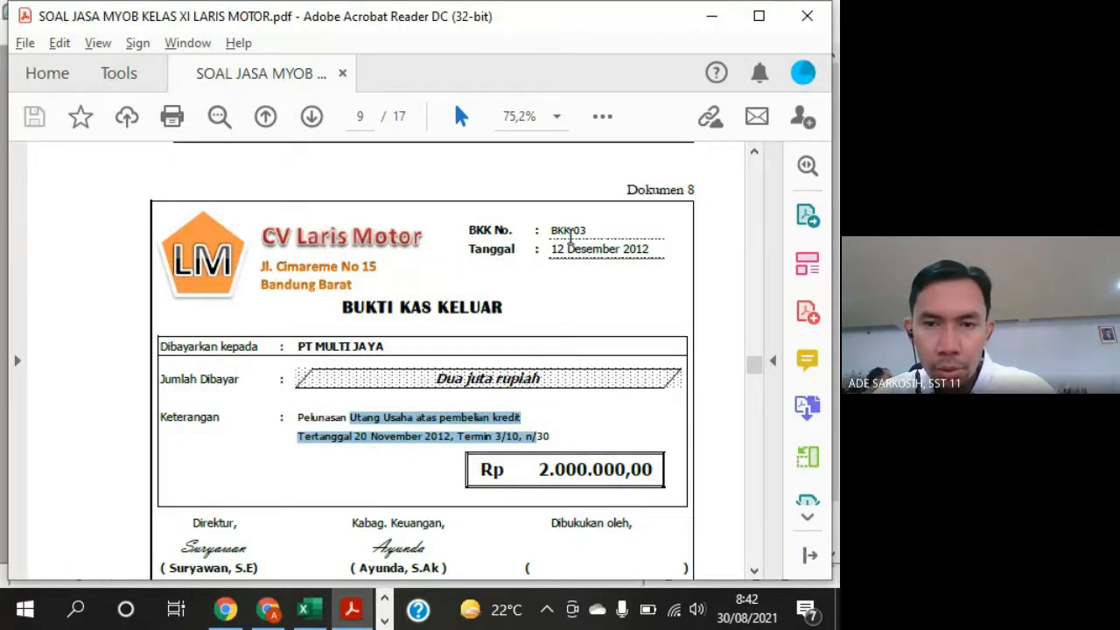
pyautogui.moveTo(551, 231); pyautogui.dragTo(588, 230)
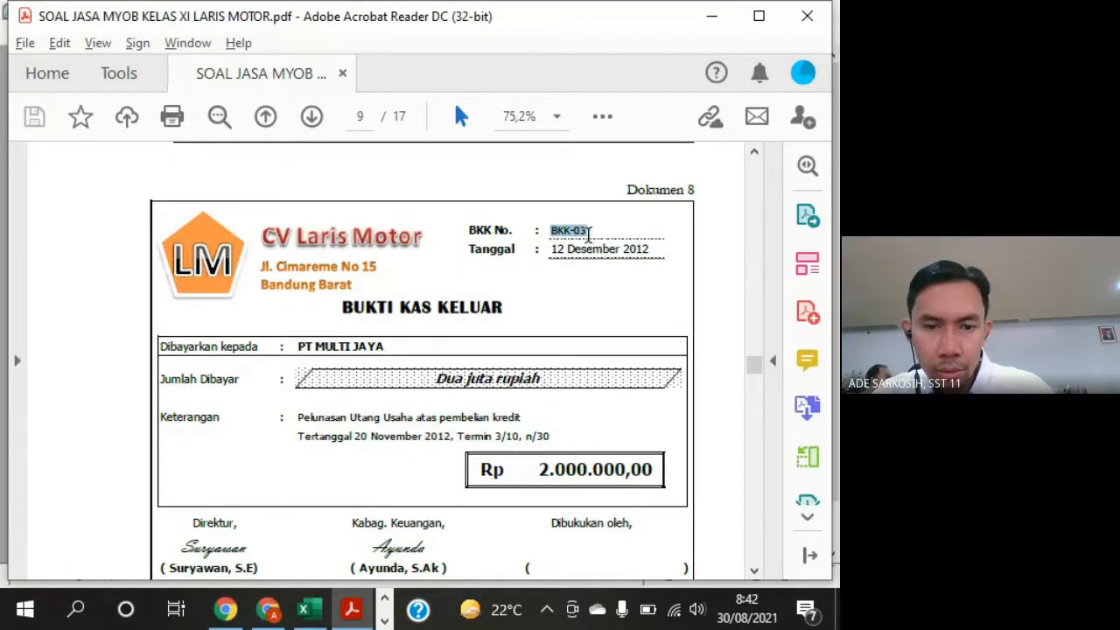
pyautogui.hotkey('alt', 'Tab')
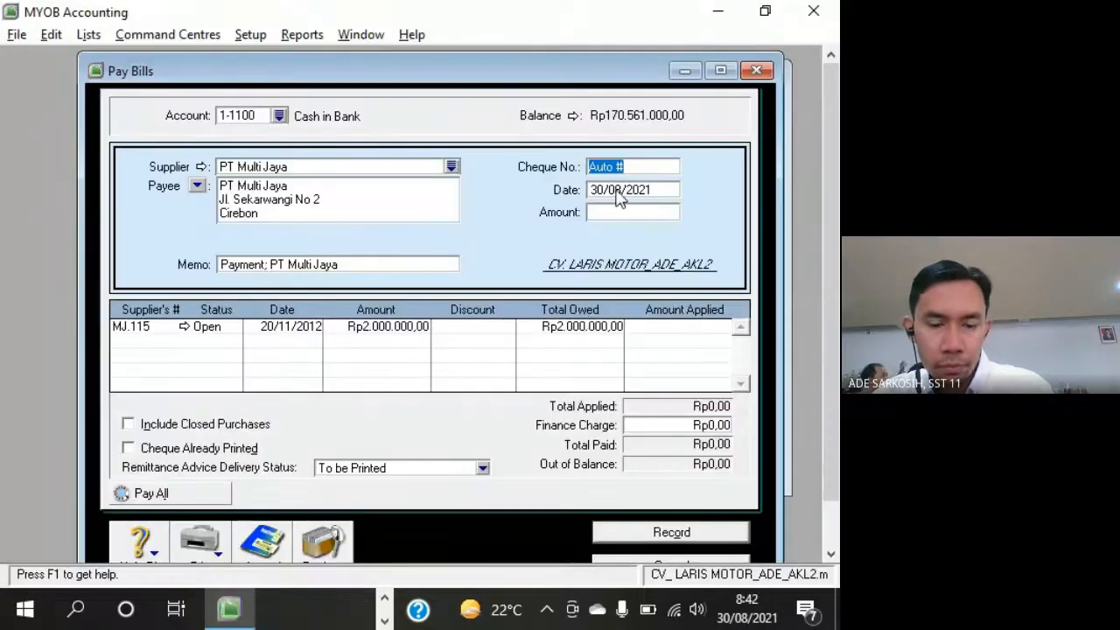
pyautogui.write('BKK-03')
pyautogui.press('Tab')
pyautogui.hotkey('alt', 'Tab')
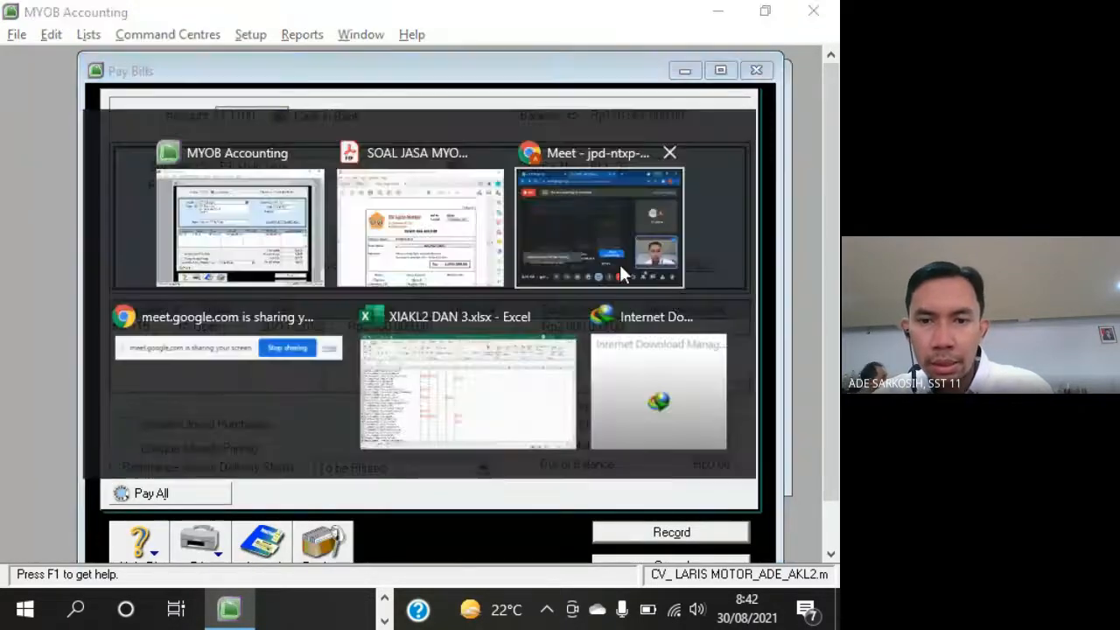
pyautogui.hotkey('alt', 'Tab')
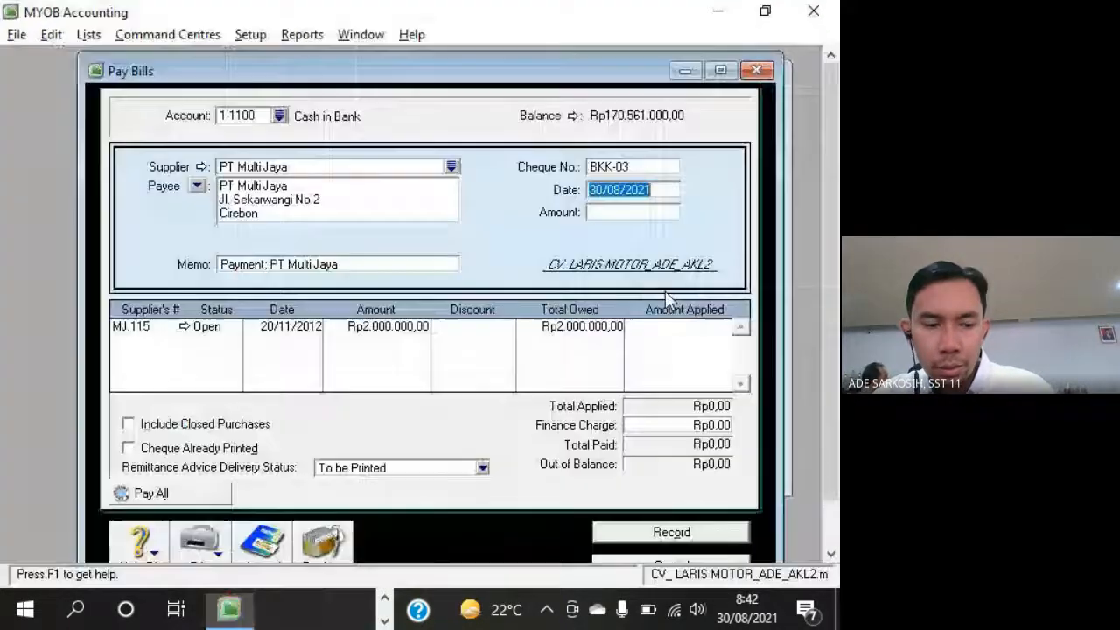
pyautogui.write('12/12/')
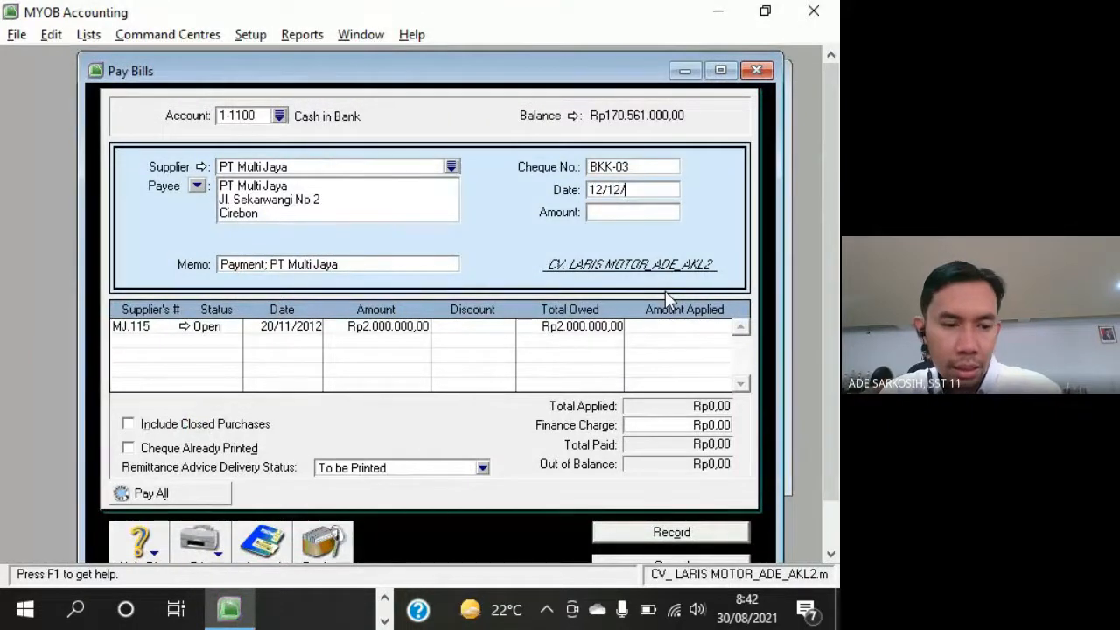
pyautogui.write('12')
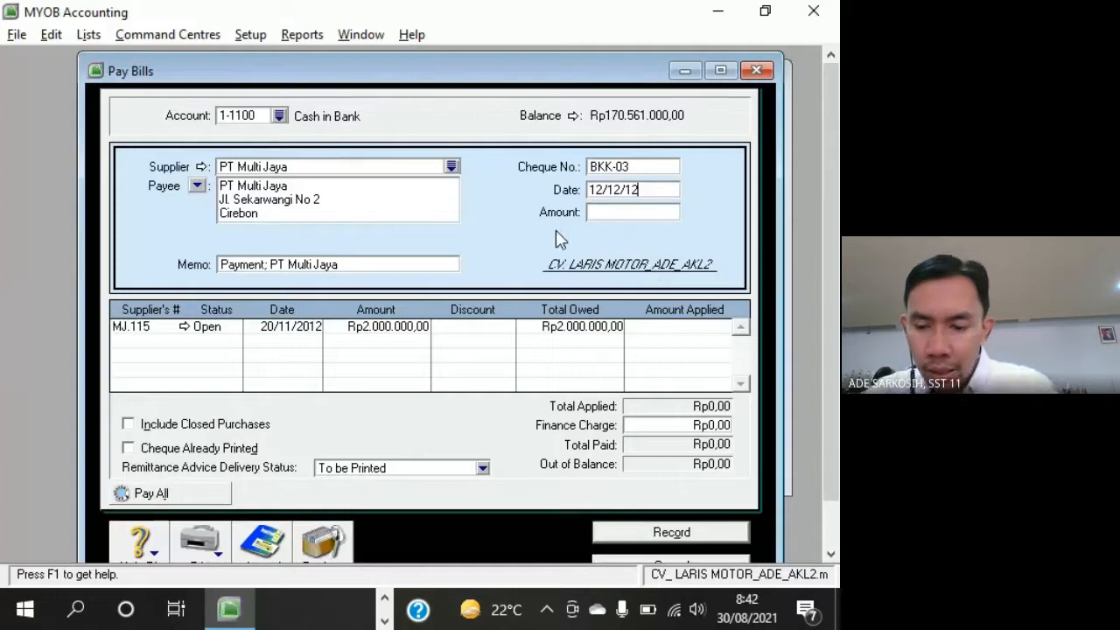
pyautogui.press('Tab')
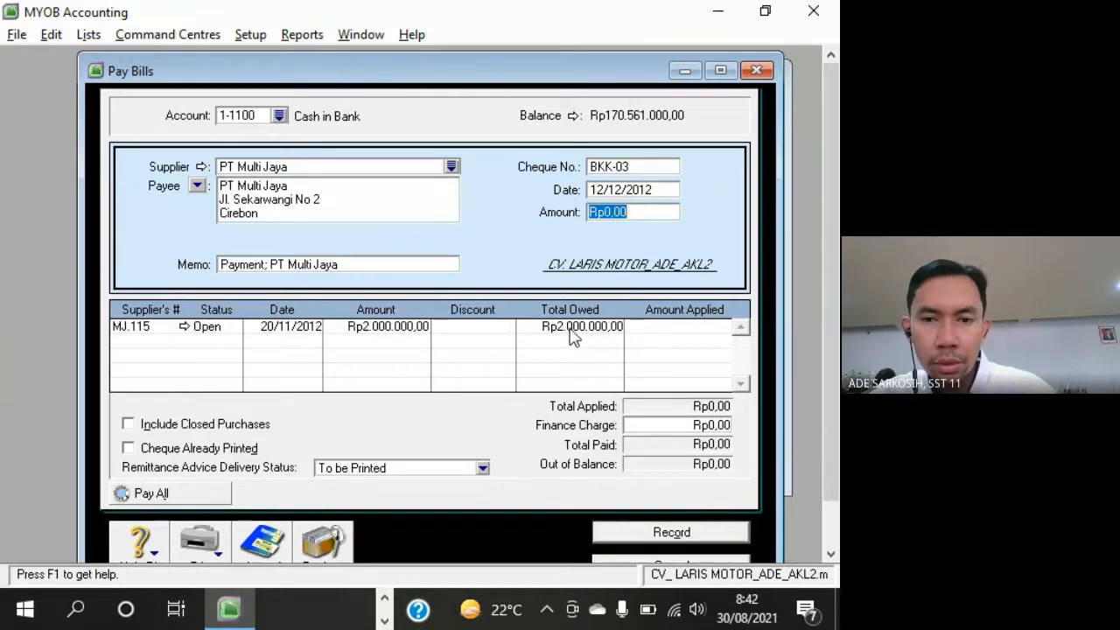
# Check the amount in the PDF, apply Rp2.000.000,00 to PT Multi Jaya's open purchase MJ.115, record the payment and close the form
pyautogui.hotkey('alt', 'Tab')
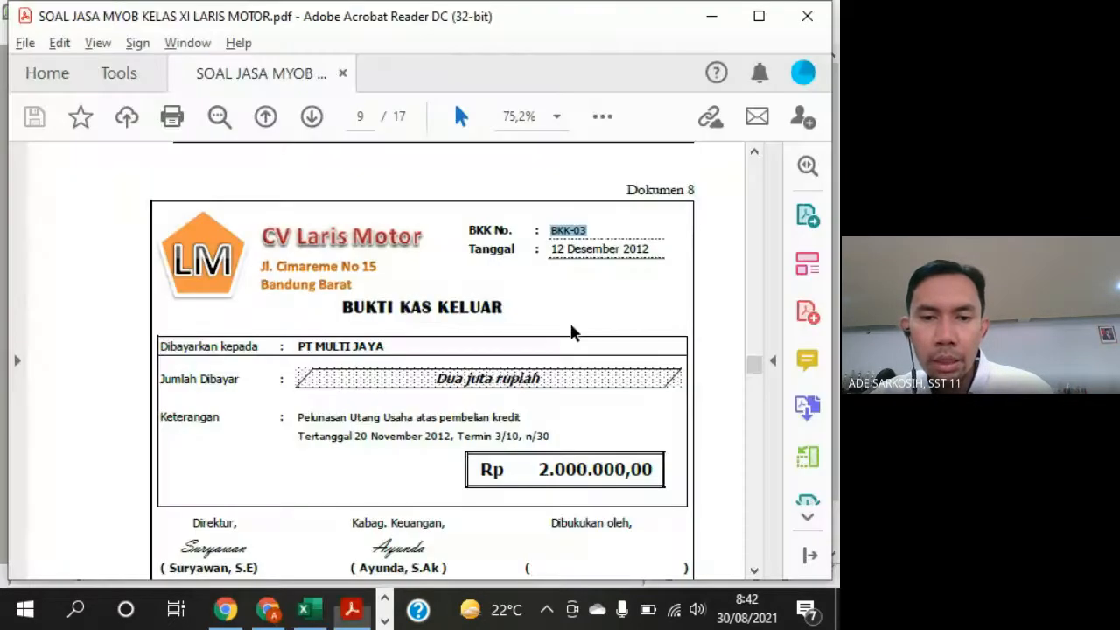
pyautogui.moveTo(540, 470); pyautogui.dragTo(650, 490)
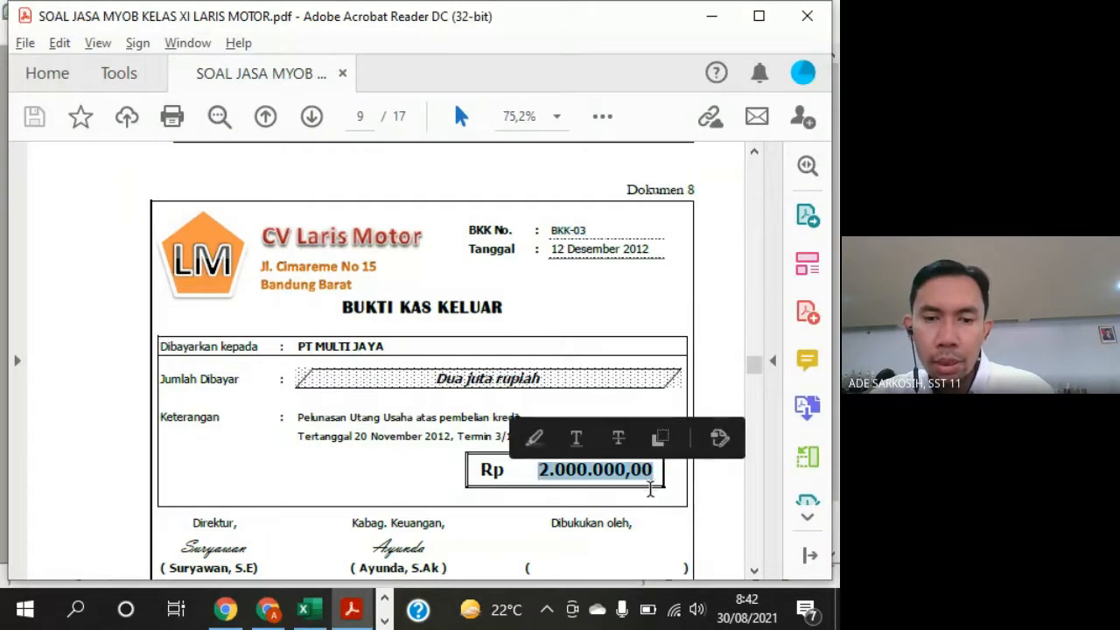
pyautogui.hotkey('alt', 'Tab')
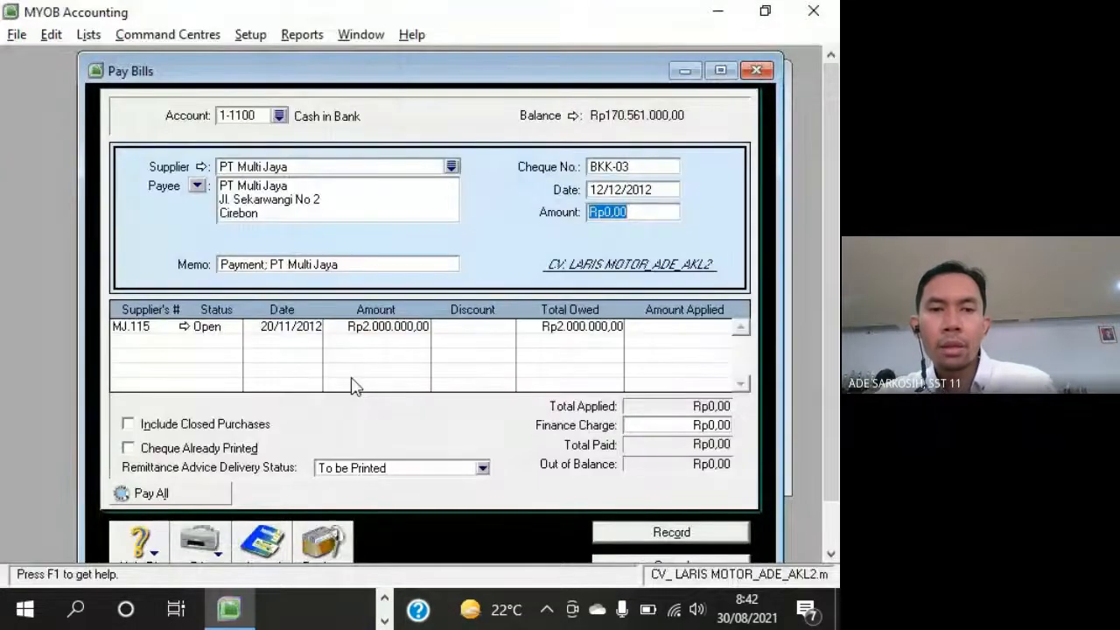
pyautogui.click(159, 500)
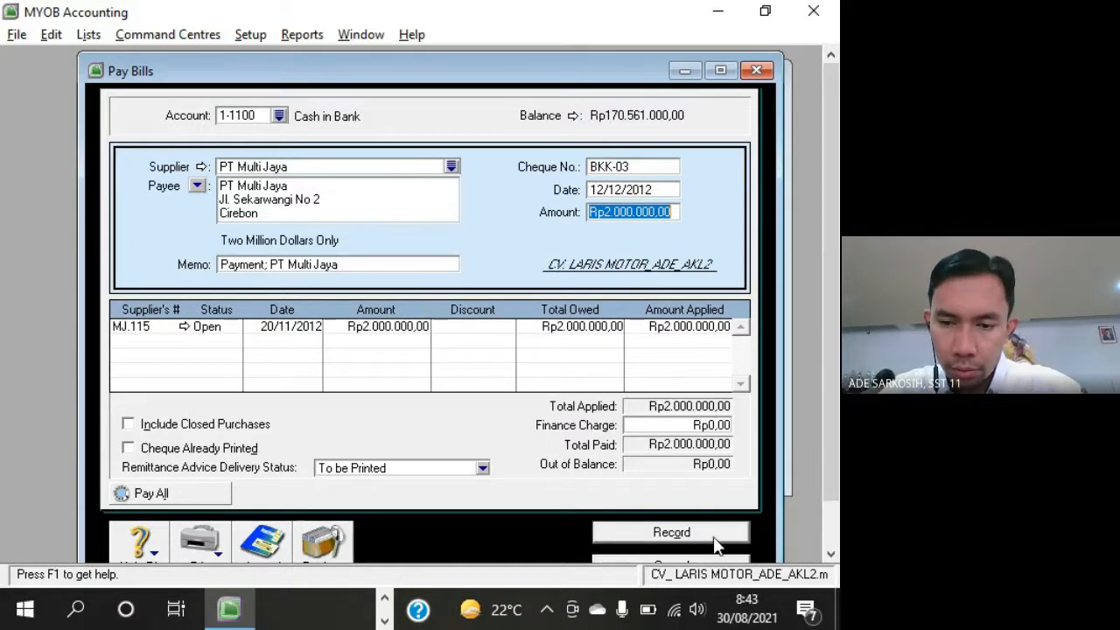
pyautogui.click(671, 532)
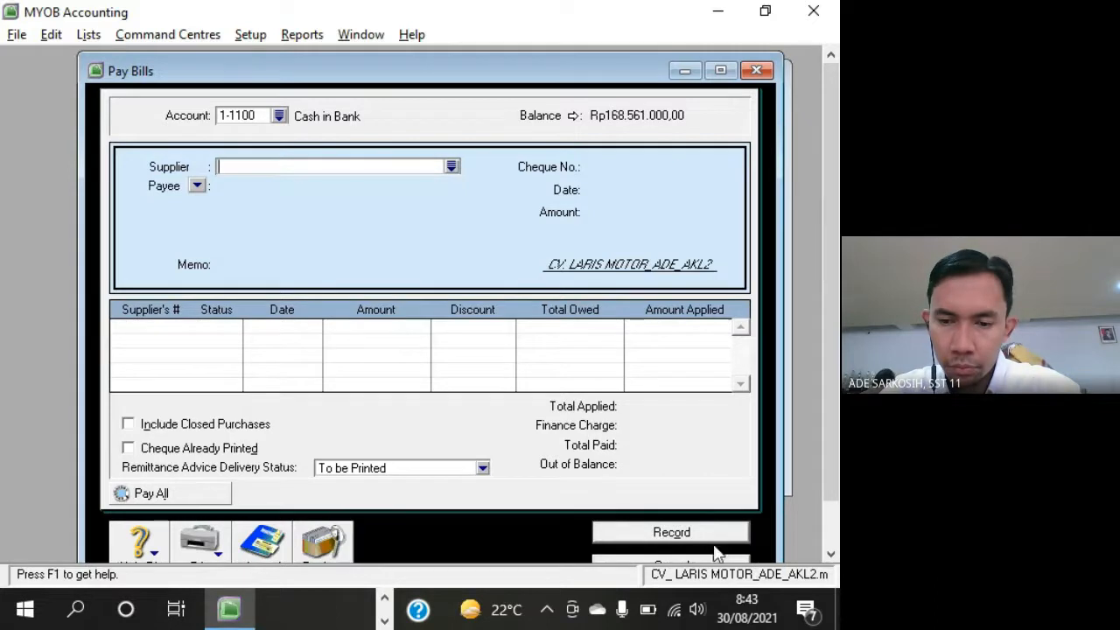
pyautogui.click(715, 560)
# Switch to the exercise PDF in Acrobat Reader and read petty cash voucher VKK-02 at Dokumen 9, highlighting its description and title
pyautogui.click(386, 621)
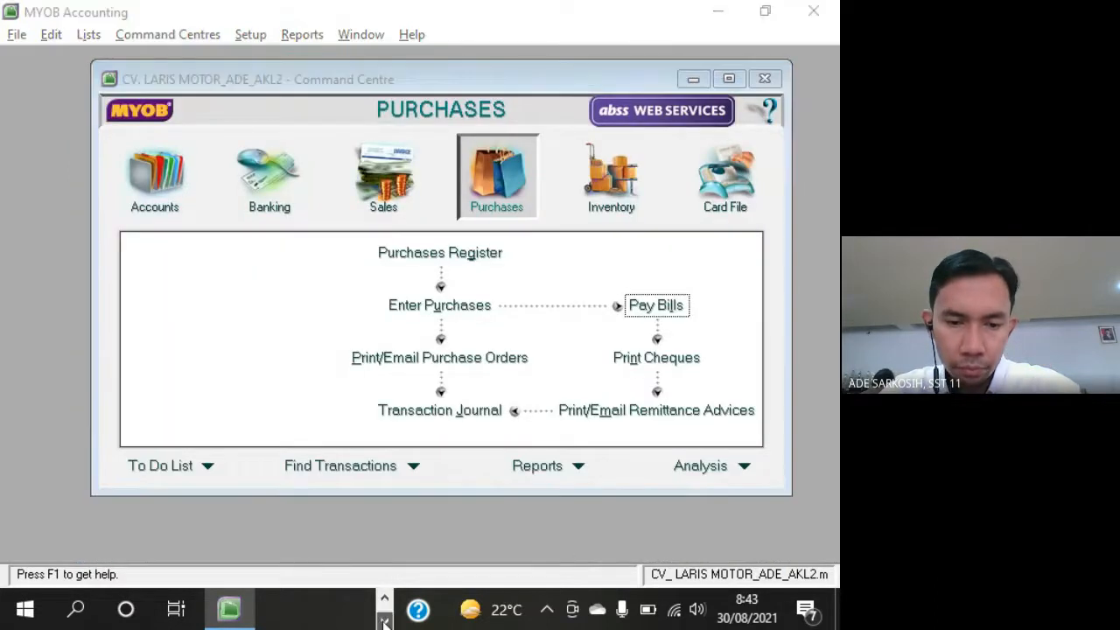
pyautogui.click(385, 600)
pyautogui.click(354, 610)
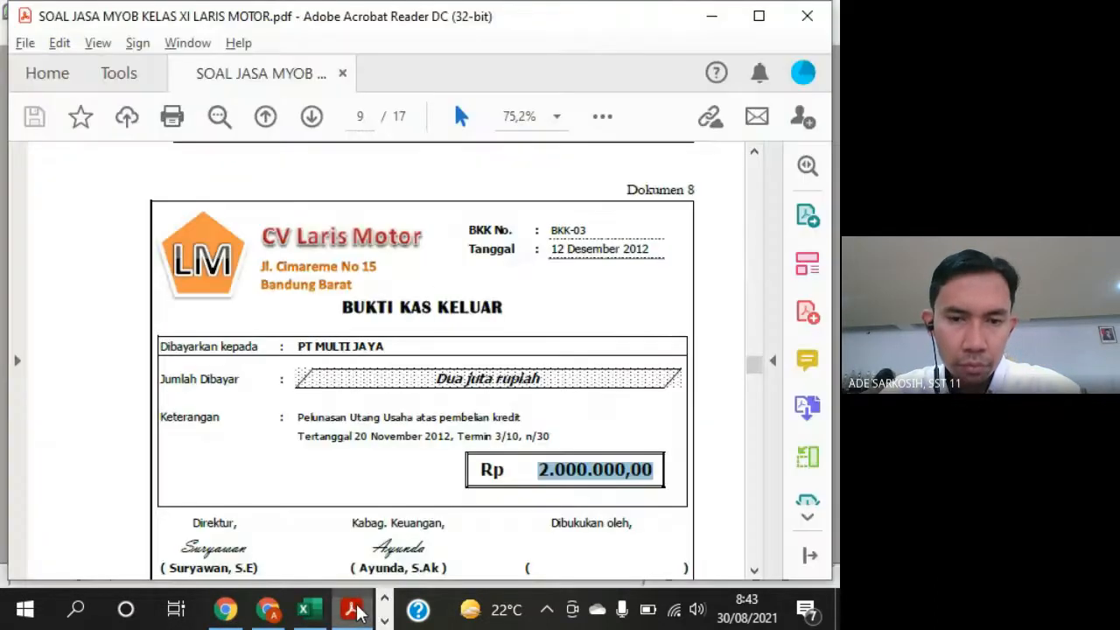
pyautogui.scroll(-5, 709, 328)
pyautogui.scroll(-3, 709, 328)
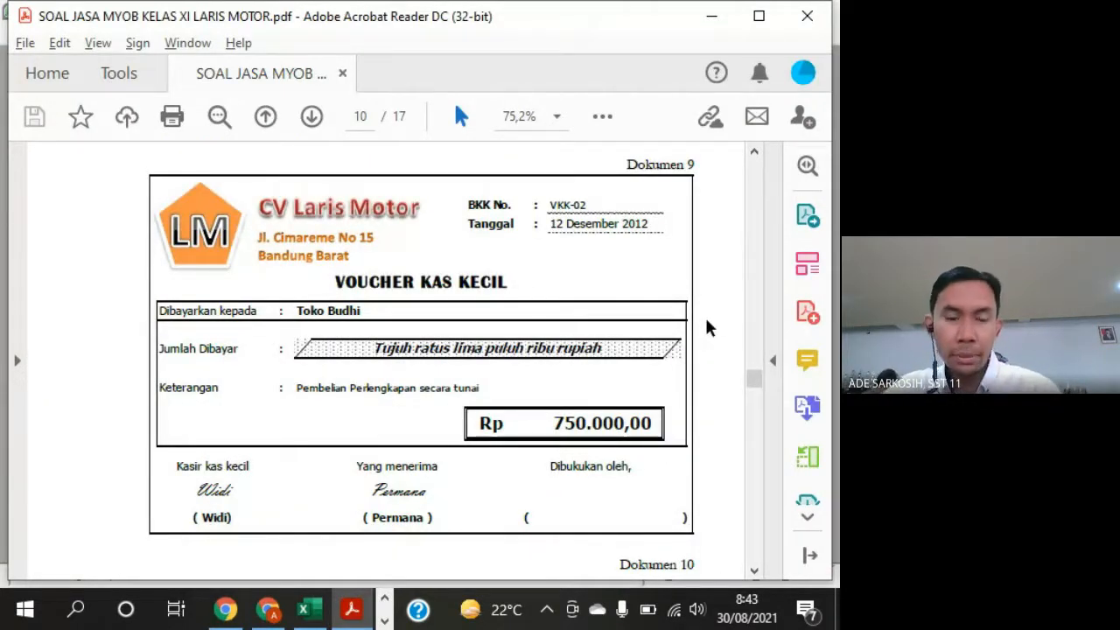
pyautogui.moveTo(487, 391); pyautogui.dragTo(297, 391)
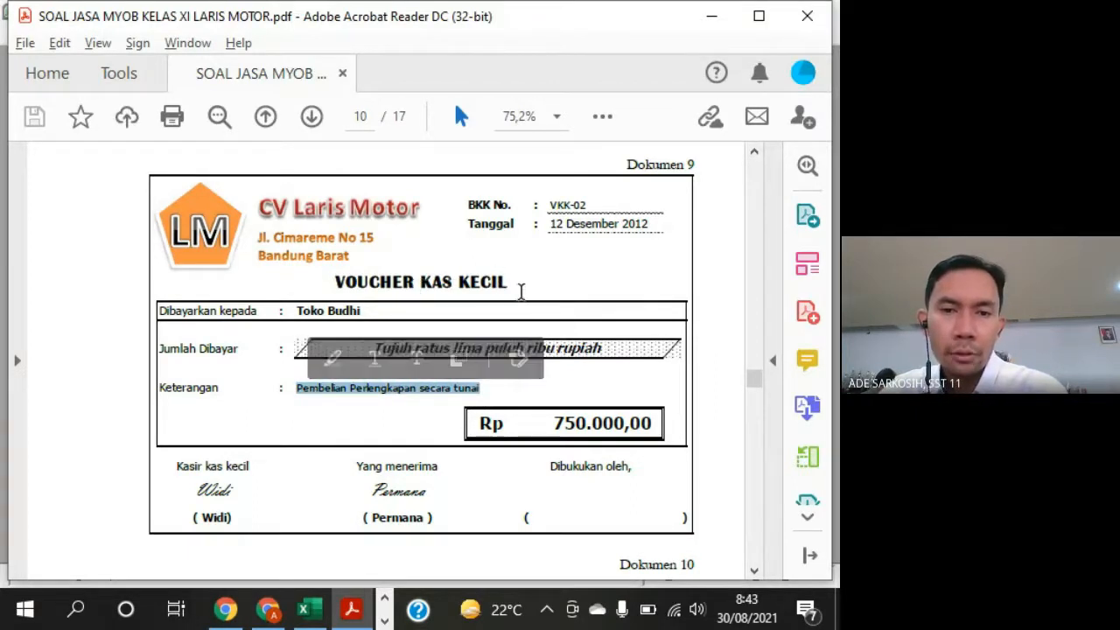
pyautogui.moveTo(513, 282); pyautogui.dragTo(346, 285)
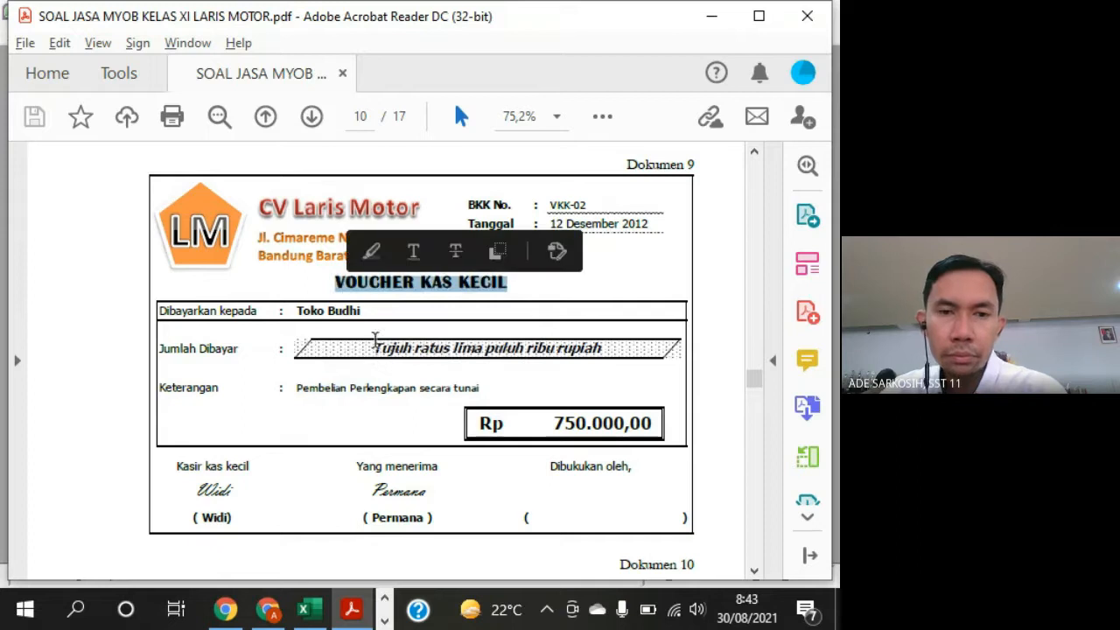
# Switch to MYOB Accounting and open a new general journal entry for the petty cash voucher
pyautogui.click(384, 619)
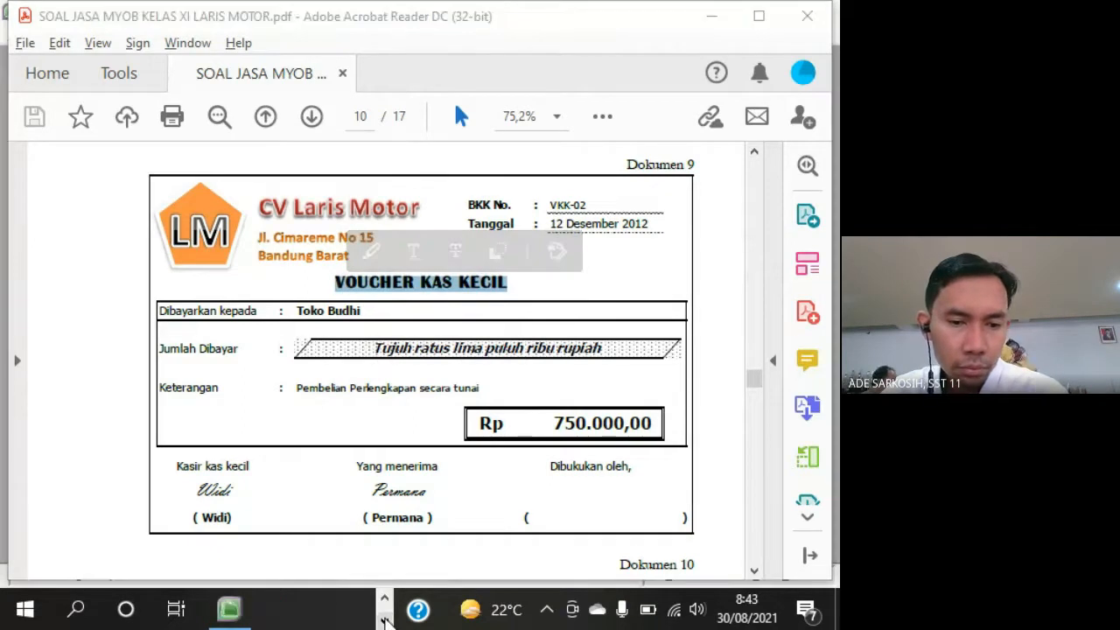
pyautogui.click(241, 610)
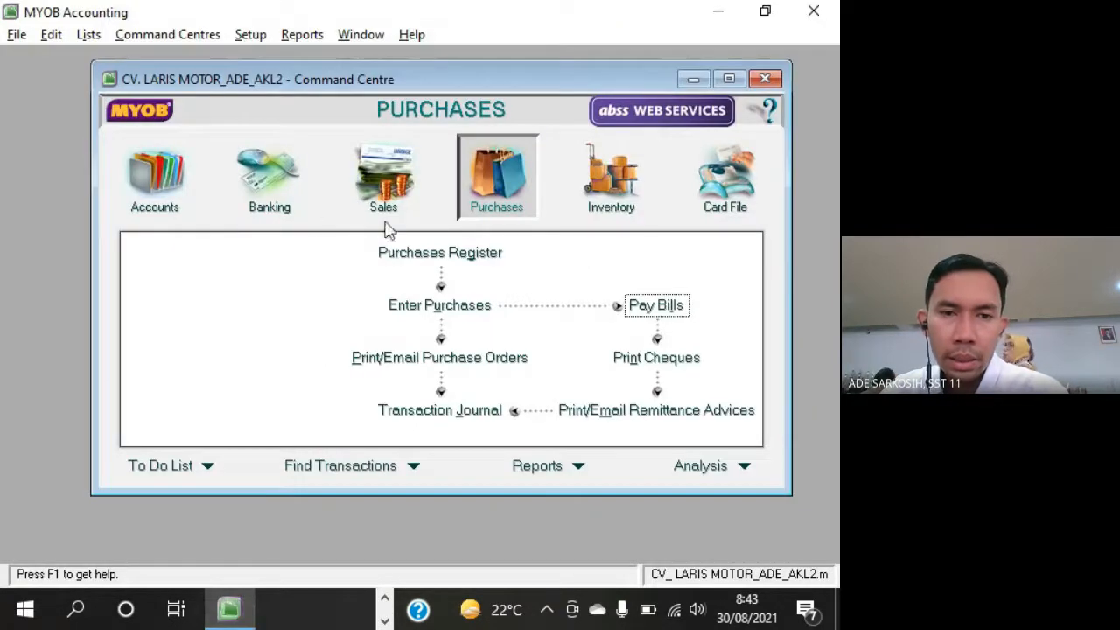
pyautogui.click(158, 214)
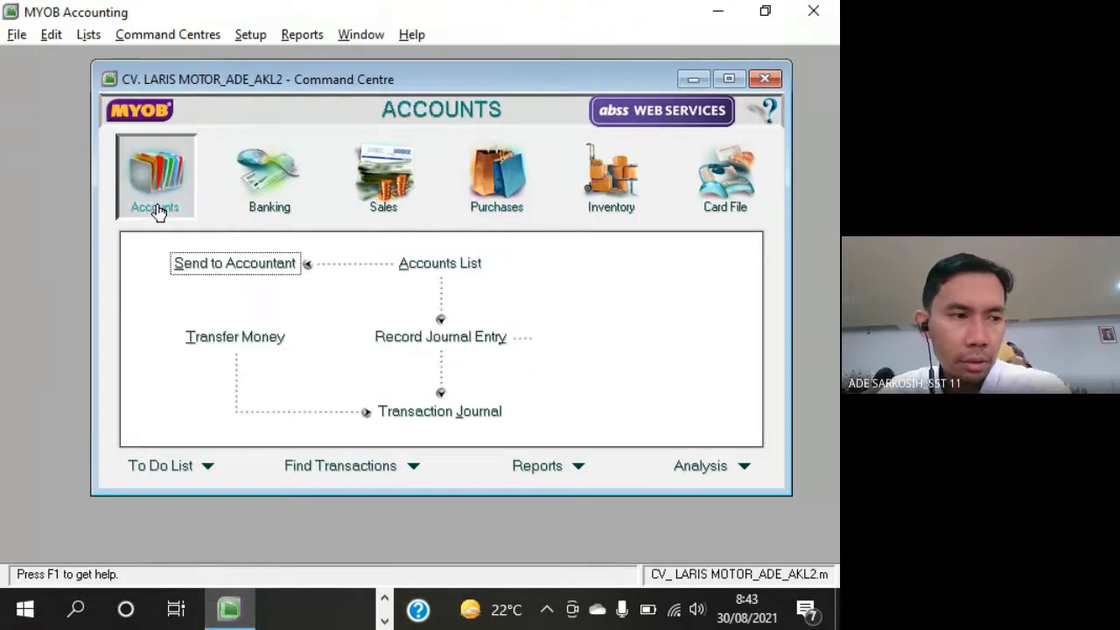
pyautogui.click(408, 336)
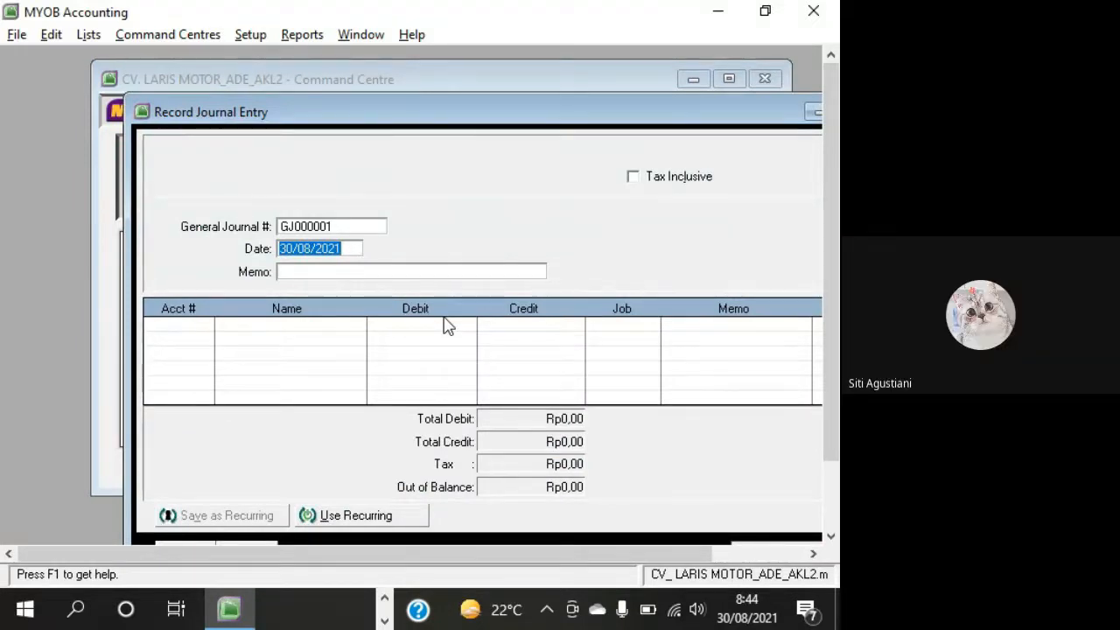
pyautogui.moveTo(632, 118); pyautogui.dragTo(557, 88)
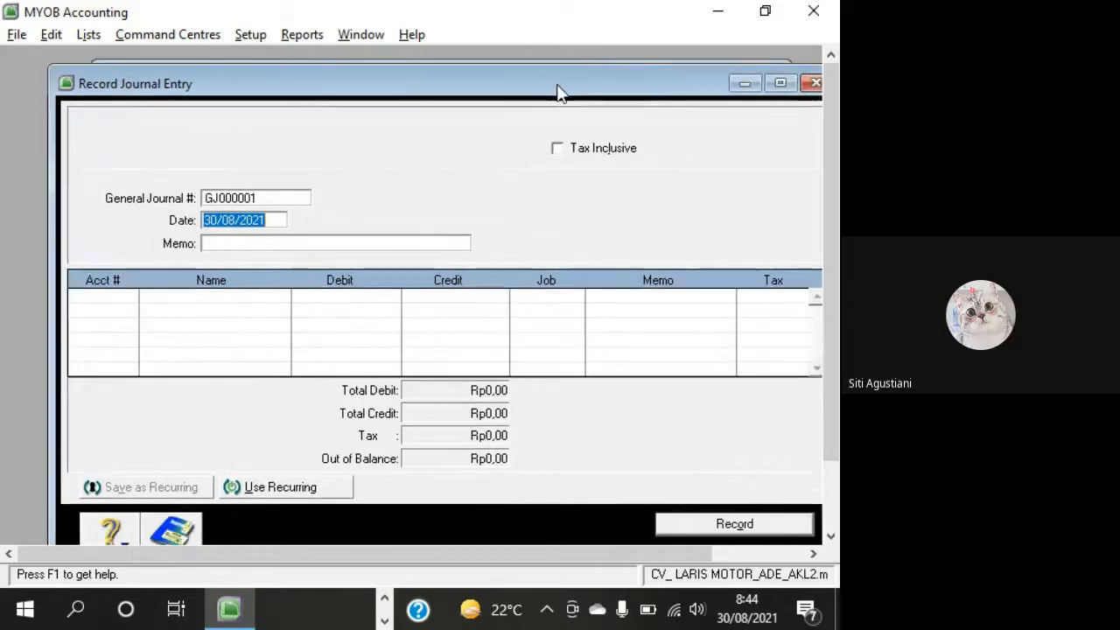
# Switch to the Google Meet call in Chrome and look through its list of participants
pyautogui.click(384, 598)
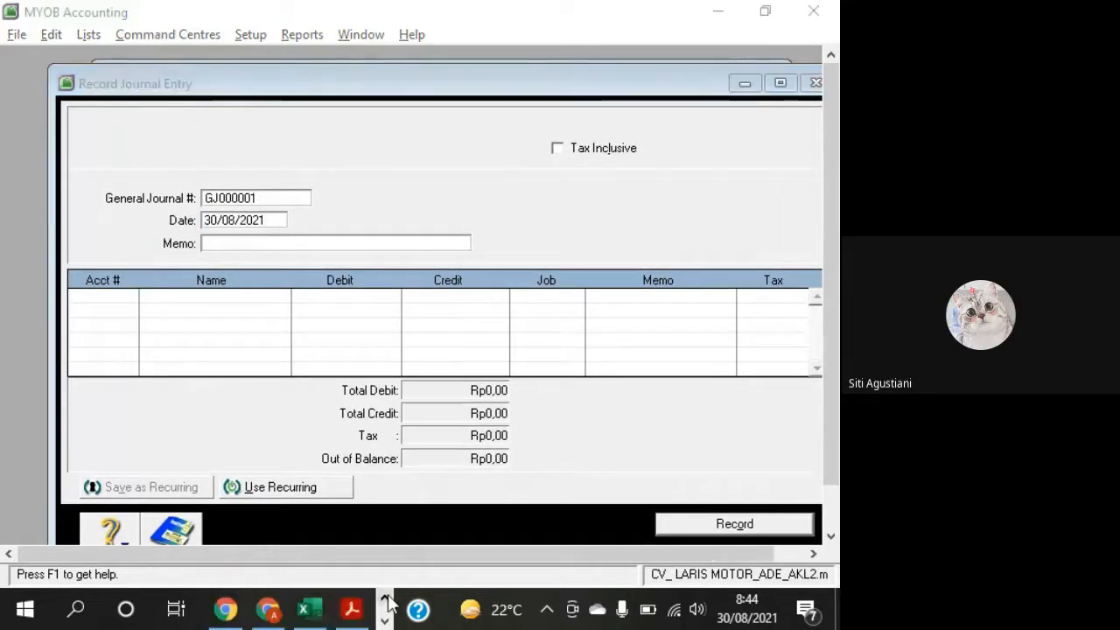
pyautogui.click(267, 610)
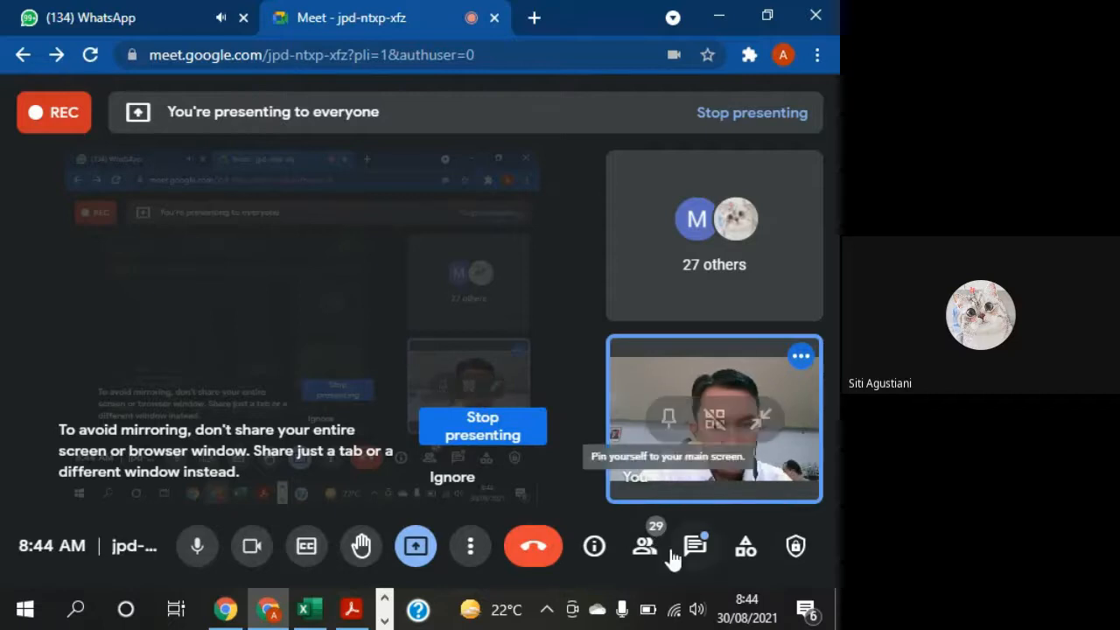
pyautogui.click(645, 551)
pyautogui.scroll(-5, 695, 426)
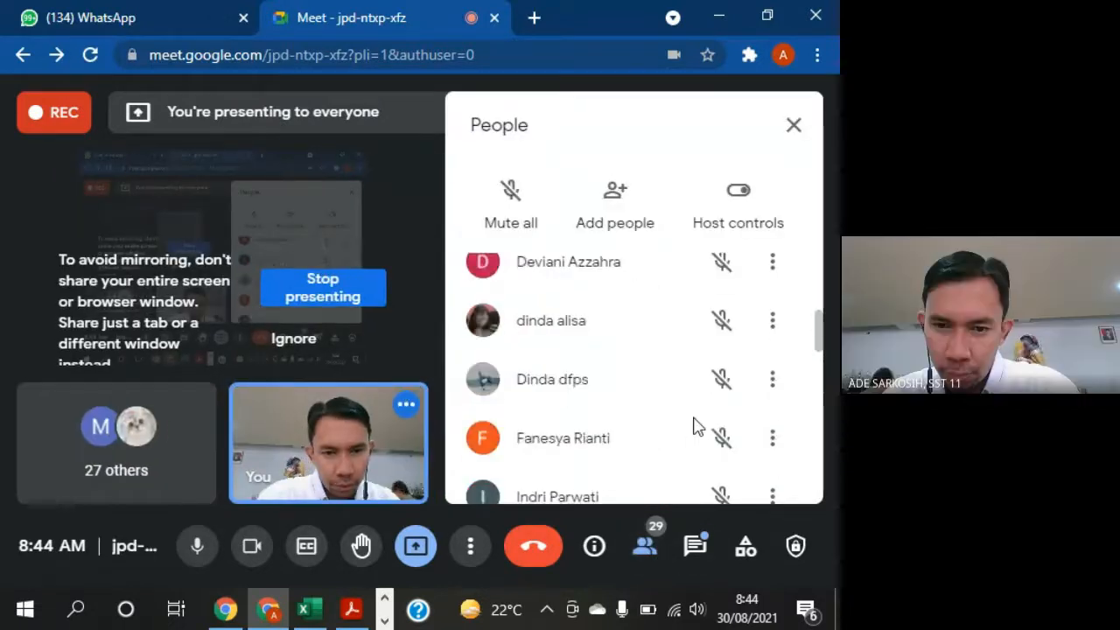
pyautogui.scroll(-3, 696, 426)
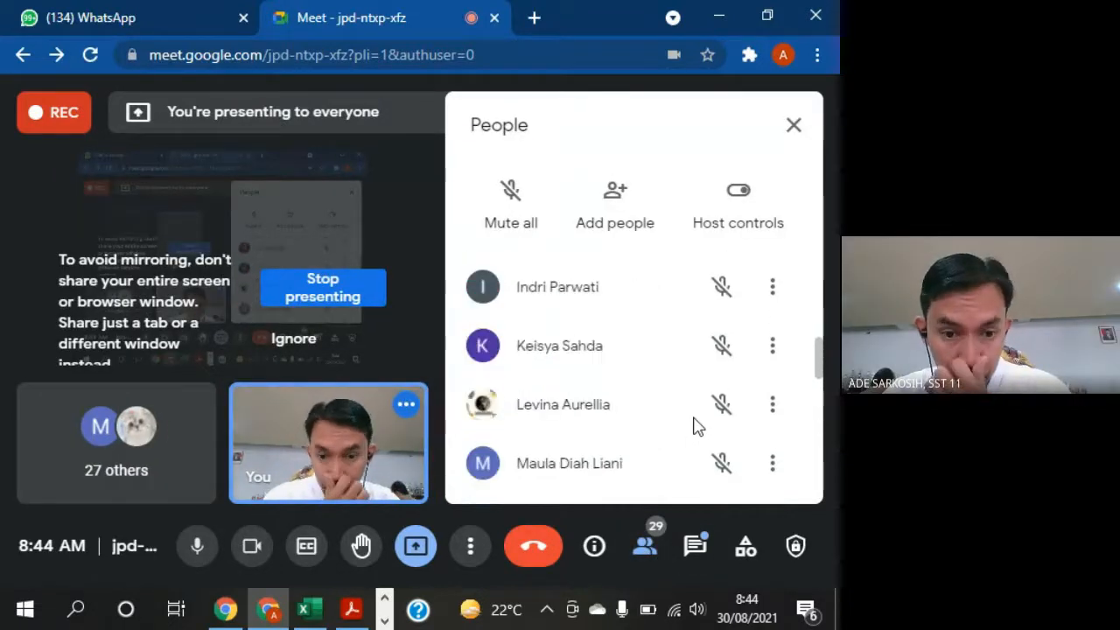
pyautogui.scroll(-8, 696, 426)
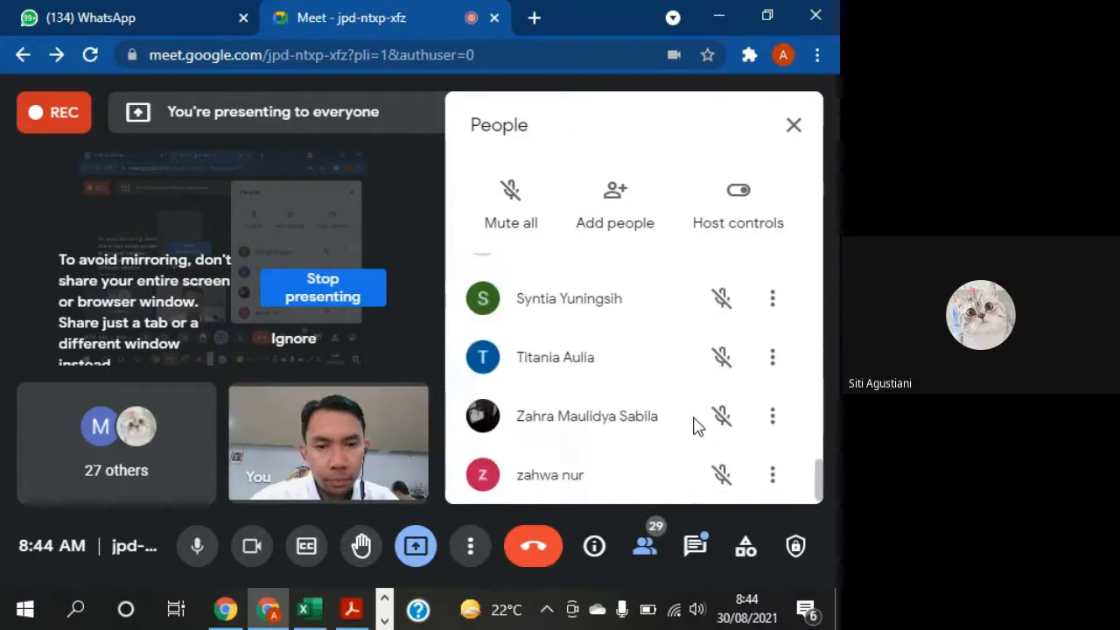
# Find the participant with the active microphone in the Meet call, view their video pinned to the screen, and unpin it
pyautogui.scroll(3, 696, 426)
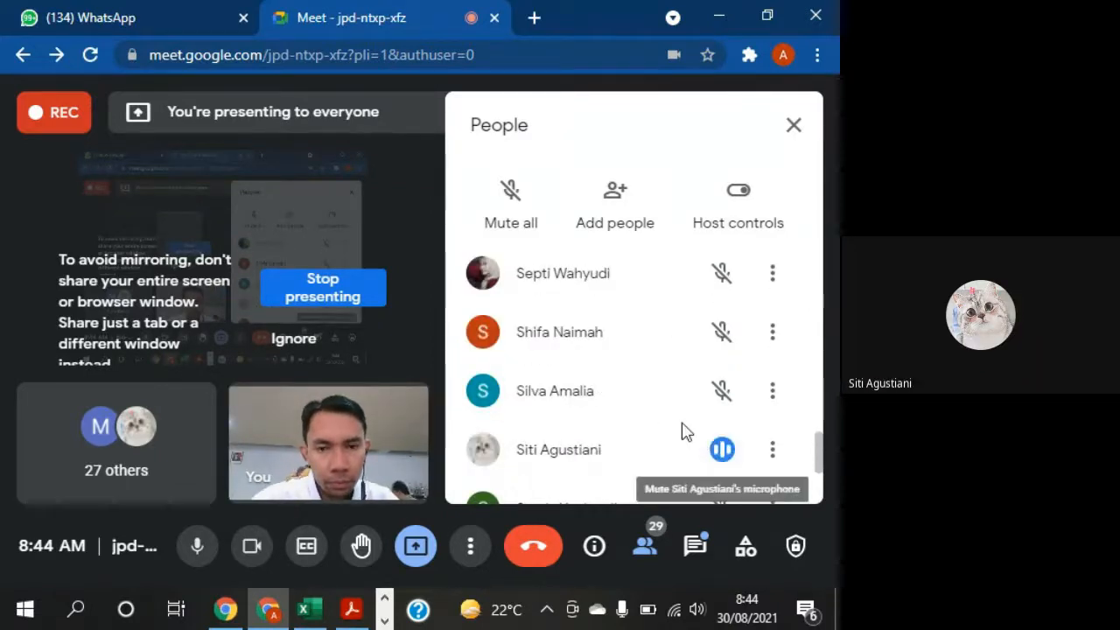
pyautogui.click(772, 451)
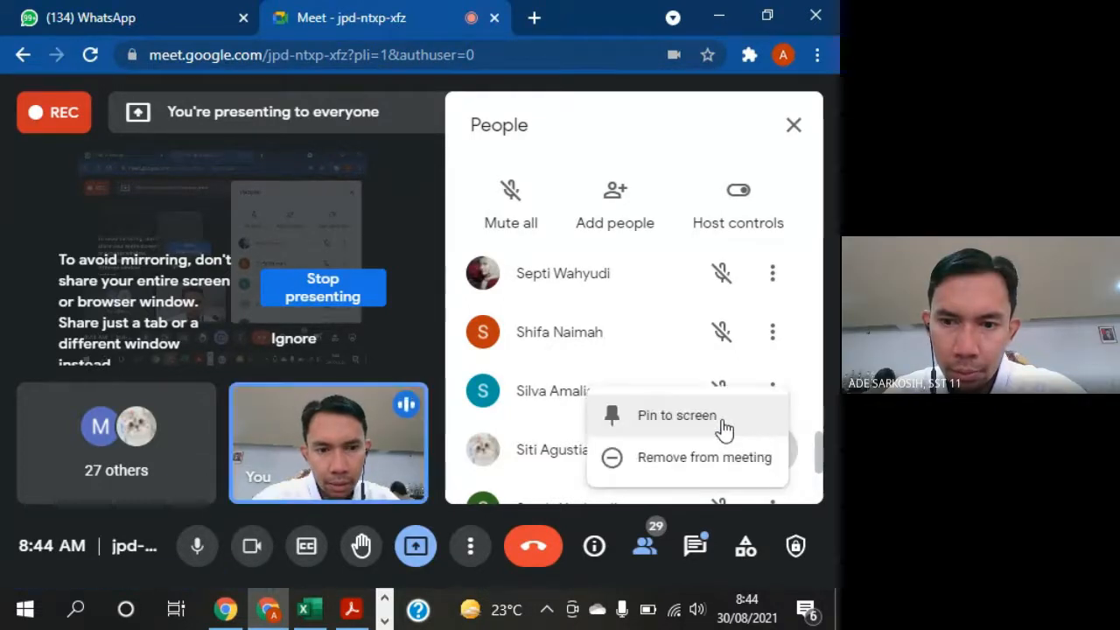
pyautogui.click(721, 420)
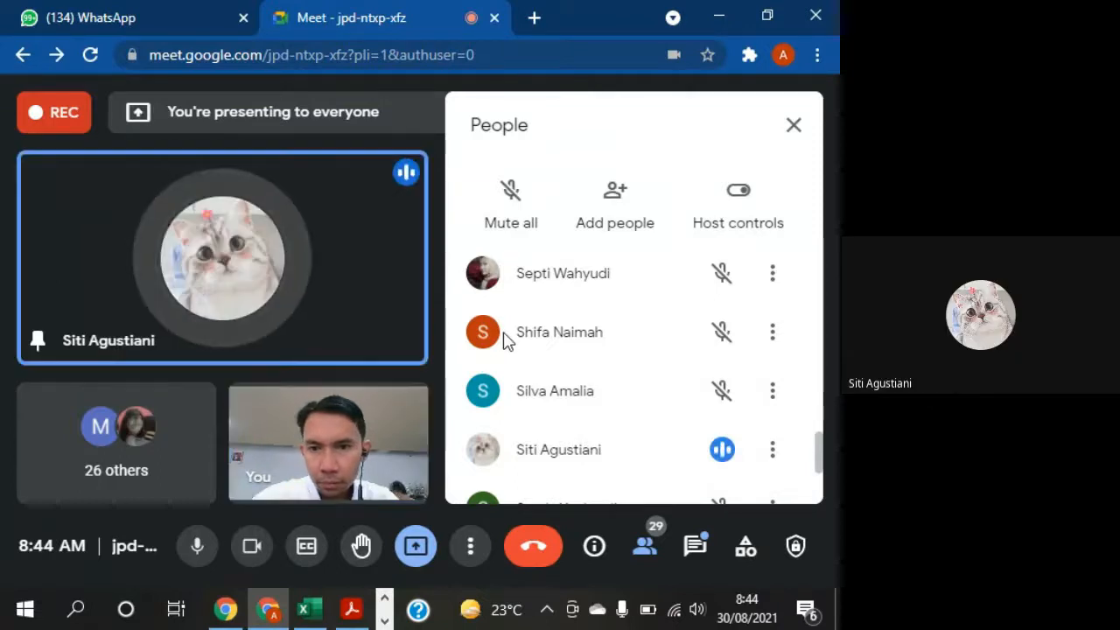
pyautogui.click(794, 128)
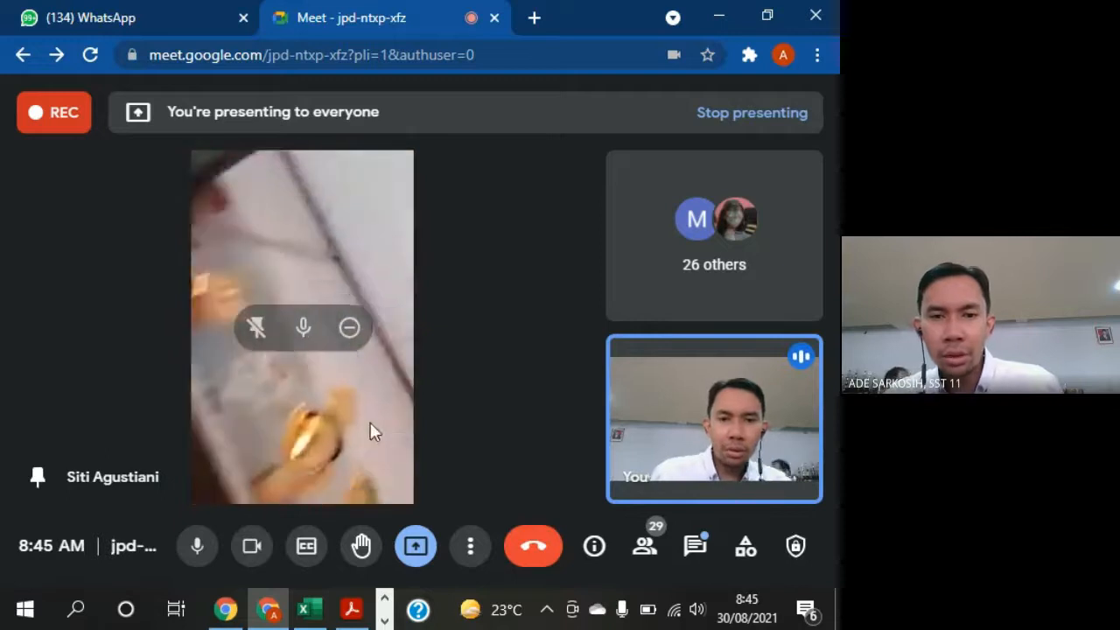
pyautogui.click(255, 329)
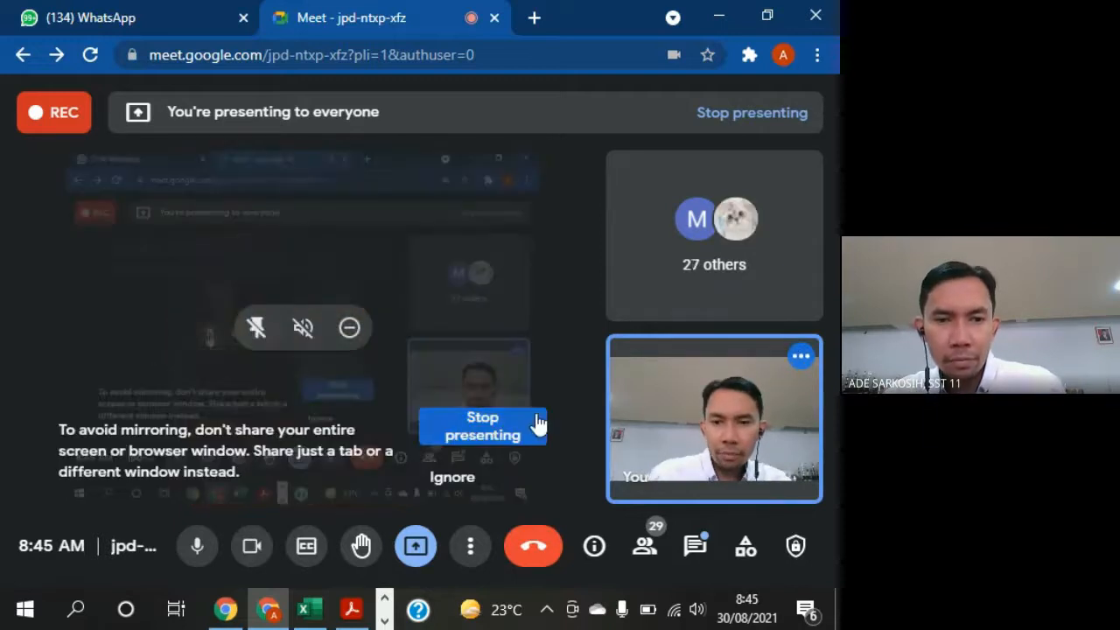
# Switch to MYOB Accounting and cancel the blank general journal entry
pyautogui.click(275, 618)
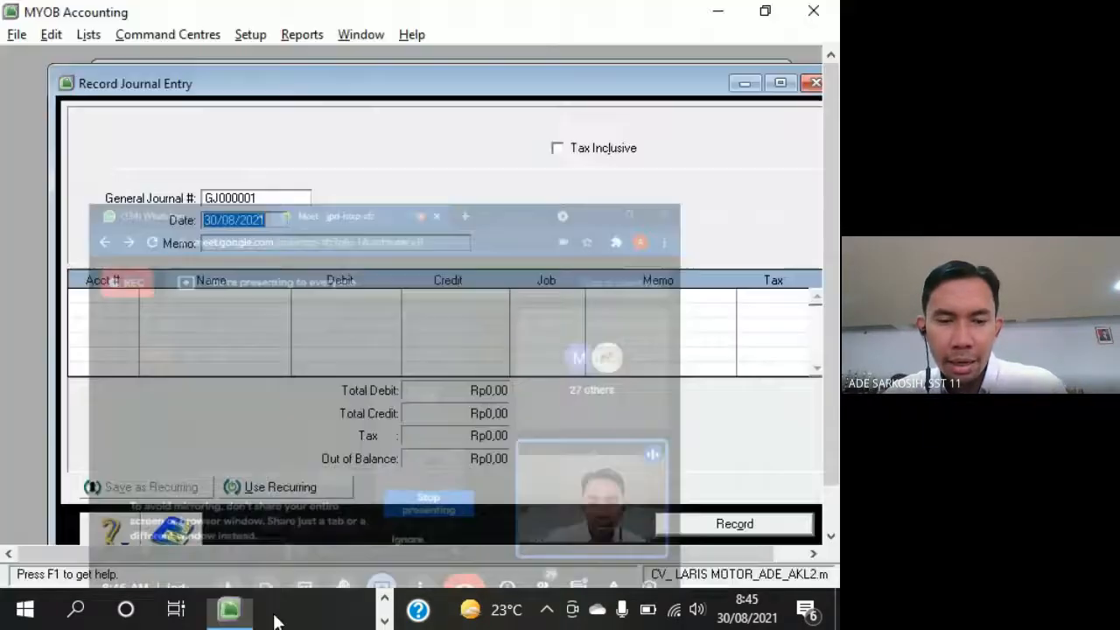
pyautogui.click(794, 443)
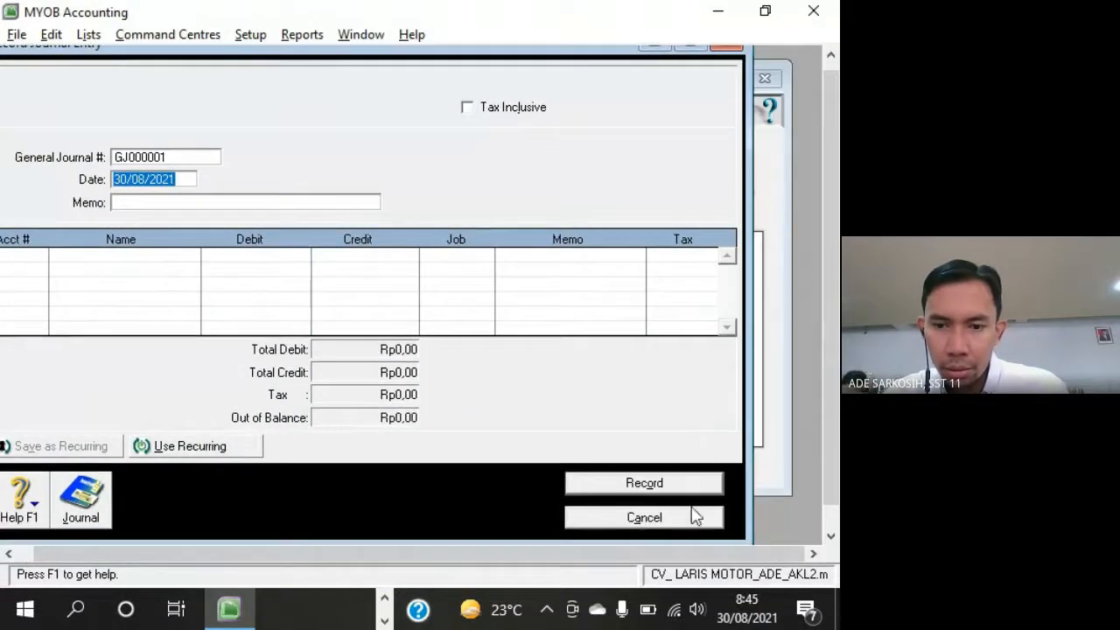
pyautogui.click(644, 517)
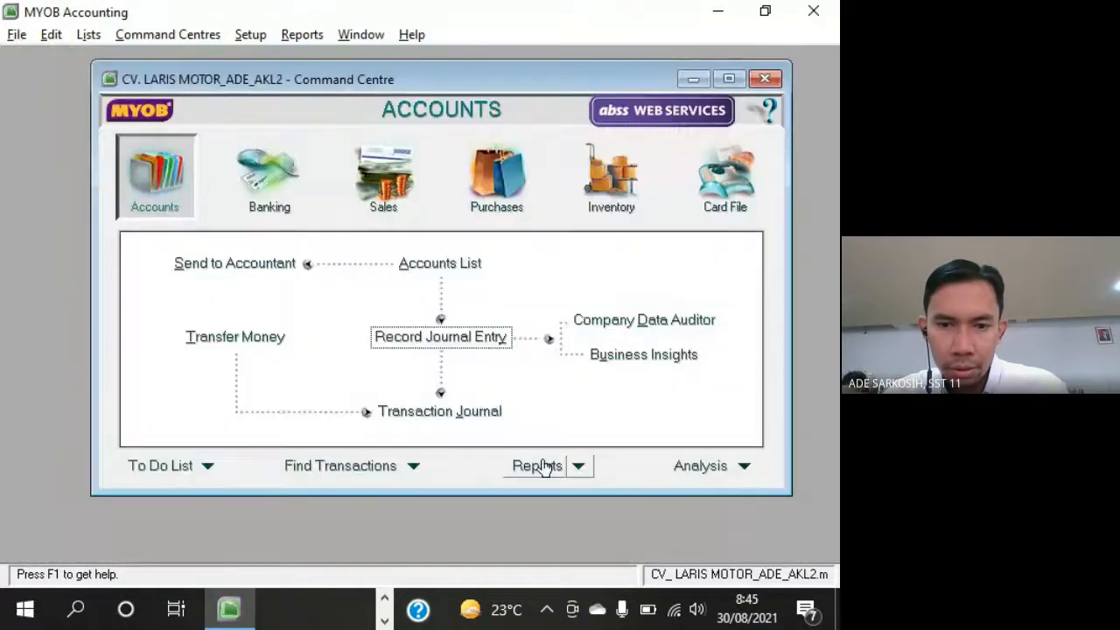
# Review payment BKK-03 to PT Multi Jaya through the disbursements in the Transaction Journal, and close both windows
pyautogui.click(487, 424)
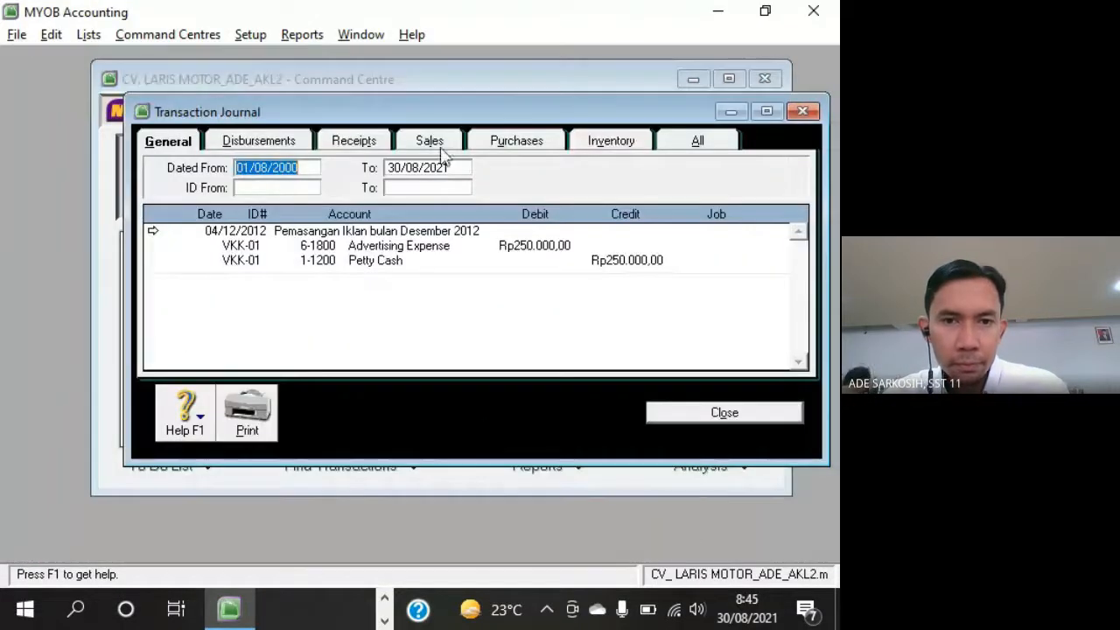
pyautogui.click(513, 143)
pyautogui.click(258, 141)
pyautogui.scroll(-1, 539, 348)
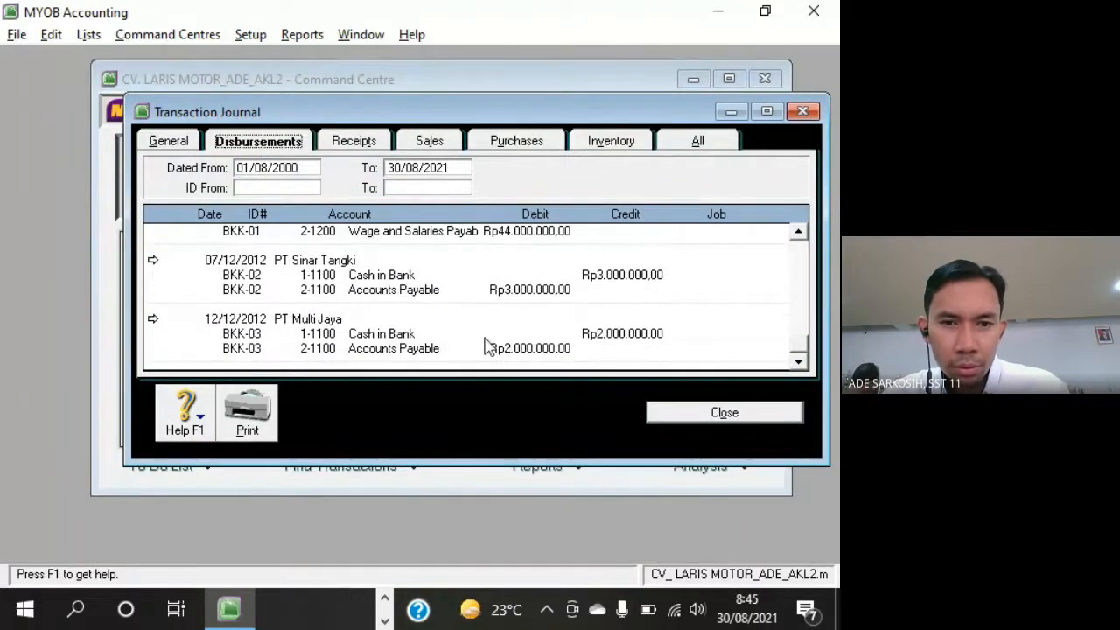
pyautogui.doubleClick(303, 334)
pyautogui.moveTo(630, 157); pyautogui.dragTo(500, 89)
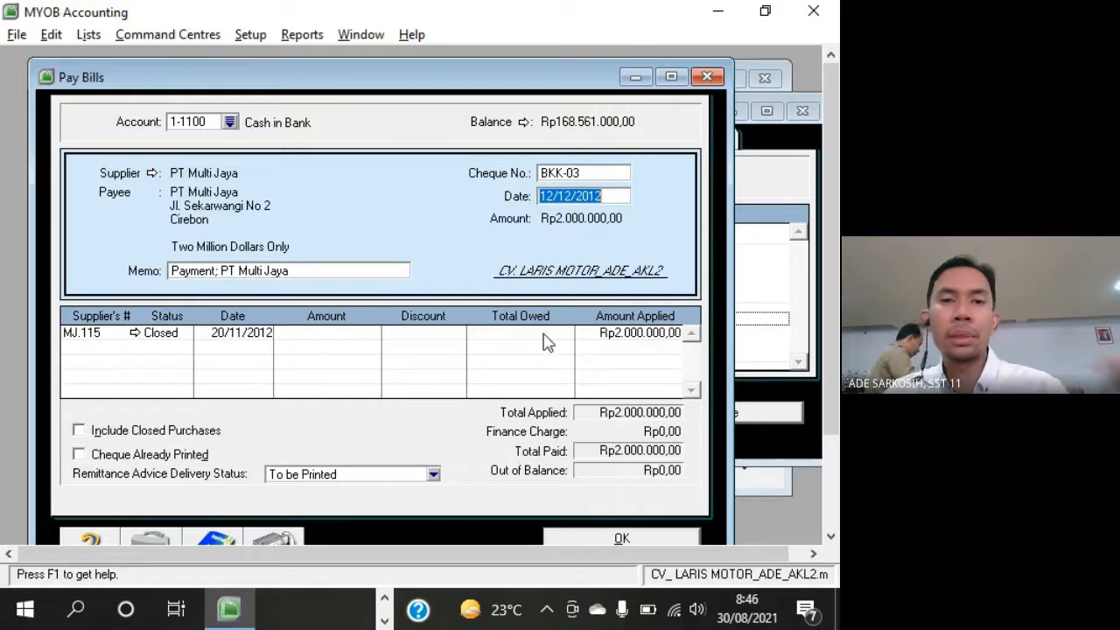
pyautogui.click(707, 77)
pyautogui.moveTo(660, 110); pyautogui.dragTo(618, 92)
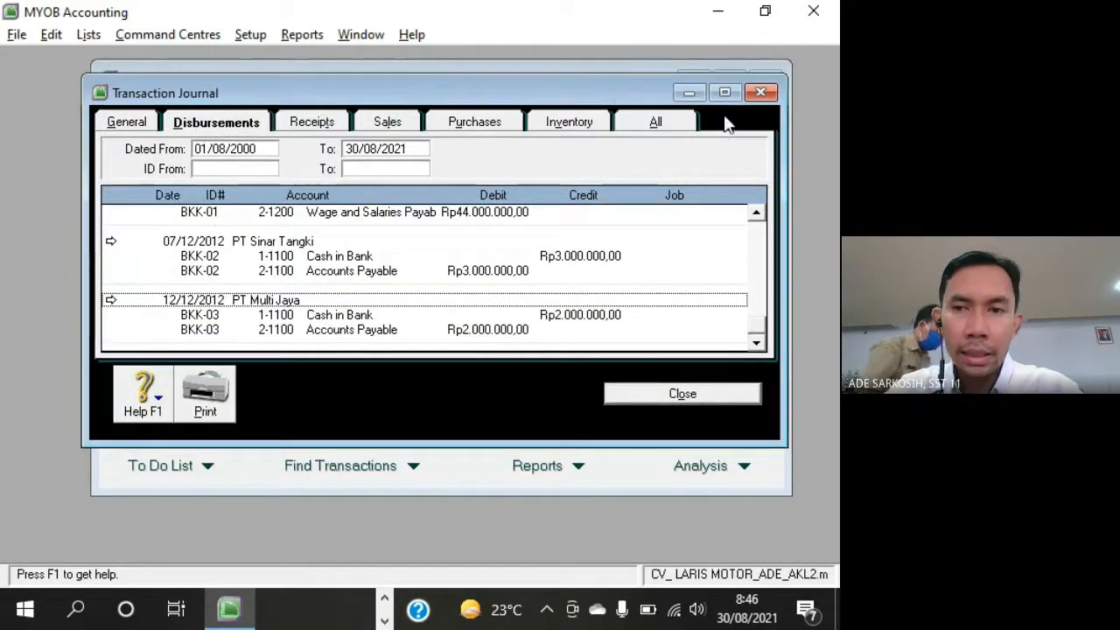
pyautogui.click(763, 91)
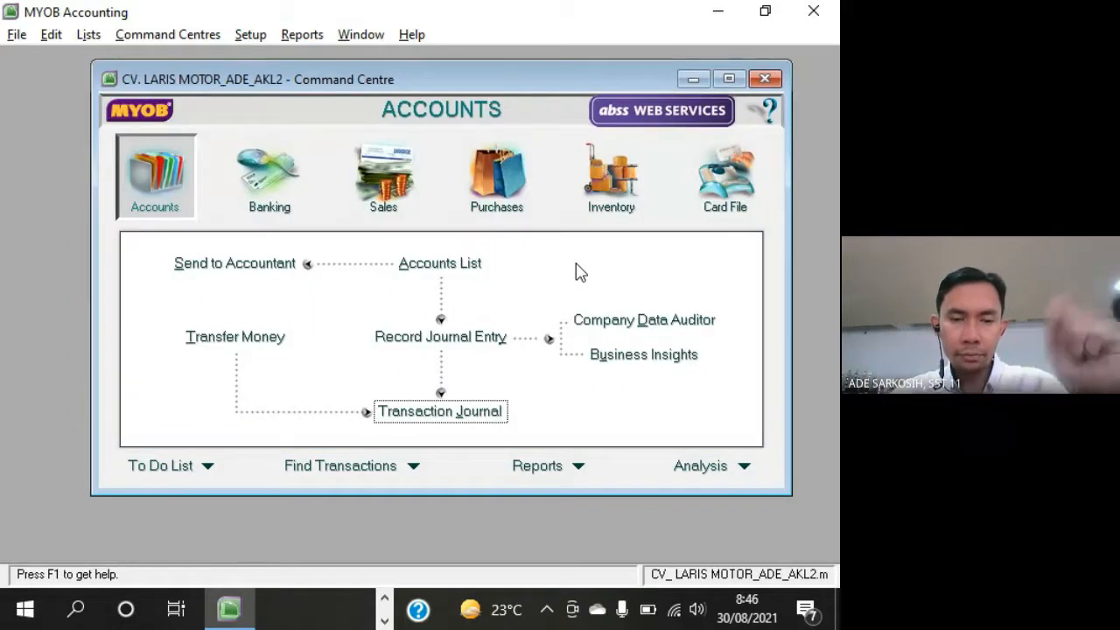
# Switch to the exercise PDF in Acrobat Reader and reread voucher VKK-02's title, payee and description
pyautogui.click(384, 598)
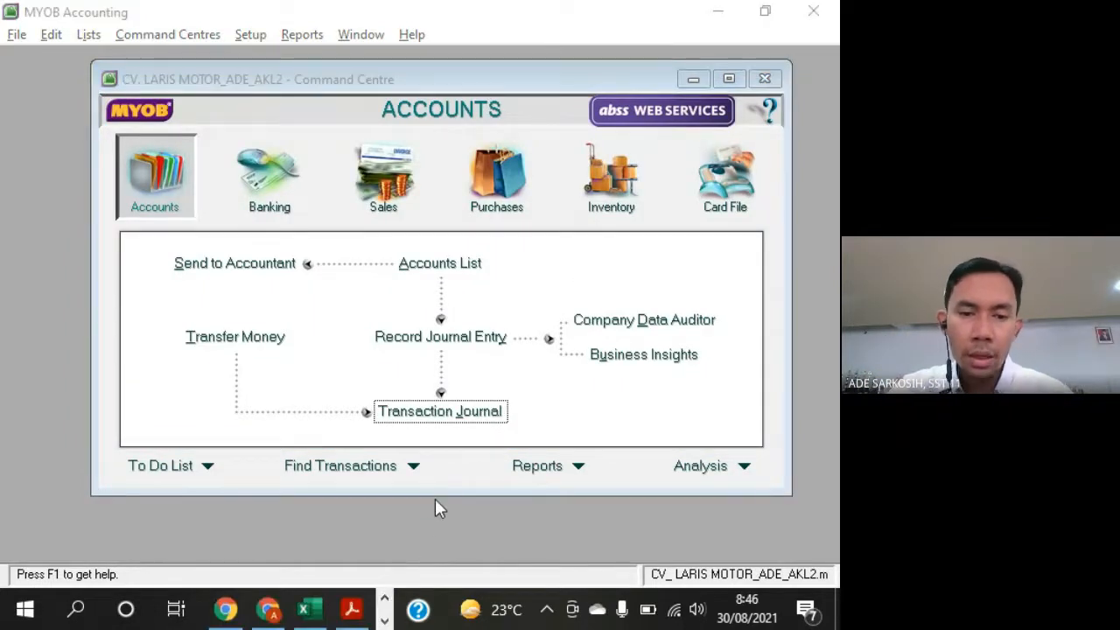
pyautogui.click(357, 608)
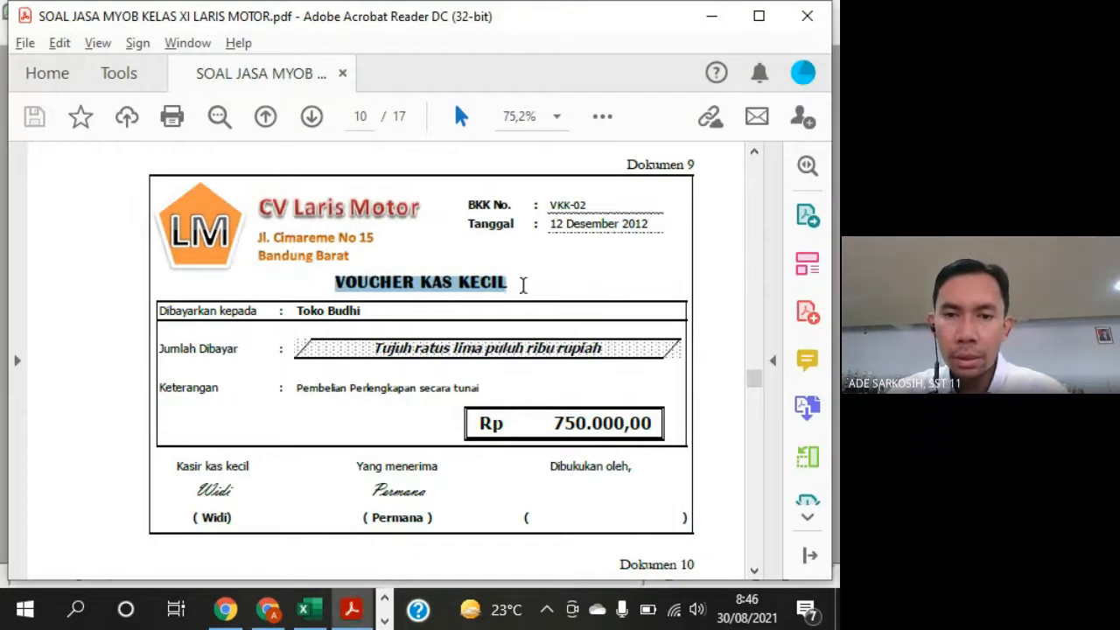
pyautogui.click(520, 284)
pyautogui.moveTo(511, 276); pyautogui.dragTo(354, 308)
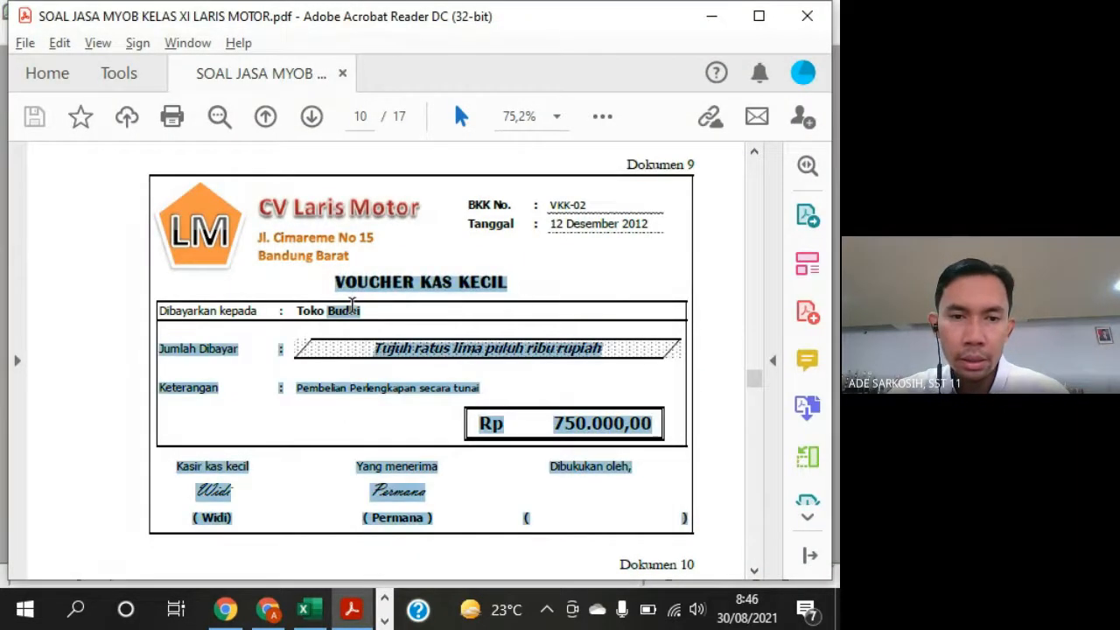
pyautogui.click(357, 310)
pyautogui.moveTo(487, 387); pyautogui.dragTo(420, 387)
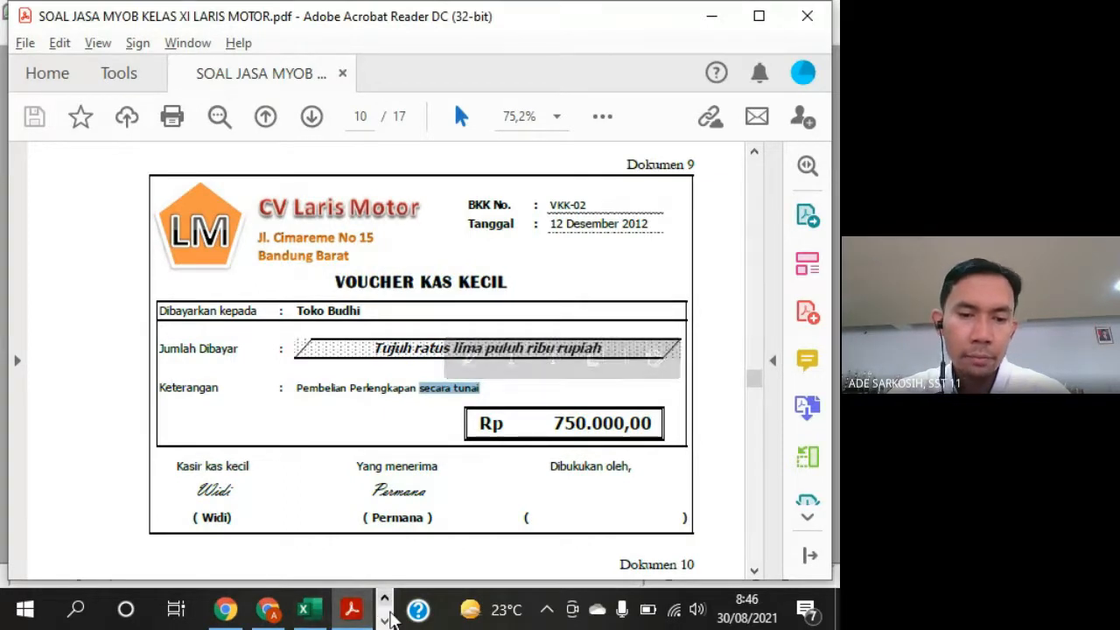
# Switch to MYOB Accounting, start a new general journal entry and number it VKK-02 as in the PDF voucher
pyautogui.click(385, 621)
pyautogui.click(229, 610)
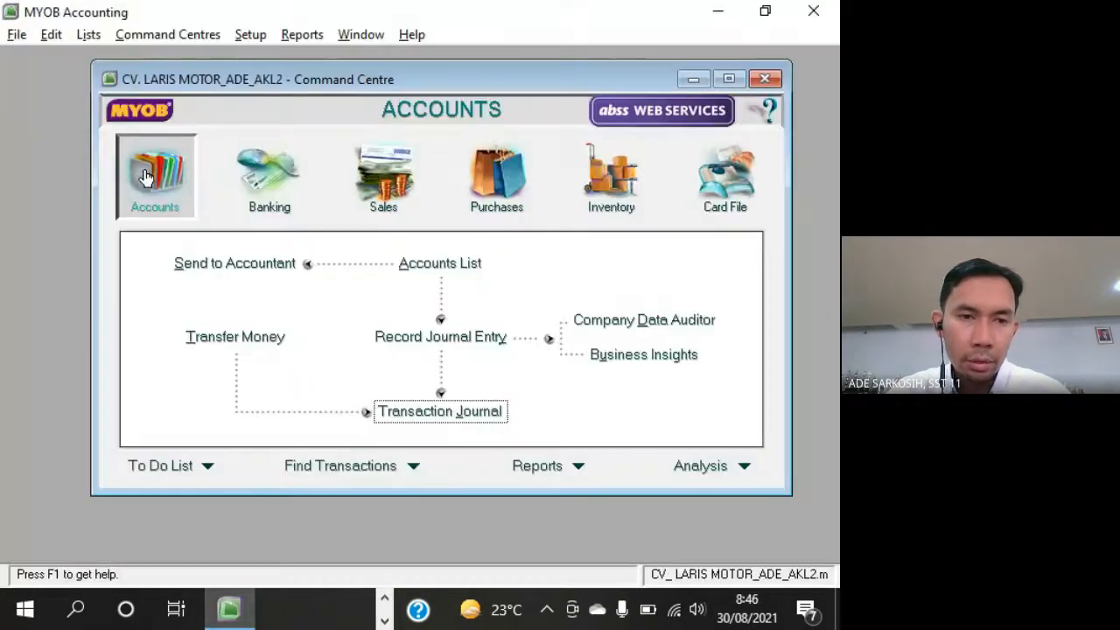
pyautogui.click(440, 336)
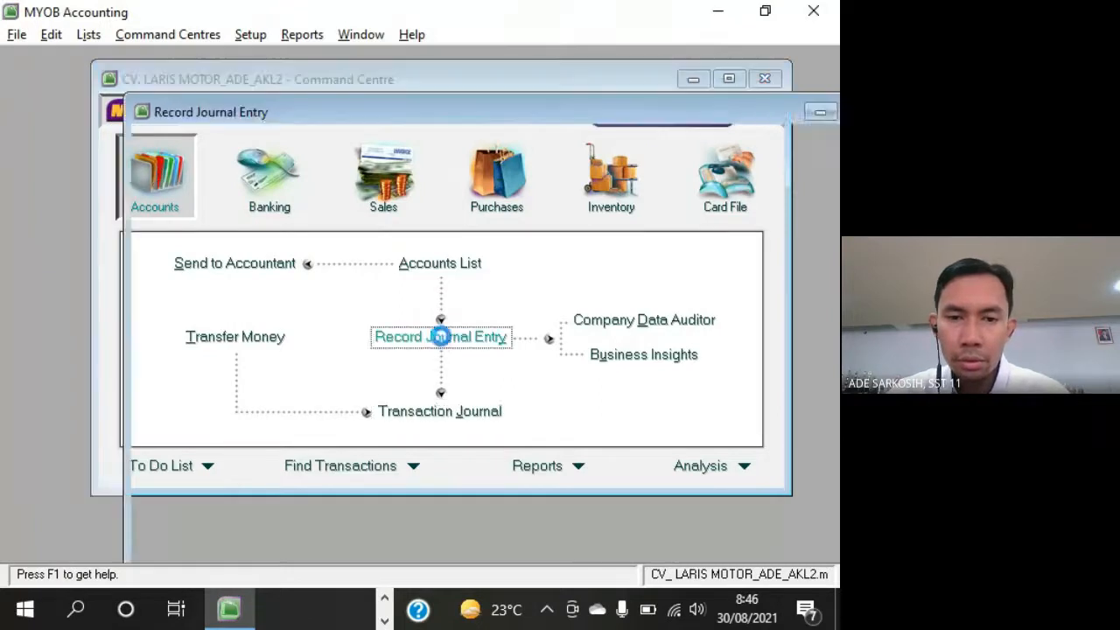
pyautogui.hotkey('alt', 'Tab')
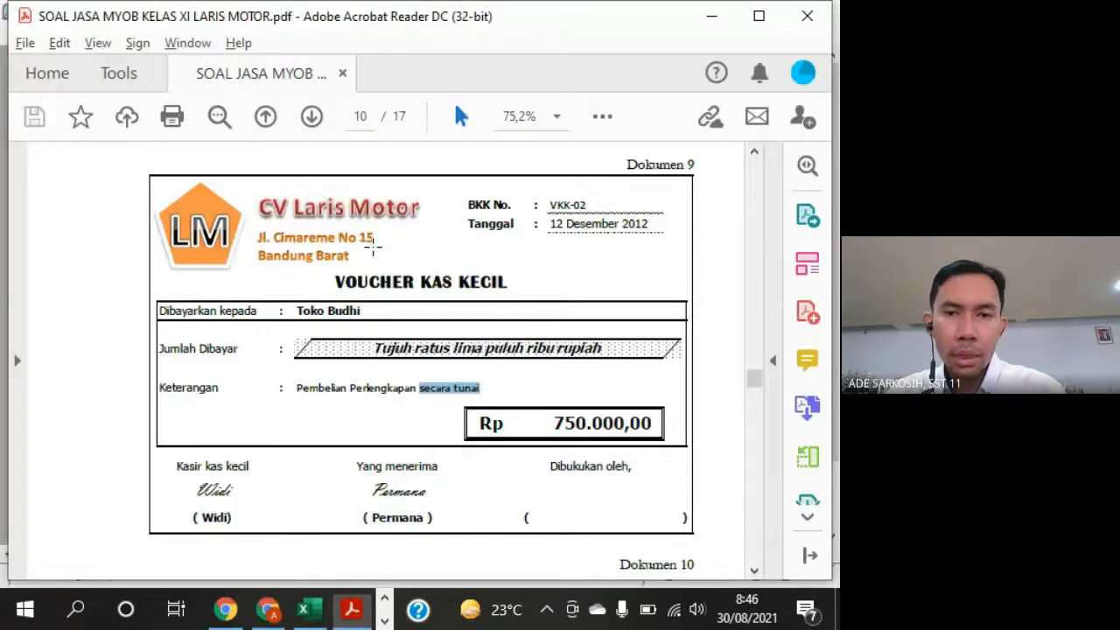
pyautogui.hotkey('alt', 'Tab')
pyautogui.write('VKK')
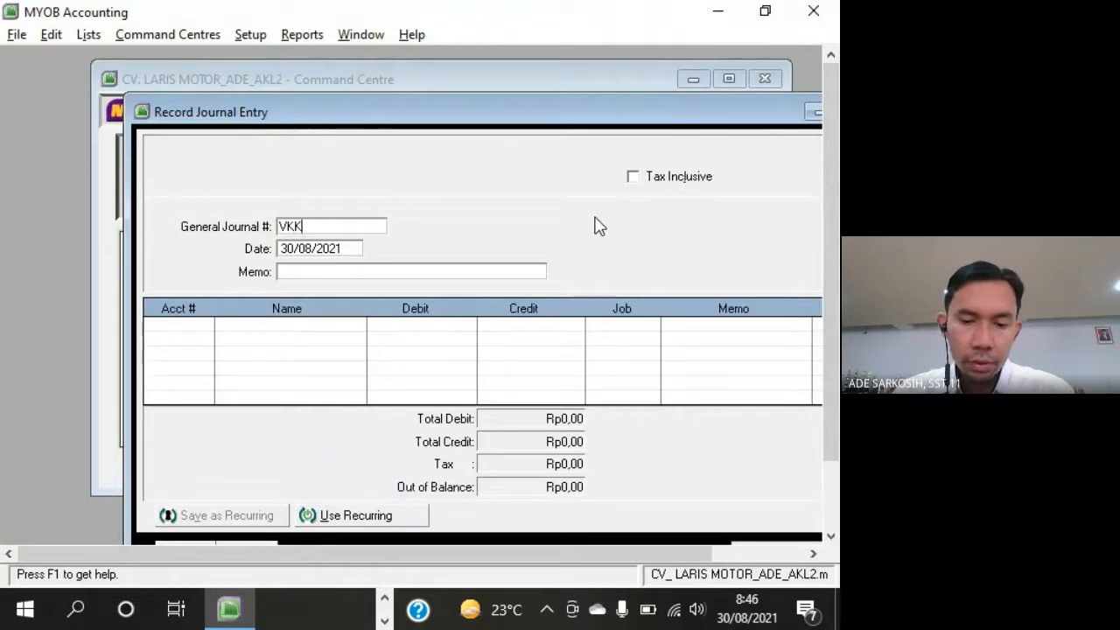
pyautogui.write('-02')
pyautogui.press('Tab')
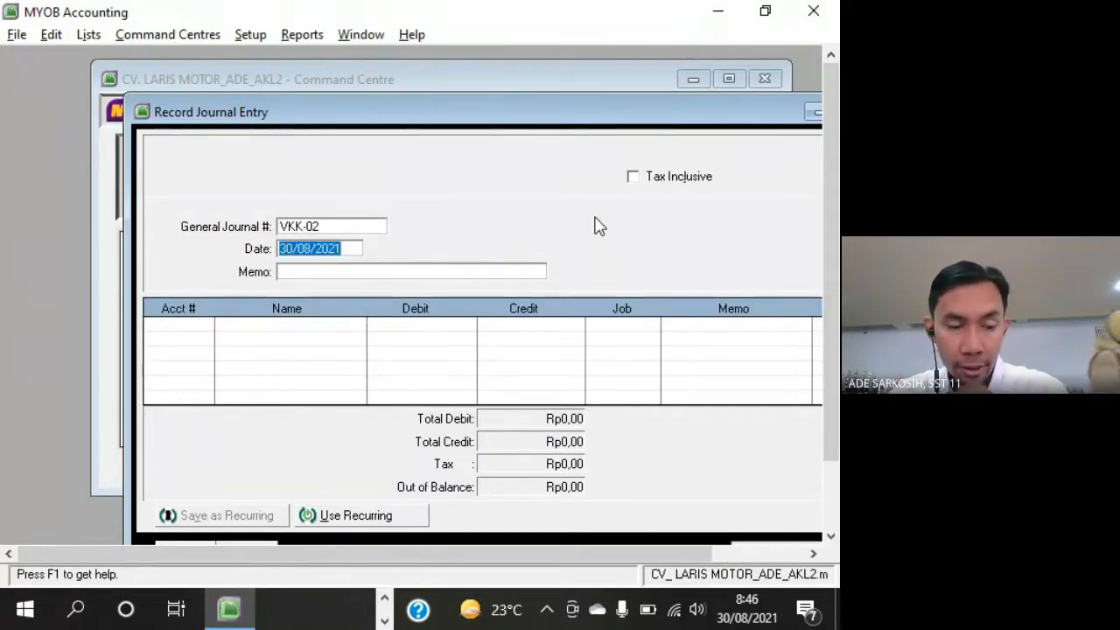
# Date the journal entry 12/12/2012 and copy the PDF voucher's description "Pembelian Perlengkapan secara tunai" into its memo
pyautogui.hotkey('alt', 'Tab')
pyautogui.hotkey('alt', 'Tab')
pyautogui.write('1')
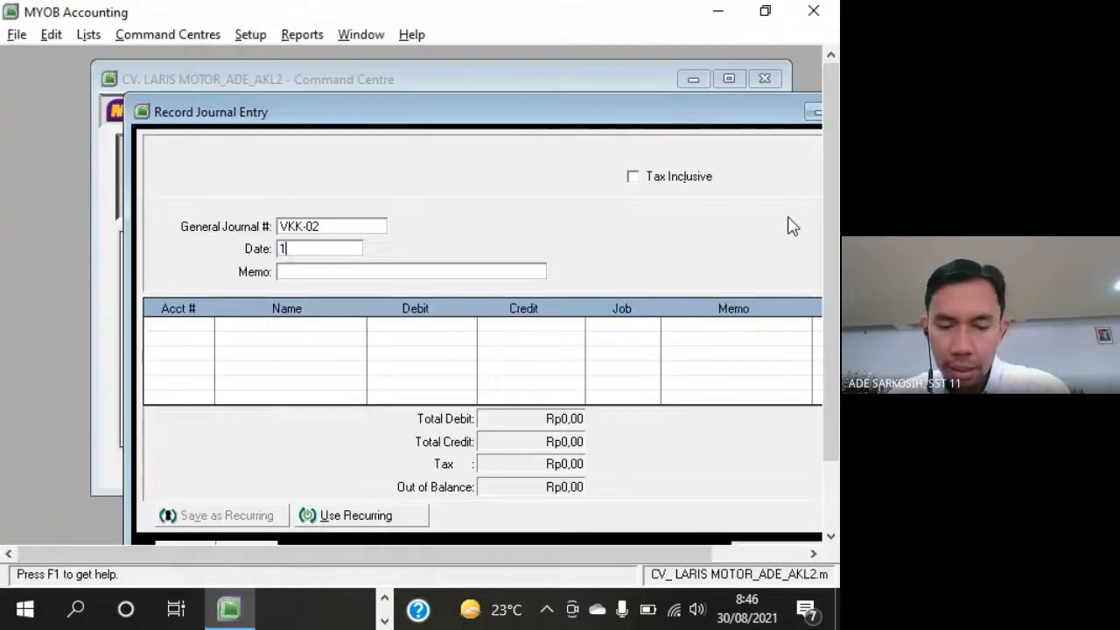
pyautogui.write('2/12/12')
pyautogui.press('Tab')
pyautogui.hotkey('alt', 'Tab')
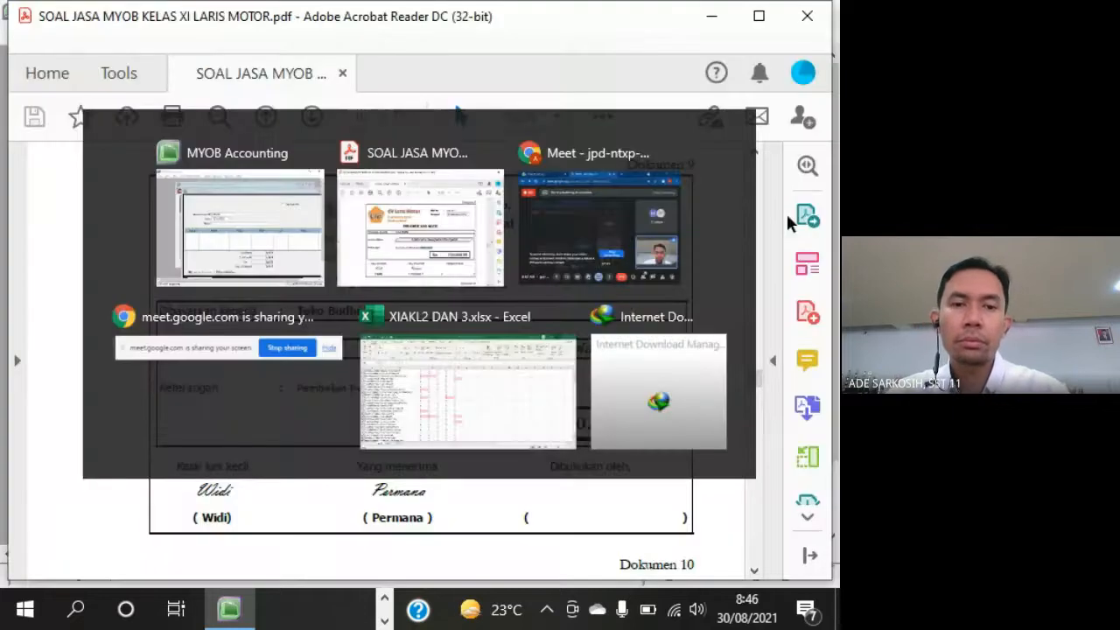
pyautogui.moveTo(297, 388); pyautogui.dragTo(480, 388)
pyautogui.hotkey('ctrl', 'c')
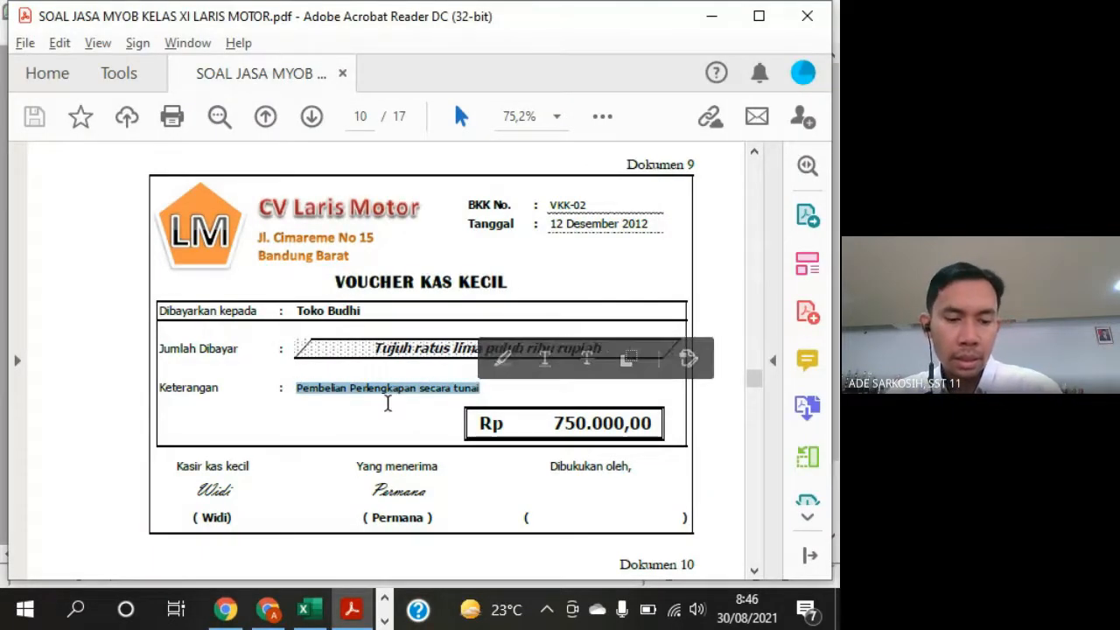
pyautogui.hotkey('alt', 'Tab')
pyautogui.hotkey('ctrl', 'v')
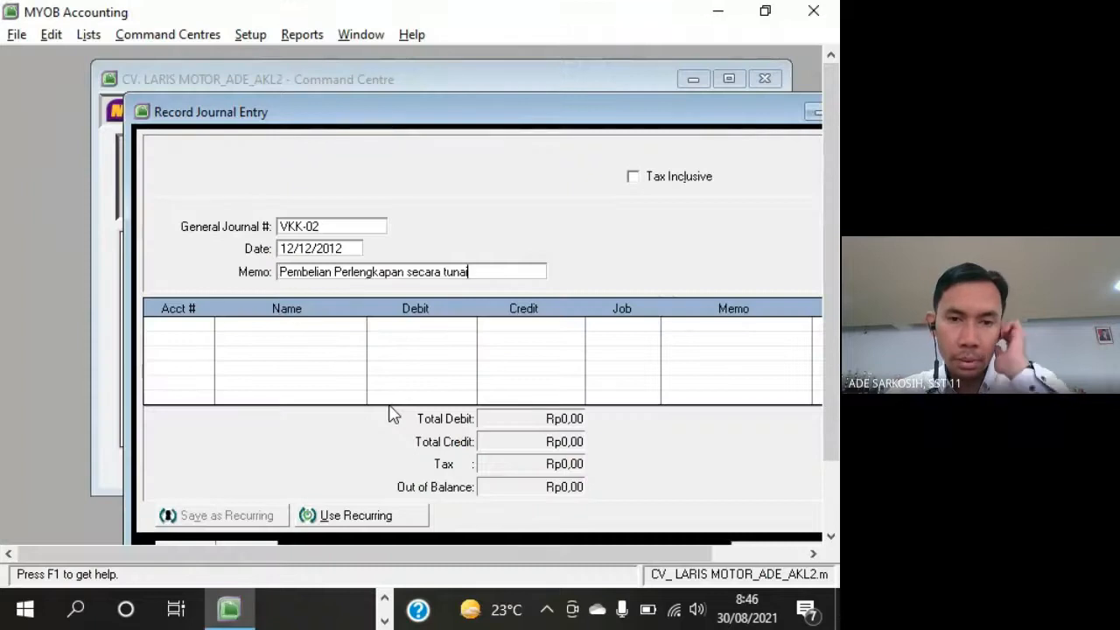
# Check the voucher amount in the PDF and debit account 1-1500 Office Supplies with Rp750.000,00
pyautogui.click(210, 330)
pyautogui.click(210, 330)
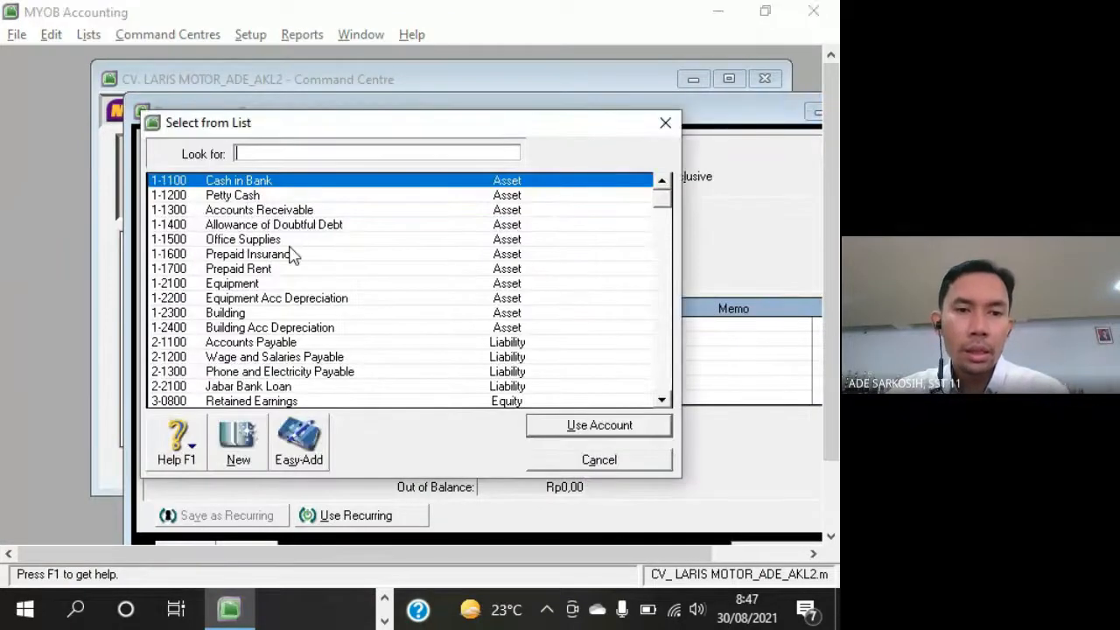
pyautogui.doubleClick(249, 240)
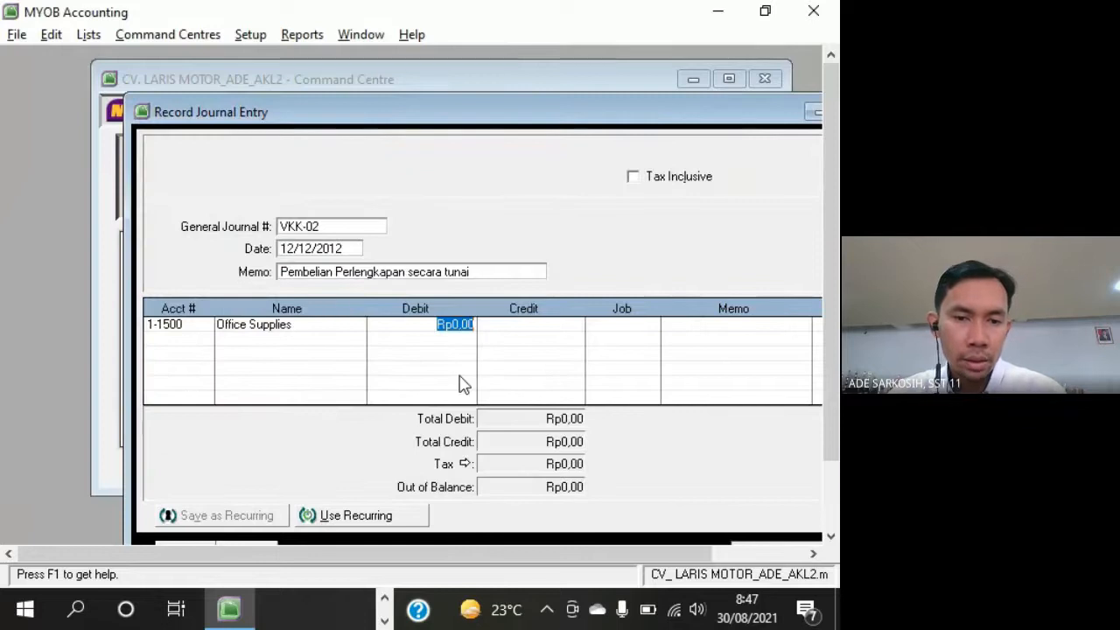
pyautogui.hotkey('alt', 'Tab')
pyautogui.hotkey('alt', 'Tab')
pyautogui.write('75')
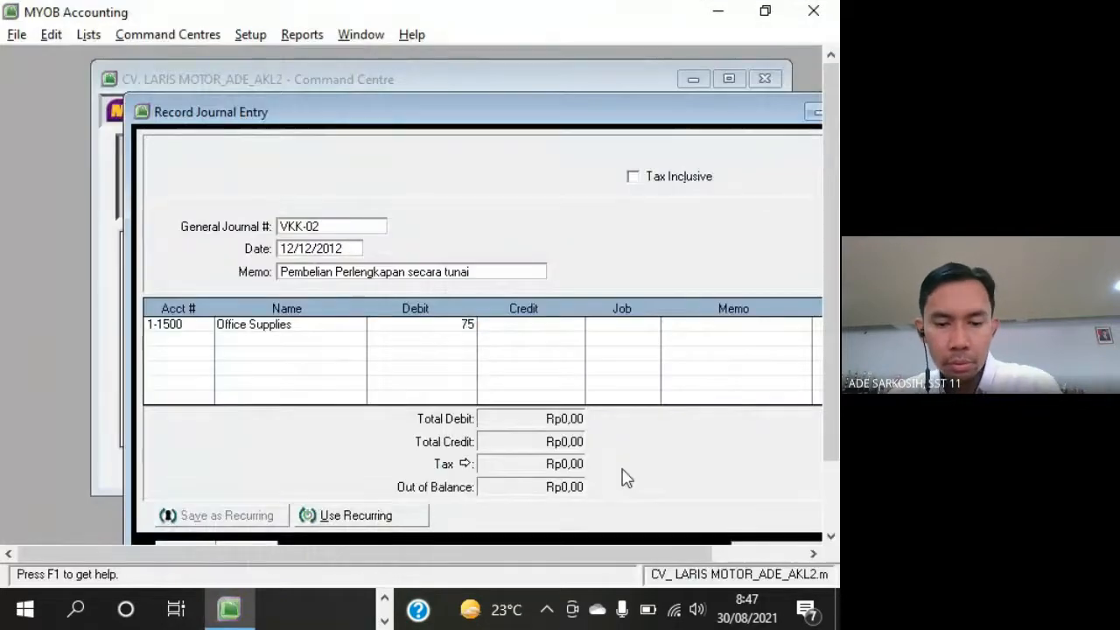
pyautogui.write('0000')
pyautogui.press('Return')
# Add account 1-1200 Petty Cash on the second line with a credit of Rp750.000,00
pyautogui.press('Return')
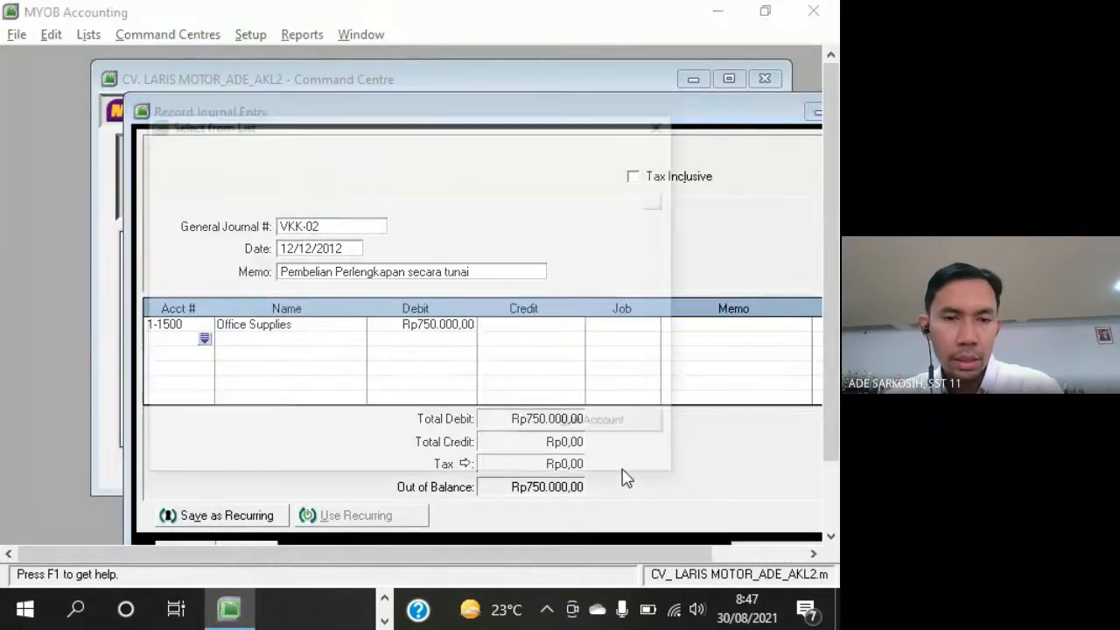
pyautogui.press('Down')
pyautogui.press('Down')
pyautogui.press('Return')
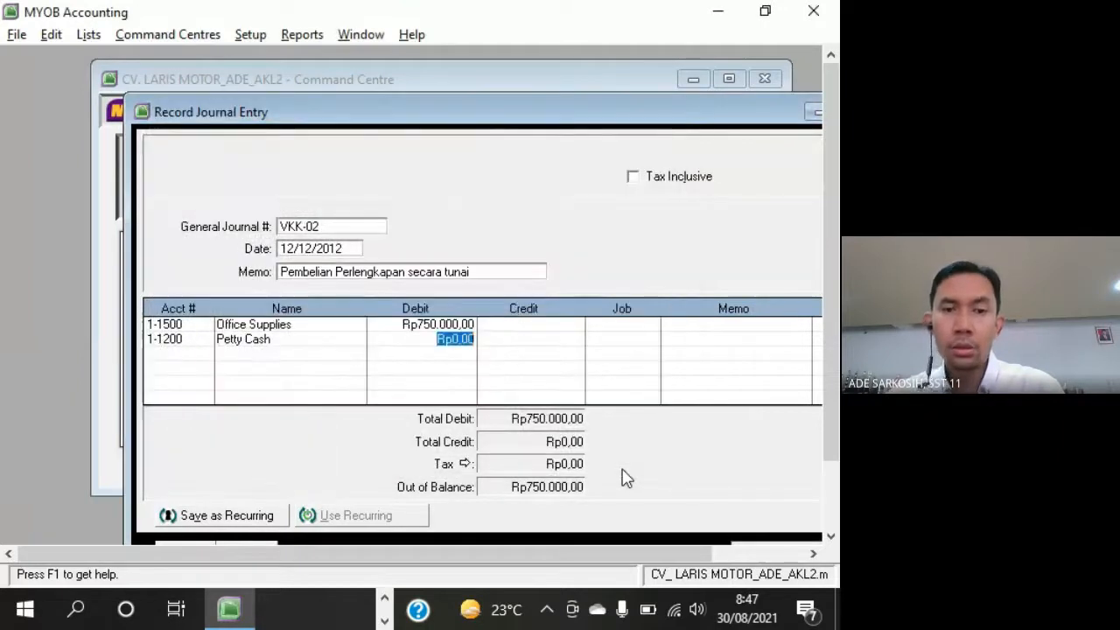
pyautogui.press('Tab')
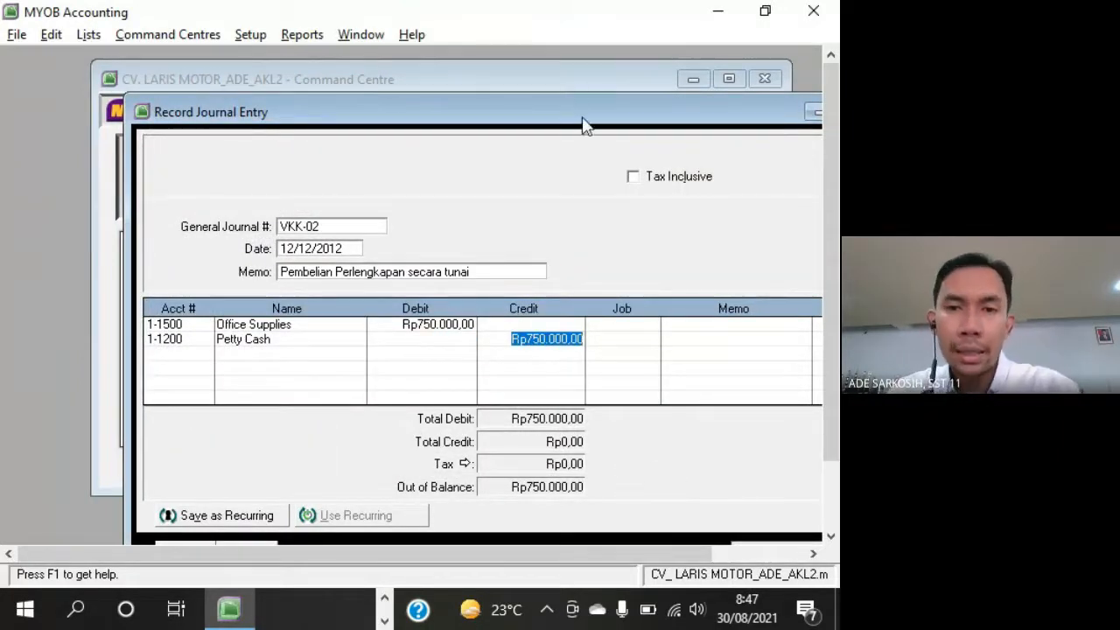
# Reposition the journal entry window so that the complete form fits on screen
pyautogui.moveTo(588, 120); pyautogui.dragTo(528, 95)
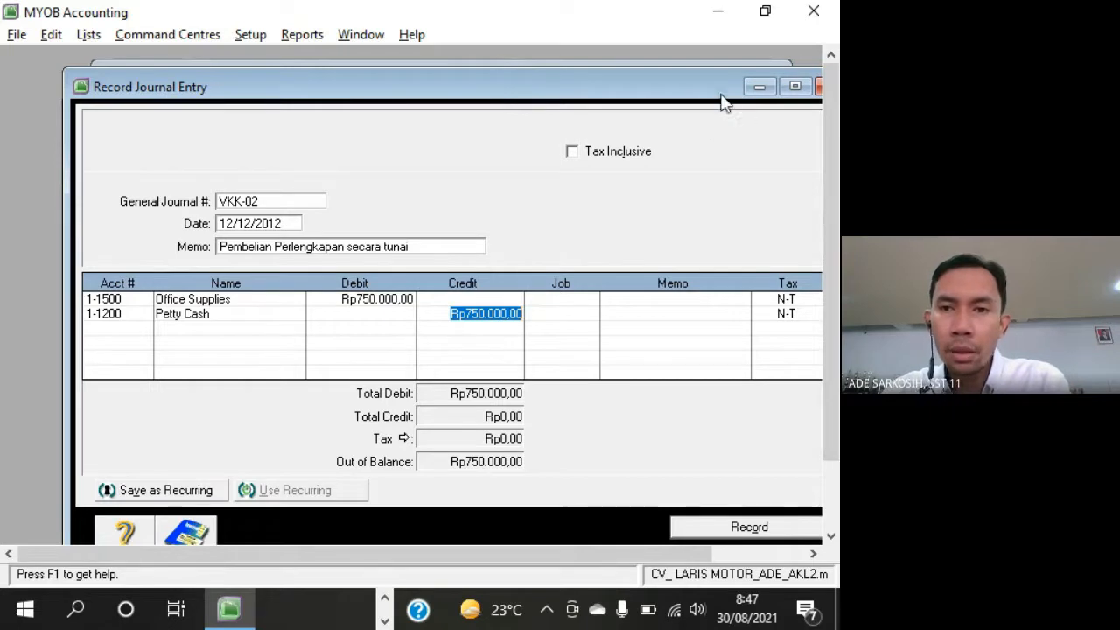
pyautogui.moveTo(704, 98); pyautogui.dragTo(657, 79)
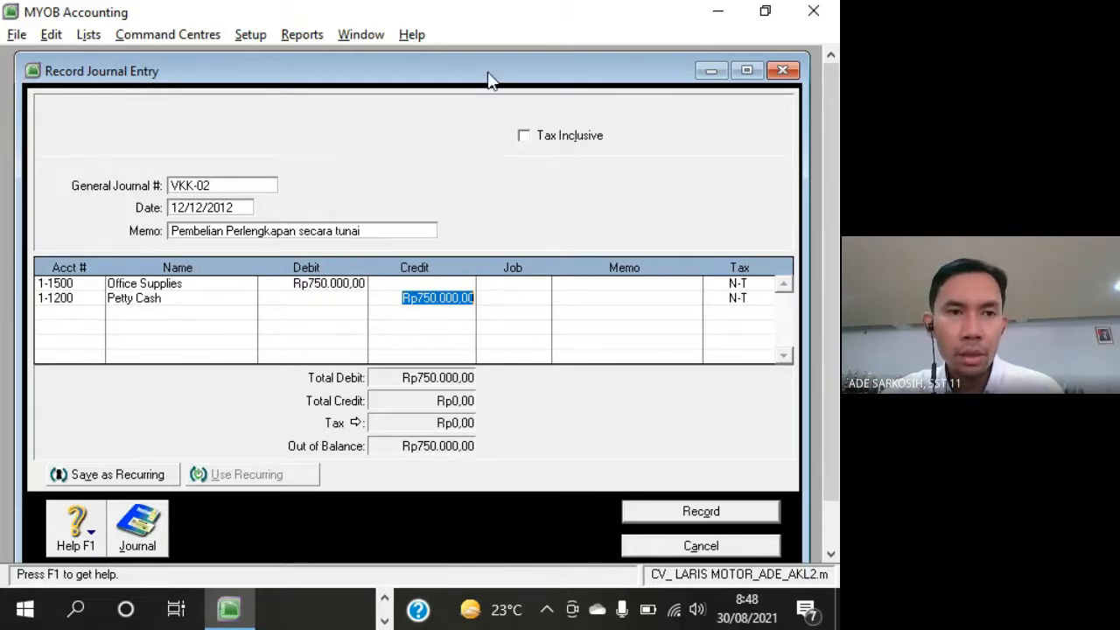
pyautogui.moveTo(487, 73); pyautogui.dragTo(490, 67)
pyautogui.moveTo(492, 77); pyautogui.dragTo(488, 92)
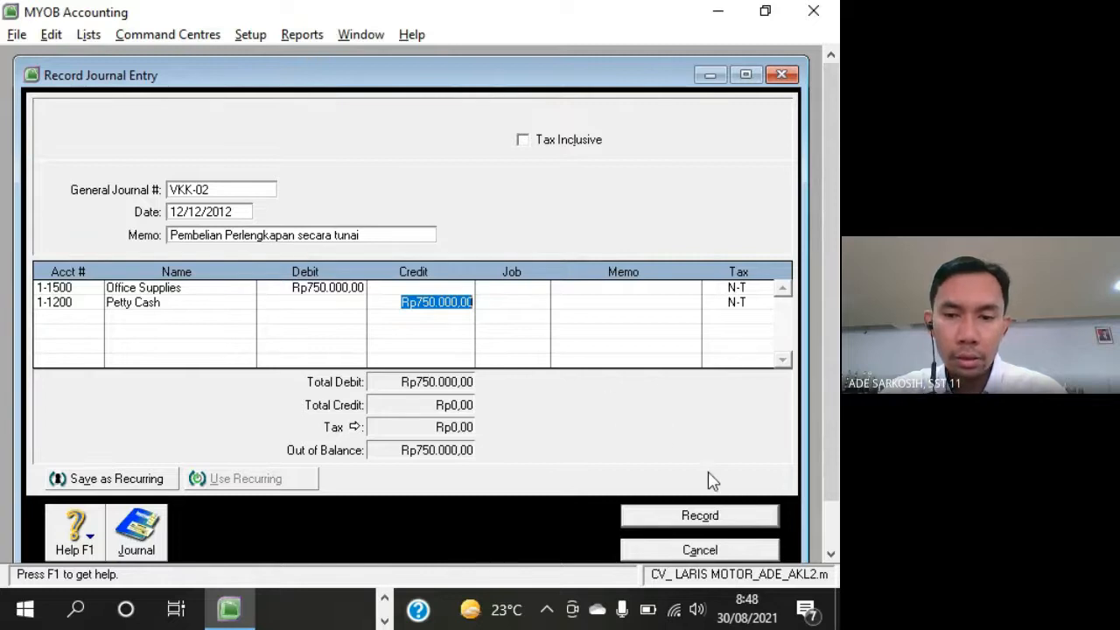
# Record the VKK-02 journal entry and close the journal form
pyautogui.click(764, 519)
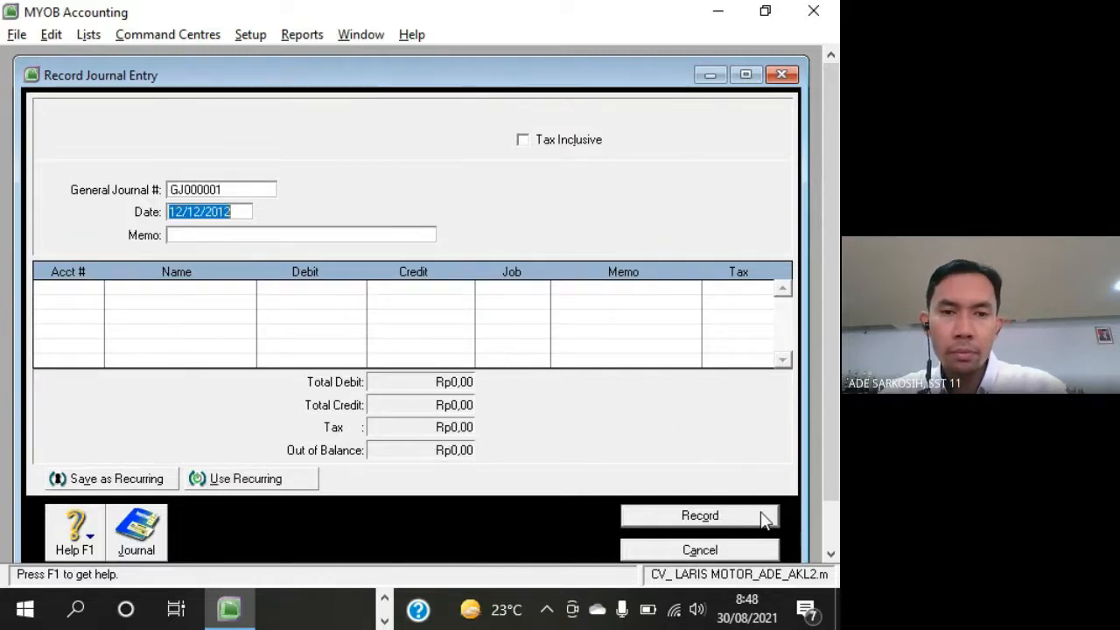
pyautogui.click(771, 550)
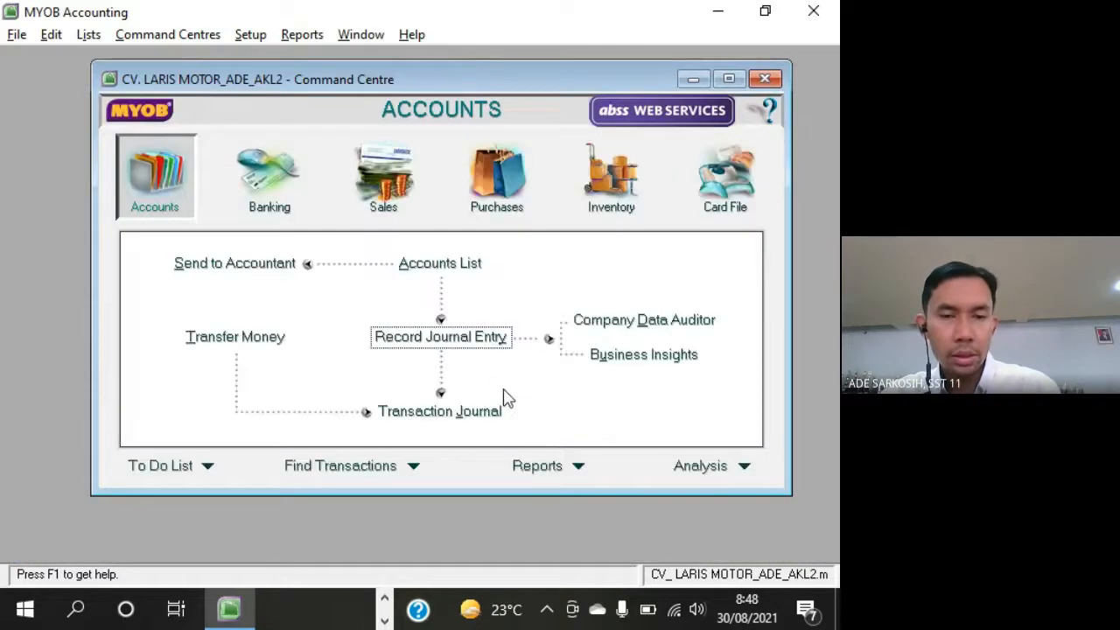
# Switch to the exercise PDF and examine the buyer and item lines of the Dokumen 10 invoice from PT Multi Jaya
pyautogui.hotkey('alt', 'Tab')
pyautogui.scroll(-3, 648, 378)
pyautogui.scroll(-3, 649, 378)
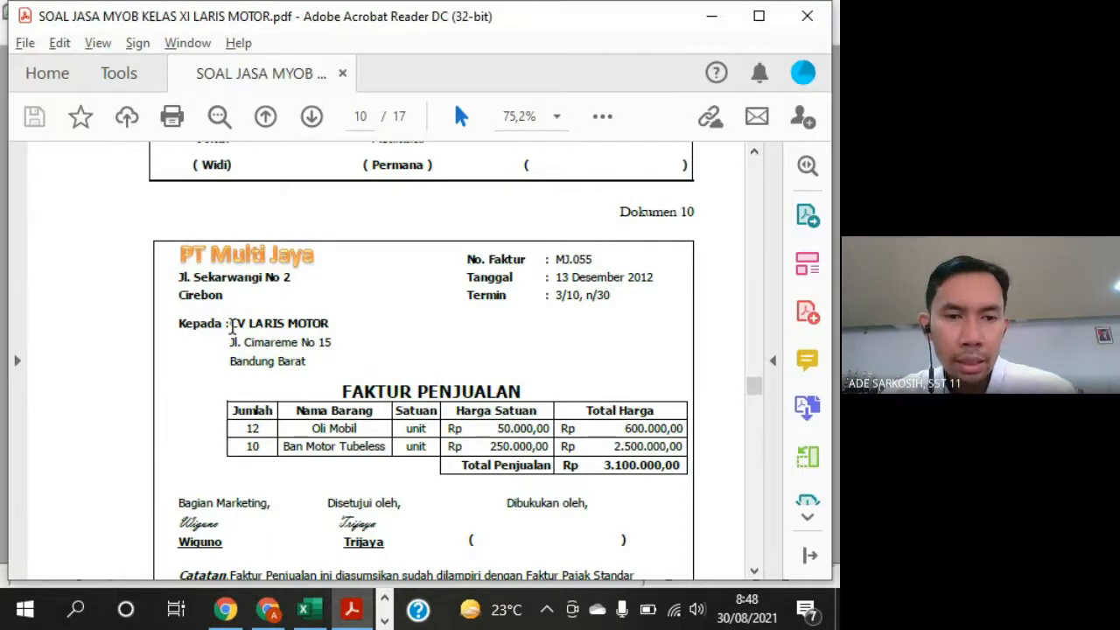
pyautogui.moveTo(232, 323); pyautogui.dragTo(332, 343)
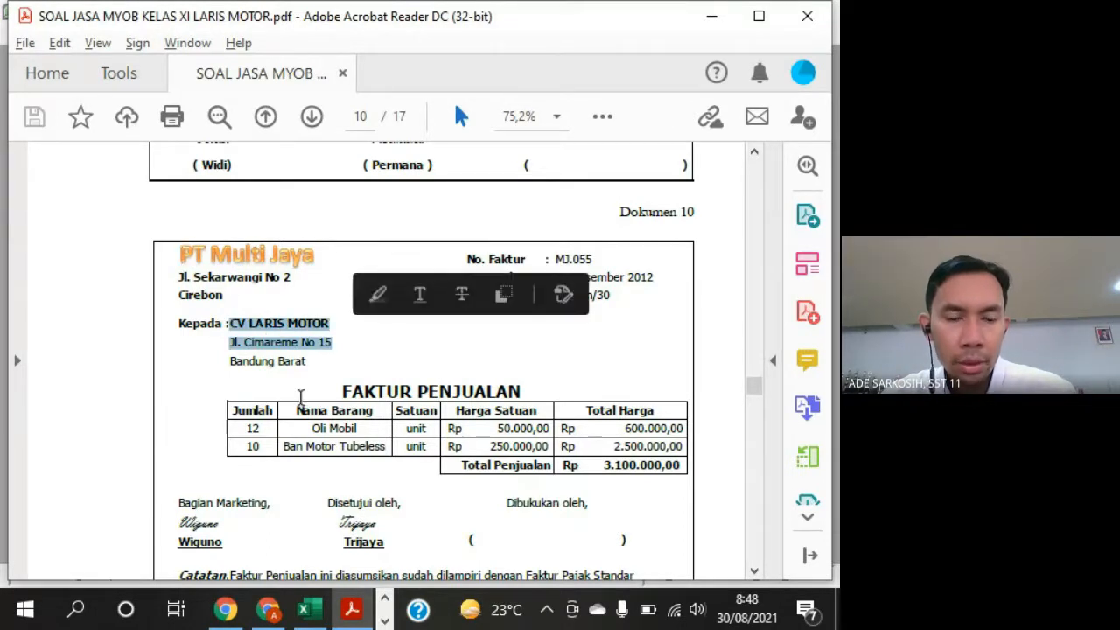
pyautogui.moveTo(311, 428); pyautogui.dragTo(357, 428)
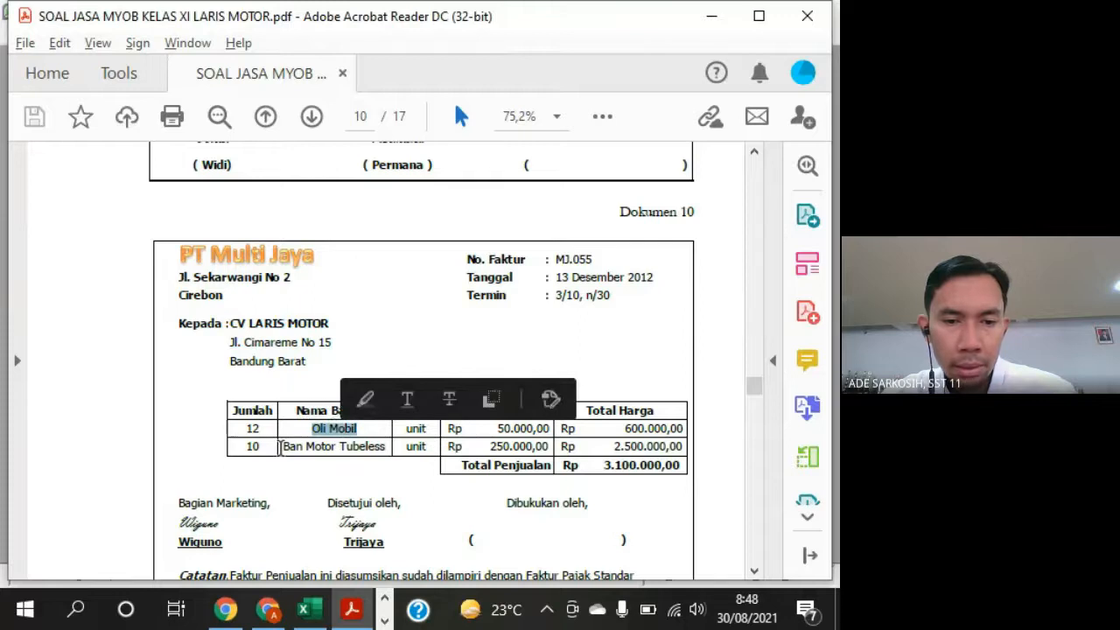
pyautogui.moveTo(279, 447); pyautogui.dragTo(387, 449)
pyautogui.click(600, 351)
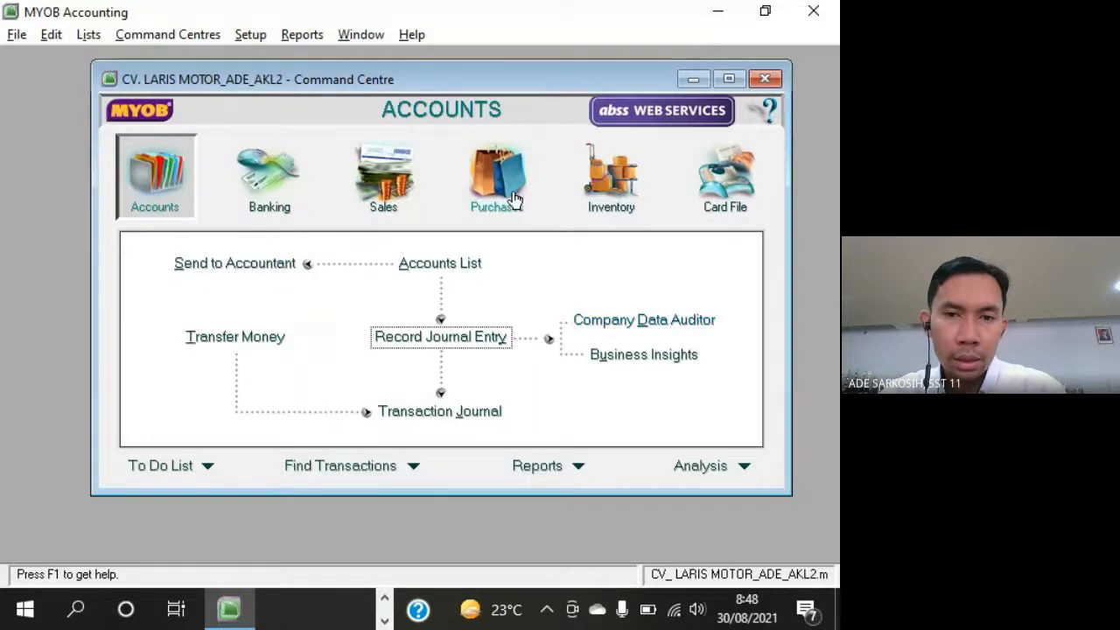
# Switch back to MYOB and start a new purchase bill with PT Multi Jaya as the supplier
pyautogui.click(503, 188)
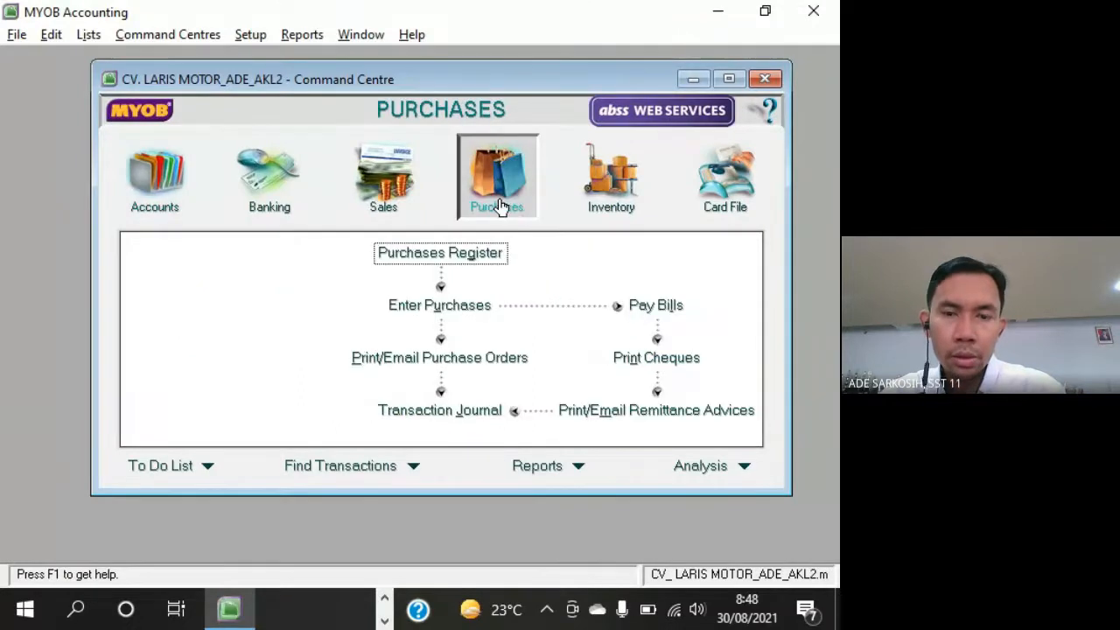
pyautogui.click(469, 315)
pyautogui.moveTo(618, 118); pyautogui.dragTo(497, 71)
pyautogui.hotkey('alt', 'Tab')
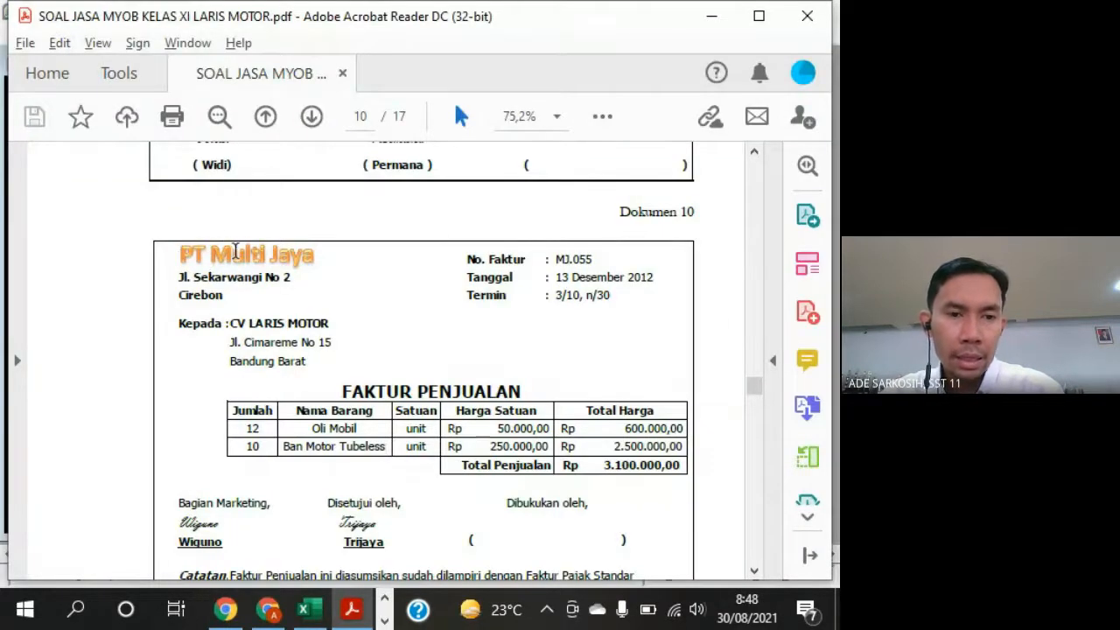
pyautogui.hotkey('alt', 'Tab')
pyautogui.click(349, 119)
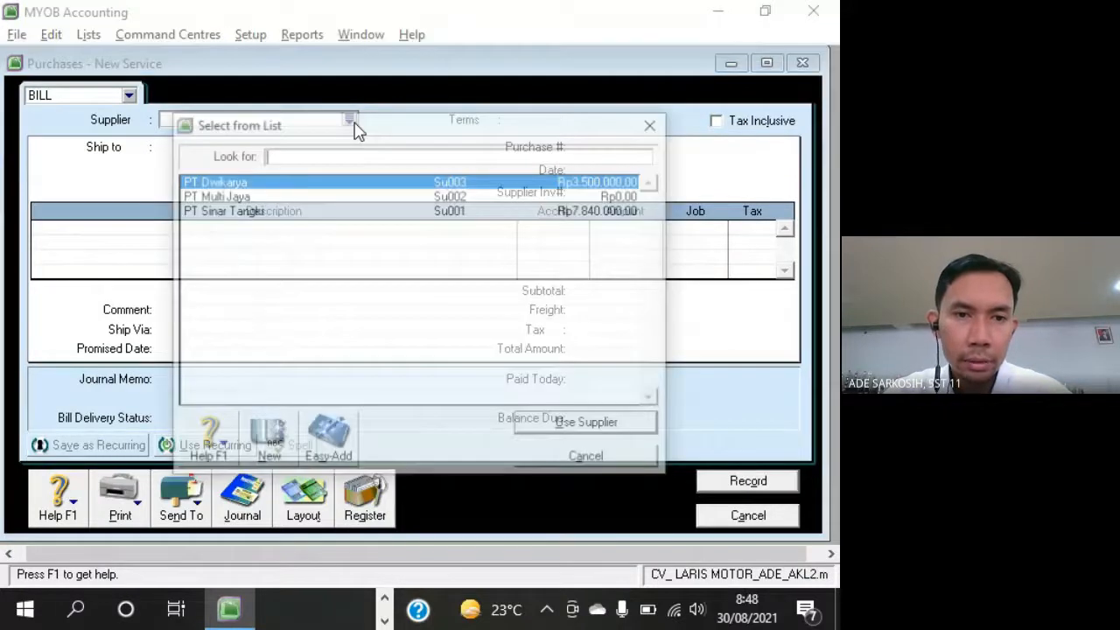
pyautogui.click(260, 198)
pyautogui.doubleClick(260, 198)
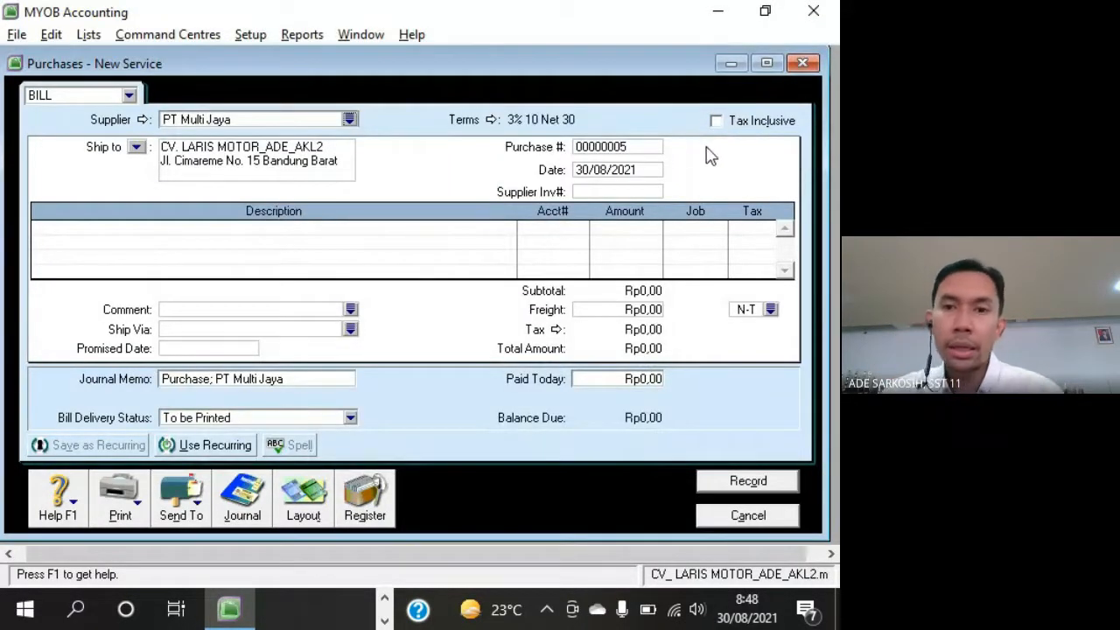
# Check the invoice's terms and date in the PDF and date the purchase bill 13/12/2012
pyautogui.hotkey('alt', 'Tab')
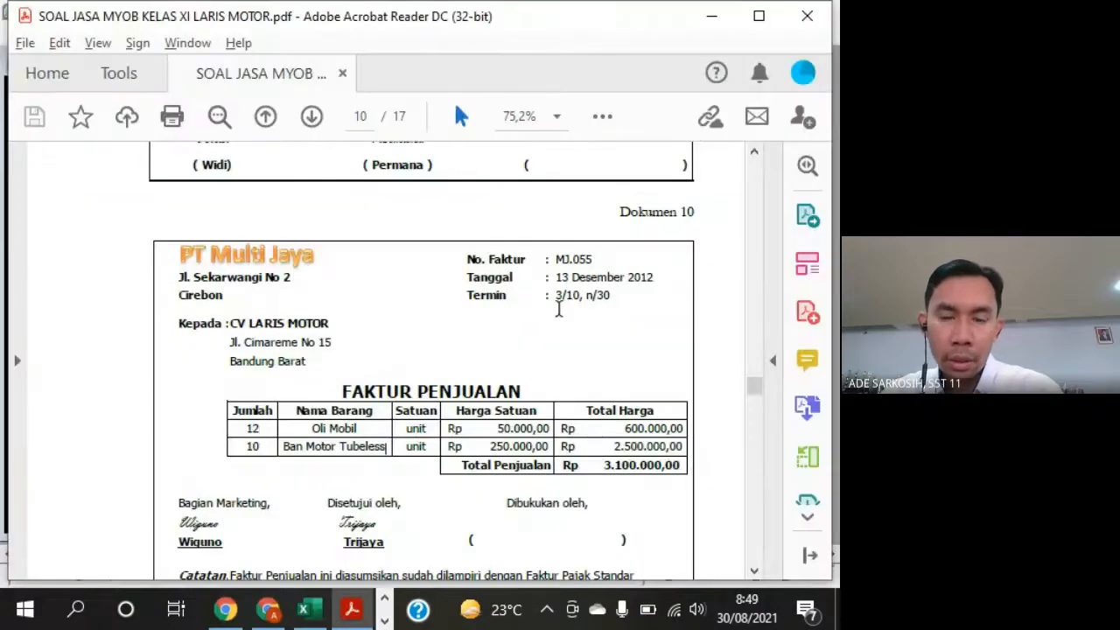
pyautogui.hotkey('alt', 'Tab')
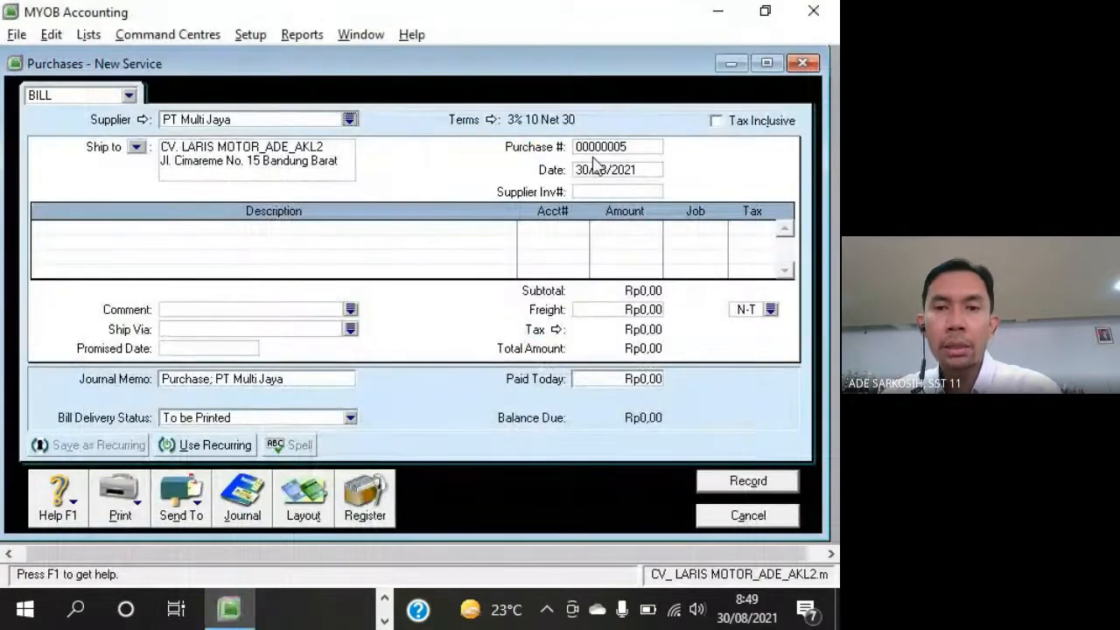
pyautogui.click(609, 175)
pyautogui.hotkey('alt', 'Tab')
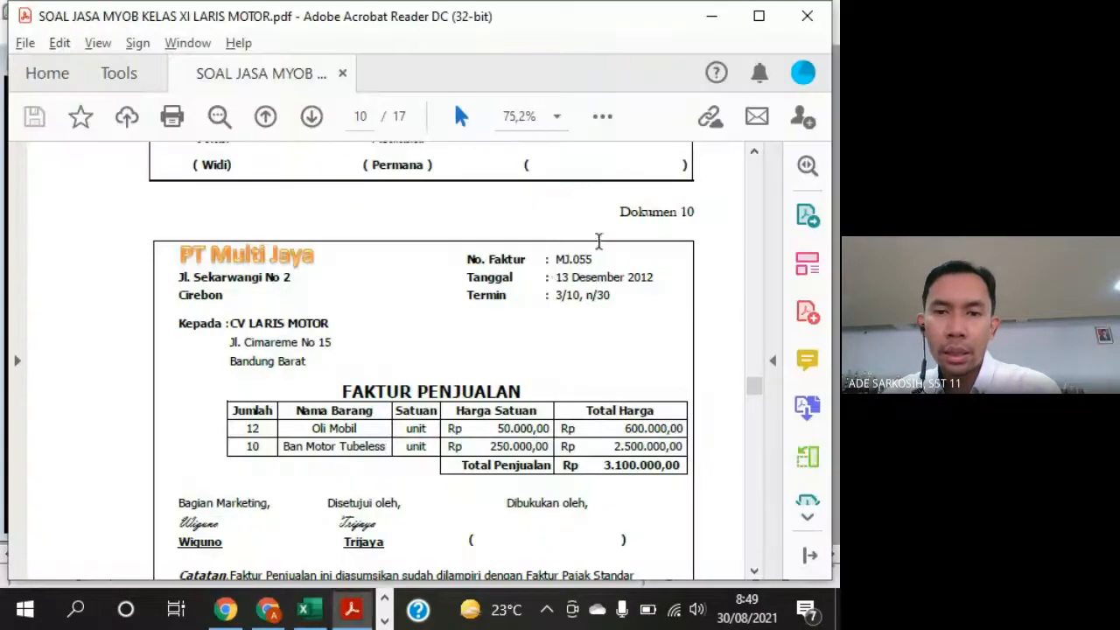
pyautogui.hotkey('alt', 'Tab')
pyautogui.write('1')
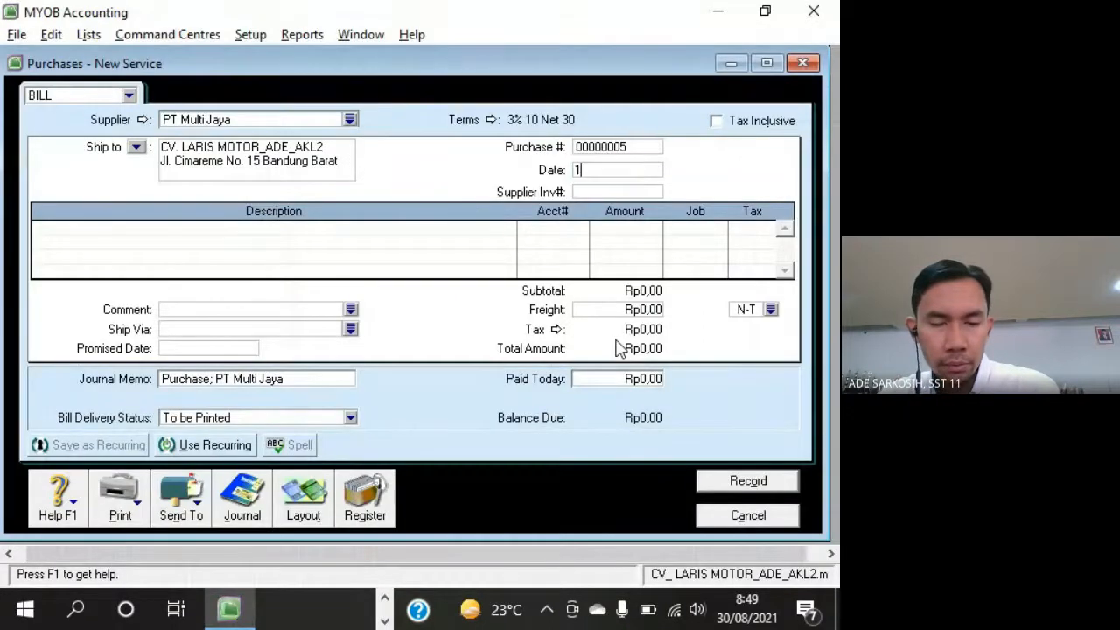
pyautogui.write('3/12/2012')
pyautogui.press('Tab')
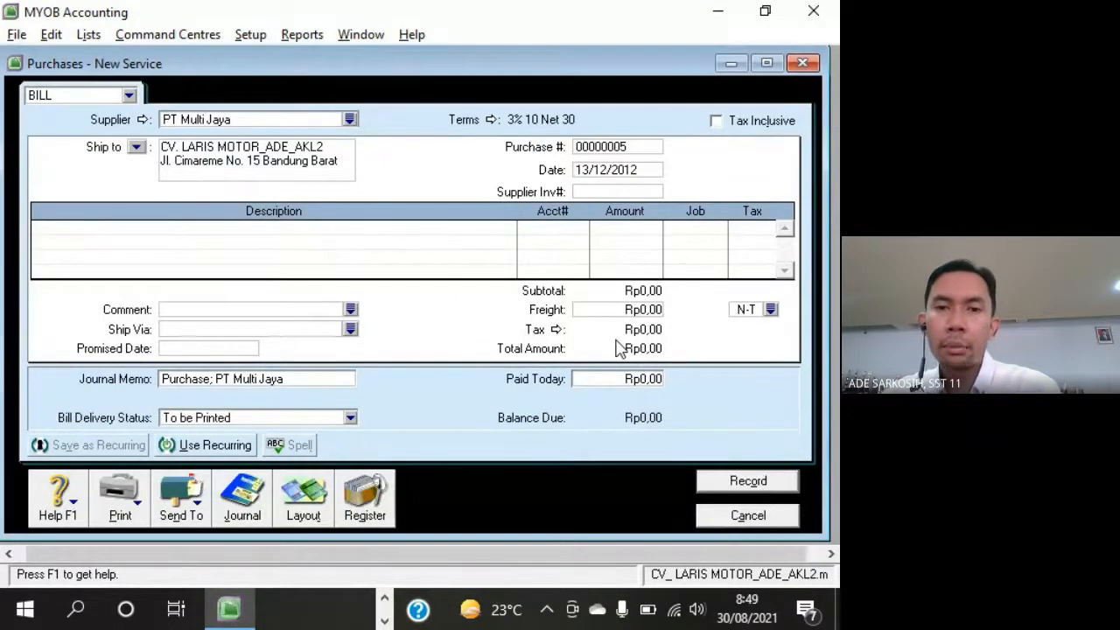
# Copy invoice number MJ.055 from the PDF into the bill's supplier invoice number and reposition the purchase window
pyautogui.hotkey('alt', 'Tab')
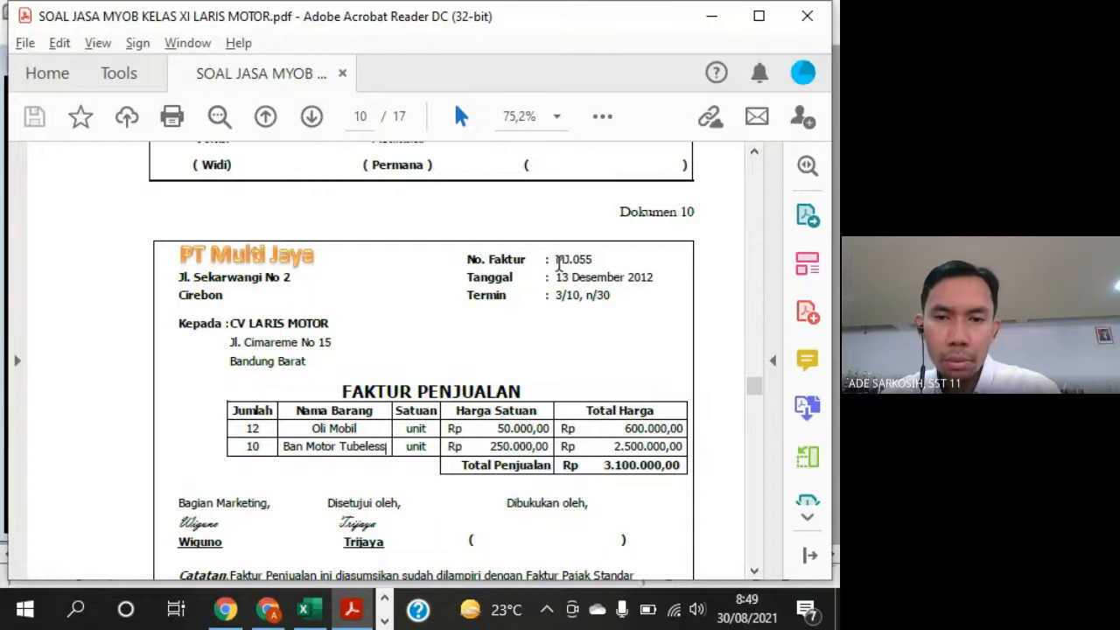
pyautogui.moveTo(555, 259); pyautogui.dragTo(595, 260)
pyautogui.hotkey('ctrl', 'c')
pyautogui.hotkey('alt', 'Tab')
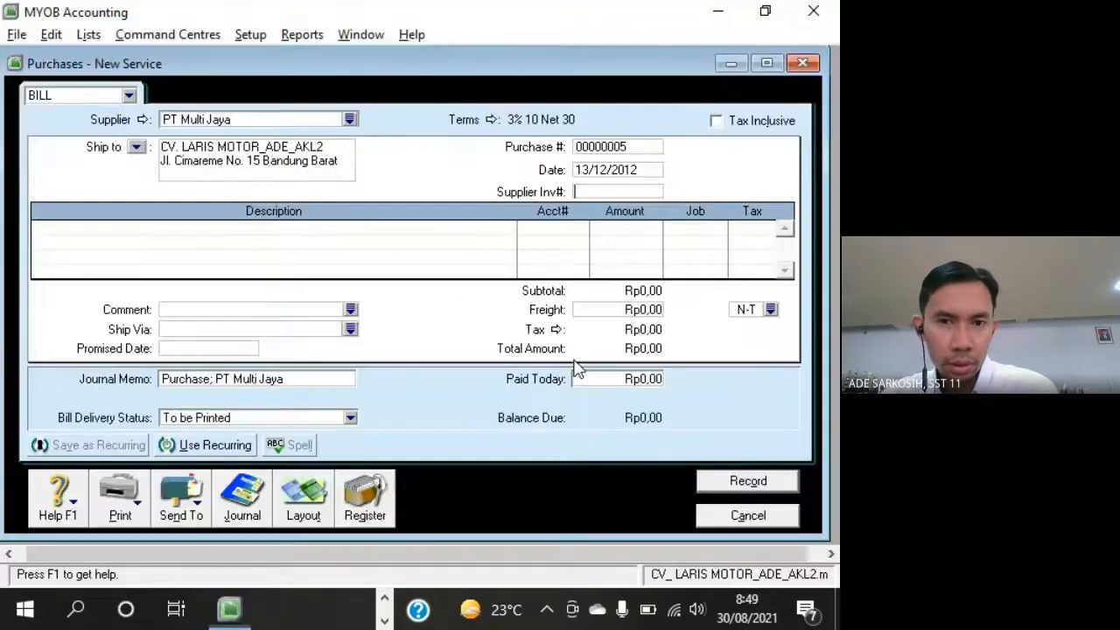
pyautogui.hotkey('ctrl', 'v')
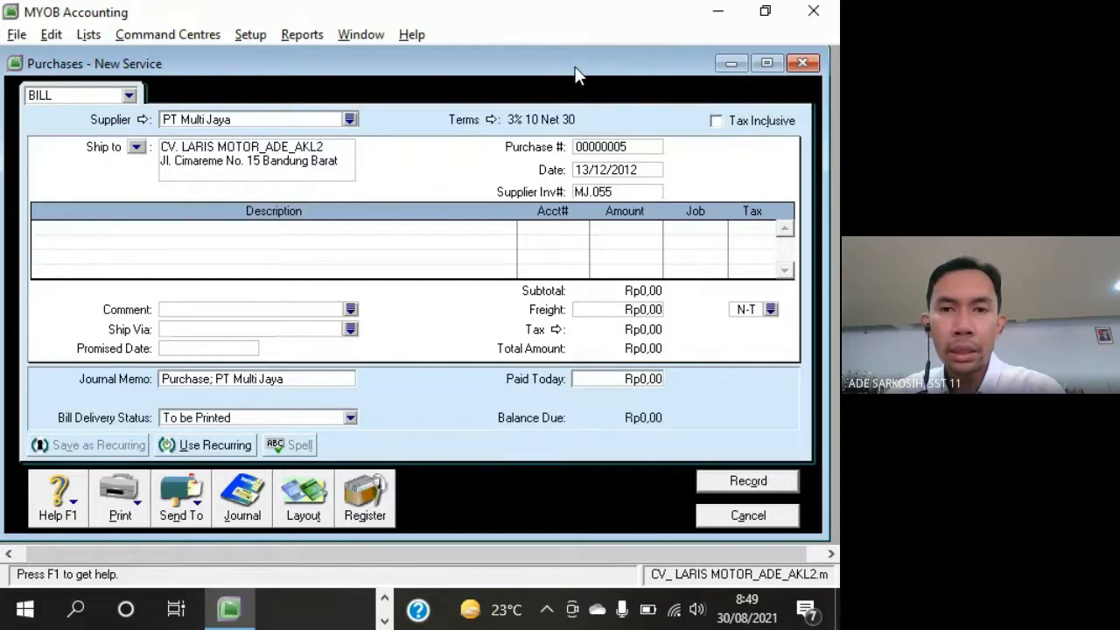
pyautogui.moveTo(576, 75); pyautogui.dragTo(585, 89)
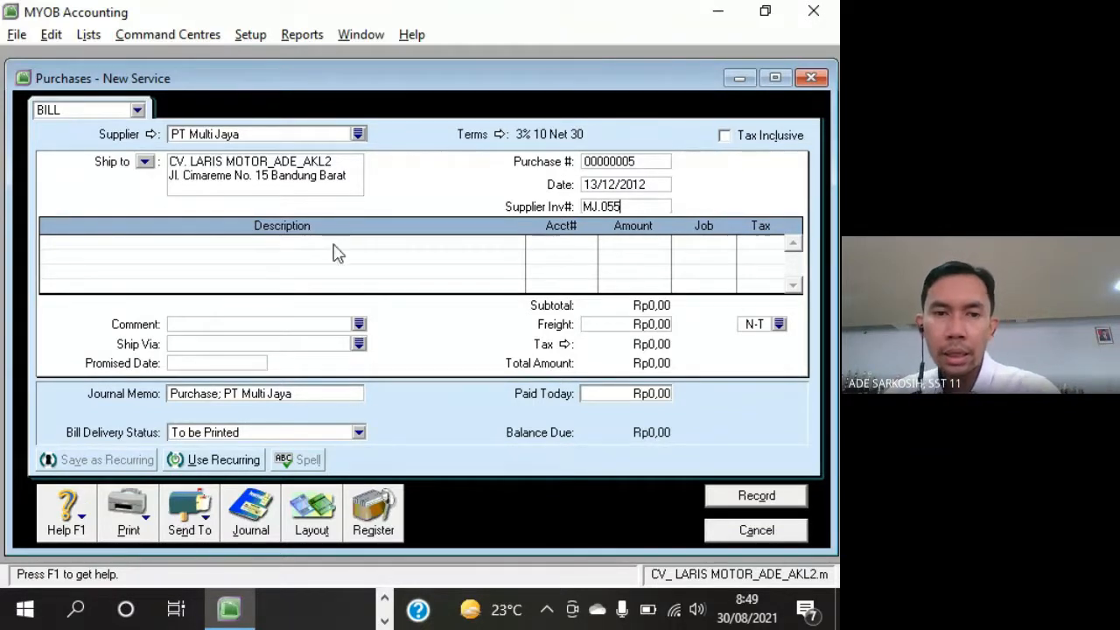
# Describe the first bill line as "Oli Mobil, Ban Motor Tubeless", following the item names in the PDF invoice
pyautogui.click(302, 246)
pyautogui.hotkey('alt', 'Tab')
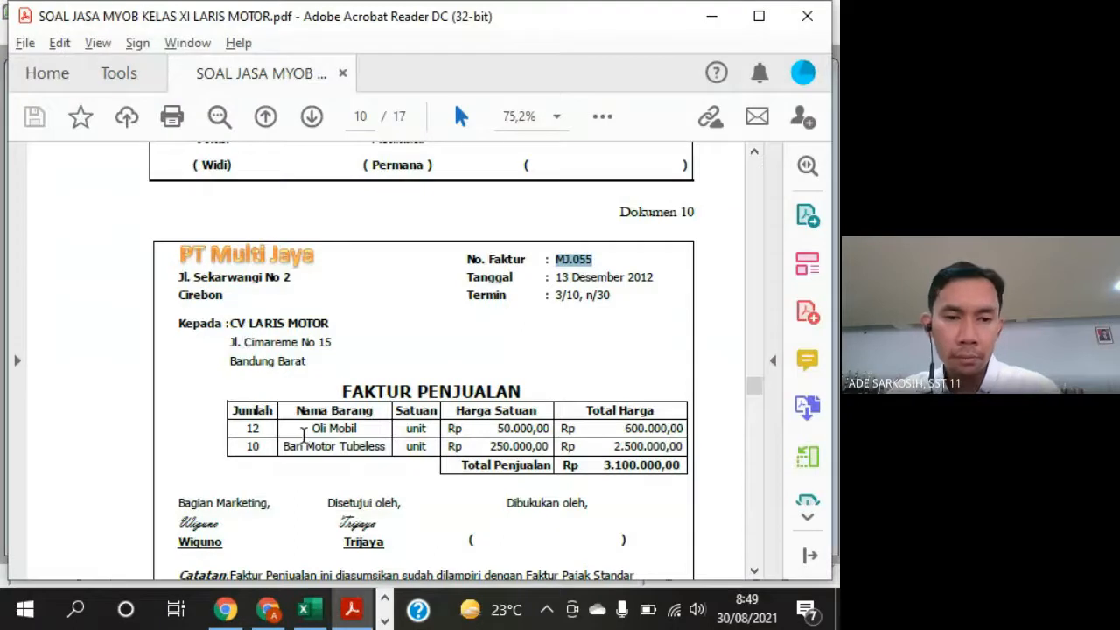
pyautogui.moveTo(305, 439); pyautogui.dragTo(339, 433)
pyautogui.hotkey('alt', 'Tab')
pyautogui.write('O')
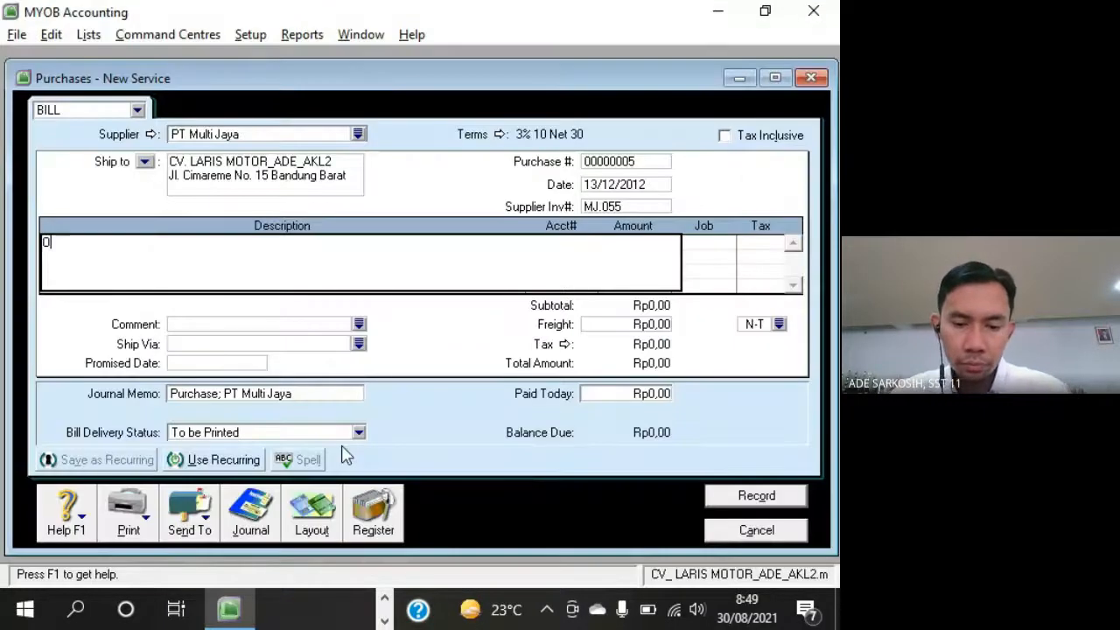
pyautogui.write('li Mobil,')
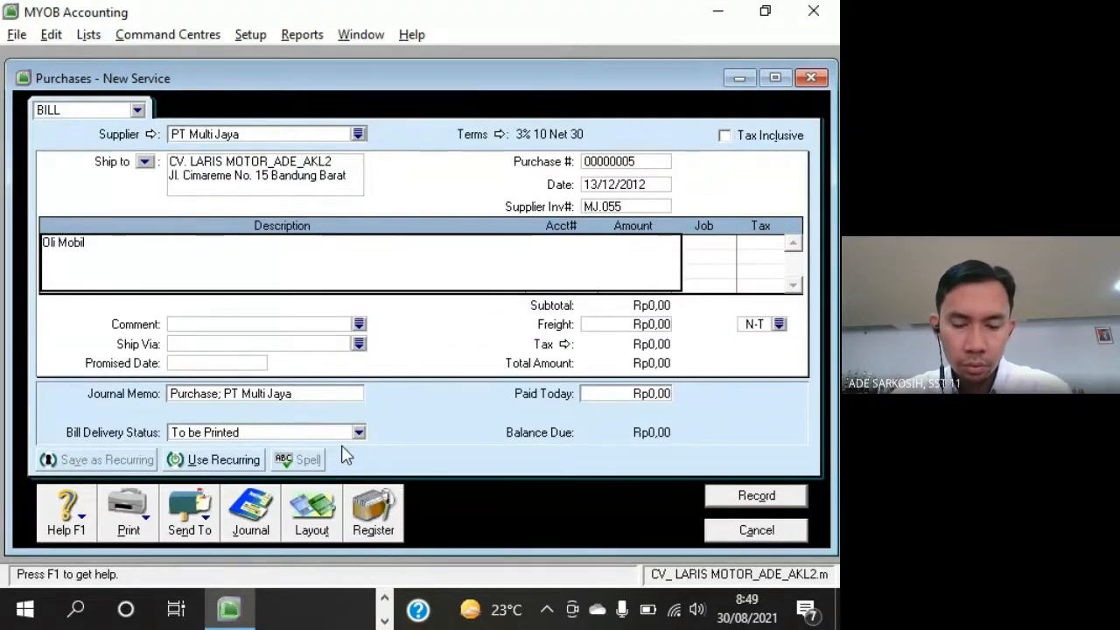
pyautogui.hotkey('alt', 'Tab')
pyautogui.hotkey('alt', 'Tab')
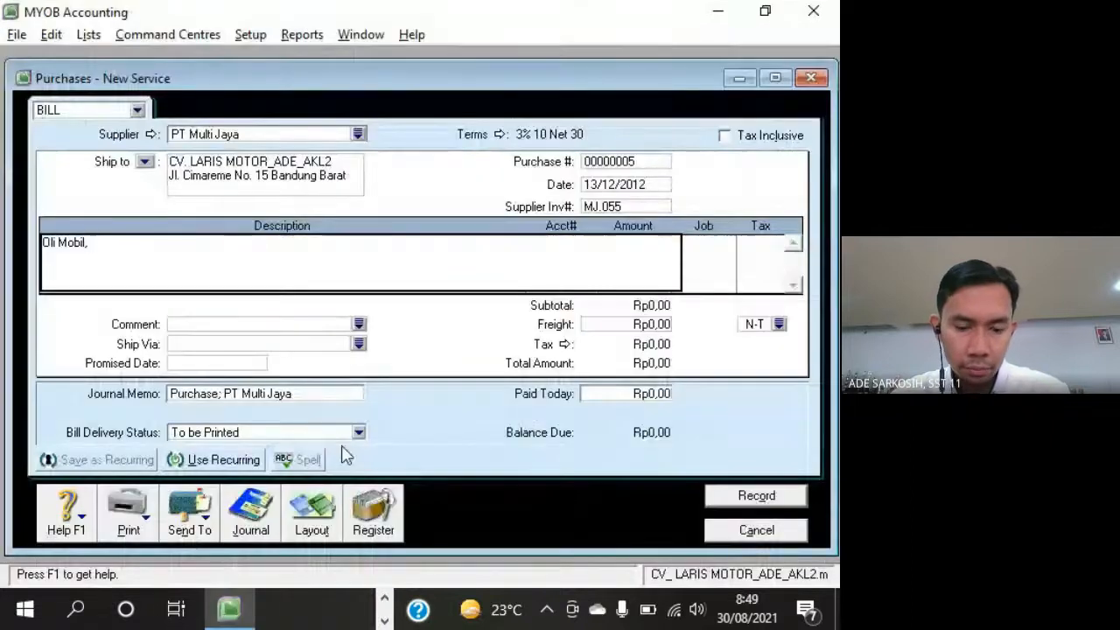
pyautogui.write('Ban Motor ')
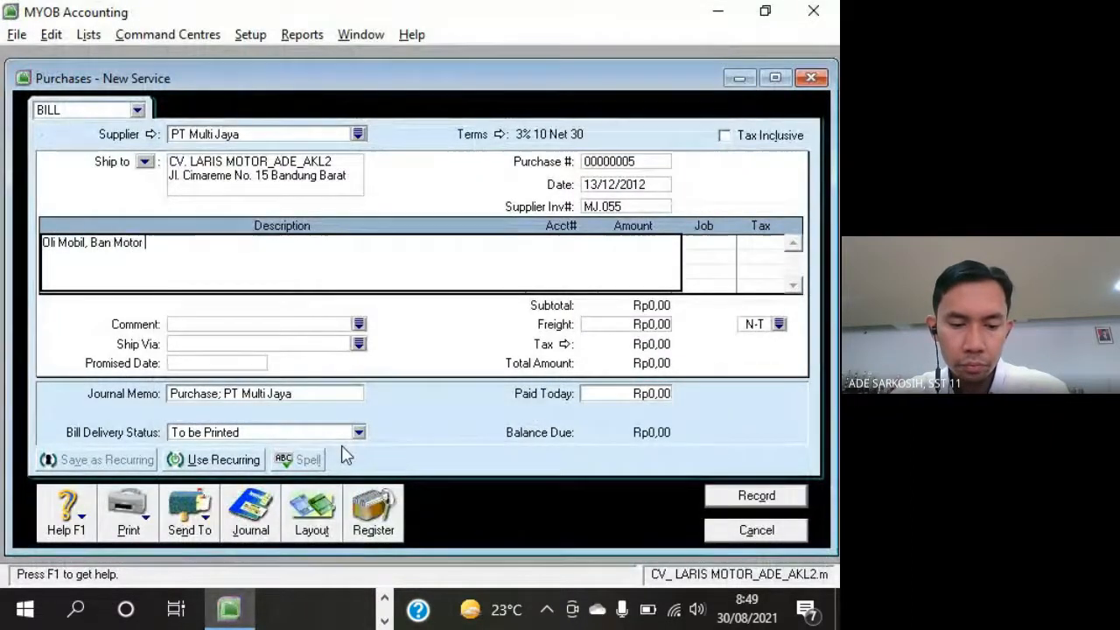
pyautogui.write('Tubule')
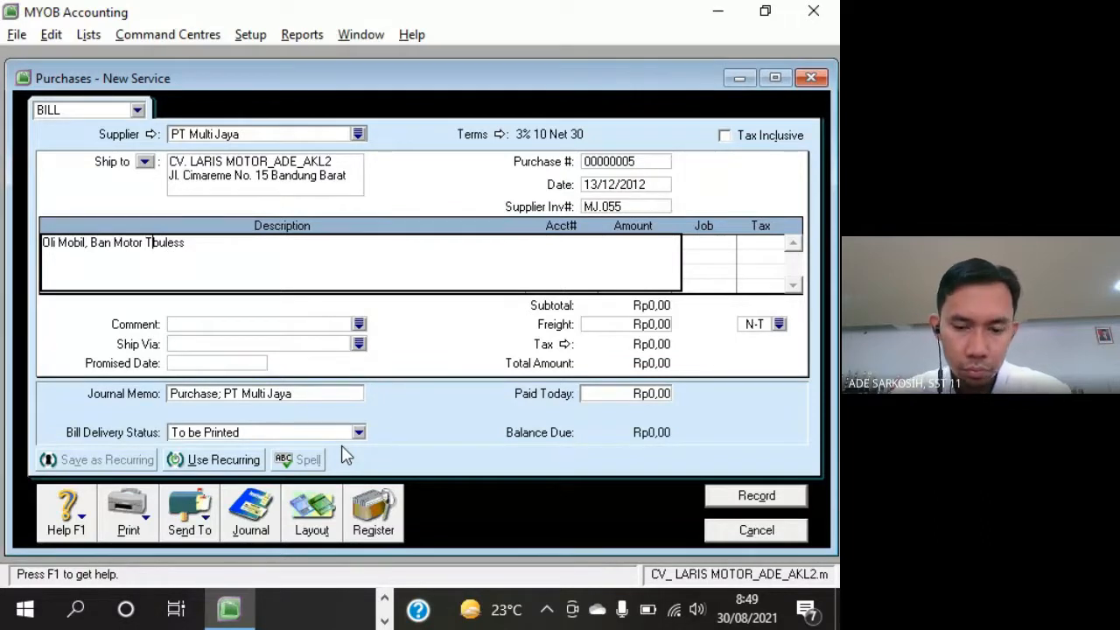
pyautogui.write('ss')
pyautogui.press('Left')
pyautogui.press('Left')
pyautogui.press('Left')
pyautogui.press('Left')
pyautogui.press('Left')
pyautogui.press('Left')
pyautogui.write('u')
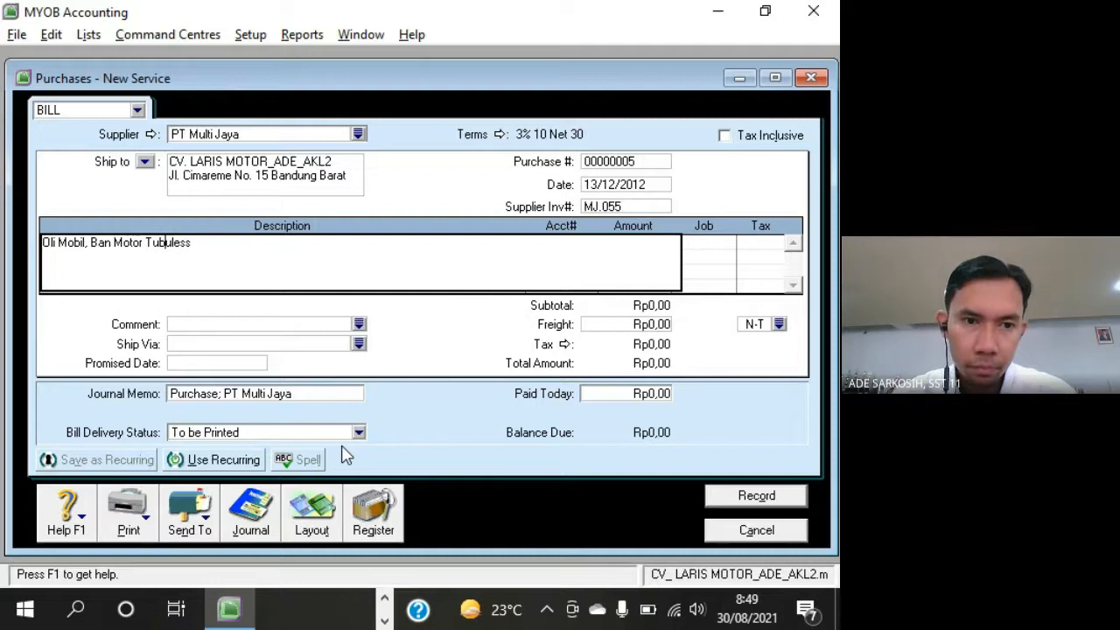
pyautogui.press('Delete')
pyautogui.write('e')
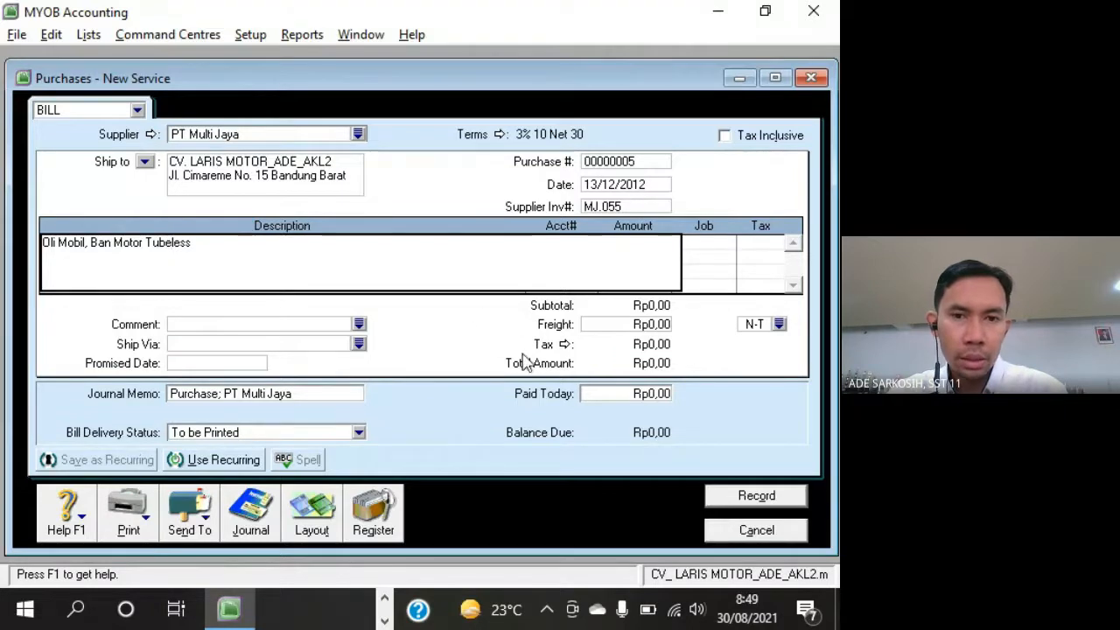
pyautogui.press('Tab')
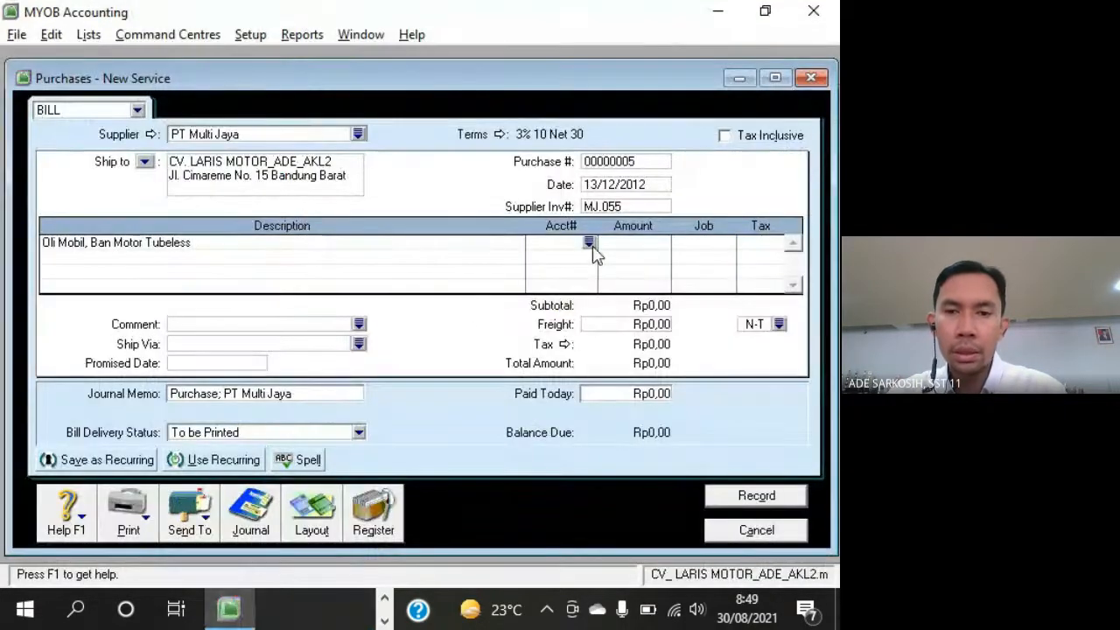
# Allocate the bill line to account 1-1500 Office Supplies and accept the account type notice
pyautogui.click(589, 242)
pyautogui.write('1')
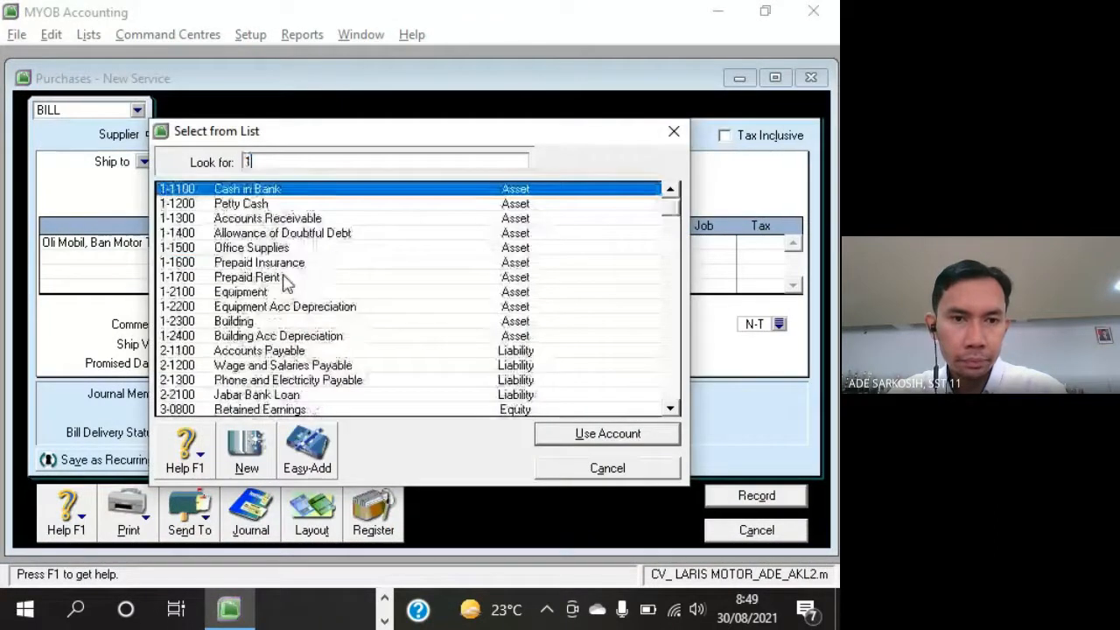
pyautogui.write('-1500')
pyautogui.press('Return')
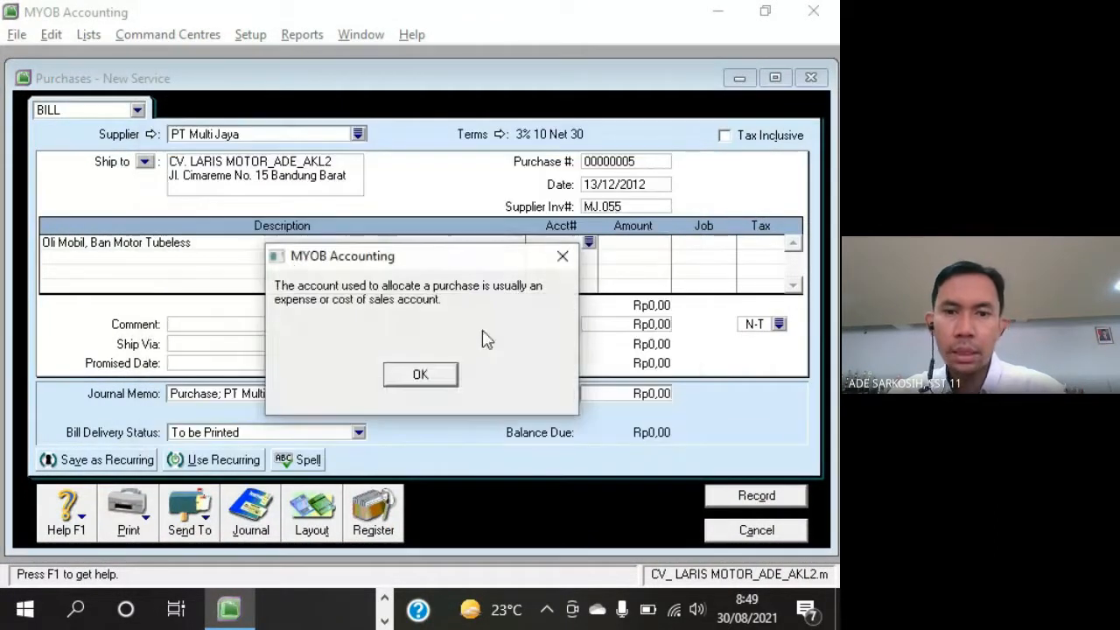
pyautogui.click(420, 374)
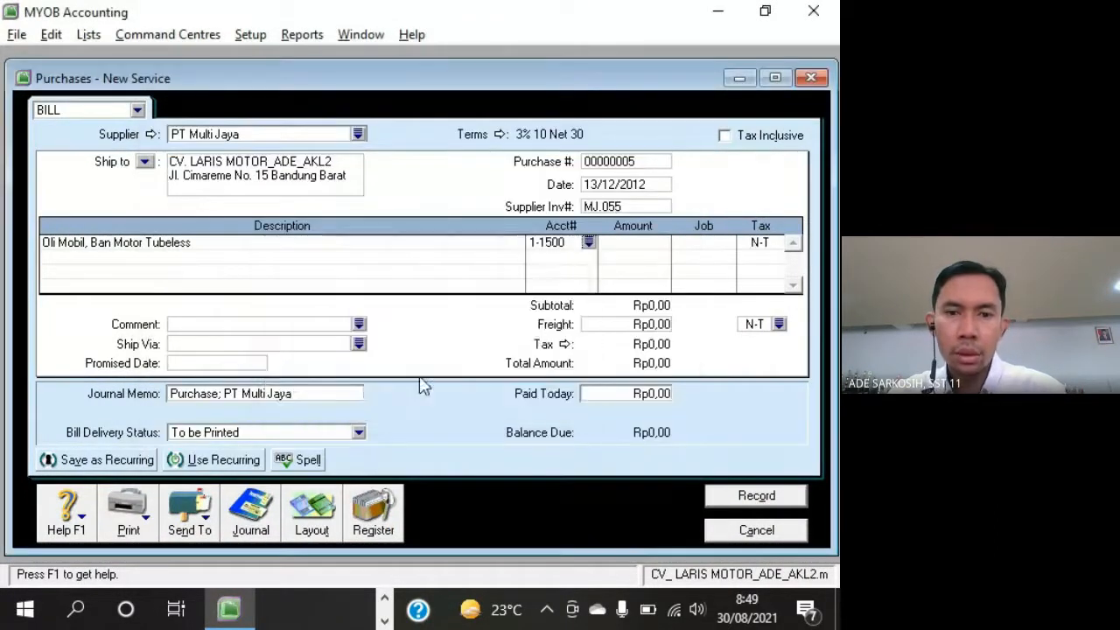
# Check the invoice total in the PDF and set the bill line's amount to Rp3.100.000,00
pyautogui.click(623, 248)
pyautogui.hotkey('alt', 'Tab')
pyautogui.moveTo(609, 469); pyautogui.dragTo(680, 466)
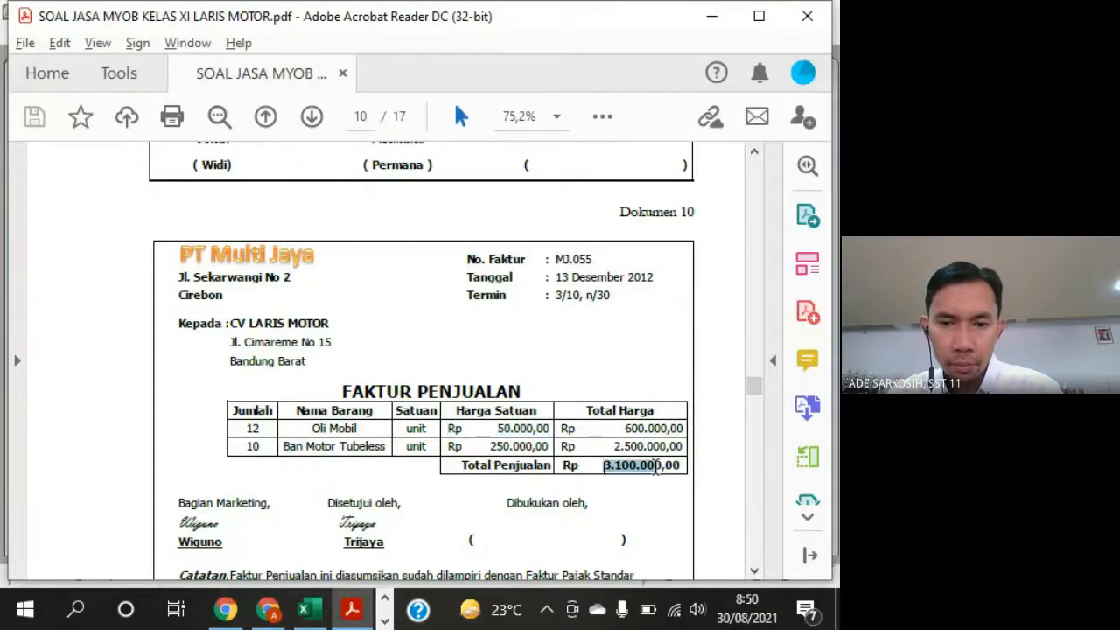
pyautogui.hotkey('alt', 'Tab')
pyautogui.write('310')
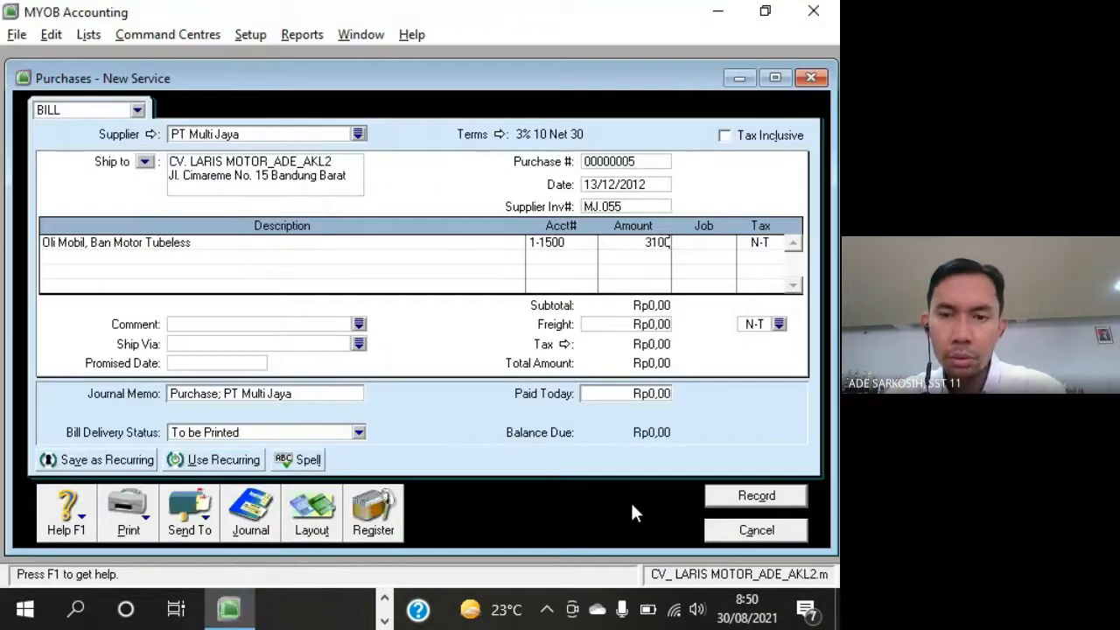
pyautogui.write('0000')
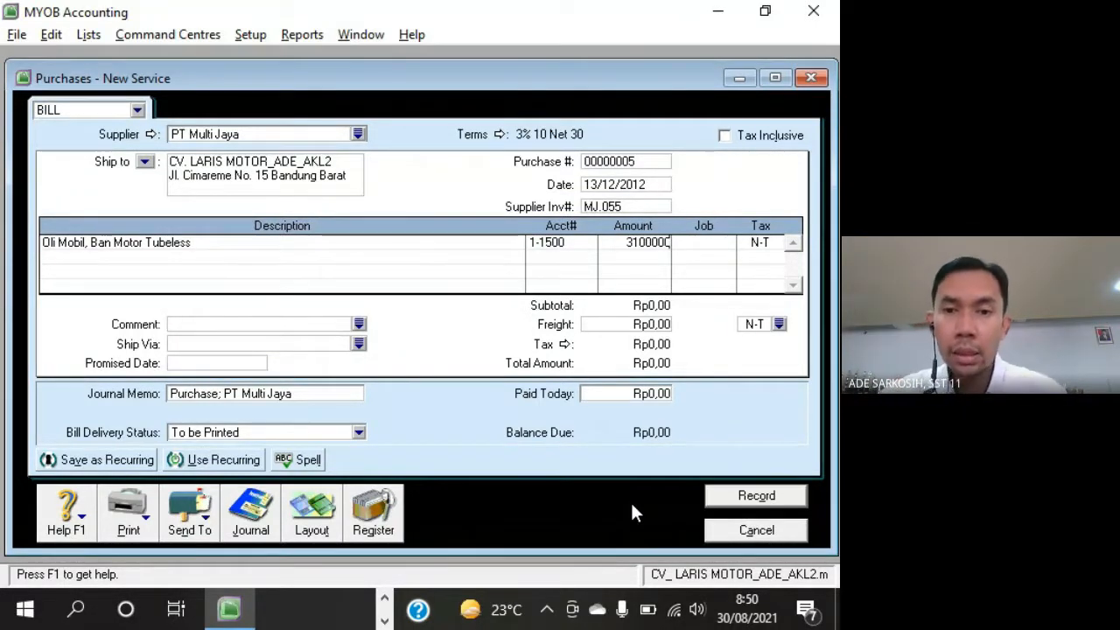
pyautogui.click(563, 245)
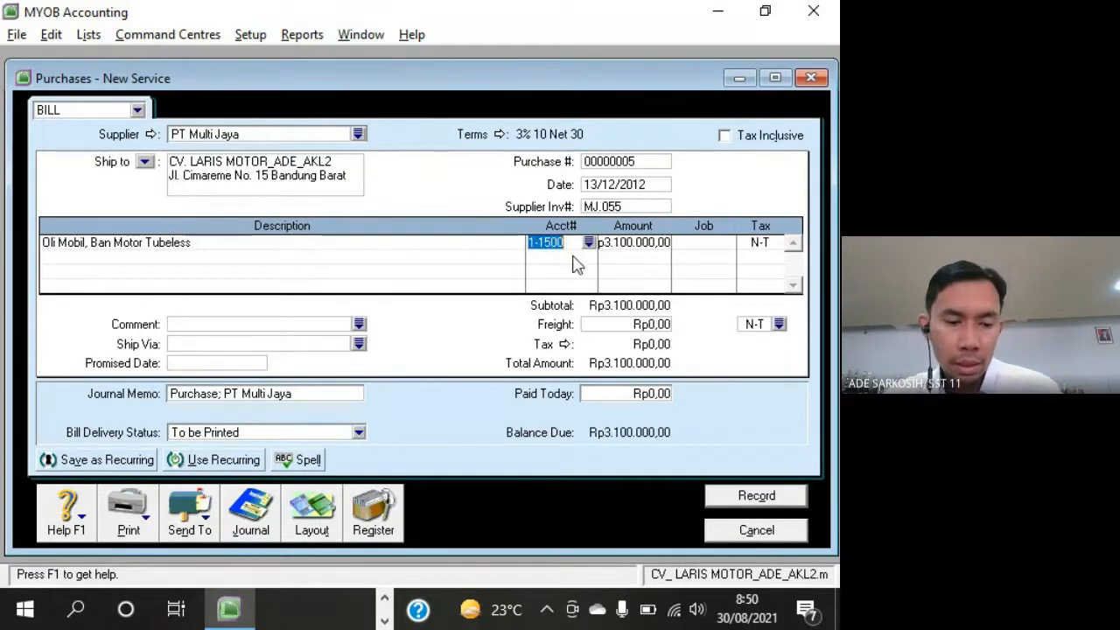
# Review the bill's transaction recap and recheck its account and amount before recording
pyautogui.hotkey('ctrl', 'r')
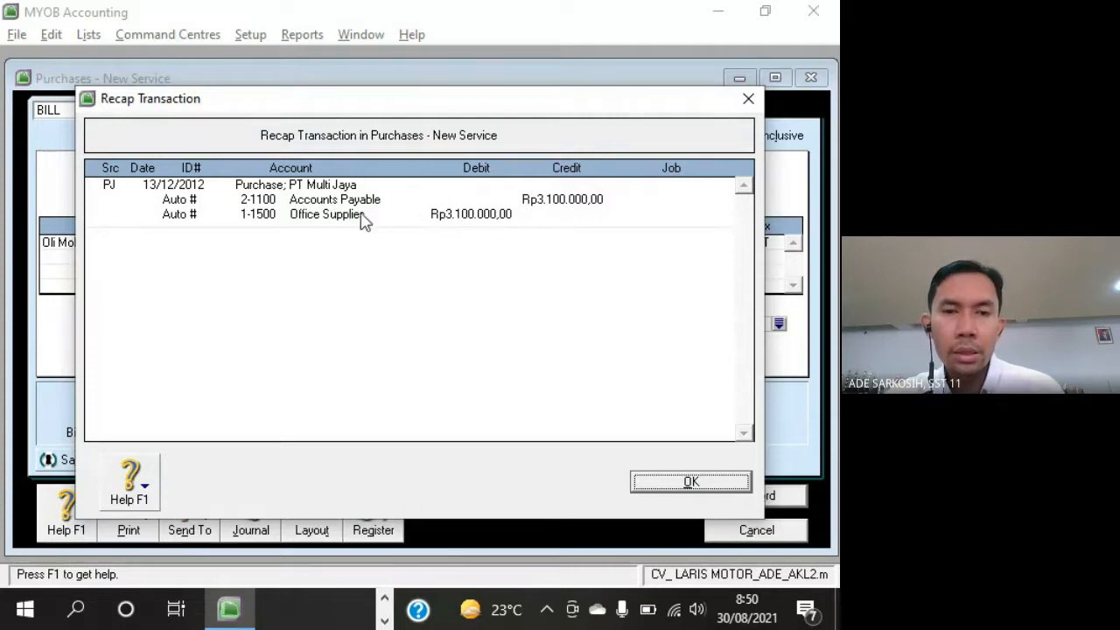
pyautogui.click(747, 100)
pyautogui.click(630, 245)
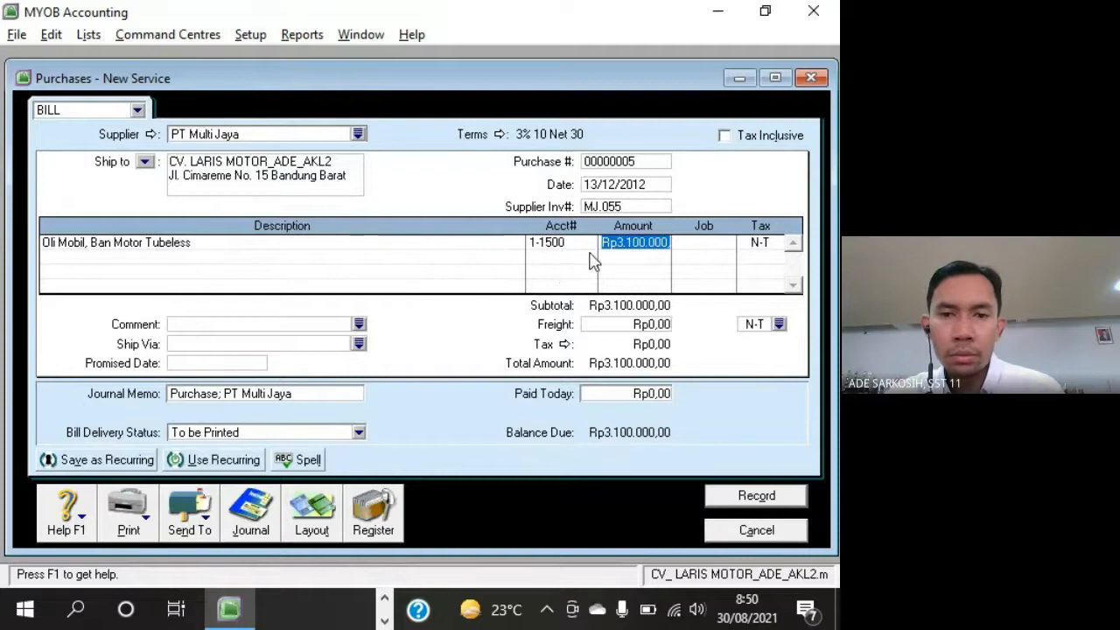
pyautogui.click(565, 248)
pyautogui.click(627, 244)
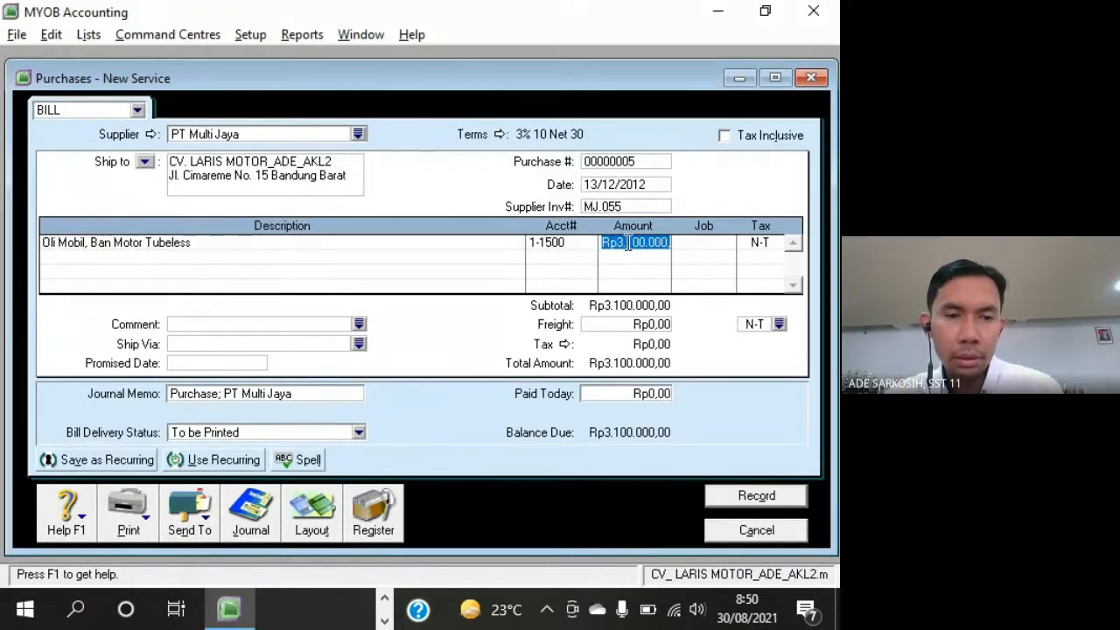
pyautogui.moveTo(575, 78); pyautogui.dragTo(567, 78)
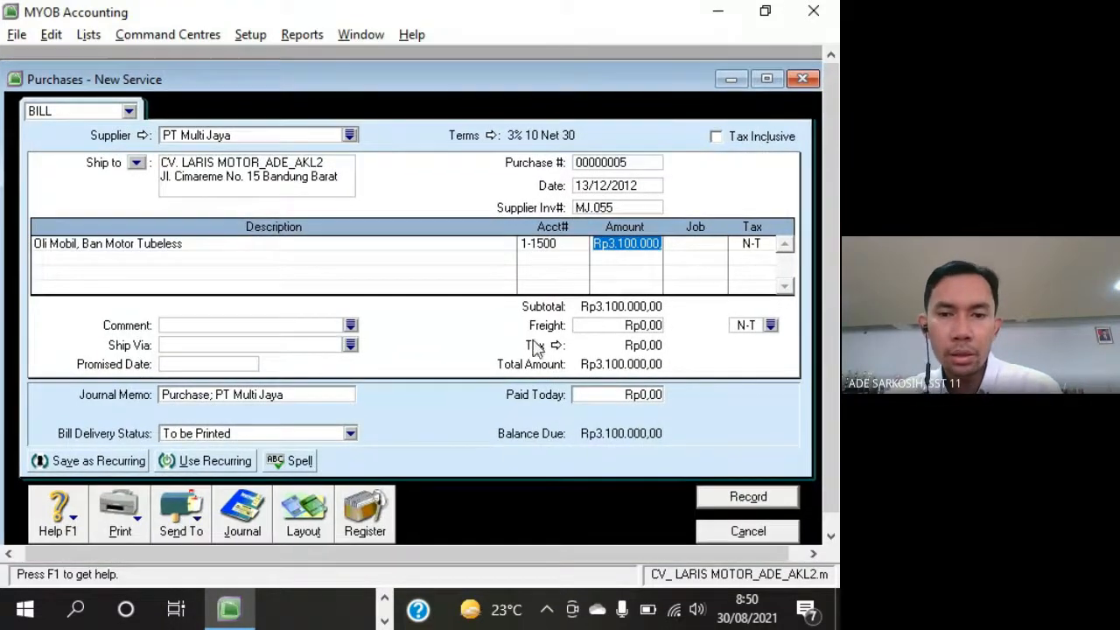
pyautogui.hotkey('alt', 'Tab')
pyautogui.hotkey('alt', 'Tab')
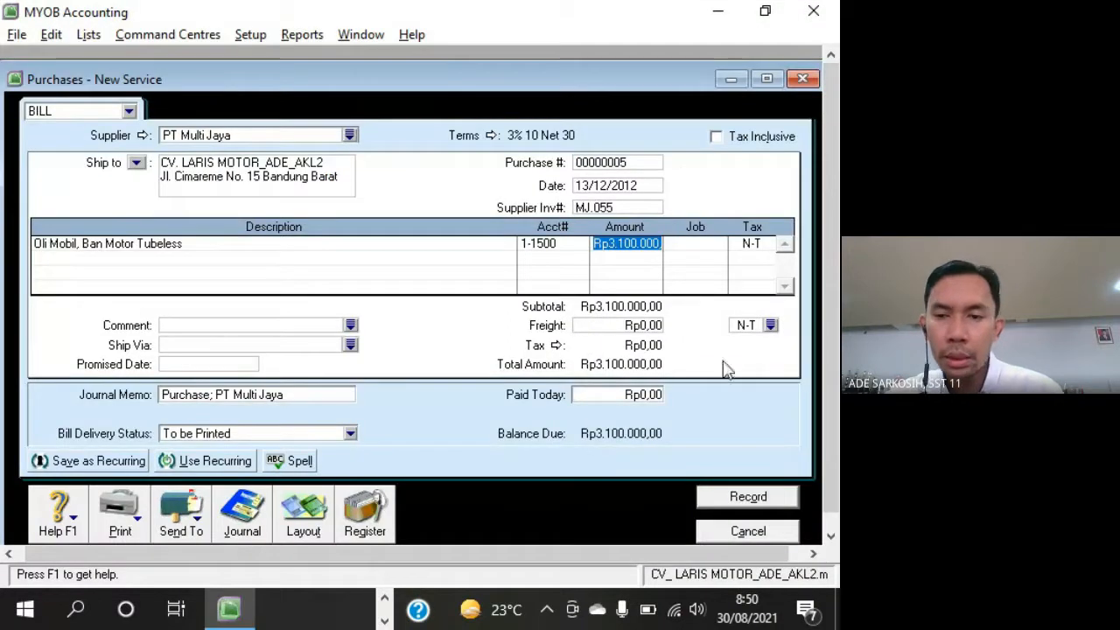
# Record the PT Multi Jaya bill, skip the spelling corrections, and close the purchase entry window
pyautogui.click(790, 498)
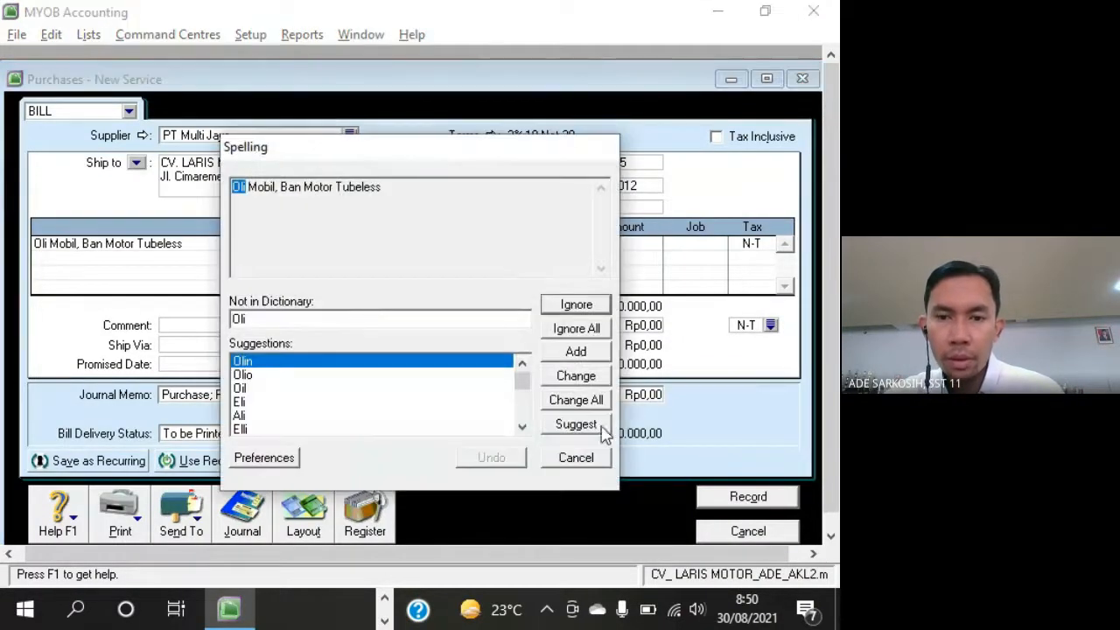
pyautogui.moveTo(440, 158); pyautogui.dragTo(394, 88)
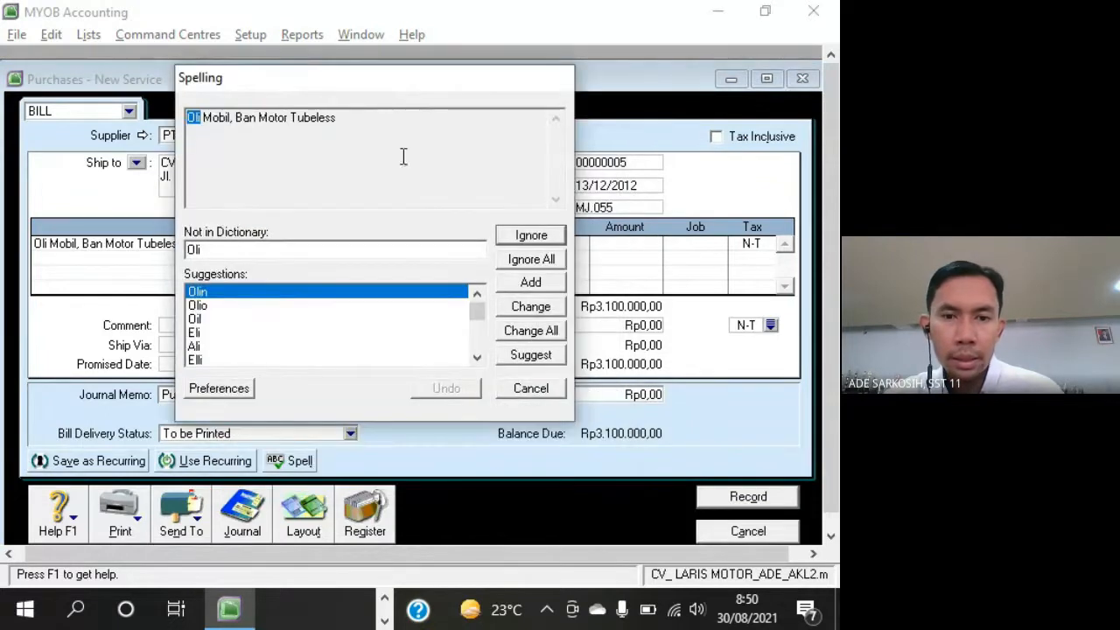
pyautogui.click(547, 393)
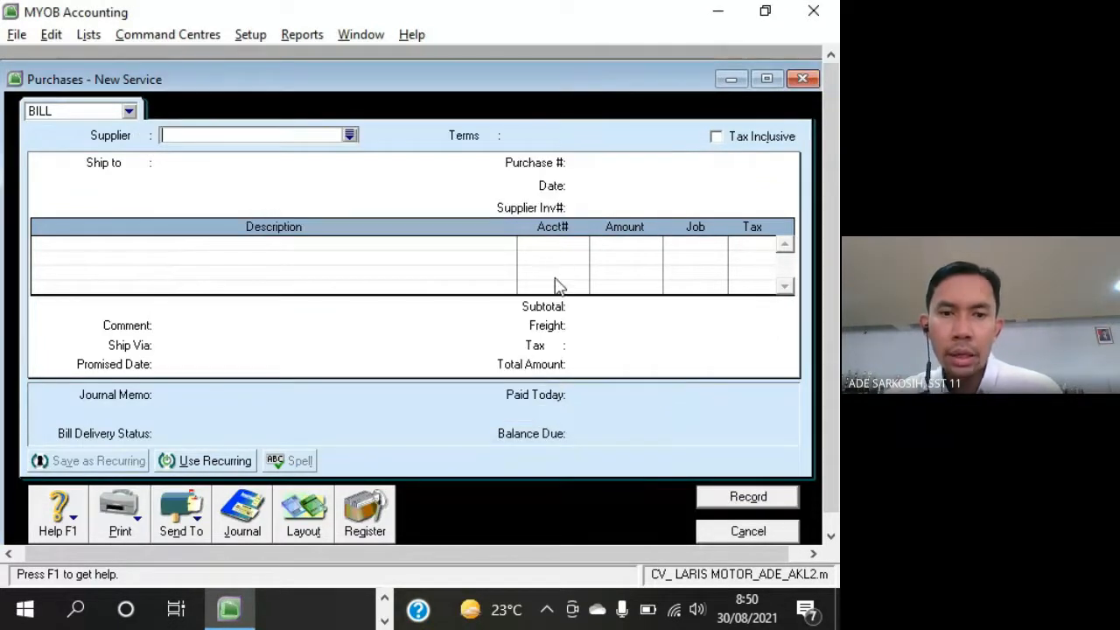
pyautogui.click(748, 531)
# Switch to the exercise PDF, find the customer on the Dokumen 11 sales invoice, and return to MYOB
pyautogui.hotkey('alt', 'Tab')
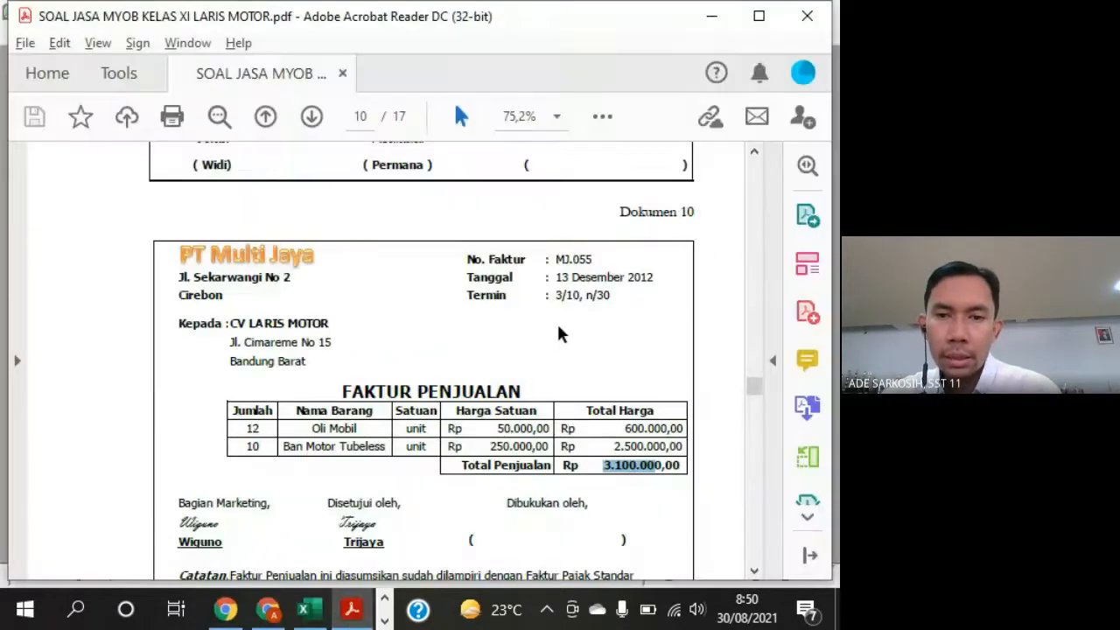
pyautogui.scroll(-10, 551, 333)
pyautogui.scroll(-5, 560, 335)
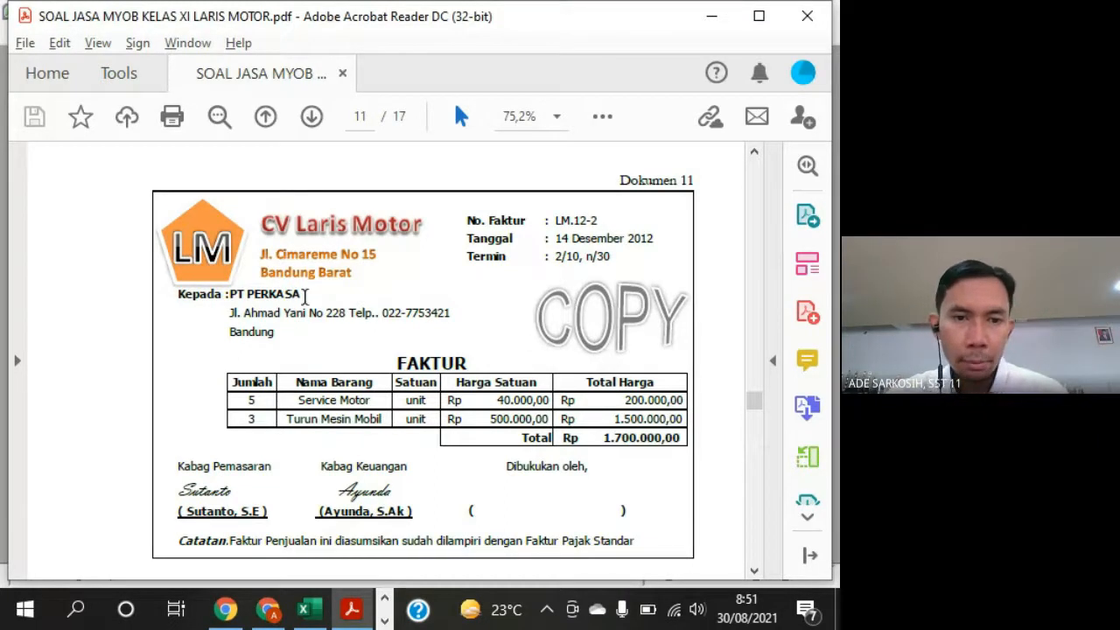
pyautogui.moveTo(299, 296); pyautogui.dragTo(245, 296)
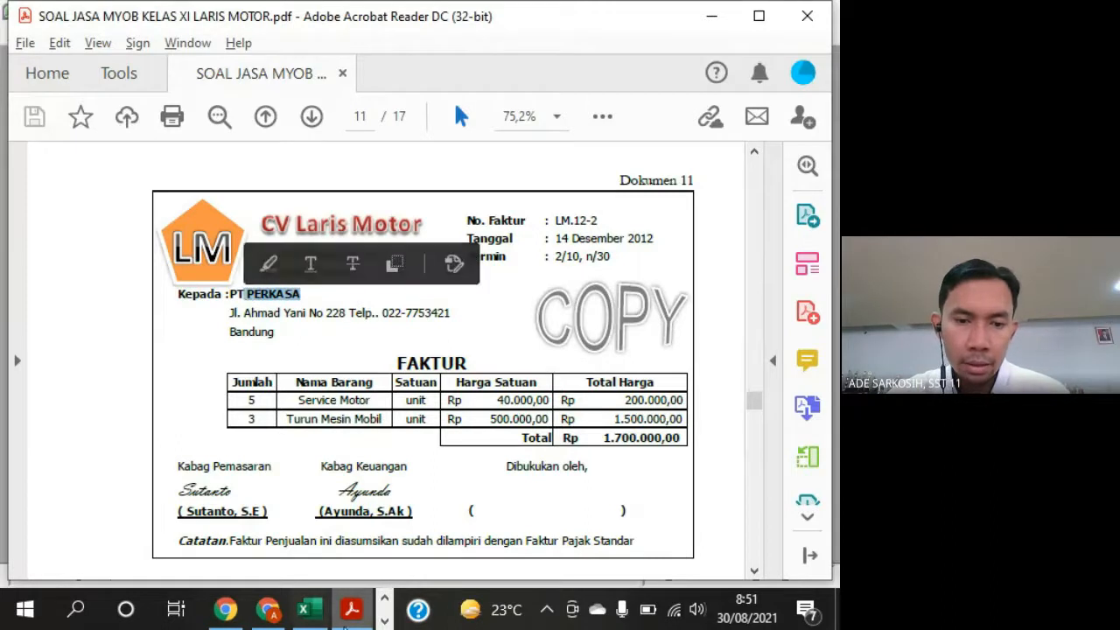
pyautogui.click(390, 620)
pyautogui.click(229, 609)
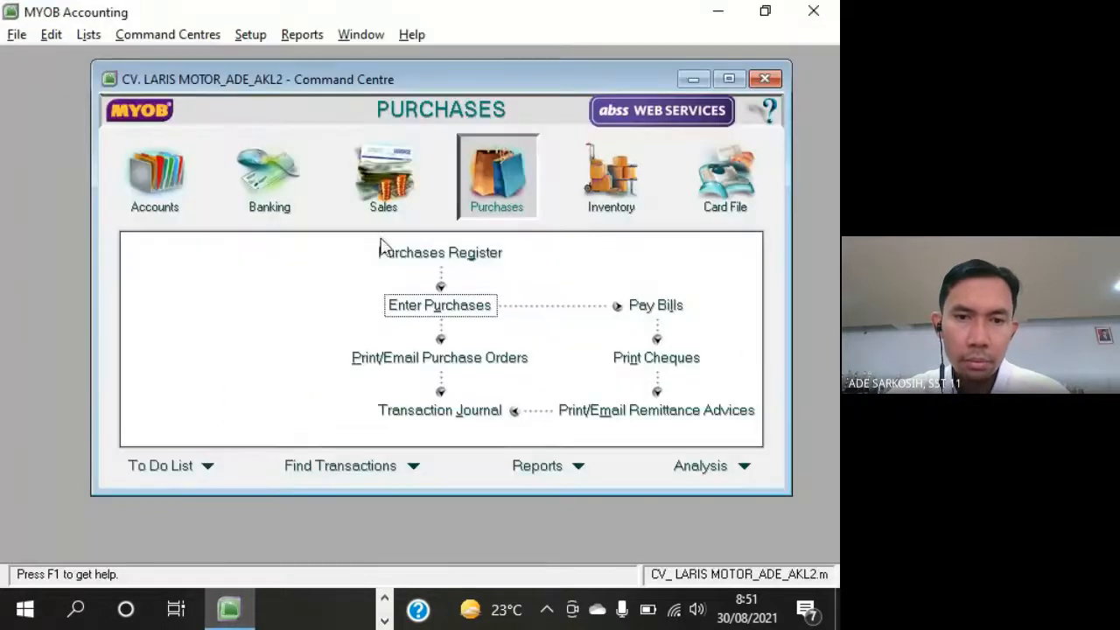
# Start a new service sales invoice for customer PT Perkasa and reposition the sales window
pyautogui.click(382, 191)
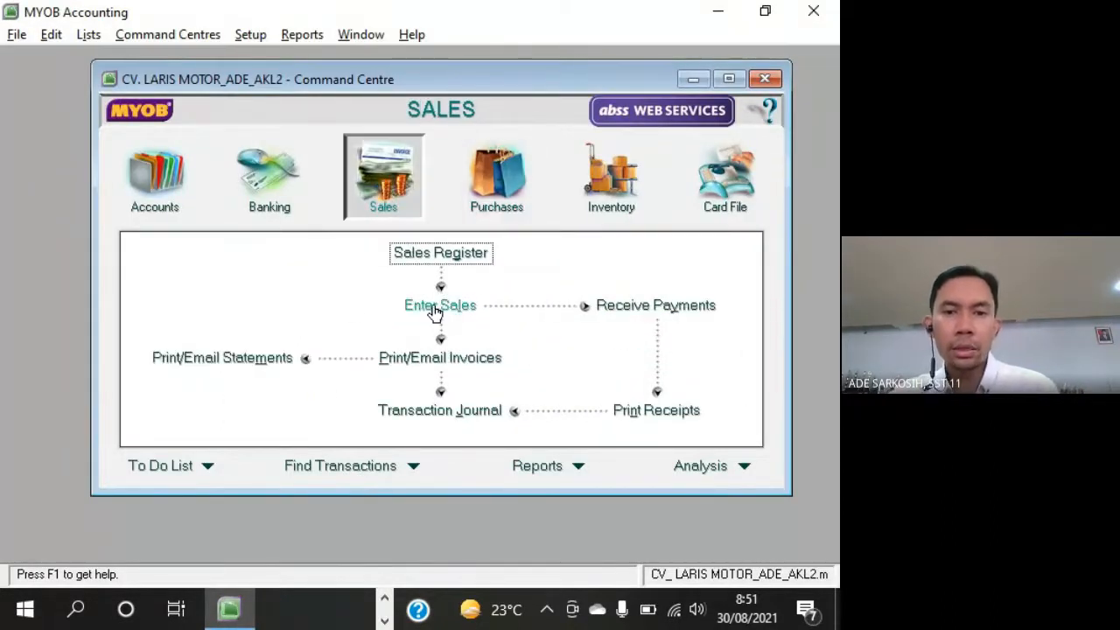
pyautogui.click(436, 304)
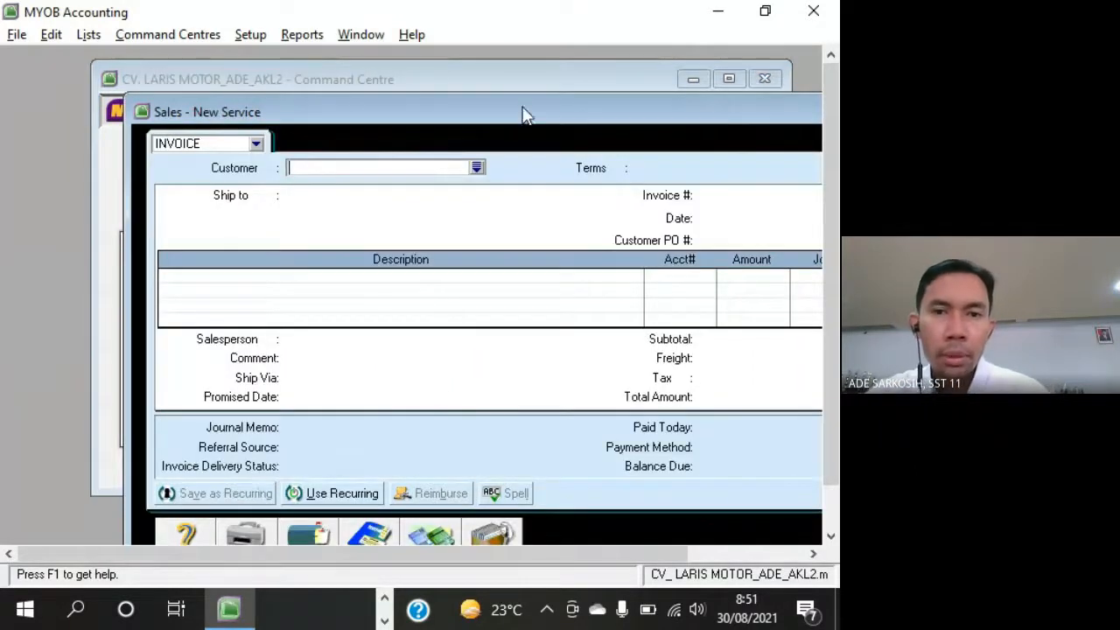
pyautogui.moveTo(522, 113); pyautogui.dragTo(430, 65)
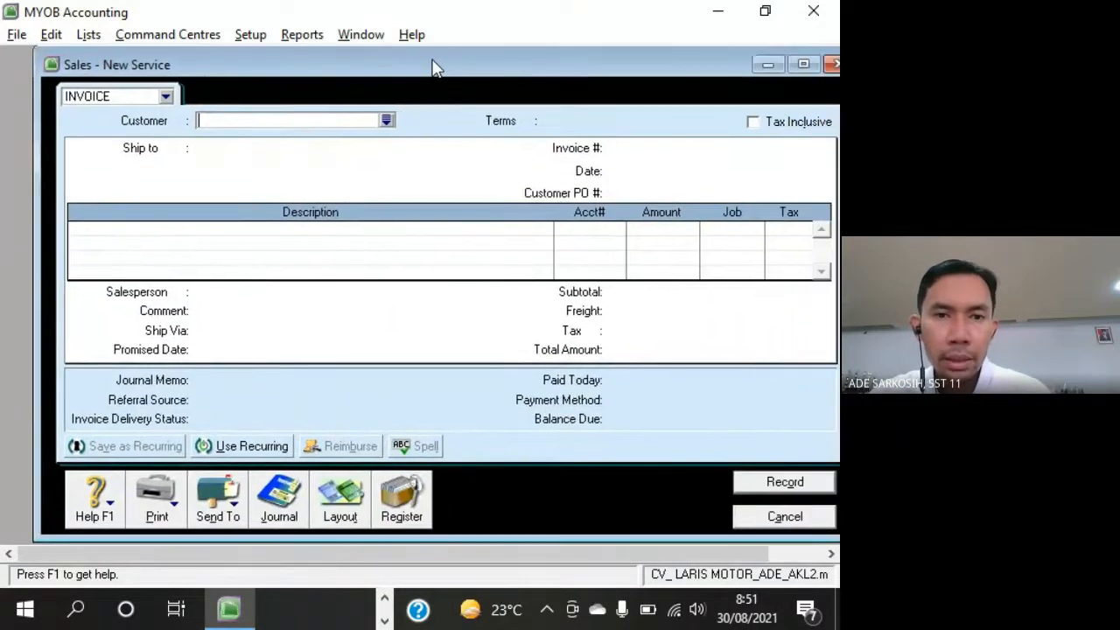
pyautogui.click(377, 122)
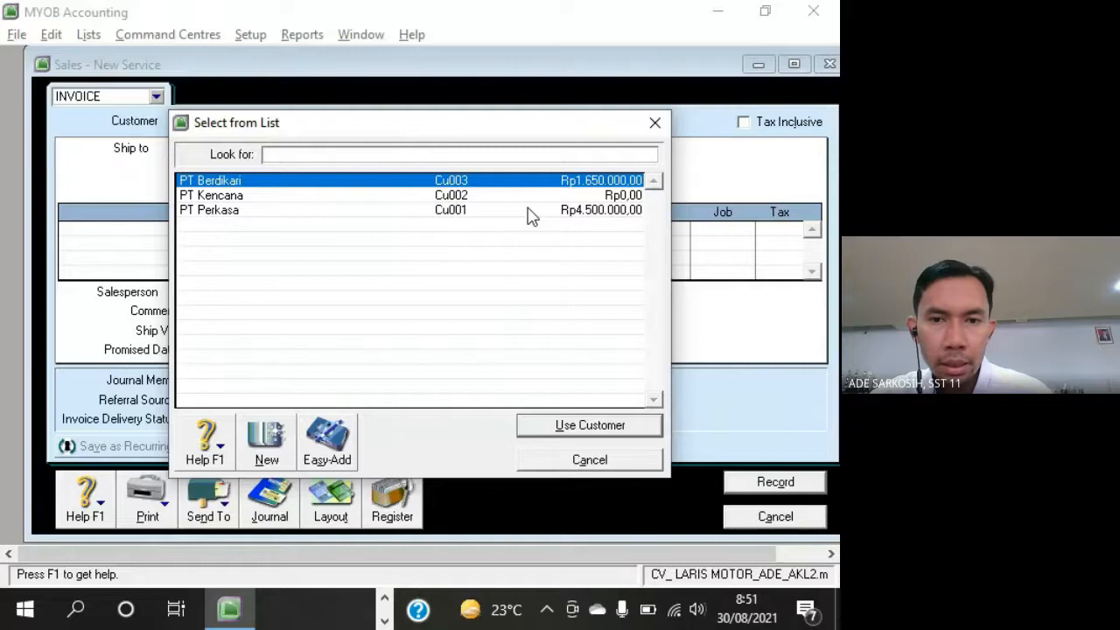
pyautogui.doubleClick(529, 211)
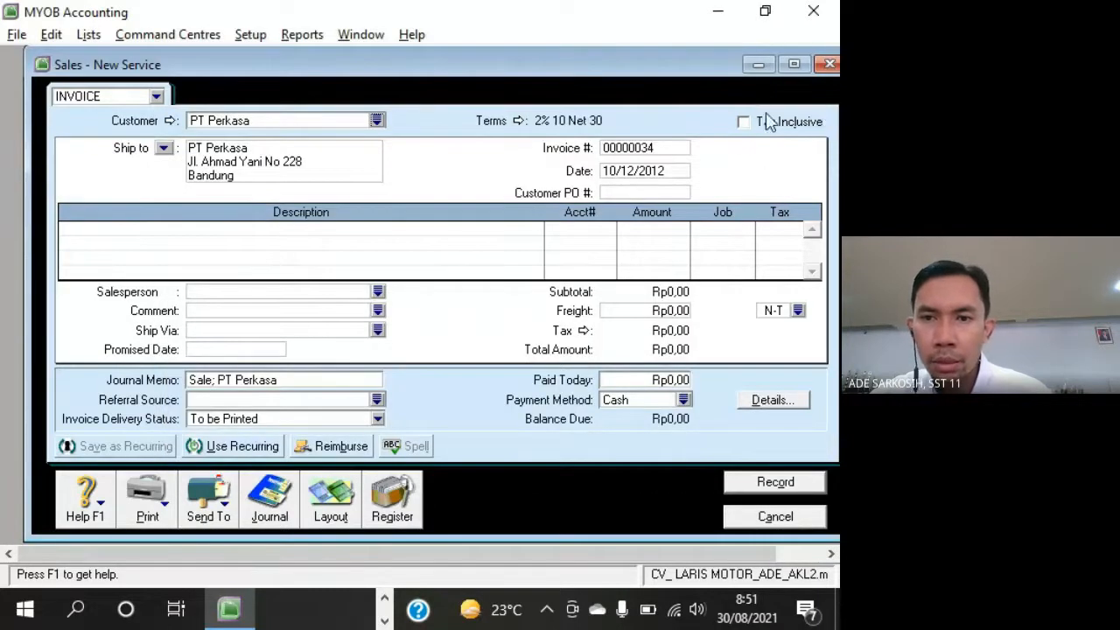
# Check the invoice number in the PDF and set the sales invoice number to LM12-2
pyautogui.click(664, 149)
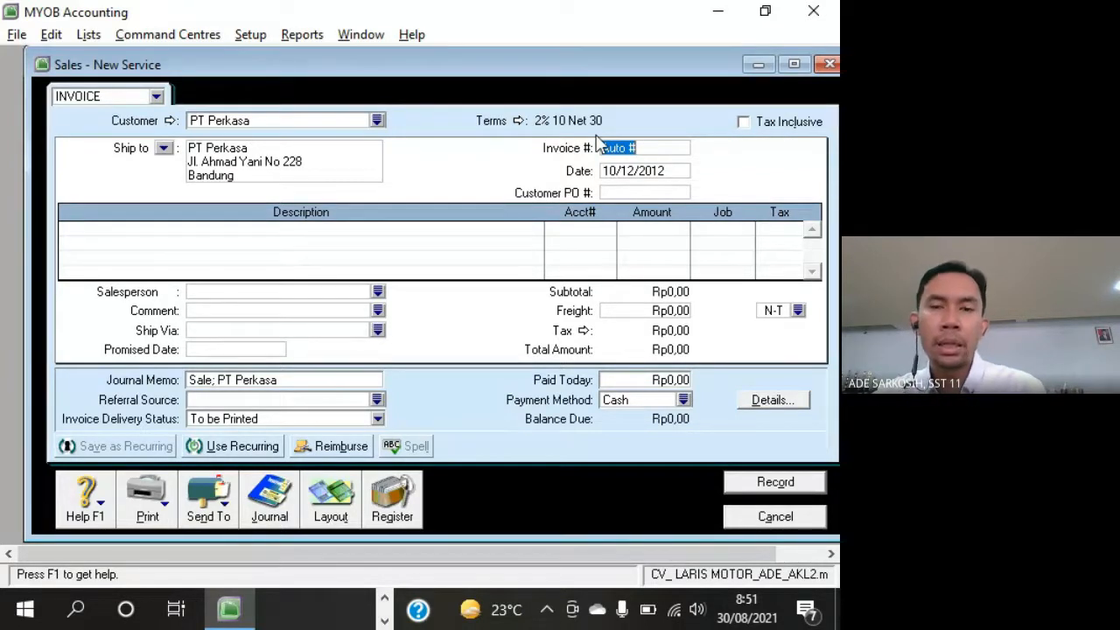
pyautogui.hotkey('alt', 'Tab')
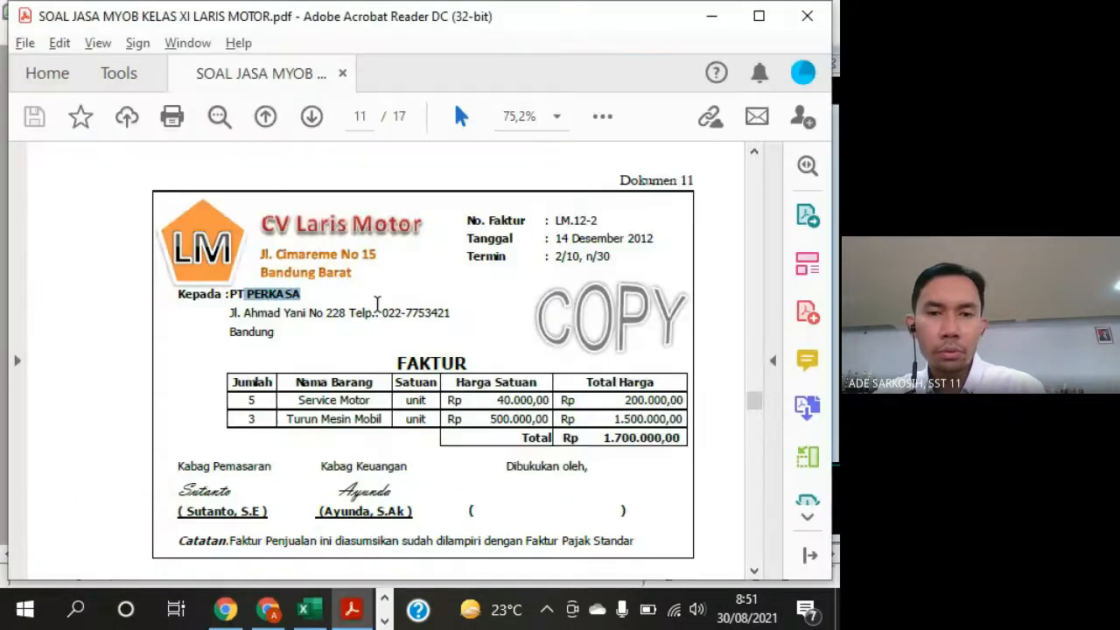
pyautogui.moveTo(556, 220); pyautogui.dragTo(601, 222)
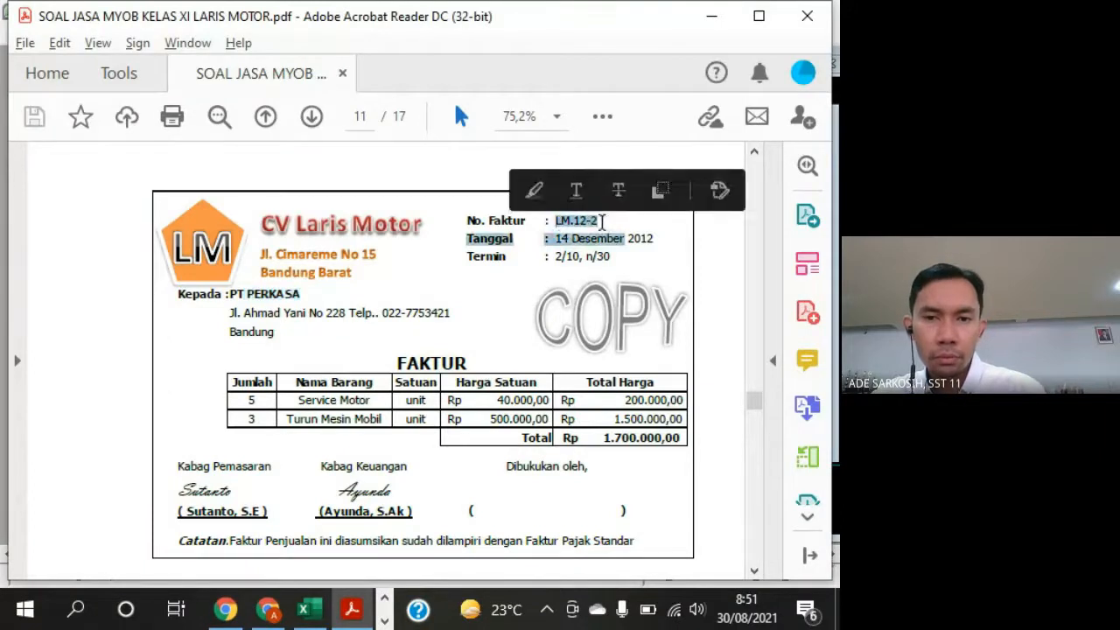
pyautogui.hotkey('alt', 'Tab')
pyautogui.write('LM')
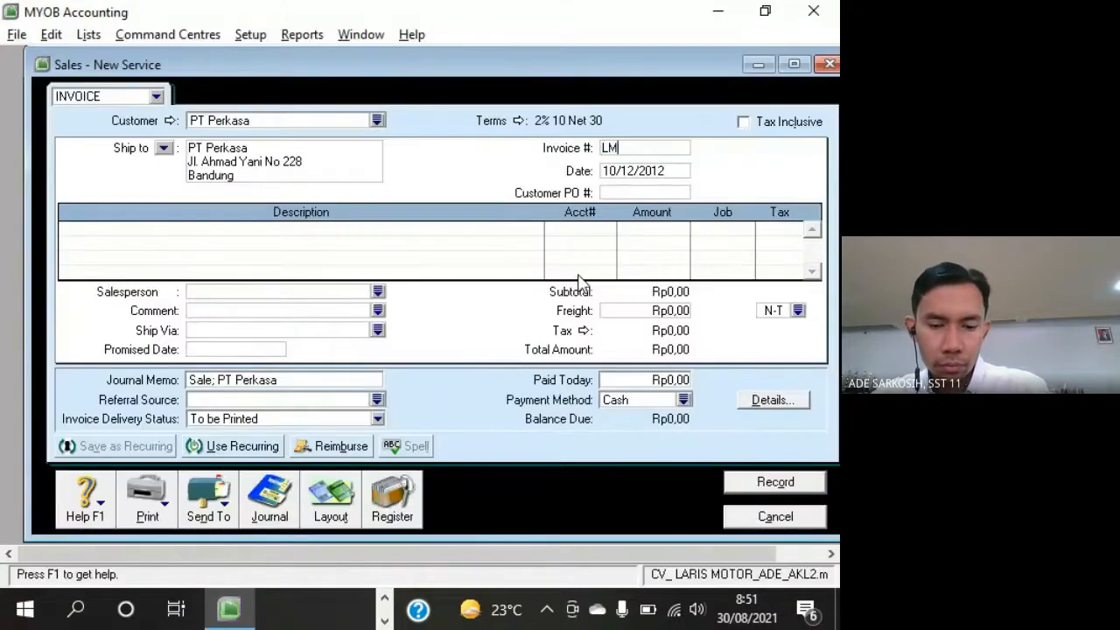
pyautogui.press('Tab')
# Date the sales invoice 14/12/2012, following the date in the PDF invoice
pyautogui.hotkey('alt', 'Tab')
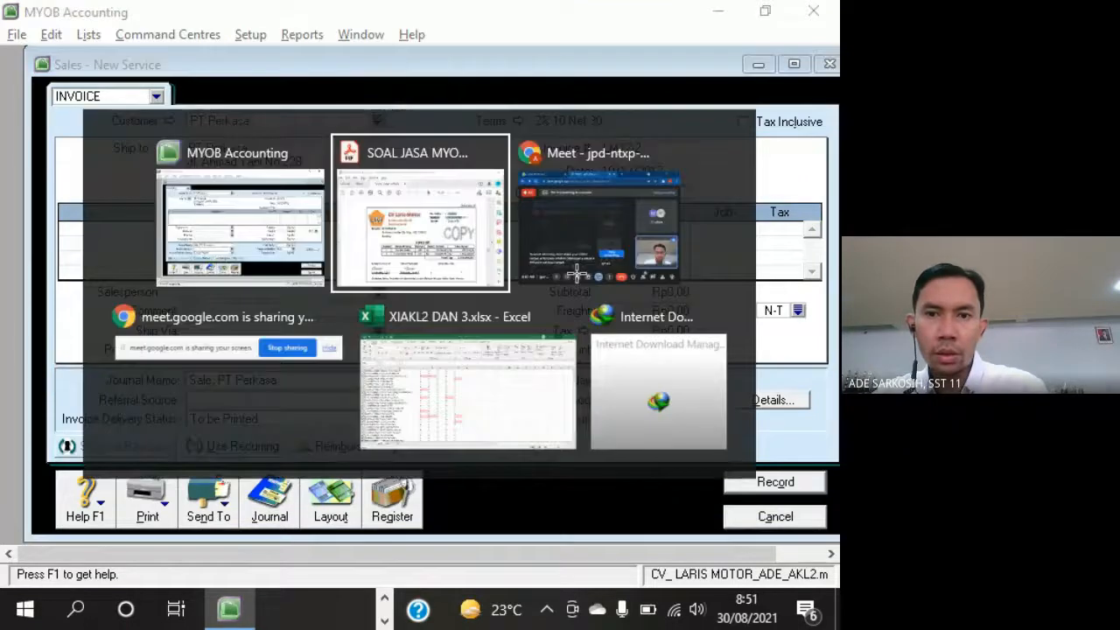
pyautogui.hotkey('alt', 'Tab')
pyautogui.write('14/')
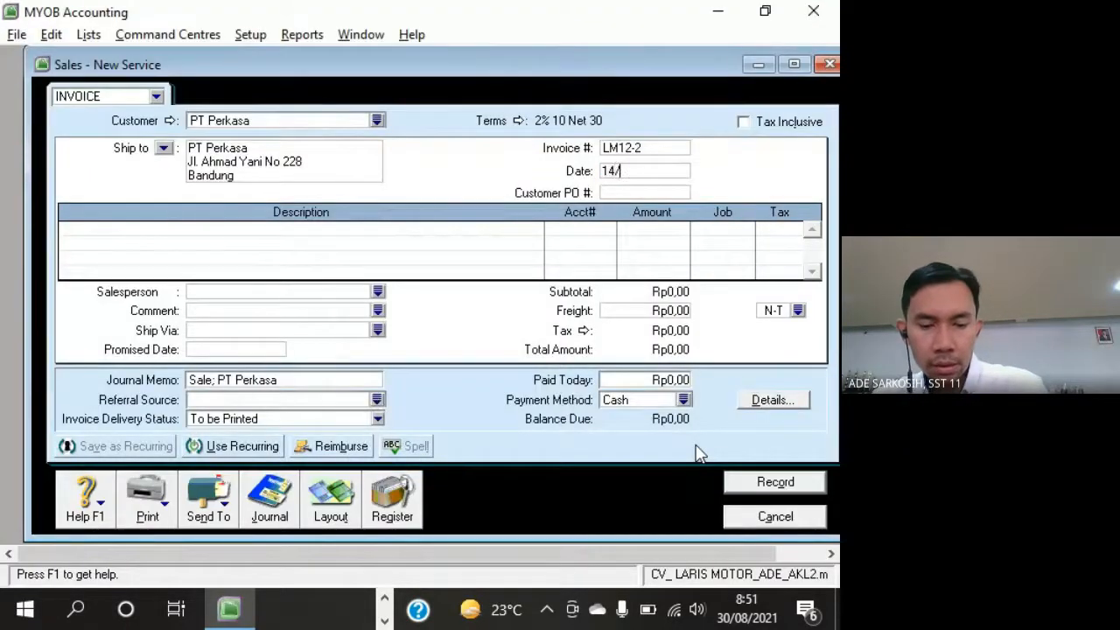
pyautogui.write('12/12')
pyautogui.press('Tab')
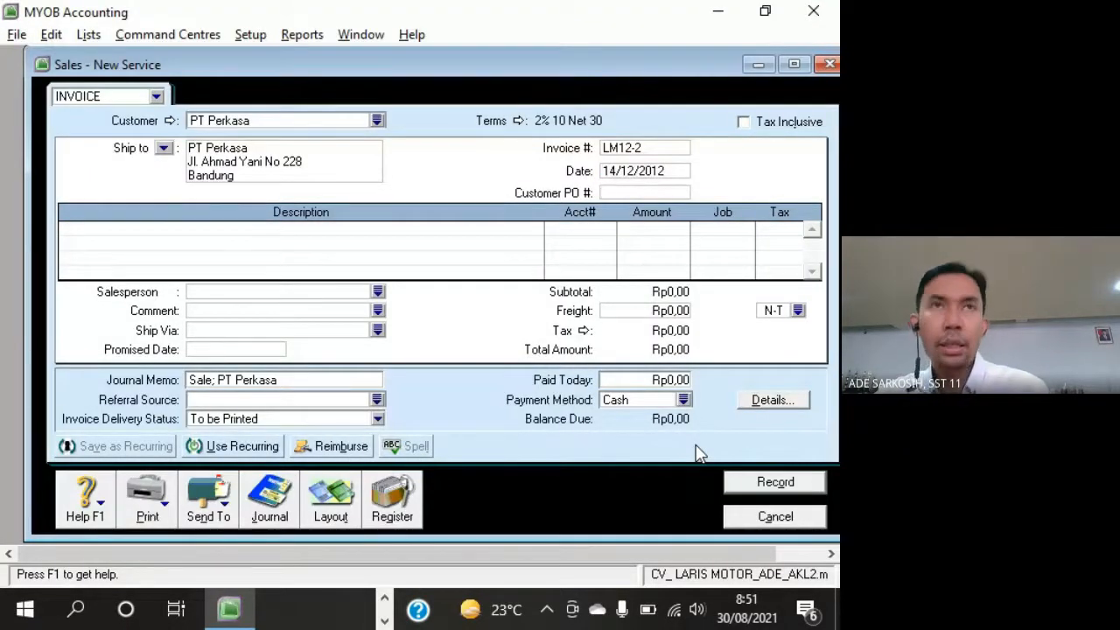
# Describe the first invoice line as "Service Motor, Turun Mesin Mobil", following the item names in the PDF
pyautogui.press('Tab')
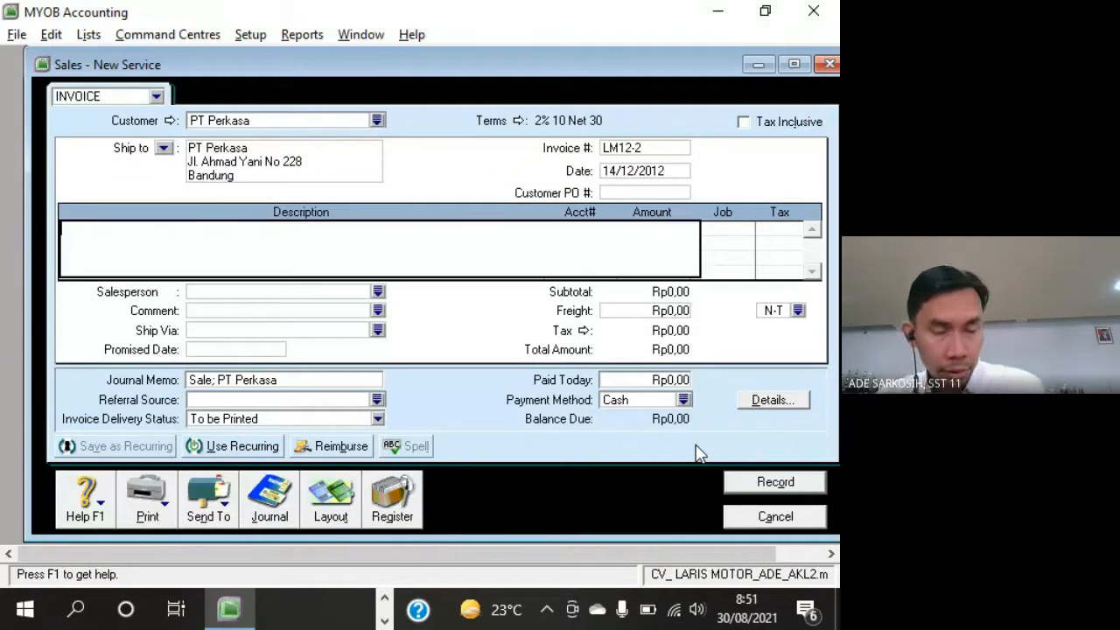
pyautogui.hotkey('alt', 'Tab')
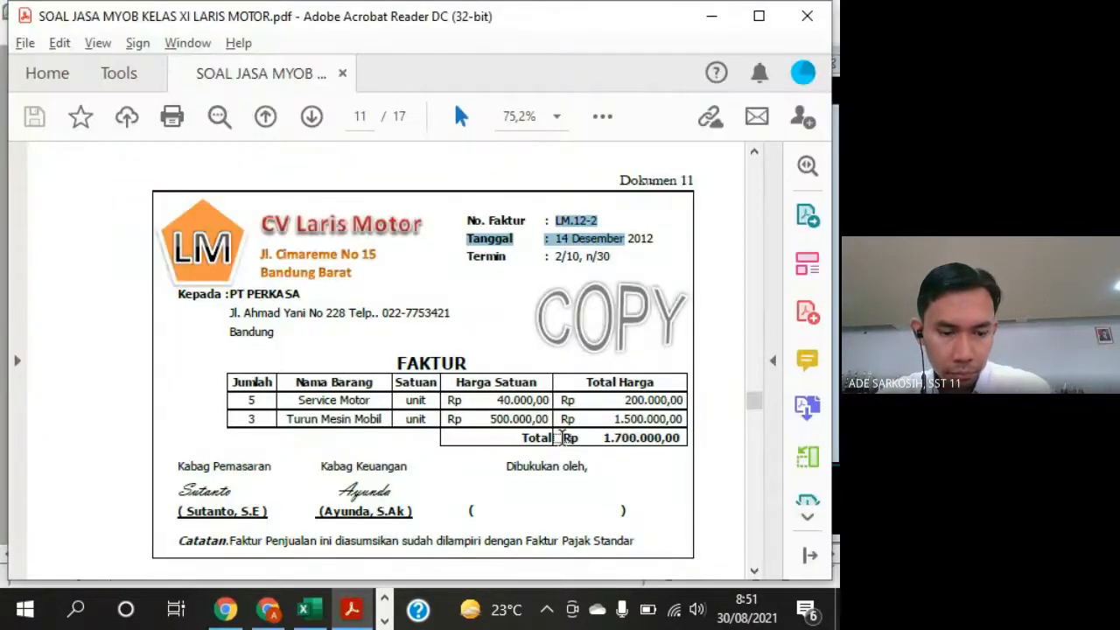
pyautogui.hotkey('alt', 'Tab')
pyautogui.write('Service Mot')
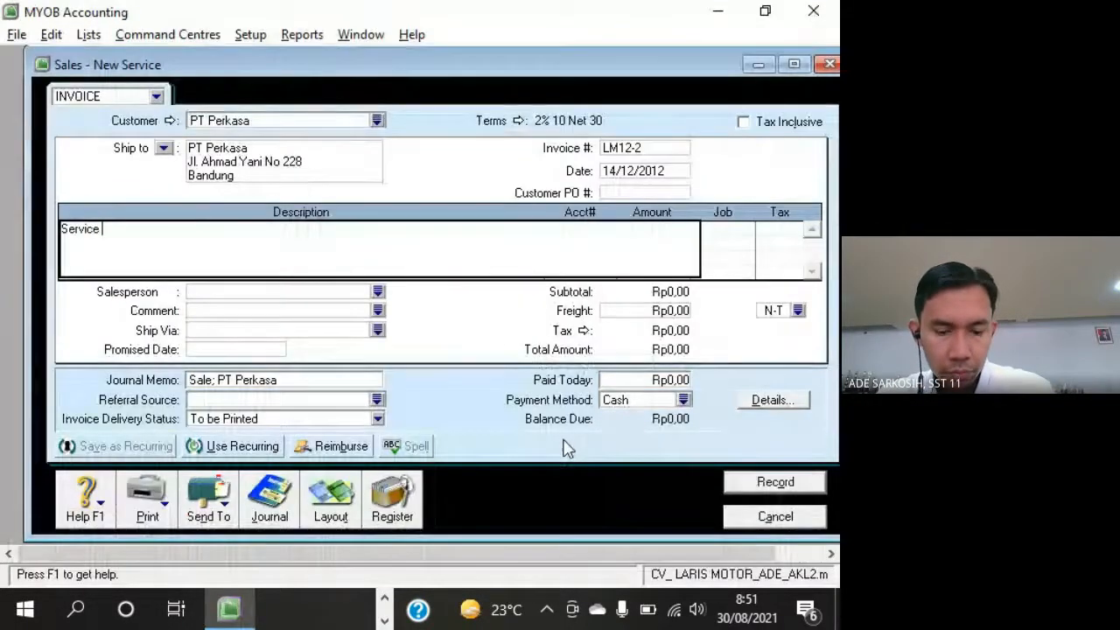
pyautogui.hotkey('alt', 'Tab')
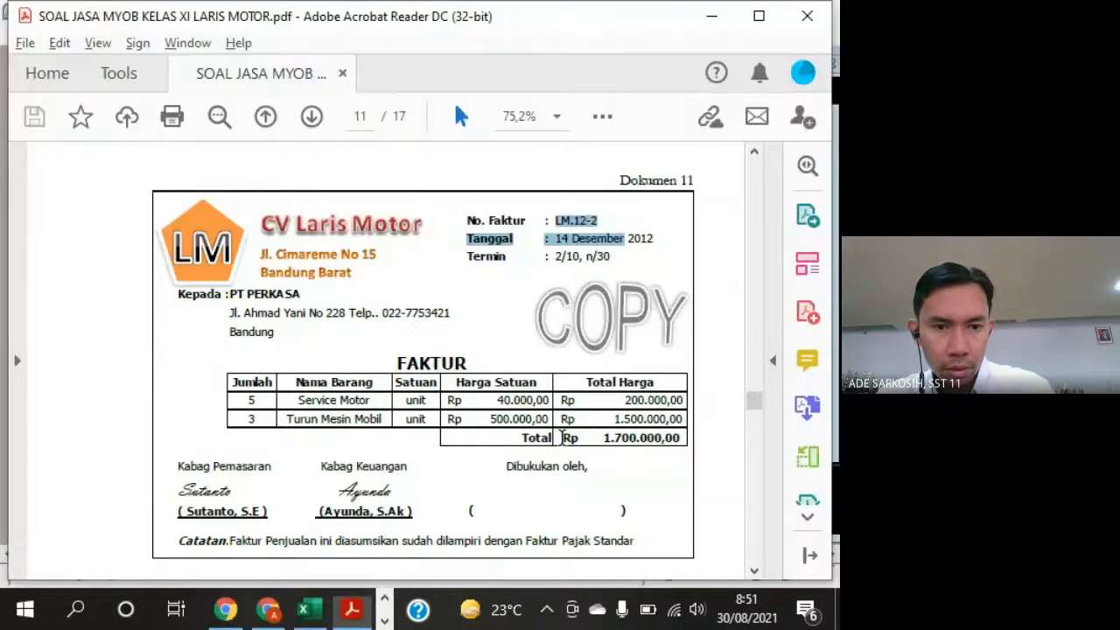
pyautogui.hotkey('alt', 'Tab')
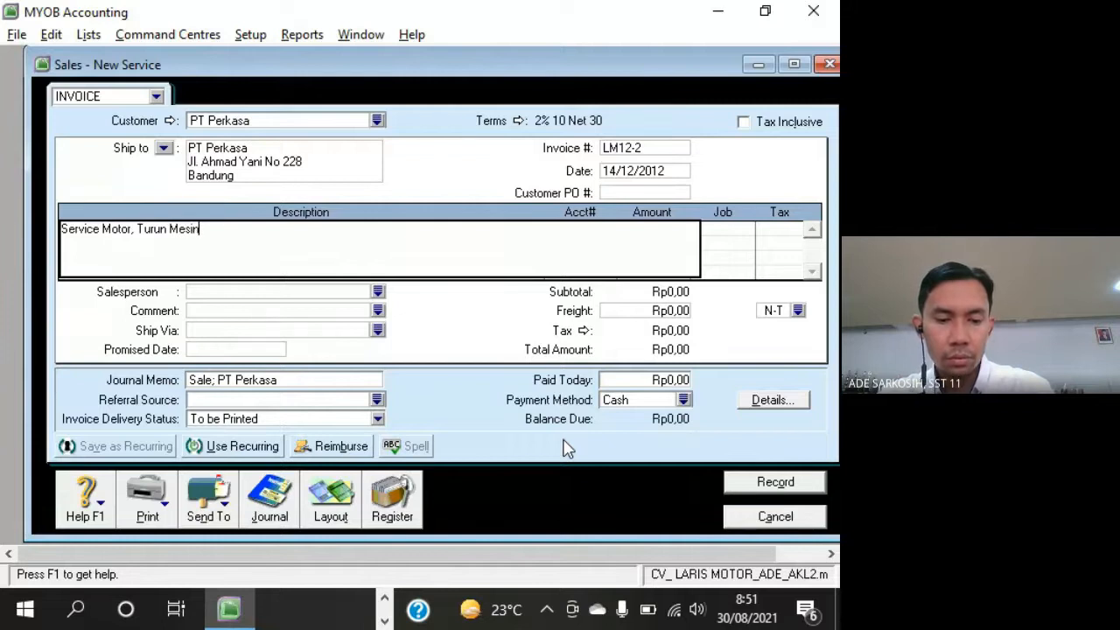
pyautogui.write('or, Turun Mesin Mobil')
pyautogui.press('Tab')
# Keep account 4-1100 for the invoice line and set its amount to the PDF total of Rp1.700.000,00
pyautogui.hotkey('alt', 'Tab')
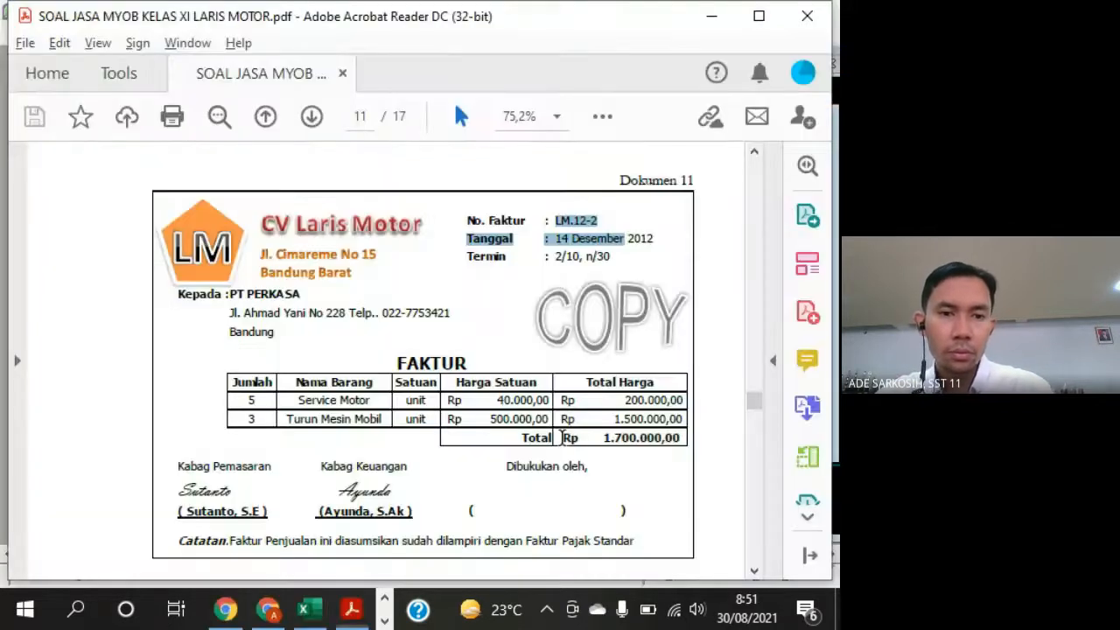
pyautogui.hotkey('alt', 'Tab')
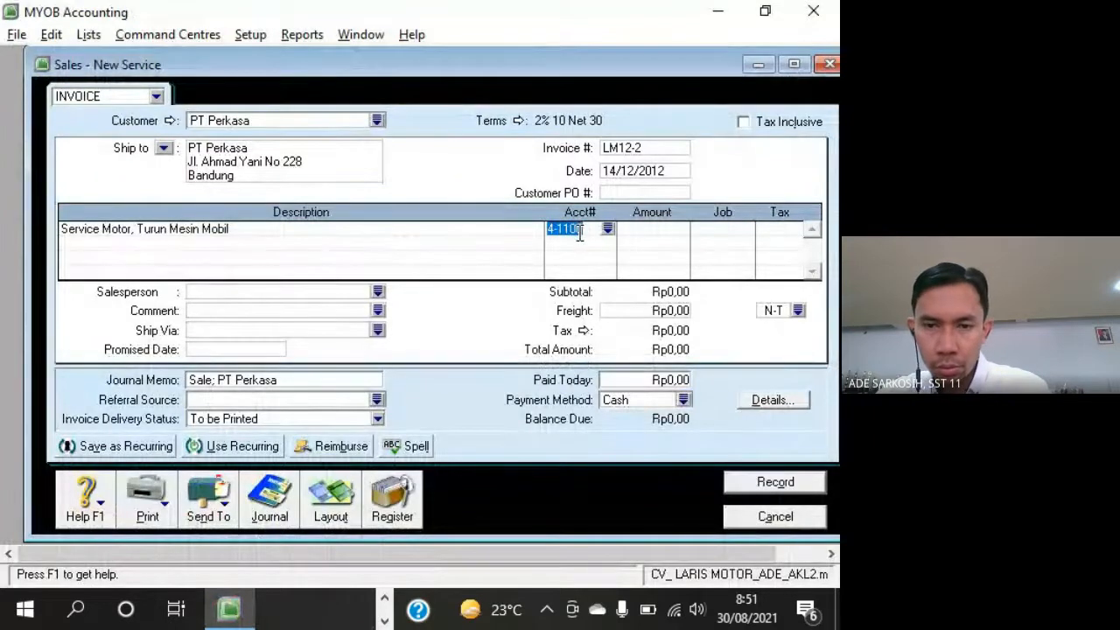
pyautogui.press('Tab')
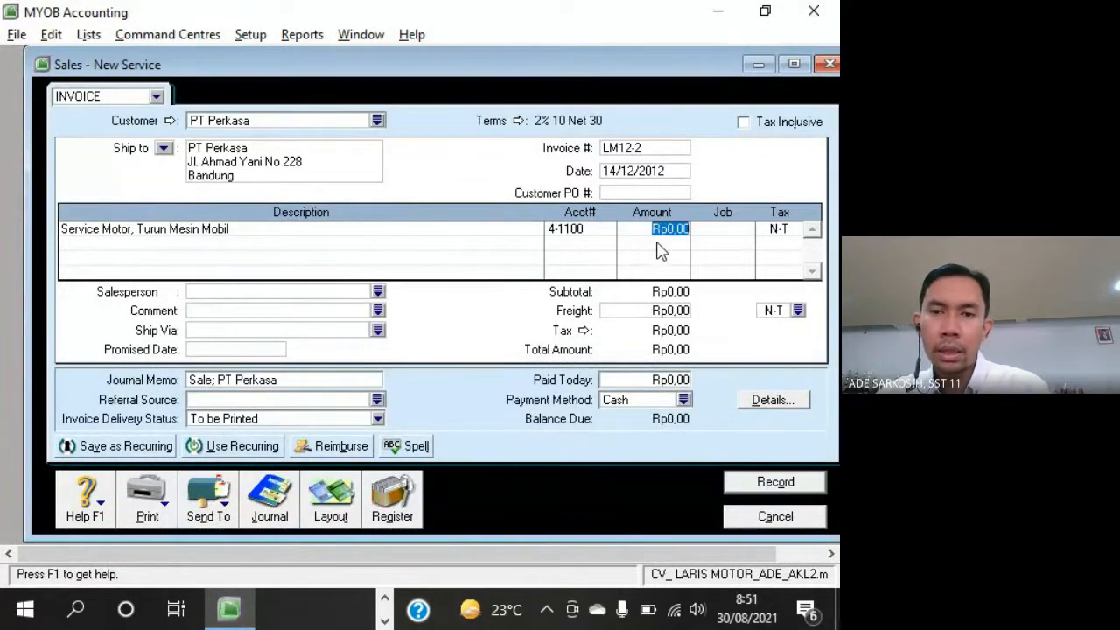
pyautogui.hotkey('alt', 'Tab')
pyautogui.moveTo(600, 437); pyautogui.dragTo(691, 440)
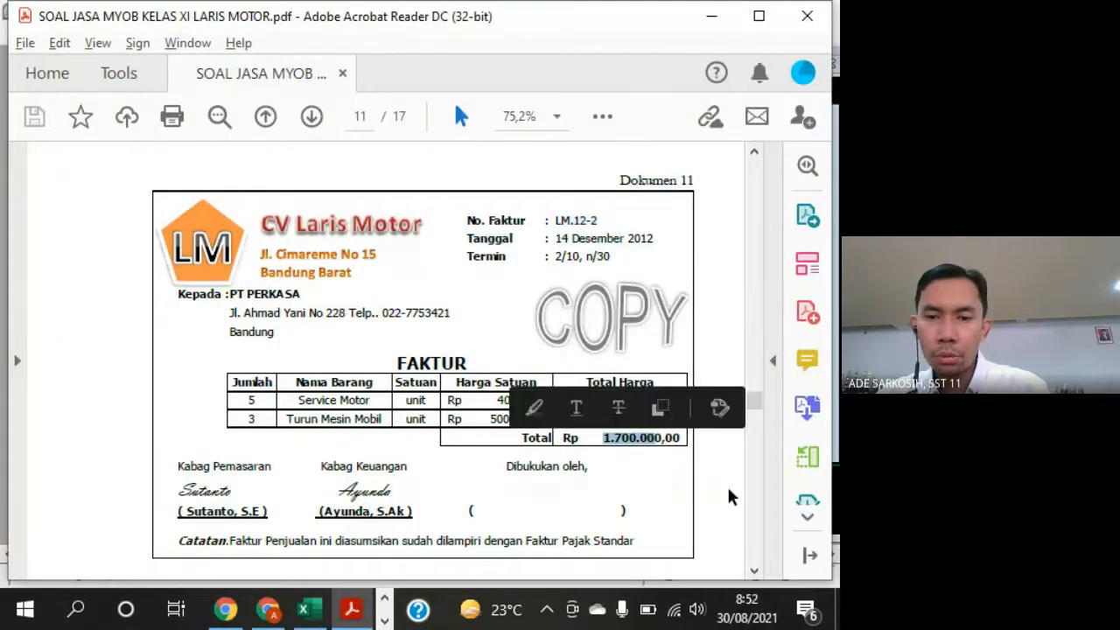
pyautogui.hotkey('alt', 'Tab')
pyautogui.write('1.700.')
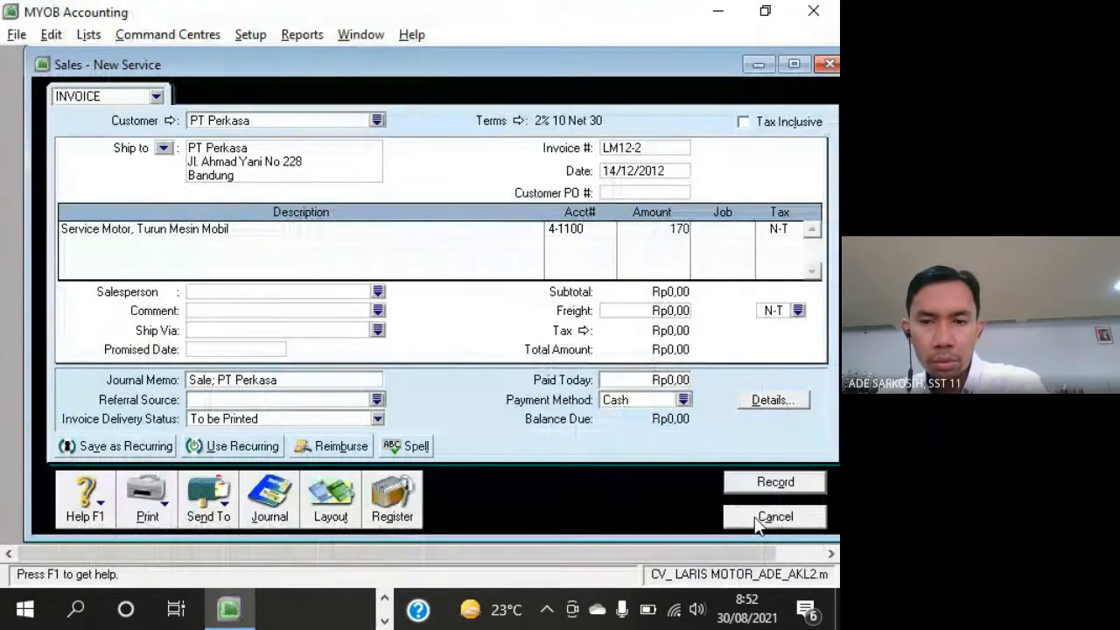
pyautogui.write('0000')
pyautogui.press('Tab')
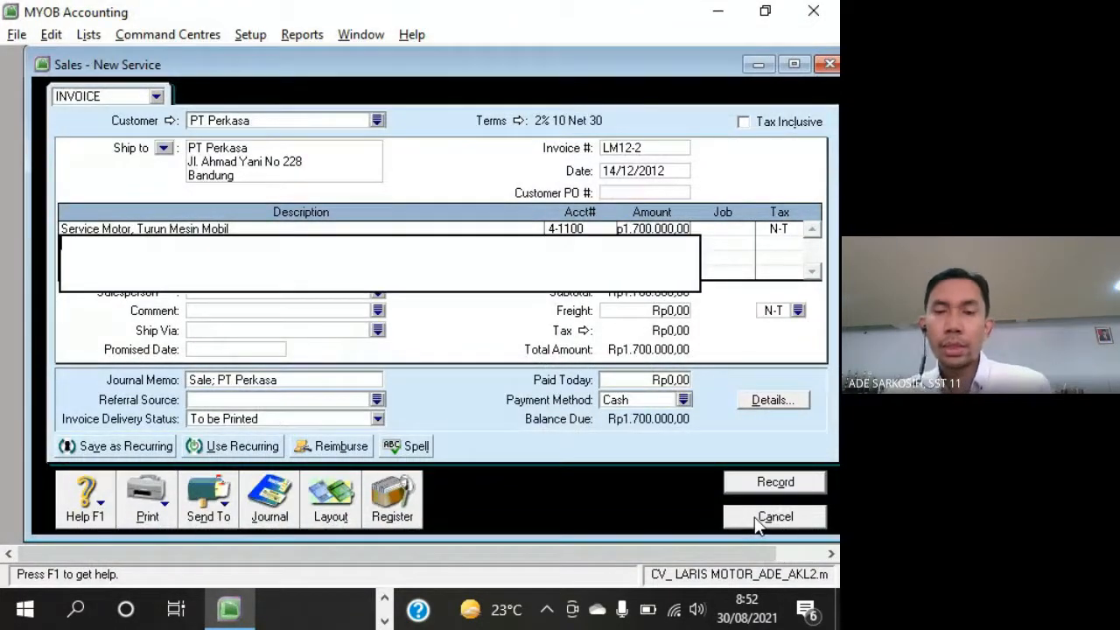
# Review the invoice line's account, amount and description, and record the PT Perkasa sales invoice, dismissing the spelling check without changes
pyautogui.click(663, 230)
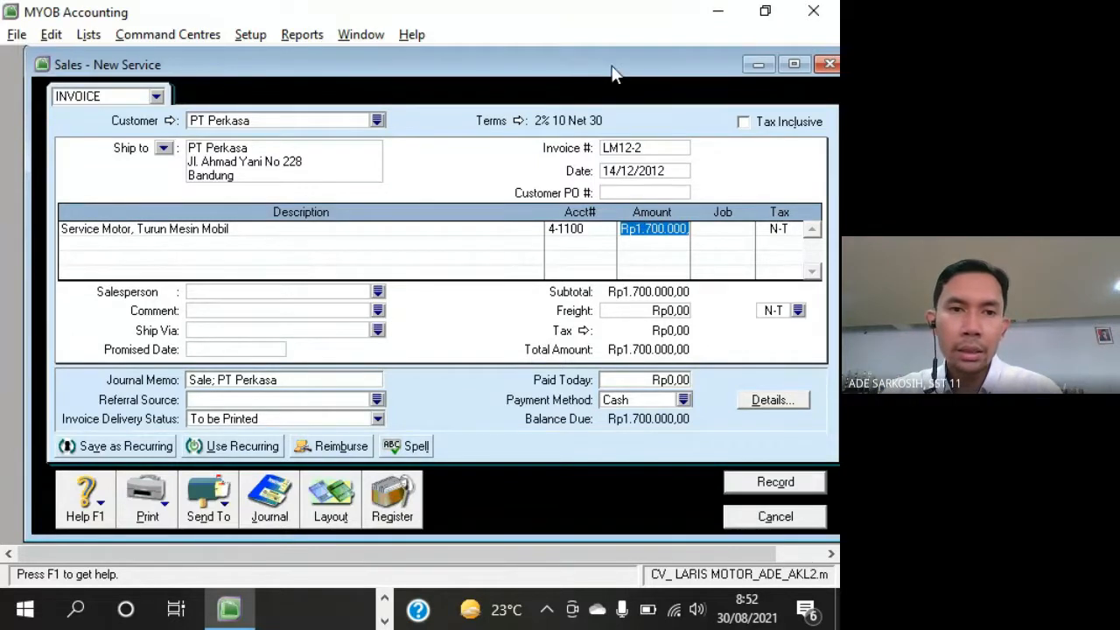
pyautogui.moveTo(613, 73); pyautogui.dragTo(595, 91)
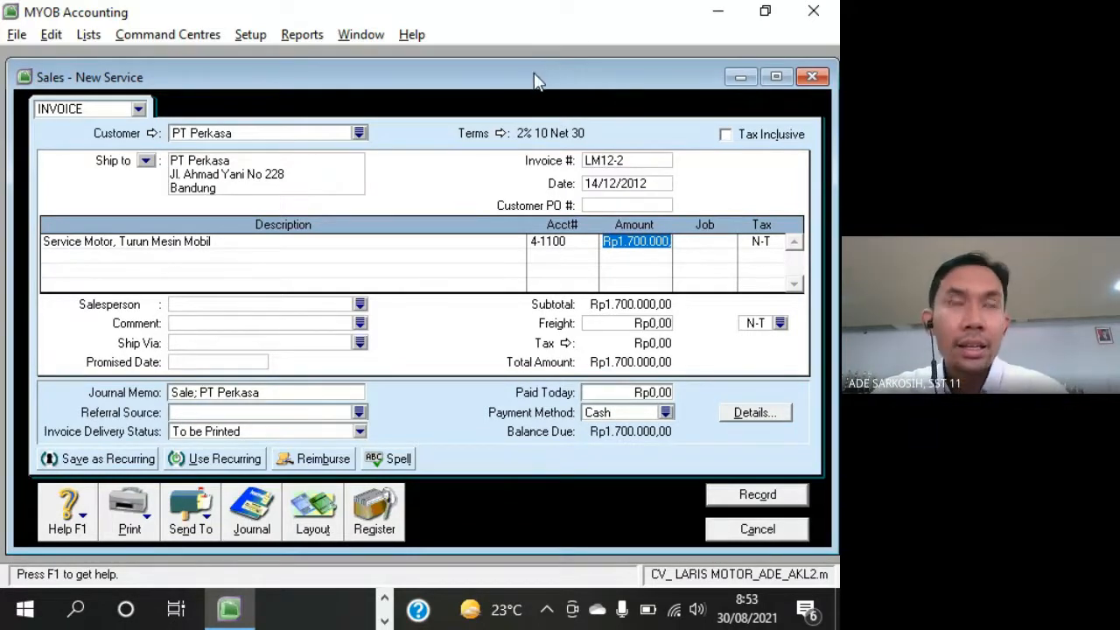
pyautogui.moveTo(531, 81); pyautogui.dragTo(522, 75)
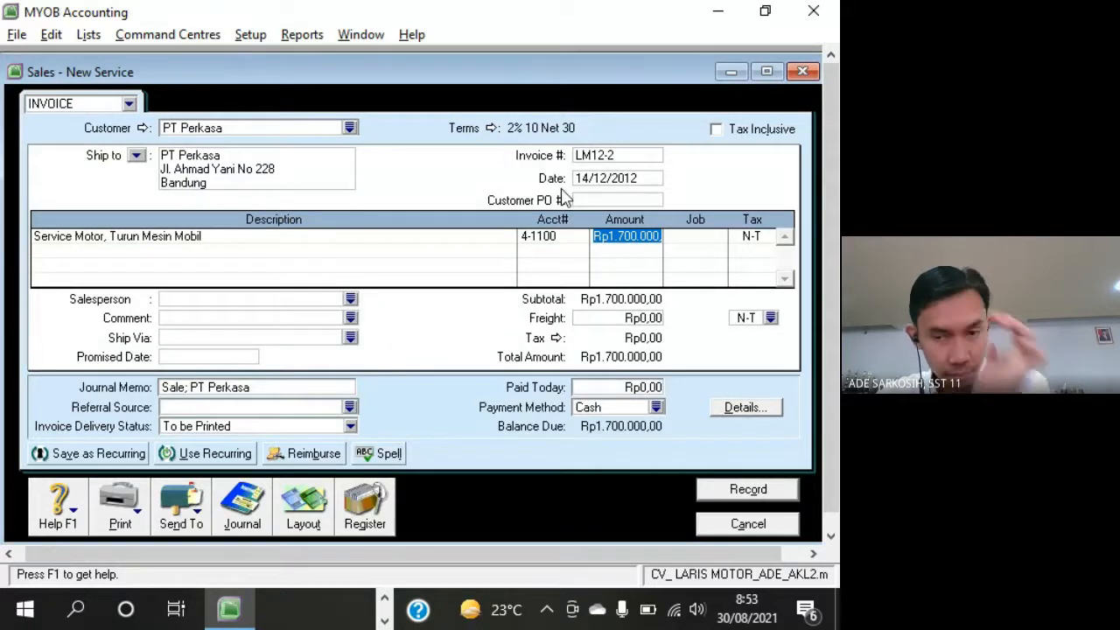
pyautogui.click(557, 240)
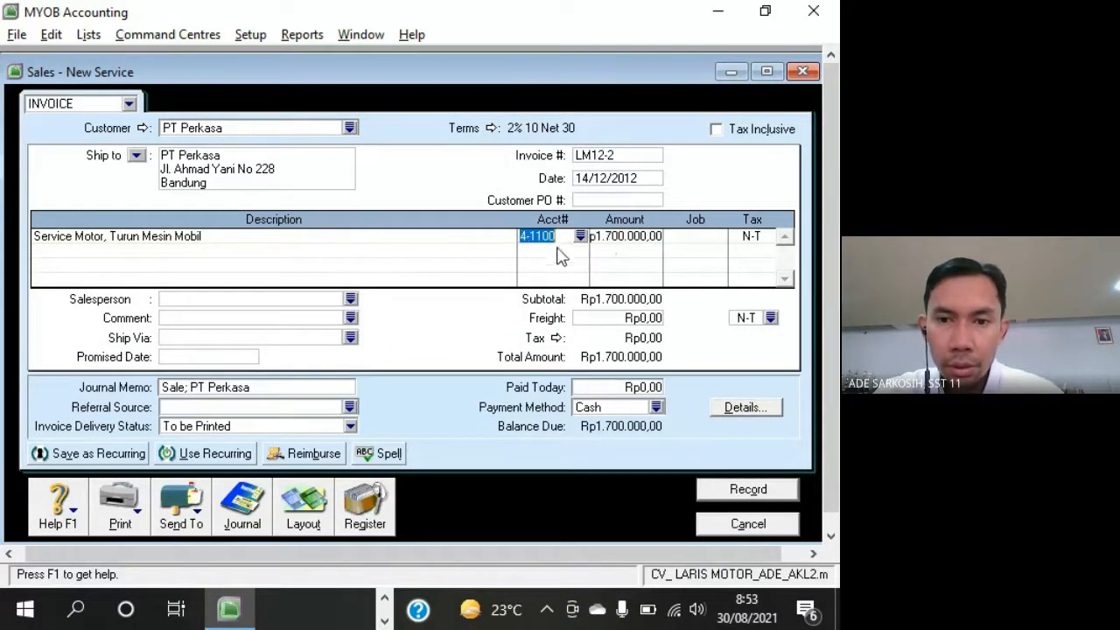
pyautogui.click(622, 239)
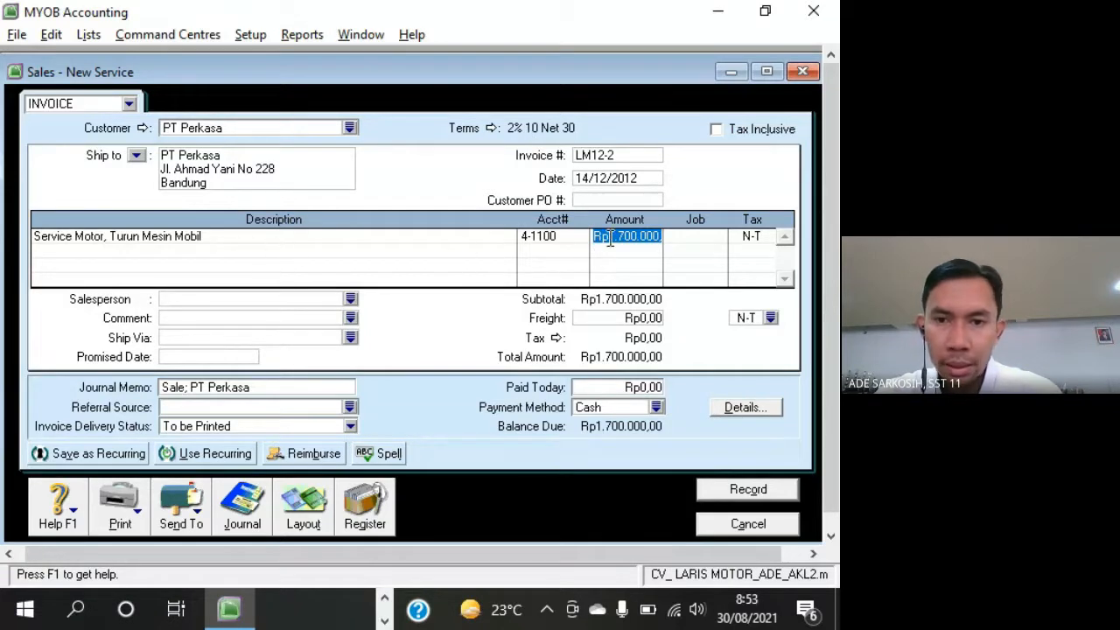
pyautogui.click(547, 240)
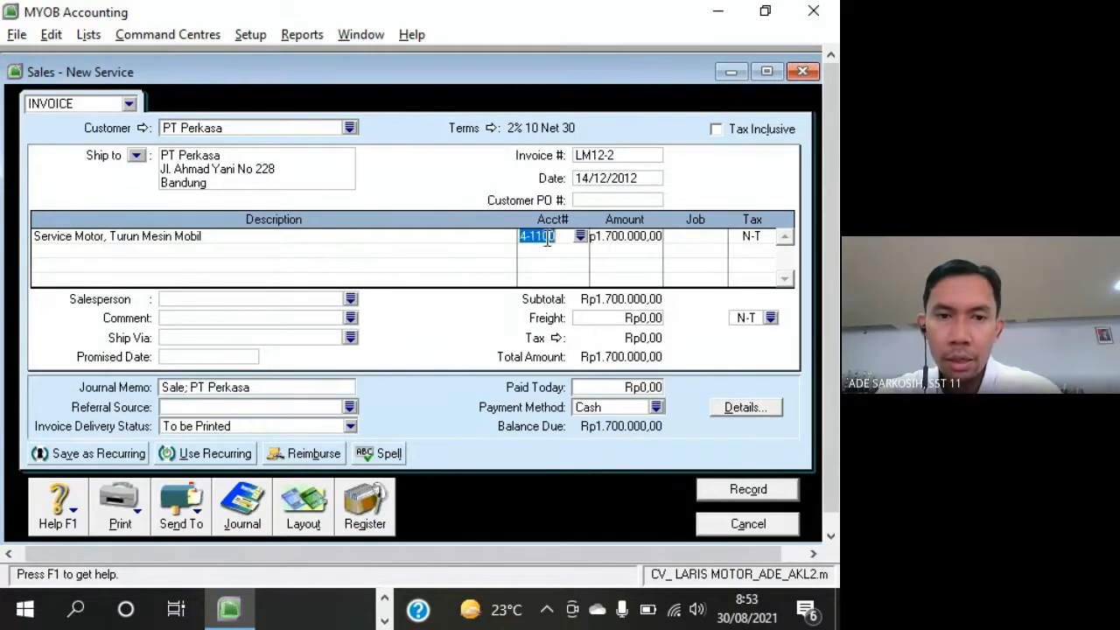
pyautogui.click(341, 241)
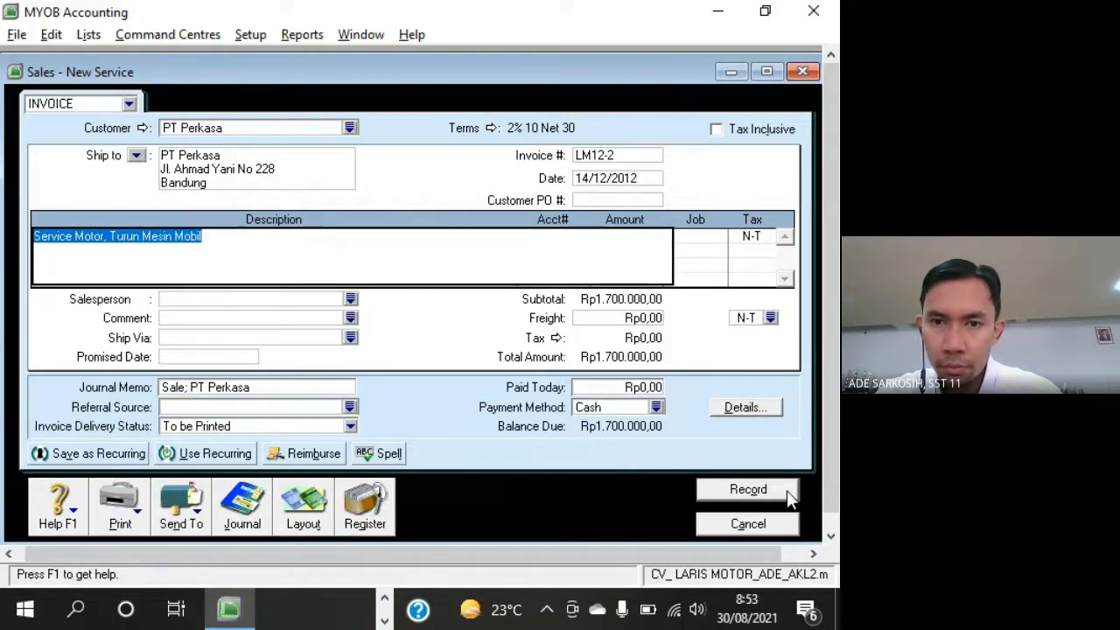
pyautogui.click(695, 245)
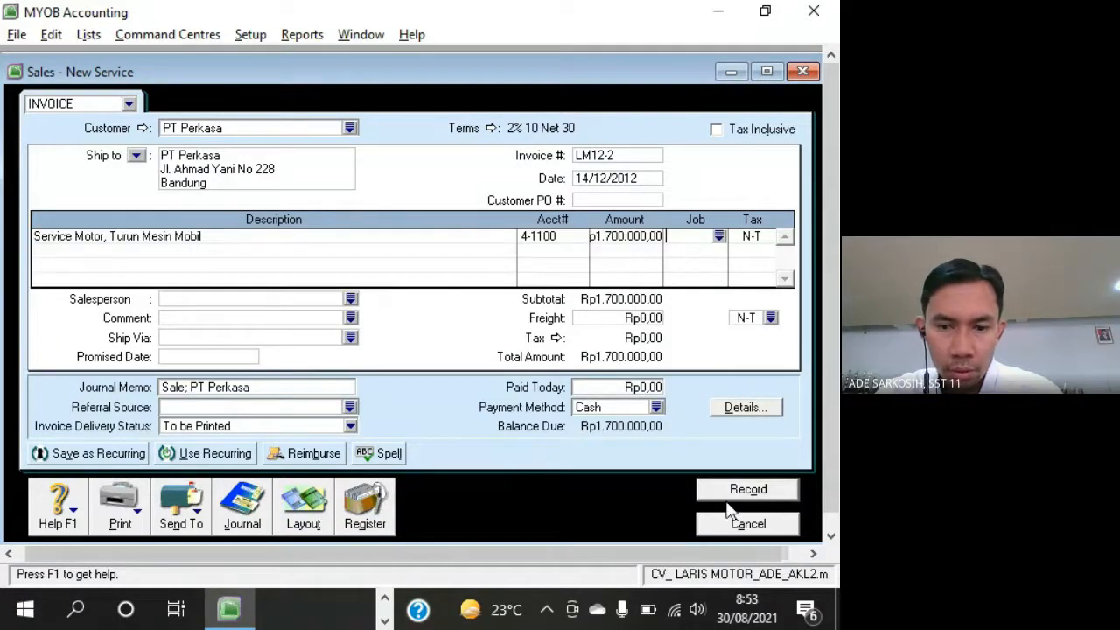
pyautogui.click(774, 491)
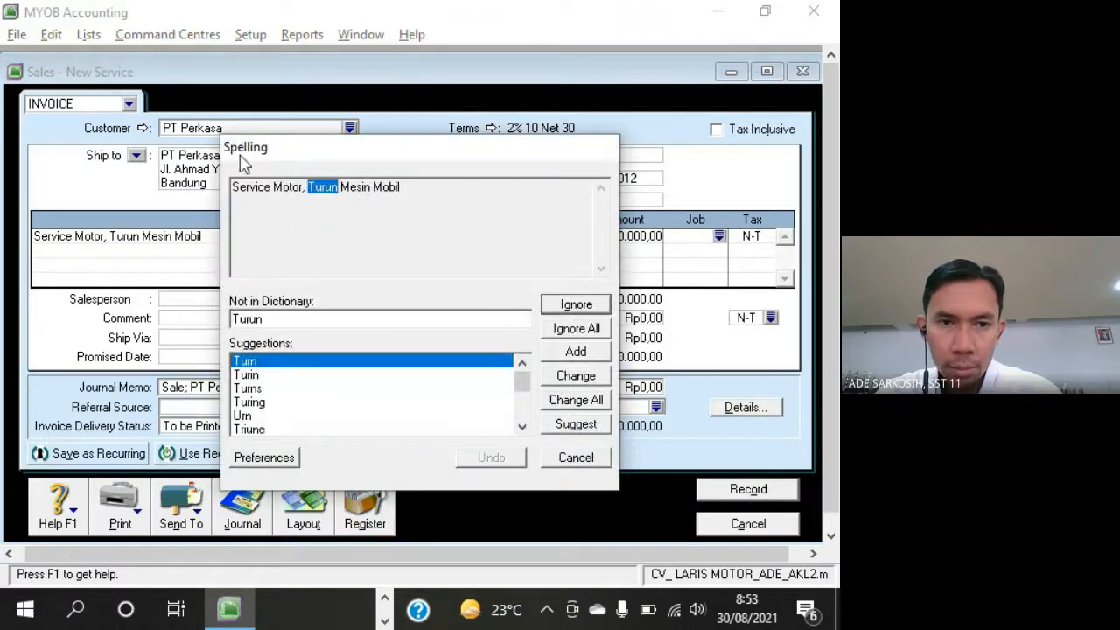
pyautogui.click(571, 461)
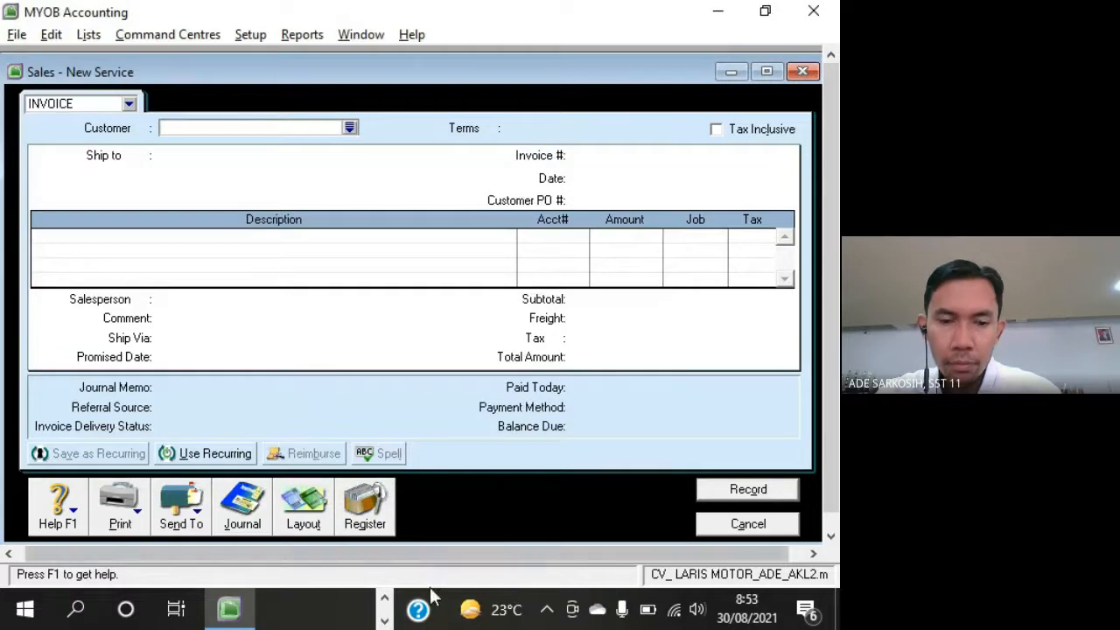
# Switch to the exercise PDF in Acrobat Reader and go past Dokumen 11 to the next invoice, Dokumen 12
pyautogui.click(390, 619)
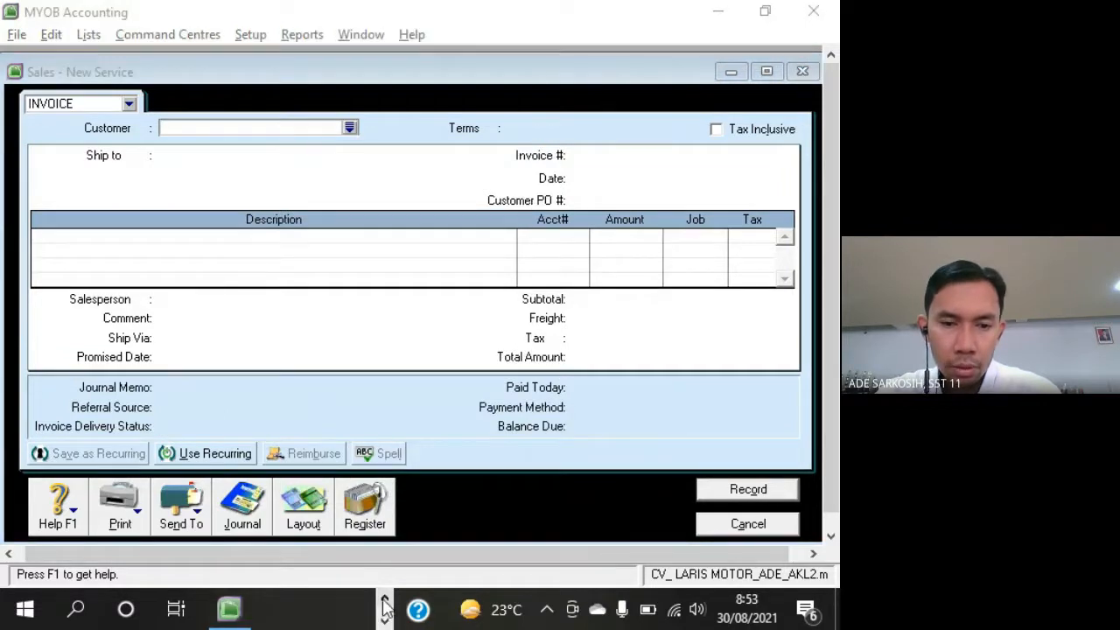
pyautogui.hotkey('alt', 'Tab')
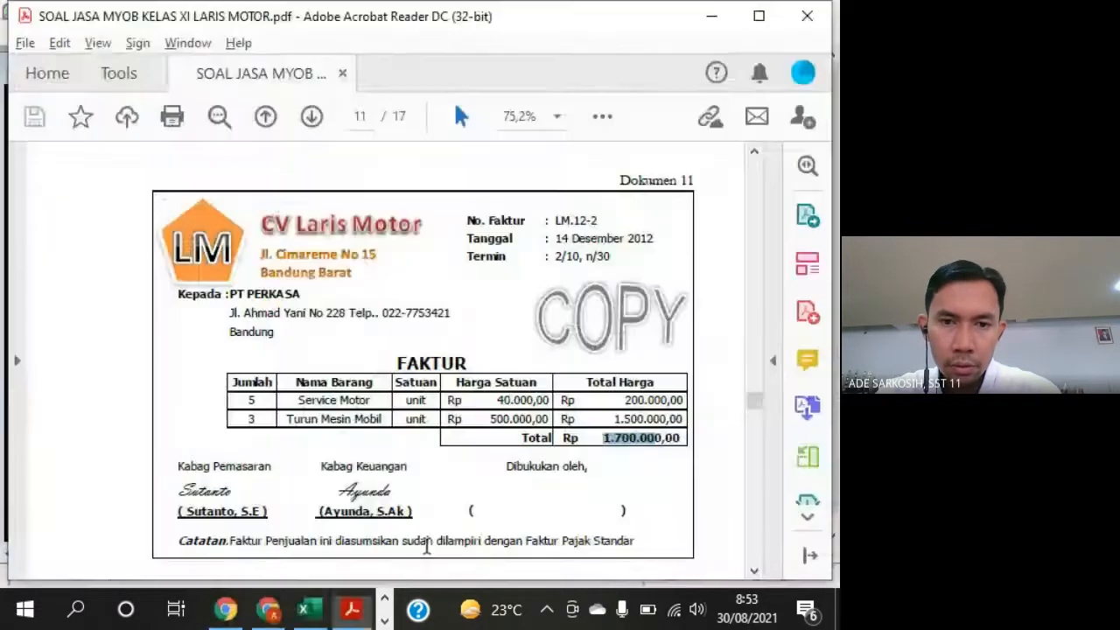
pyautogui.click(676, 449)
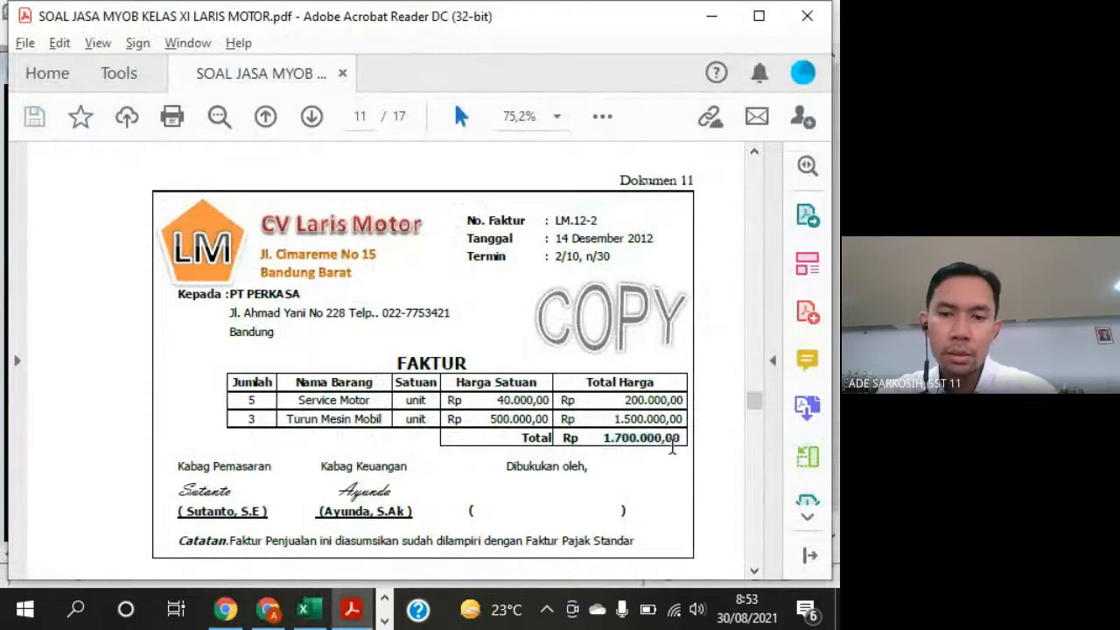
pyautogui.scroll(-5, 695, 460)
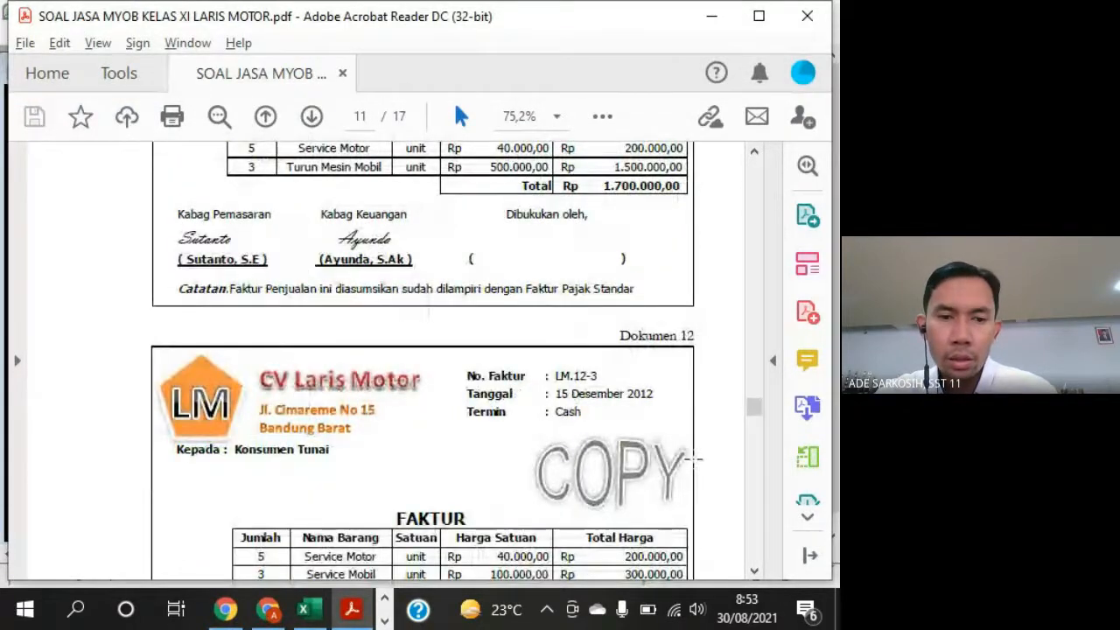
# View the Dokumen 12 invoice in full and highlight its customer, Konsumen Tunai
pyautogui.scroll(-3, 695, 458)
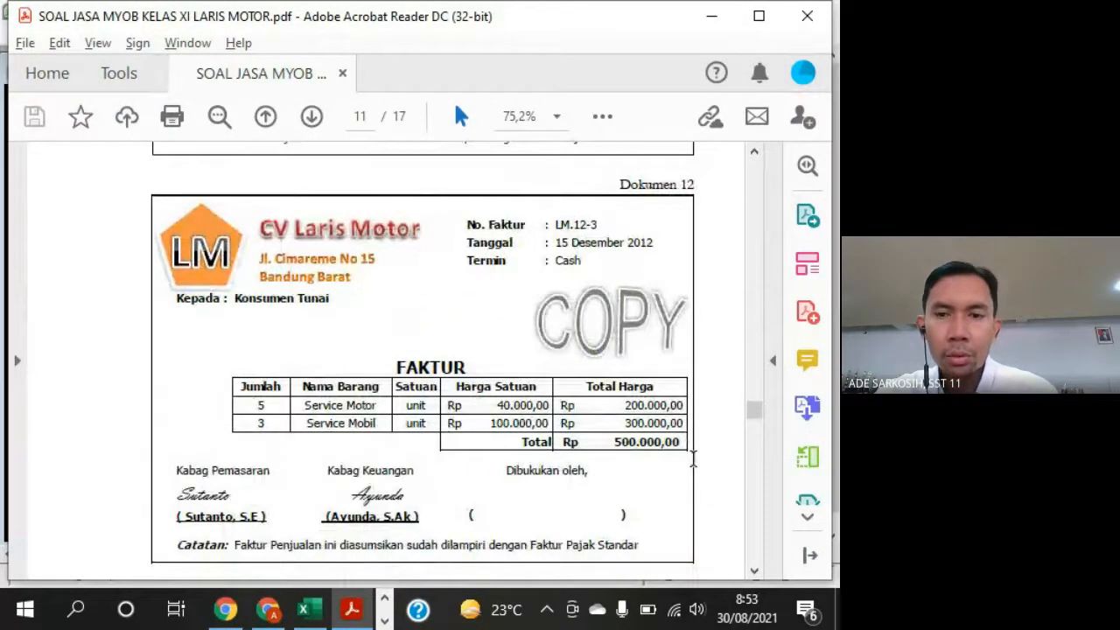
pyautogui.click(753, 570)
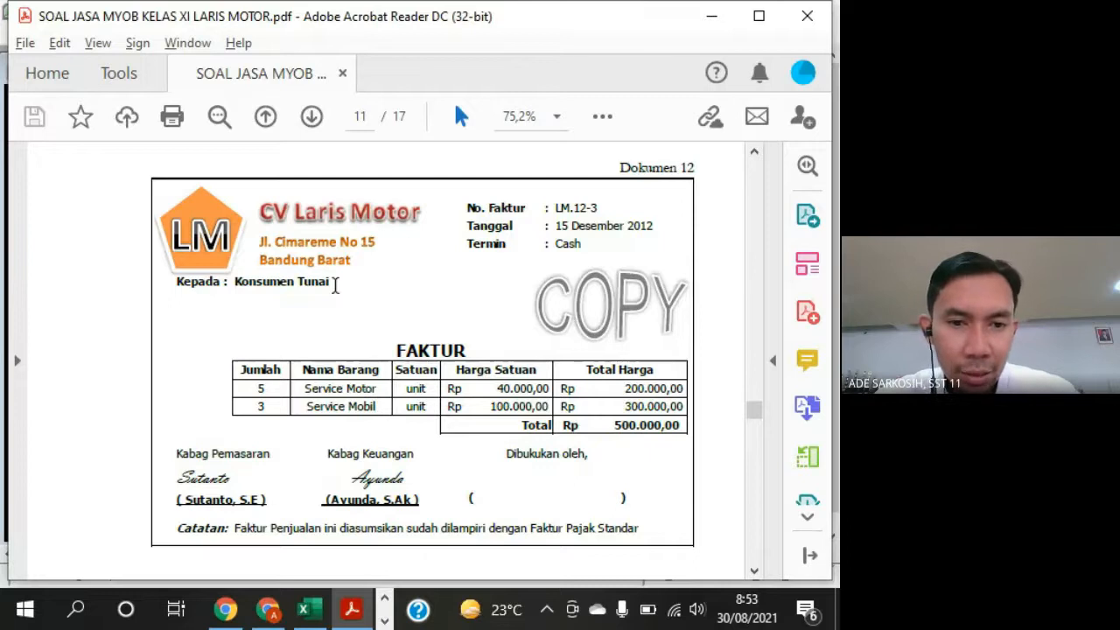
pyautogui.moveTo(332, 282); pyautogui.dragTo(247, 276)
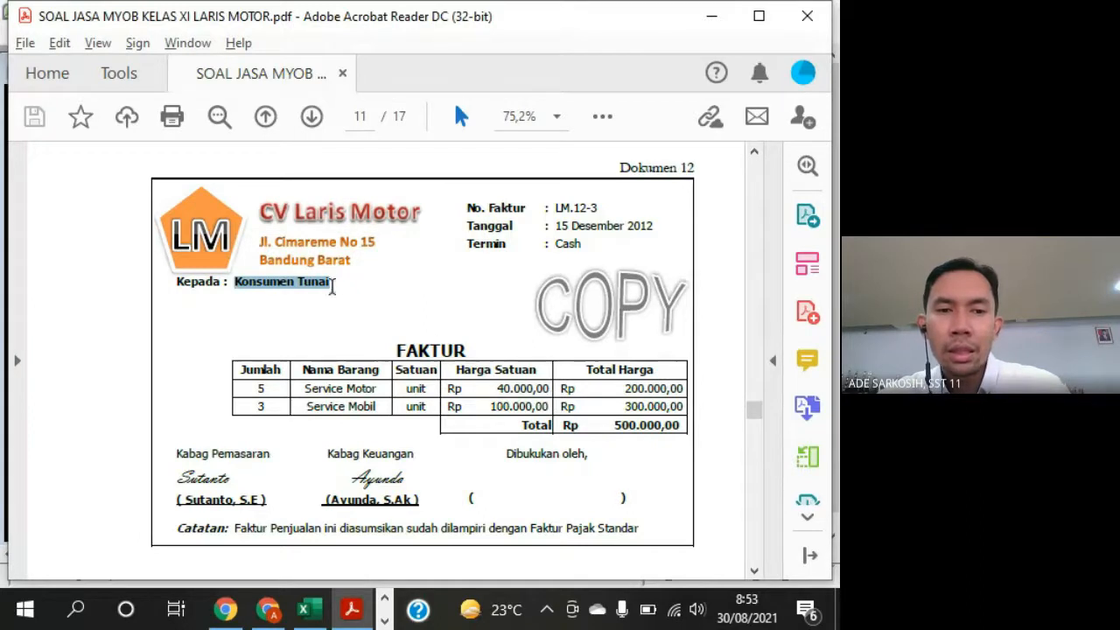
pyautogui.moveTo(333, 282); pyautogui.dragTo(266, 291)
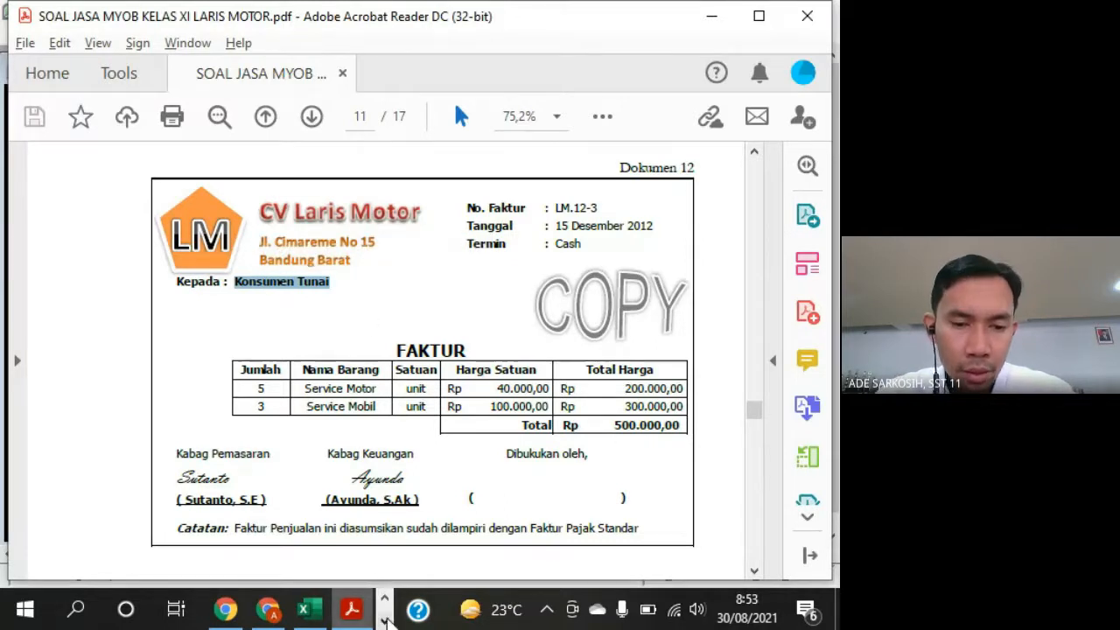
# Switch to the new service sale in MYOB Accounting and check the customer list for Konsumen Tunai
pyautogui.click(385, 601)
pyautogui.click(384, 620)
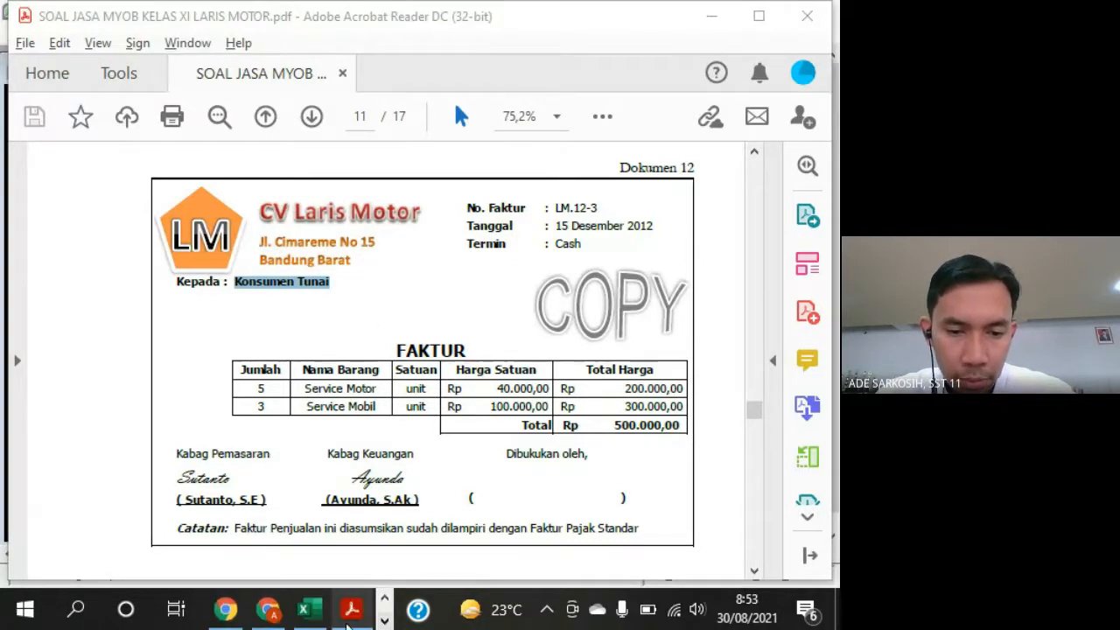
pyautogui.click(384, 619)
pyautogui.click(229, 609)
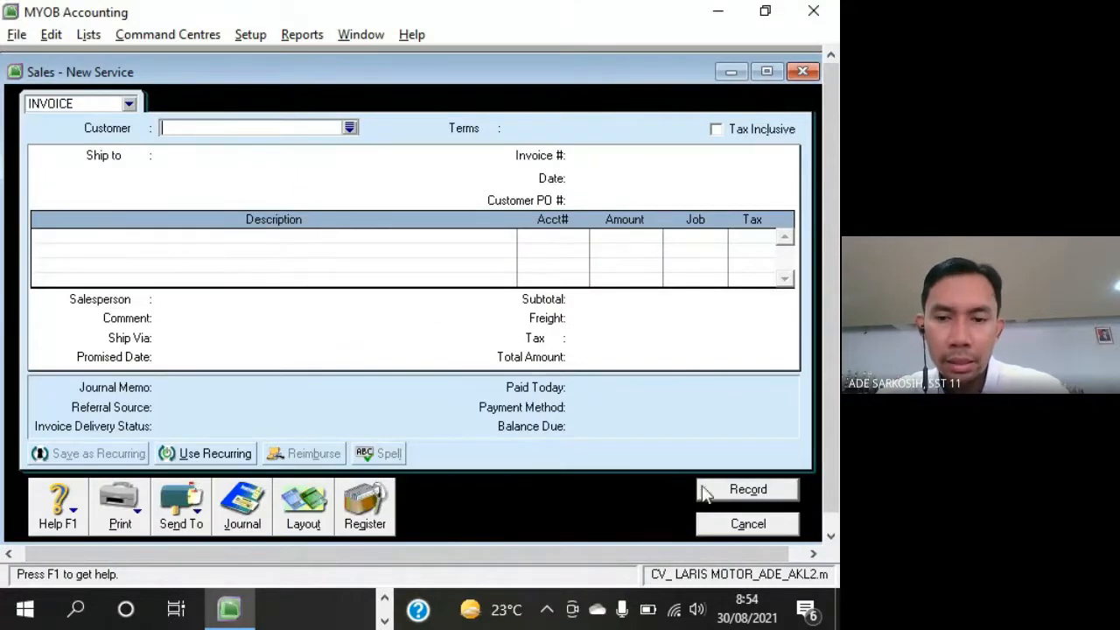
pyautogui.hotkey('alt', 'Tab')
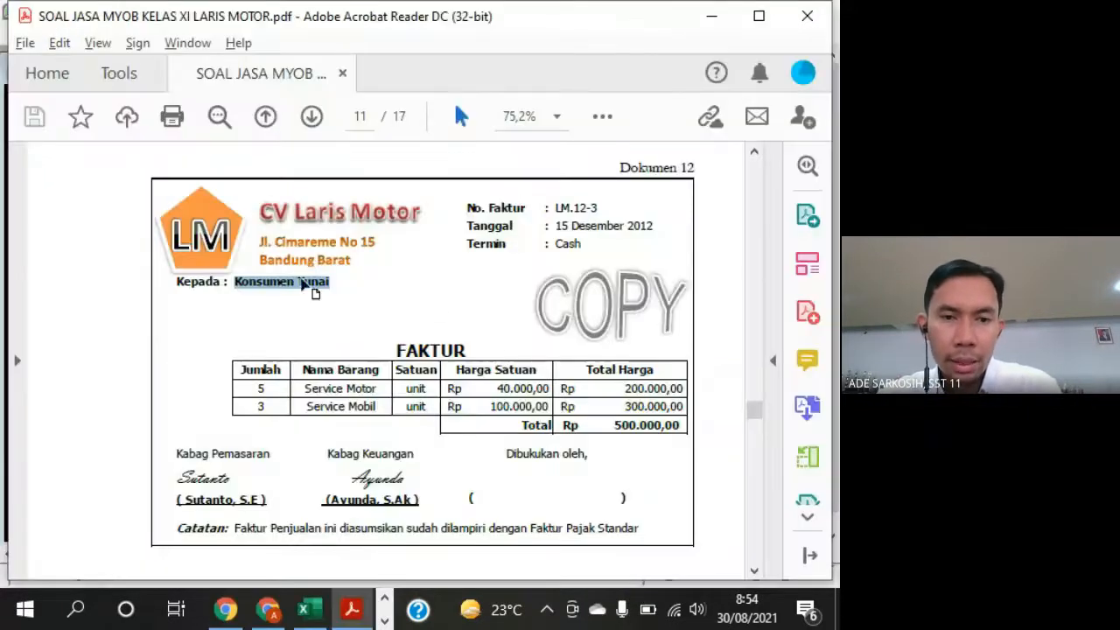
pyautogui.hotkey('alt', 'Tab')
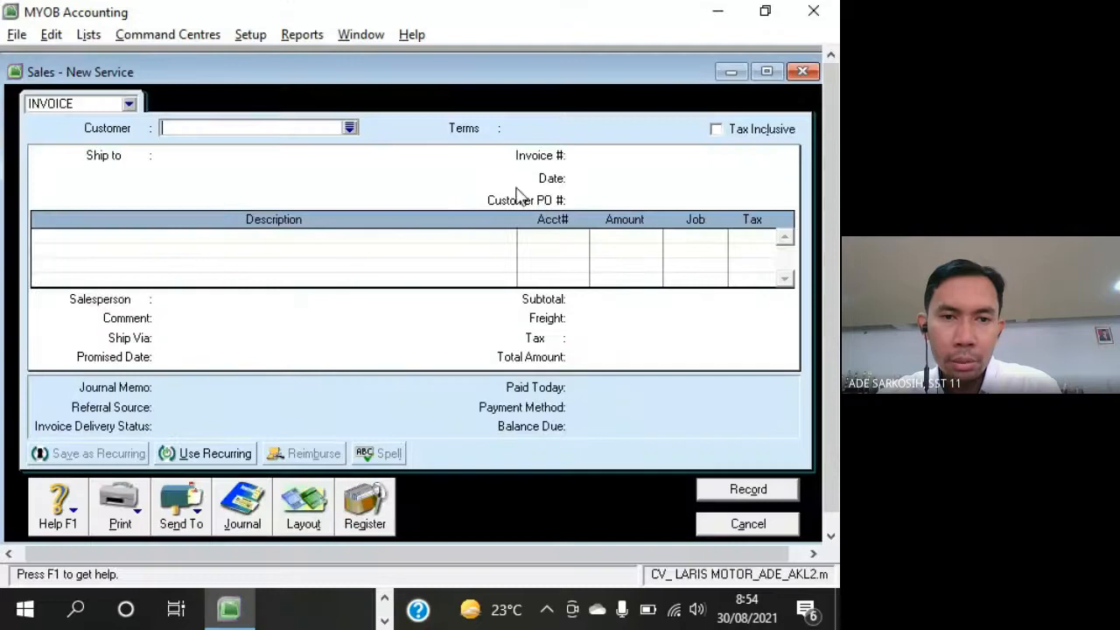
pyautogui.click(349, 129)
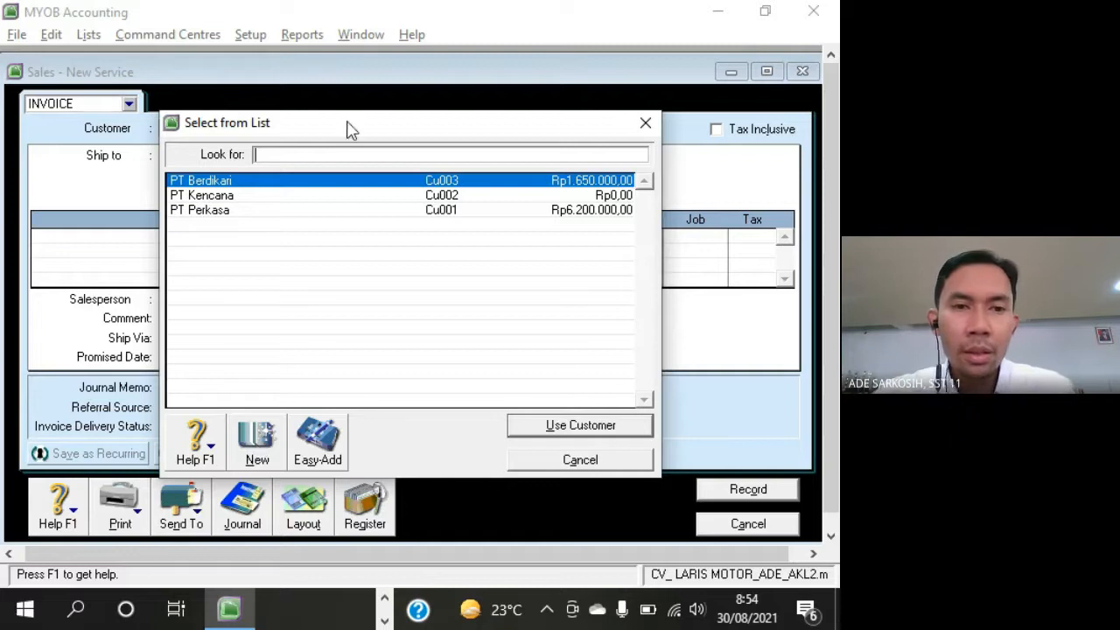
pyautogui.click(593, 461)
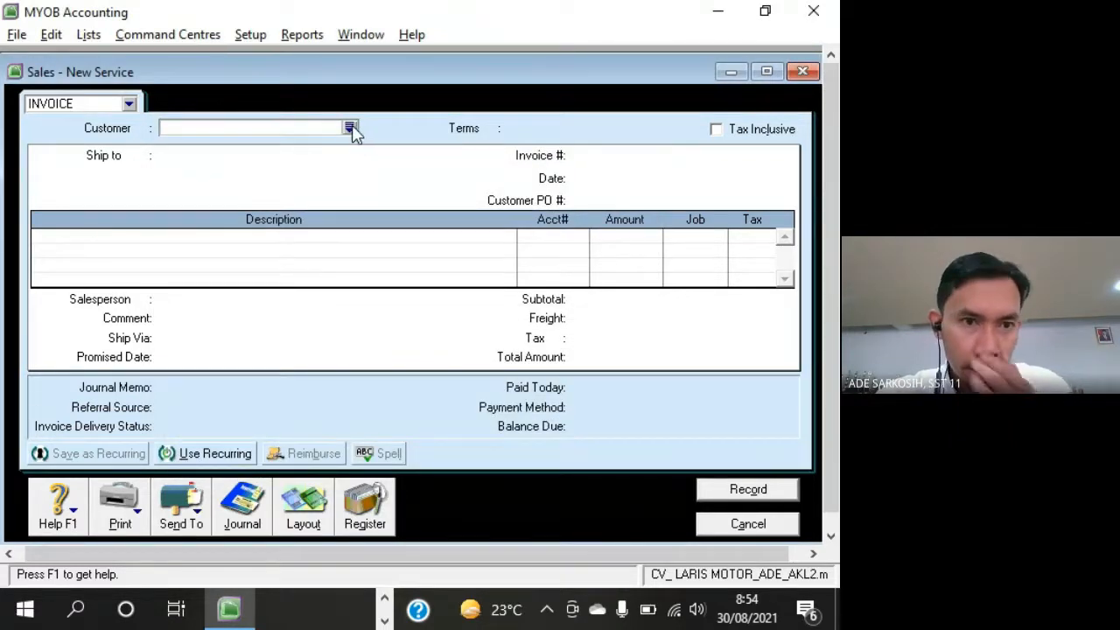
# Create a customer card named Konsumen Tunai with the next sequential card ID and select that customer for the invoice
pyautogui.click(349, 129)
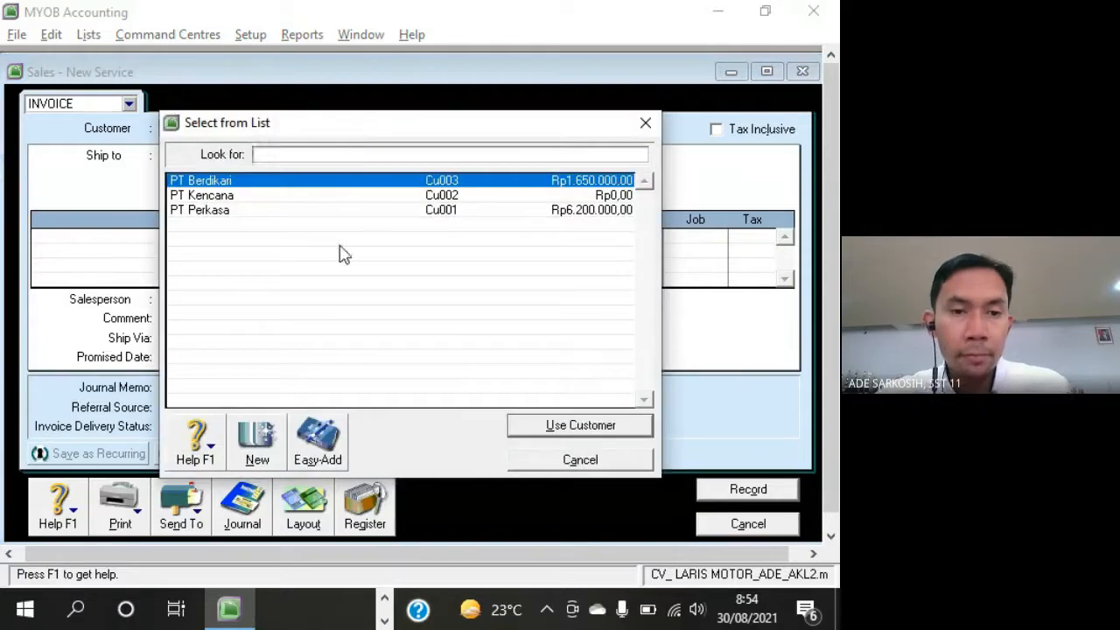
pyautogui.click(260, 446)
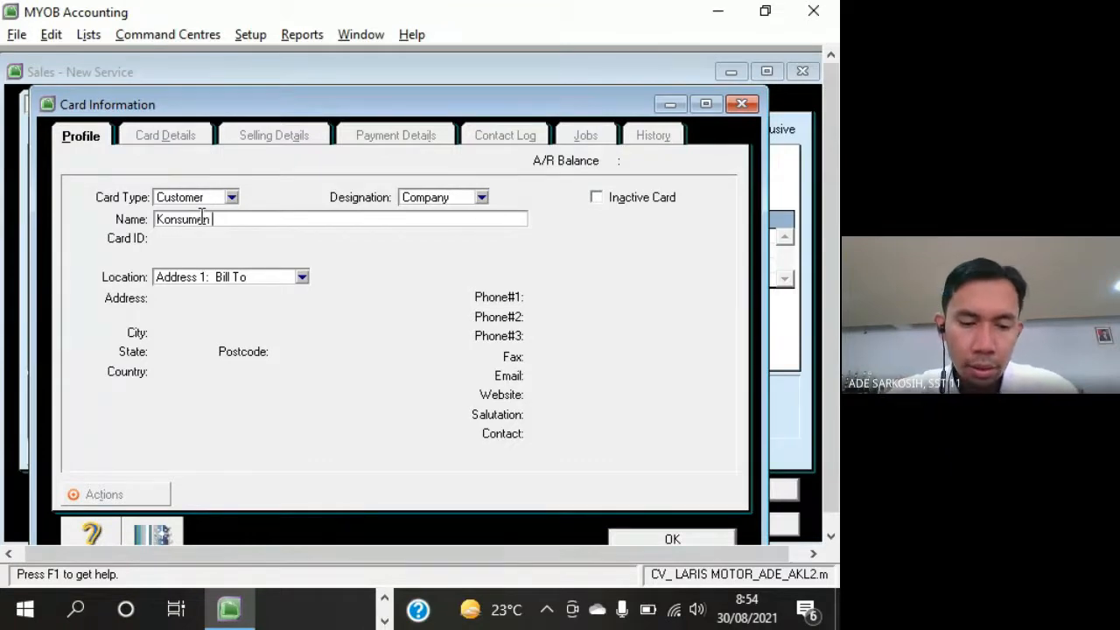
pyautogui.write('Konsumen Tunai')
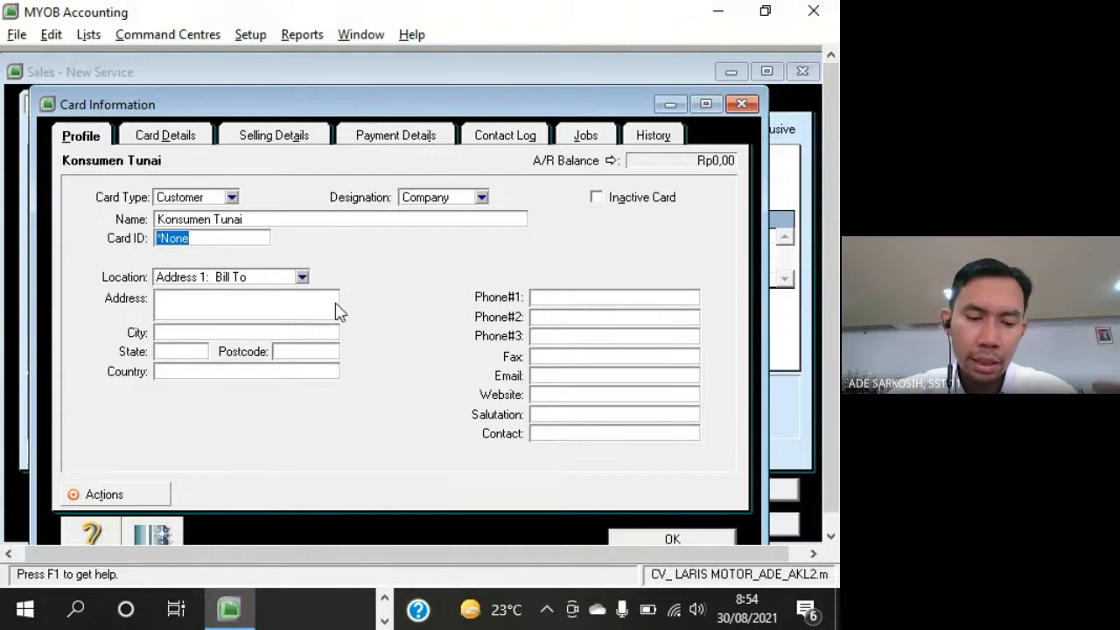
pyautogui.write('Cu')
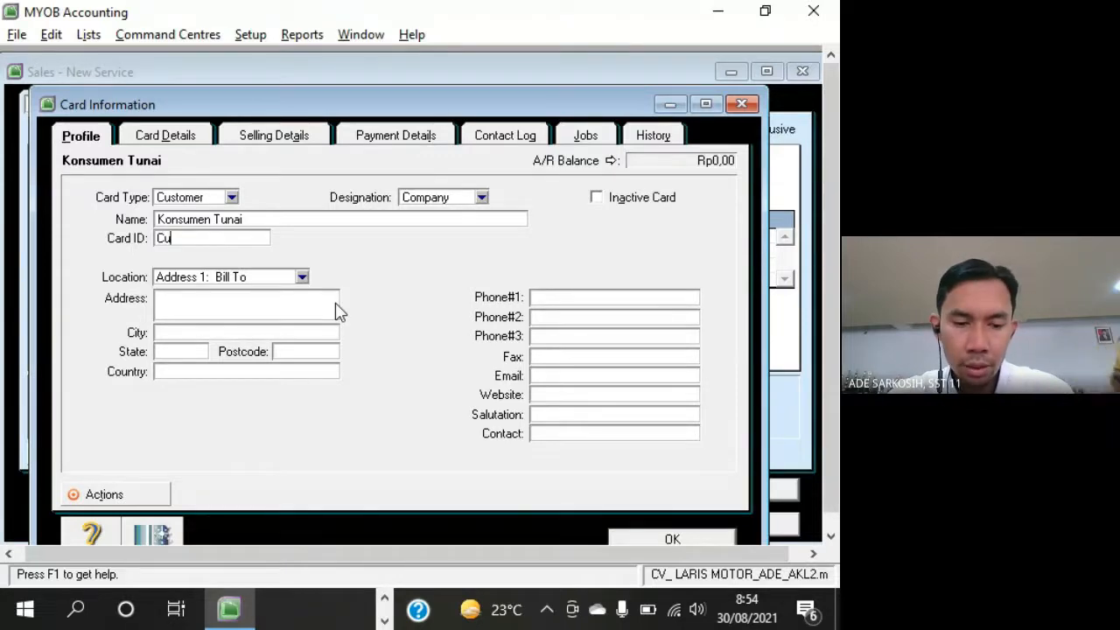
pyautogui.write('004')
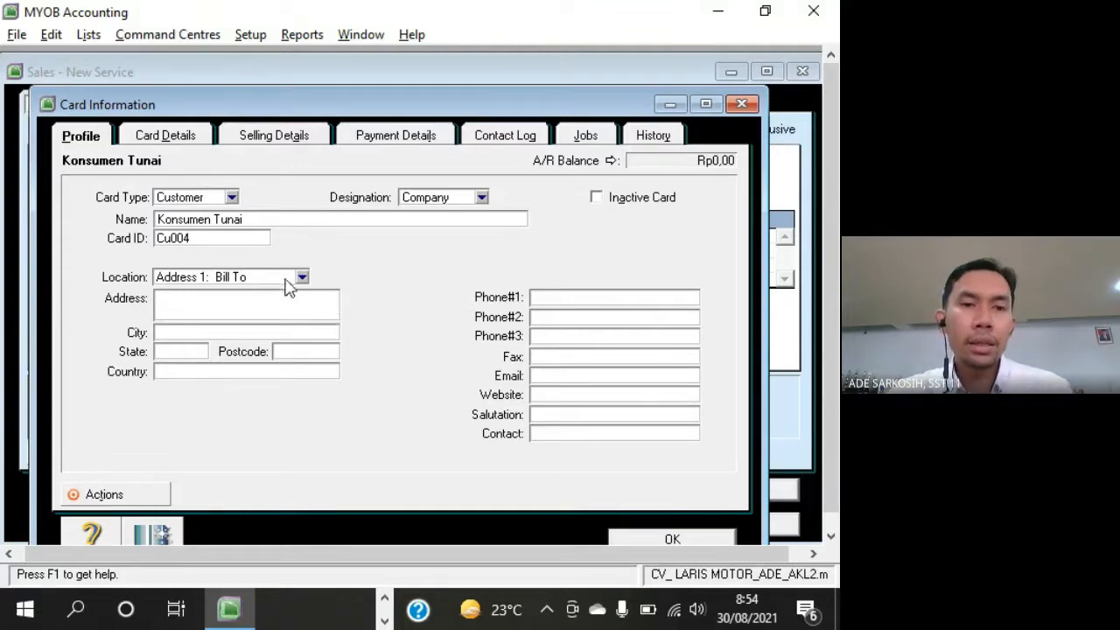
pyautogui.moveTo(322, 110); pyautogui.dragTo(337, 175)
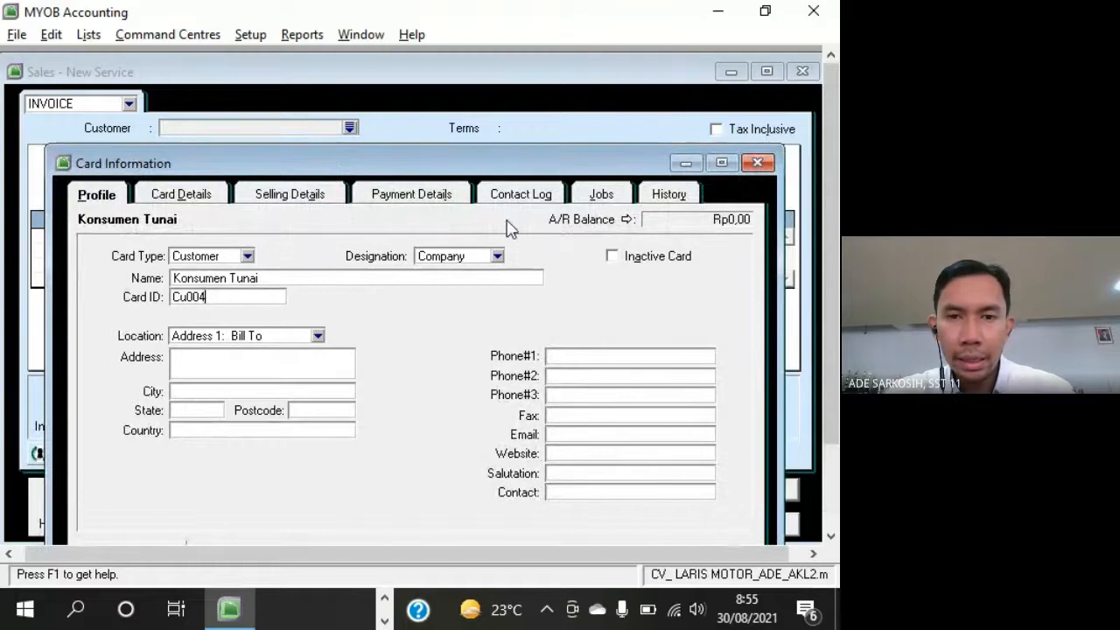
pyautogui.moveTo(512, 170); pyautogui.dragTo(505, 123)
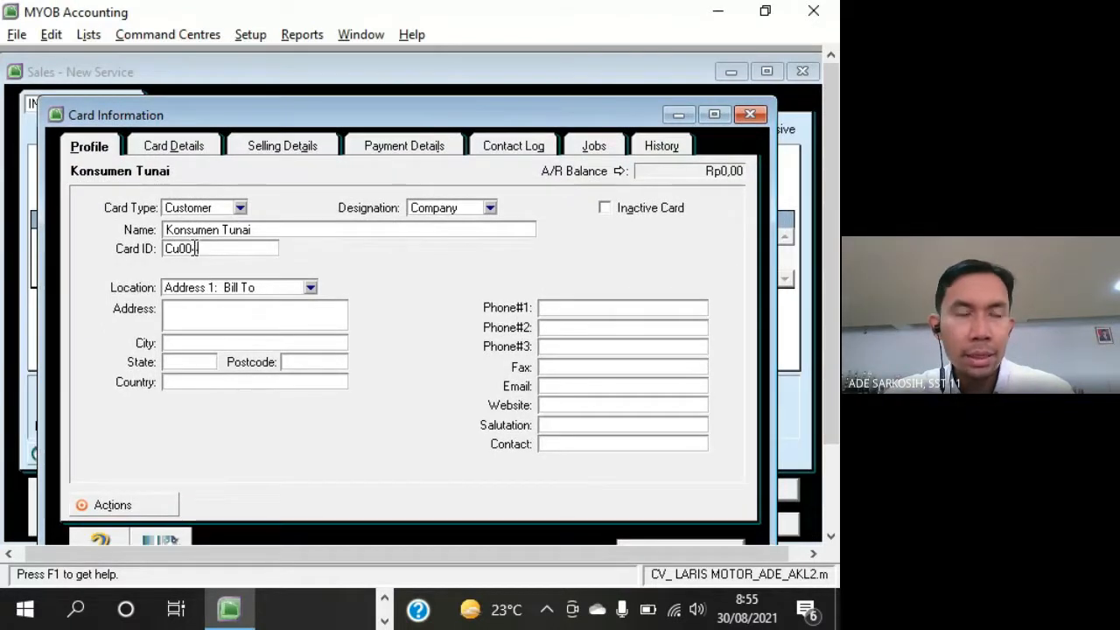
pyautogui.moveTo(395, 118); pyautogui.dragTo(397, 58)
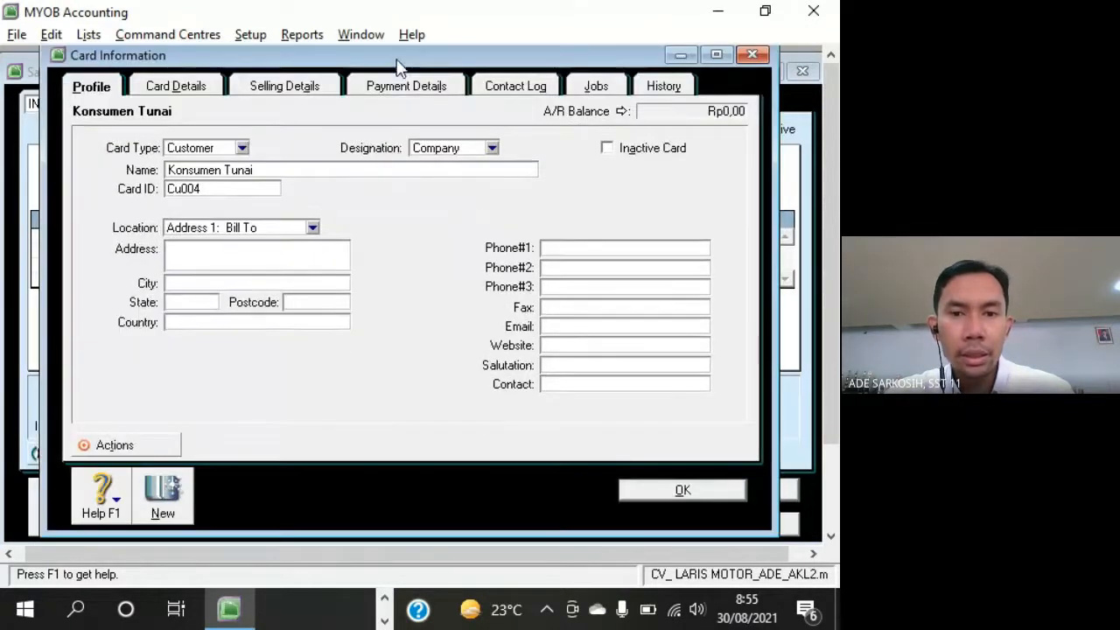
pyautogui.click(703, 492)
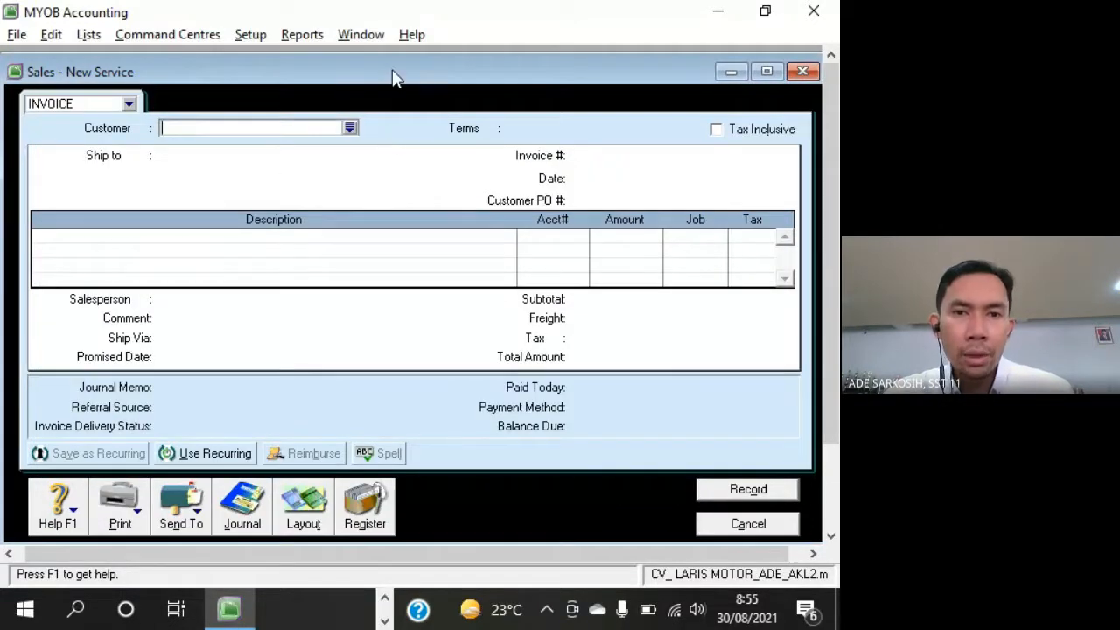
pyautogui.click(350, 129)
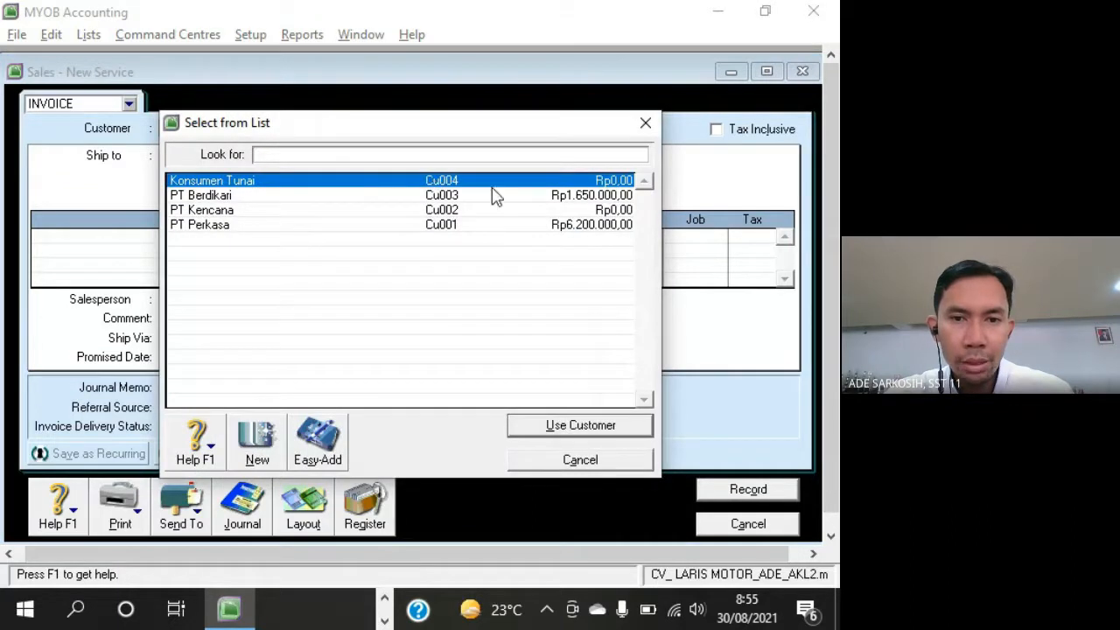
pyautogui.doubleClick(286, 184)
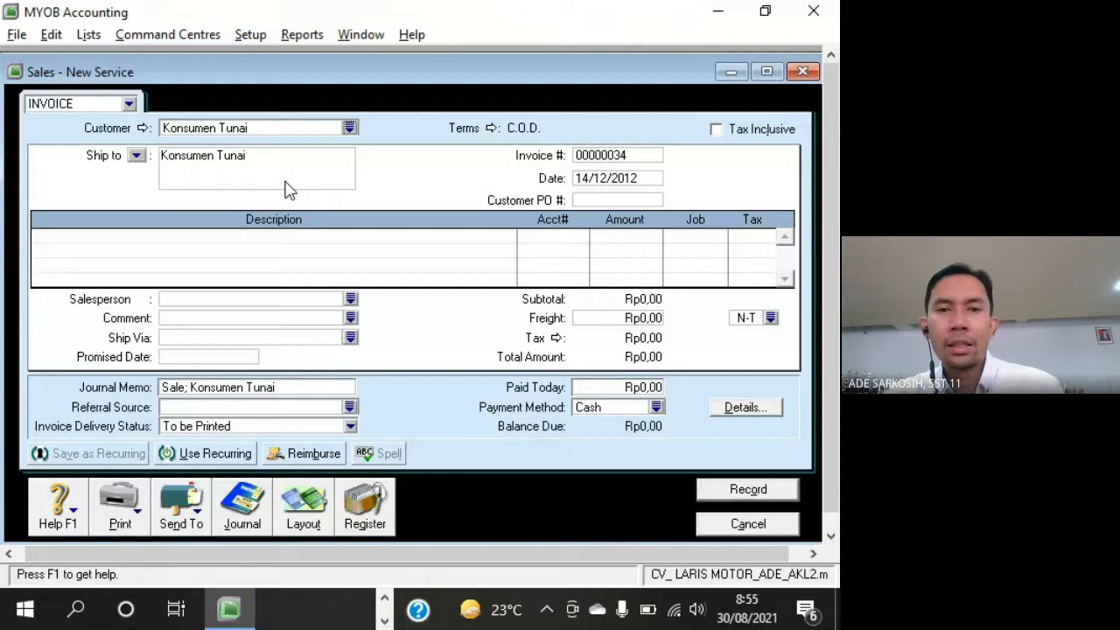
# Enter invoice number LM12-3 and date 15/12/12 from Dokumen 12 on the sales invoice
pyautogui.hotkey('alt', 'Tab')
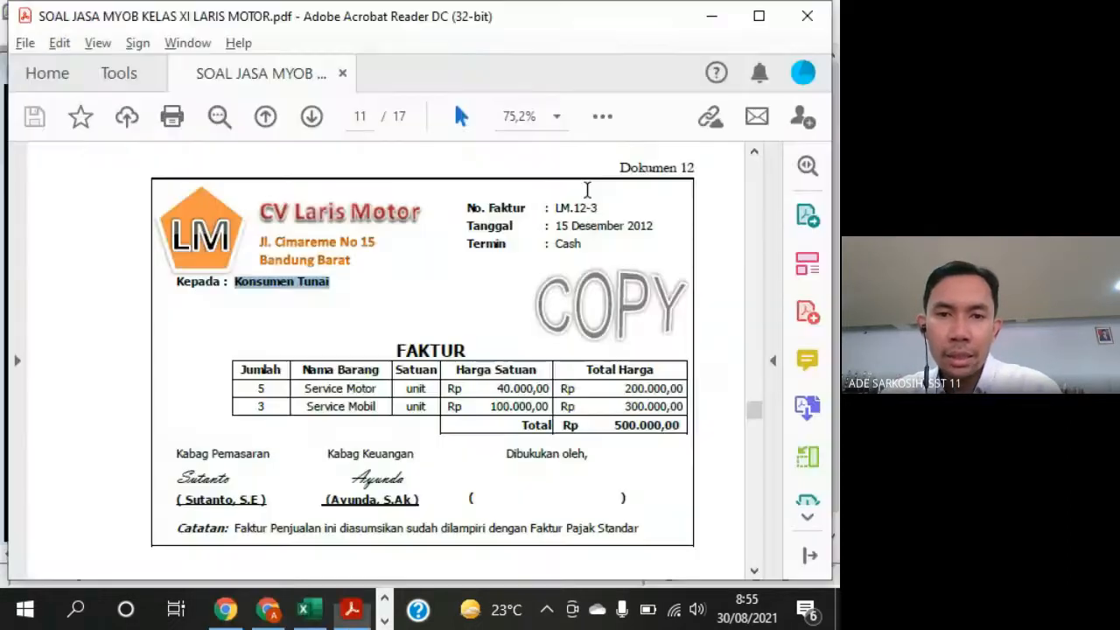
pyautogui.hotkey('alt', 'Tab')
pyautogui.write('LM')
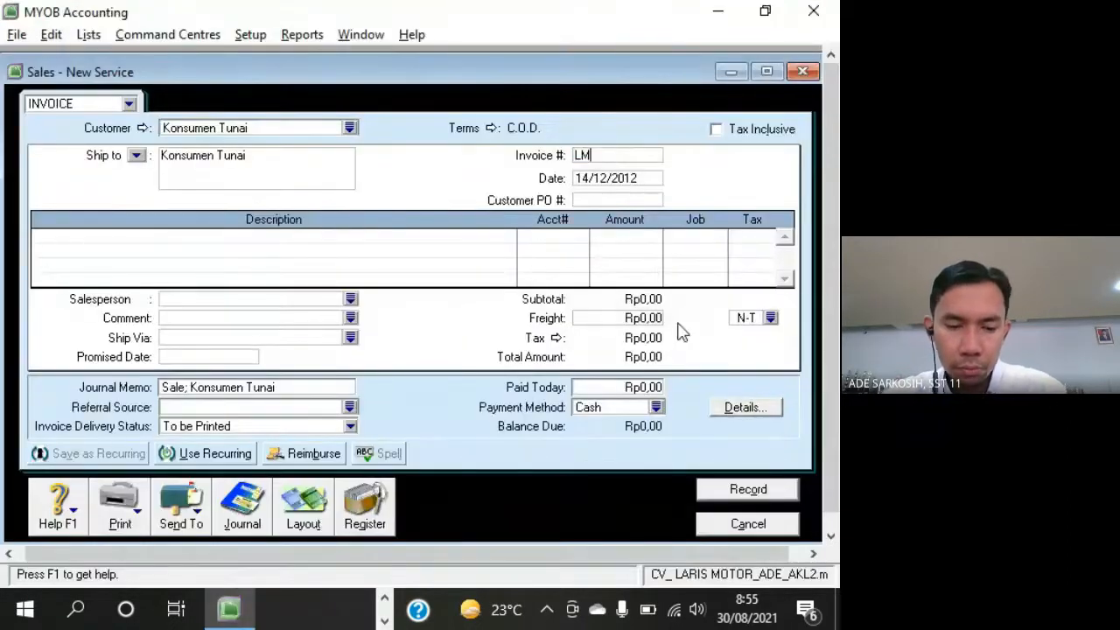
pyautogui.write('12-3')
pyautogui.press('Tab')
pyautogui.hotkey('alt', 'Tab')
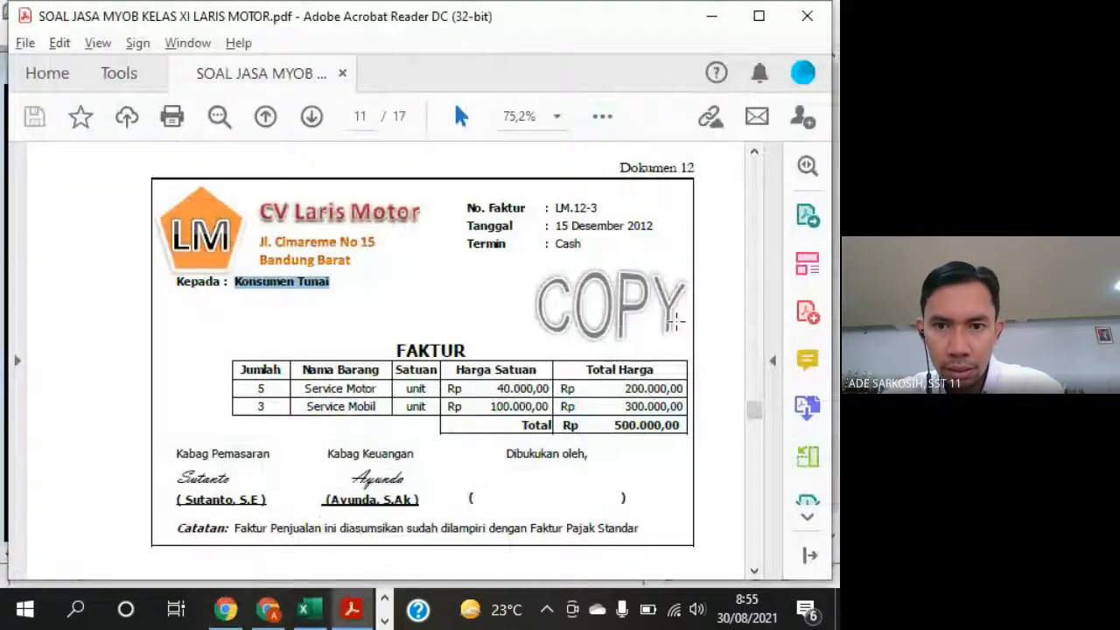
pyautogui.hotkey('alt', 'Tab')
pyautogui.write('15/12/12')
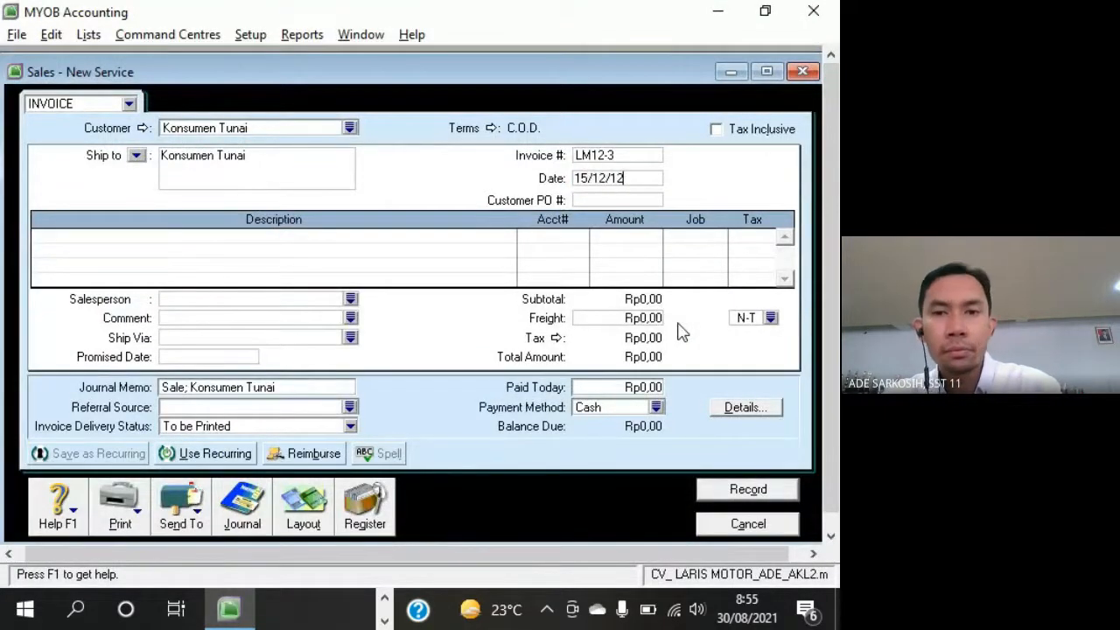
pyautogui.press('Tab')
# Enter "Service Motor, Service Mobil" as the description of the first invoice line, following the items on Dokumen 12
pyautogui.hotkey('alt', 'Tab')
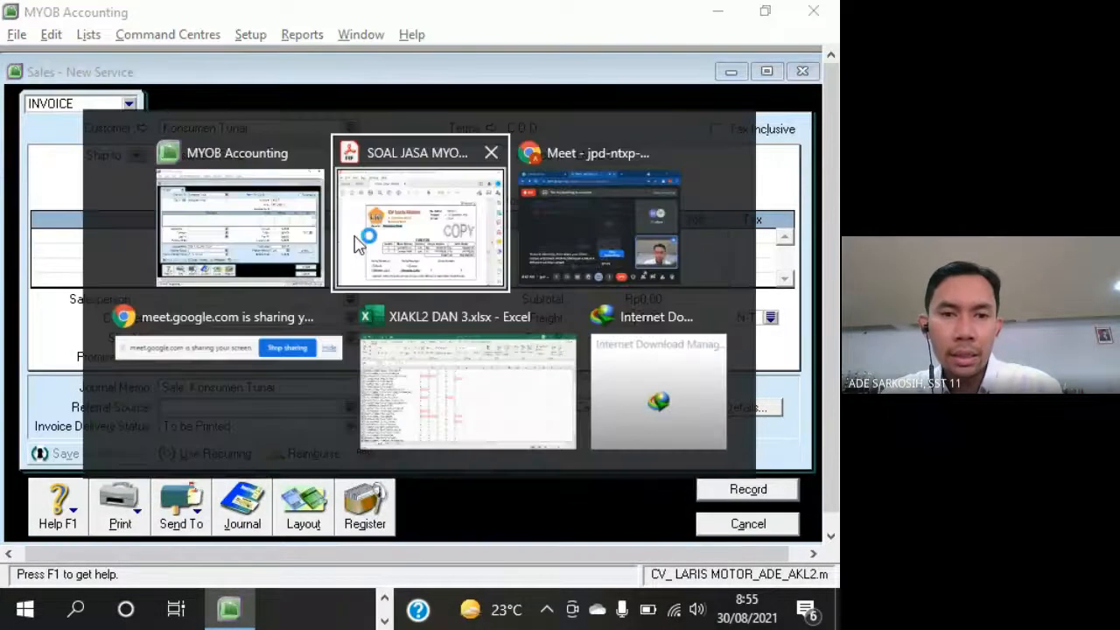
pyautogui.hotkey('alt', 'Tab')
pyautogui.click(265, 274)
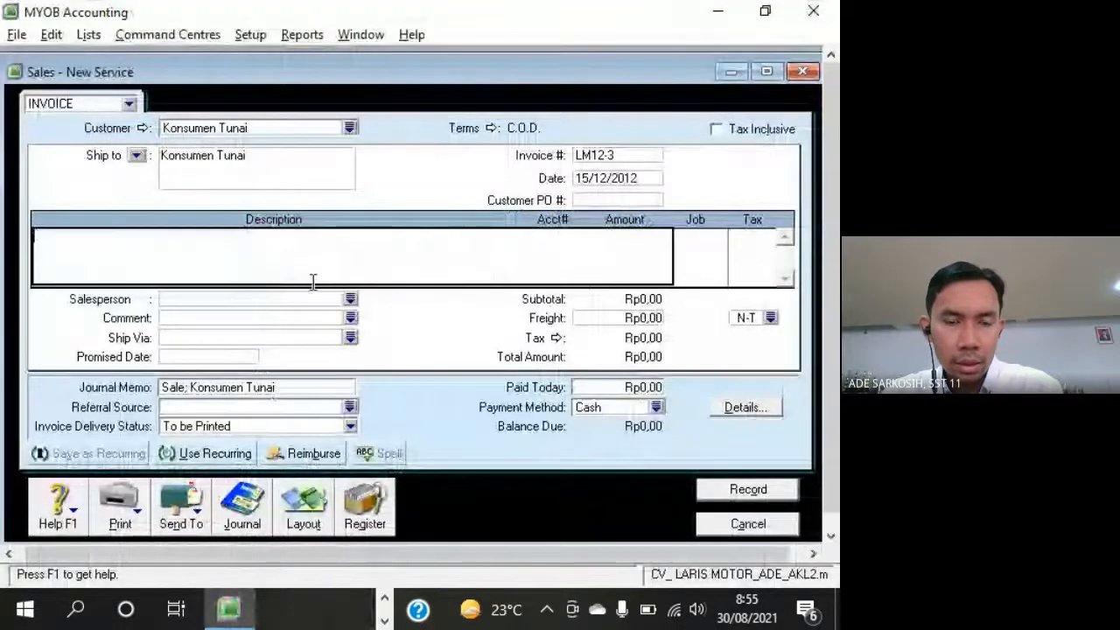
pyautogui.hotkey('alt', 'Tab')
pyautogui.hotkey('alt', 'Tab')
pyautogui.write('Service')
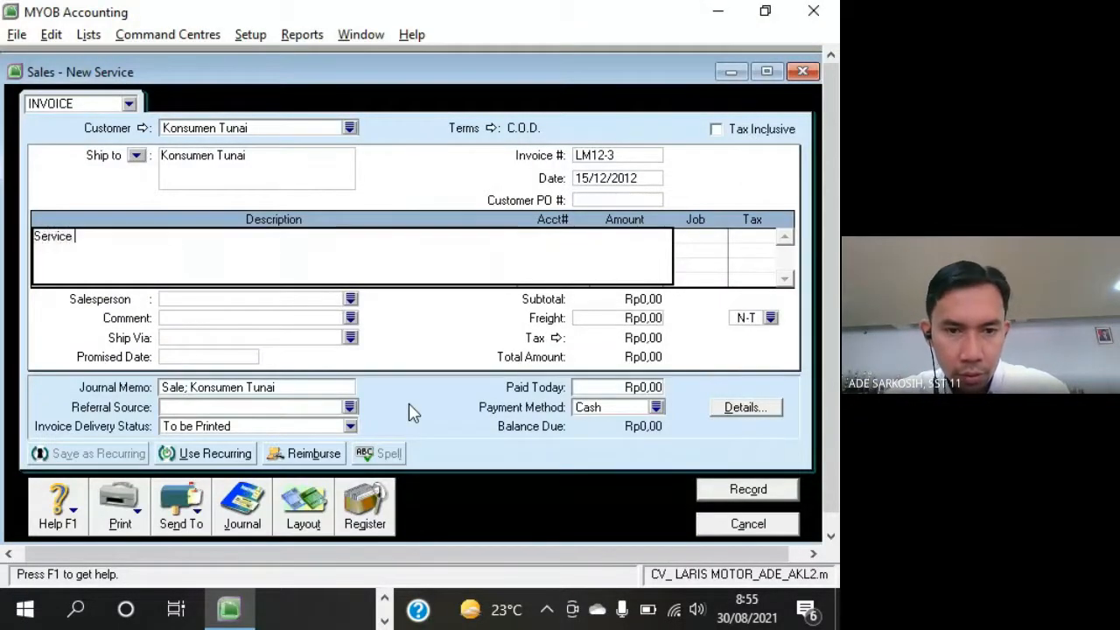
pyautogui.hotkey('alt', 'Tab')
pyautogui.hotkey('alt', 'Tab')
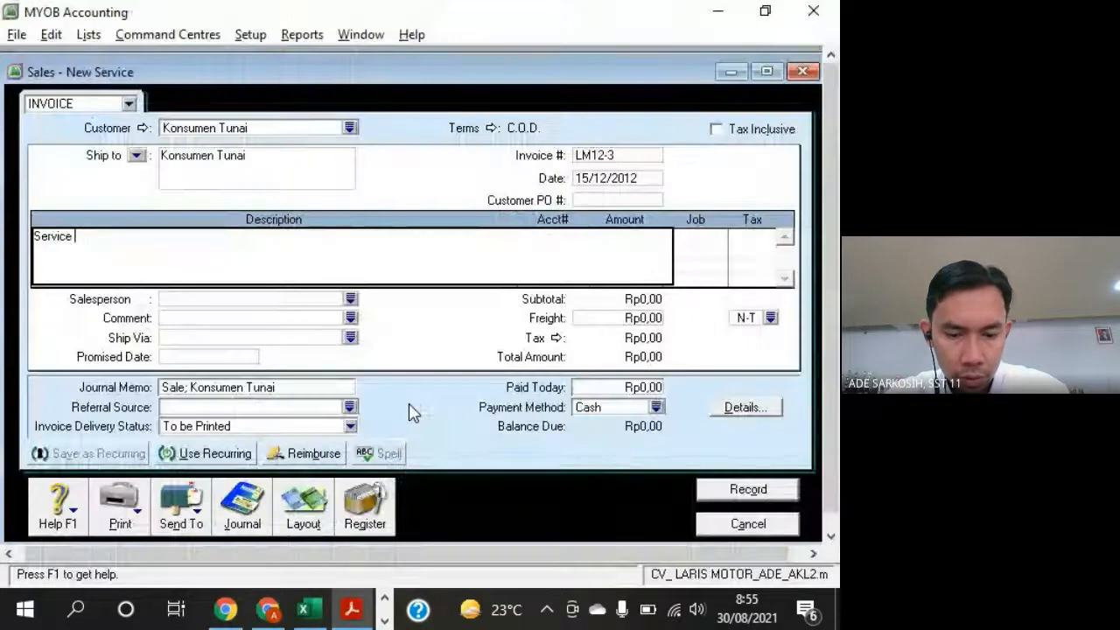
pyautogui.write('Motor, Serv')
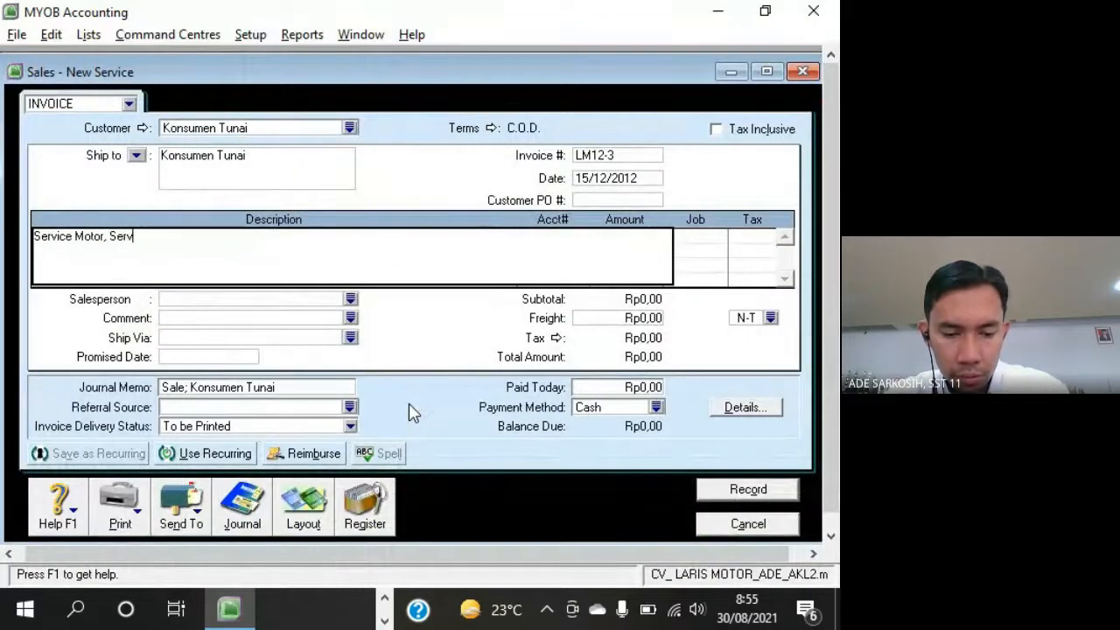
pyautogui.write('ice Mobil')
pyautogui.press('Tab')
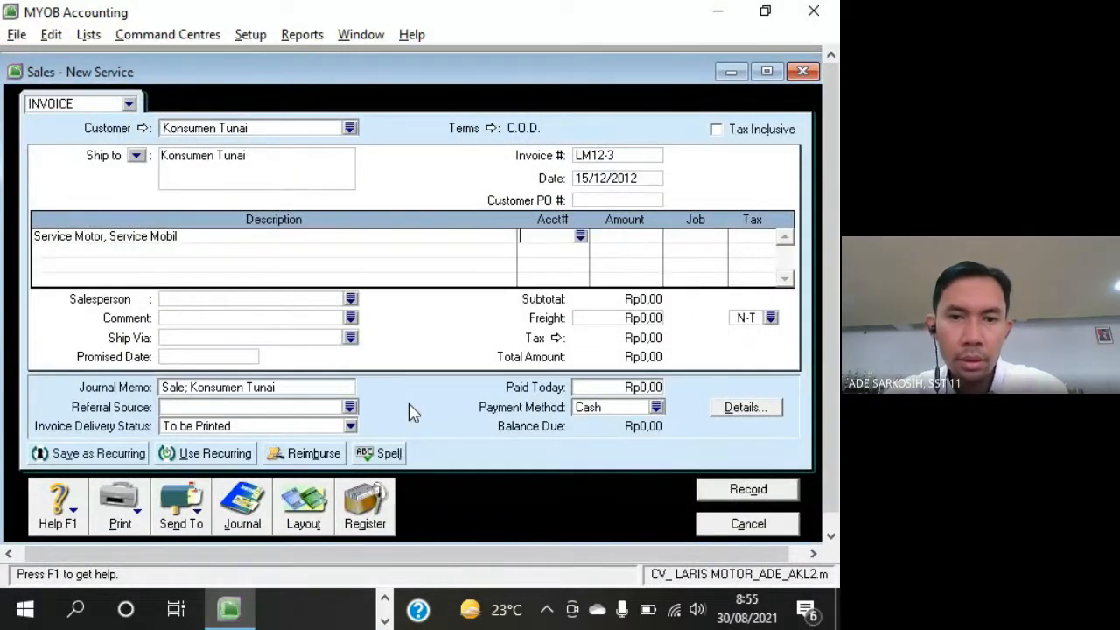
# Assign the Service Income account to the invoice line and enter the Dokumen 12 total of 500000 as its amount
pyautogui.click(582, 238)
pyautogui.doubleClick(278, 243)
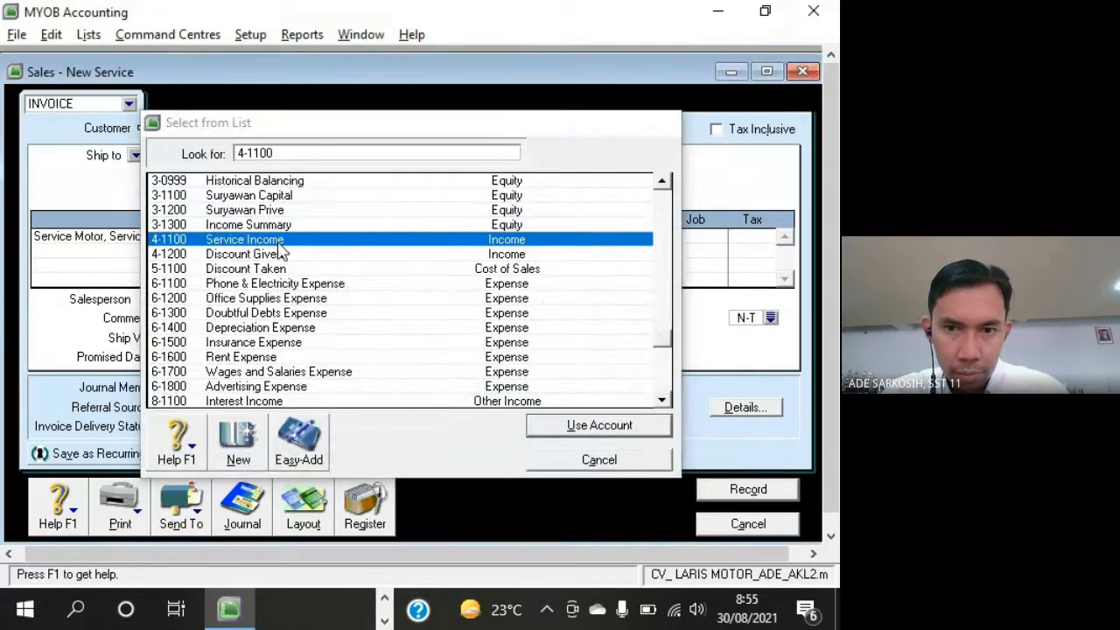
pyautogui.press('Tab')
pyautogui.hotkey('alt', 'Tab')
pyautogui.hotkey('alt', 'Tab')
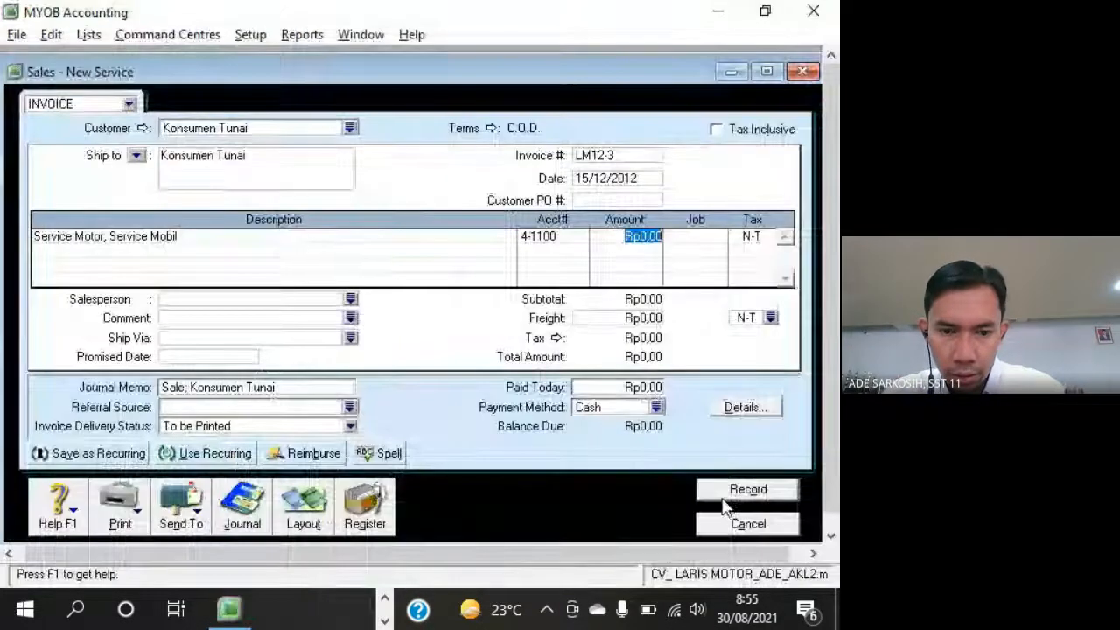
pyautogui.write('500000')
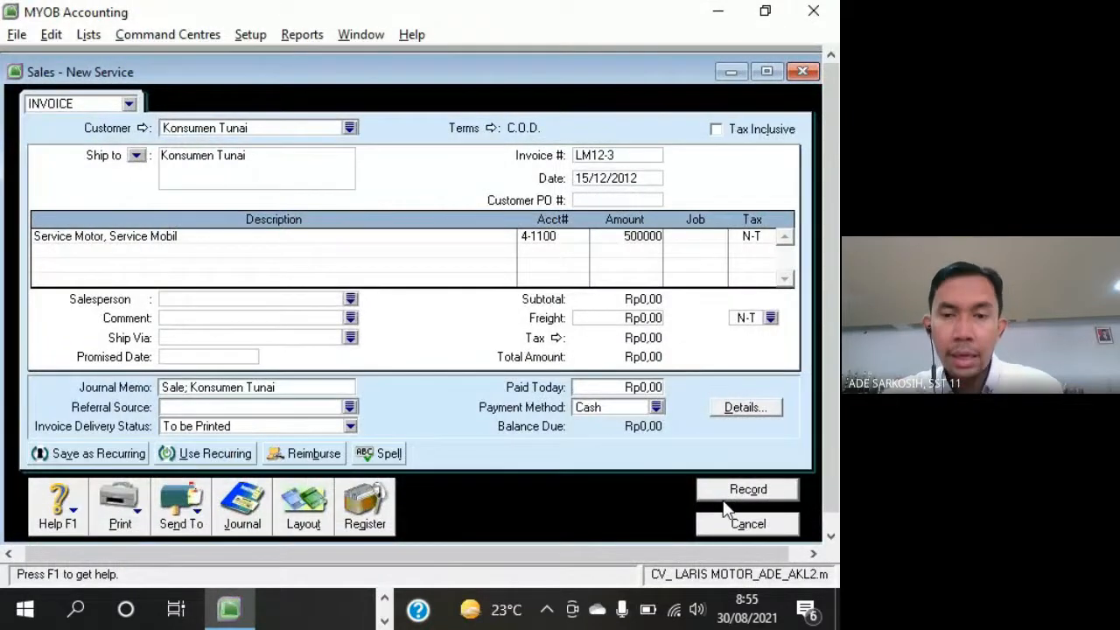
pyautogui.press('Tab')
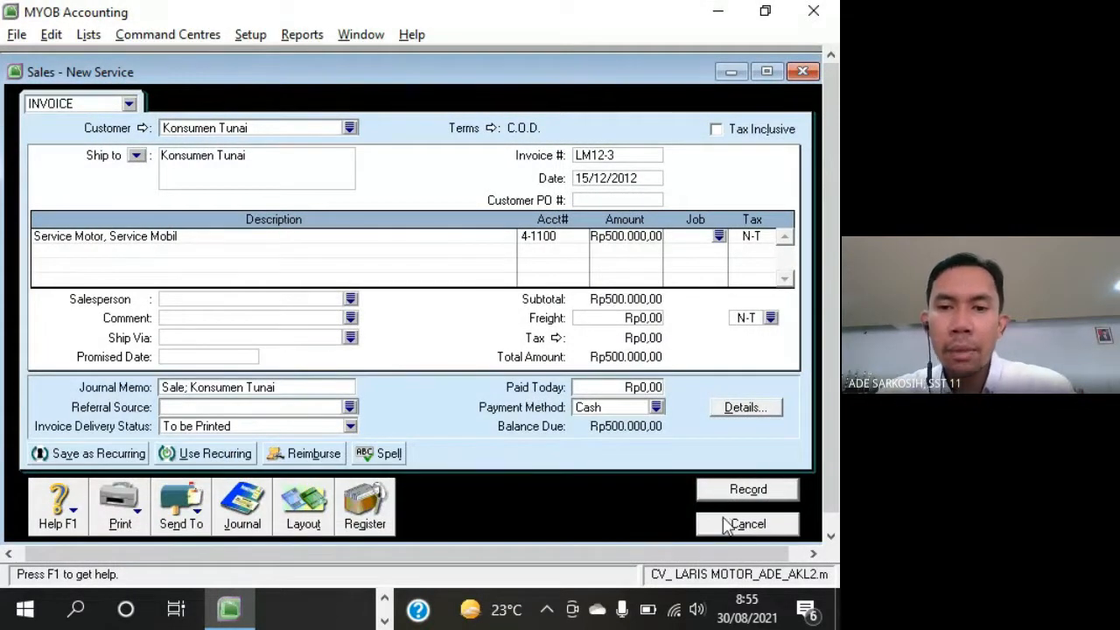
# Enter 500000 as the amount paid today on the Konsumen Tunai invoice and review the transaction's journal recap
pyautogui.click(643, 390)
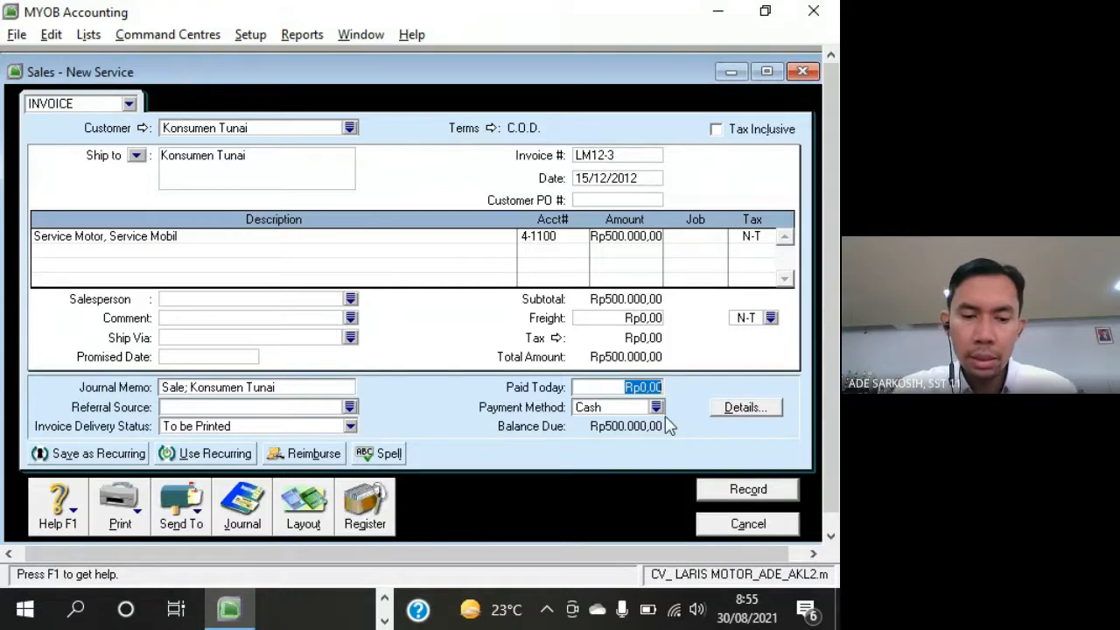
pyautogui.write('500000')
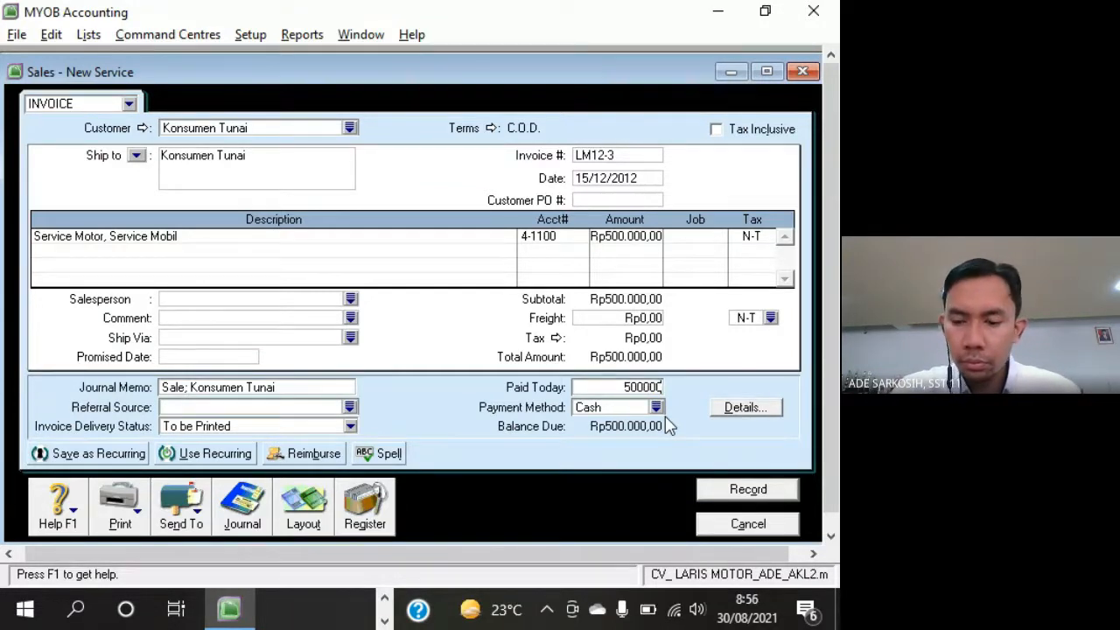
pyautogui.press('Tab')
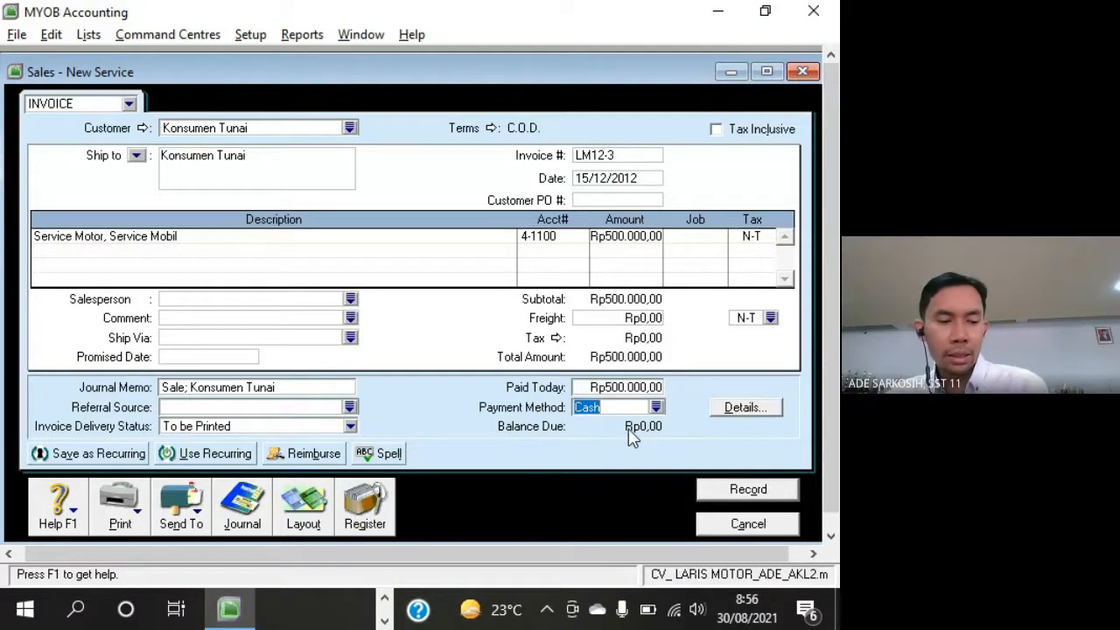
pyautogui.hotkey('ctrl', 'r')
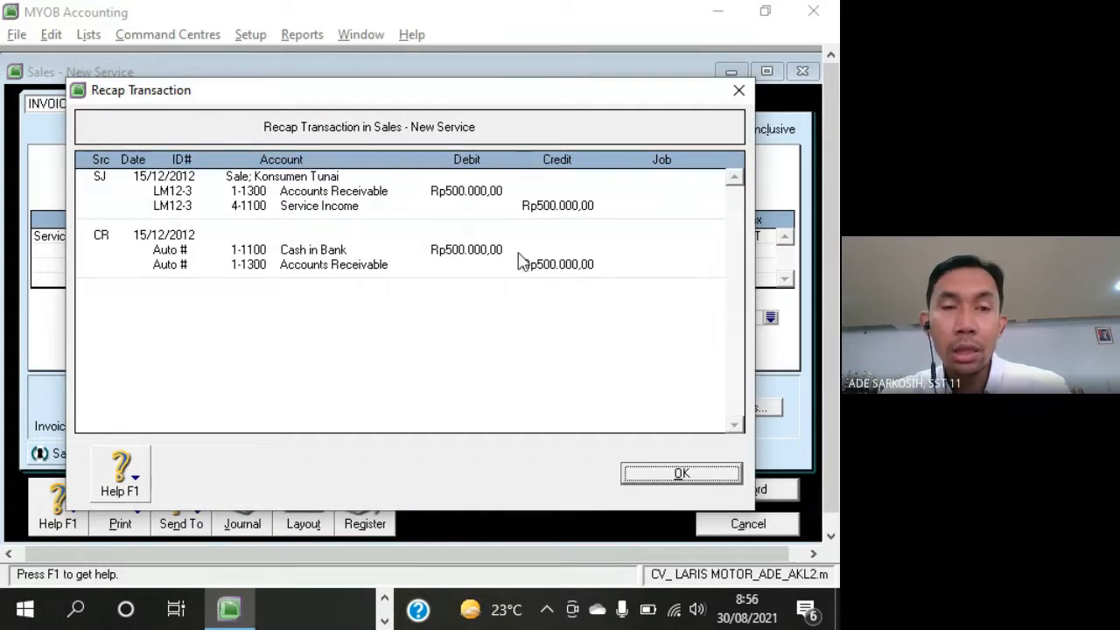
pyautogui.click(680, 480)
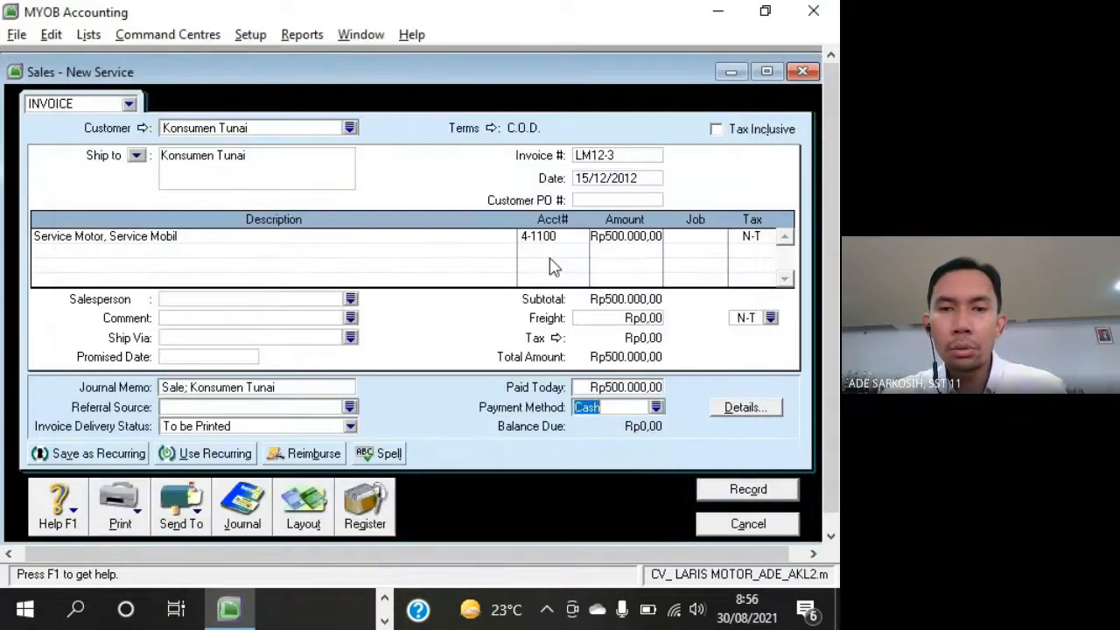
# Record the LM12-3 service invoice and close the sales entry window
pyautogui.moveTo(576, 75); pyautogui.dragTo(572, 74)
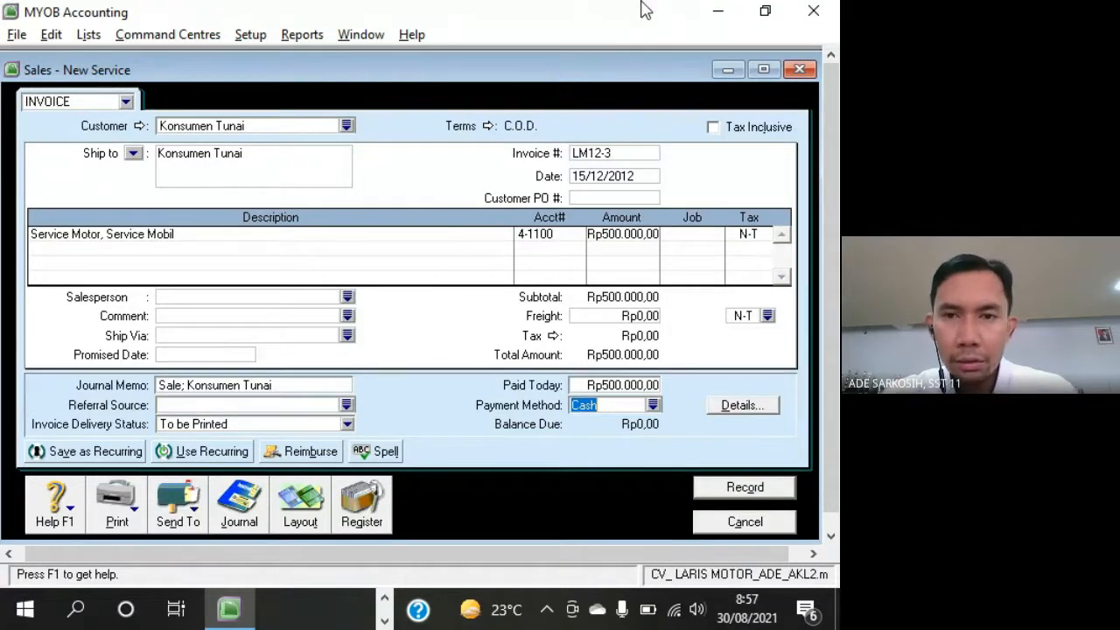
pyautogui.moveTo(541, 74); pyautogui.dragTo(542, 80)
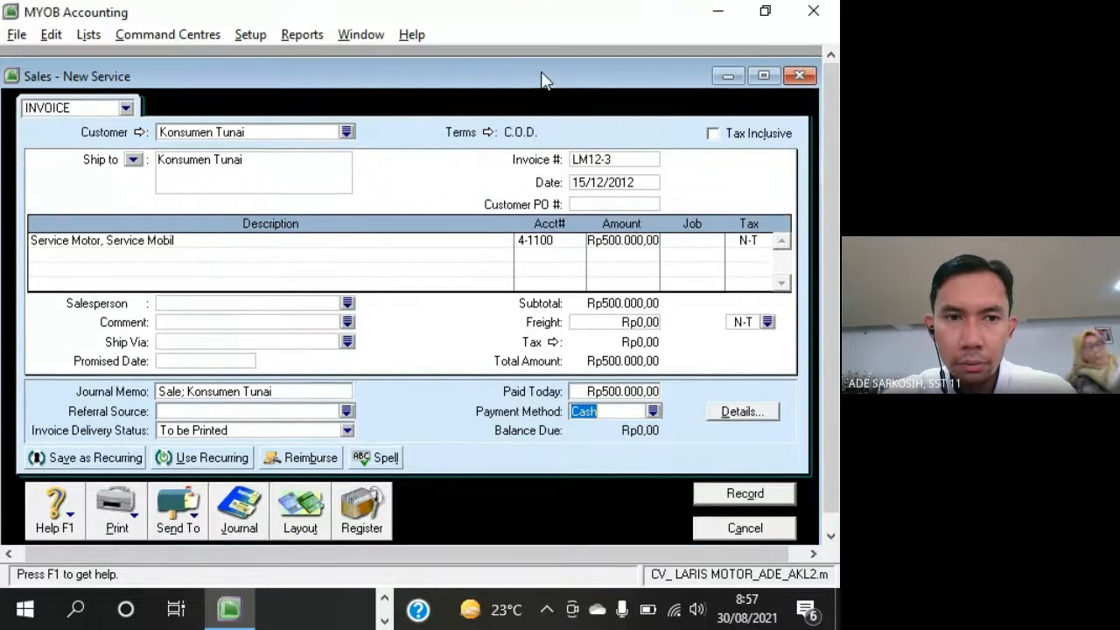
pyautogui.click(787, 492)
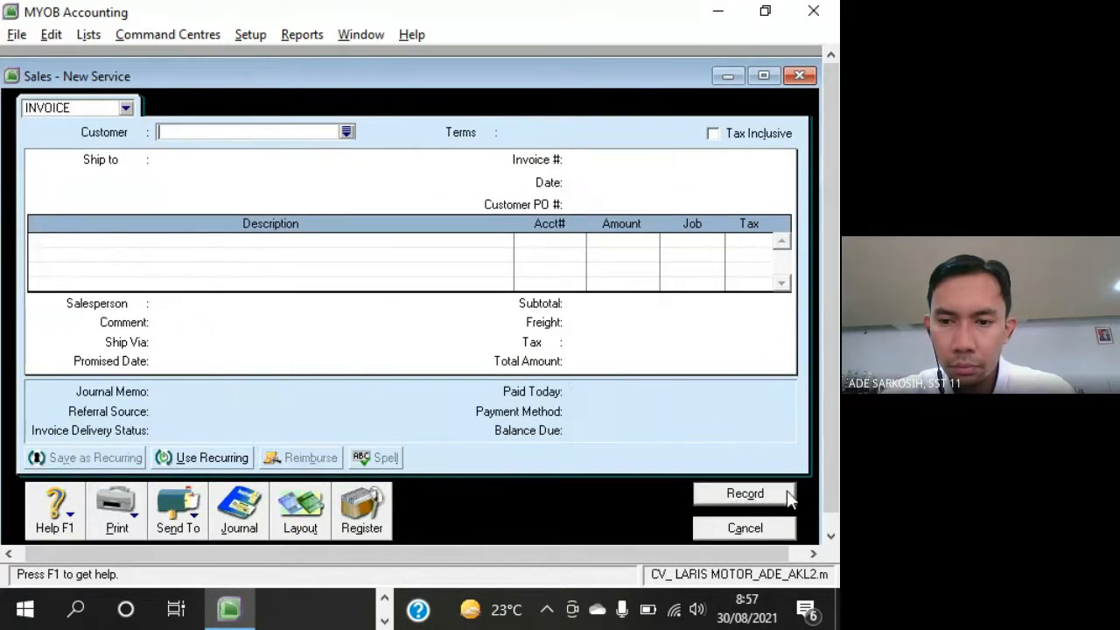
pyautogui.moveTo(482, 81); pyautogui.dragTo(482, 70)
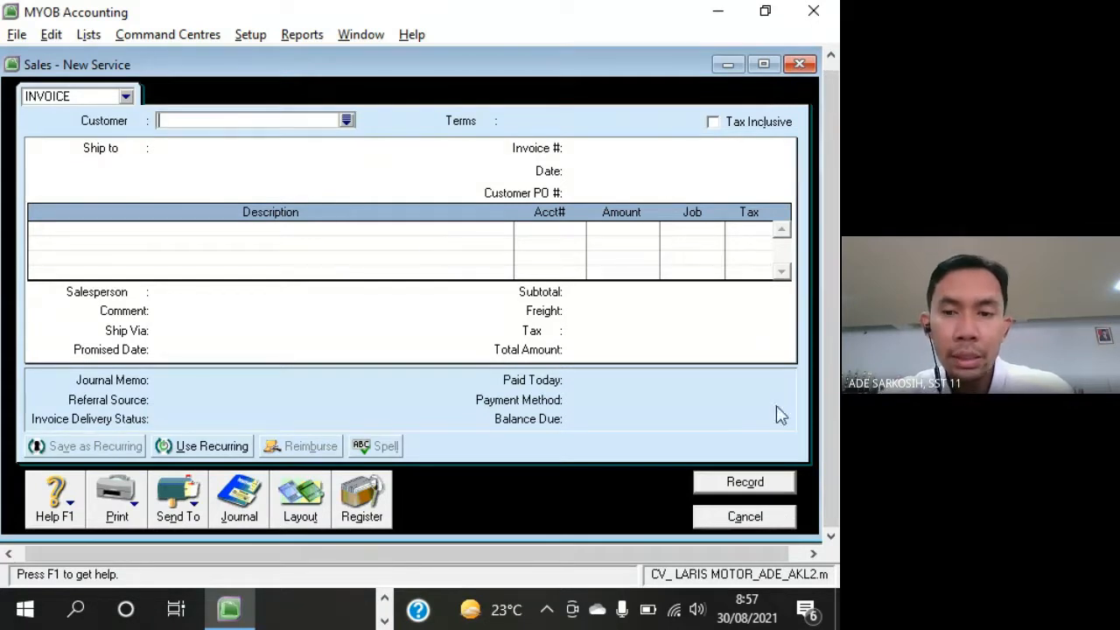
pyautogui.click(799, 65)
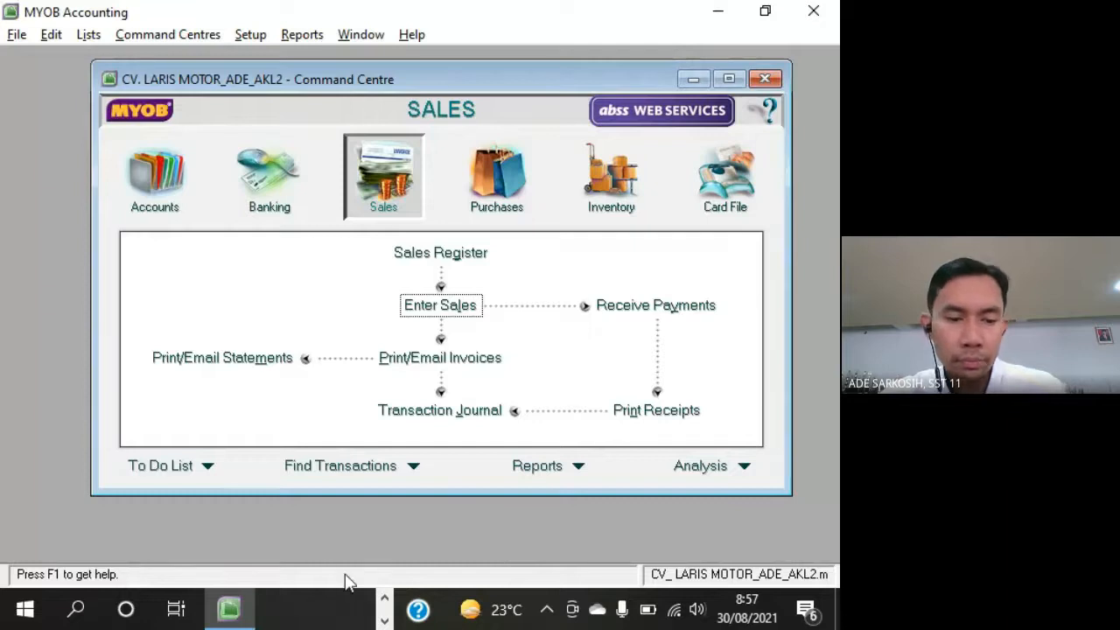
# Switch to the Laris Motor PDF in Acrobat Reader and examine the payee, description and expense account on Dokumen 13
pyautogui.hotkey('alt', 'Tab')
pyautogui.scroll(-8, 715, 380)
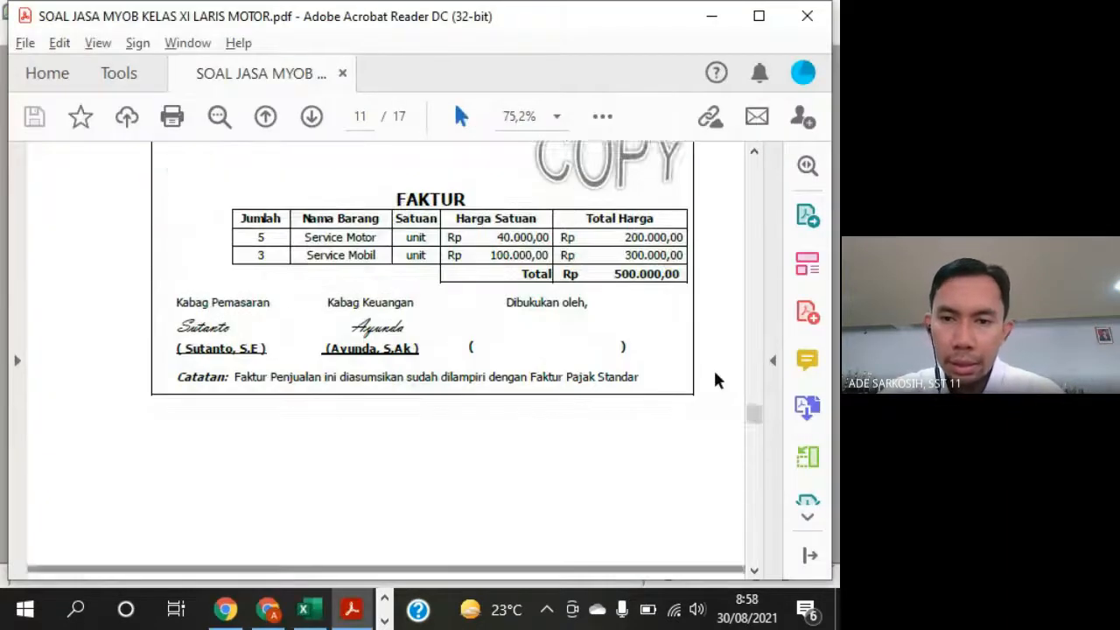
pyautogui.scroll(-6, 715, 380)
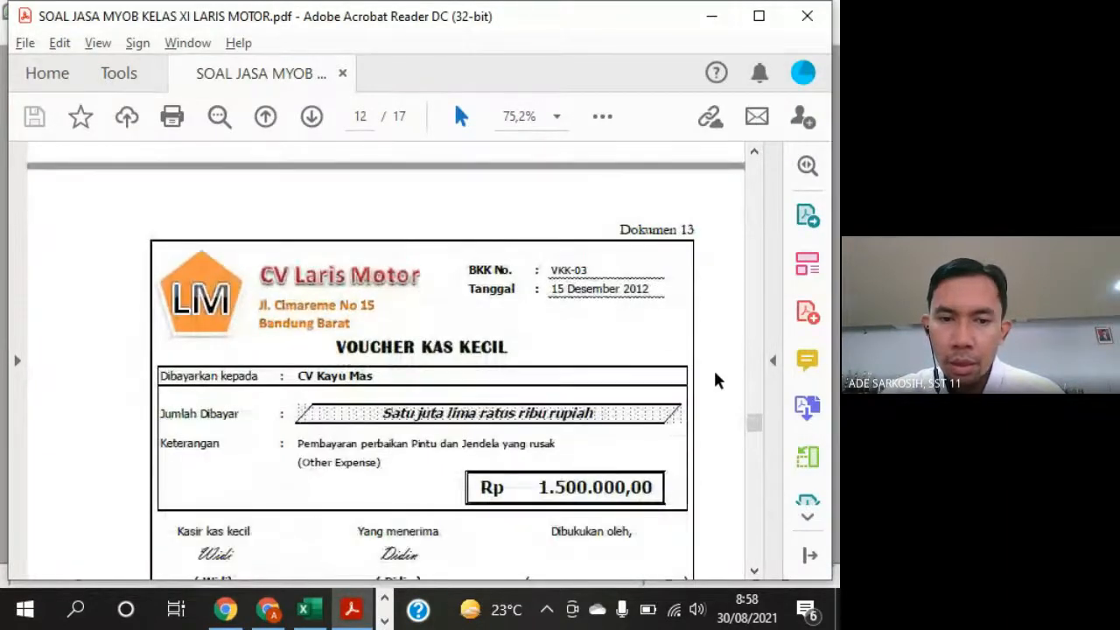
pyautogui.scroll(-1, 715, 380)
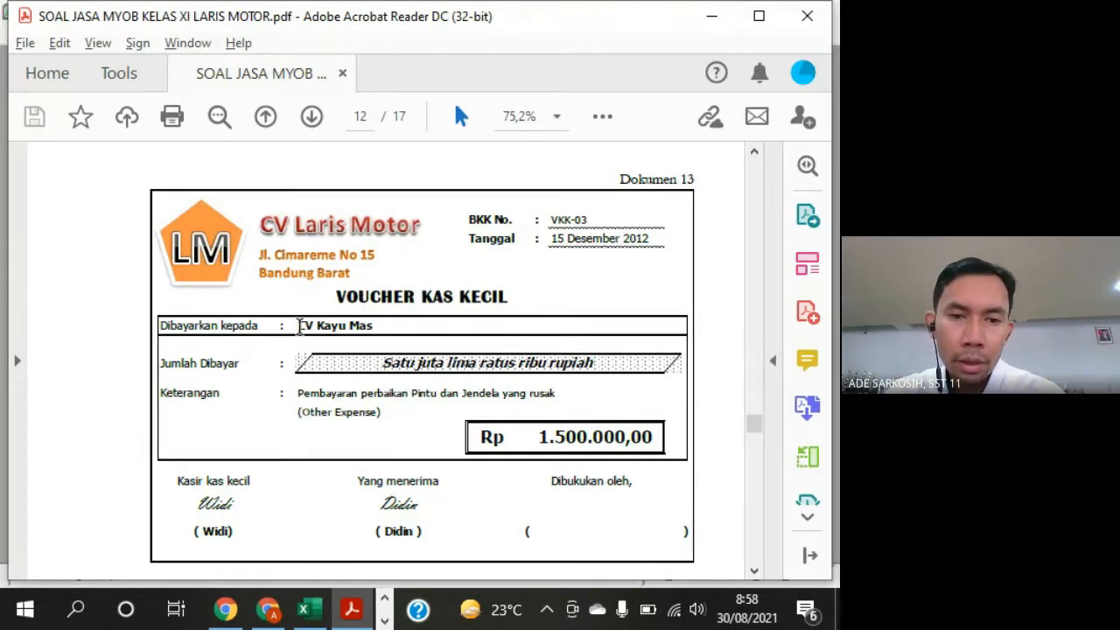
pyautogui.moveTo(299, 326); pyautogui.dragTo(374, 328)
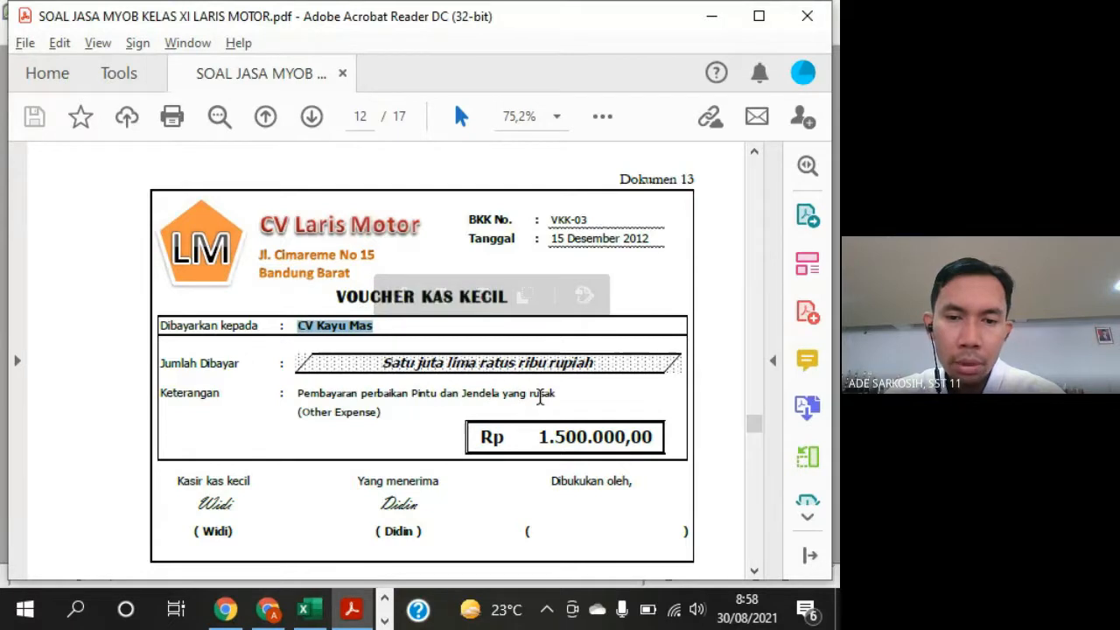
pyautogui.click(381, 413)
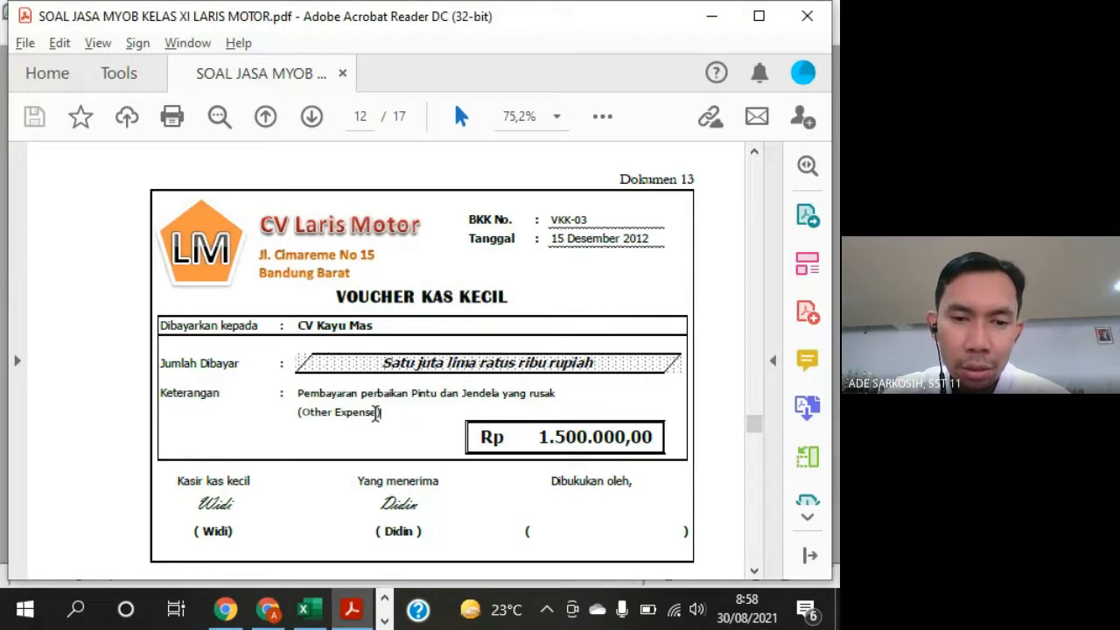
pyautogui.moveTo(379, 413); pyautogui.dragTo(300, 413)
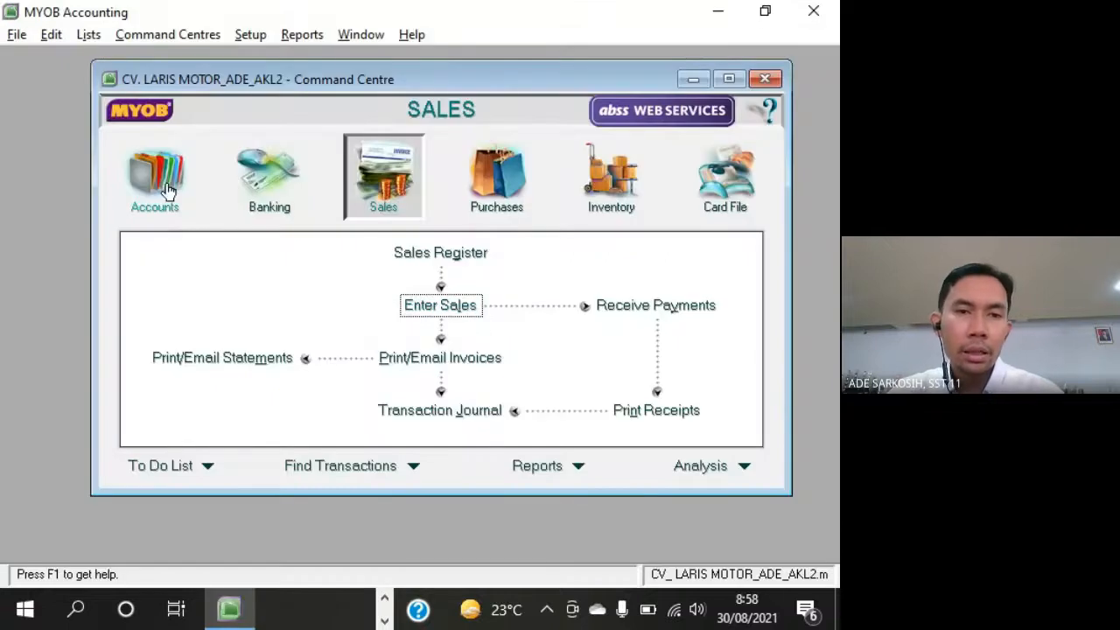
# Switch to MYOB Accounting and start a general journal entry numbered VKK-03 and dated 15/12/2012
pyautogui.click(168, 186)
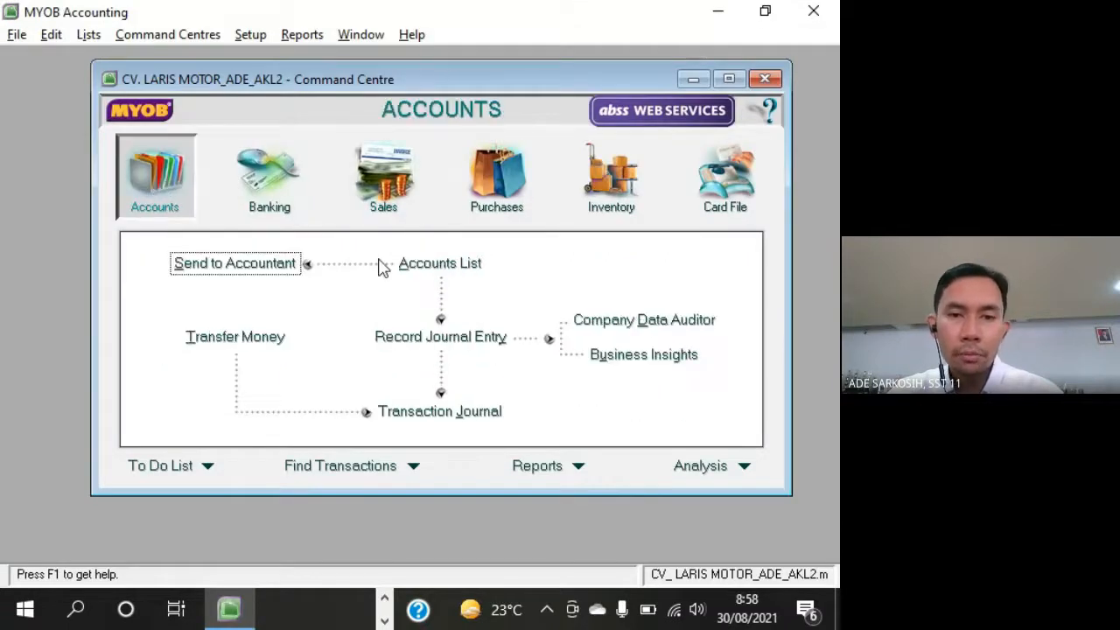
pyautogui.click(425, 343)
pyautogui.click(333, 227)
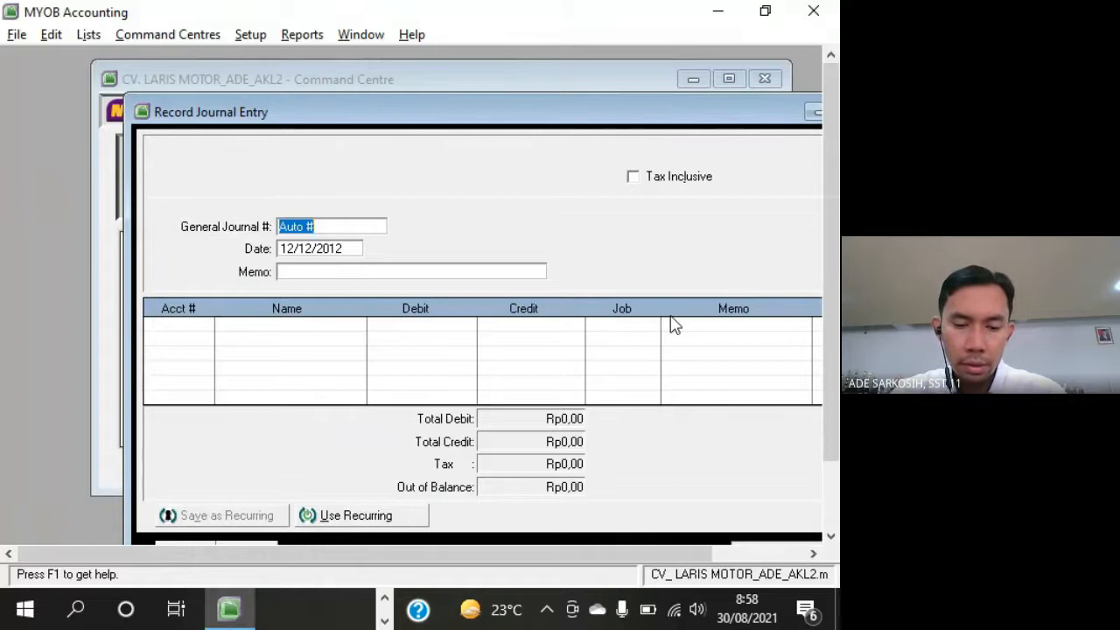
pyautogui.write('VKK')
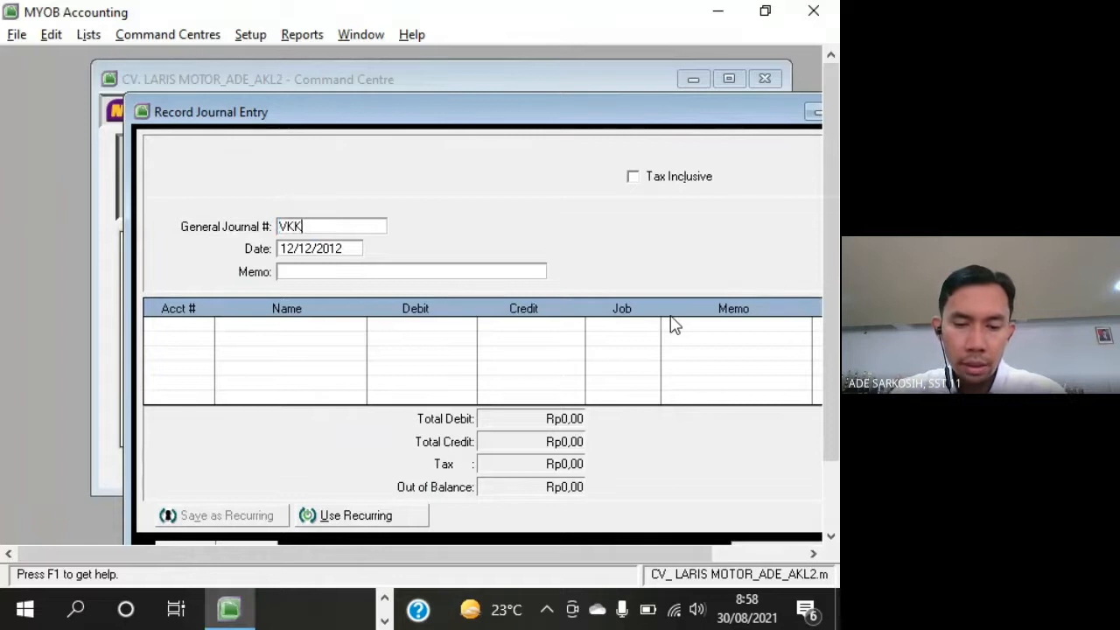
pyautogui.write('-03')
pyautogui.press('Tab')
pyautogui.hotkey('alt', 'Tab')
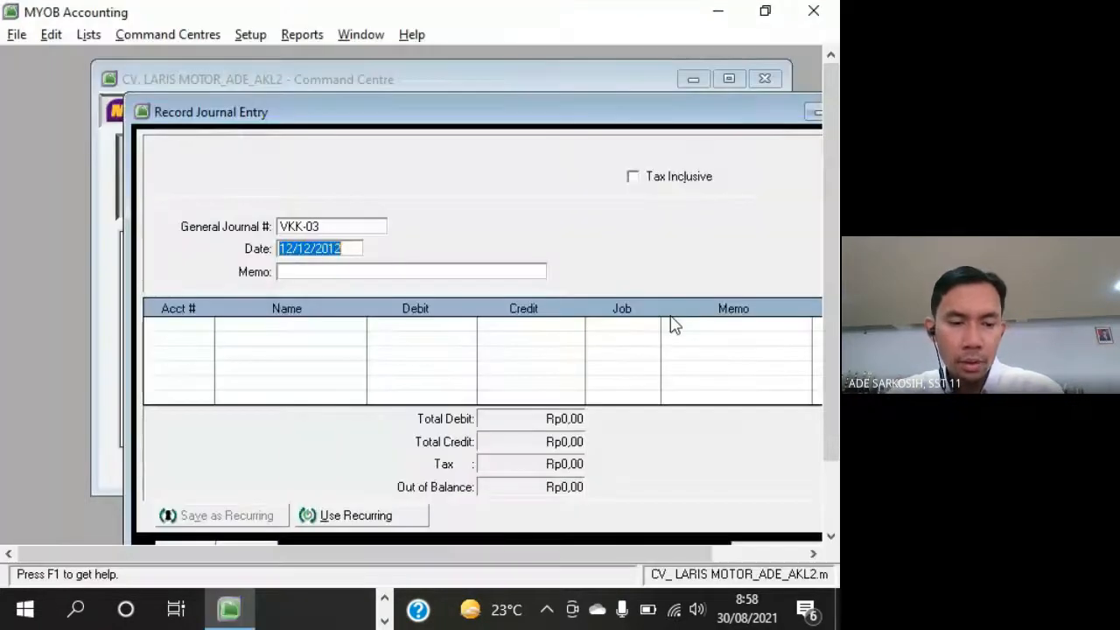
pyautogui.write('15/12/2012')
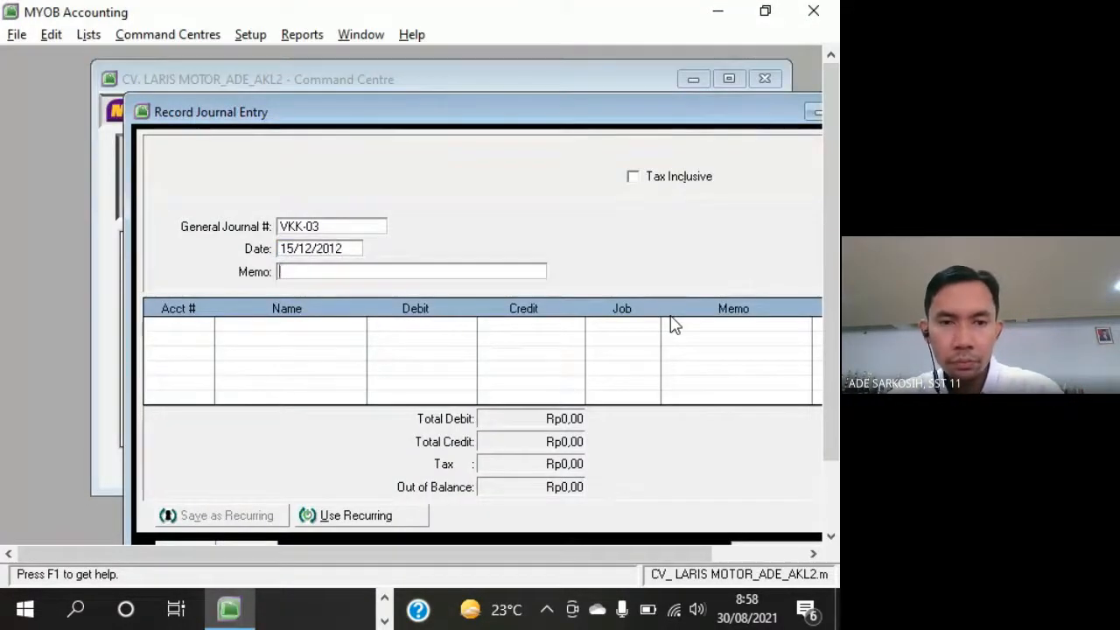
# Copy "Pembayaran perbaikan Pintu dan Jendela yang rusak" from Dokumen 13 into the journal entry's memo
pyautogui.hotkey('alt', 'Tab')
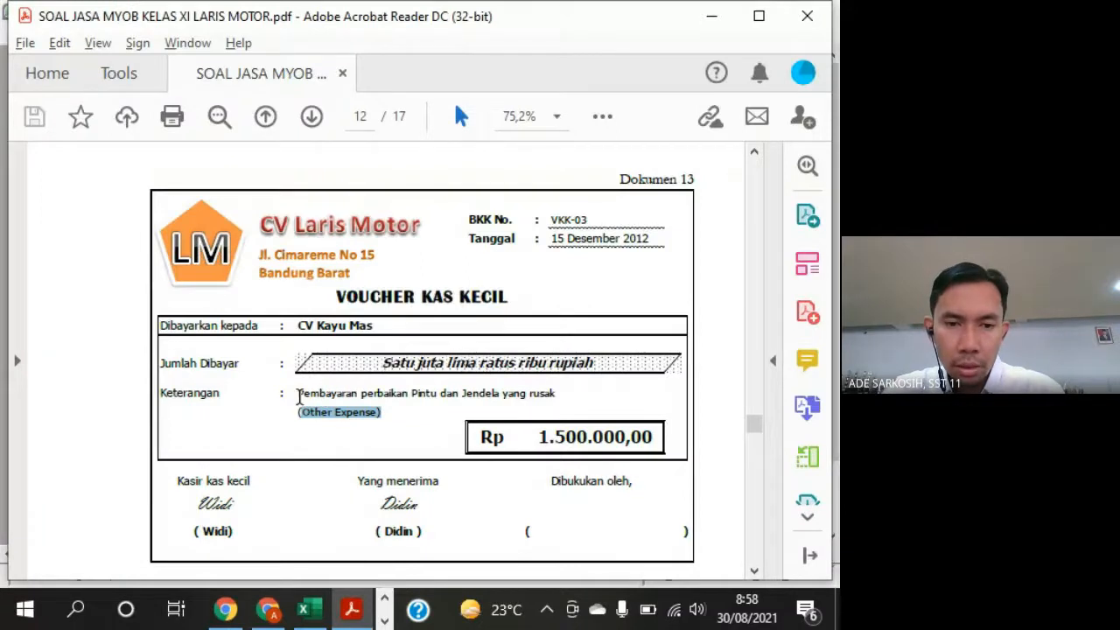
pyautogui.moveTo(299, 396); pyautogui.dragTo(548, 398)
pyautogui.hotkey('ctrl', 'c')
pyautogui.hotkey('alt', 'Tab')
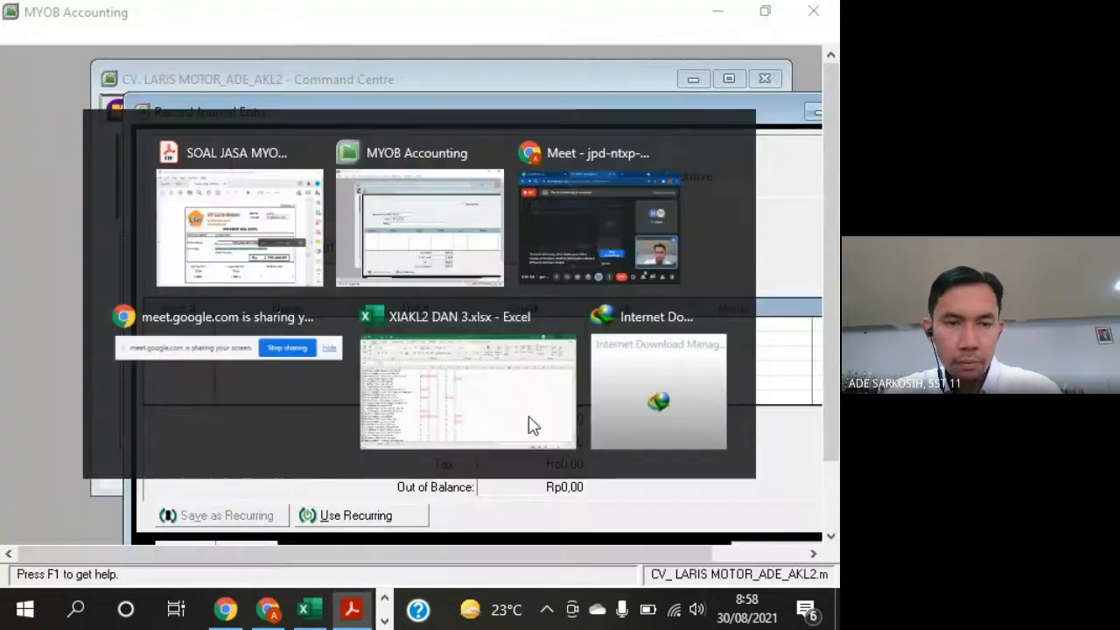
pyautogui.hotkey('ctrl', 'v')
# Assign the Other Expense account 9-1400 to the first journal line and debit it Rp1.500.000 from Dokumen 13
pyautogui.press('Tab')
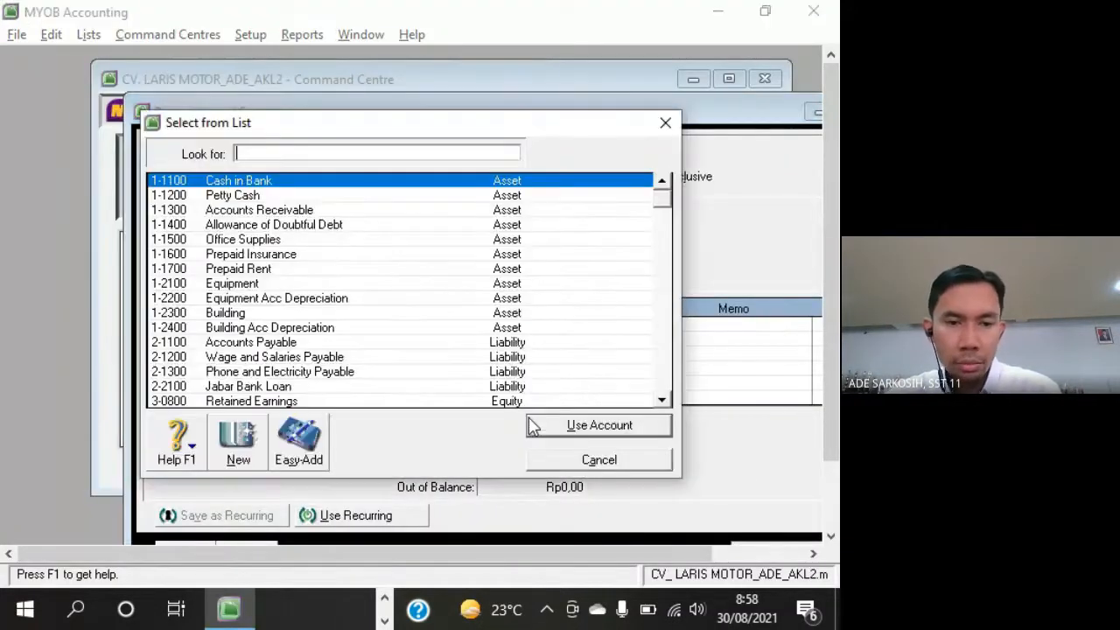
pyautogui.hotkey('alt', 'Tab')
pyautogui.hotkey('alt', 'Tab')
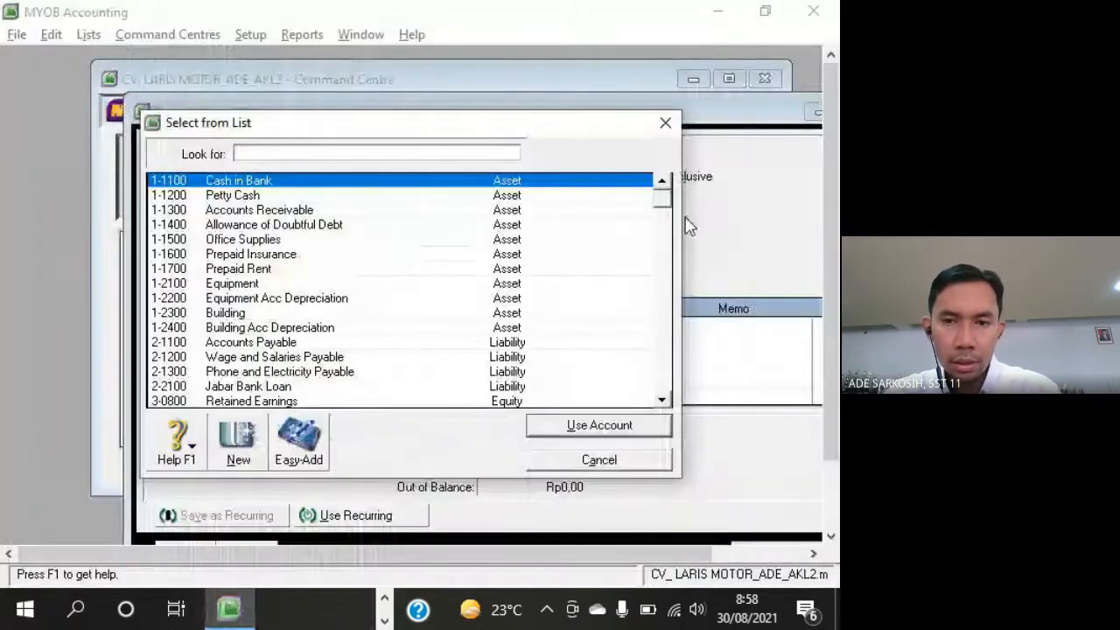
pyautogui.moveTo(692, 402); pyautogui.dragTo(691, 405)
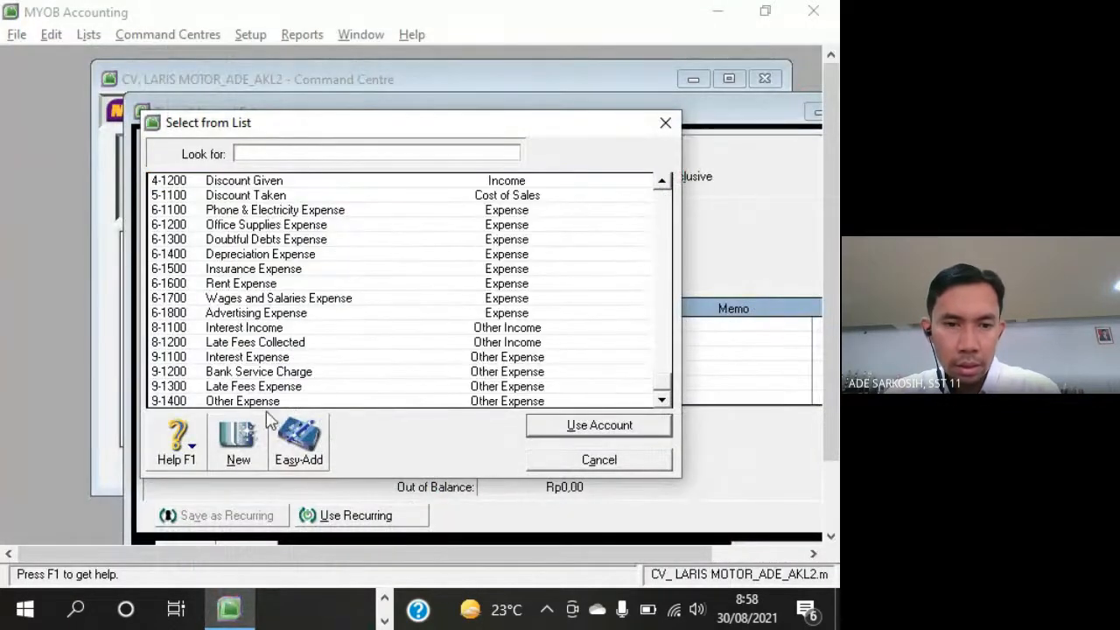
pyautogui.click(222, 402)
pyautogui.click(605, 426)
pyautogui.hotkey('alt', 'Tab')
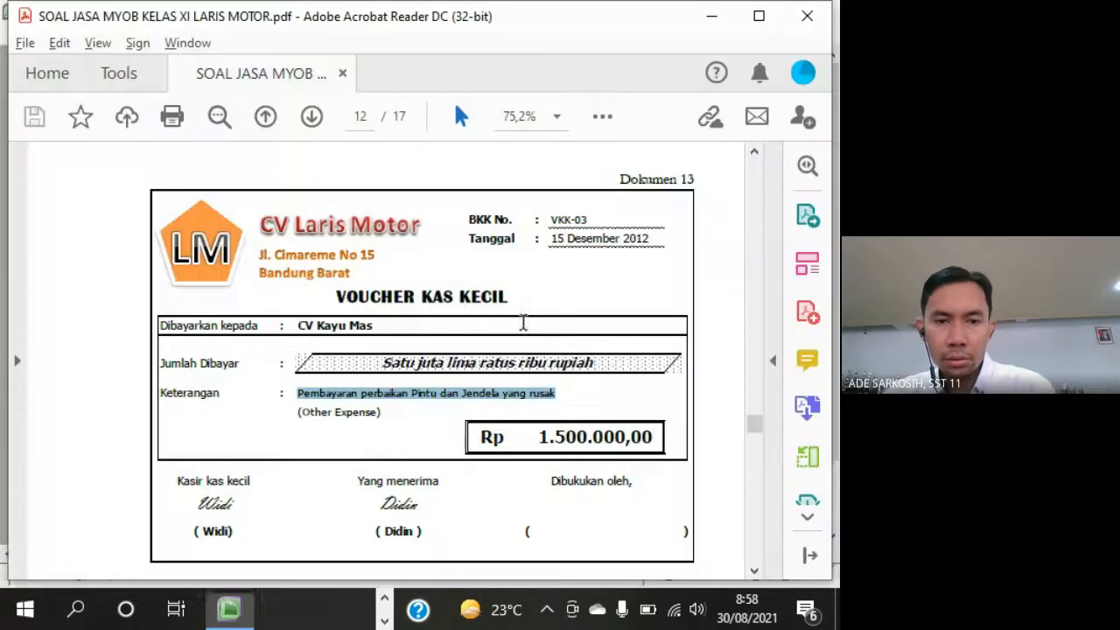
pyautogui.hotkey('alt', 'Tab')
pyautogui.write('1')
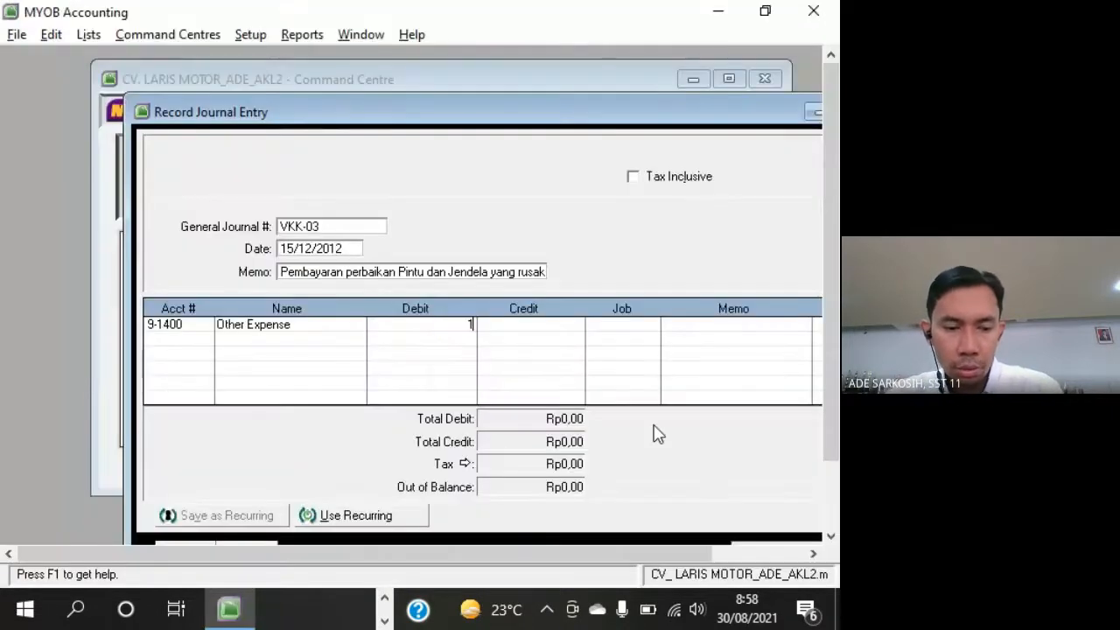
pyautogui.press('Return')
pyautogui.press('Return')
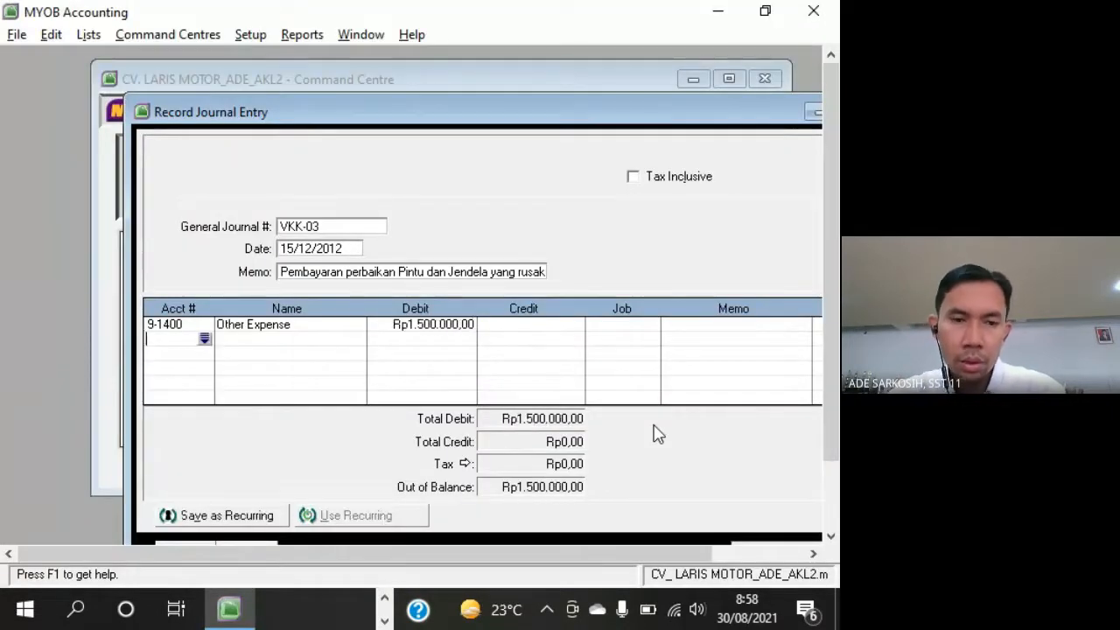
# Add Petty Cash account 1-1200 as the second journal line with a credit of Rp1.500.000
pyautogui.click(238, 200)
pyautogui.doubleClick(238, 199)
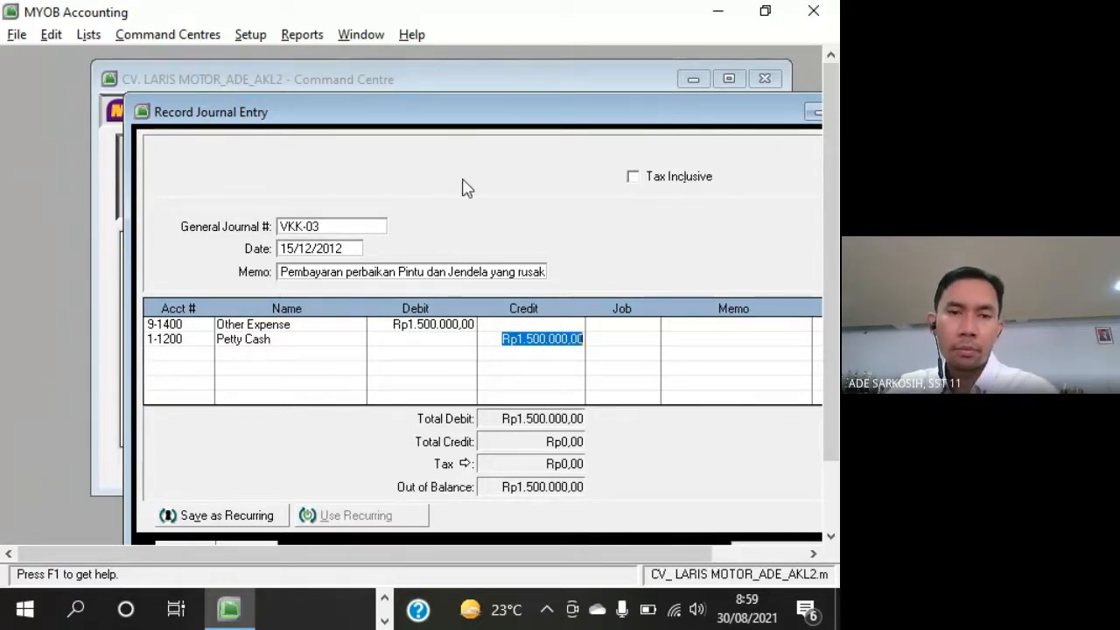
pyautogui.moveTo(743, 117); pyautogui.dragTo(645, 87)
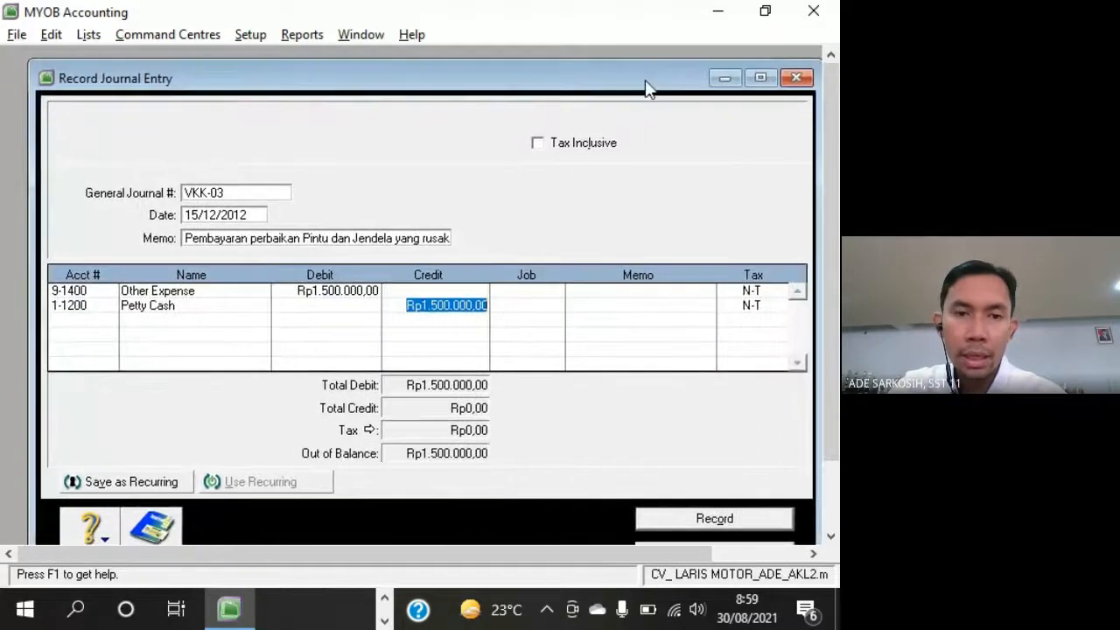
# Compare the completed journal lines with the Other Expense note and voucher details on Dokumen 13
pyautogui.hotkey('alt', 'Tab')
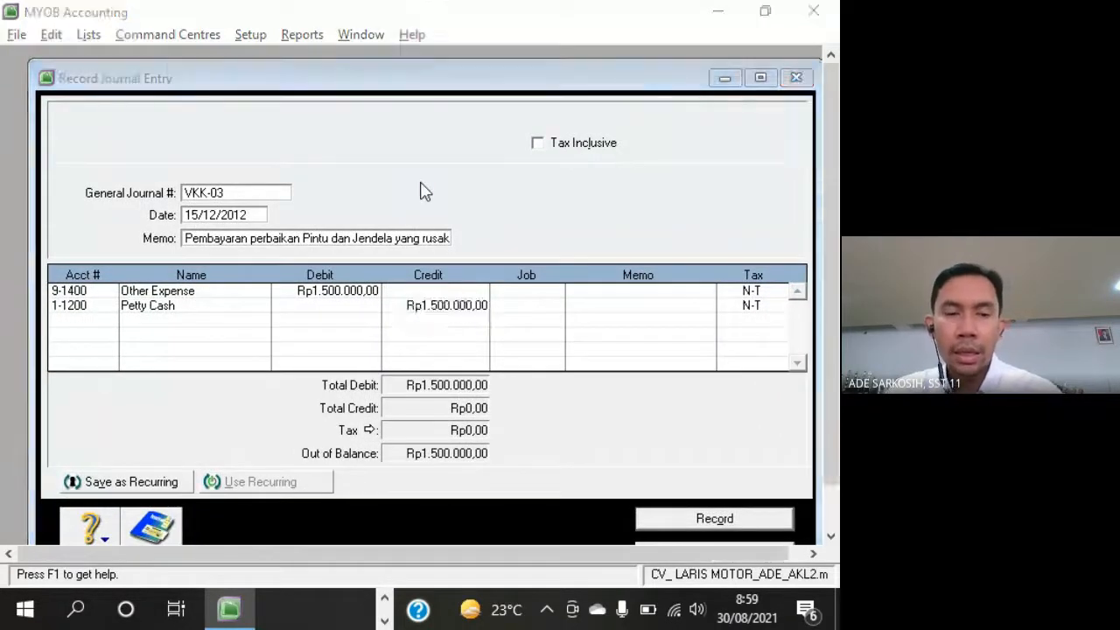
pyautogui.moveTo(378, 418); pyautogui.dragTo(307, 421)
pyautogui.hotkey('alt', 'Tab')
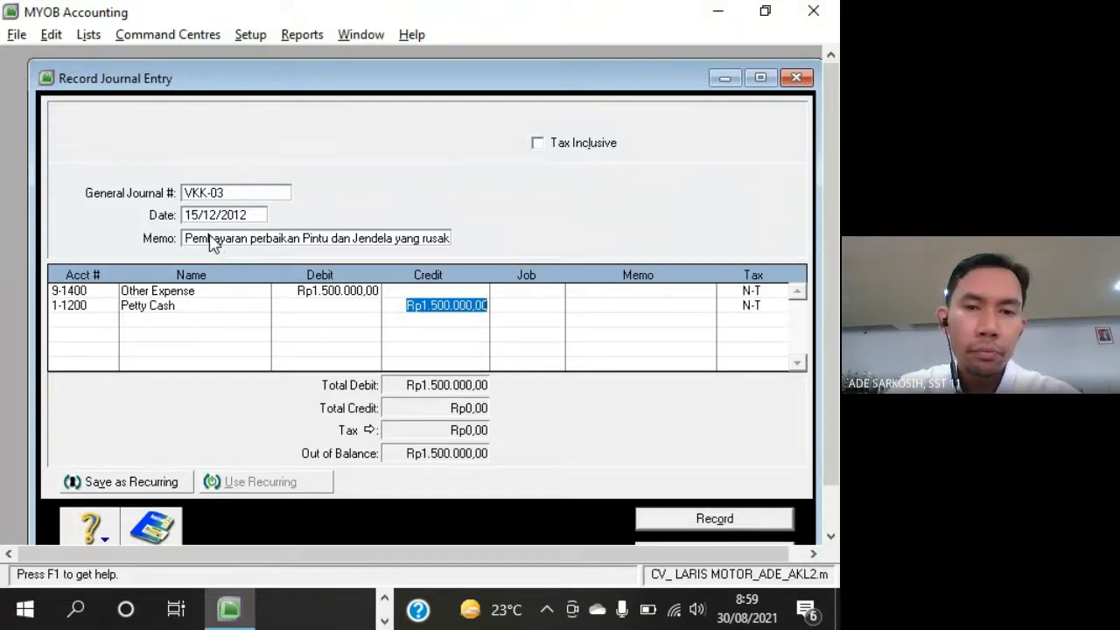
pyautogui.moveTo(544, 88); pyautogui.dragTo(516, 79)
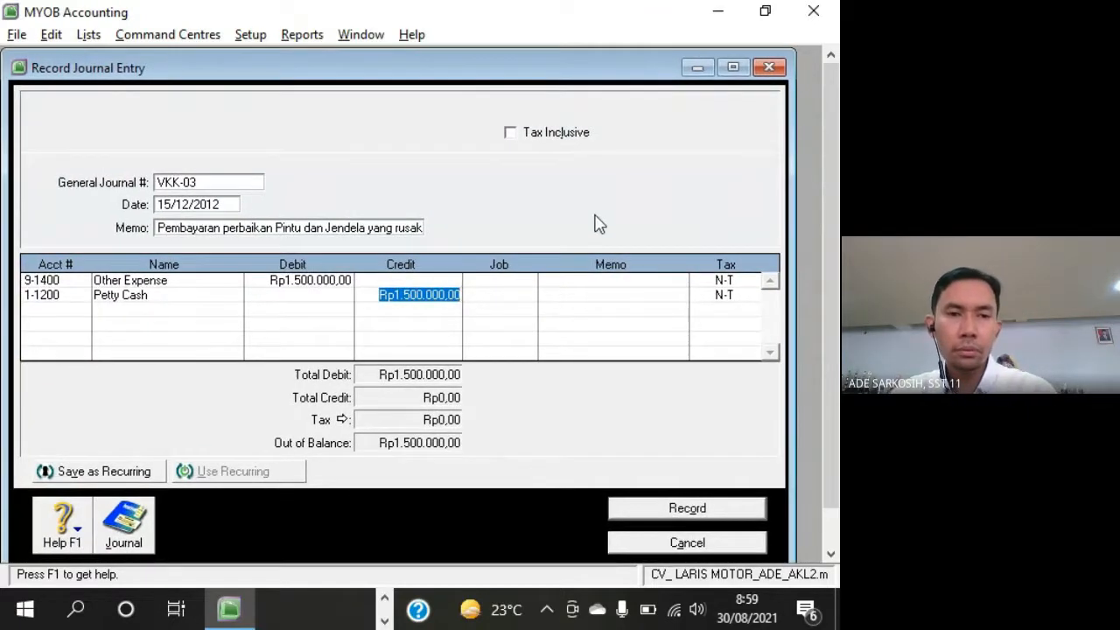
pyautogui.hotkey('alt', 'Tab')
pyautogui.hotkey('alt', 'Tab')
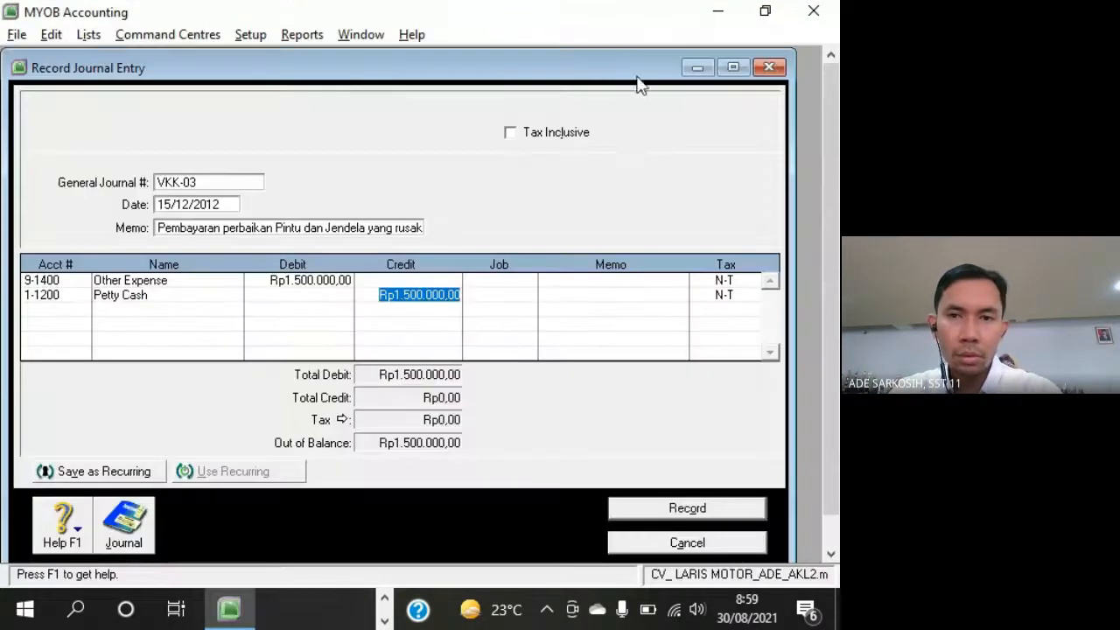
# Record the VKK-03 journal entry for Dokumen 13 and close the journal entry form
pyautogui.moveTo(620, 76); pyautogui.dragTo(632, 77)
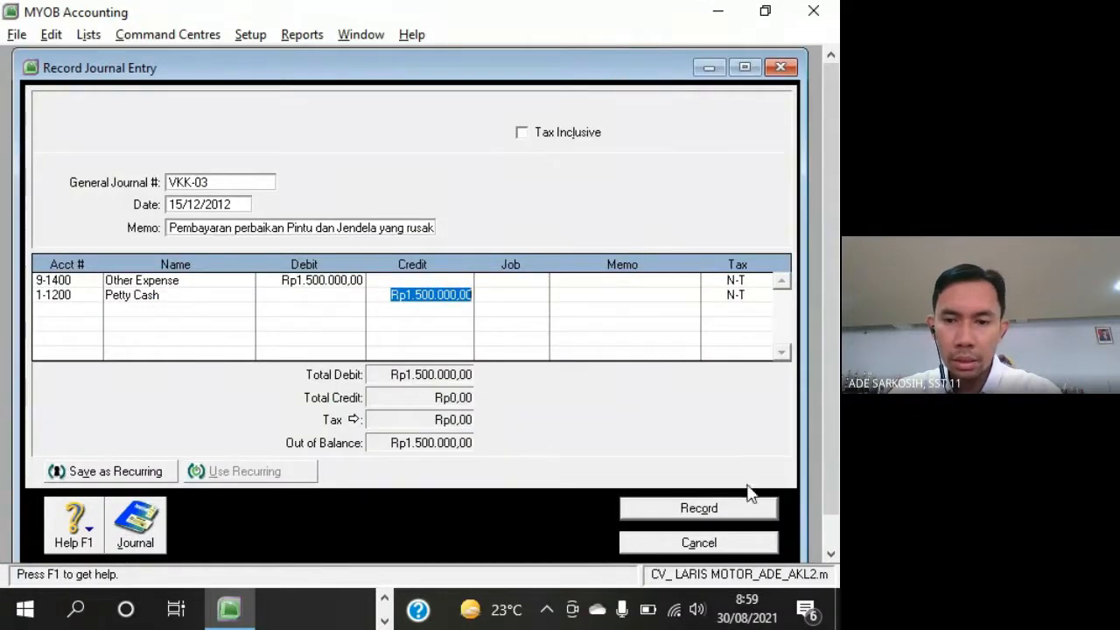
pyautogui.click(762, 515)
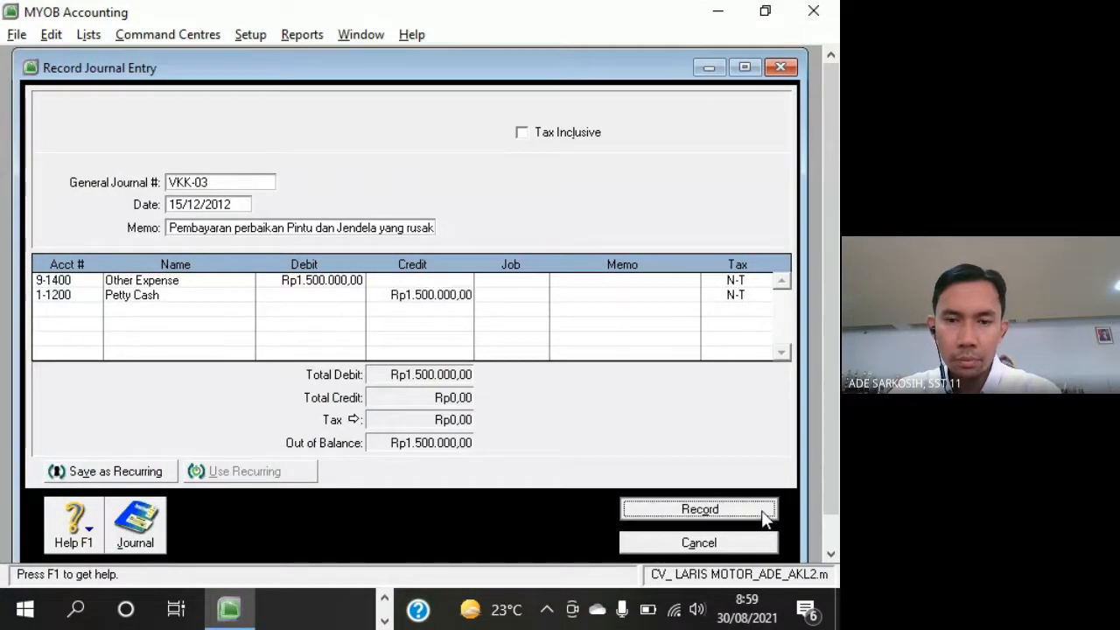
pyautogui.click(761, 543)
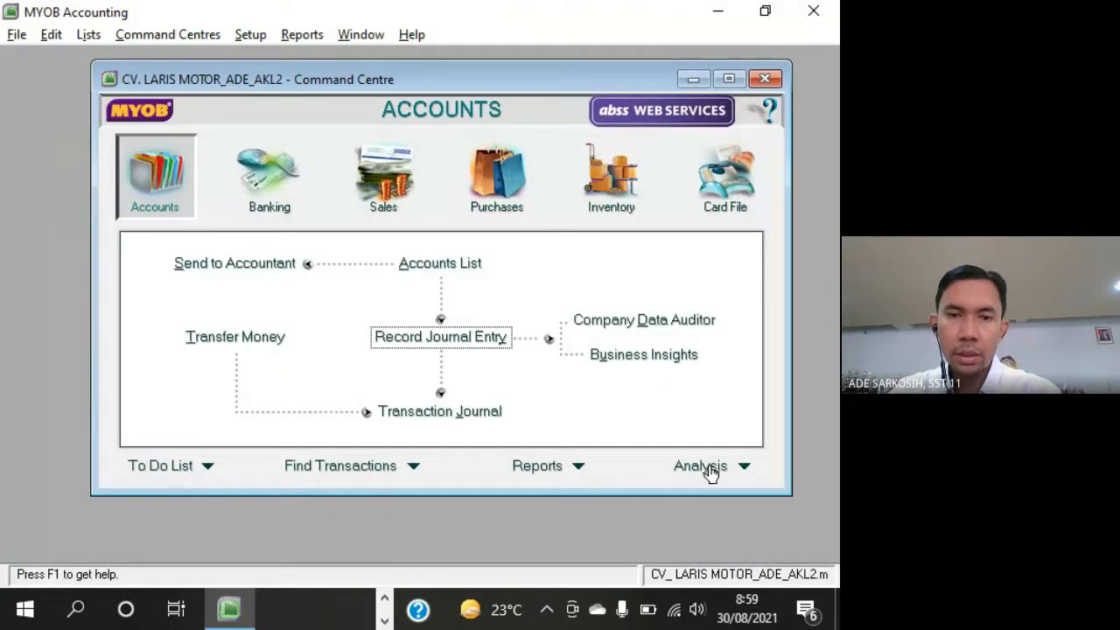
# Locate Dokumen 14 in the PDF, copy its description "Pengisian Kembali Kas Kecil", and return to MYOB
pyautogui.hotkey('alt', 'Tab')
pyautogui.scroll(-8, 738, 248)
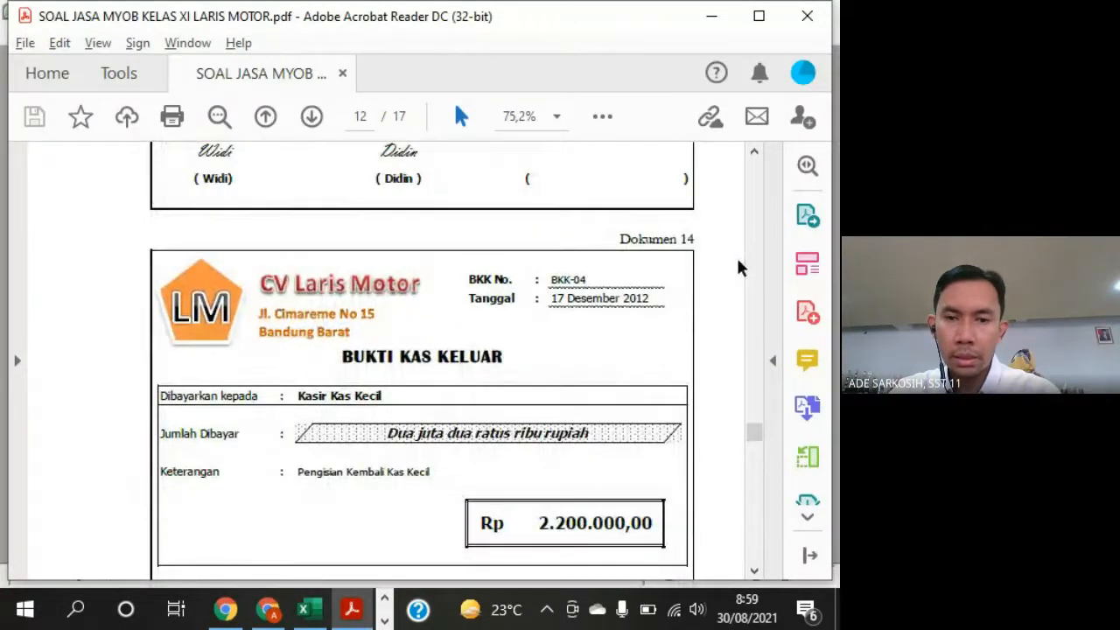
pyautogui.click(753, 571)
pyautogui.click(754, 571)
pyautogui.click(757, 574)
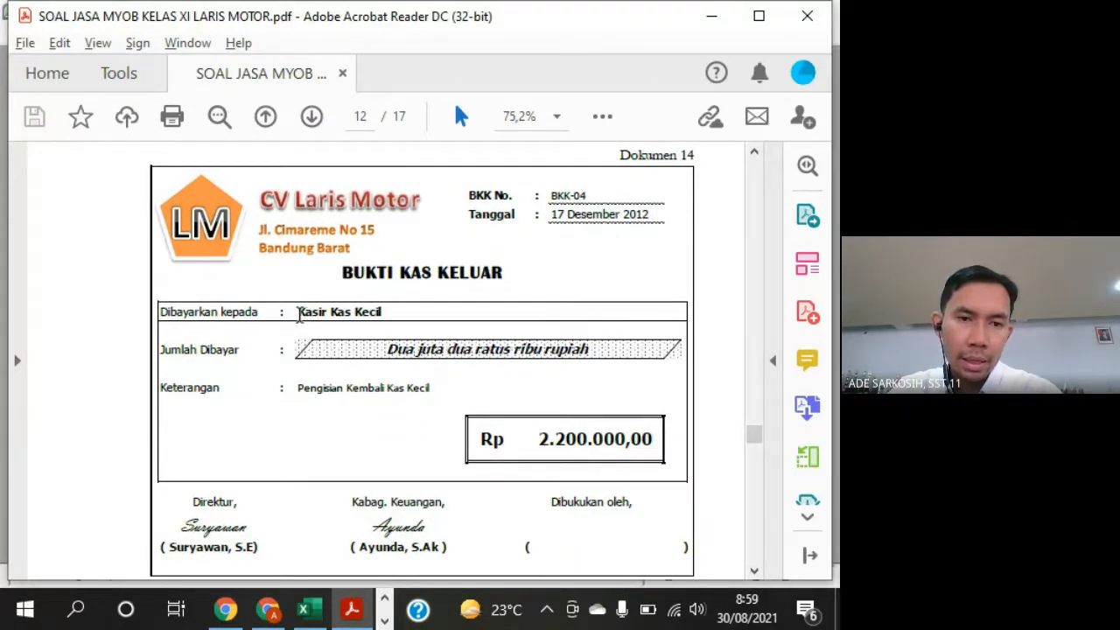
pyautogui.moveTo(300, 315); pyautogui.dragTo(376, 316)
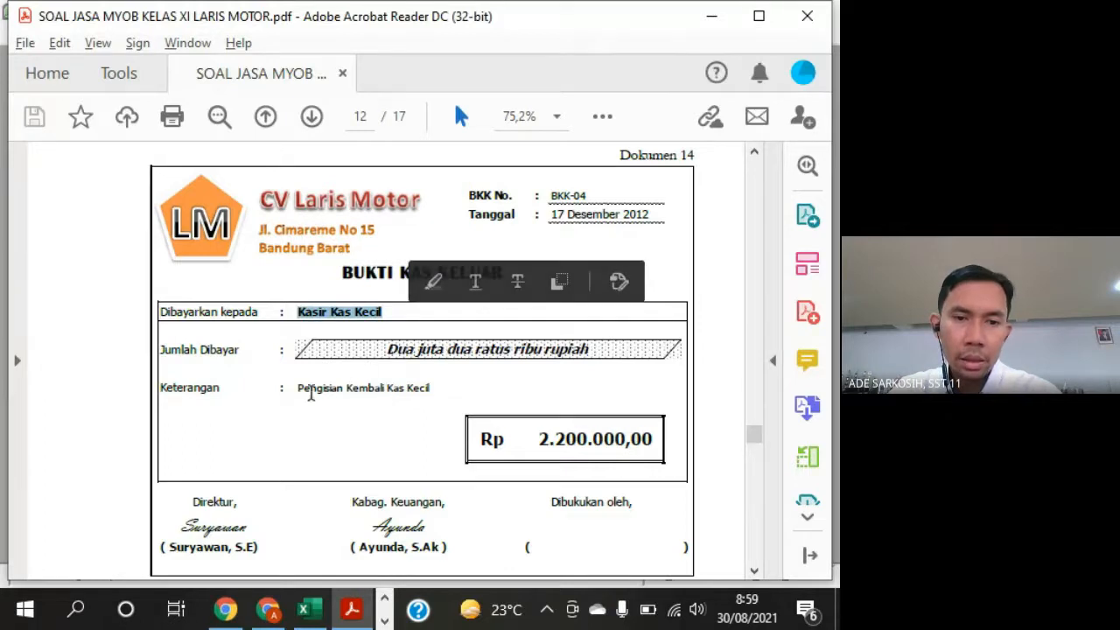
pyautogui.moveTo(298, 388); pyautogui.dragTo(430, 387)
pyautogui.hotkey('ctrl', 'c')
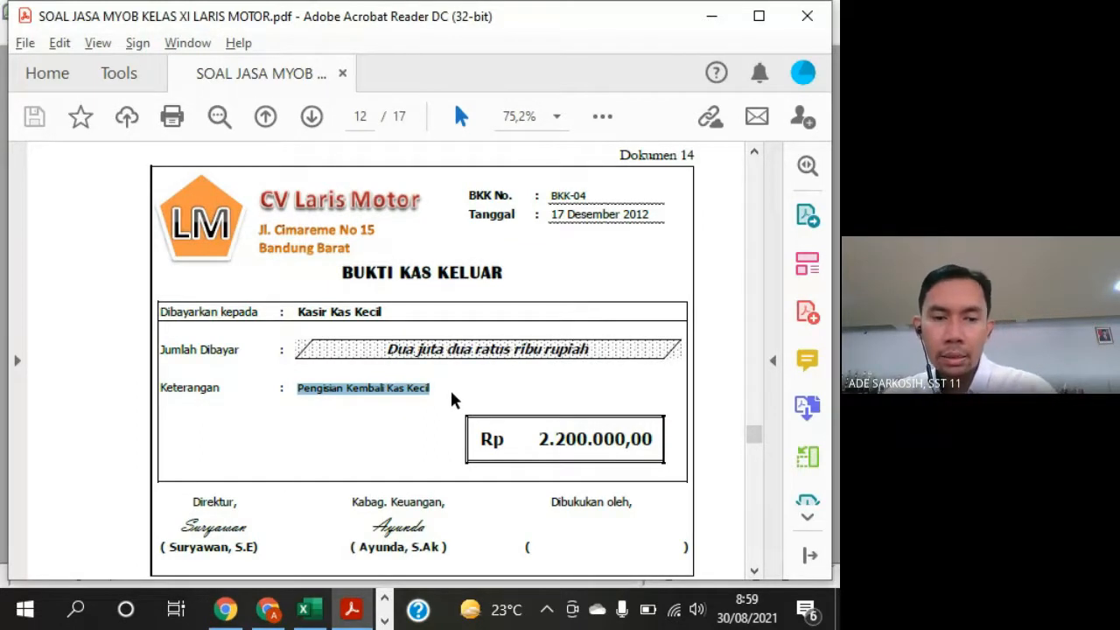
pyautogui.hotkey('alt', 'Tab')
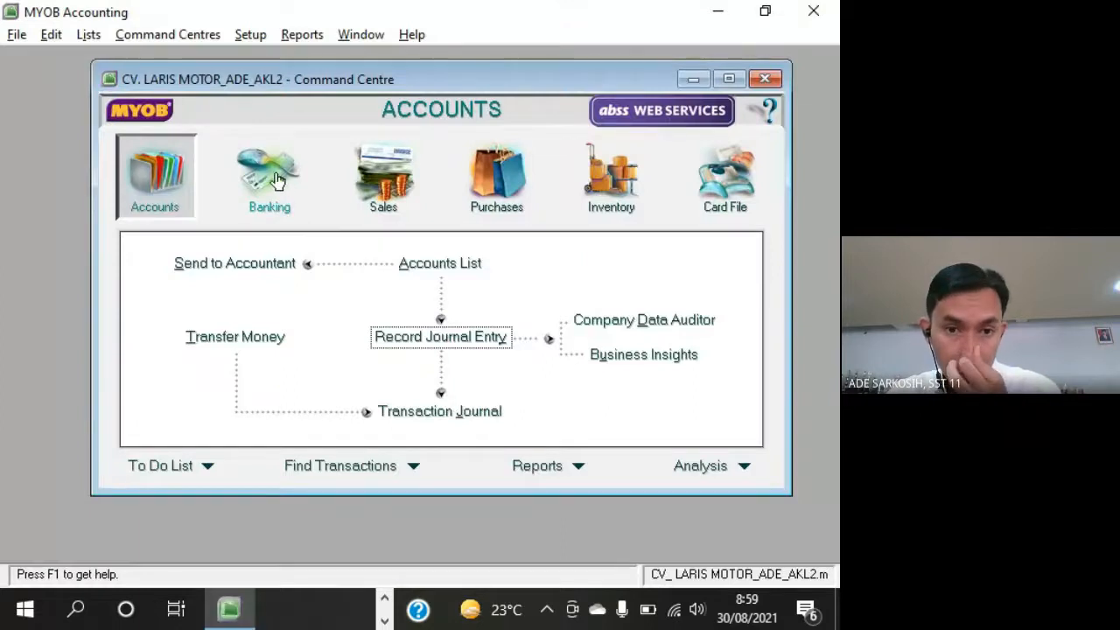
pyautogui.click(497, 184)
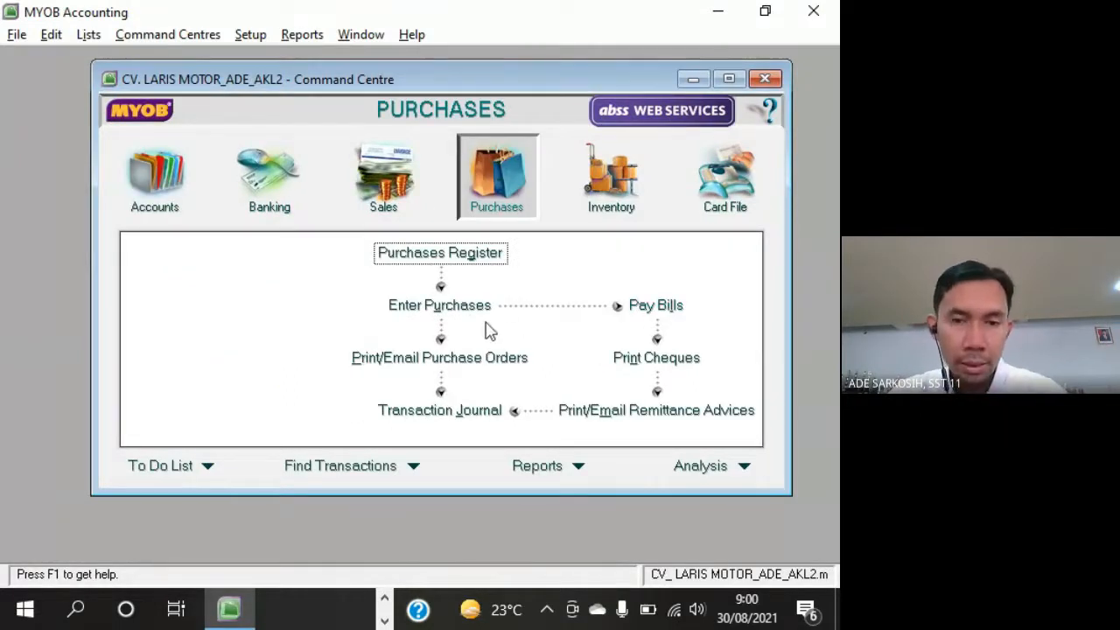
pyautogui.hotkey('alt', 'Tab')
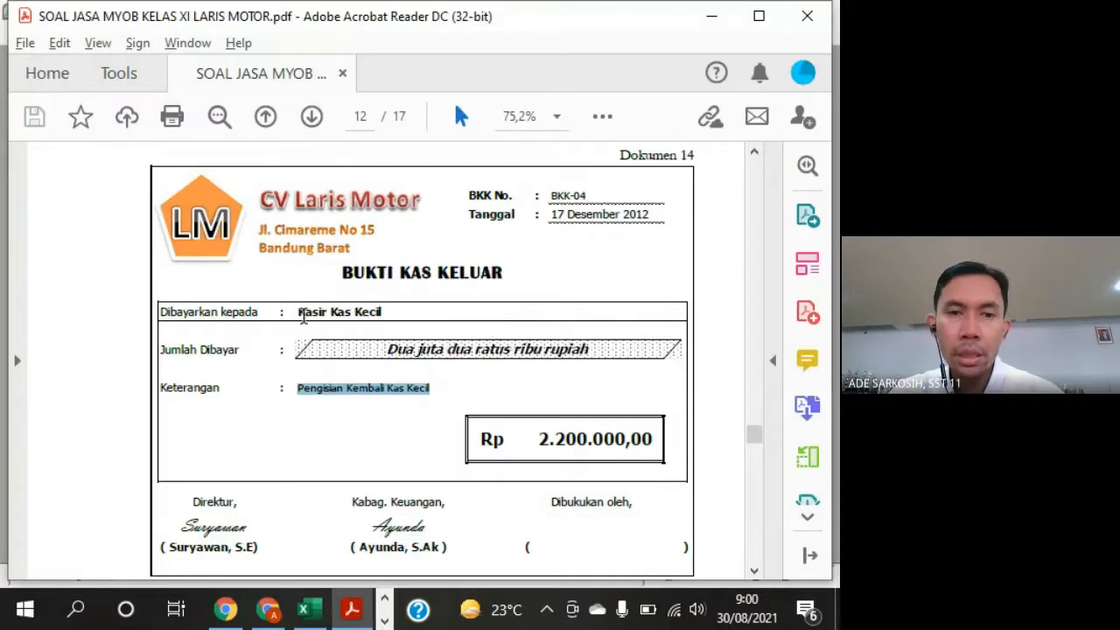
pyautogui.moveTo(300, 313); pyautogui.dragTo(382, 313)
pyautogui.hotkey('alt', 'Tab')
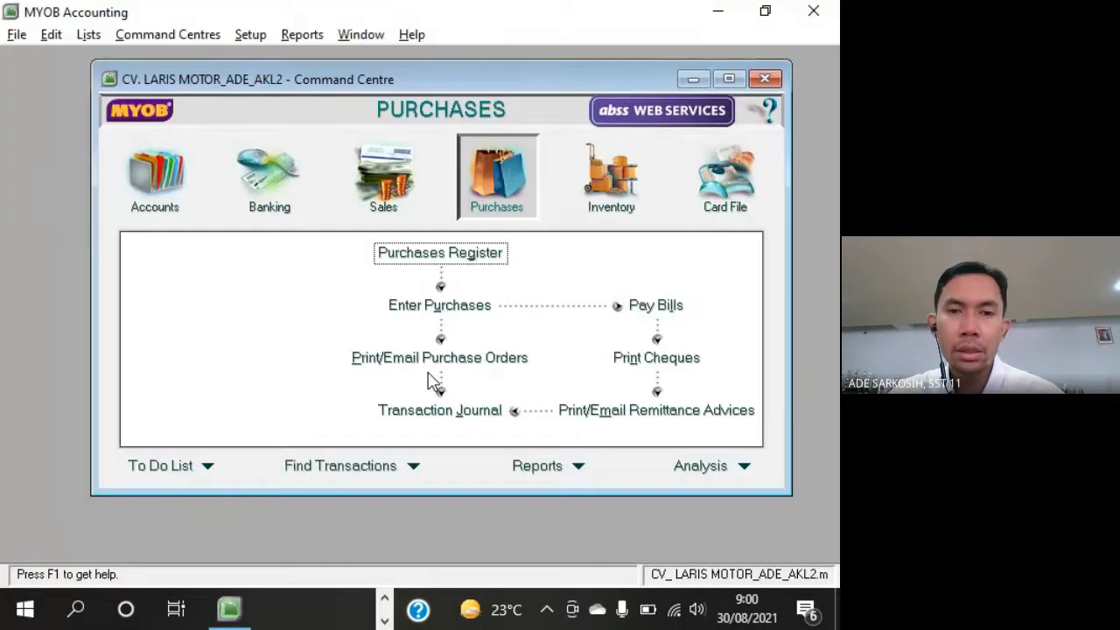
# Start a Spend Money transaction from Cash in Bank with cheque number BKK-04, date 17/12/2012 and amount Rp2.200.000
pyautogui.click(272, 194)
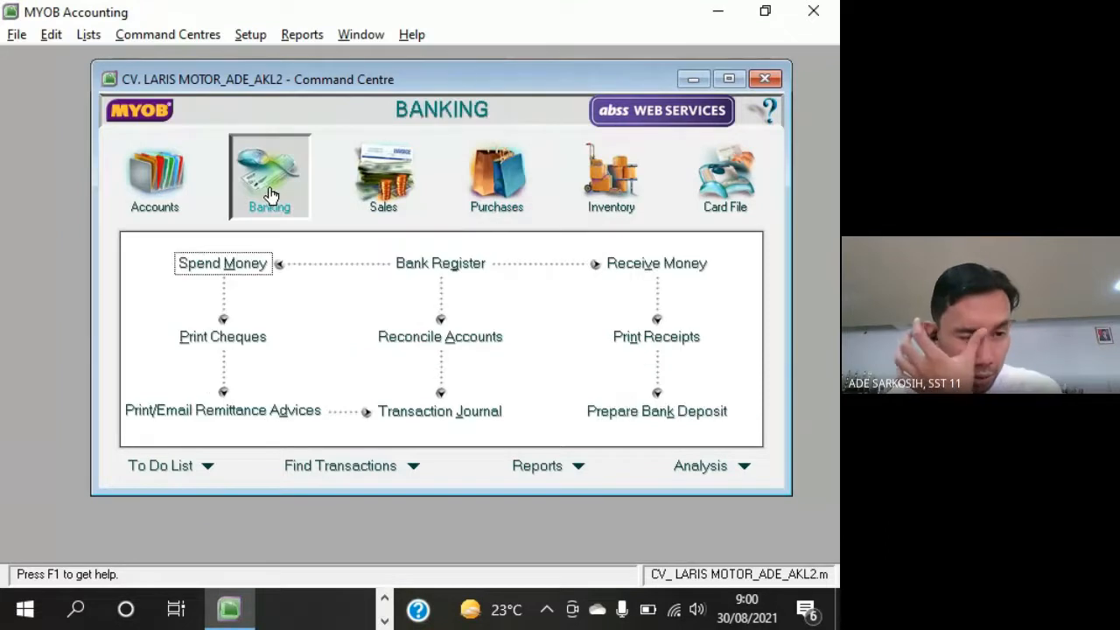
pyautogui.click(213, 263)
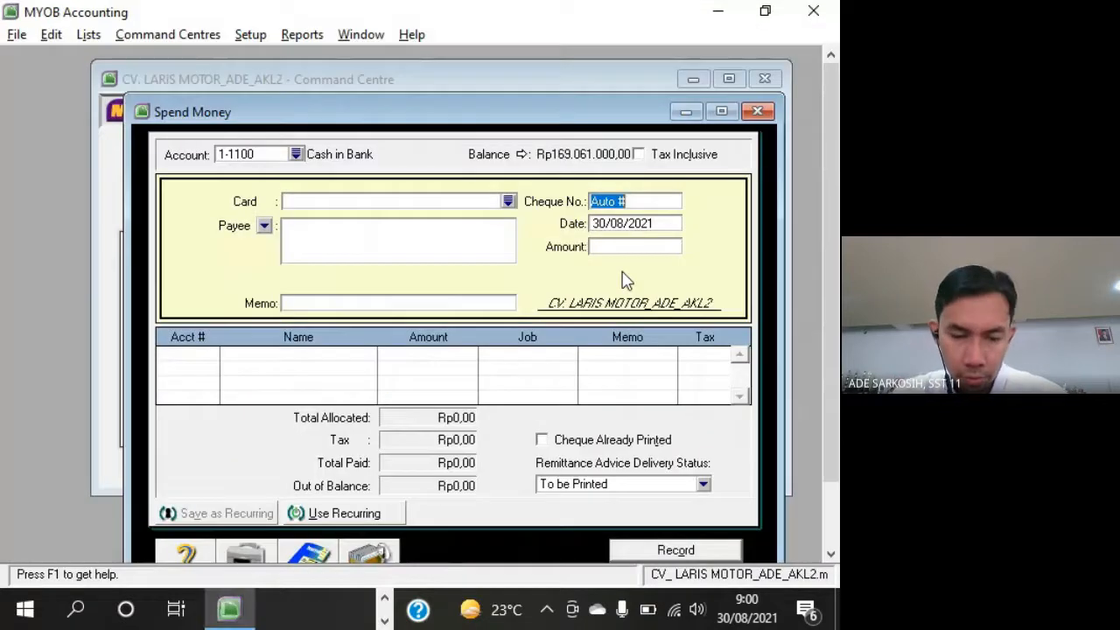
pyautogui.write('BKK')
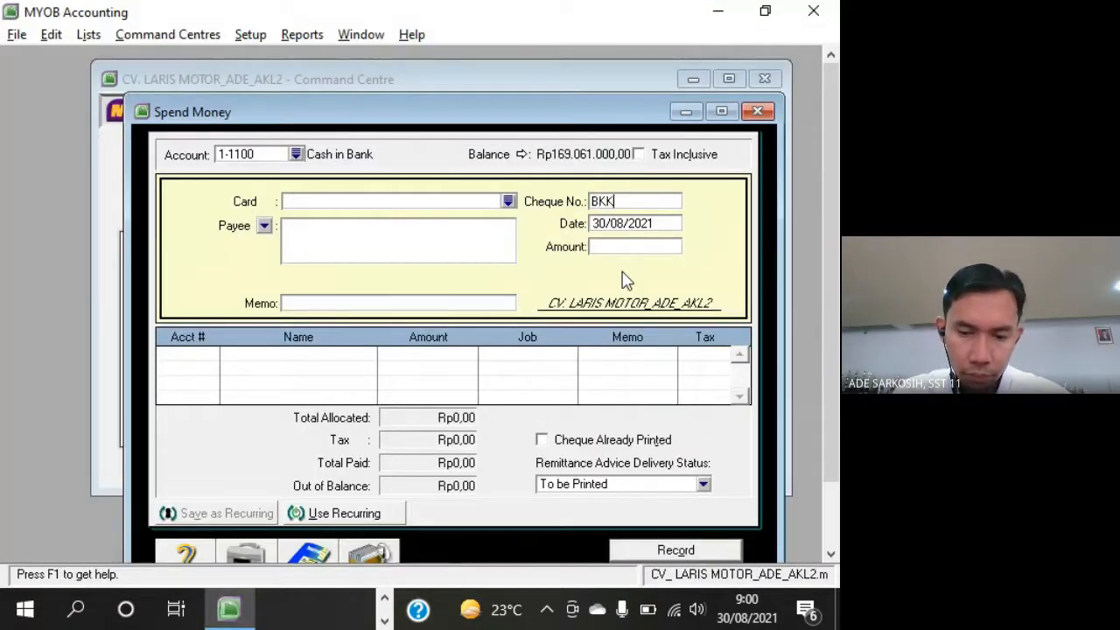
pyautogui.write('-04')
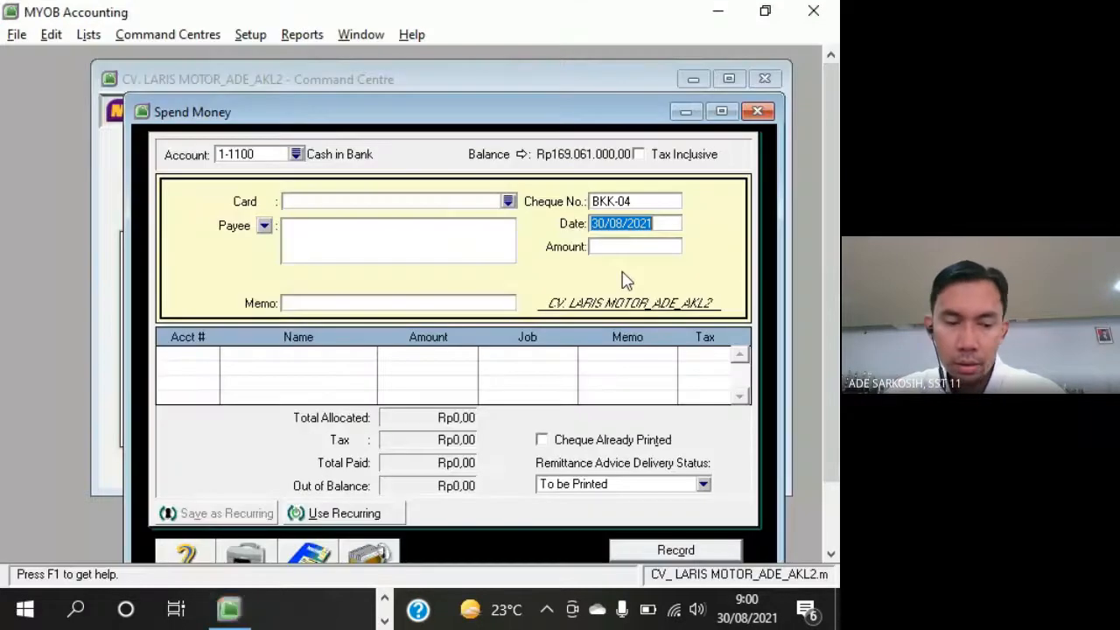
pyautogui.write('17/12/12')
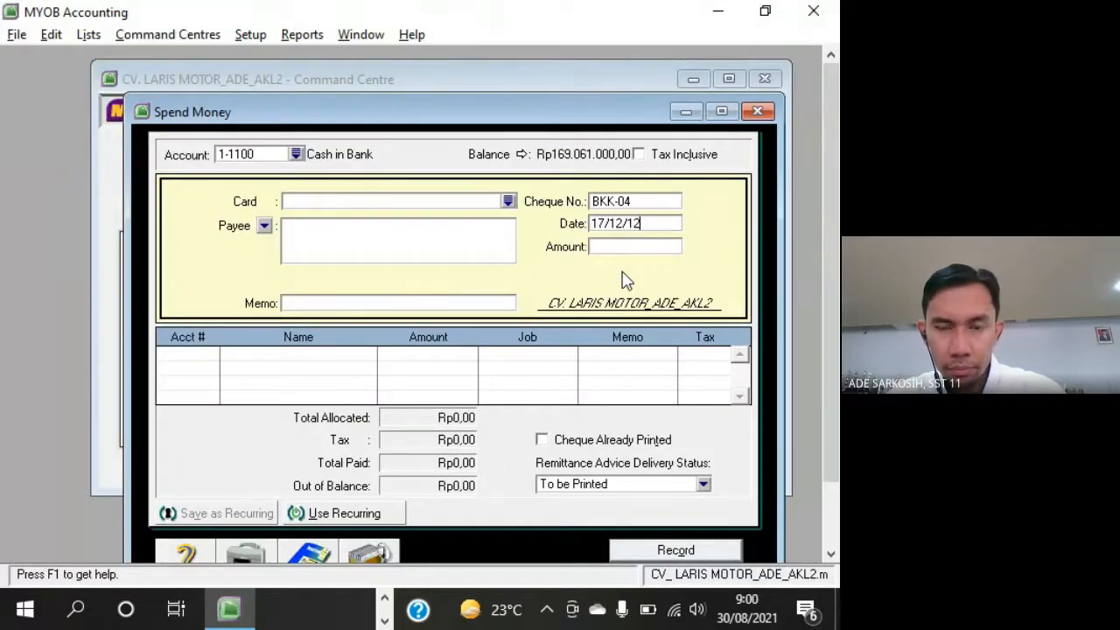
pyautogui.press('Tab')
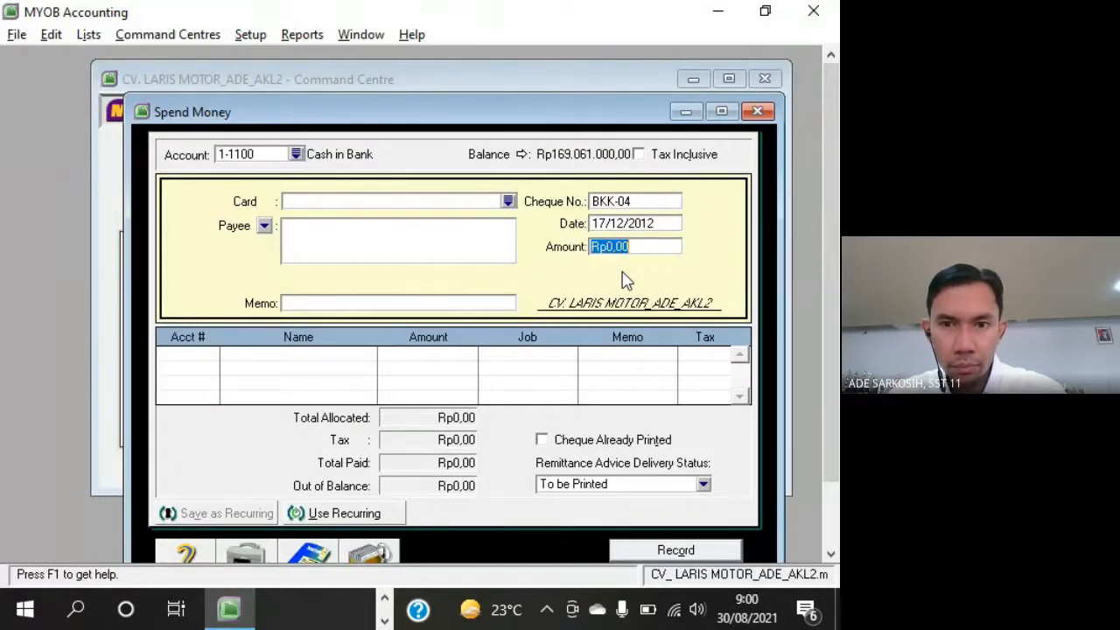
pyautogui.write('2200000')
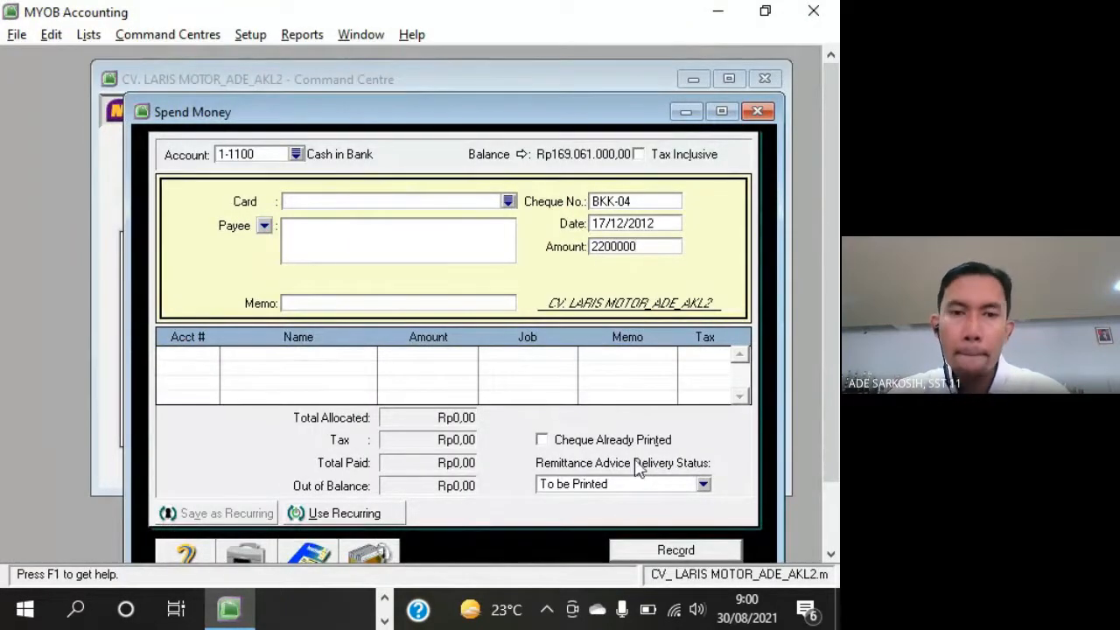
pyautogui.press('Tab')
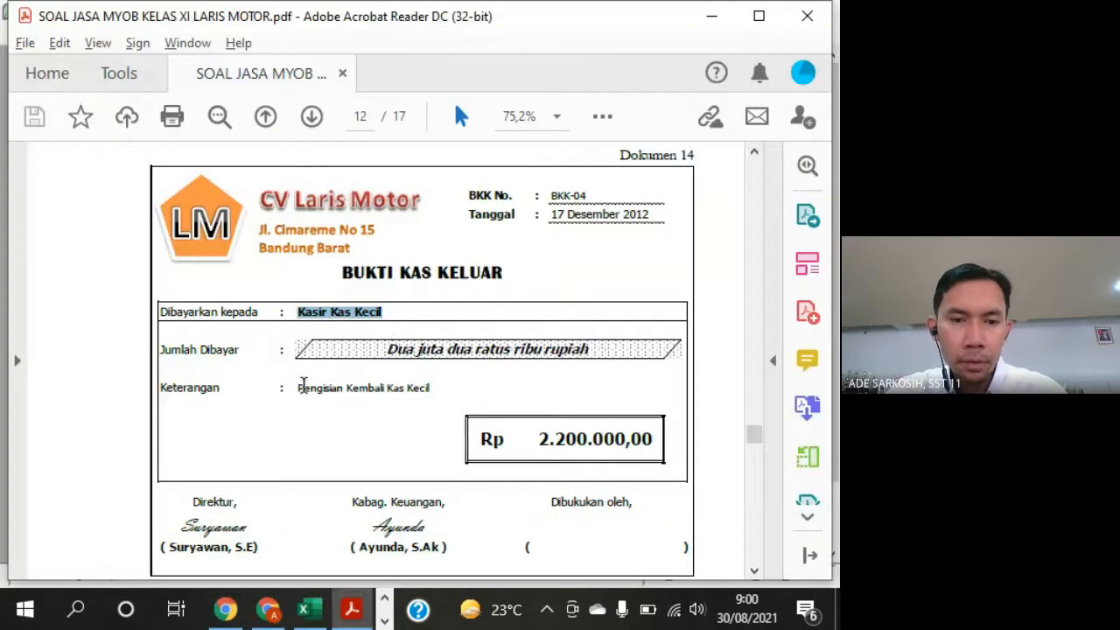
# Enter "Pengisian Kembali Kas Kecil" from Dokumen 14 as the payment memo and allocate the amount to Petty Cash account 1-1200
pyautogui.moveTo(298, 386); pyautogui.dragTo(435, 388)
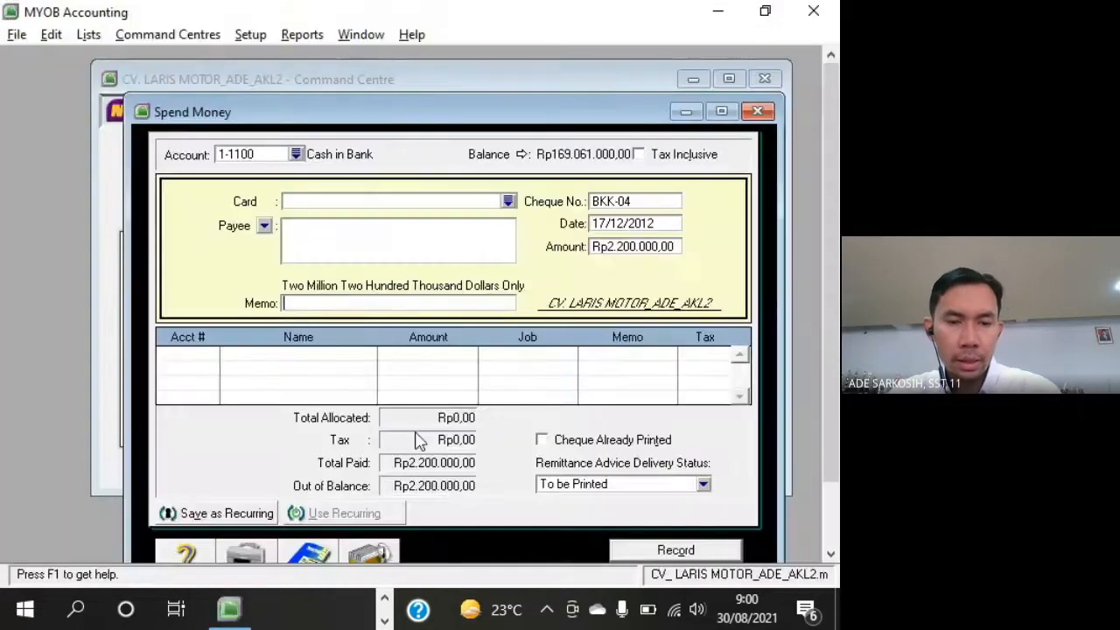
pyautogui.hotkey('ctrl', 'v')
pyautogui.click(210, 356)
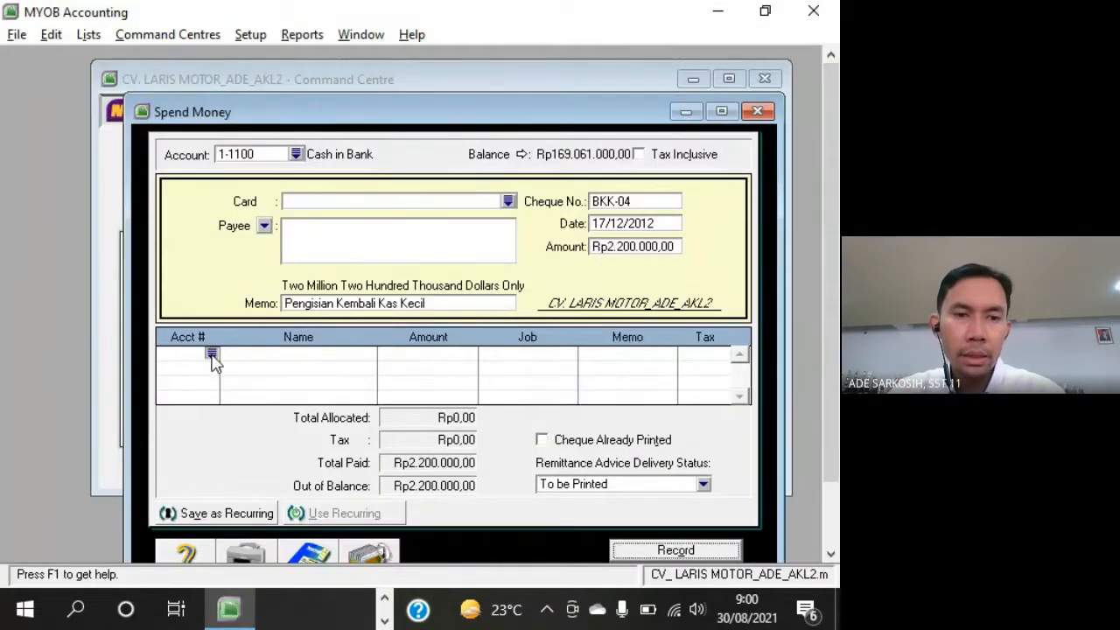
pyautogui.write('6')
pyautogui.write('1')
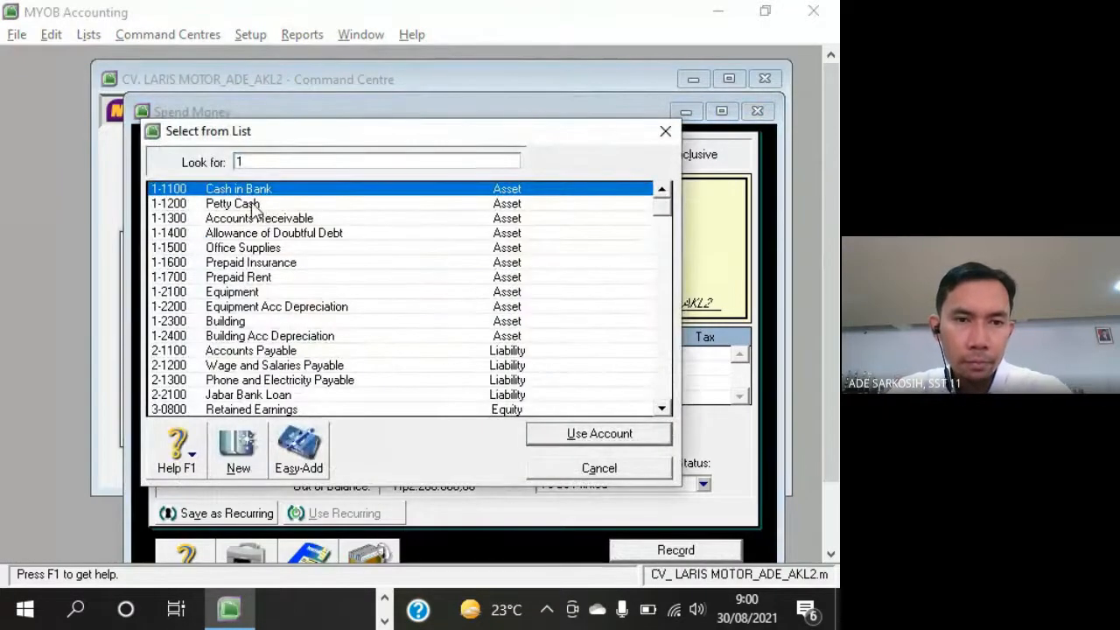
pyautogui.doubleClick(261, 203)
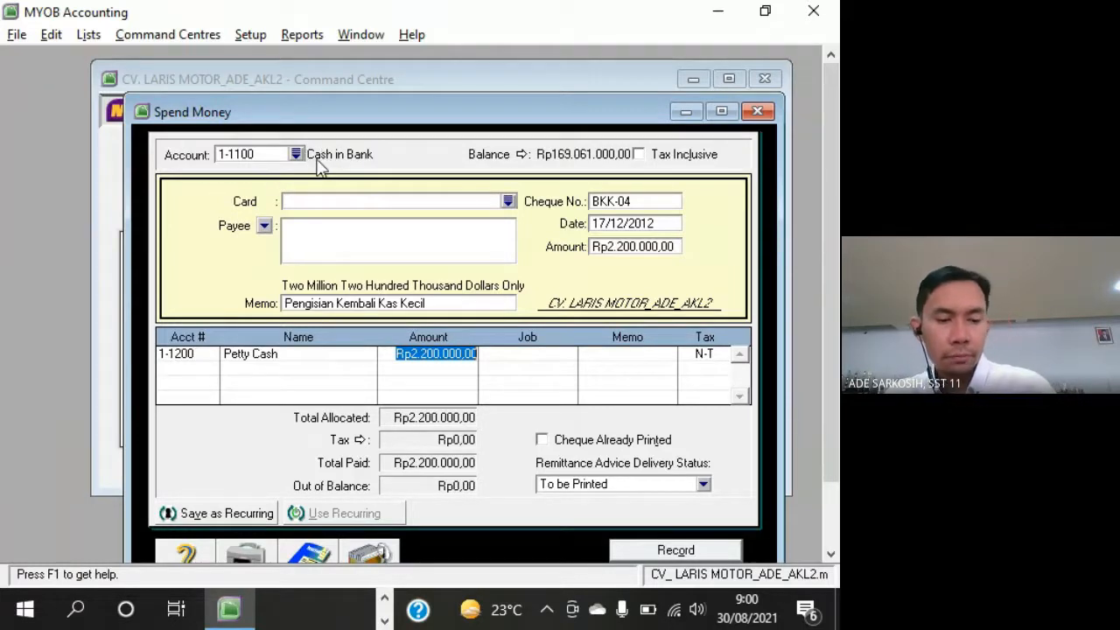
# Review the transaction recap for BKK-04, then record the payment and close the Spend Money form
pyautogui.hotkey('ctrl', 'r')
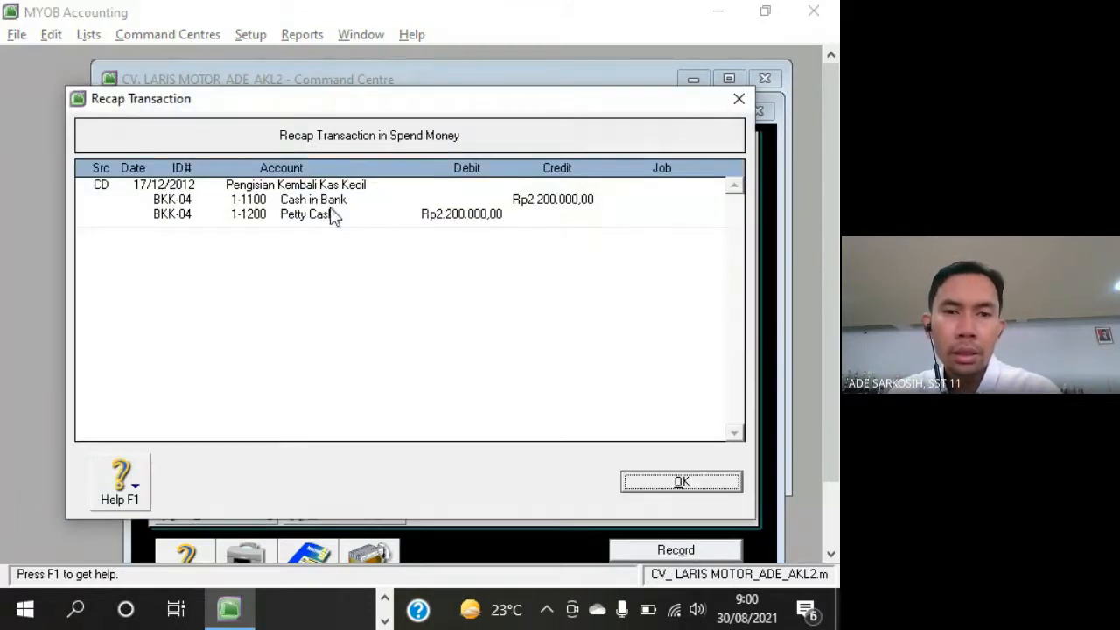
pyautogui.click(709, 482)
pyautogui.moveTo(612, 103); pyautogui.dragTo(595, 85)
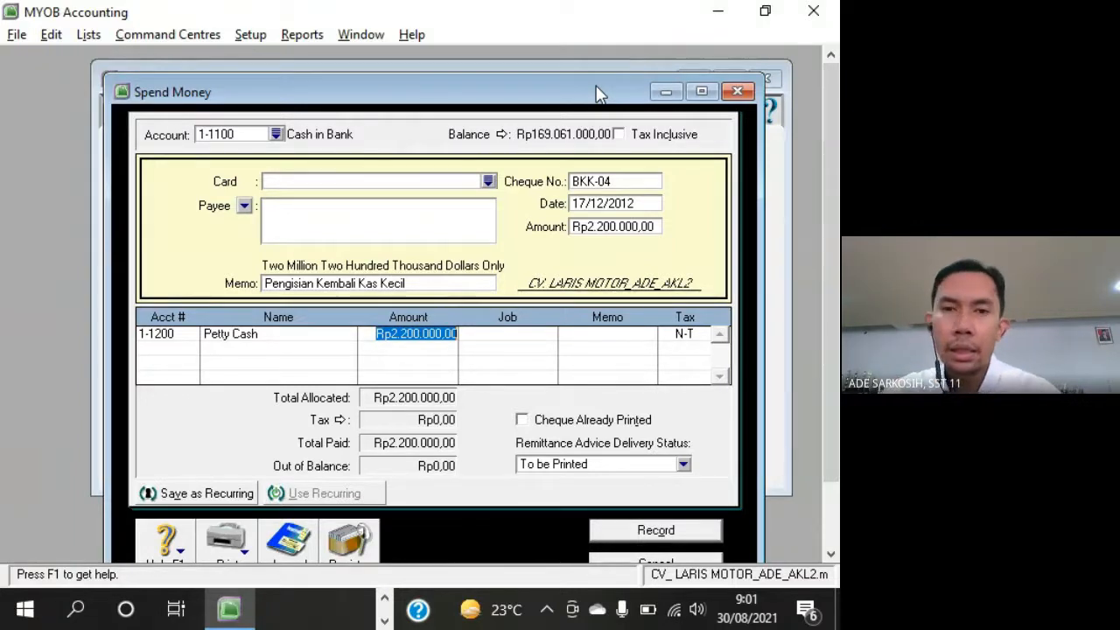
pyautogui.moveTo(598, 96); pyautogui.dragTo(586, 88)
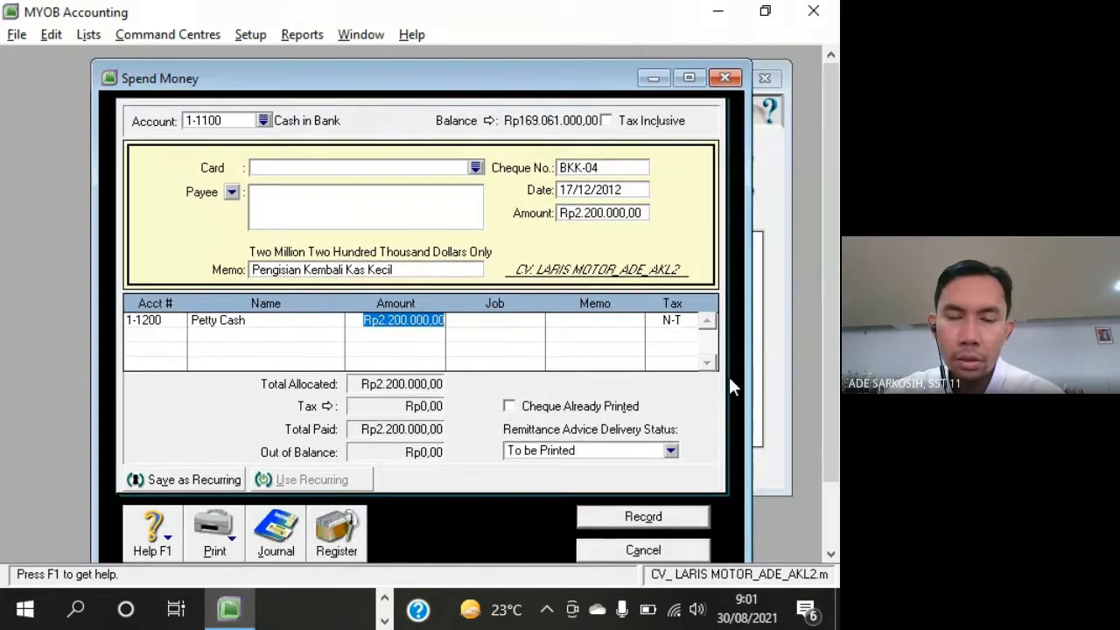
pyautogui.click(687, 523)
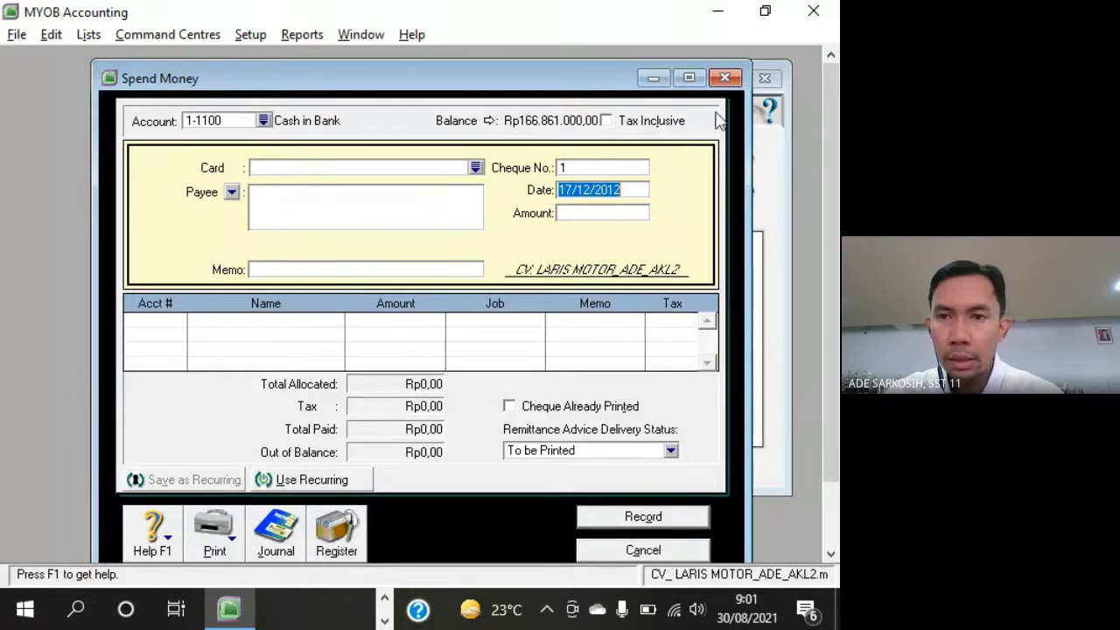
pyautogui.click(724, 78)
# Find Dokumen 15 in the PDF and examine the petty cash voucher's description and amount
pyautogui.hotkey('alt', 'Tab')
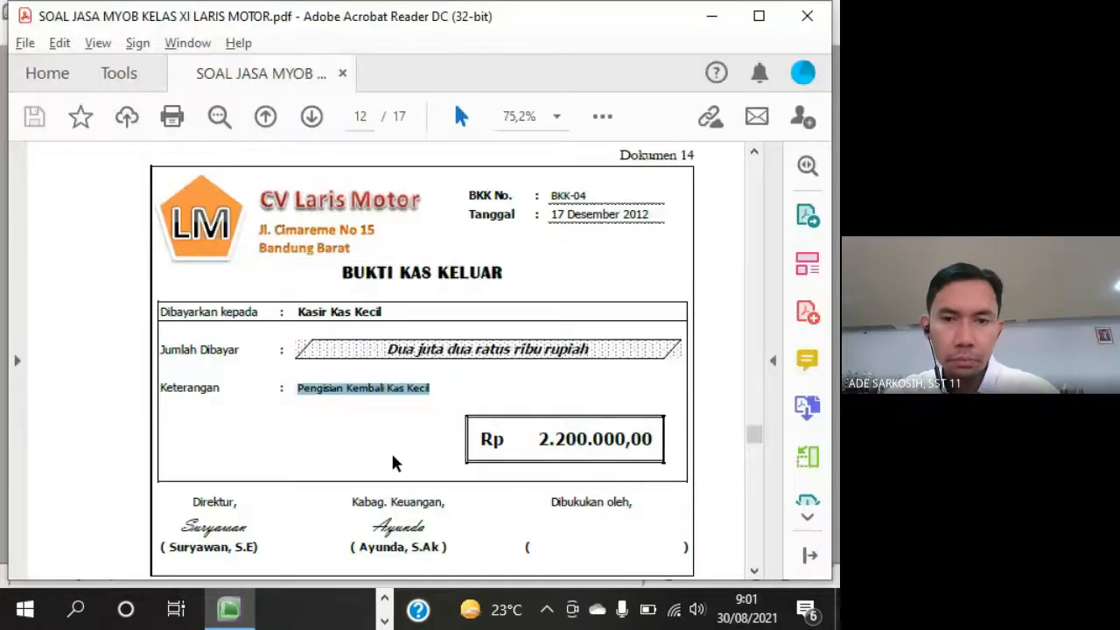
pyautogui.scroll(-1, 555, 392)
pyautogui.scroll(-5, 560, 402)
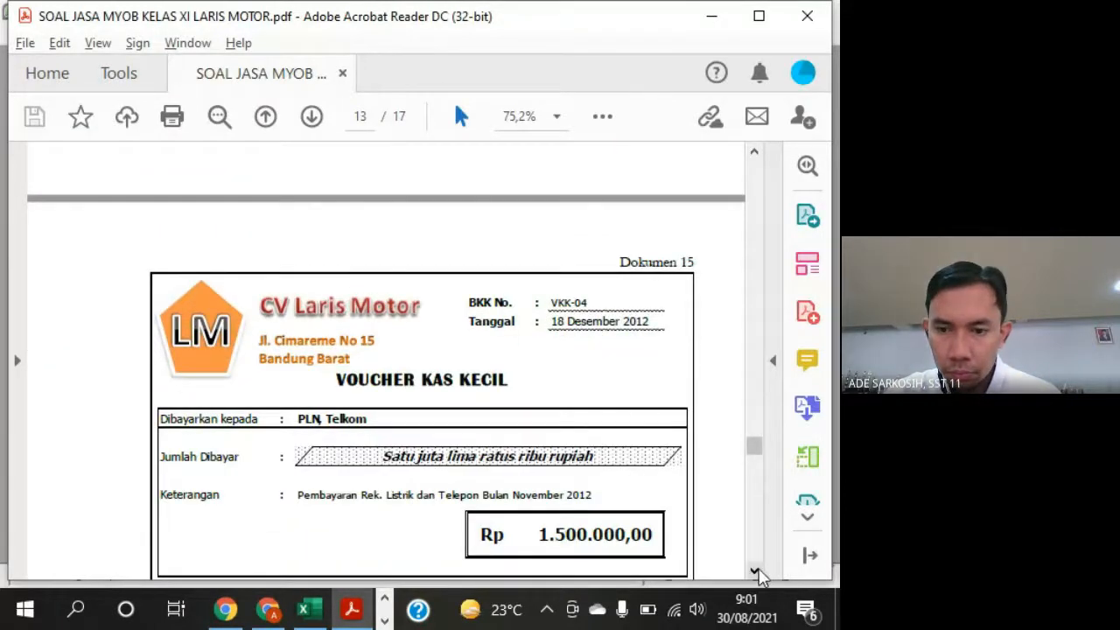
pyautogui.click(756, 570)
pyautogui.click(757, 570)
pyautogui.click(757, 571)
pyautogui.click(757, 570)
pyautogui.click(757, 570)
pyautogui.click(757, 571)
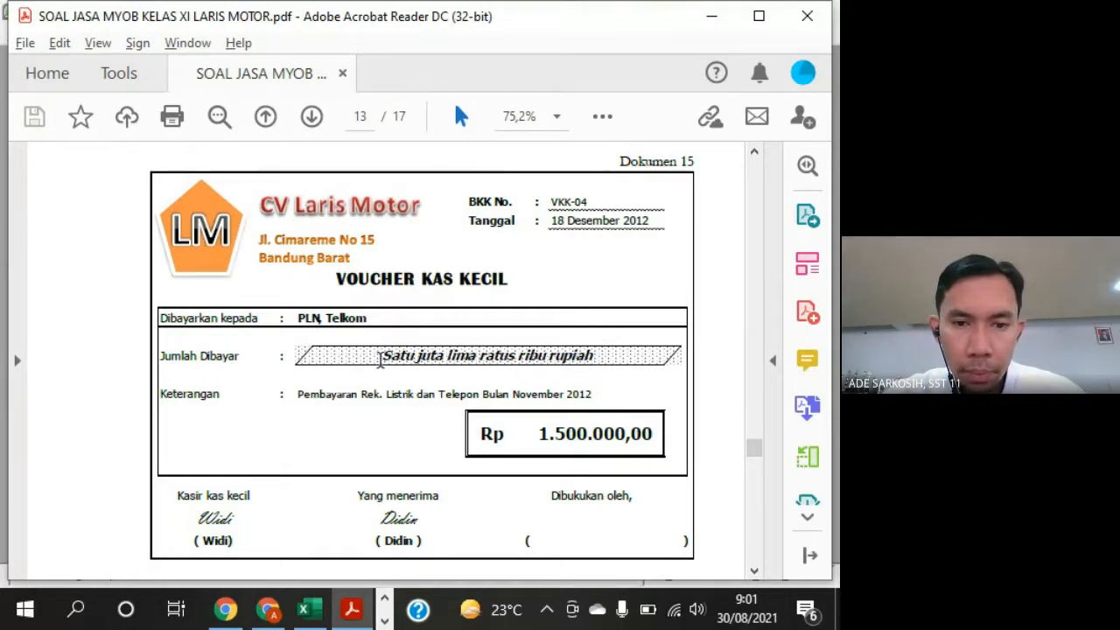
pyautogui.moveTo(387, 400); pyautogui.dragTo(510, 395)
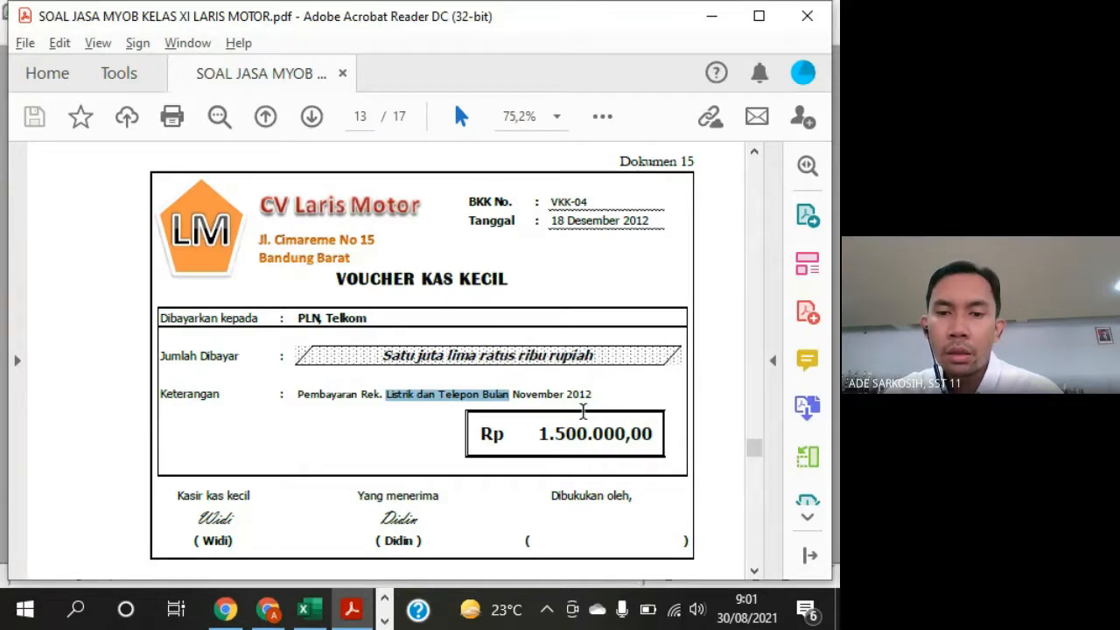
pyautogui.moveTo(540, 436); pyautogui.dragTo(630, 441)
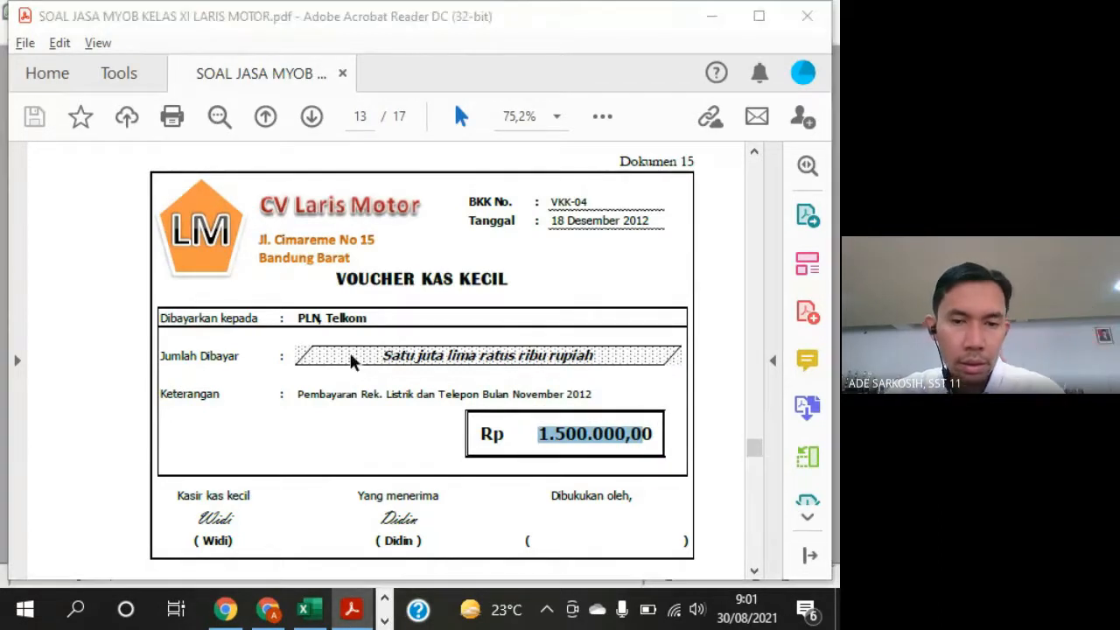
# Switch to MYOB and start a general journal entry numbered VKK-04, using the voucher number from Dokumen 15
pyautogui.hotkey('alt', 'Tab')
pyautogui.click(173, 208)
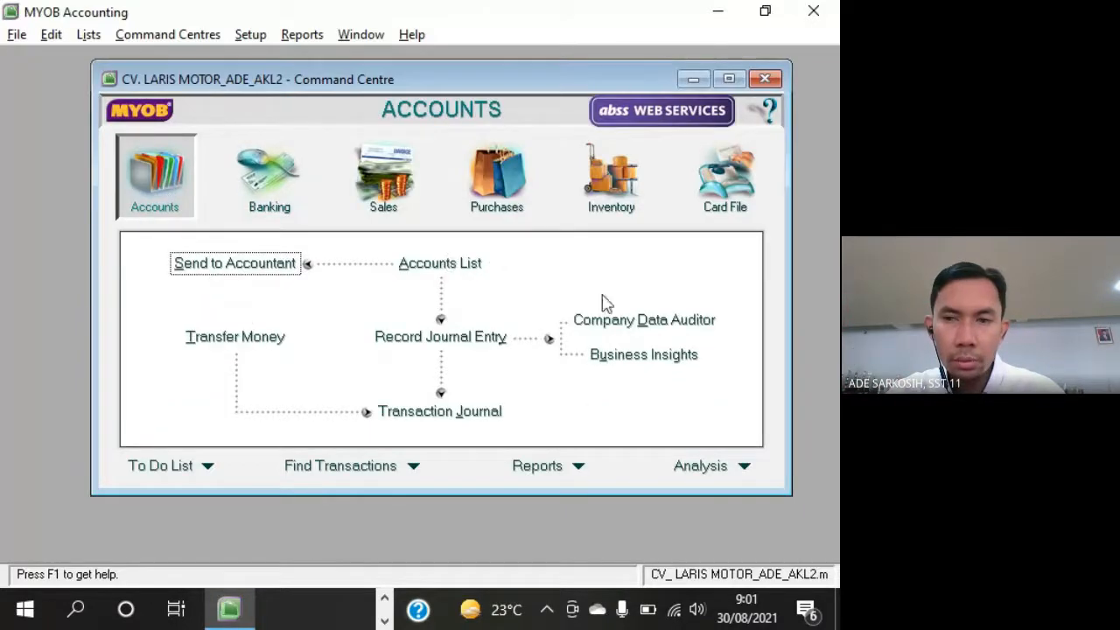
pyautogui.click(444, 346)
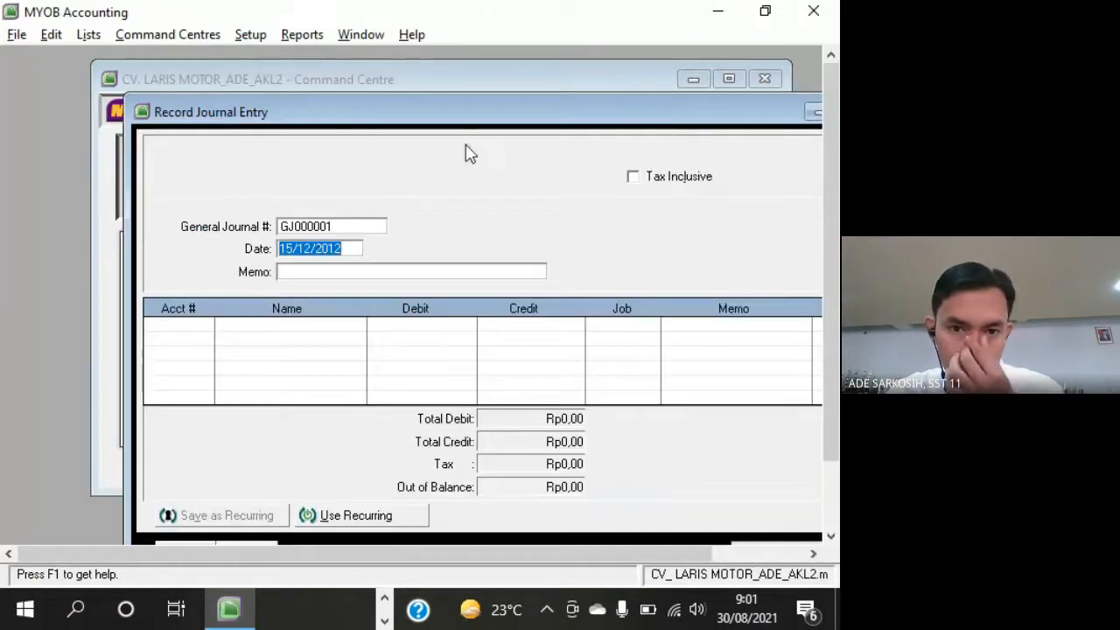
pyautogui.doubleClick(478, 112)
pyautogui.click(297, 199)
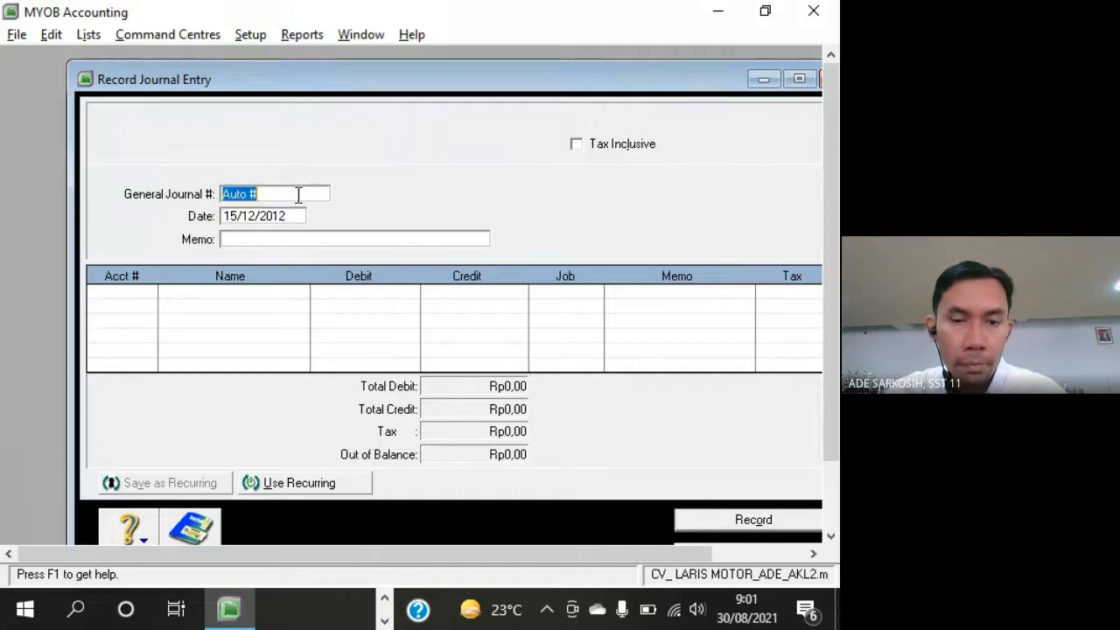
pyautogui.hotkey('alt', 'Tab')
pyautogui.hotkey('alt', 'Tab')
pyautogui.write('VK')
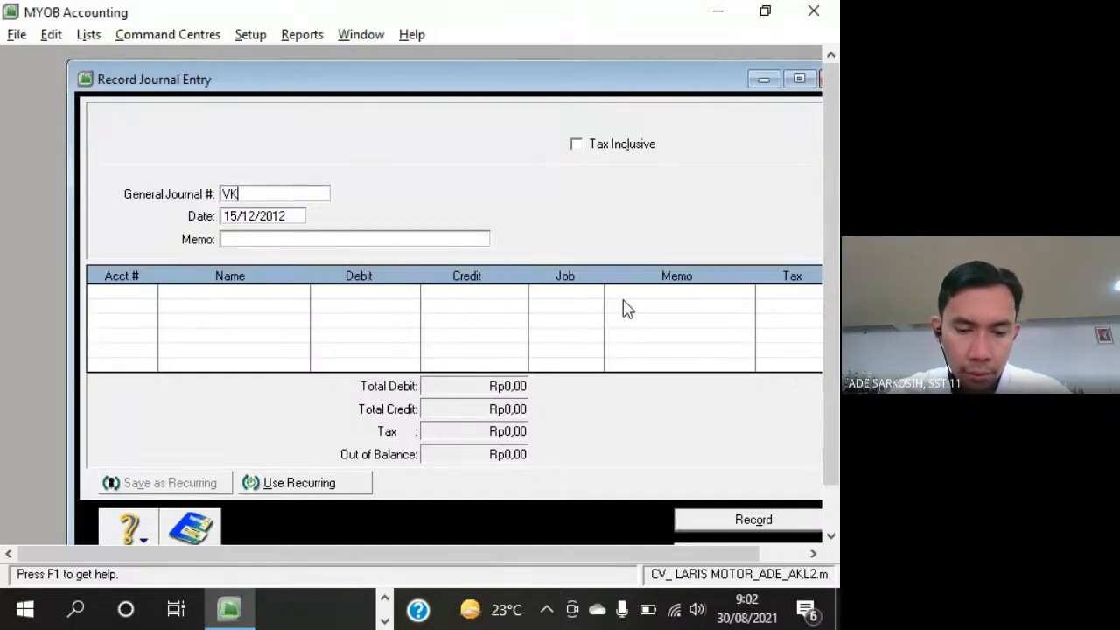
pyautogui.write('K-04')
pyautogui.press('Tab')
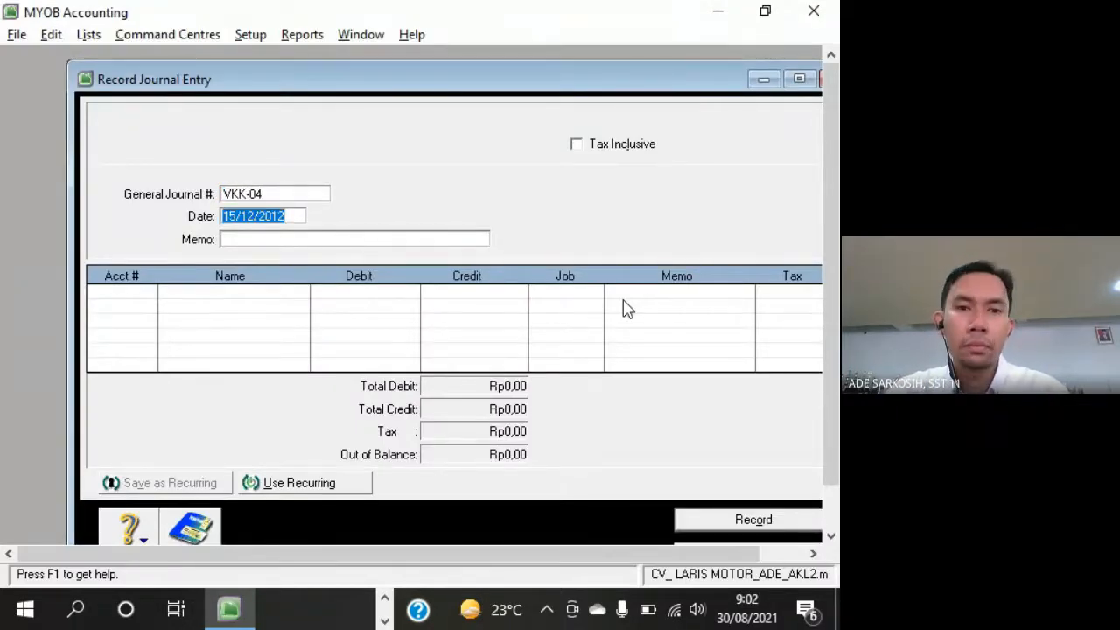
# Date the journal entry 18/12/2012 and copy "Pembayaran Rek. Listrik dan Telepon Bulan November 2012" from Dokumen 15 into the memo
pyautogui.hotkey('alt', 'Tab')
pyautogui.hotkey('alt', 'Tab')
pyautogui.write('1')
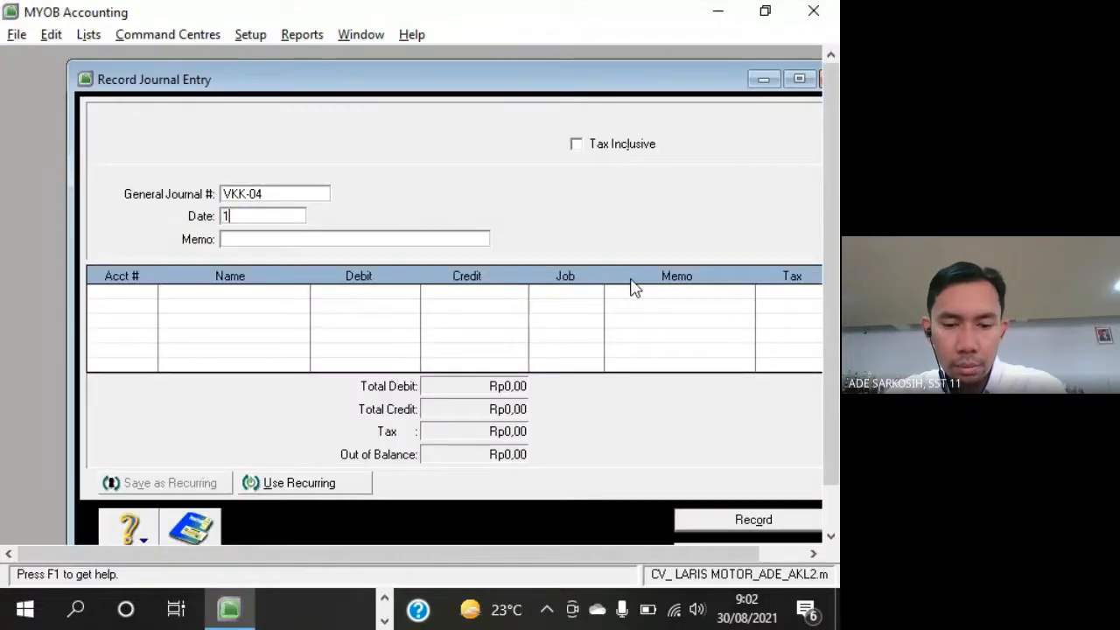
pyautogui.write('8/12/2012')
pyautogui.hotkey('alt', 'Tab')
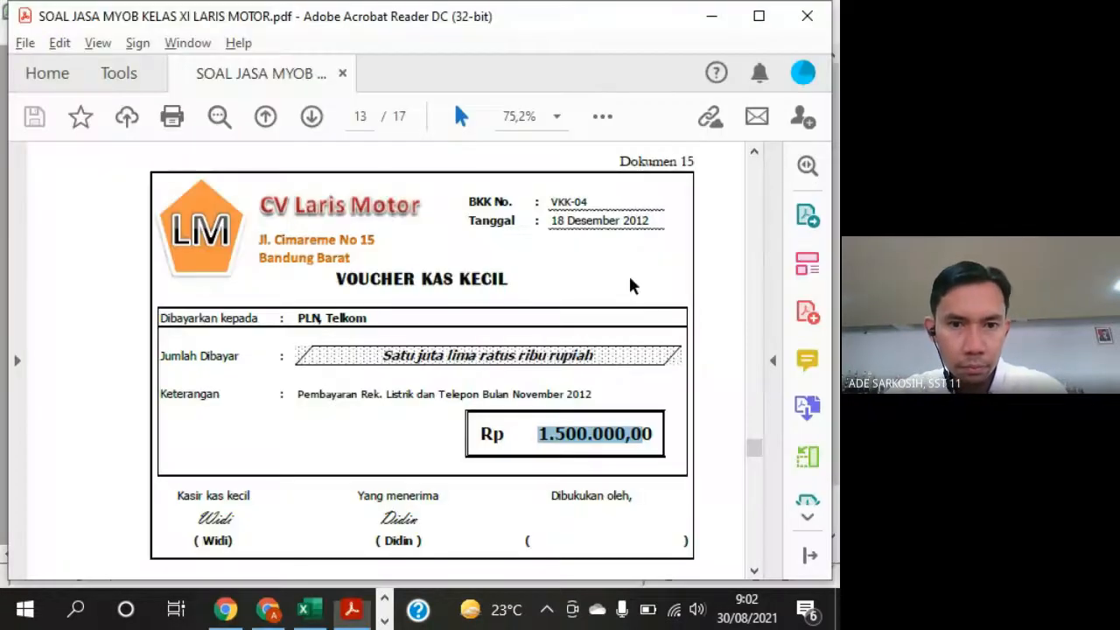
pyautogui.moveTo(298, 395); pyautogui.dragTo(599, 400)
pyautogui.hotkey('ctrl', 'c')
pyautogui.hotkey('alt', 'Tab')
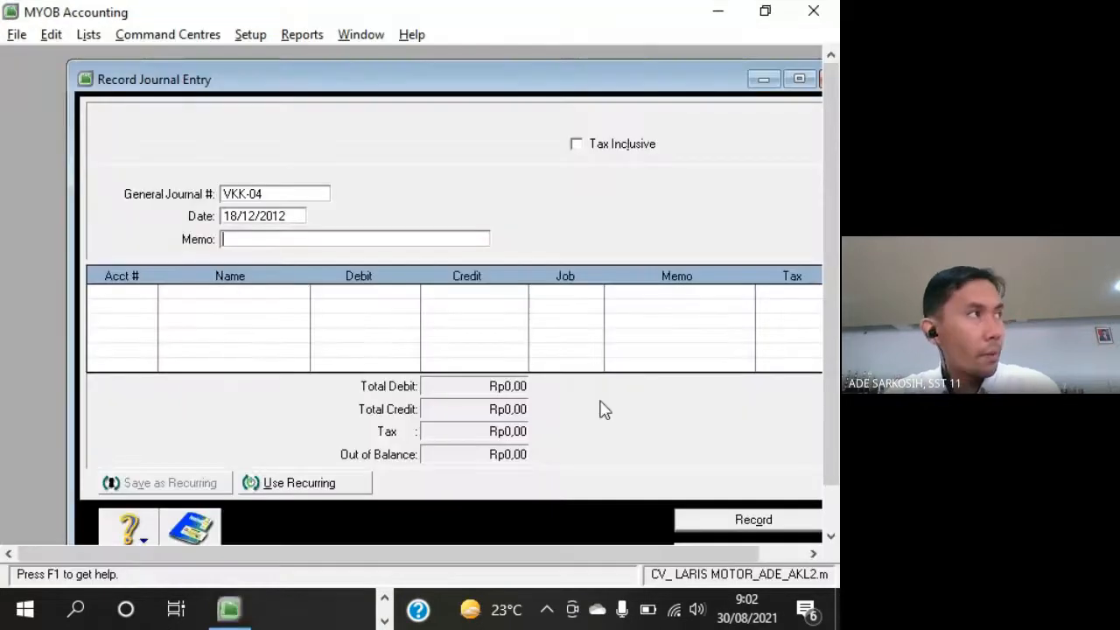
pyautogui.press('Tab')
pyautogui.hotkey('ctrl', 'v')
pyautogui.press('Tab')
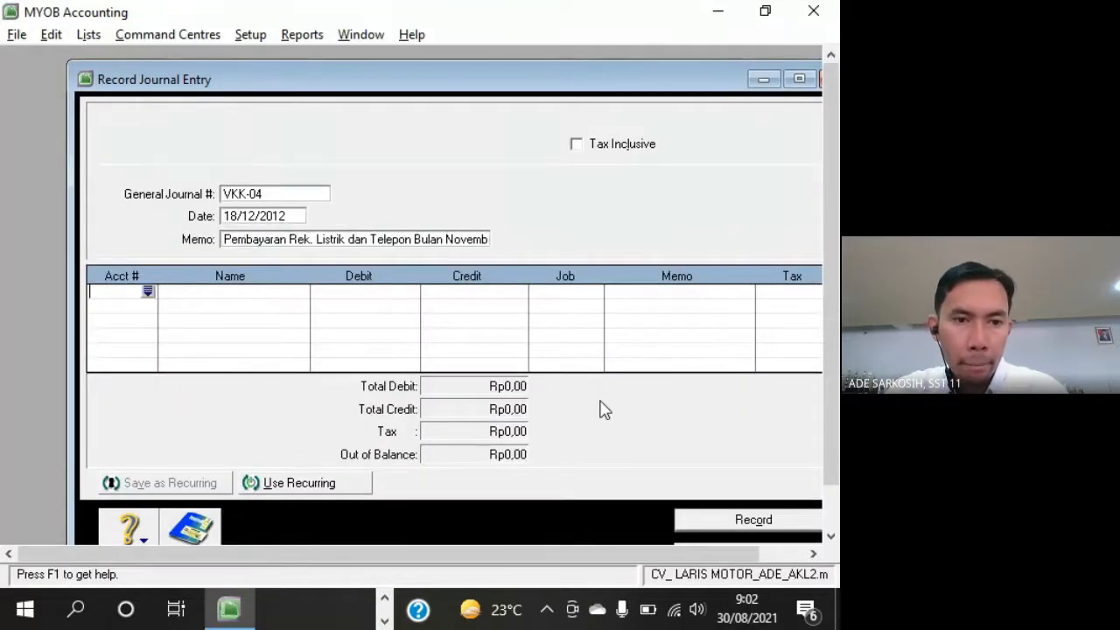
# Debit account 2-1300 Phone and Electricity Payable with Rp1.500.000 on the first journal line
pyautogui.press('Tab')
pyautogui.write('2-1300')
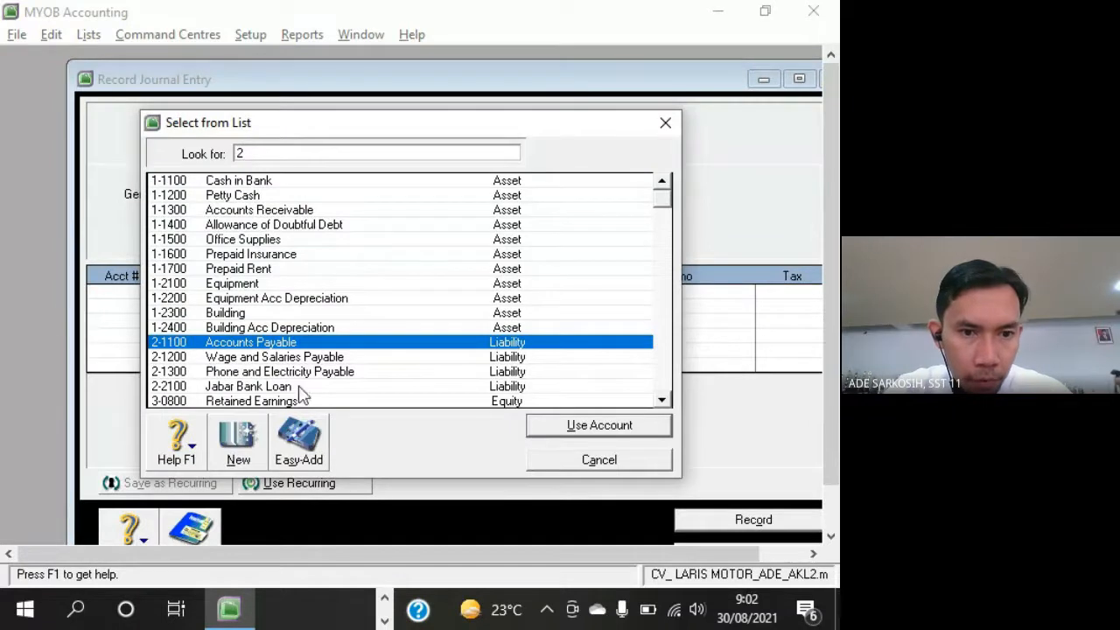
pyautogui.click(599, 425)
pyautogui.hotkey('alt', 'Tab')
pyautogui.hotkey('alt', 'Tab')
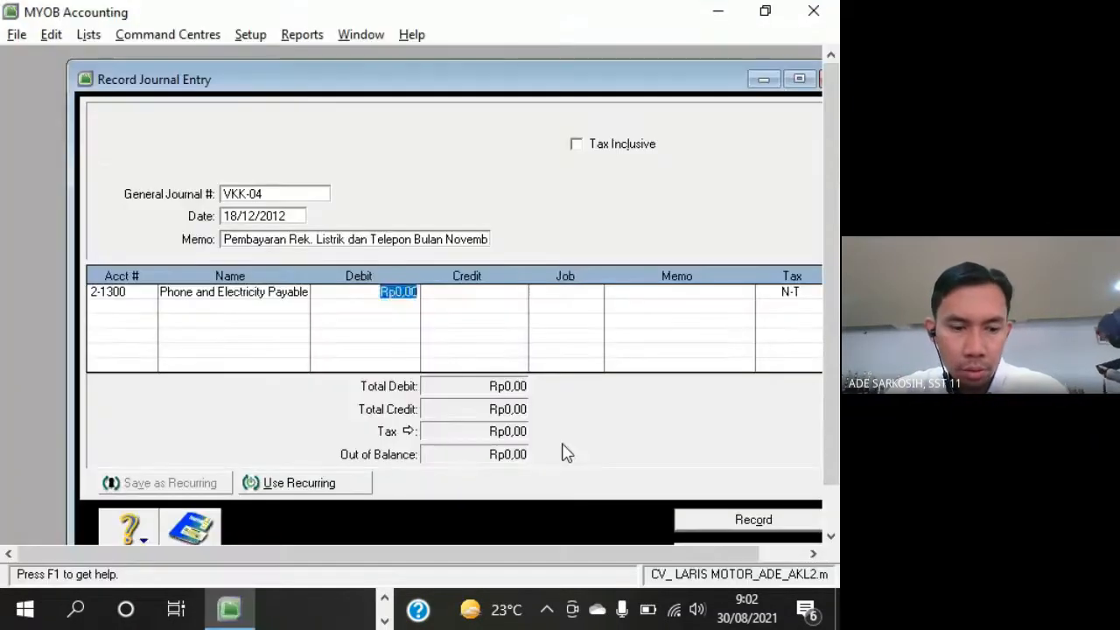
pyautogui.write('1500')
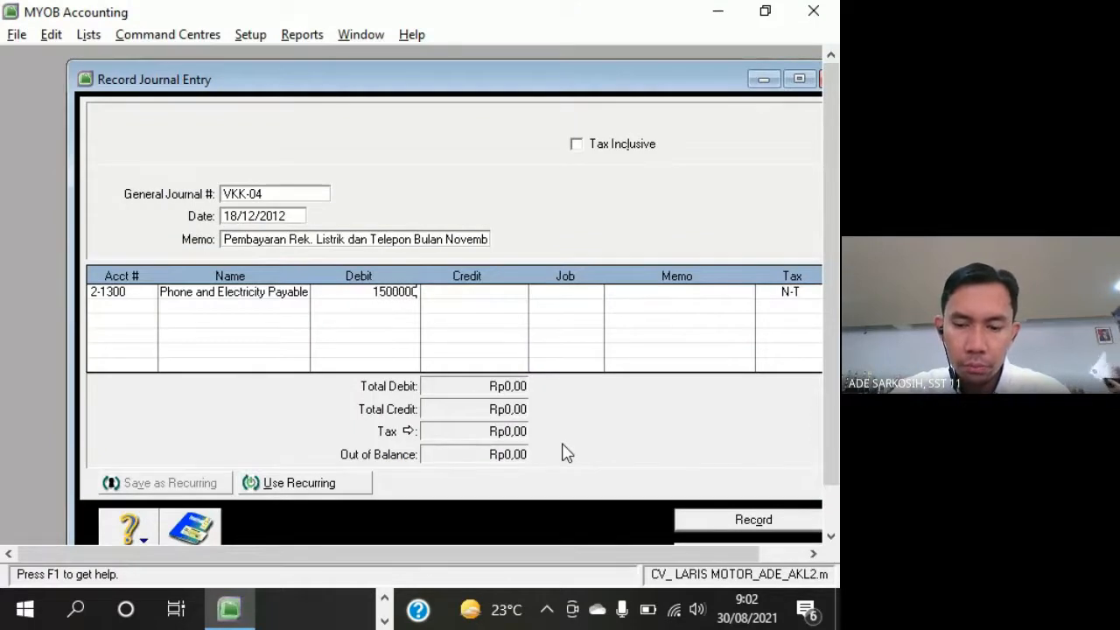
pyautogui.press('Tab')
# Add account 1-1200 Petty Cash on the second journal line with a credit of Rp1.500.000
pyautogui.press('Tab')
pyautogui.press('Tab')
pyautogui.press('Tab')
pyautogui.press('Tab')
pyautogui.doubleClick(277, 199)
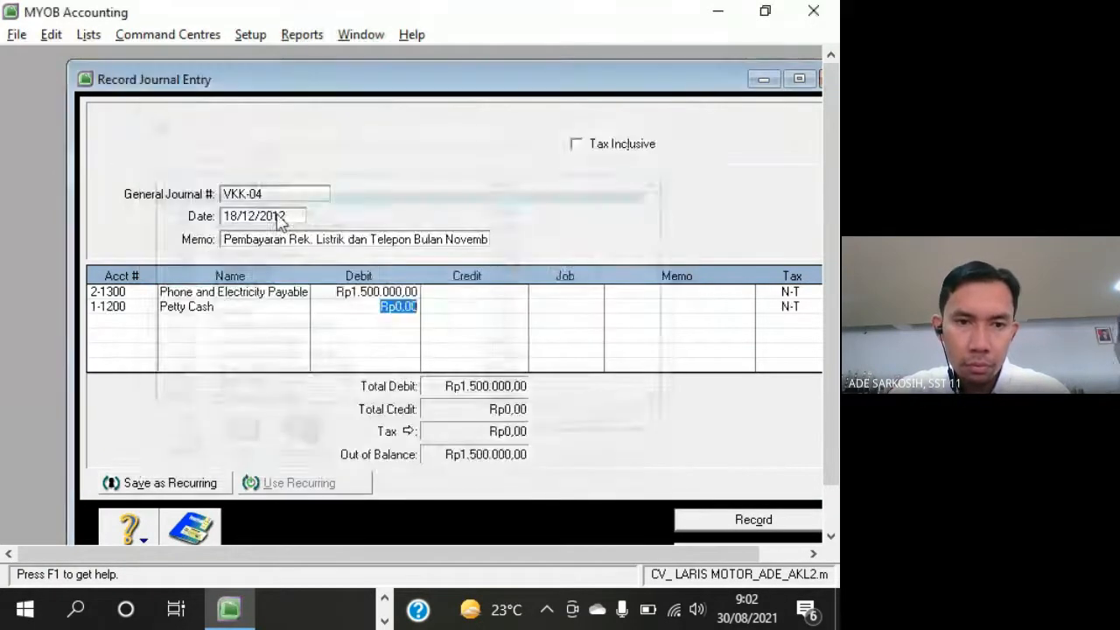
pyautogui.press('Tab')
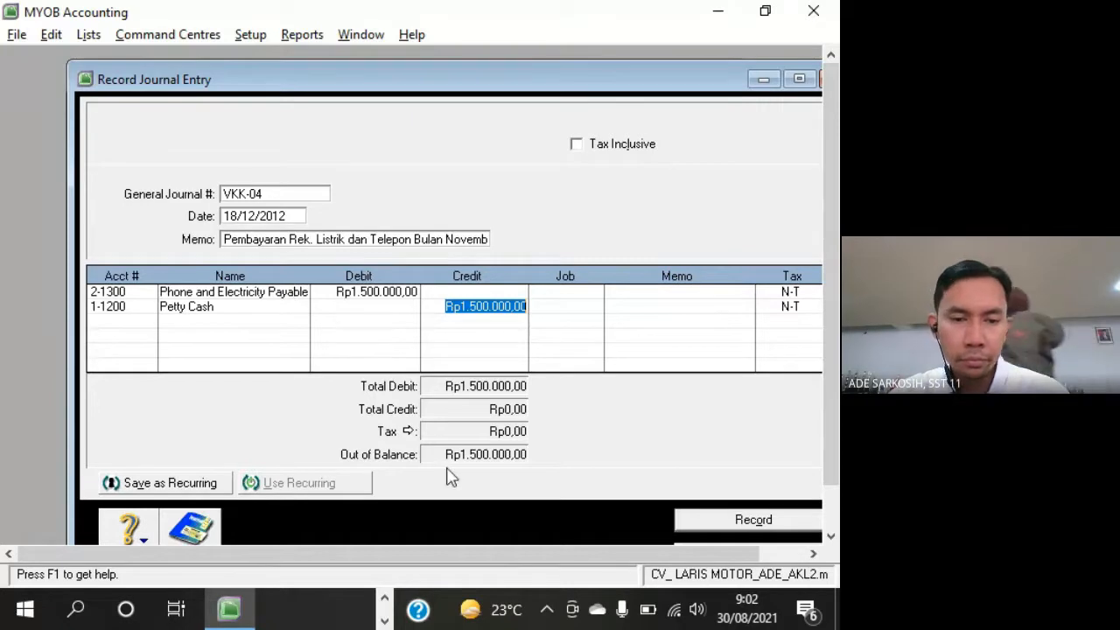
# Check journal entry VKK-04 against the Dokumen 15 voucher, record it and close the journal form
pyautogui.click(385, 622)
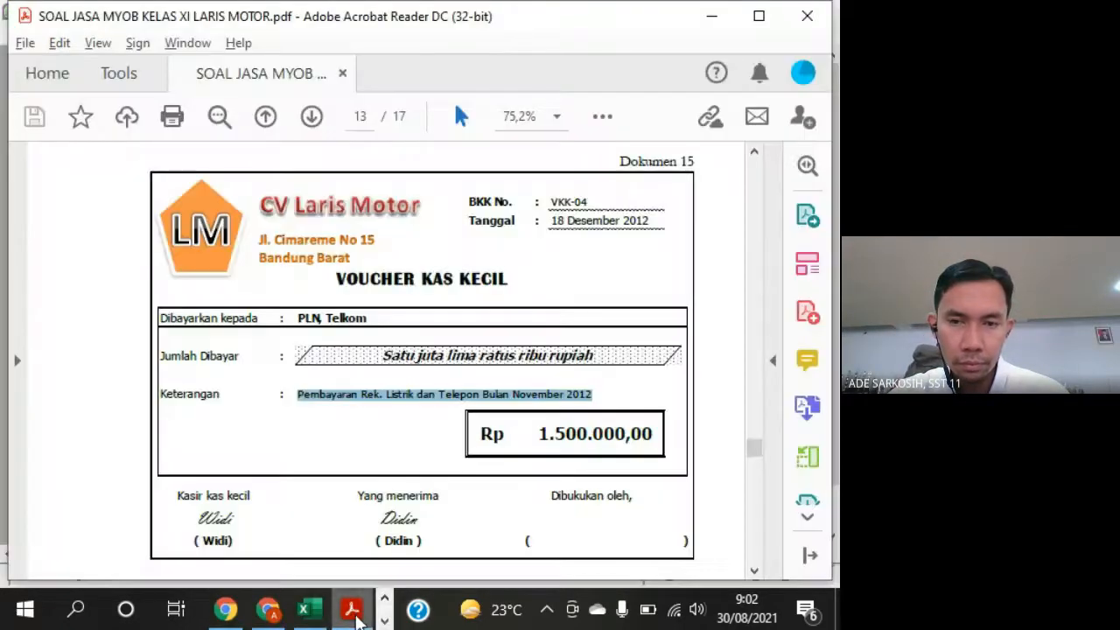
pyautogui.click(352, 609)
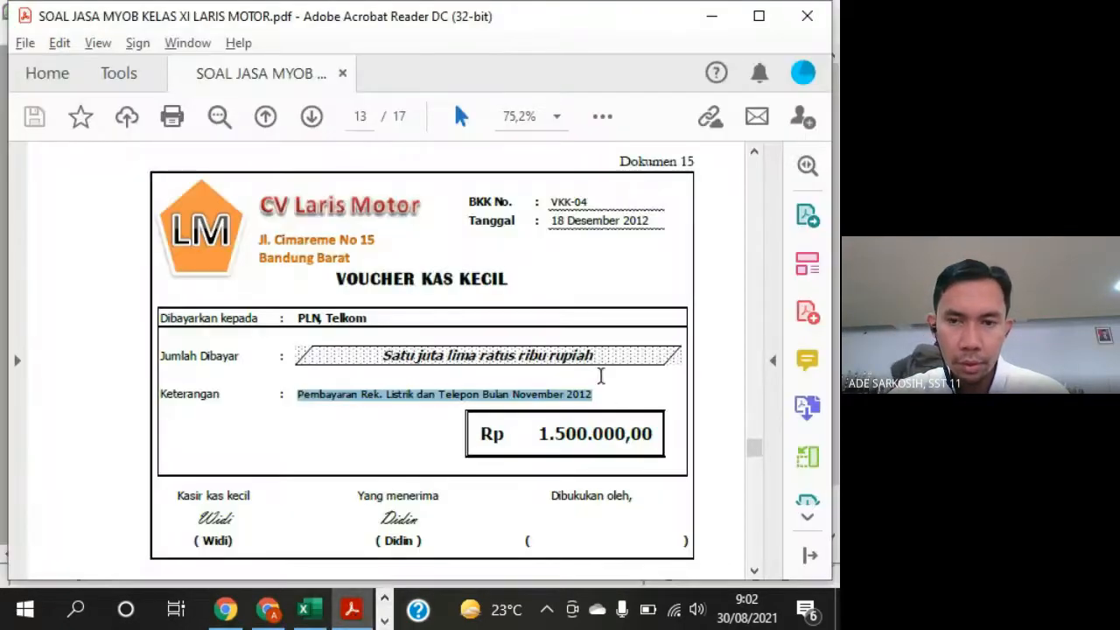
pyautogui.hotkey('alt', 'Tab')
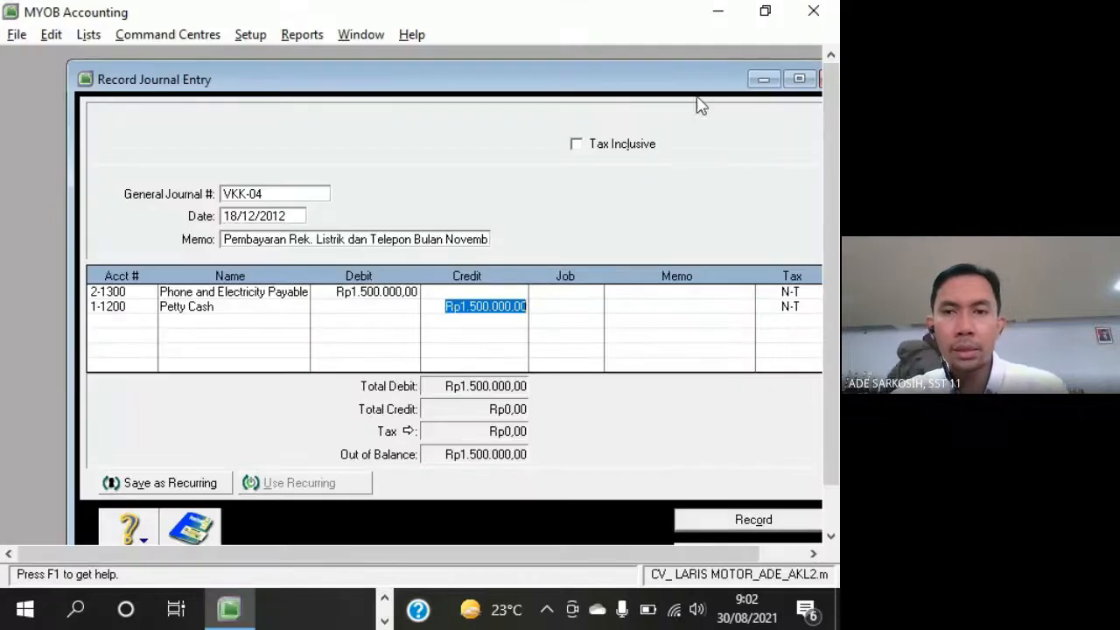
pyautogui.moveTo(700, 80); pyautogui.dragTo(645, 69)
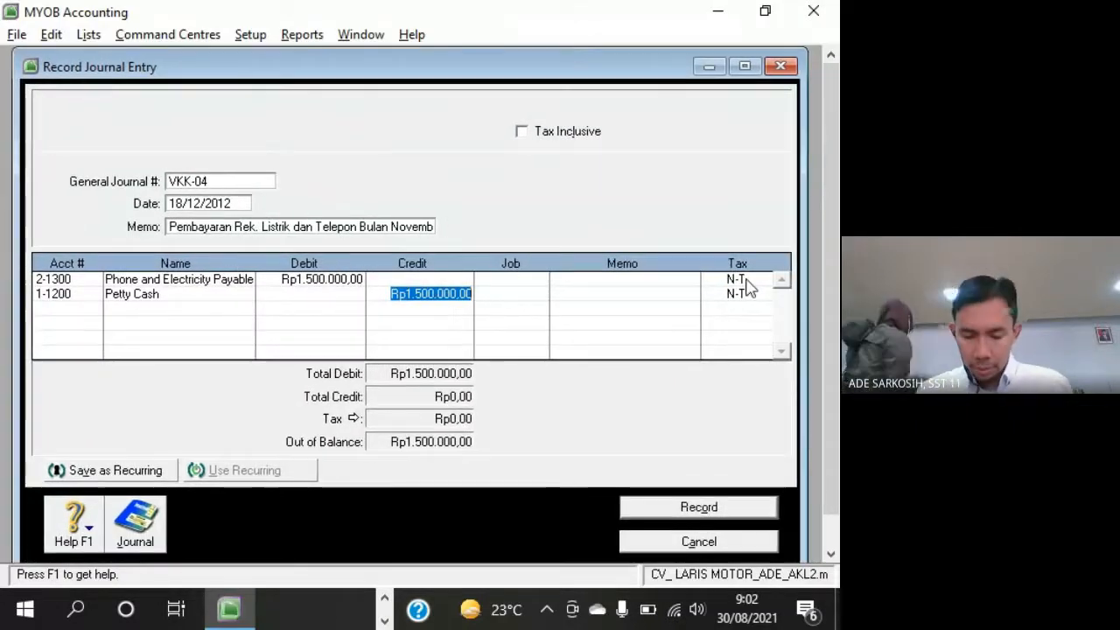
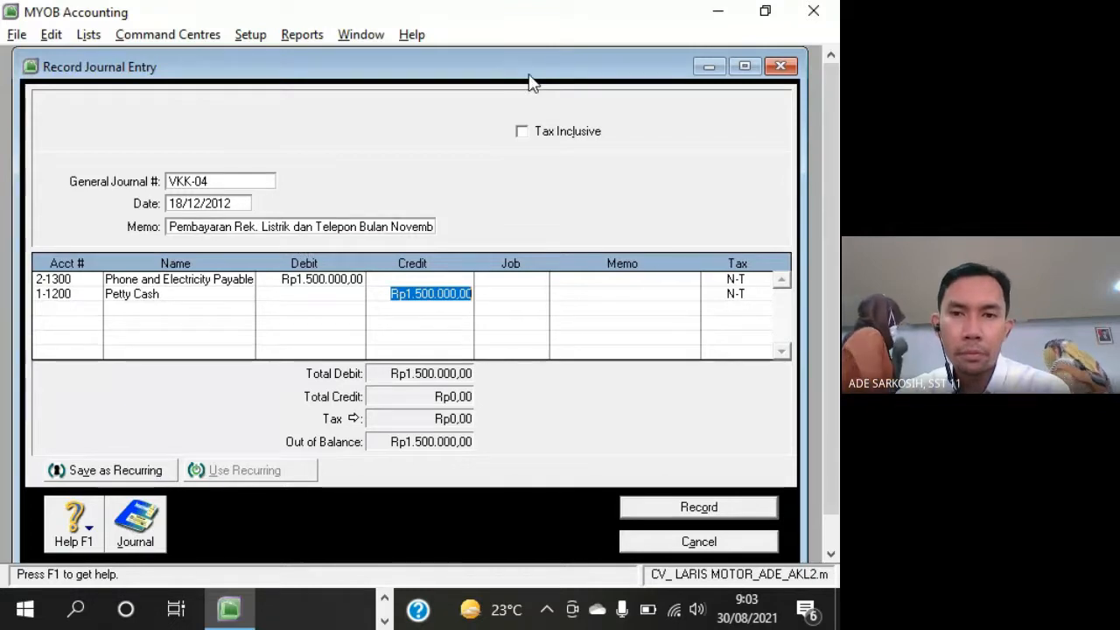
pyautogui.moveTo(529, 74); pyautogui.dragTo(537, 92)
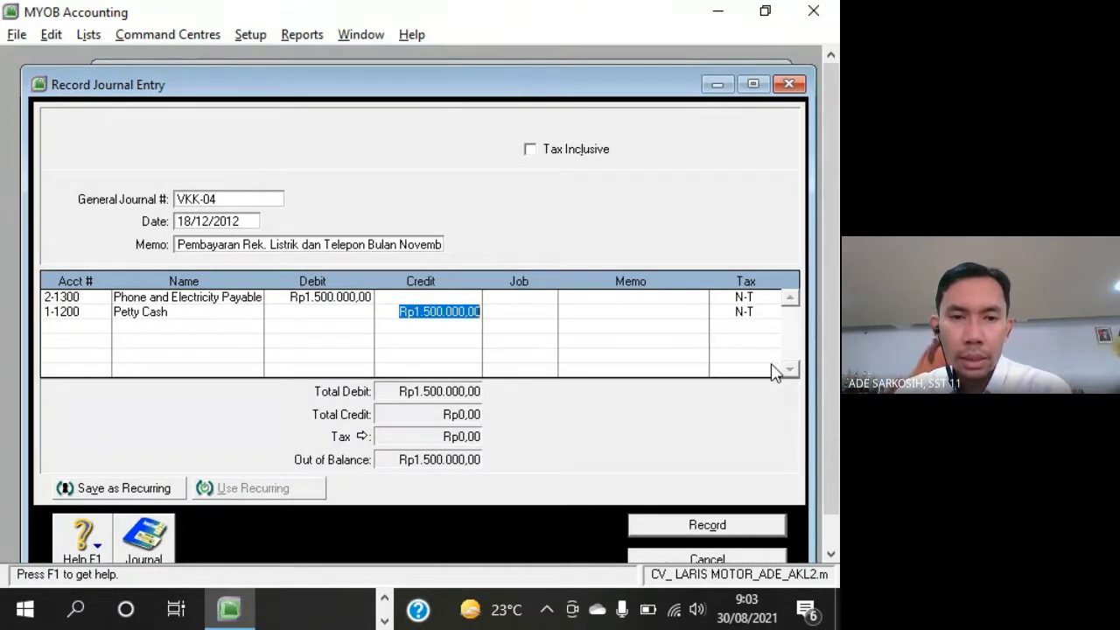
pyautogui.click(761, 534)
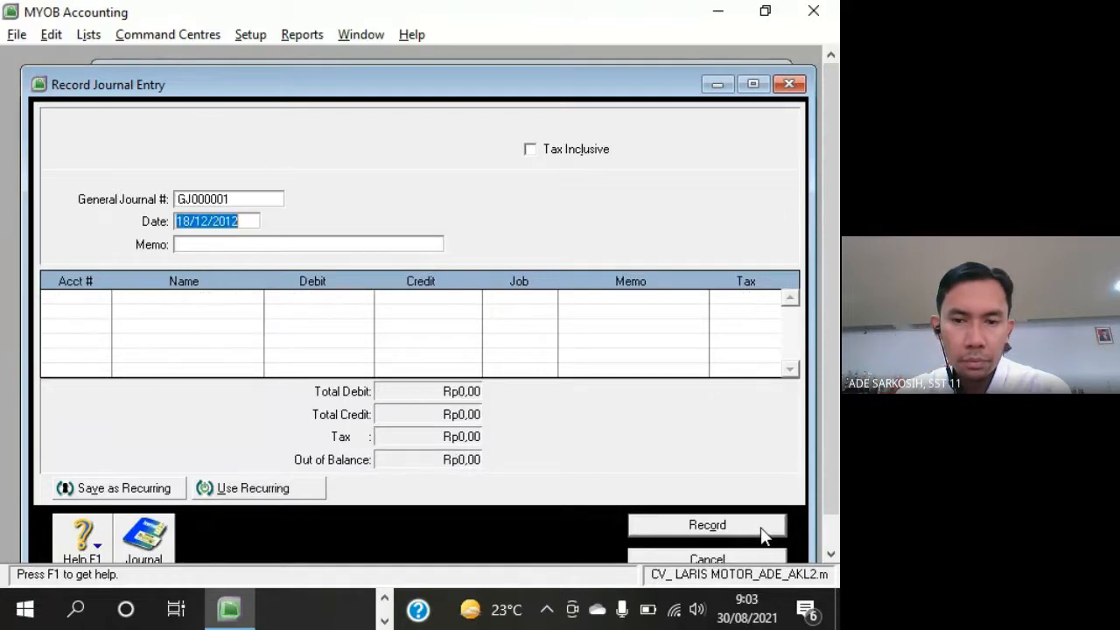
pyautogui.click(658, 562)
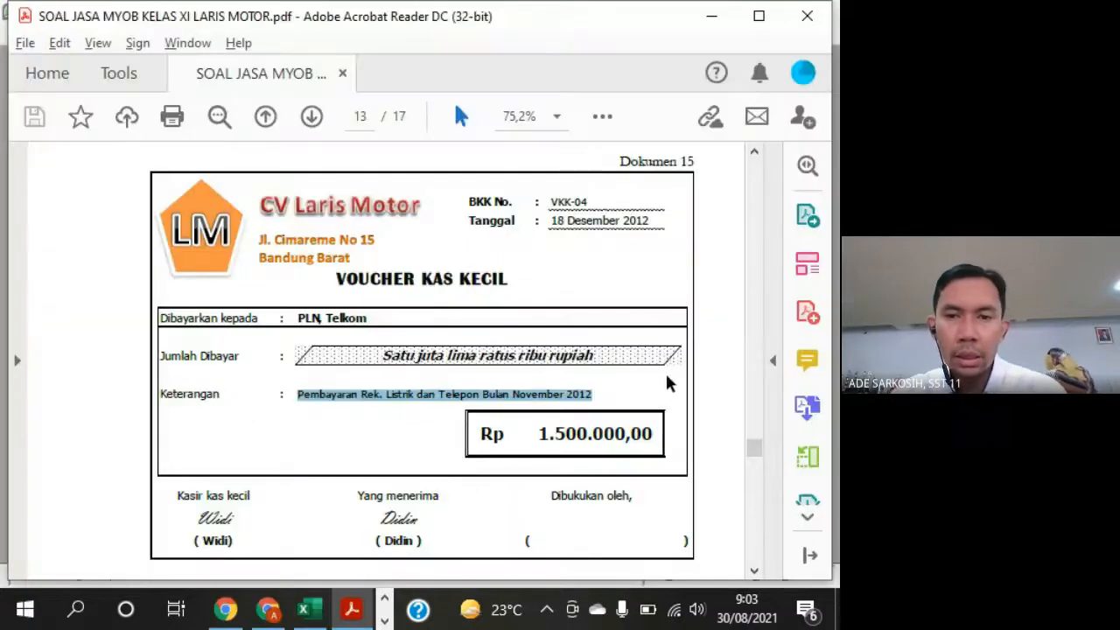
# Find Dokumen 16 in the PDF and examine the cash receipt's payer, receivable settlement description and penalty terms
pyautogui.scroll(-1, 687, 385)
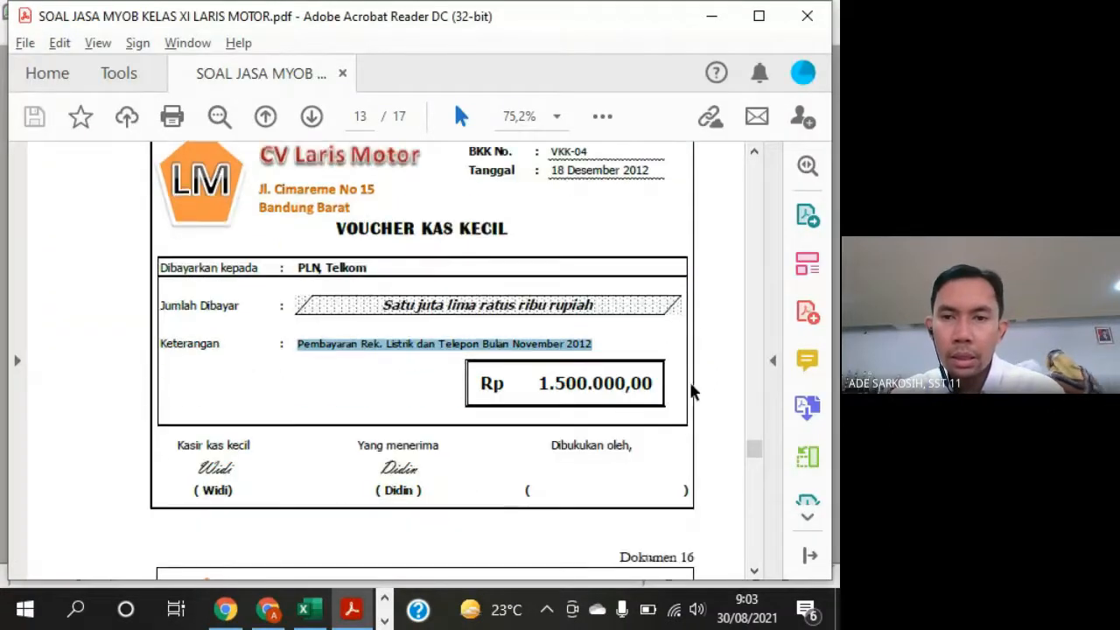
pyautogui.scroll(-5, 691, 391)
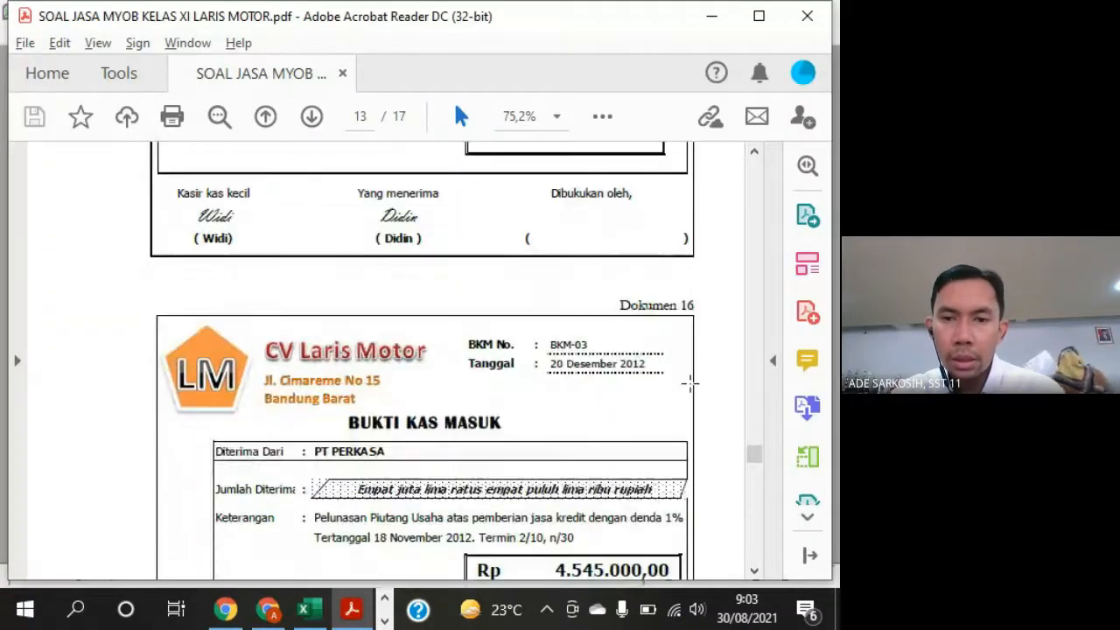
pyautogui.click(755, 572)
pyautogui.click(755, 572)
pyautogui.click(755, 571)
pyautogui.click(755, 572)
pyautogui.click(755, 572)
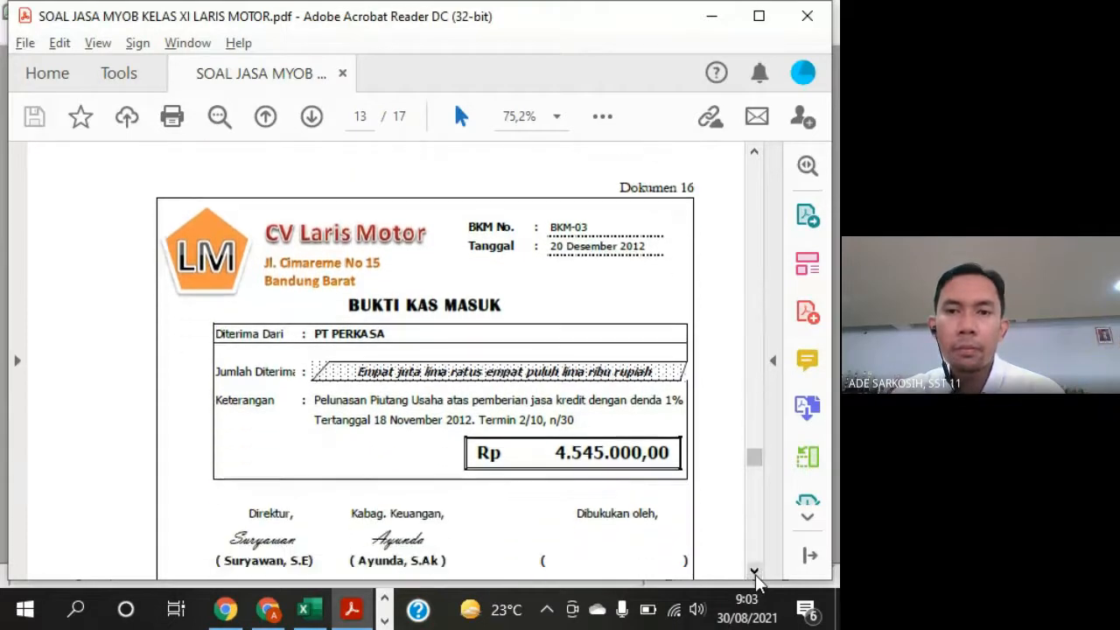
pyautogui.click(755, 572)
pyautogui.click(755, 571)
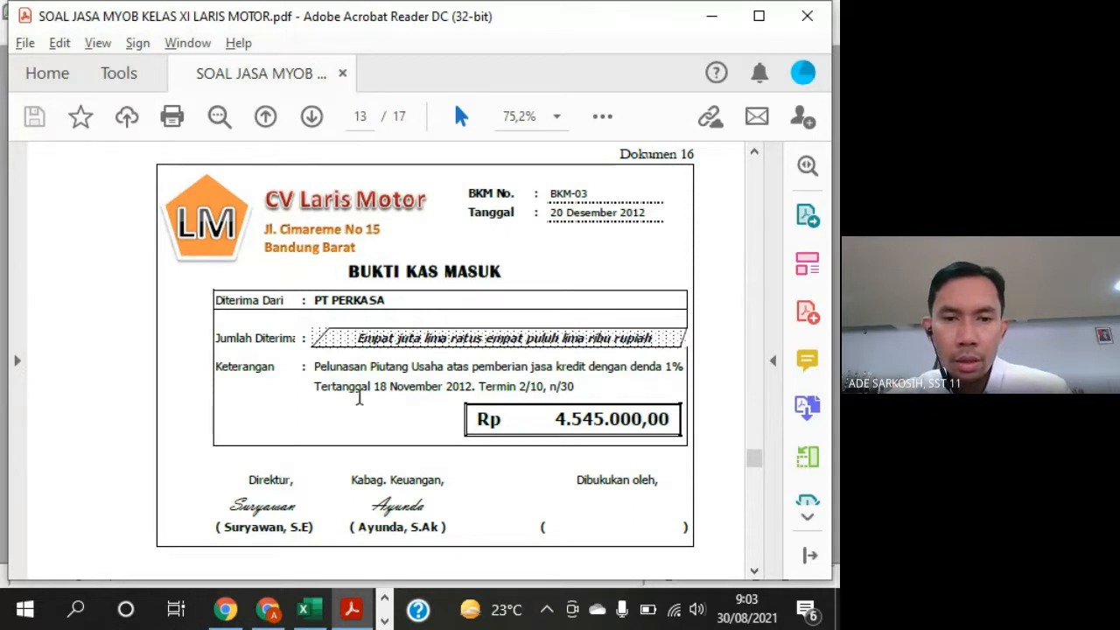
pyautogui.moveTo(314, 302); pyautogui.dragTo(360, 303)
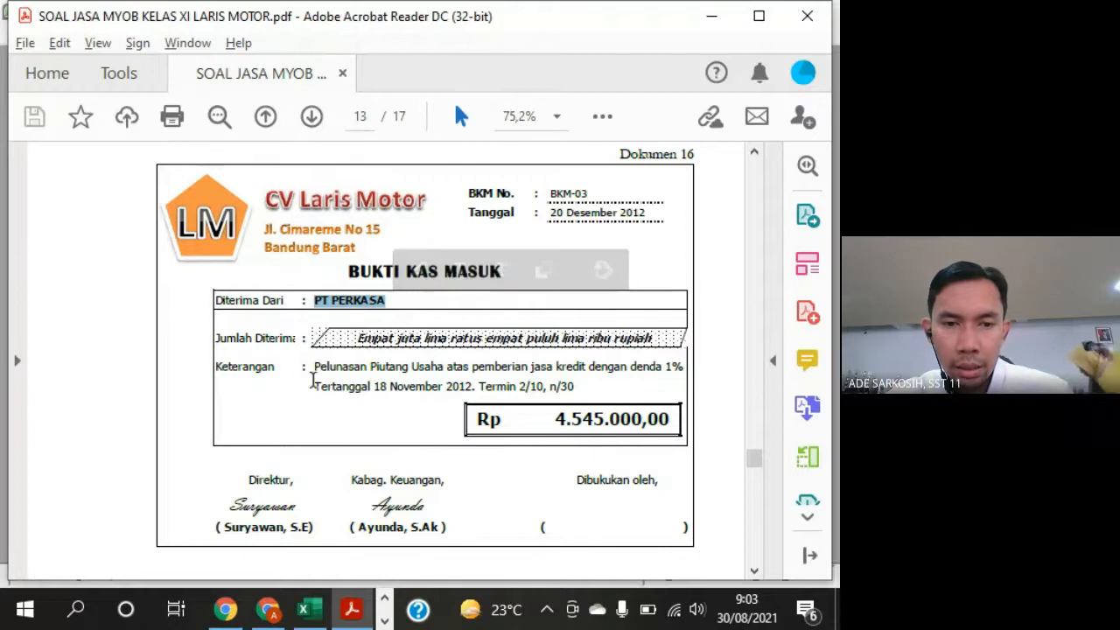
pyautogui.moveTo(370, 367); pyautogui.dragTo(444, 367)
pyautogui.moveTo(589, 367); pyautogui.dragTo(663, 368)
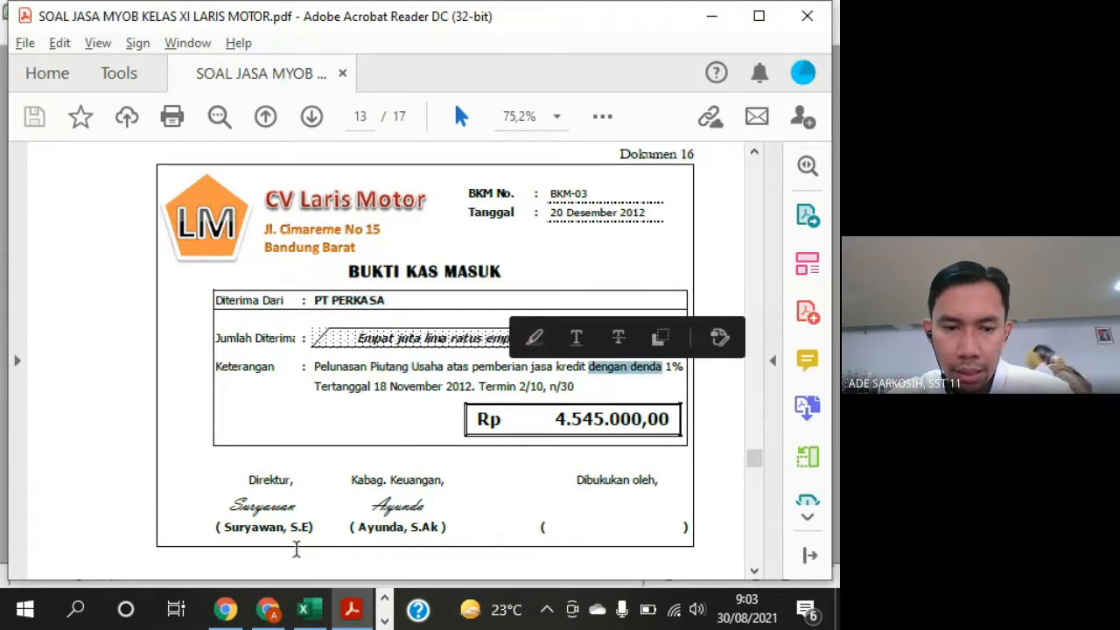
# Switch to the Google Meet call, admit the waiting participant, and return to the PDF with the presenting notification dismissed
pyautogui.click(268, 609)
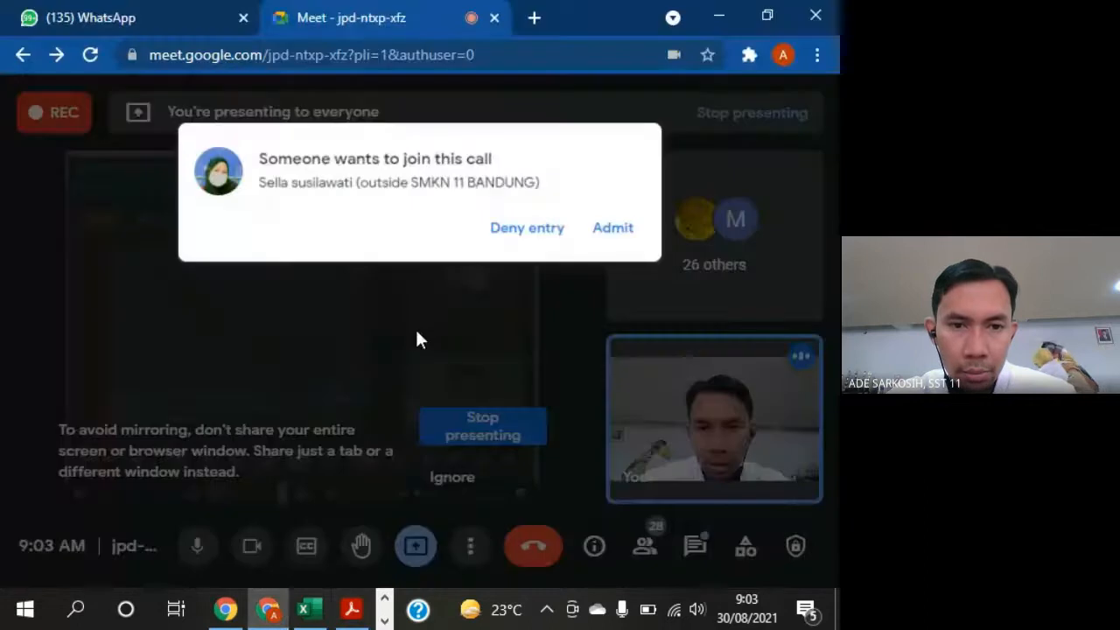
pyautogui.click(628, 205)
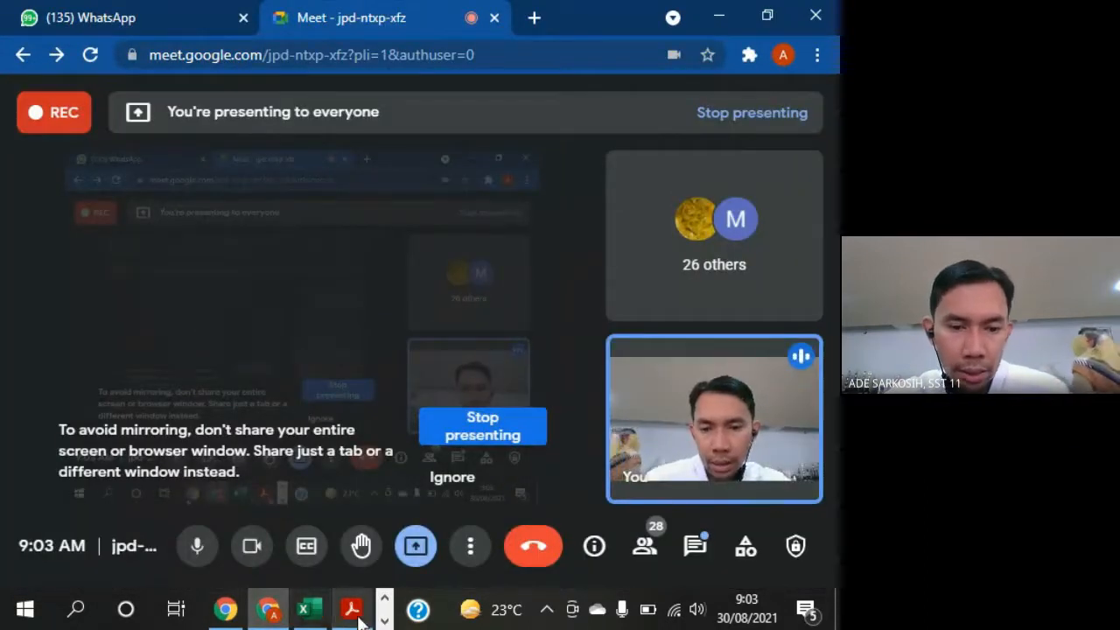
pyautogui.click(350, 609)
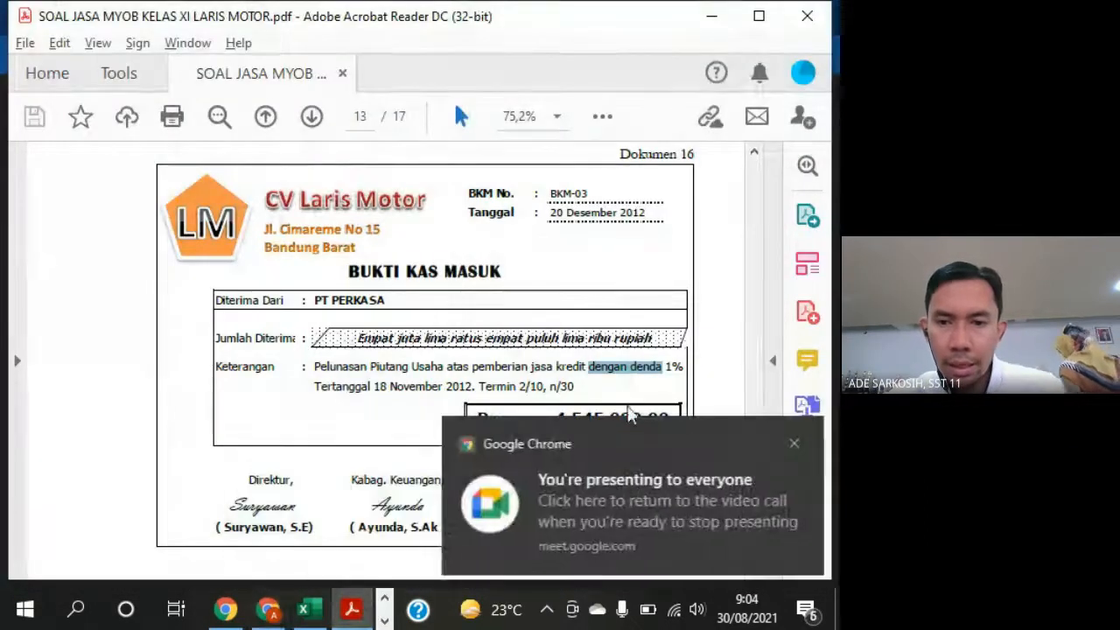
pyautogui.click(794, 444)
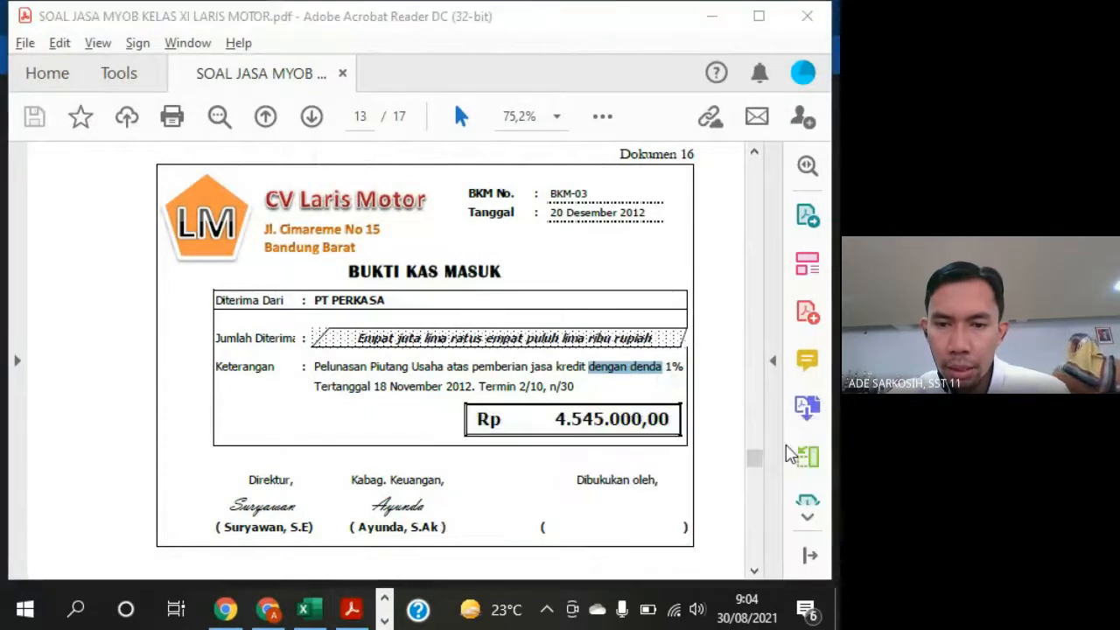
# Examine the received amount, the original credit service date and the receipt date in Dokumen 16
pyautogui.moveTo(554, 420); pyautogui.dragTo(670, 422)
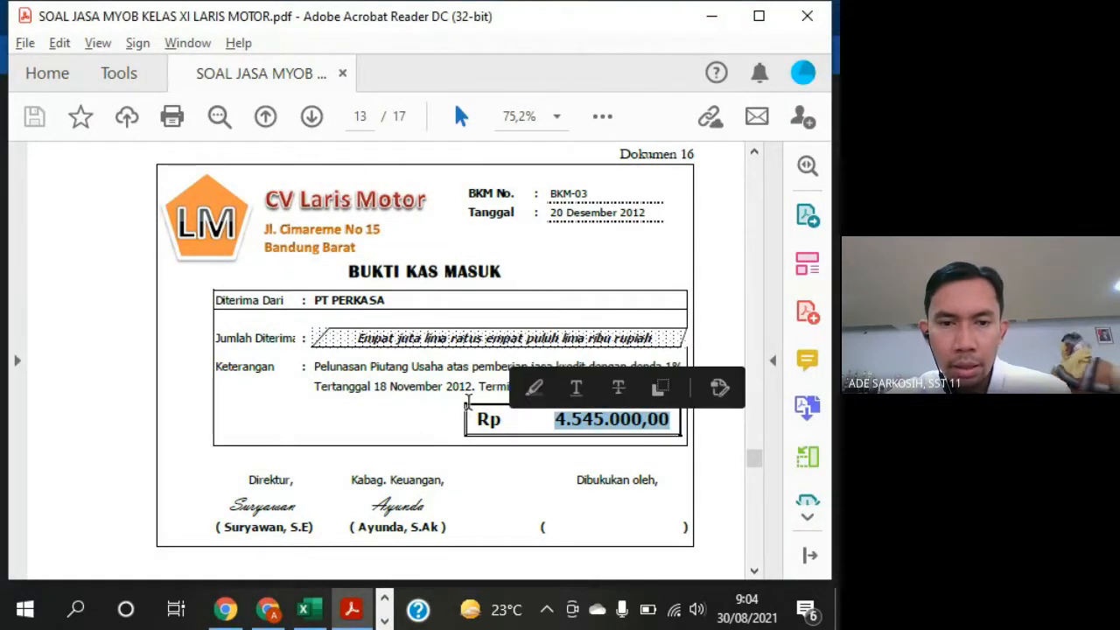
pyautogui.moveTo(375, 385); pyautogui.dragTo(443, 387)
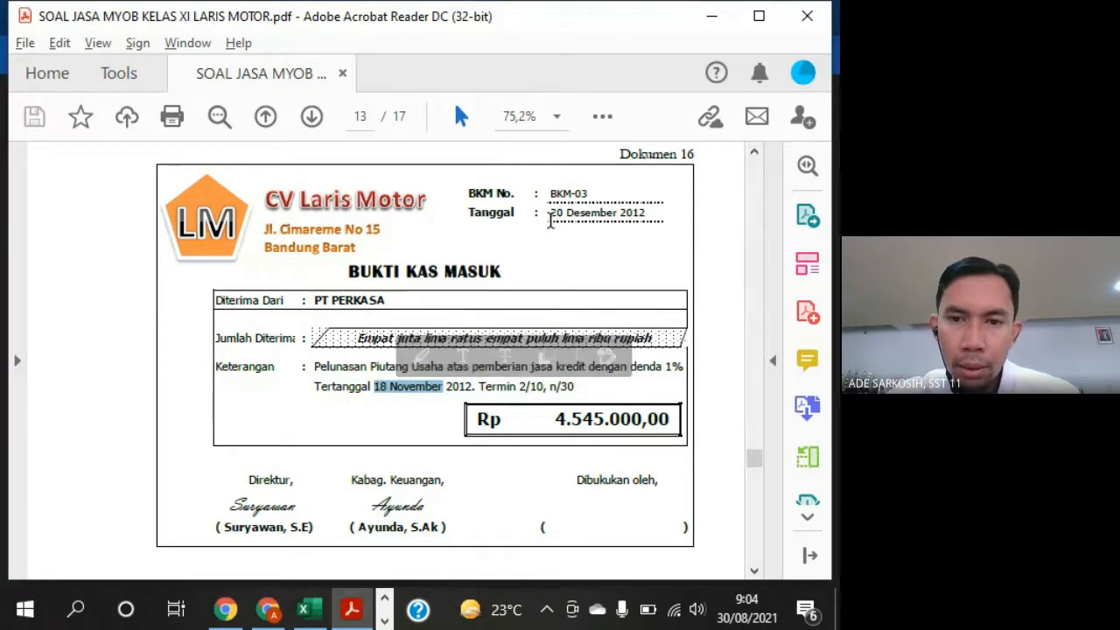
pyautogui.moveTo(549, 213); pyautogui.dragTo(565, 214)
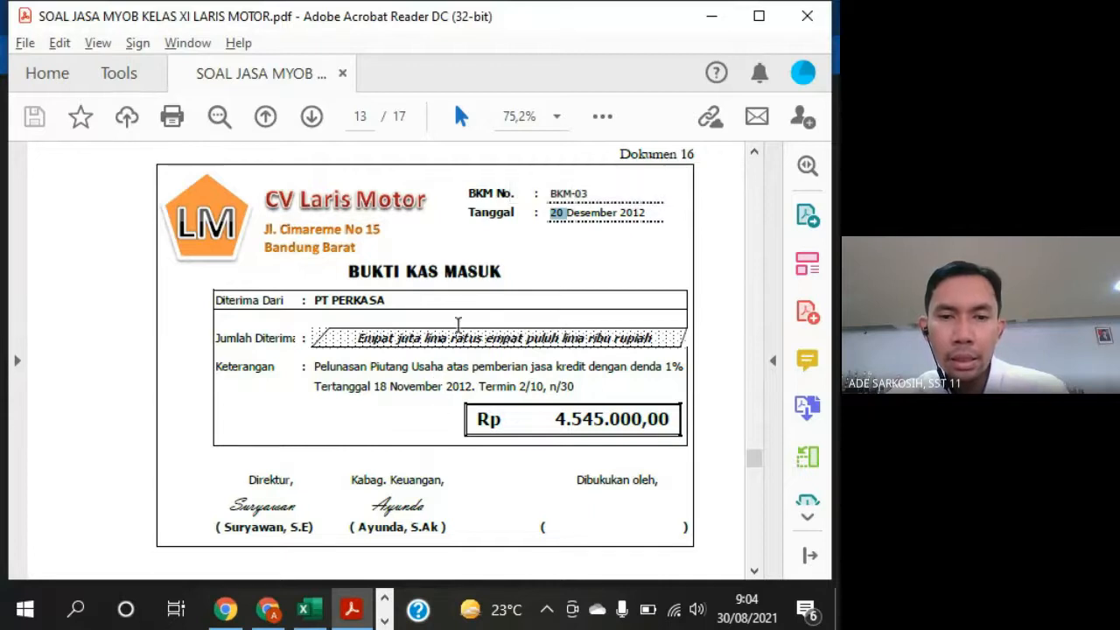
# Switch to MYOB and open the Receive Payments form for sales
pyautogui.click(385, 620)
pyautogui.click(234, 610)
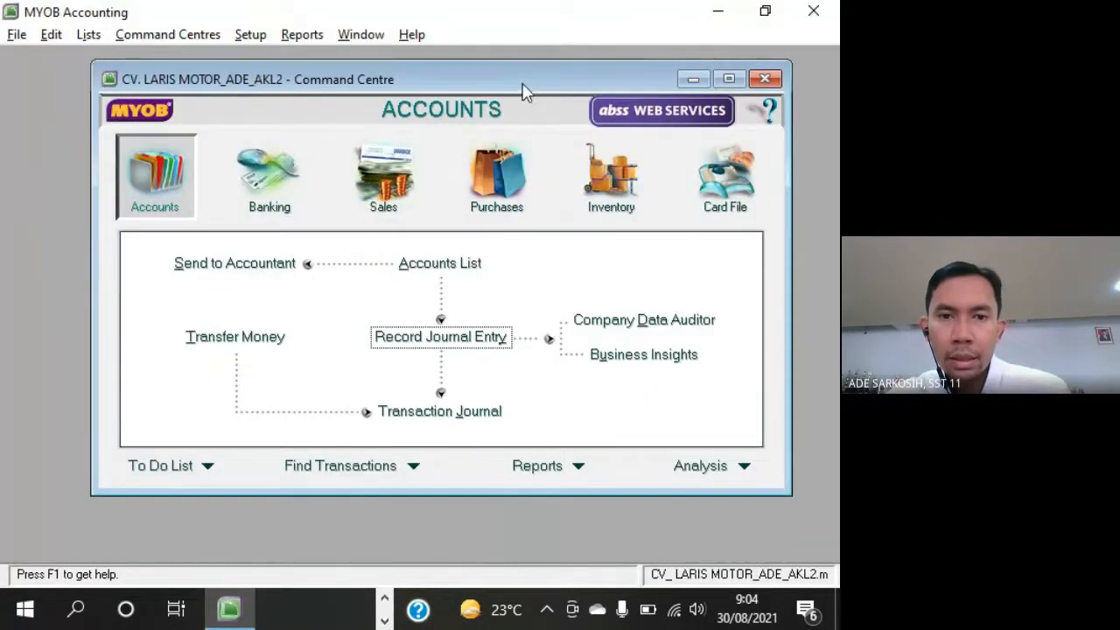
pyautogui.moveTo(522, 86); pyautogui.dragTo(509, 86)
pyautogui.click(371, 198)
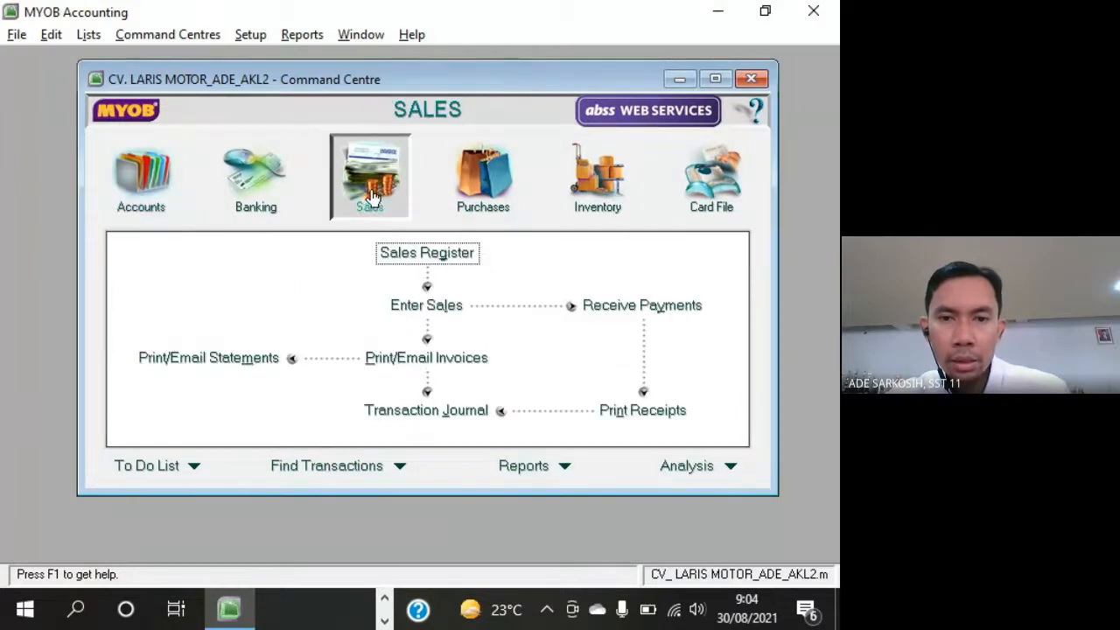
pyautogui.click(660, 315)
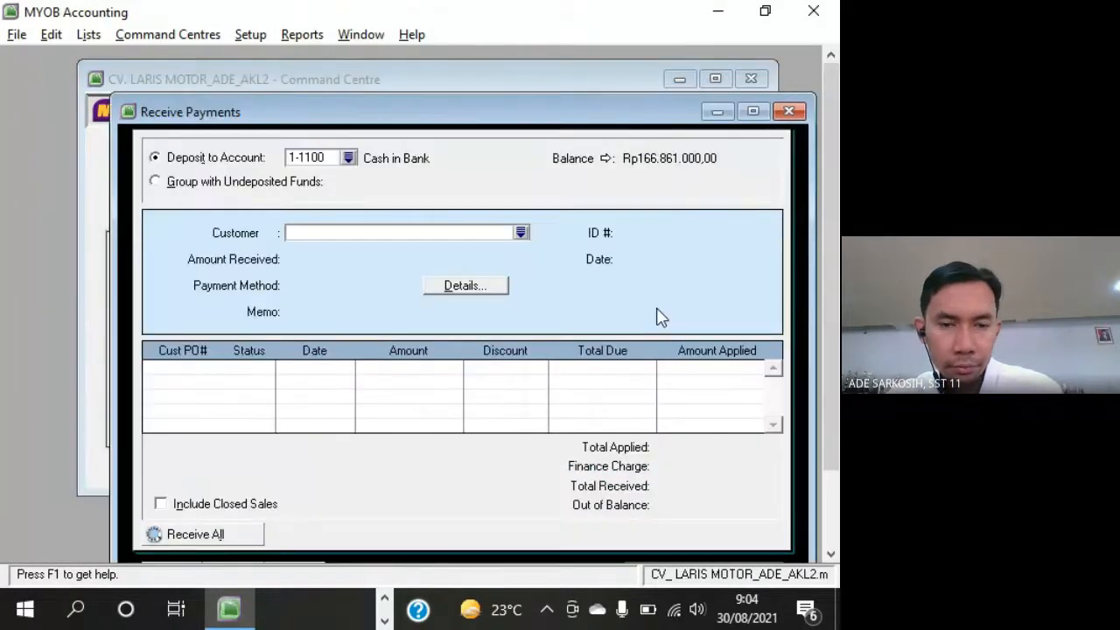
# Check the payer in Dokumen 16 and choose PT Perkasa as the customer of the payment
pyautogui.hotkey('alt', 'Tab')
pyautogui.moveTo(314, 303); pyautogui.dragTo(385, 307)
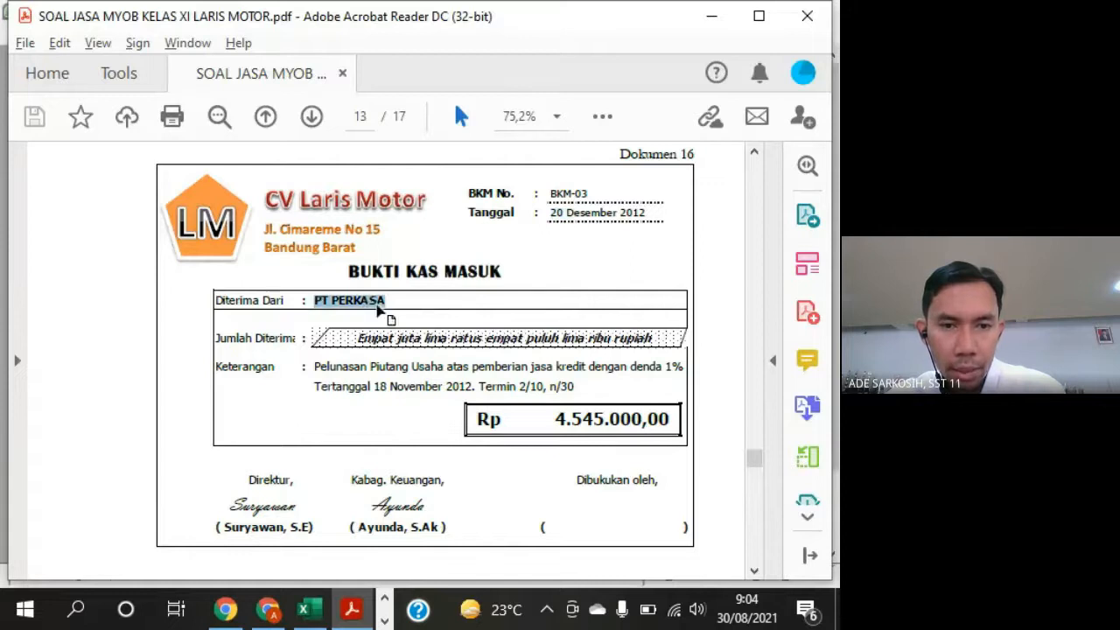
pyautogui.hotkey('alt', 'Tab')
pyautogui.moveTo(428, 123); pyautogui.dragTo(406, 107)
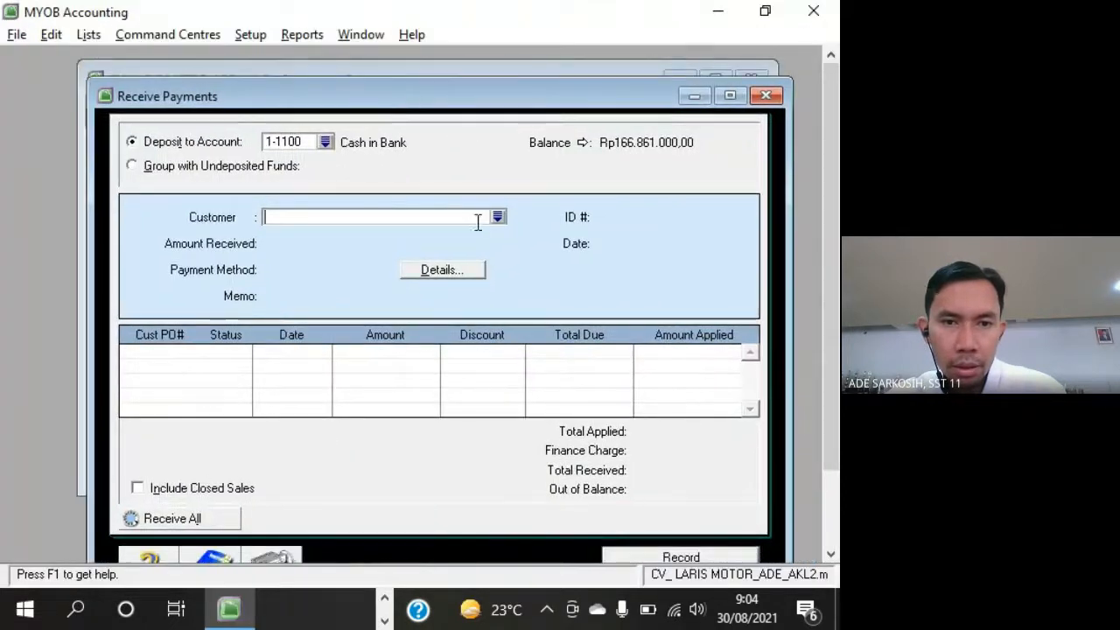
pyautogui.click(498, 216)
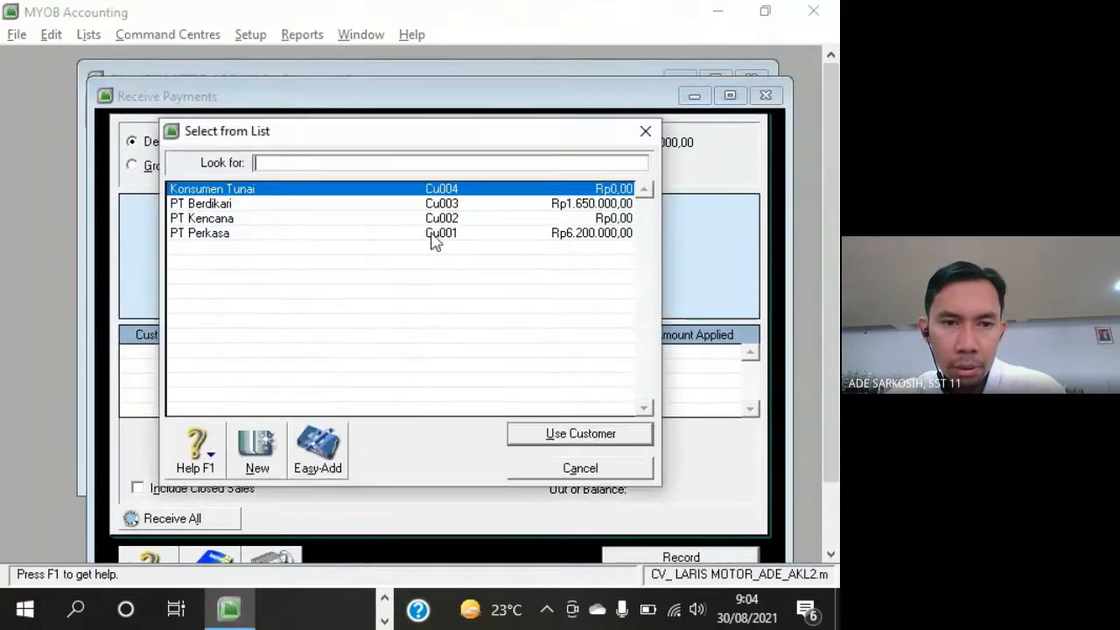
pyautogui.doubleClick(236, 234)
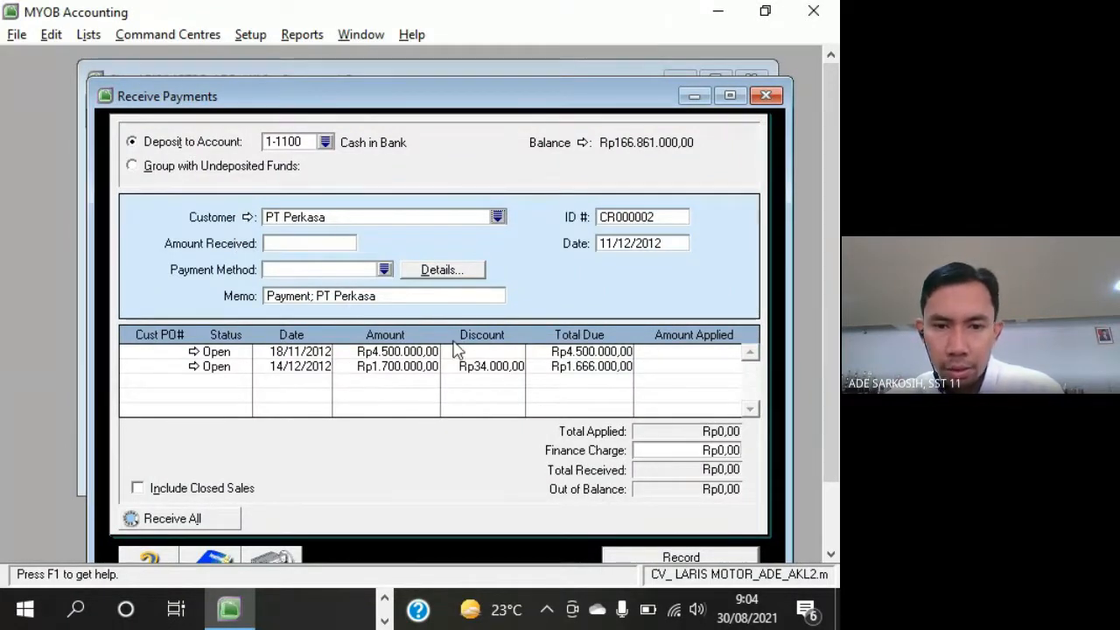
# Set the payment's ID to BKM-03 and its date to 20/12/12, following Dokumen 16
pyautogui.doubleClick(665, 219)
pyautogui.hotkey('alt', 'Tab')
pyautogui.hotkey('alt', 'Tab')
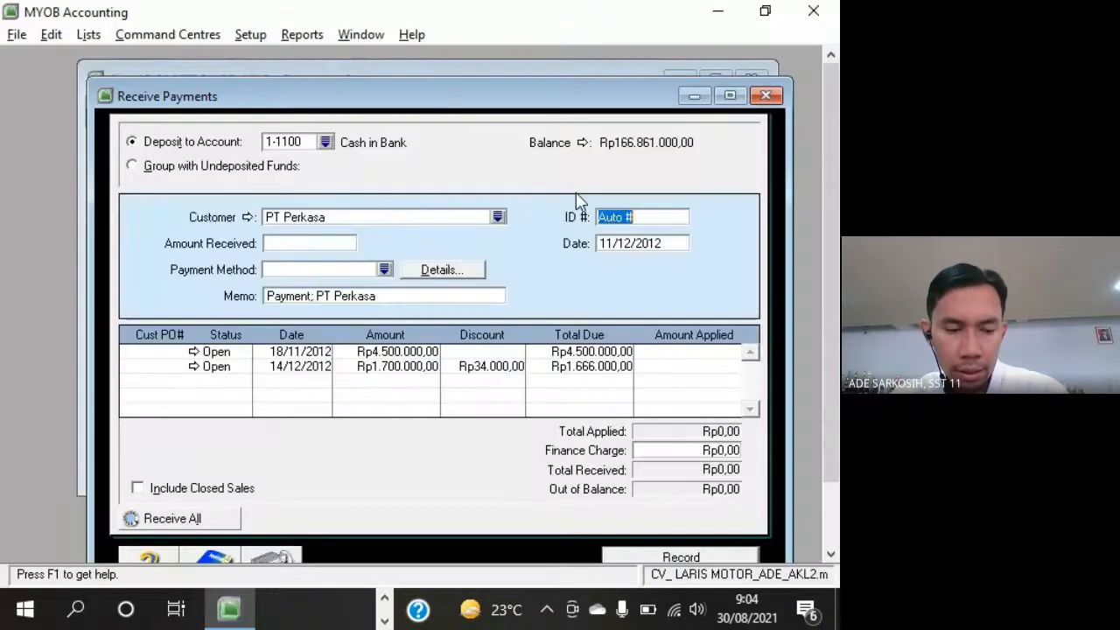
pyautogui.write('BKM-03')
pyautogui.press('Tab')
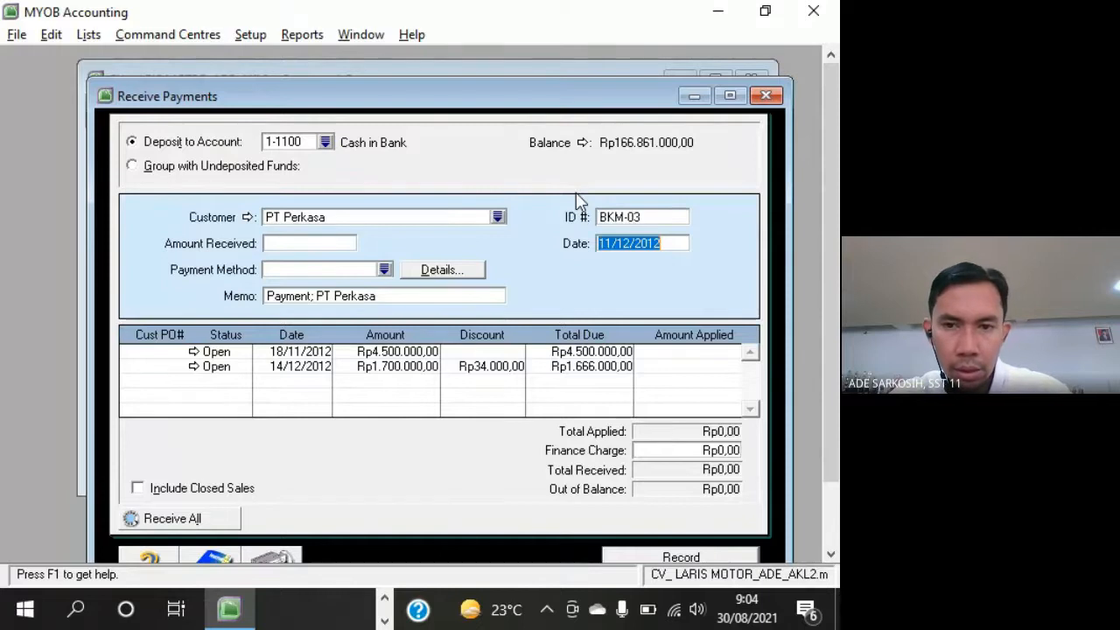
pyautogui.hotkey('alt', 'Tab')
pyautogui.hotkey('alt', 'Tab')
pyautogui.write('20')
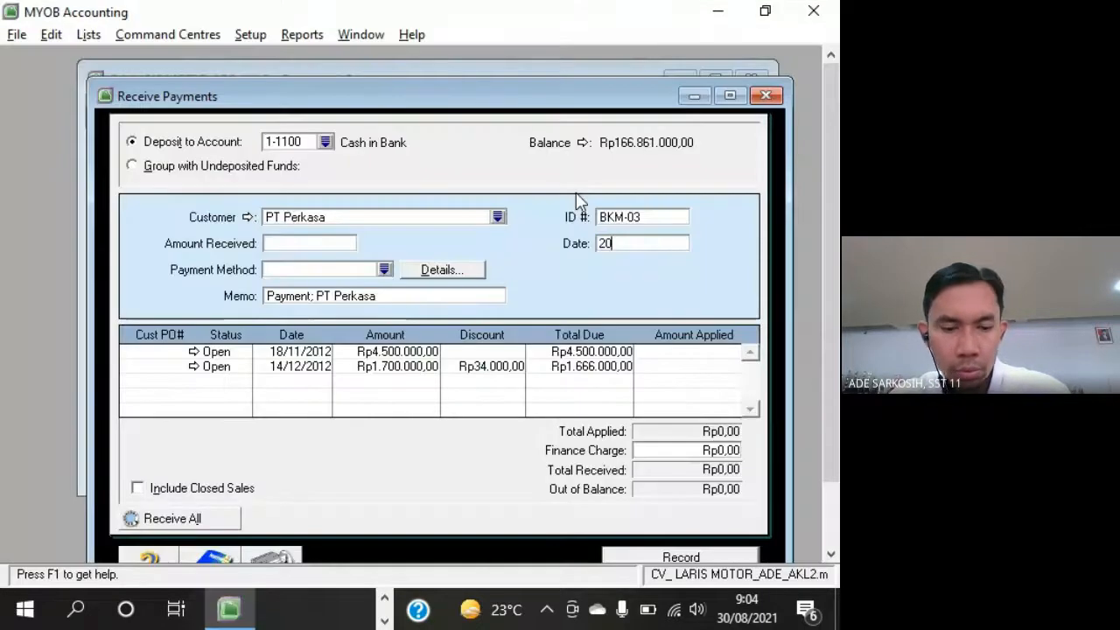
pyautogui.write('/12/12')
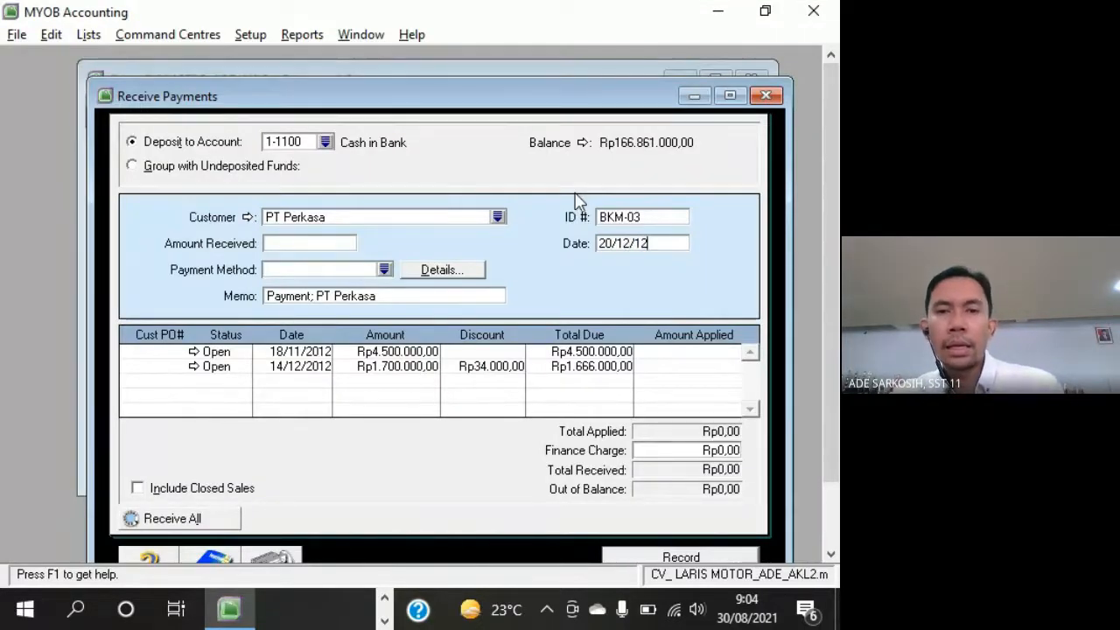
# Check the settlement description and amount in Dokumen 16, and enter 4545000 as the amount received
pyautogui.hotkey('alt', 'Tab')
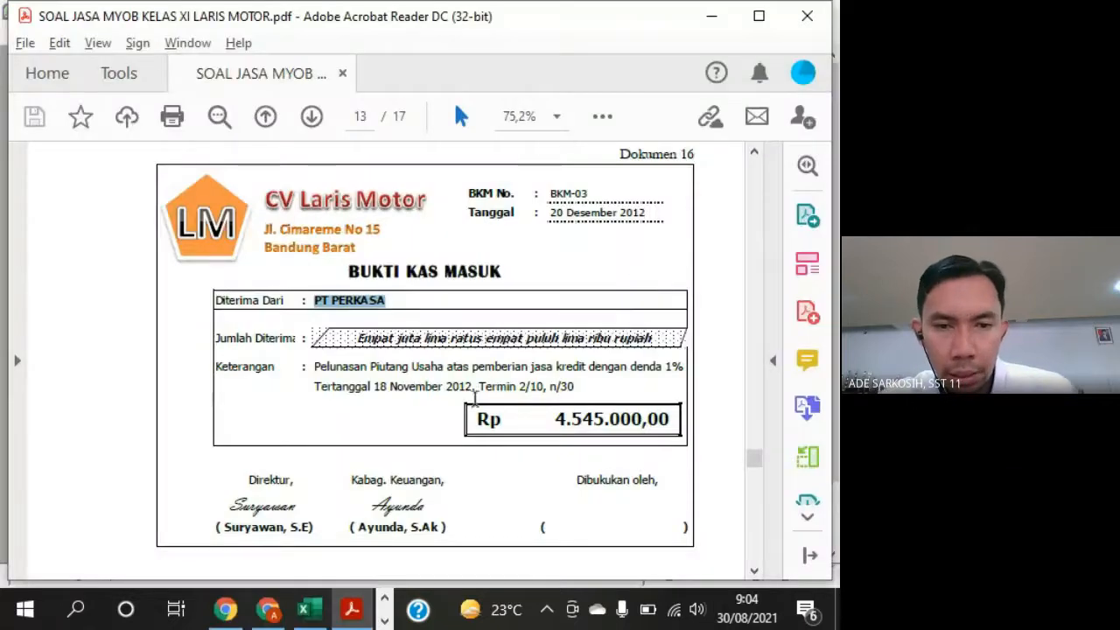
pyautogui.moveTo(313, 369); pyautogui.dragTo(451, 391)
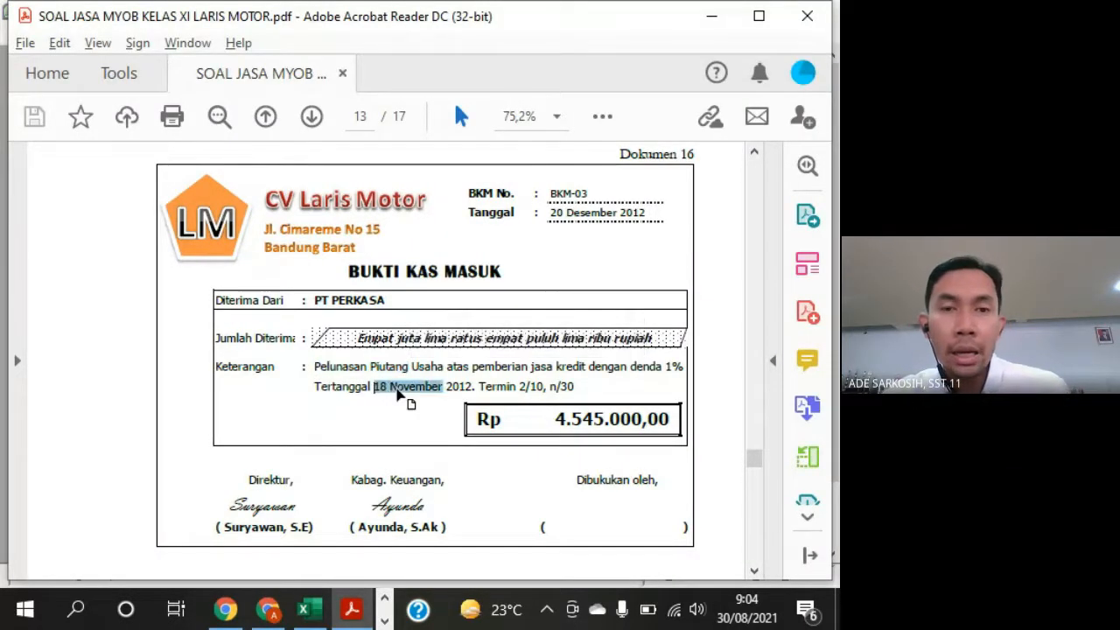
pyautogui.hotkey('alt', 'Tab')
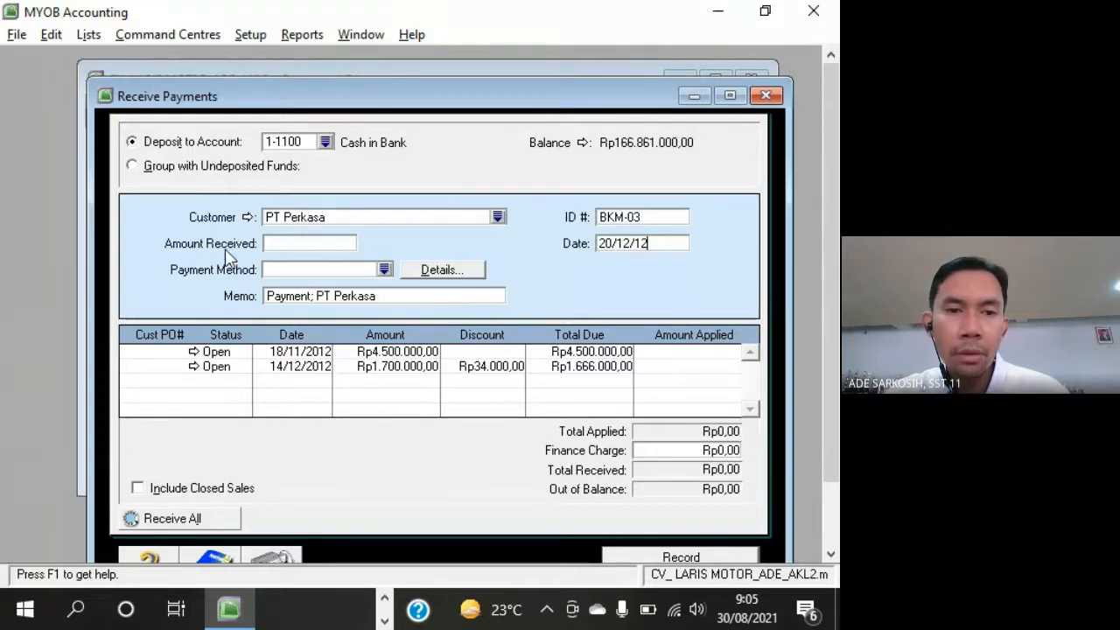
pyautogui.click(297, 248)
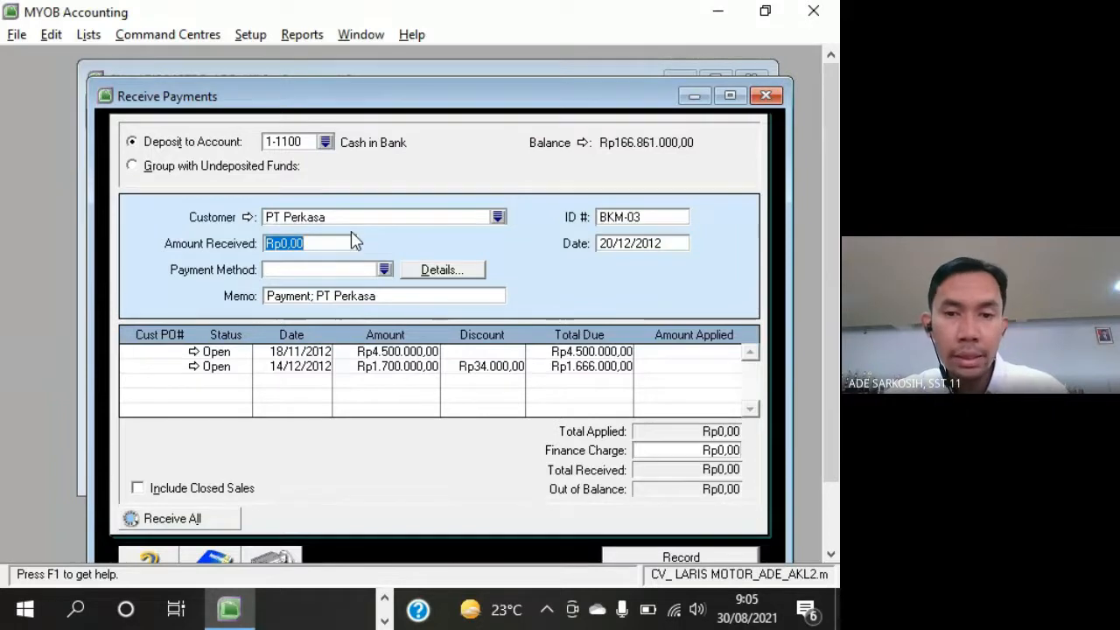
pyautogui.hotkey('alt', 'Tab')
pyautogui.moveTo(558, 418); pyautogui.dragTo(626, 461)
pyautogui.hotkey('alt', 'Tab')
pyautogui.write('4545')
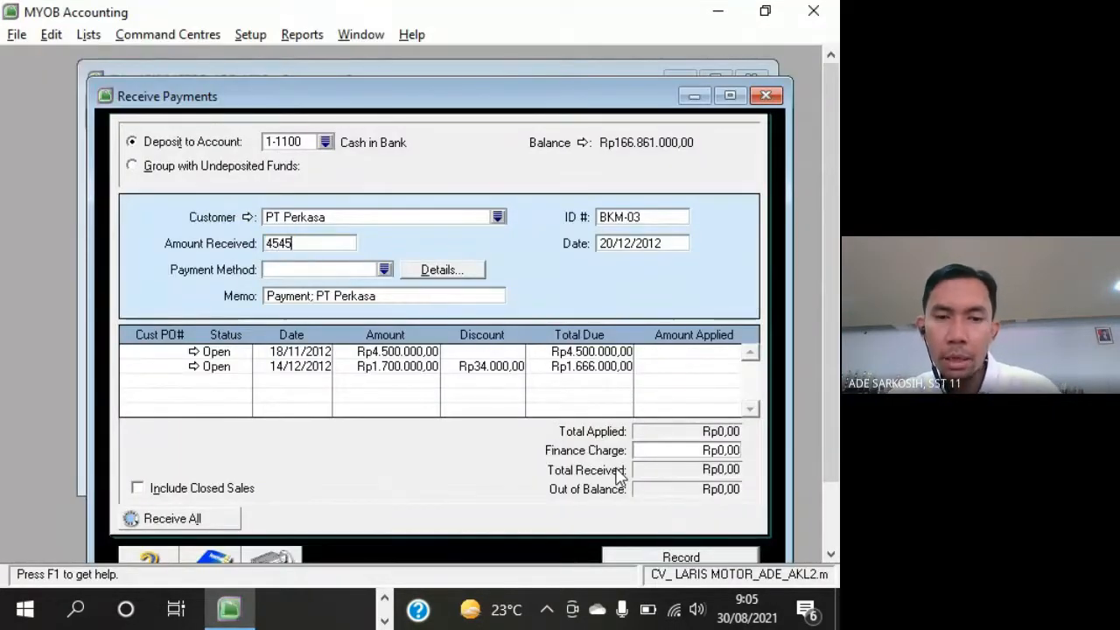
pyautogui.write('000')
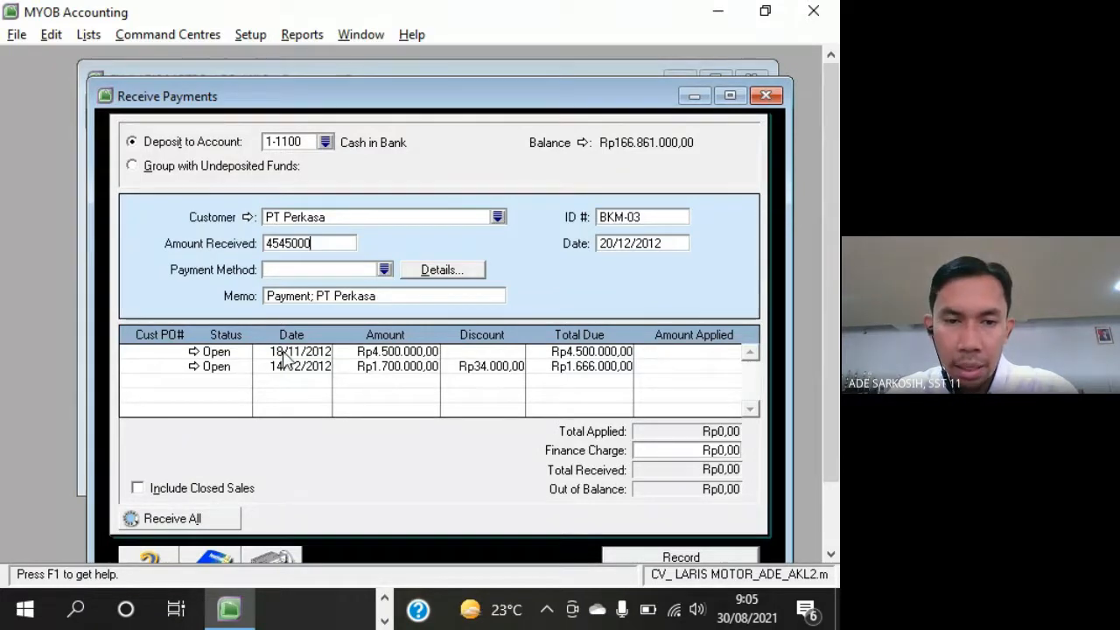
# Apply Rp4.500.000,00 to the 18/11/2012 invoice and enter the Rp45.000,00 penalty as the finance charge
pyautogui.click(665, 354)
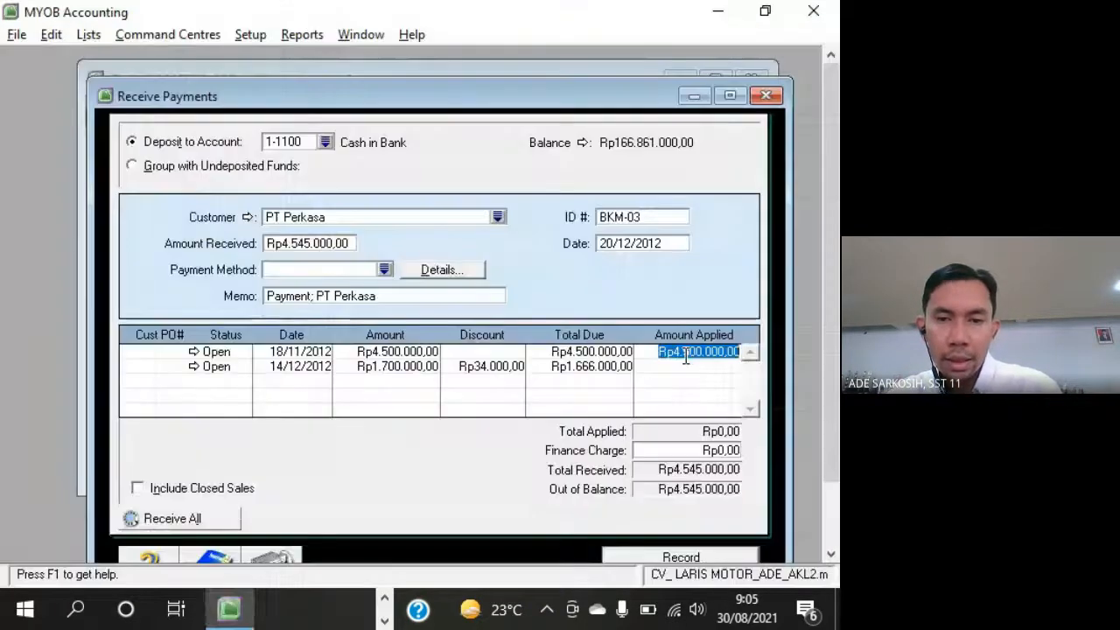
pyautogui.click(707, 451)
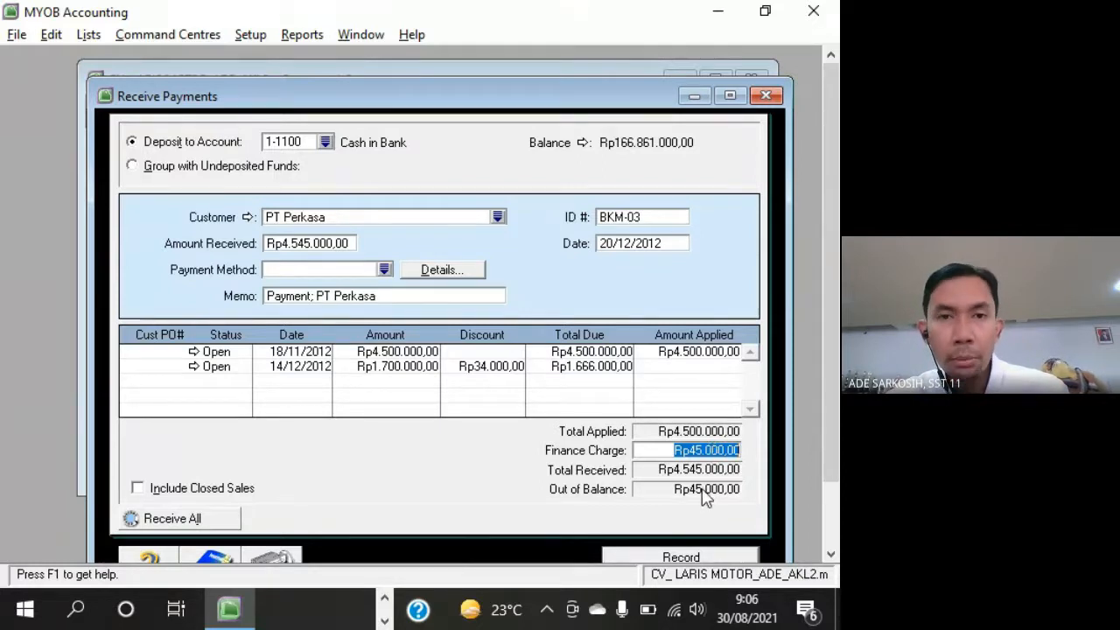
pyautogui.press('Tab')
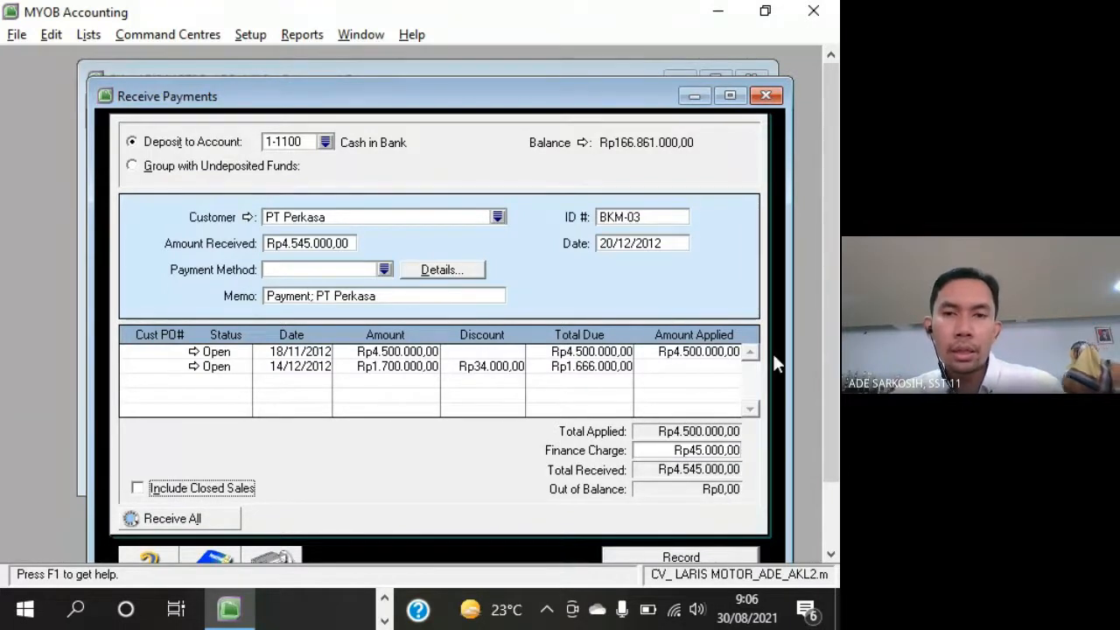
# Review the payment's ID, date, received amount, applied amount and finance charge against Dokumen 16
pyautogui.moveTo(592, 100); pyautogui.dragTo(595, 83)
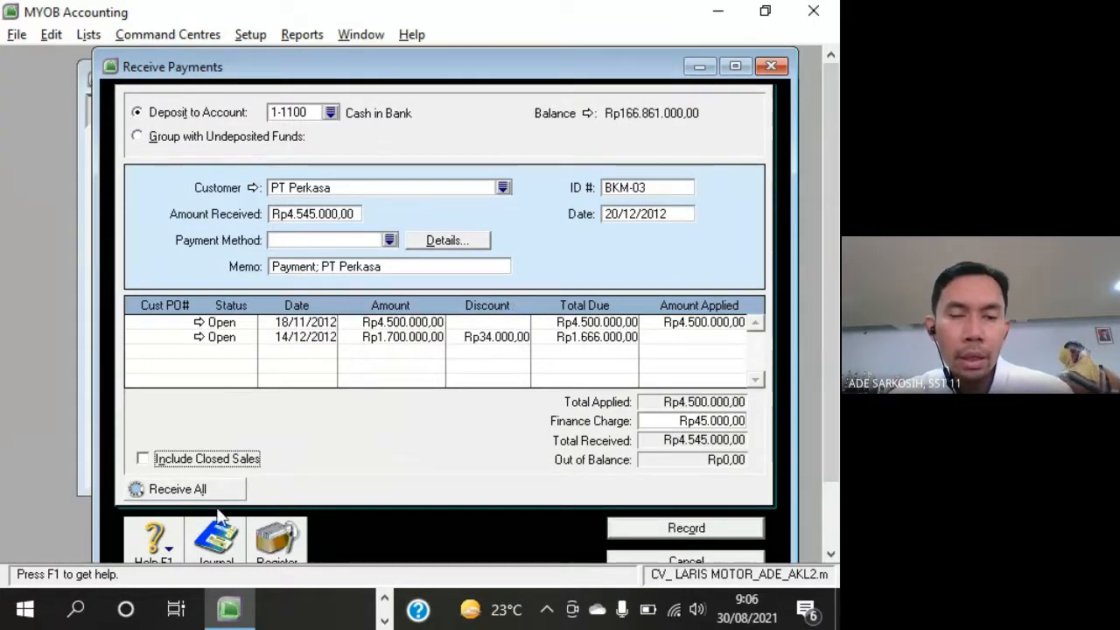
pyautogui.hotkey('alt', 'Tab')
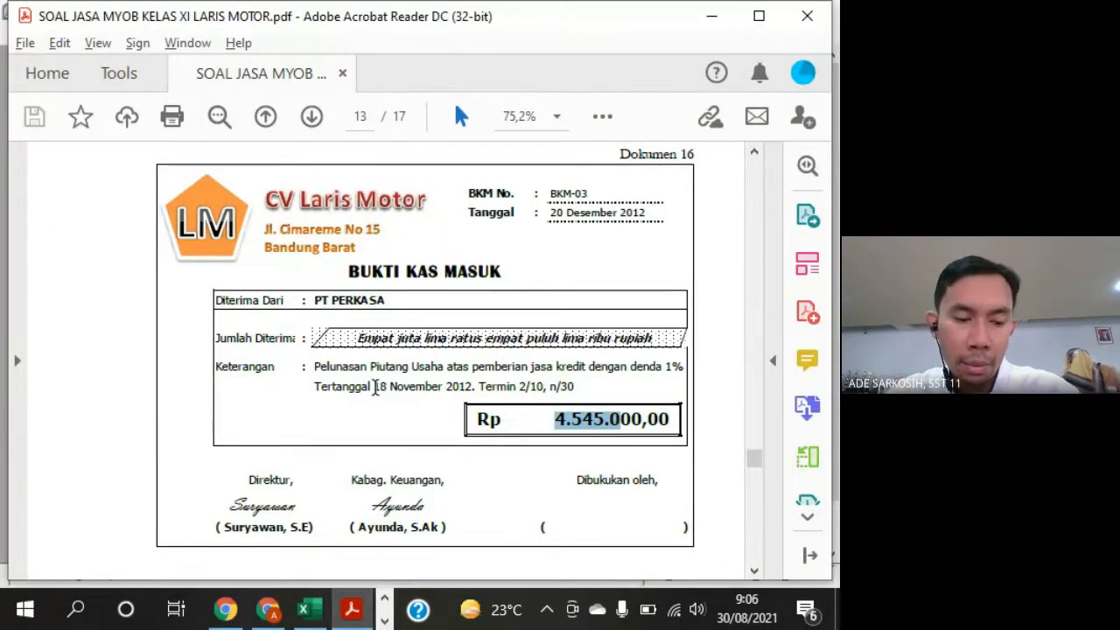
pyautogui.hotkey('alt', 'Tab')
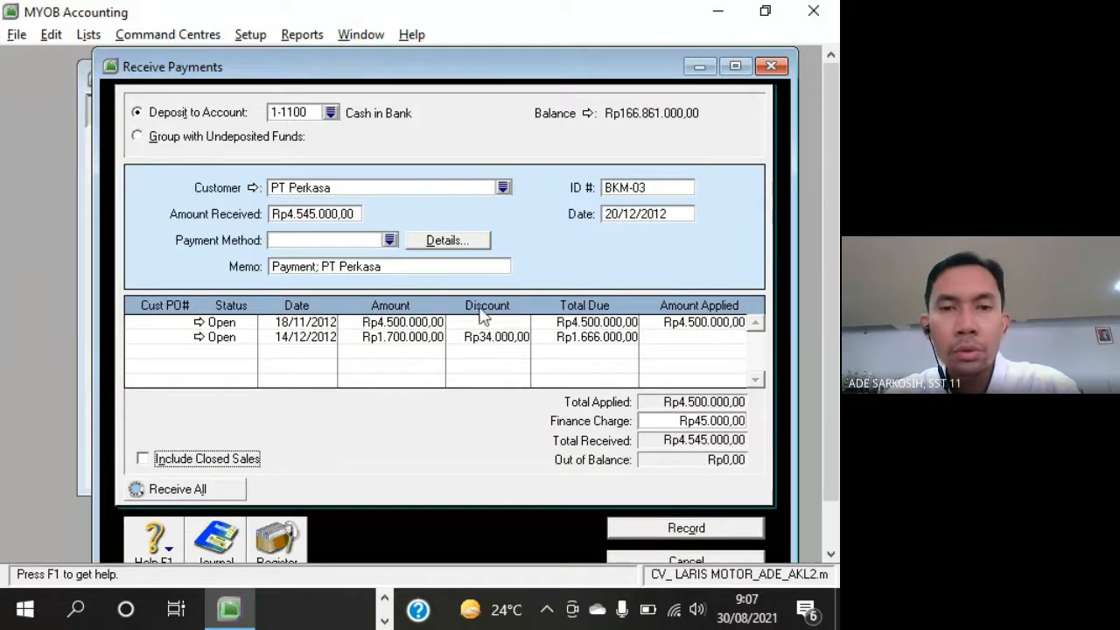
pyautogui.moveTo(490, 88); pyautogui.dragTo(484, 82)
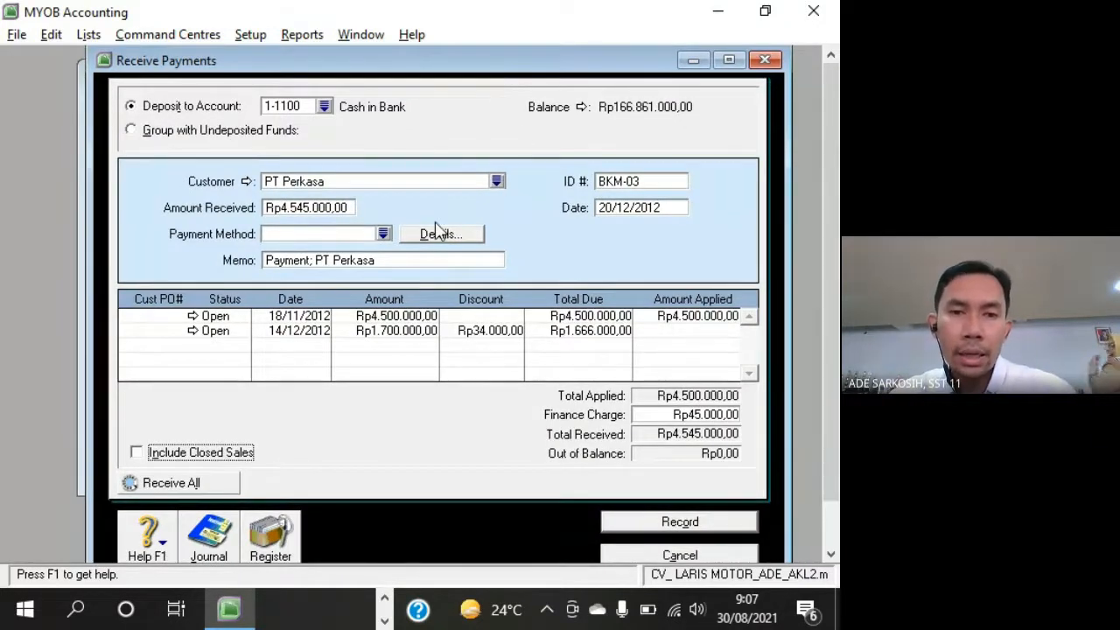
pyautogui.click(645, 185)
pyautogui.click(648, 210)
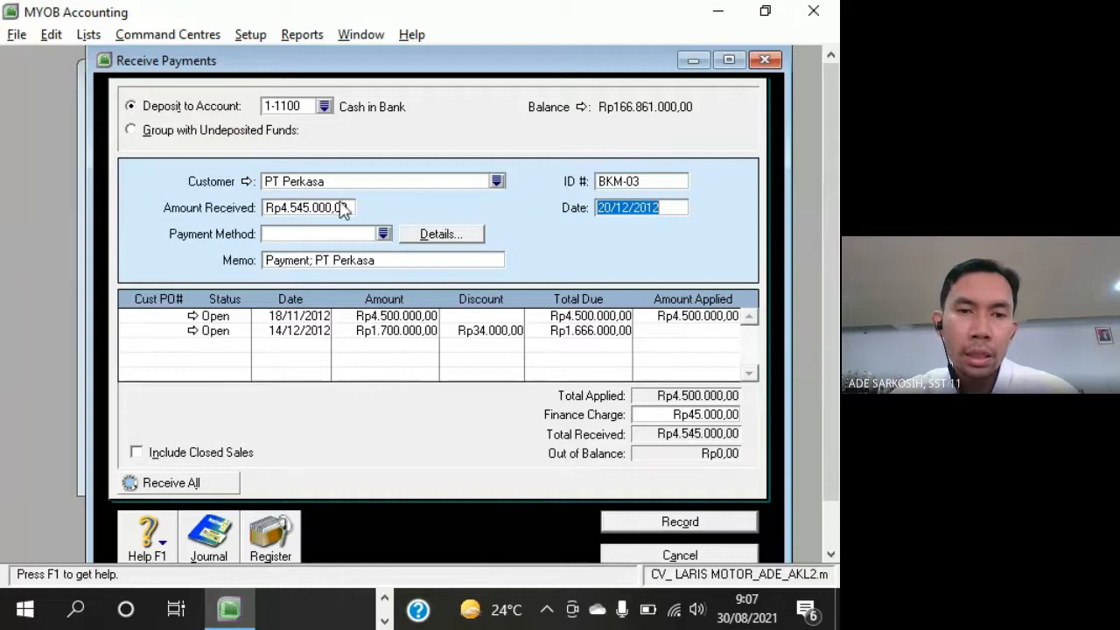
pyautogui.click(308, 214)
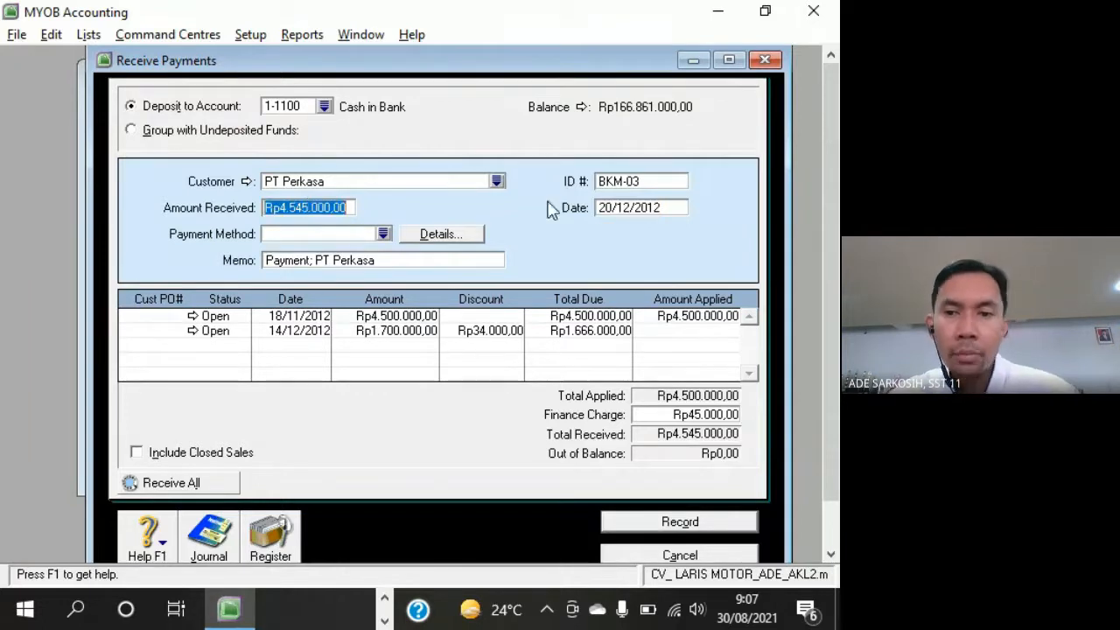
pyautogui.click(691, 317)
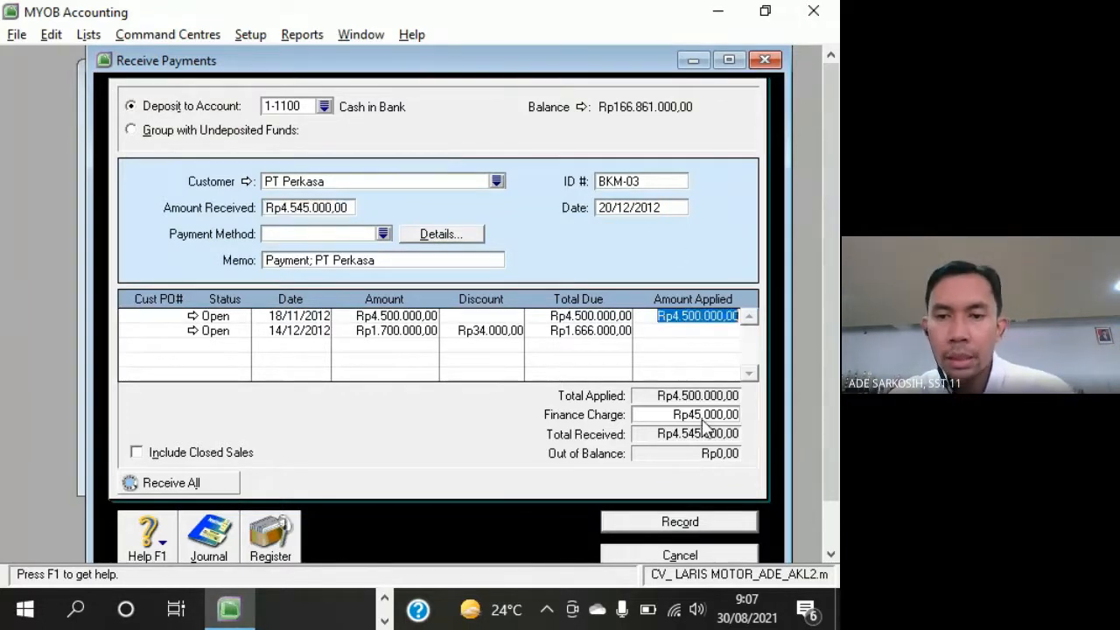
pyautogui.click(697, 417)
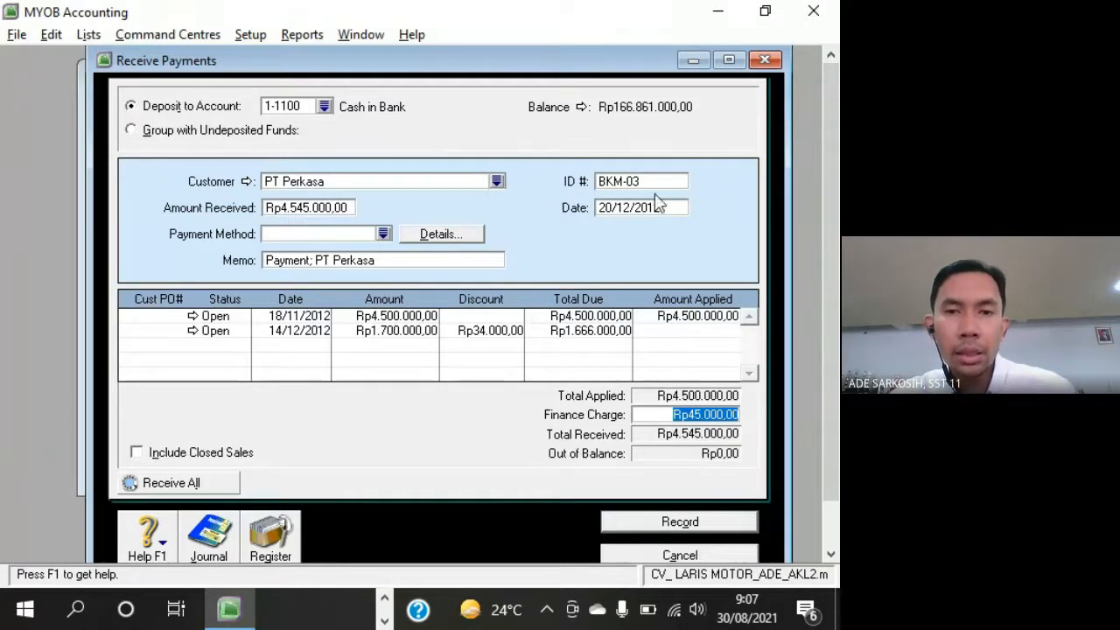
pyautogui.hotkey('alt', 'Tab')
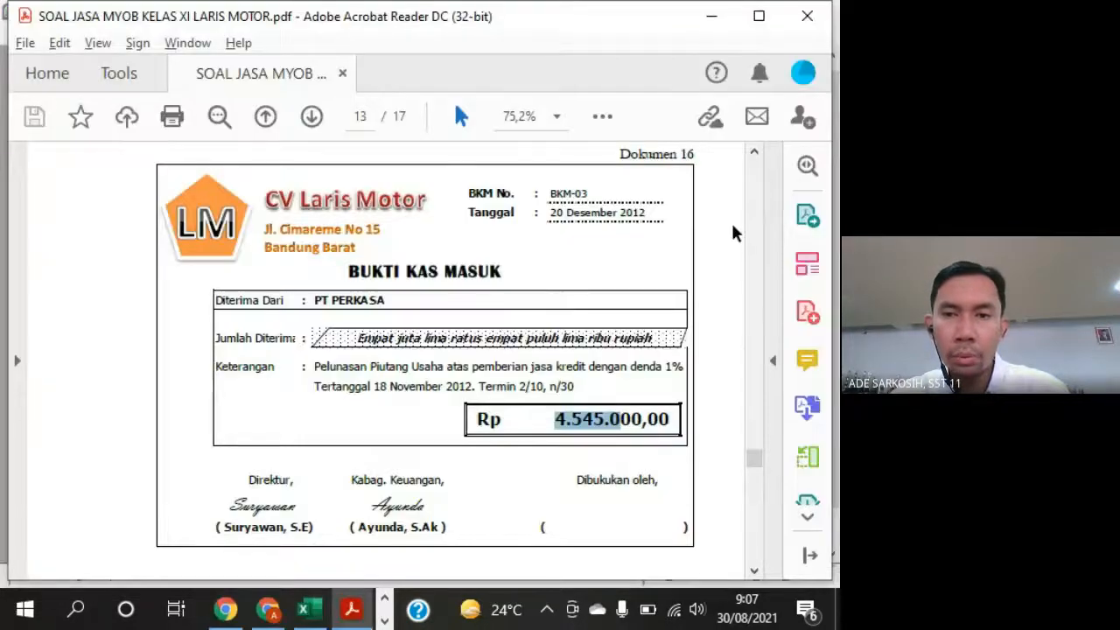
pyautogui.hotkey('alt', 'Tab')
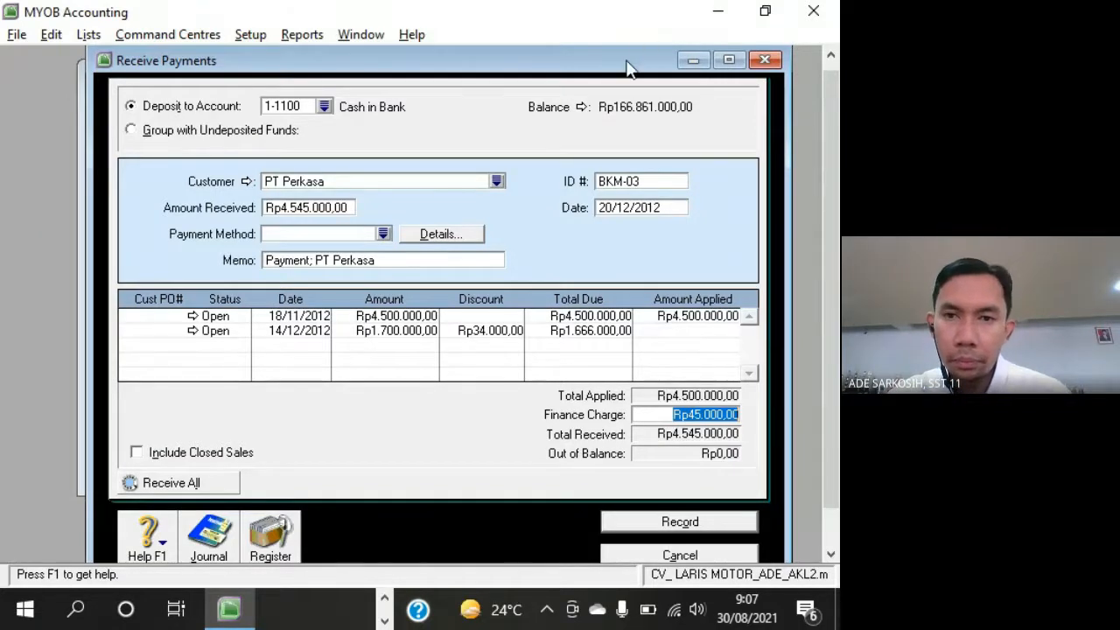
# Record the PT Perkasa payment and close the Receive Payments form, returning to the PDF
pyautogui.moveTo(623, 68); pyautogui.dragTo(637, 84)
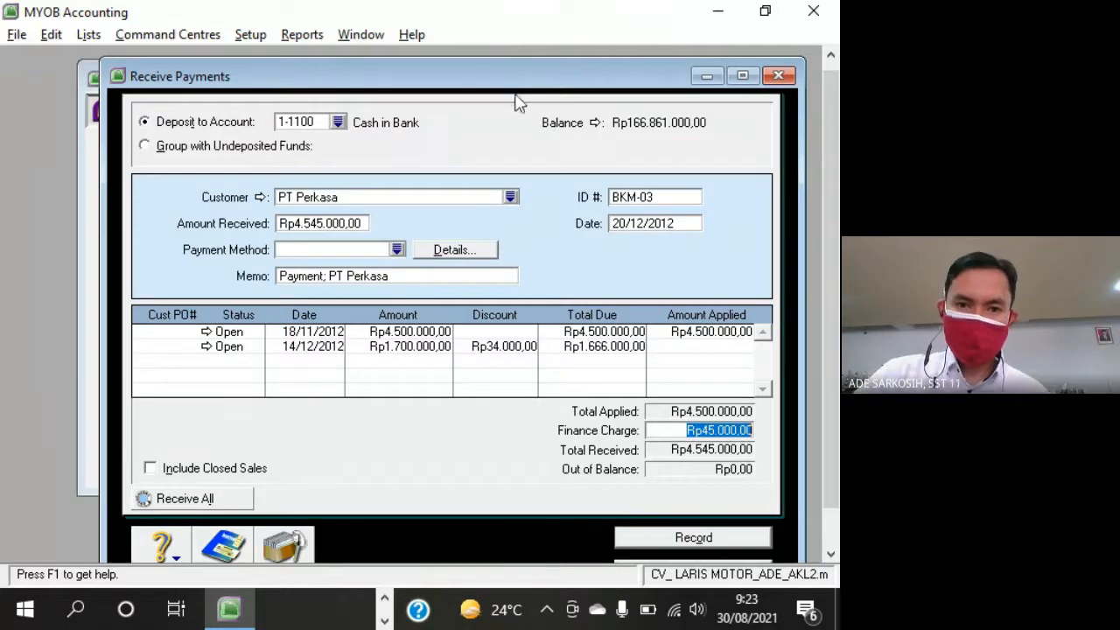
pyautogui.moveTo(530, 76); pyautogui.dragTo(504, 68)
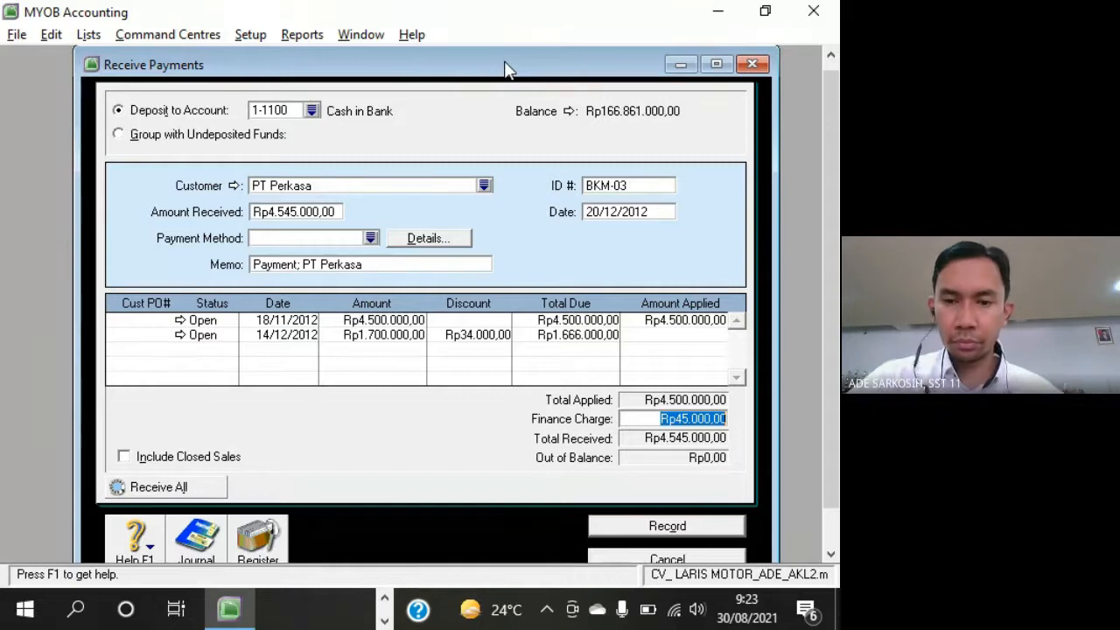
pyautogui.click(735, 526)
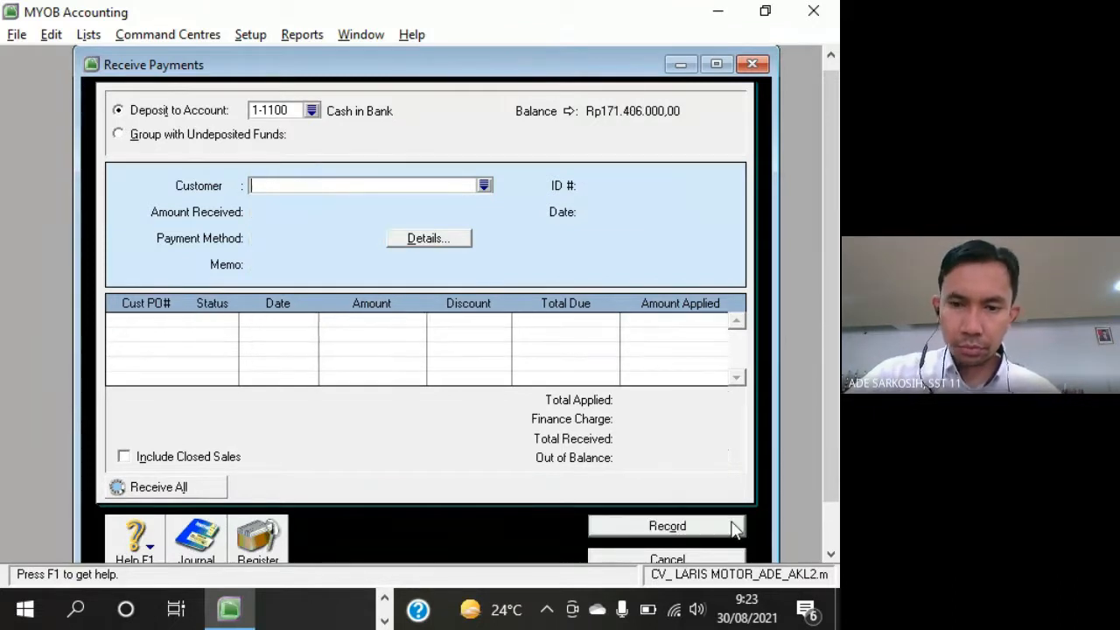
pyautogui.click(719, 558)
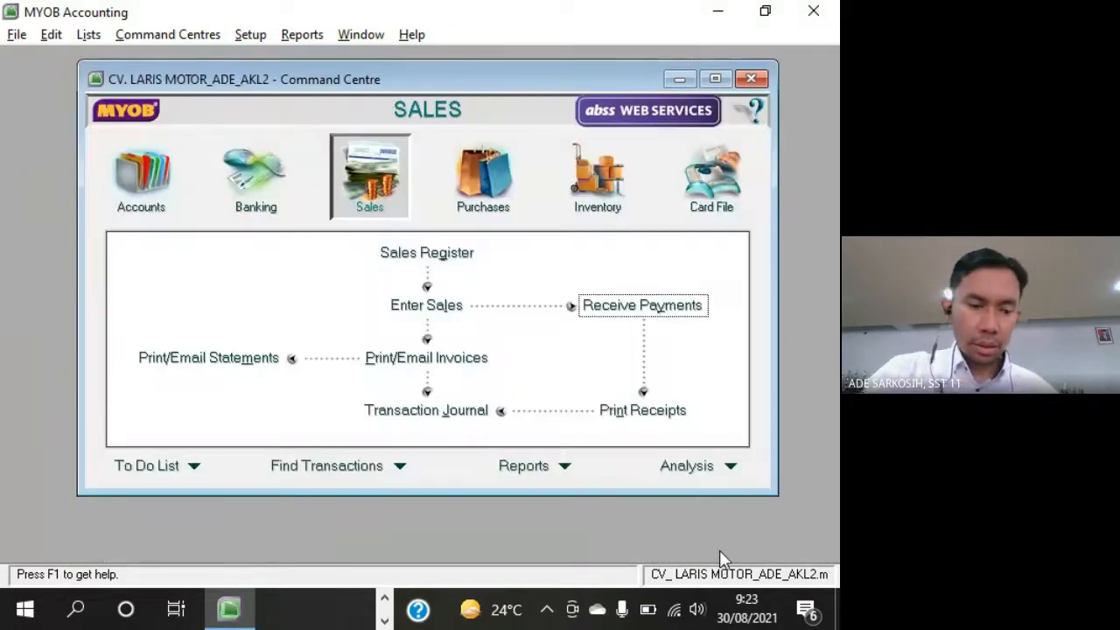
pyautogui.hotkey('alt', 'Tab')
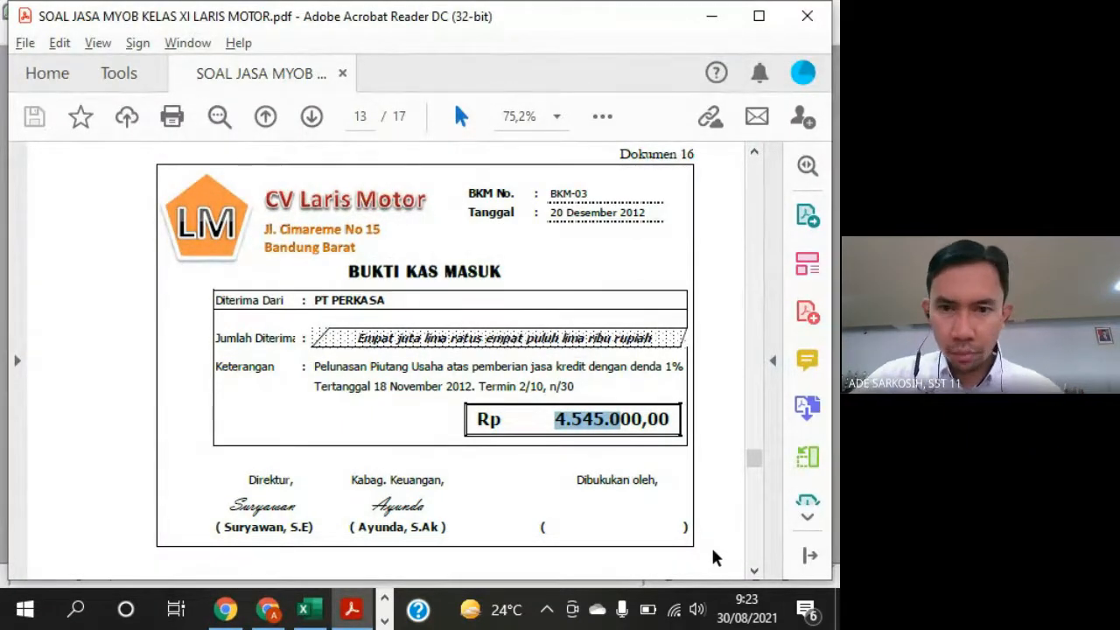
# Locate Dokumen 17 in the PDF, then switch to MYOB and start a new sales invoice for Konsumen Tunai
pyautogui.click(723, 282)
pyautogui.scroll(-8, 722, 282)
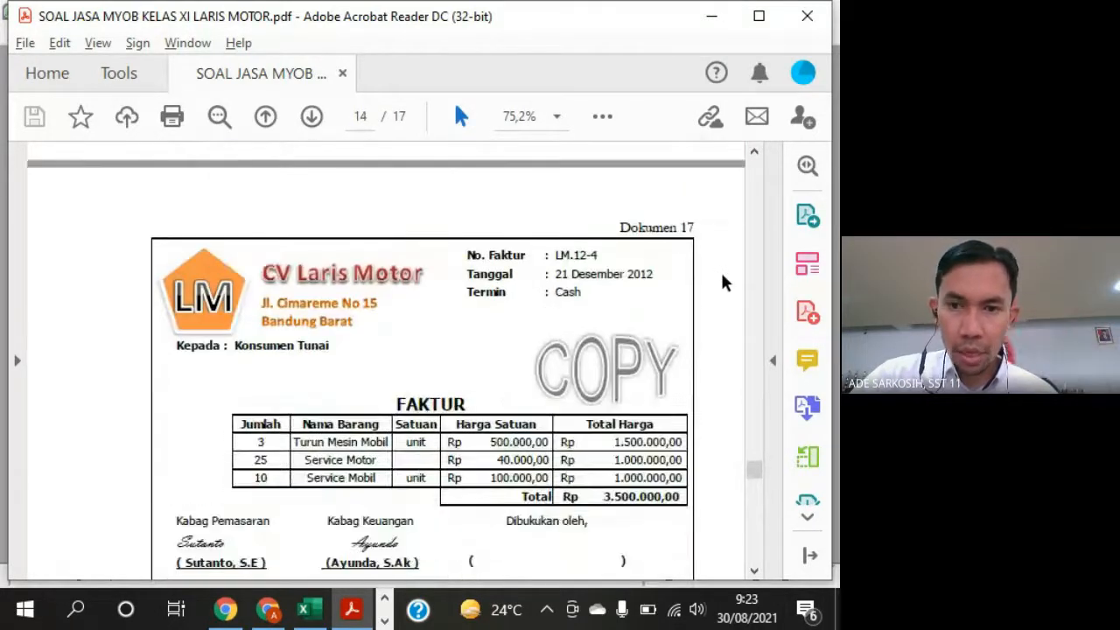
pyautogui.scroll(-1, 723, 281)
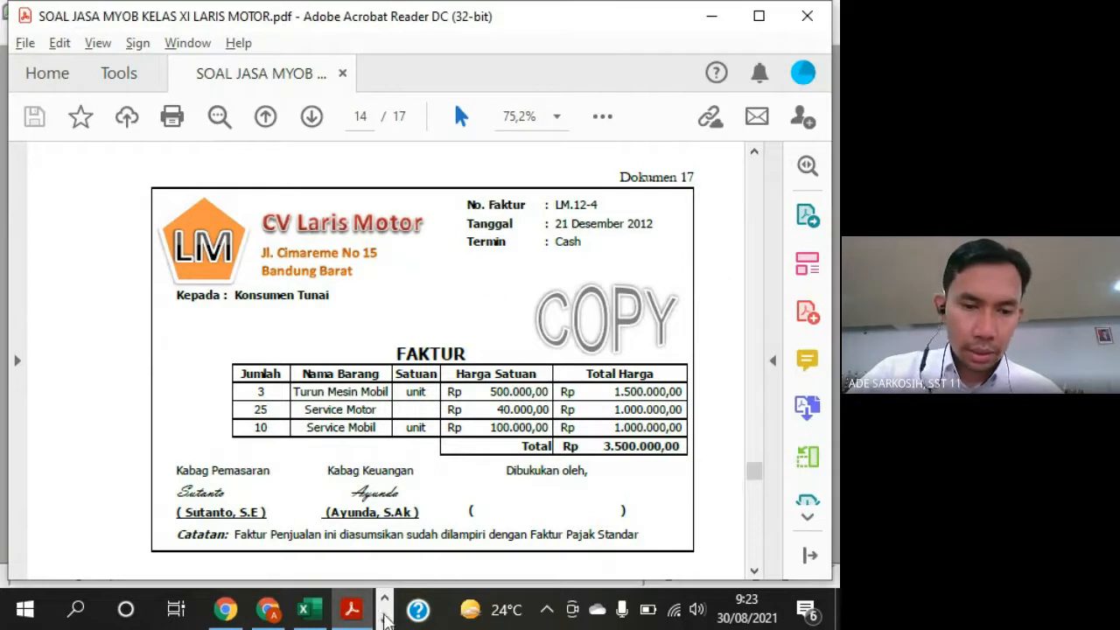
pyautogui.click(385, 620)
pyautogui.click(229, 609)
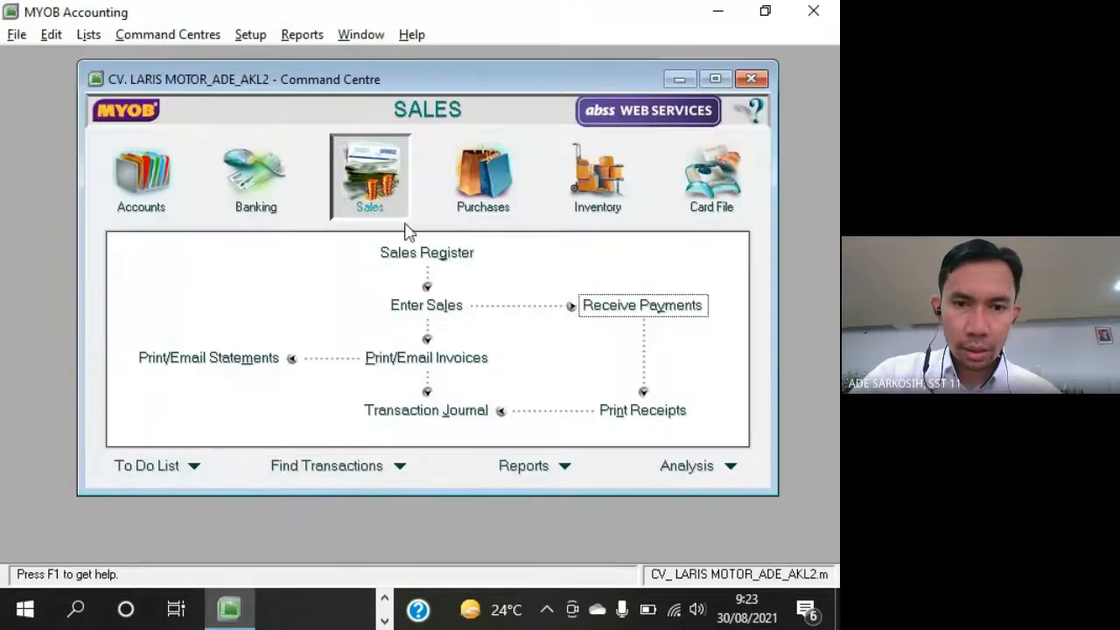
pyautogui.click(445, 306)
pyautogui.moveTo(481, 113); pyautogui.dragTo(378, 70)
pyautogui.click(358, 123)
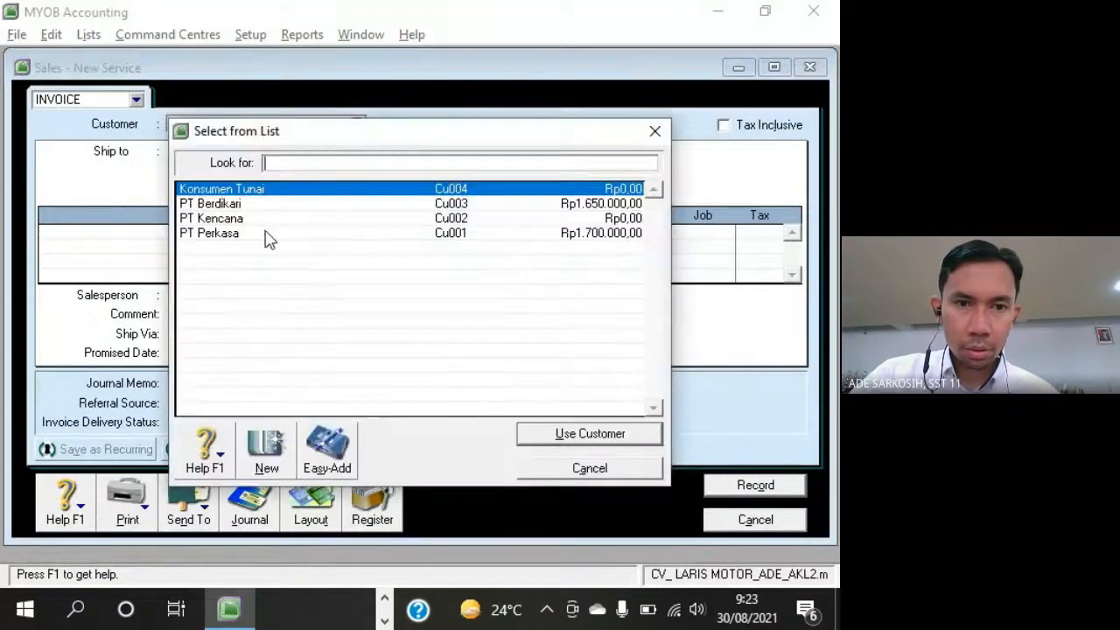
pyautogui.doubleClick(260, 191)
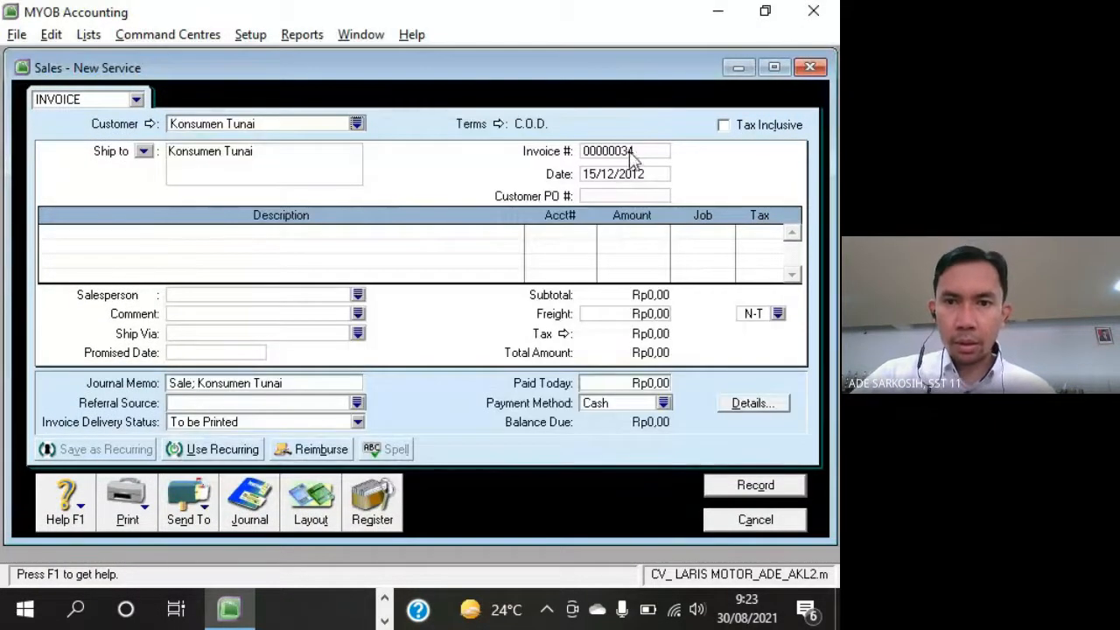
# Set the invoice number to LM12-4 and the date to 21/12/2012, following Dokumen 17
pyautogui.hotkey('alt', 'Tab')
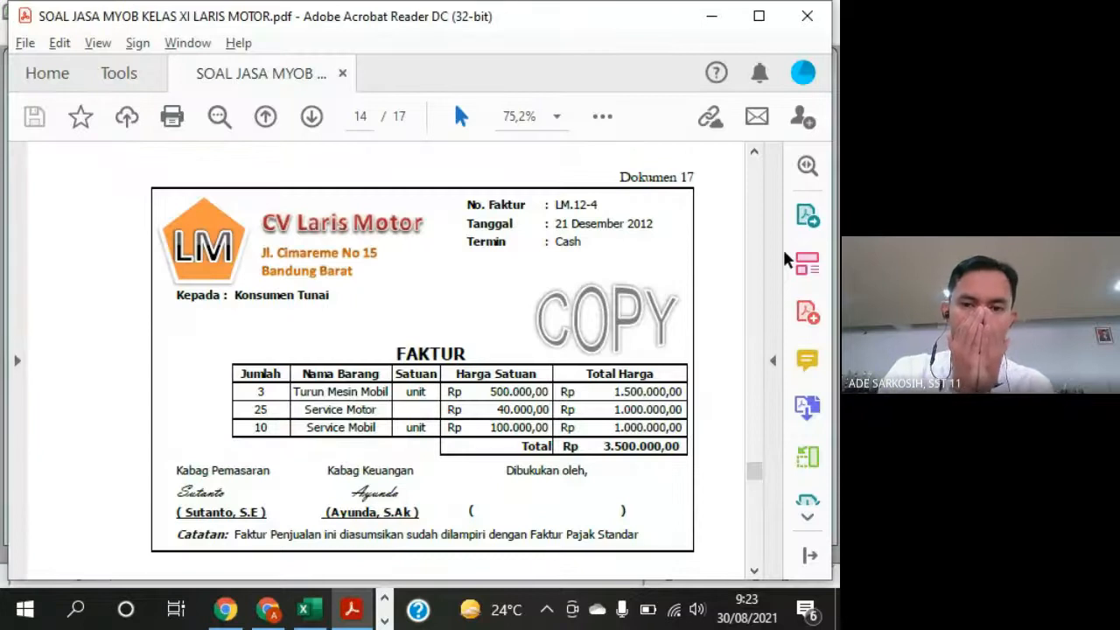
pyautogui.hotkey('alt', 'Tab')
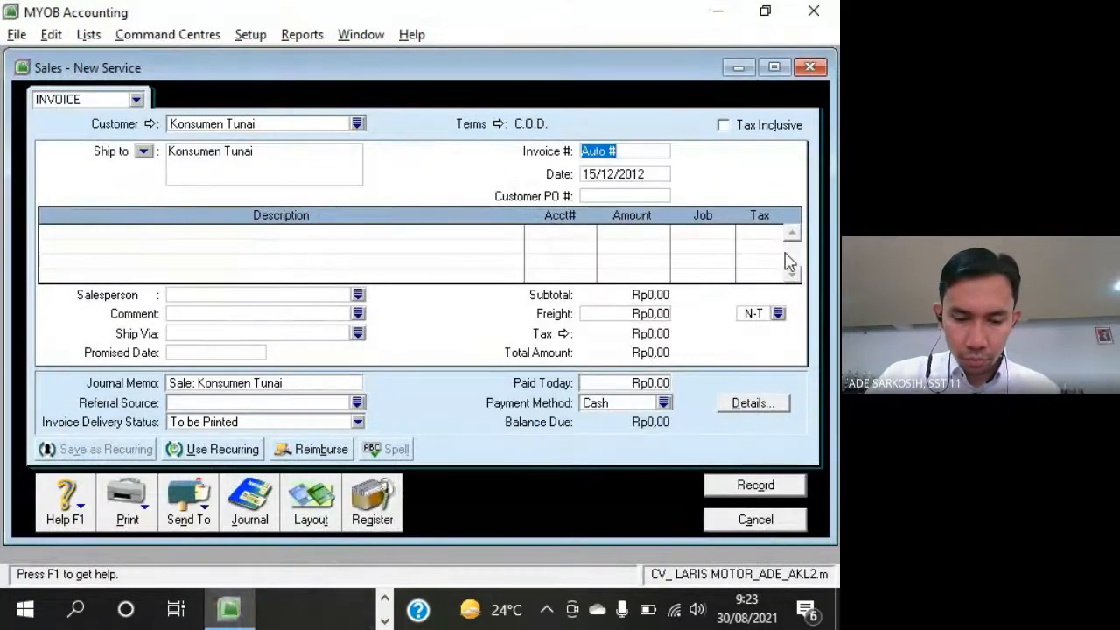
pyautogui.write('LM.12-4')
pyautogui.press('Tab')
pyautogui.hotkey('alt', 'Tab')
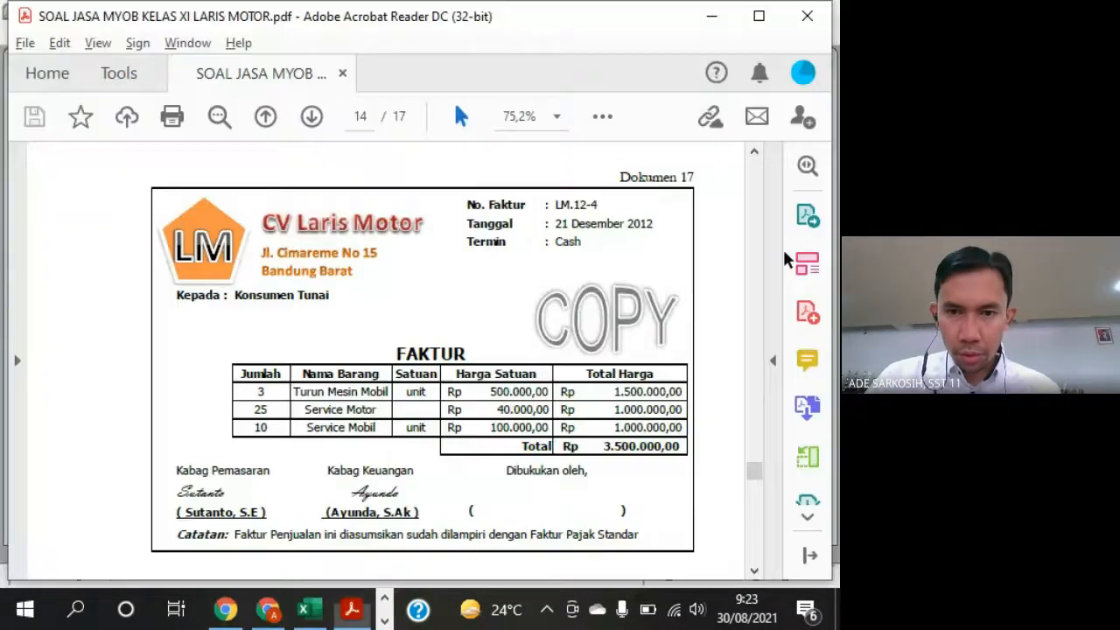
pyautogui.hotkey('alt', 'Tab')
pyautogui.write('21/12/2012')
pyautogui.press('Tab')
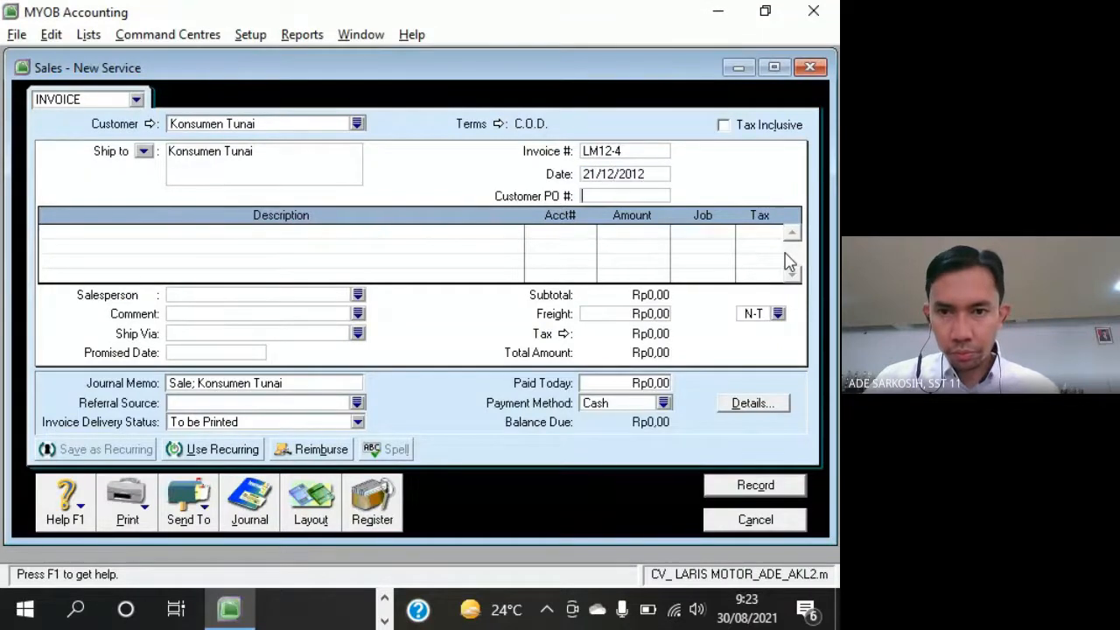
# Enter Turun Mesin Mobil from Dokumen 17 as the first service in the invoice line's description
pyautogui.hotkey('alt', 'Tab')
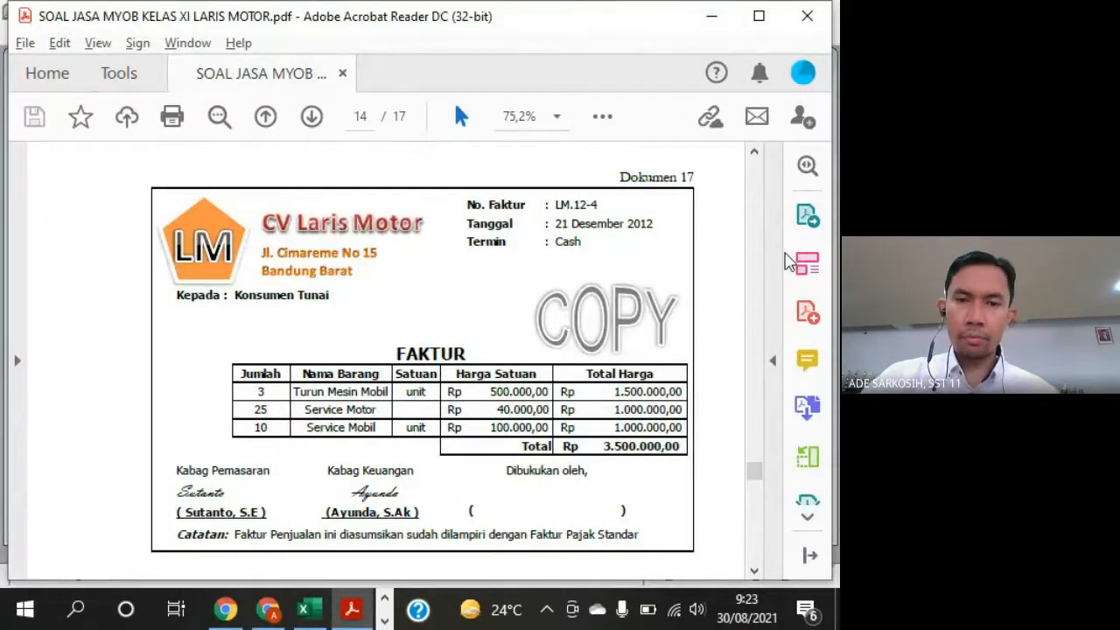
pyautogui.hotkey('alt', 'Tab')
pyautogui.hotkey('alt', 'Tab')
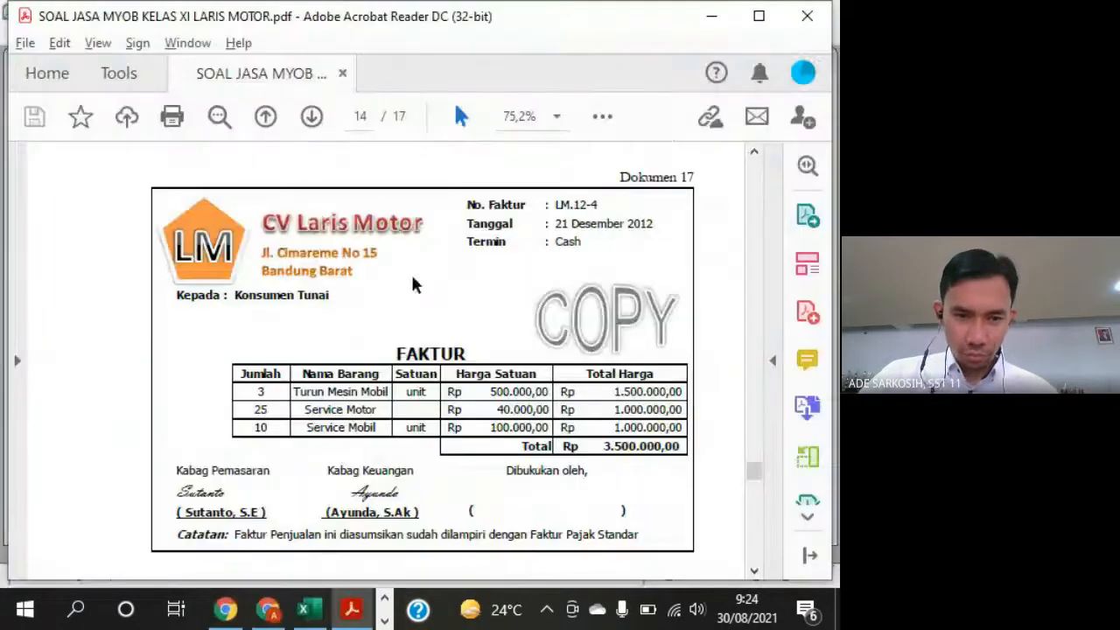
pyautogui.hotkey('alt', 'Tab')
pyautogui.press('Tab')
pyautogui.write('Turun M')
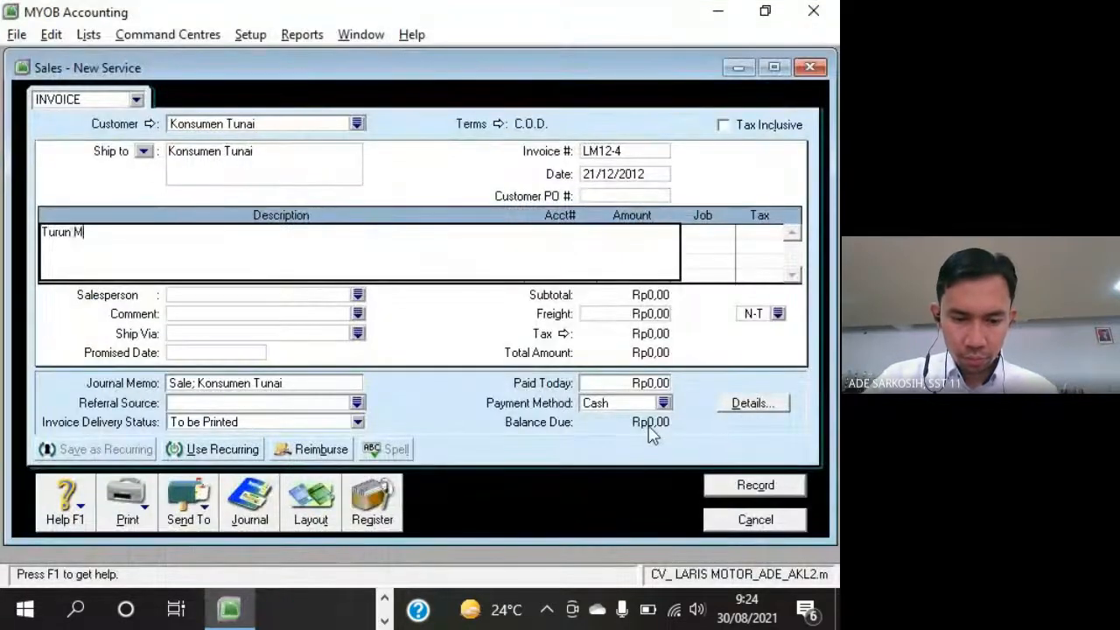
pyautogui.write('esin Mobil')
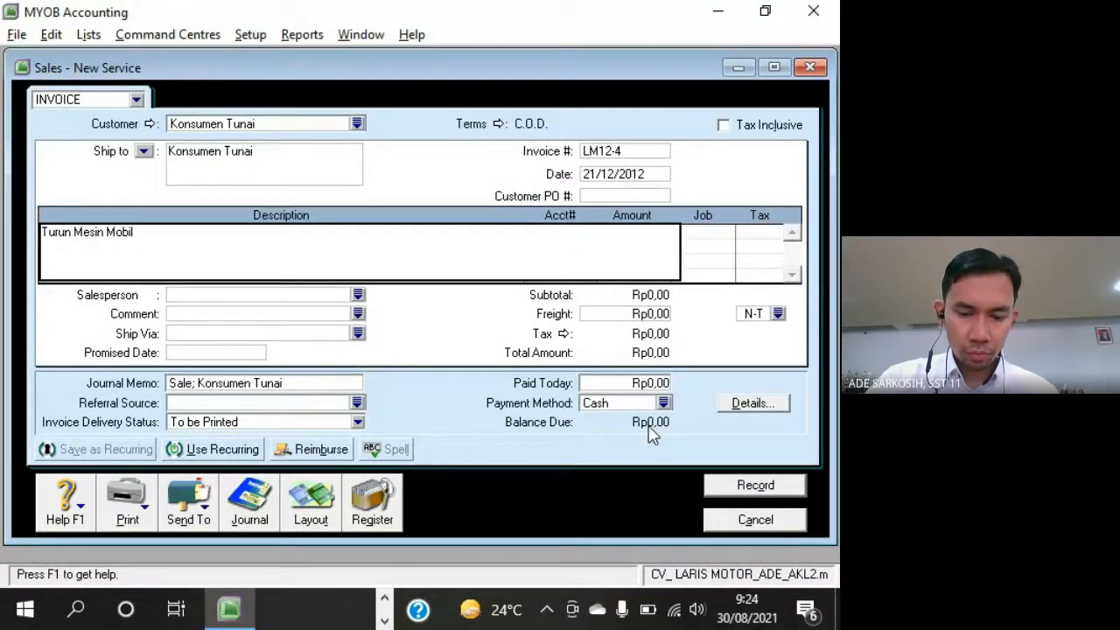
# Extend the line description with the other two services from Dokumen 17, Service Motor and Service Mobil, separated by commas
pyautogui.write(',')
pyautogui.hotkey('alt', 'Tab')
pyautogui.hotkey('alt', 'Tab')
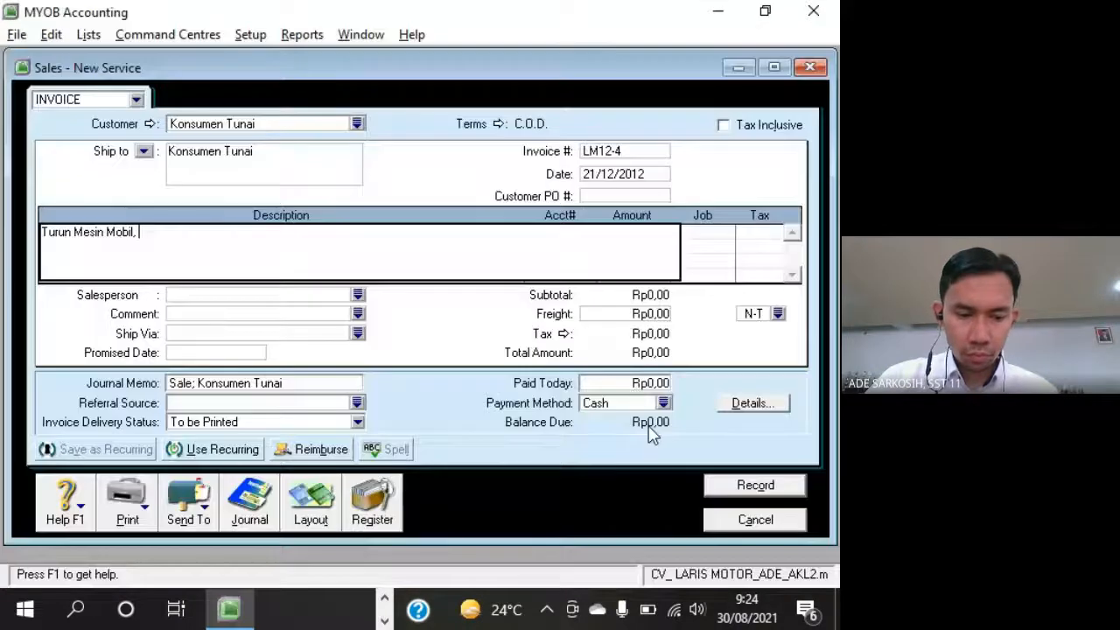
pyautogui.write('Service M')
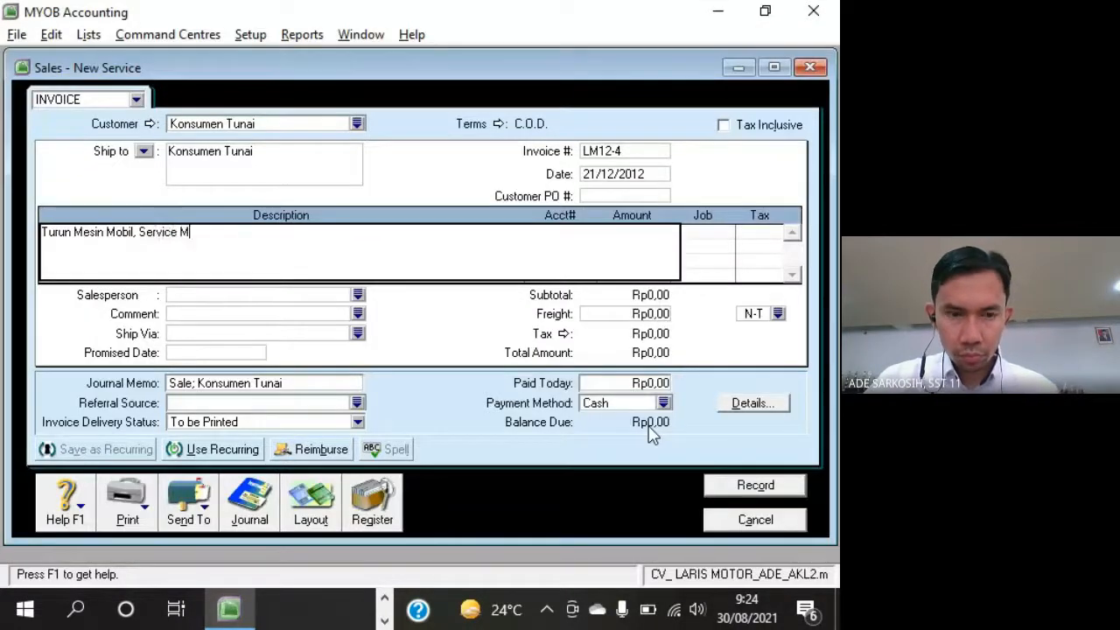
pyautogui.write('otor,')
pyautogui.hotkey('alt', 'Tab')
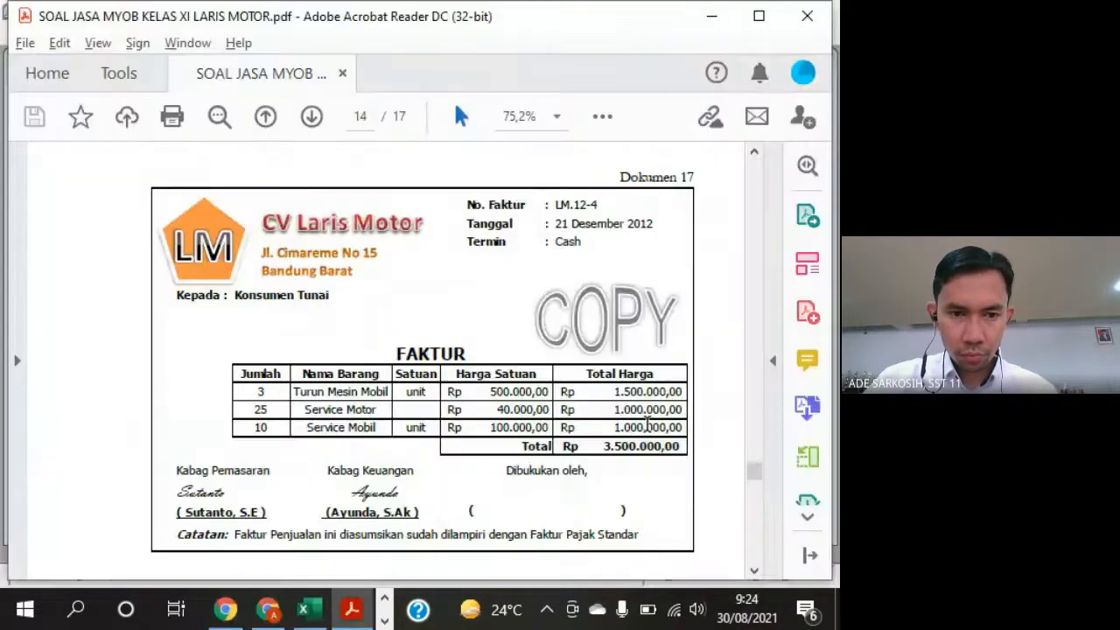
pyautogui.hotkey('alt', 'Tab')
pyautogui.write('Service M')
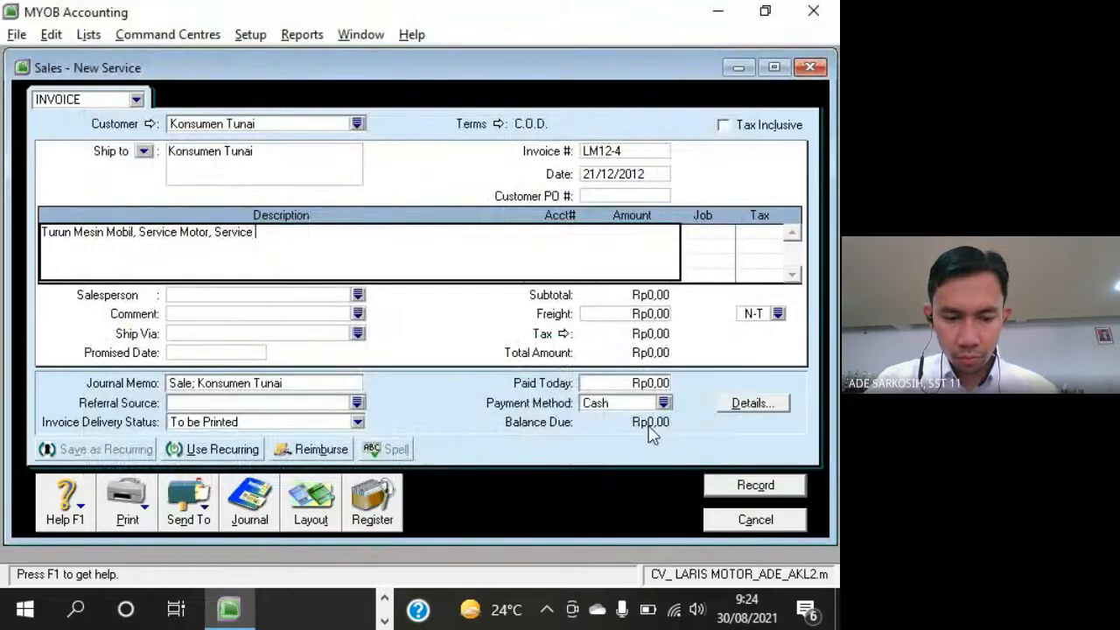
pyautogui.write('obil')
pyautogui.press('Tab')
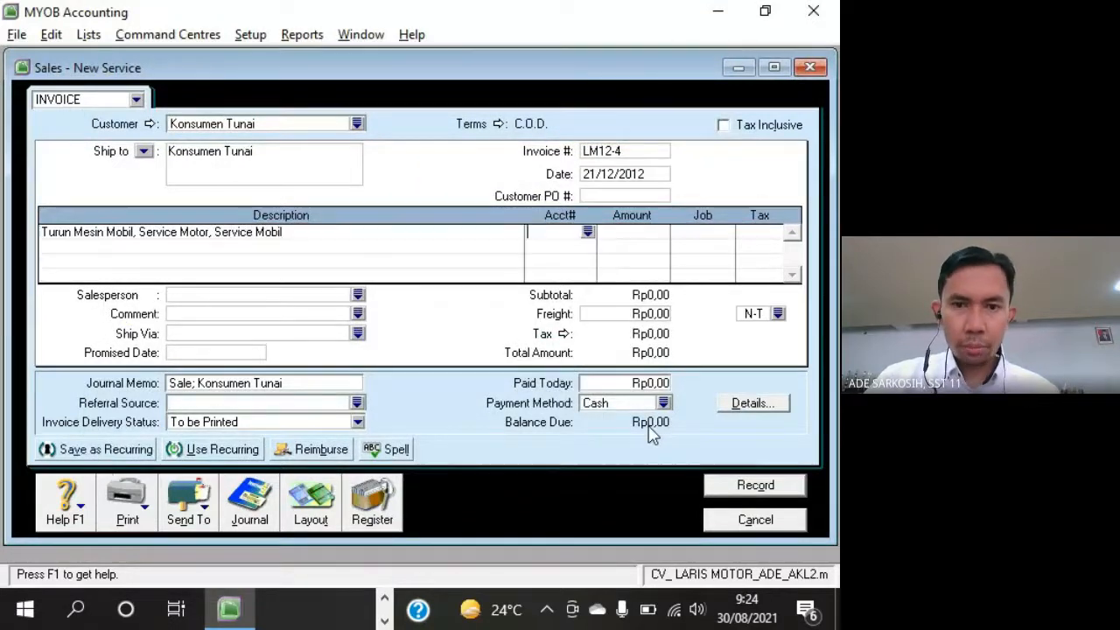
# Assign the invoice line to account 4-1100 Service Income with an amount of 3500000
pyautogui.hotkey('alt', 'Tab')
pyautogui.hotkey('alt', 'Tab')
pyautogui.write('4')
pyautogui.press('Tab')
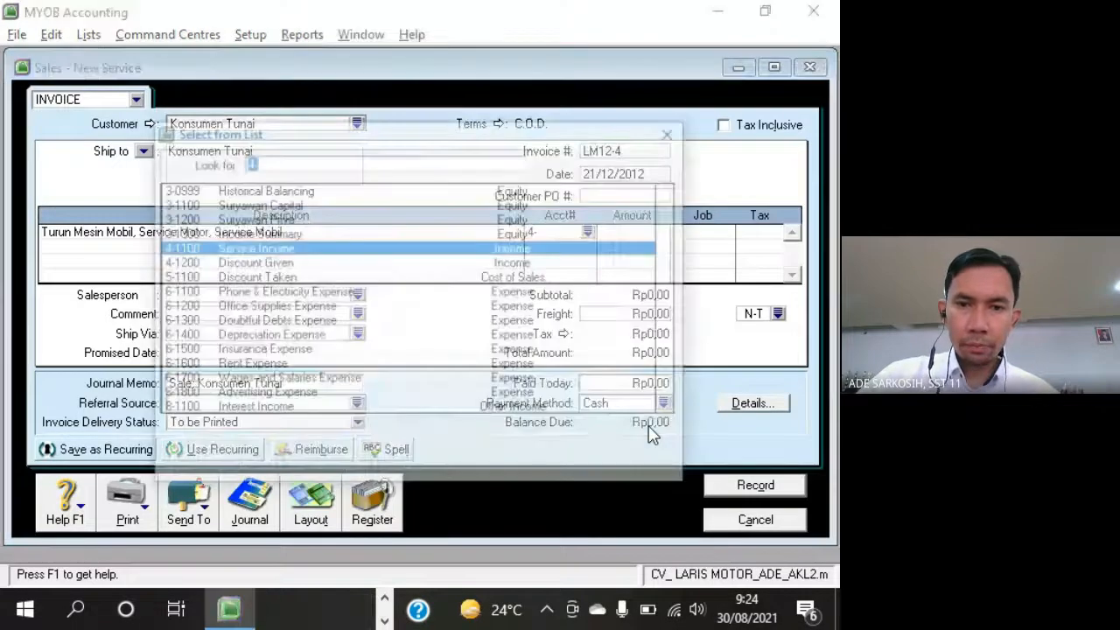
pyautogui.doubleClick(308, 252)
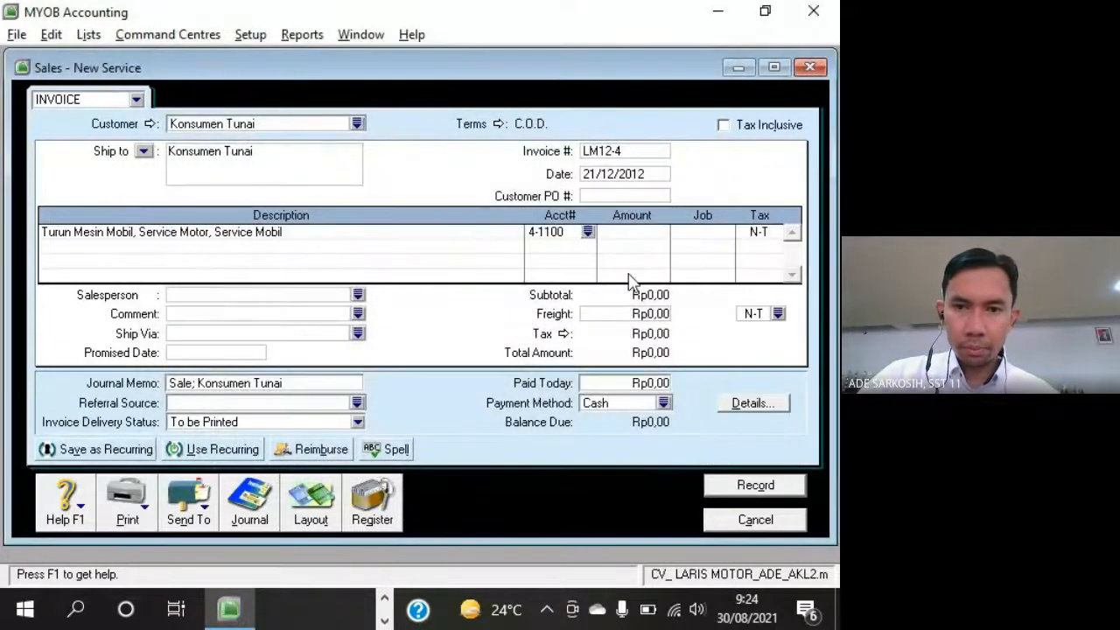
pyautogui.press('Tab')
pyautogui.hotkey('alt', 'Tab')
pyautogui.hotkey('alt', 'Tab')
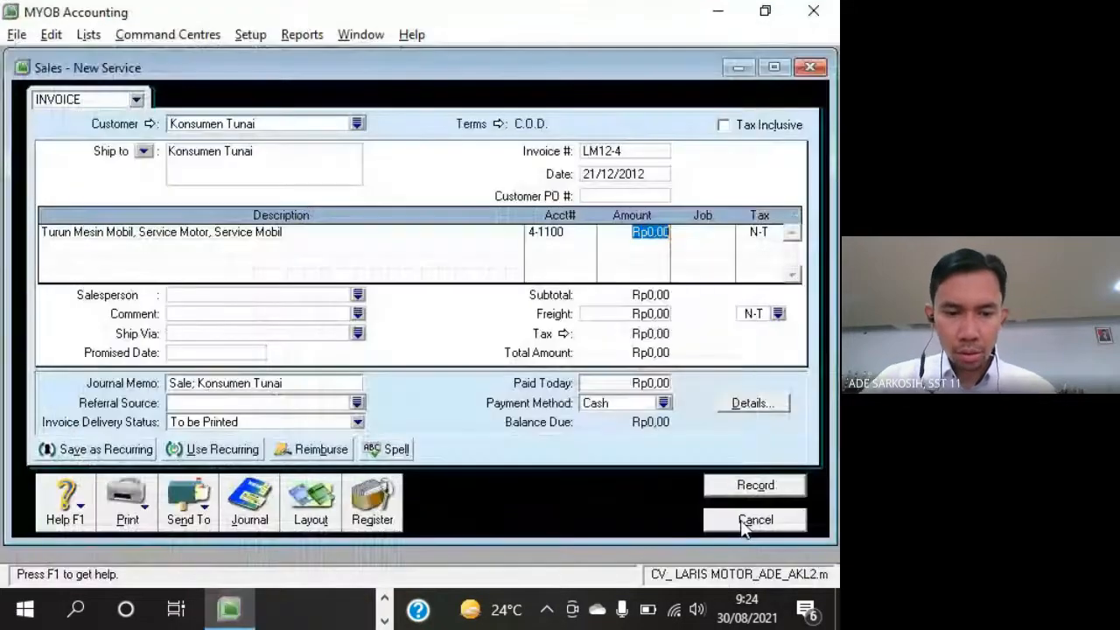
pyautogui.write('3500000')
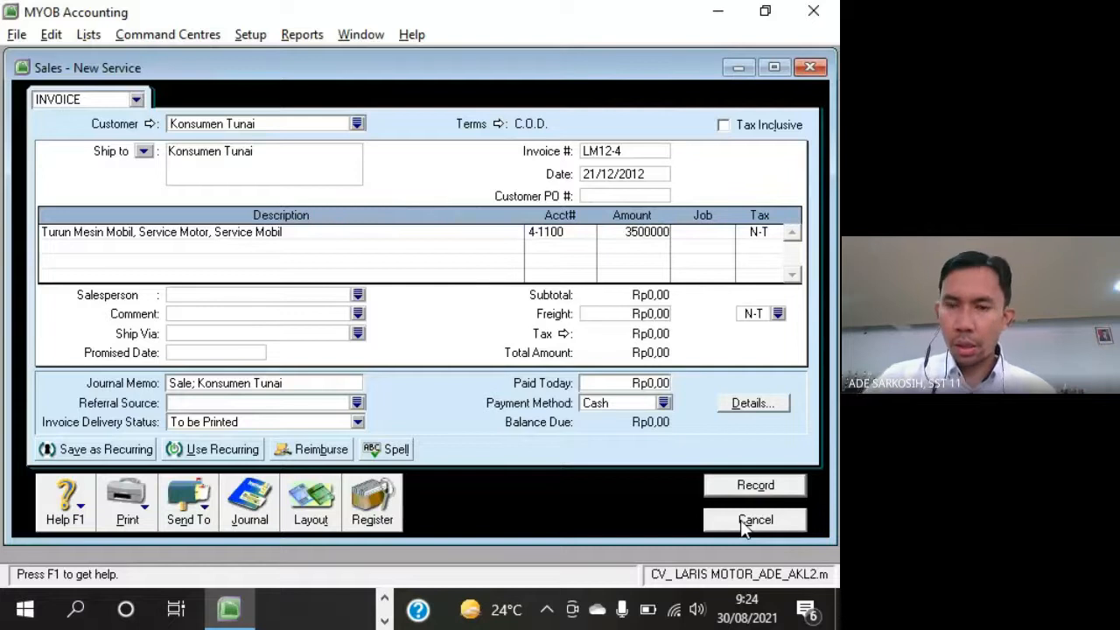
pyautogui.press('Tab')
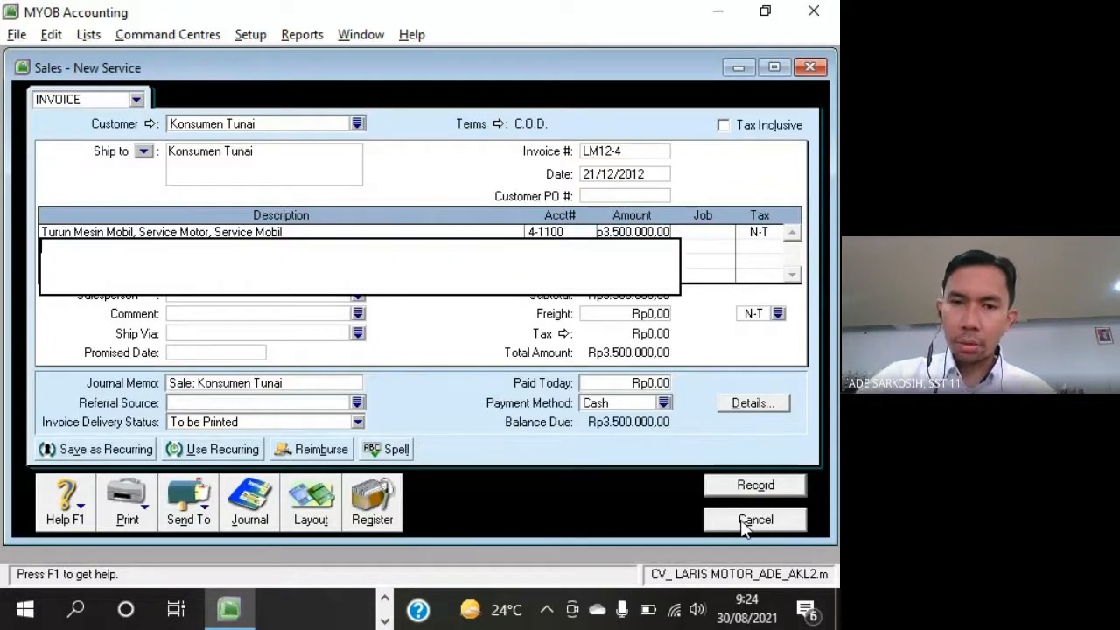
# Enter 3500000 as the amount paid today and compare the invoice with Dokumen 17
pyautogui.click(656, 383)
pyautogui.write('3.500.')
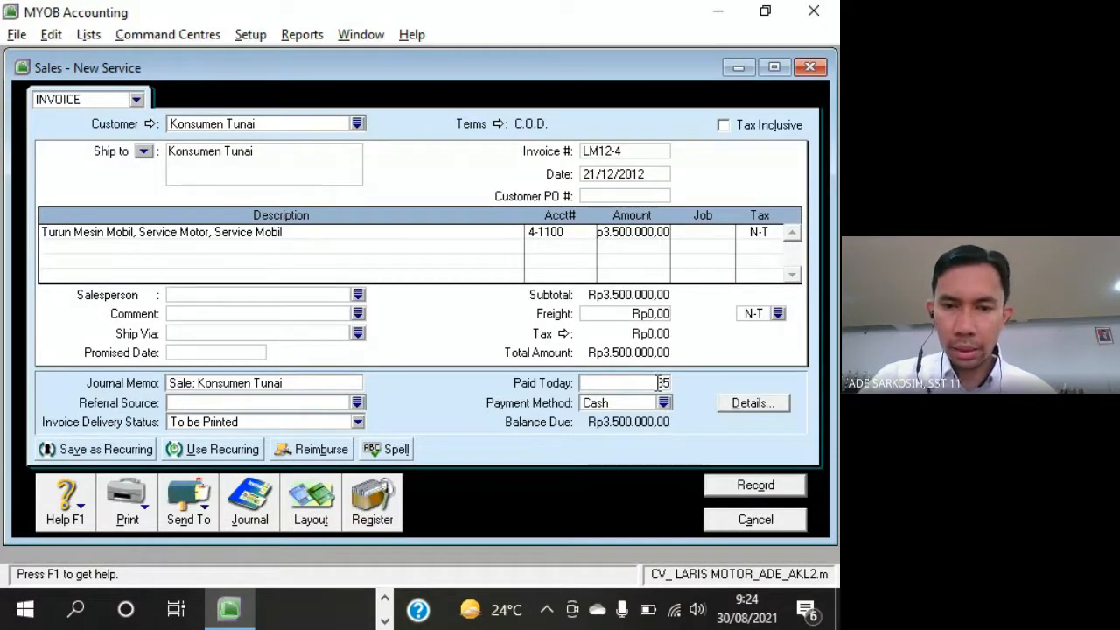
pyautogui.write('00000')
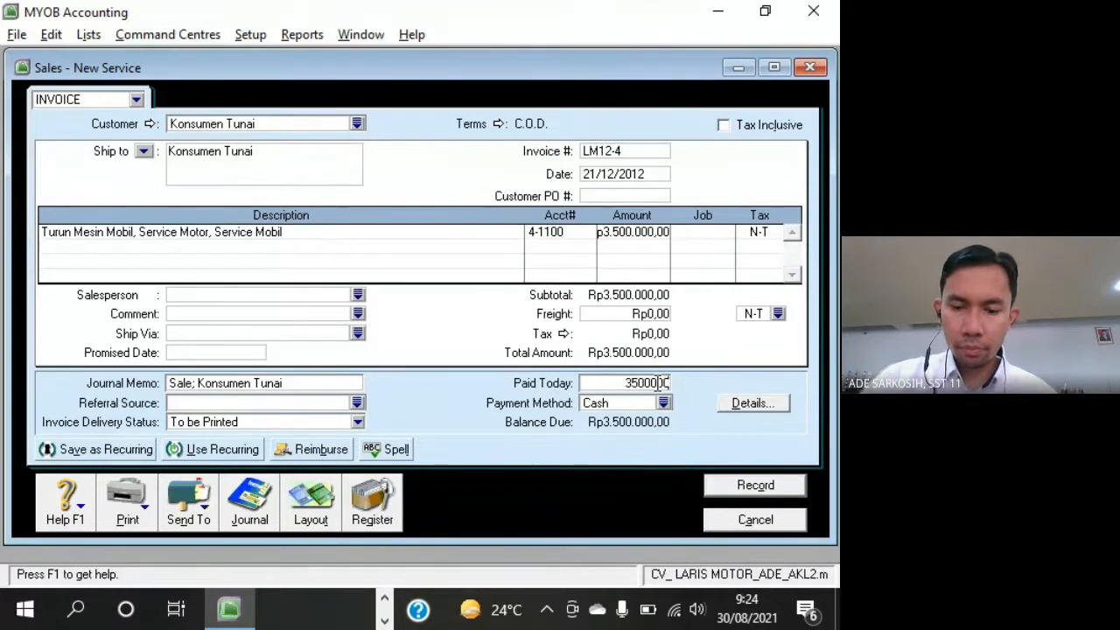
pyautogui.press('Tab')
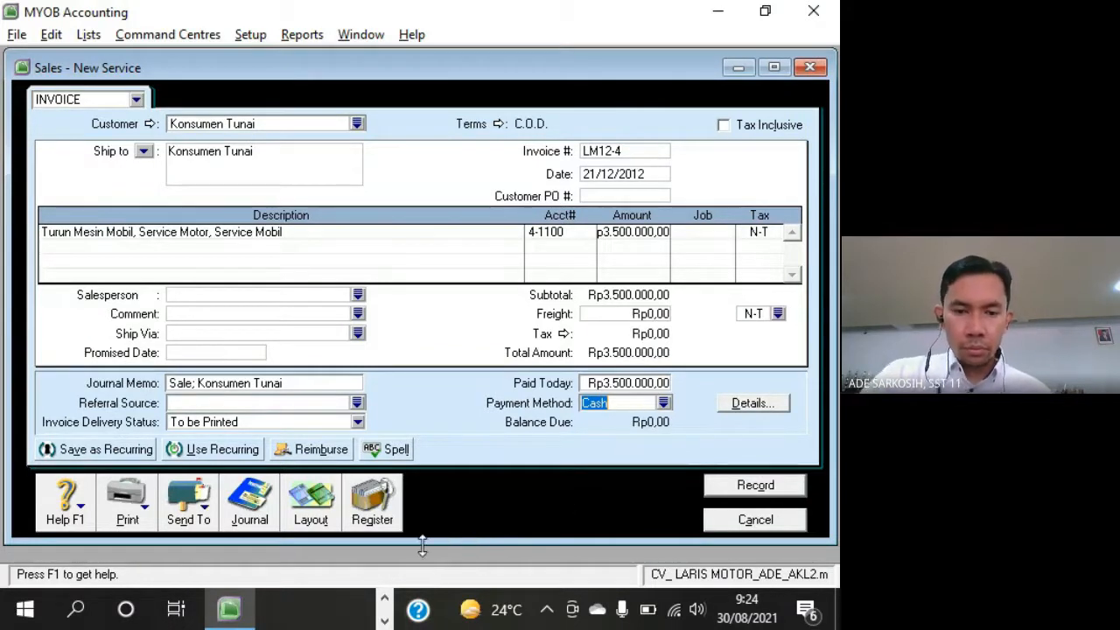
pyautogui.hotkey('alt', 'Tab')
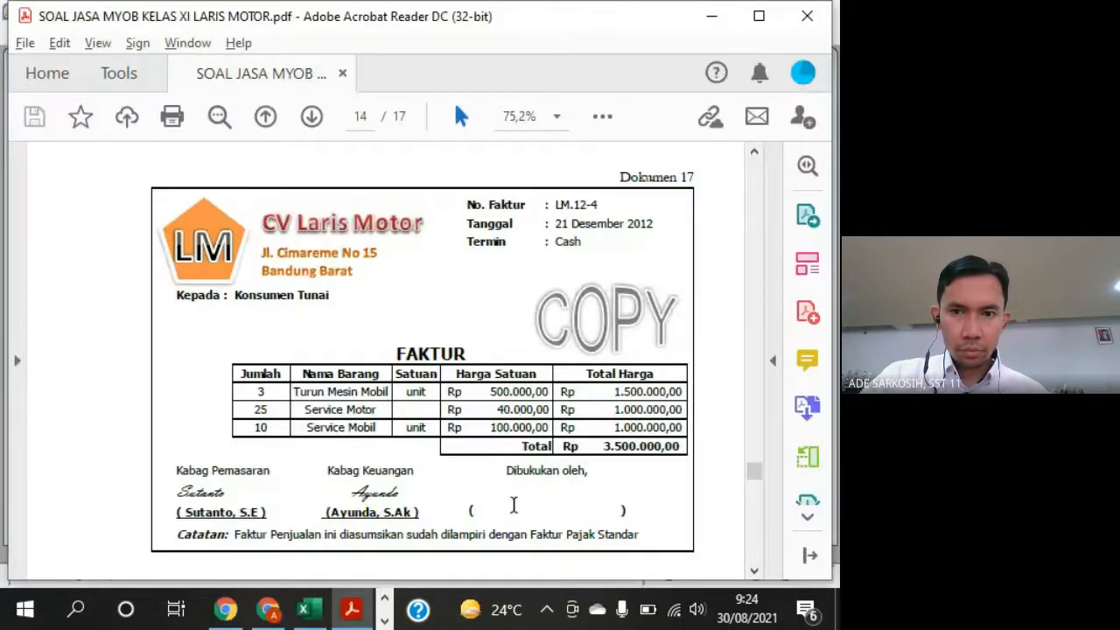
pyautogui.hotkey('alt', 'Tab')
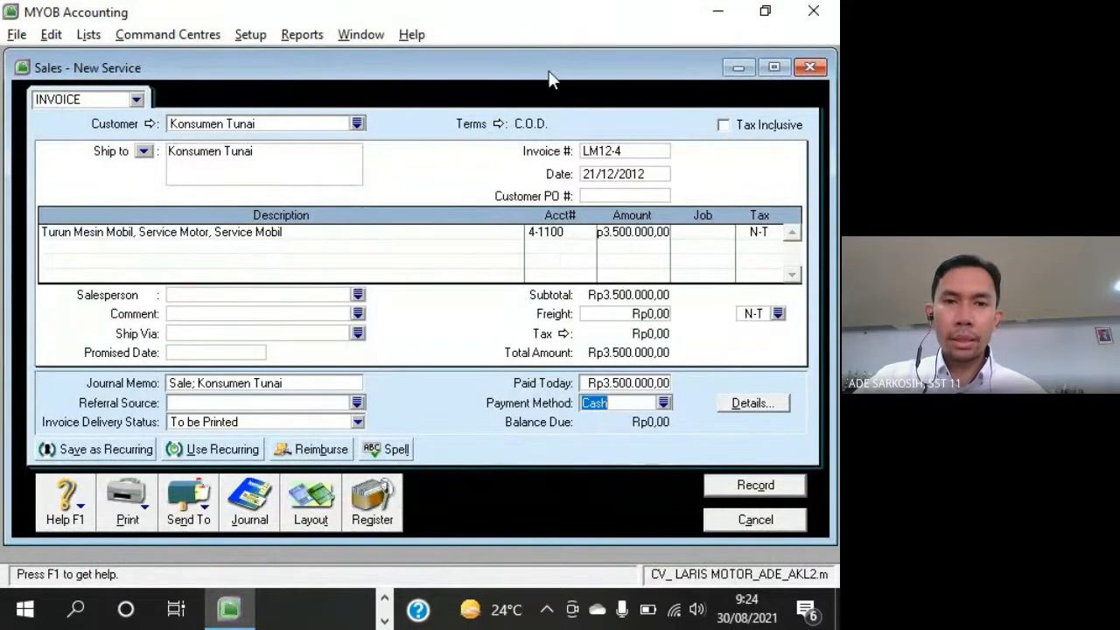
# Record the Konsumen Tunai invoice without spelling corrections and close the sales form
pyautogui.moveTo(548, 70); pyautogui.dragTo(540, 71)
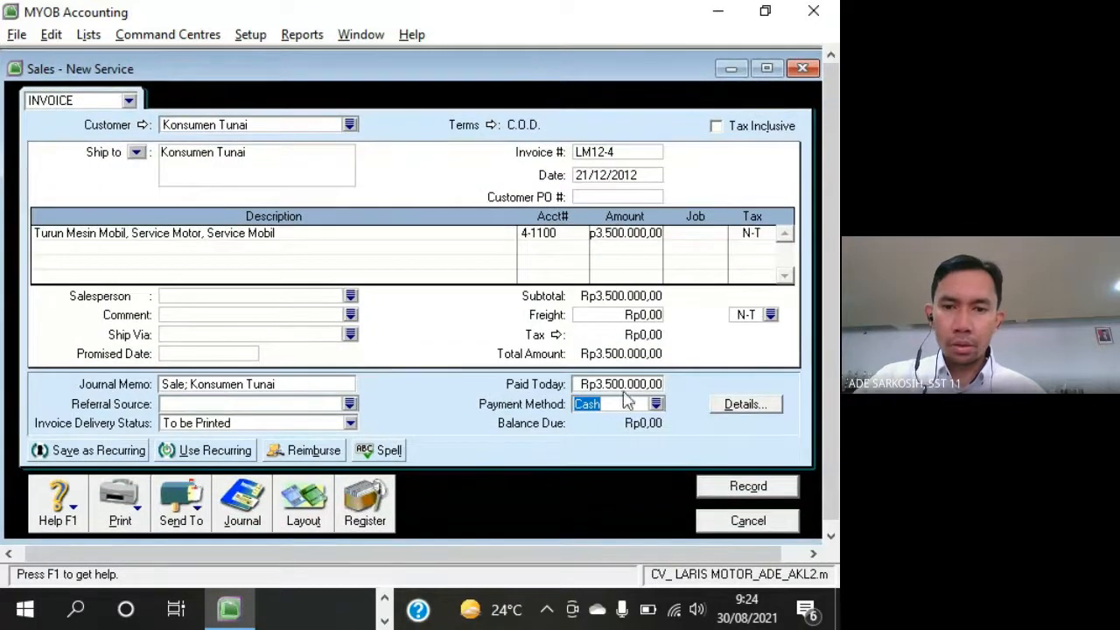
pyautogui.click(781, 492)
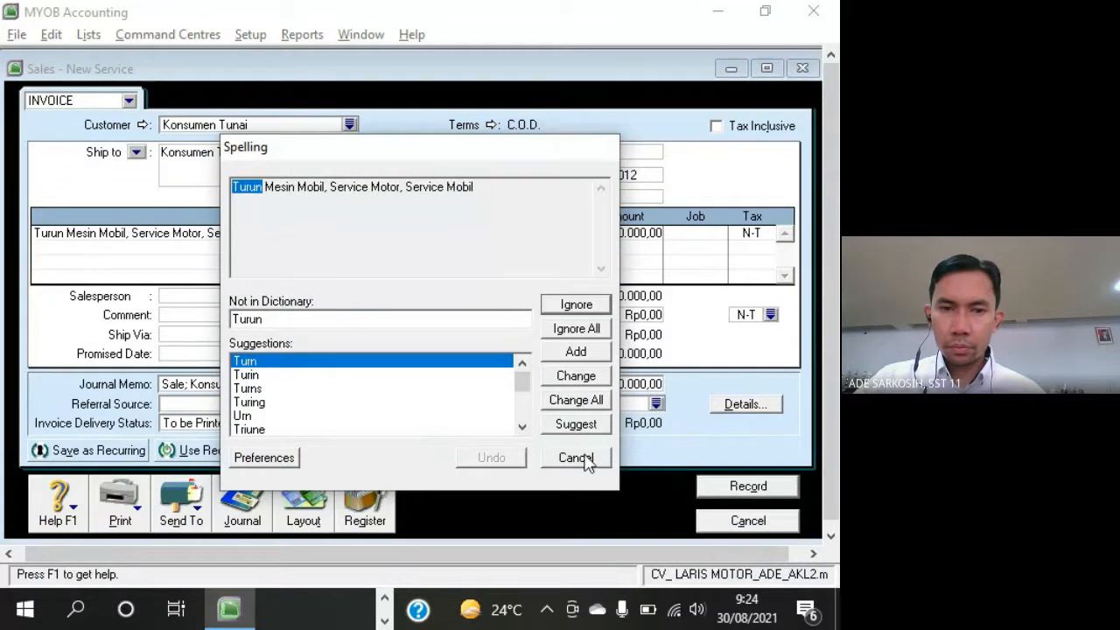
pyautogui.click(578, 457)
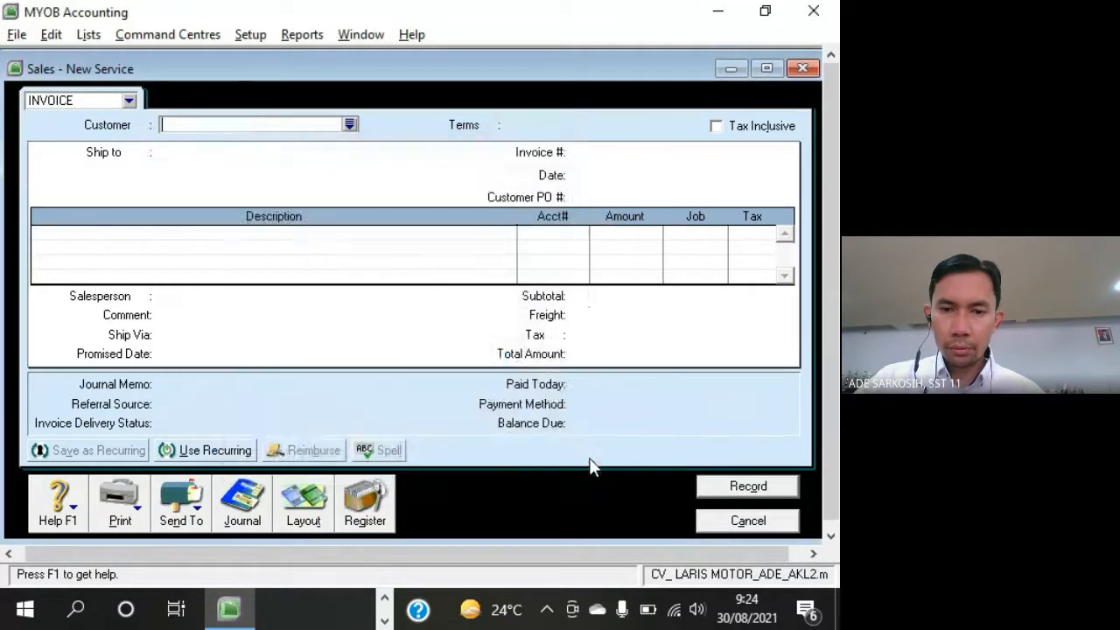
pyautogui.click(748, 521)
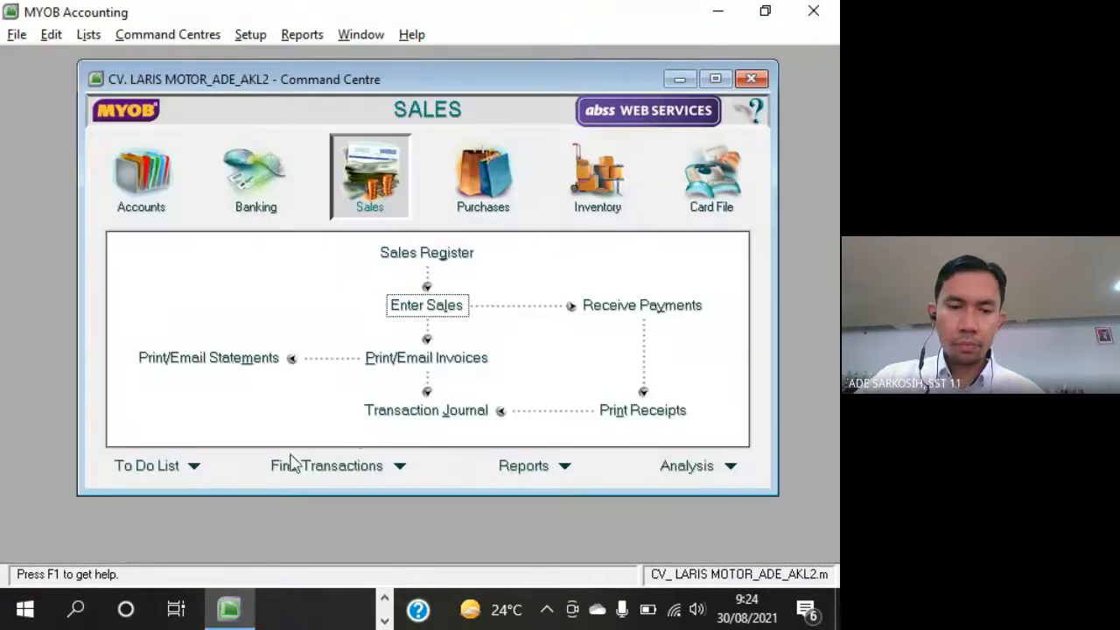
# Switch to the PDF and examine Dokumen 18, the PT Dwikarya sales invoice
pyautogui.hotkey('alt', 'Tab')
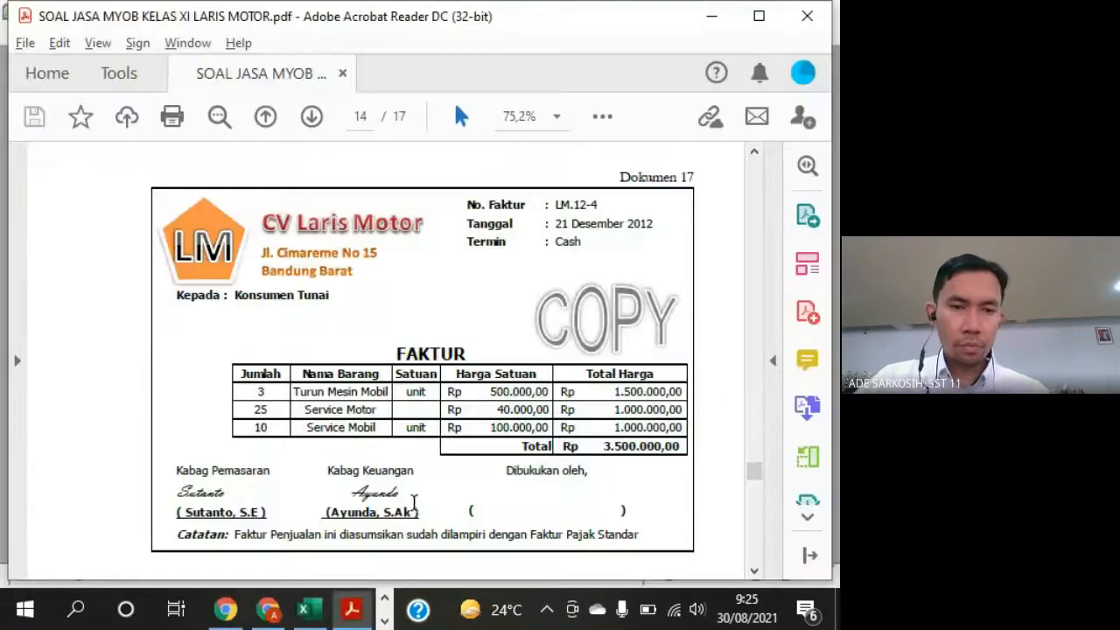
pyautogui.scroll(-5, 586, 438)
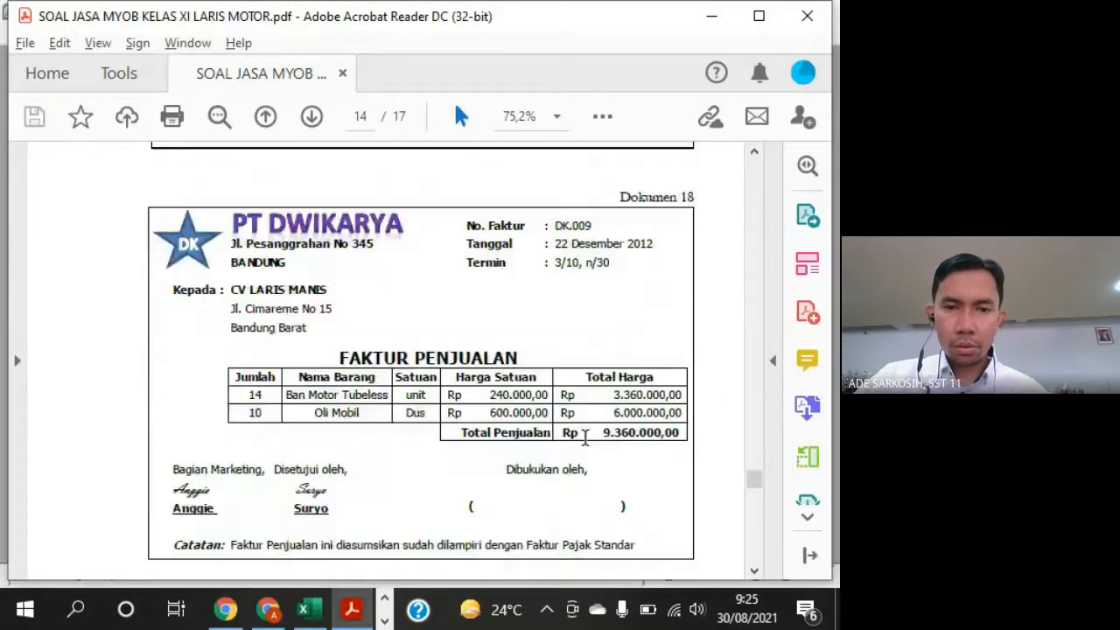
pyautogui.scroll(-1, 585, 439)
pyautogui.scroll(1, 584, 439)
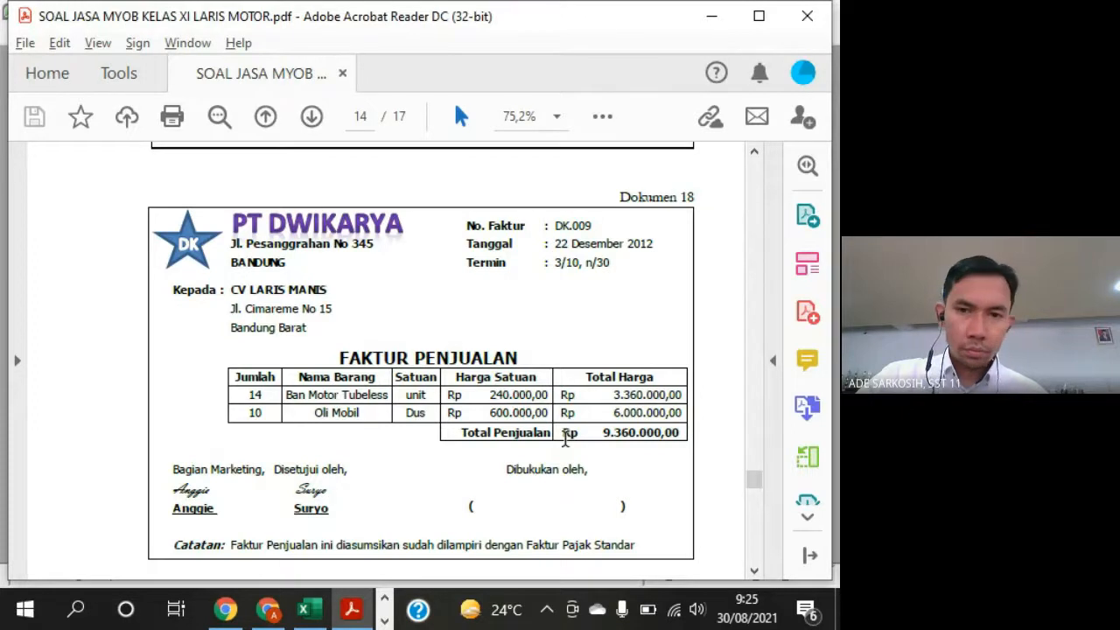
# Review Dokumen 18, then switch to MYOB and start a new purchase bill for supplier PT Dwikarya
pyautogui.scroll(-1, 565, 439)
pyautogui.scroll(1, 565, 440)
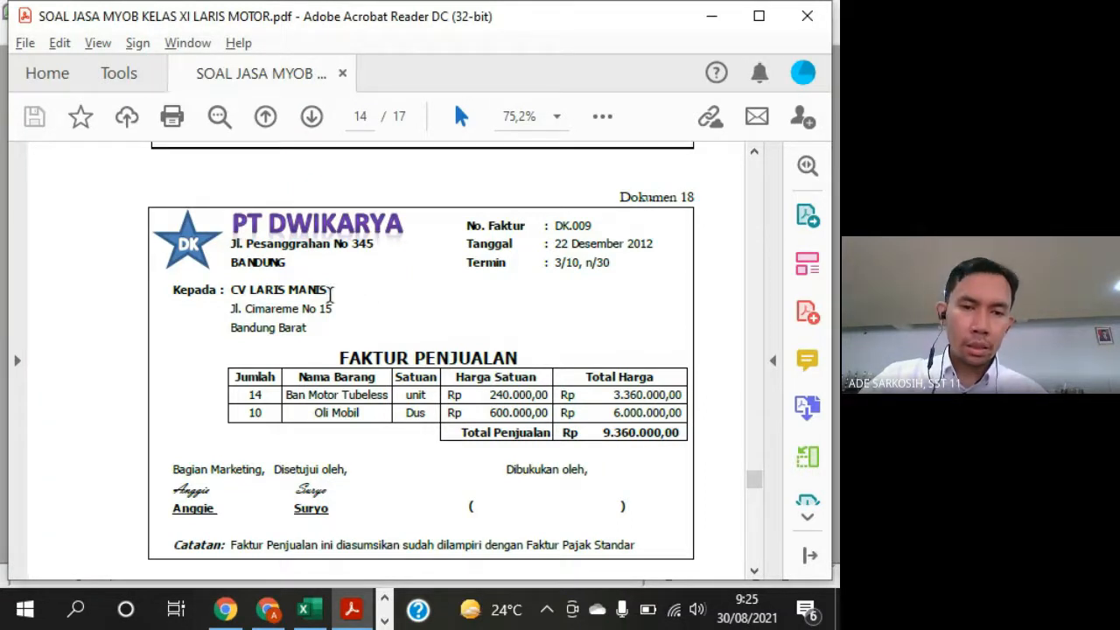
pyautogui.moveTo(330, 293); pyautogui.dragTo(290, 294)
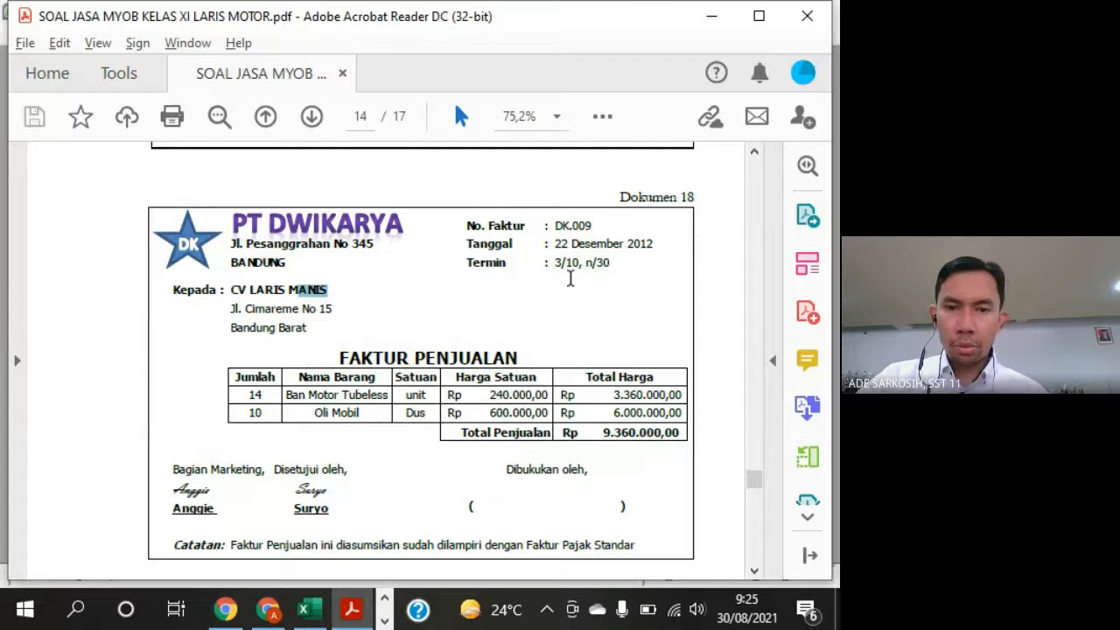
pyautogui.hotkey('alt', 'Tab')
pyautogui.click(484, 187)
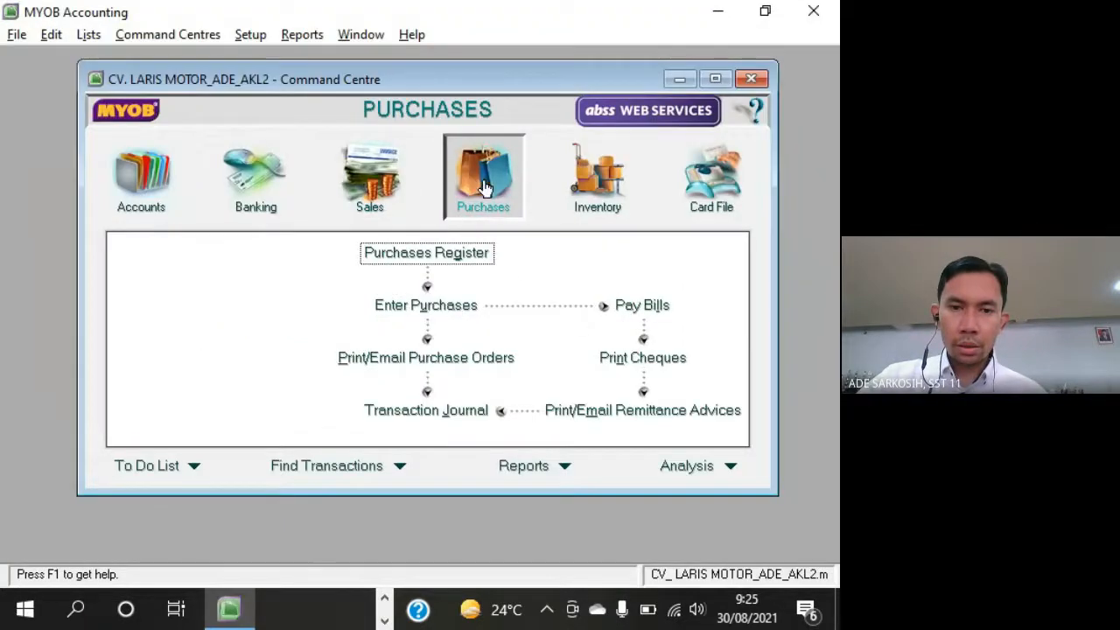
pyautogui.click(463, 308)
pyautogui.moveTo(488, 118); pyautogui.dragTo(357, 60)
pyautogui.click(332, 115)
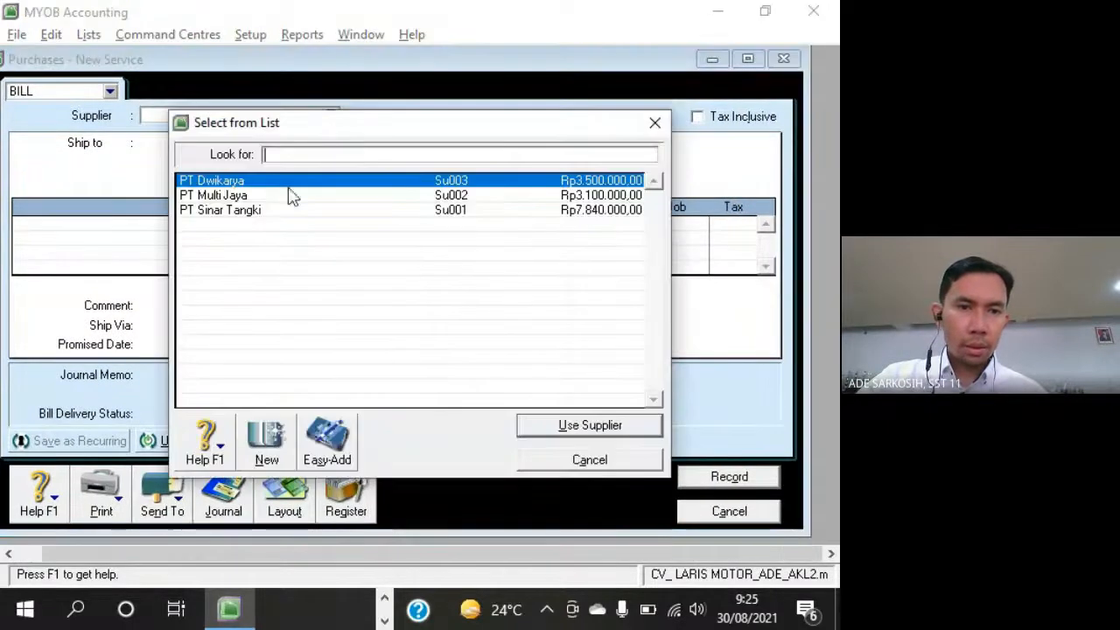
pyautogui.doubleClick(238, 182)
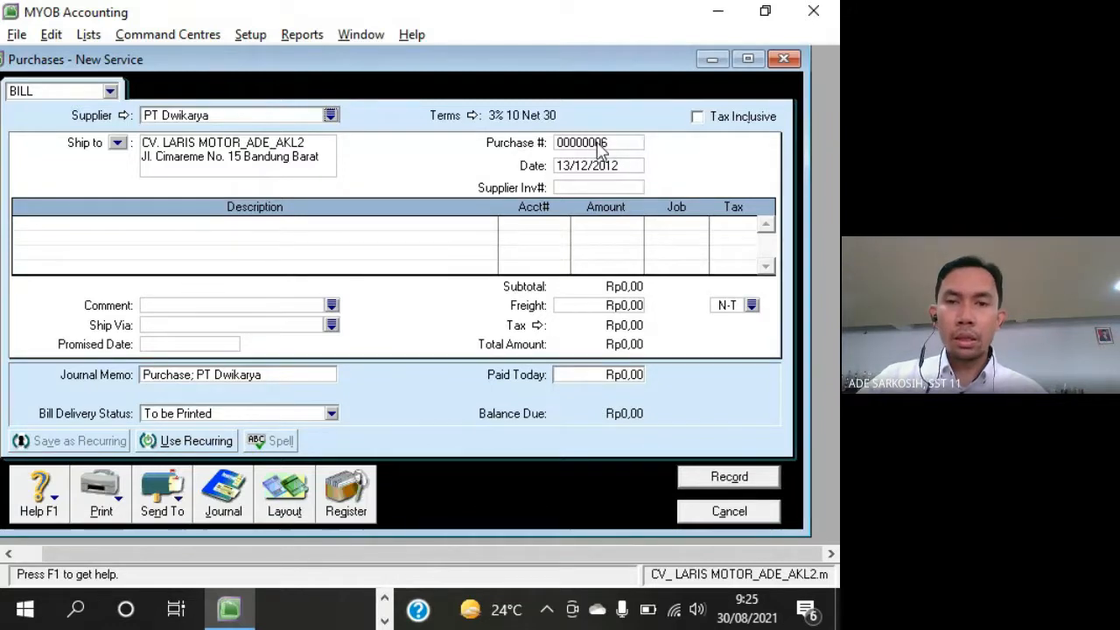
# Date the PT Dwikarya bill 22/12/2012 and enter DK.009 as the supplier invoice number
pyautogui.click(614, 170)
pyautogui.hotkey('alt', 'Tab')
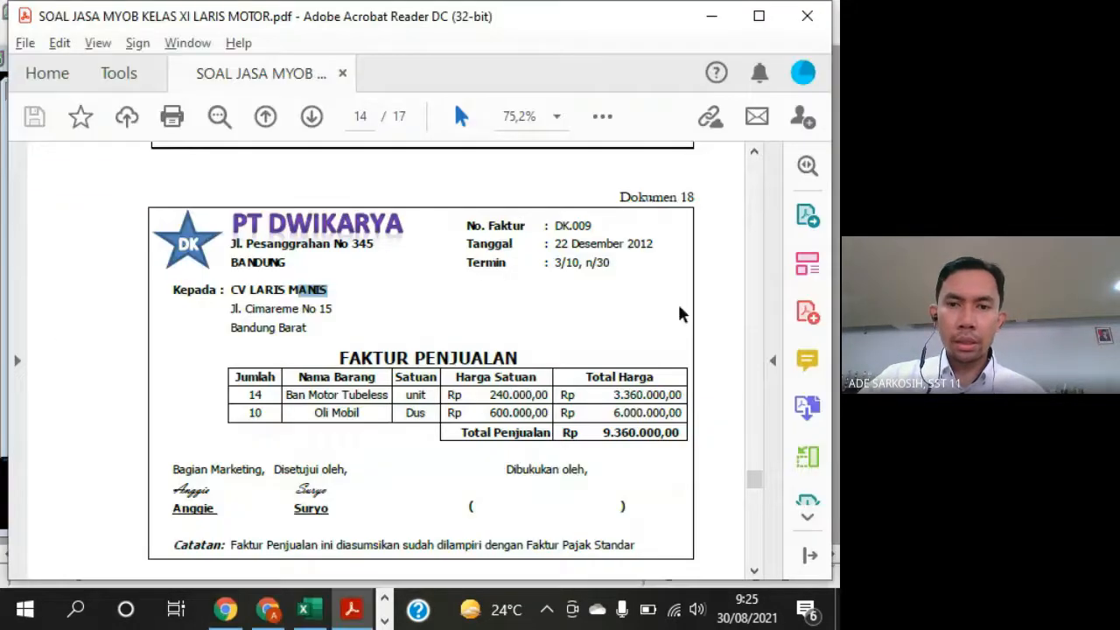
pyautogui.hotkey('alt', 'Tab')
pyautogui.write('22/12/2012')
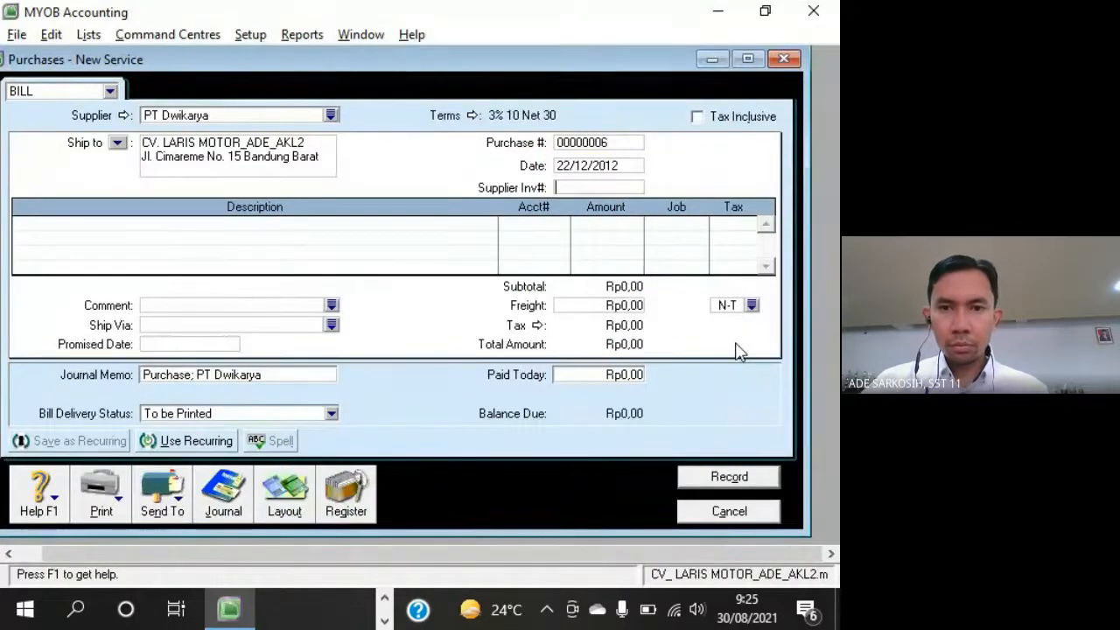
pyautogui.hotkey('alt', 'Tab')
pyautogui.hotkey('alt', 'Tab')
pyautogui.press('Tab')
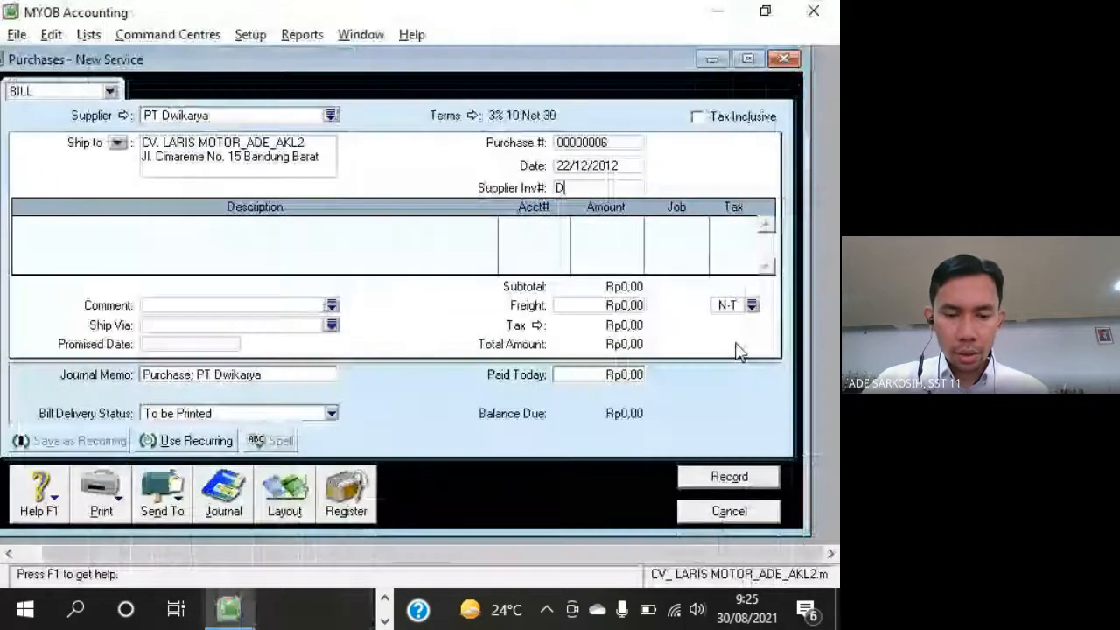
pyautogui.write('DK.009')
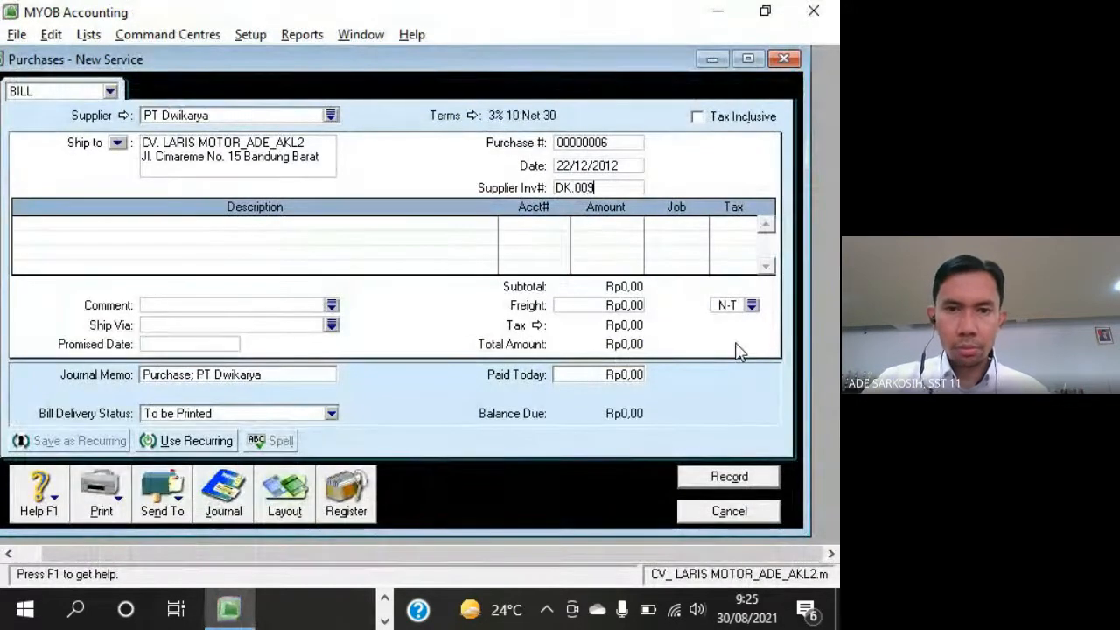
# Describe the bill line as "Ban Motor Tubeless, Oli Mobil", following the items on Dokumen 18
pyautogui.hotkey('alt', 'Tab')
pyautogui.hotkey('alt', 'Tab')
pyautogui.press('Tab')
pyautogui.write('B')
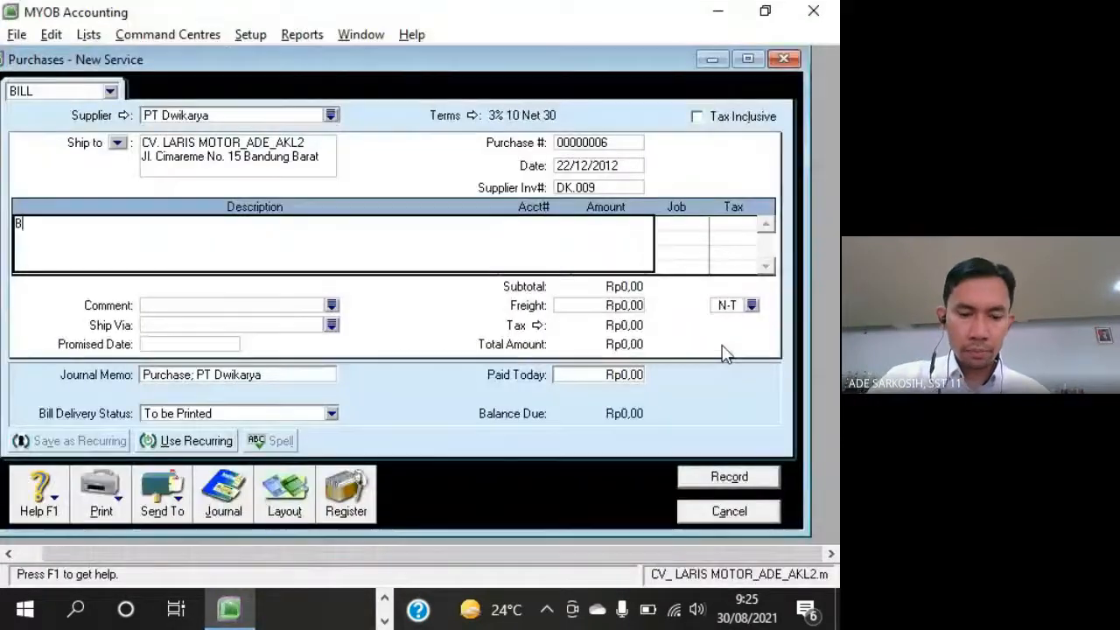
pyautogui.write('an Motor Tub')
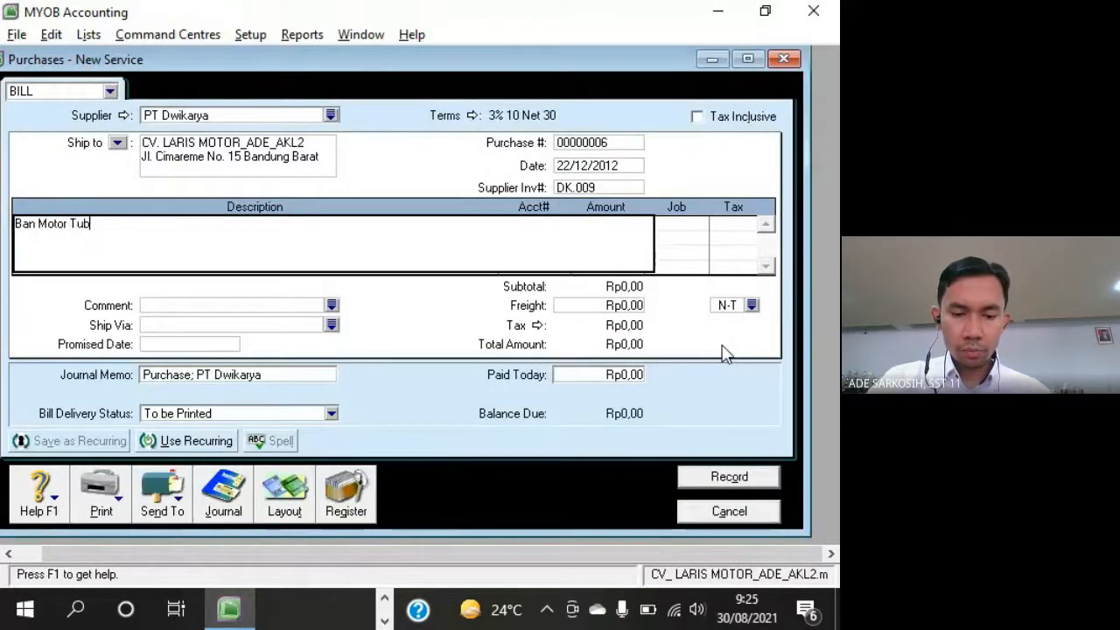
pyautogui.write('eless,')
pyautogui.hotkey('alt', 'Tab')
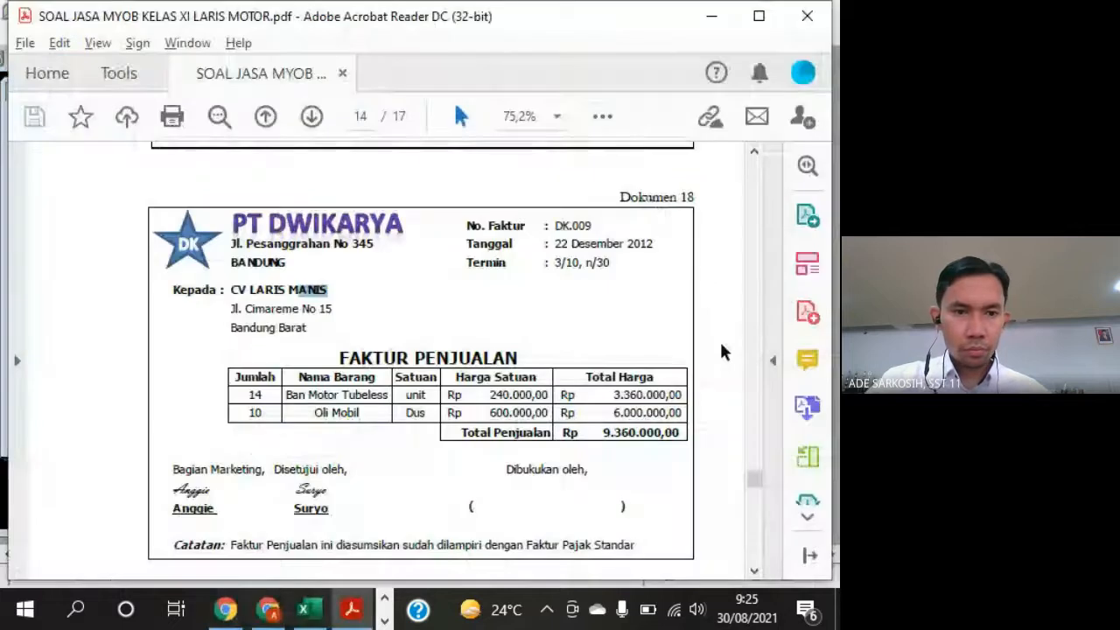
pyautogui.hotkey('alt', 'Tab')
pyautogui.write('Oli Mobil')
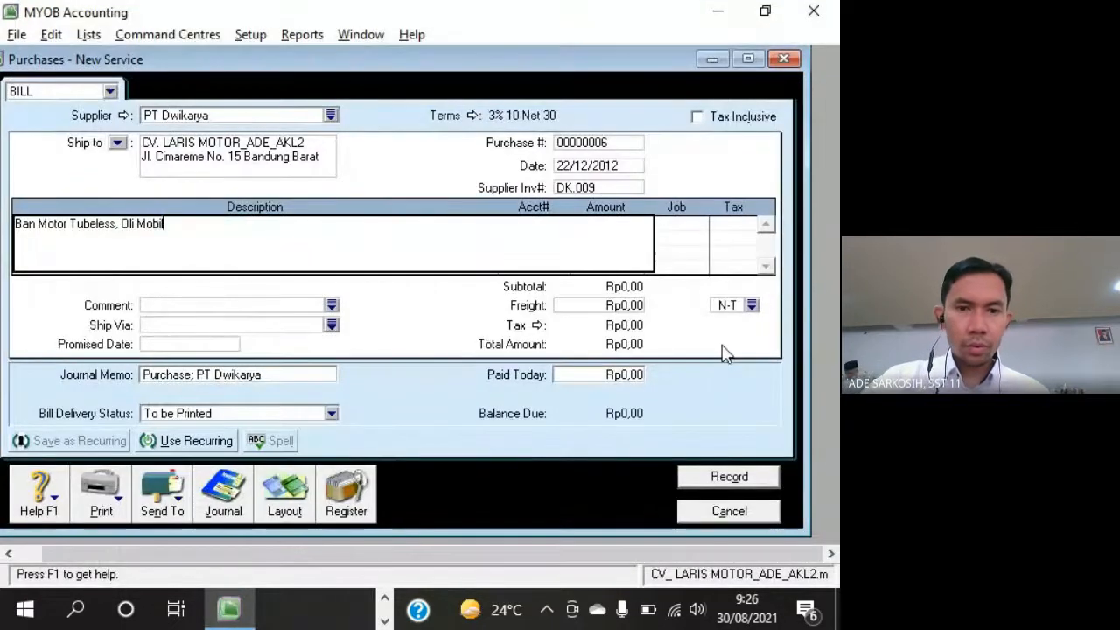
pyautogui.press('Tab')
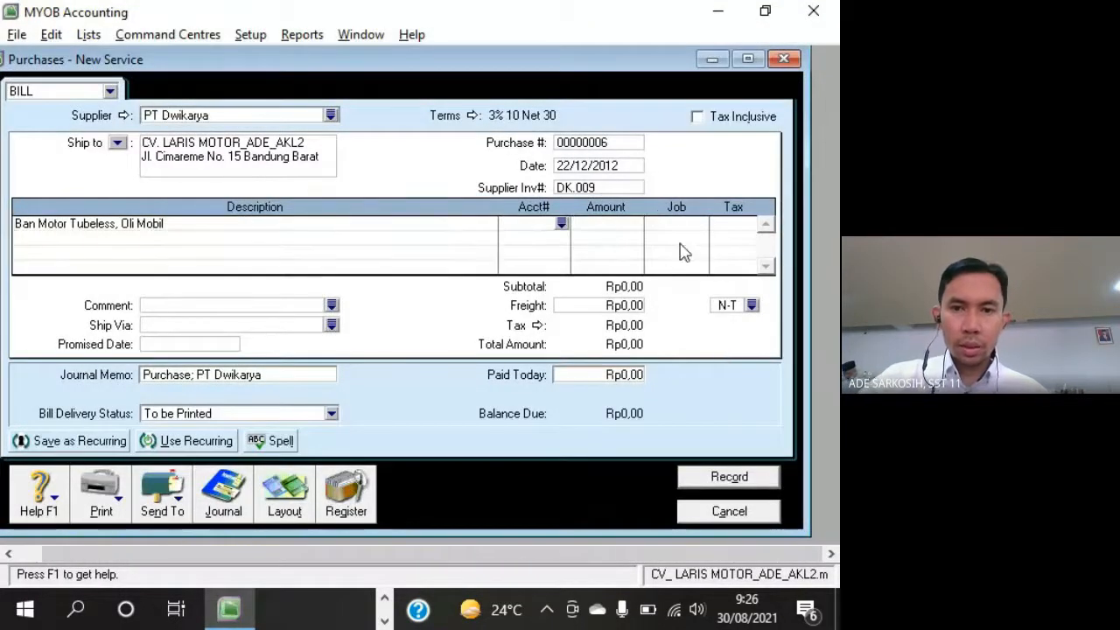
# Assign the bill line to account 1-1500 Office Supplies with the Dokumen 18 total of 9360000 as its amount
pyautogui.click(562, 224)
pyautogui.write('1')
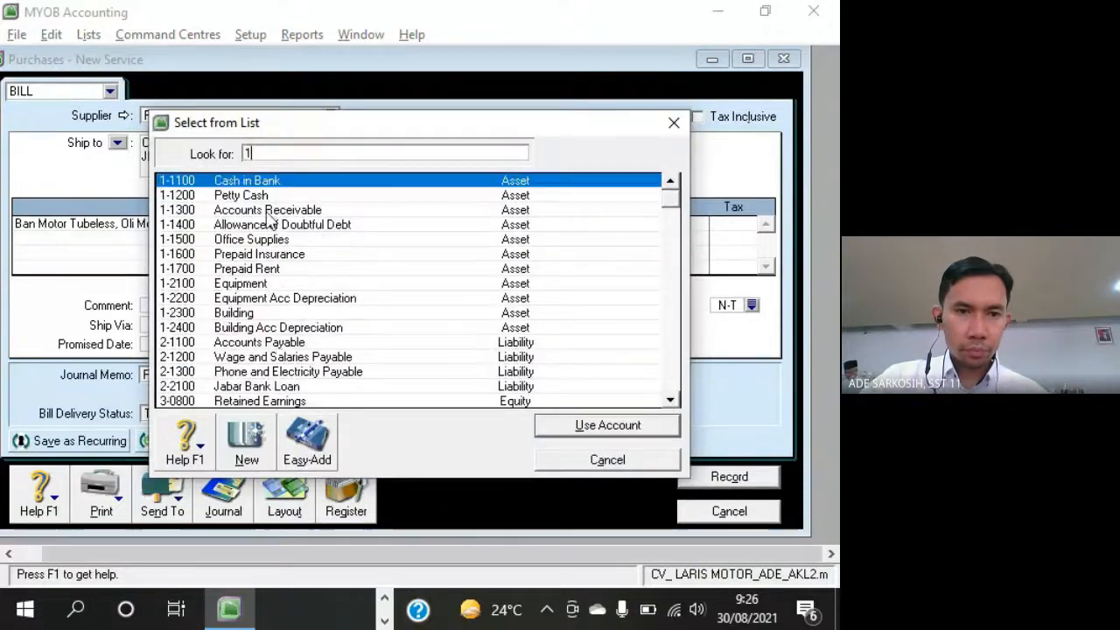
pyautogui.write('-1500')
pyautogui.press('Return')
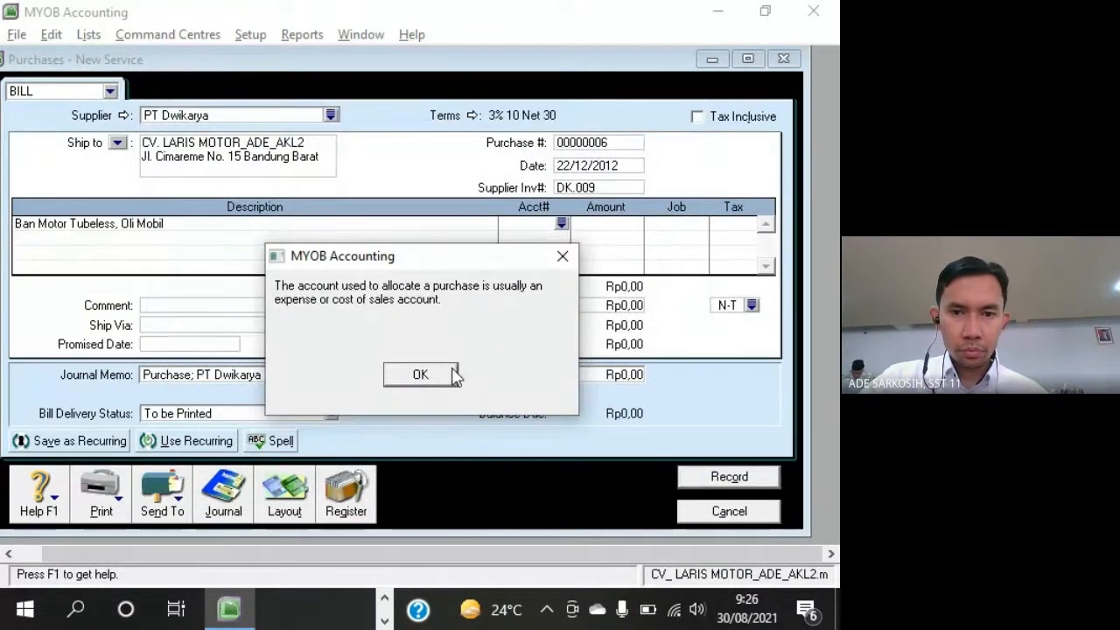
pyautogui.click(420, 374)
pyautogui.hotkey('alt', 'Tab')
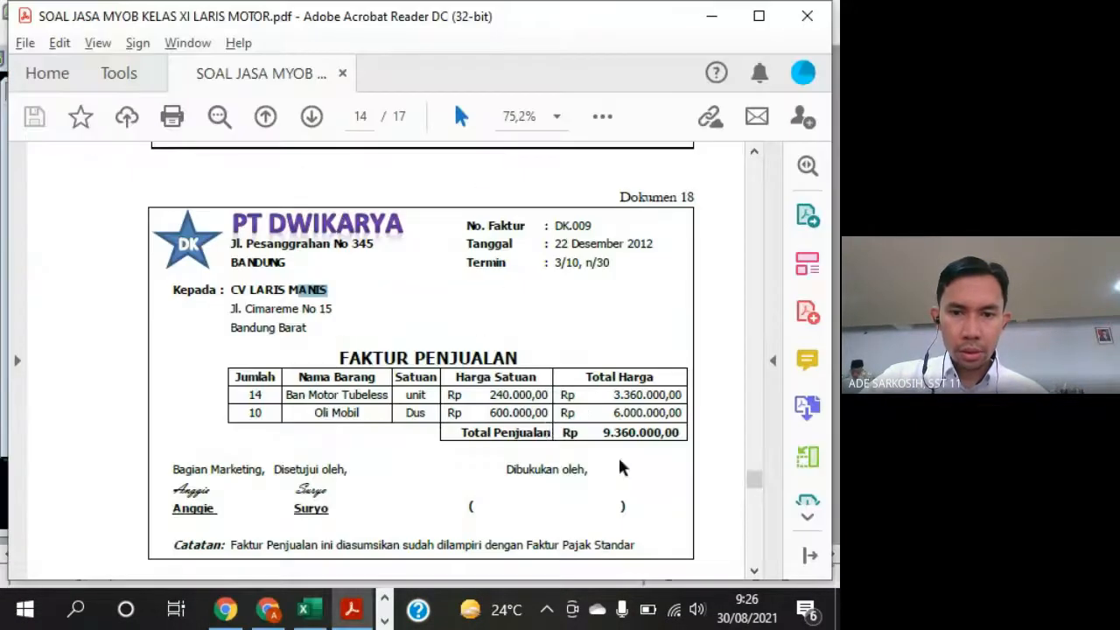
pyautogui.moveTo(601, 434); pyautogui.dragTo(678, 432)
pyautogui.hotkey('alt', 'Tab')
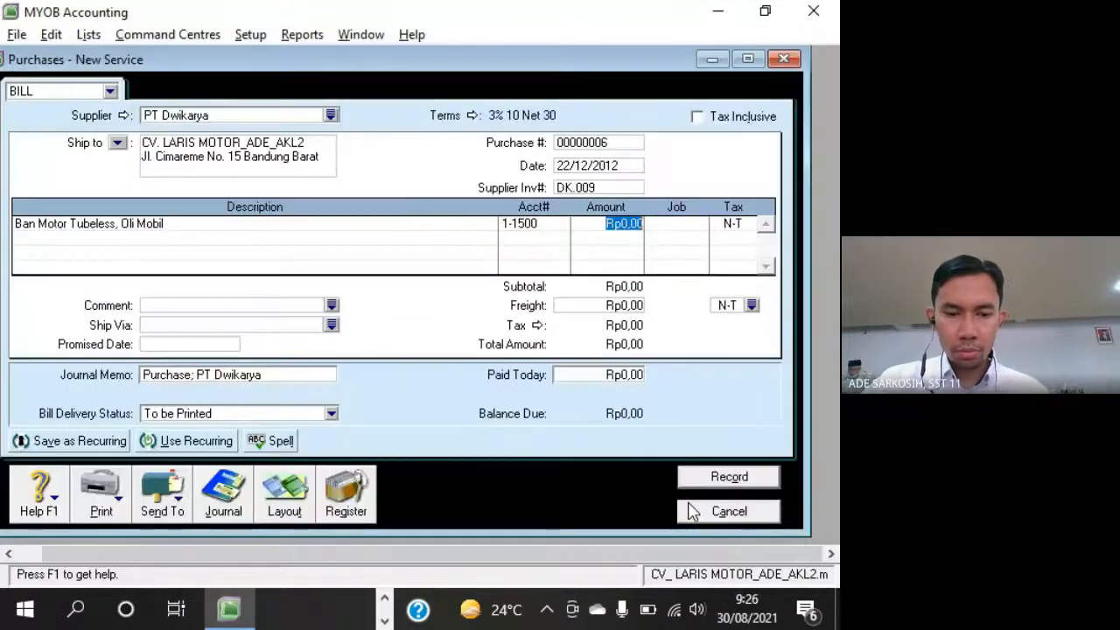
pyautogui.write('9360000')
pyautogui.press('Tab')
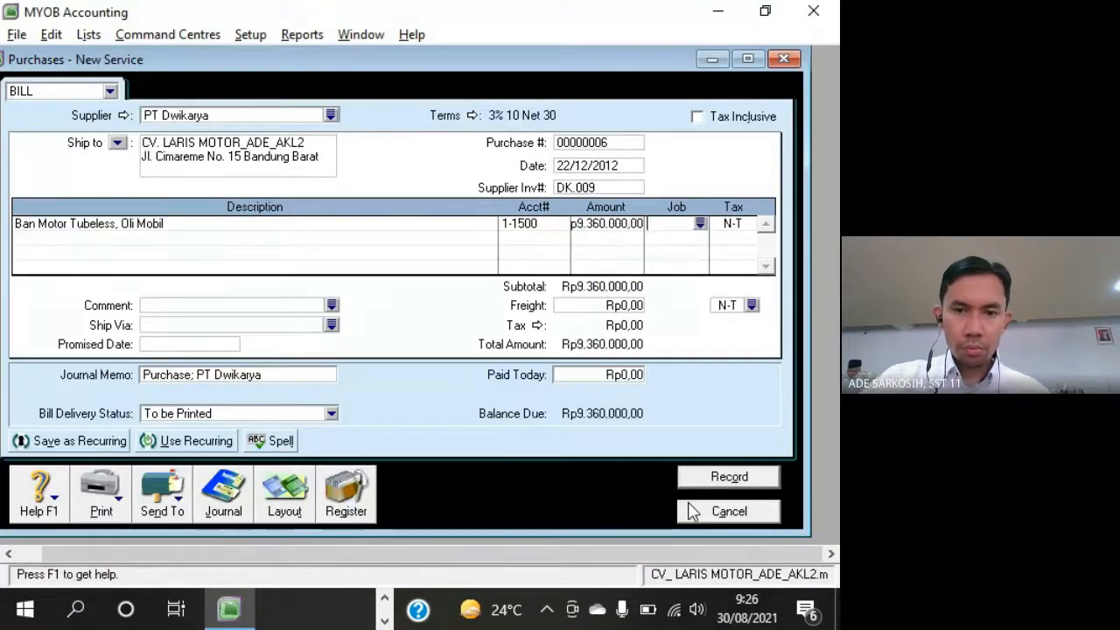
# Compare the PT Dwikarya bill's amount and details with Dokumen 18 in the PDF
pyautogui.hotkey('alt', 'Tab')
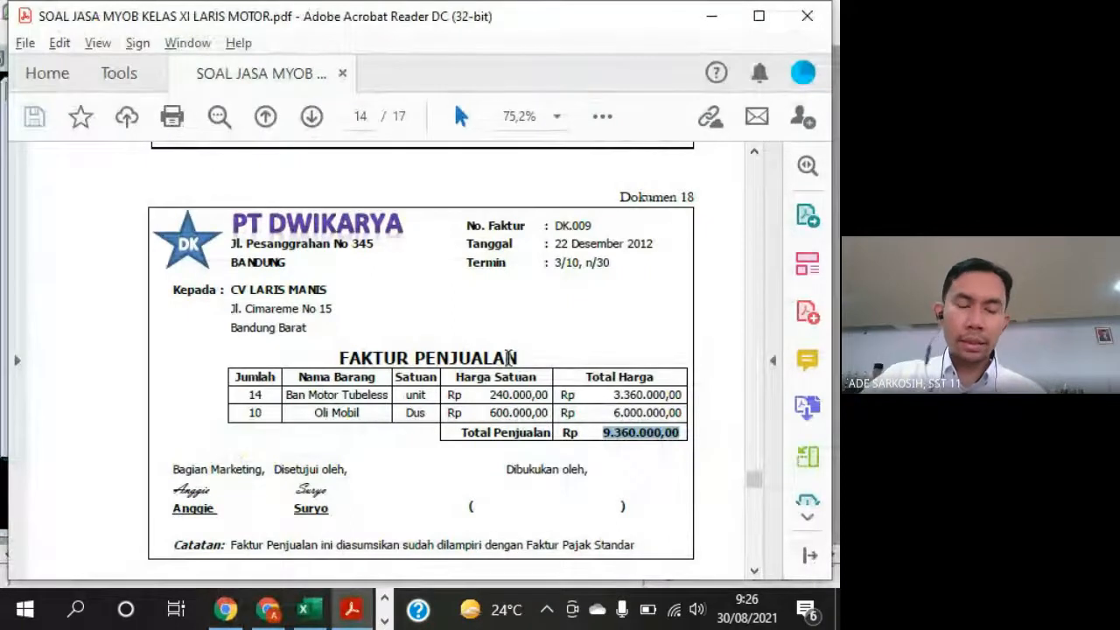
pyautogui.hotkey('alt', 'Tab')
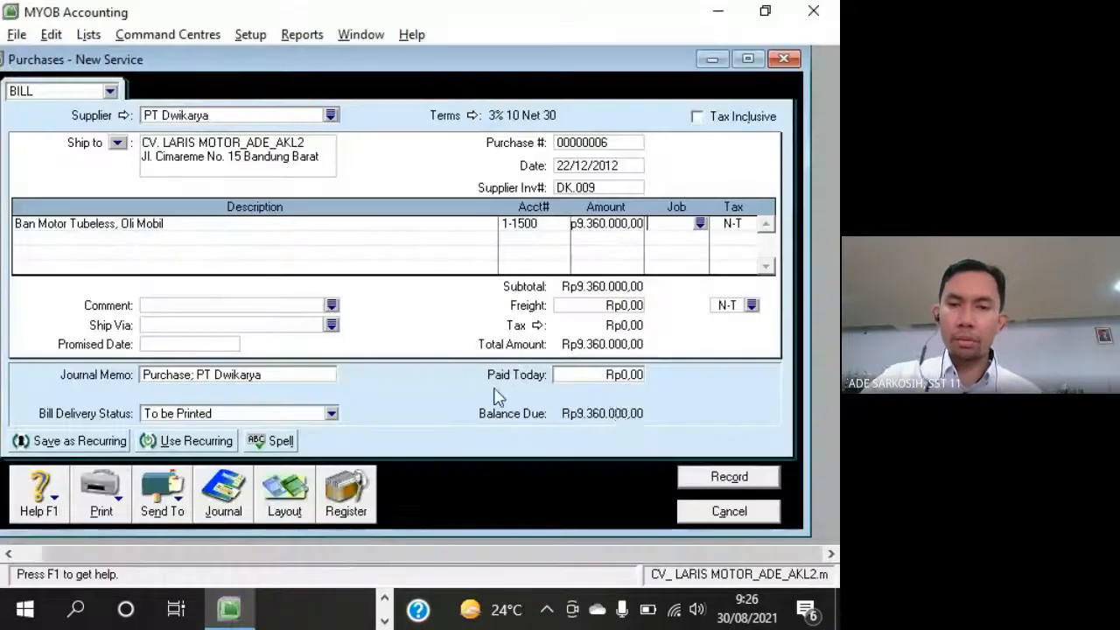
pyautogui.click(607, 229)
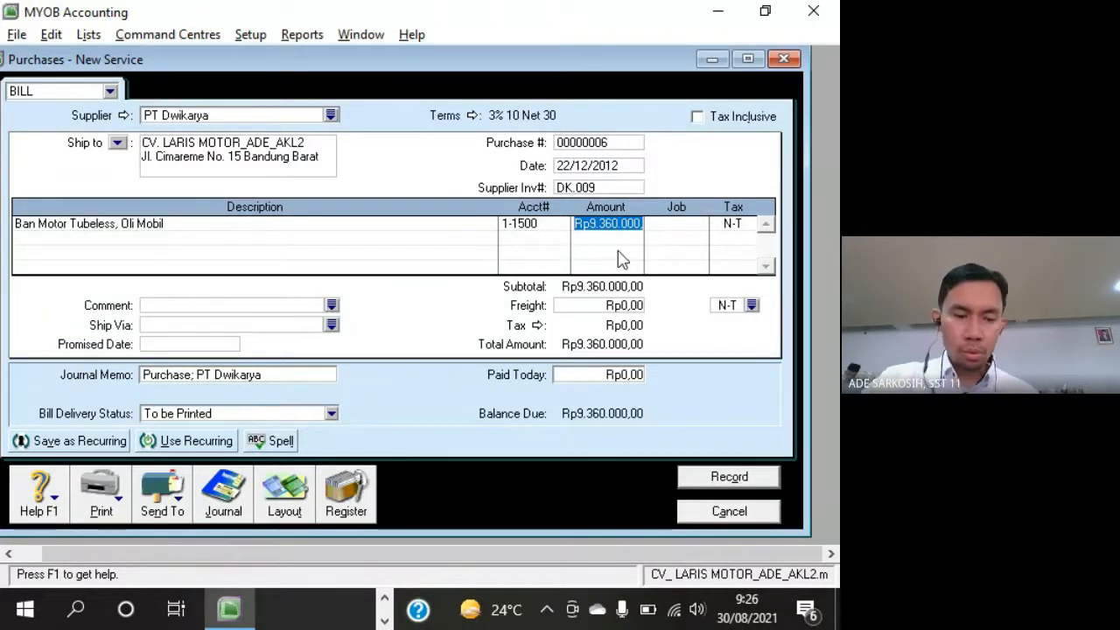
pyautogui.hotkey('alt', 'Tab')
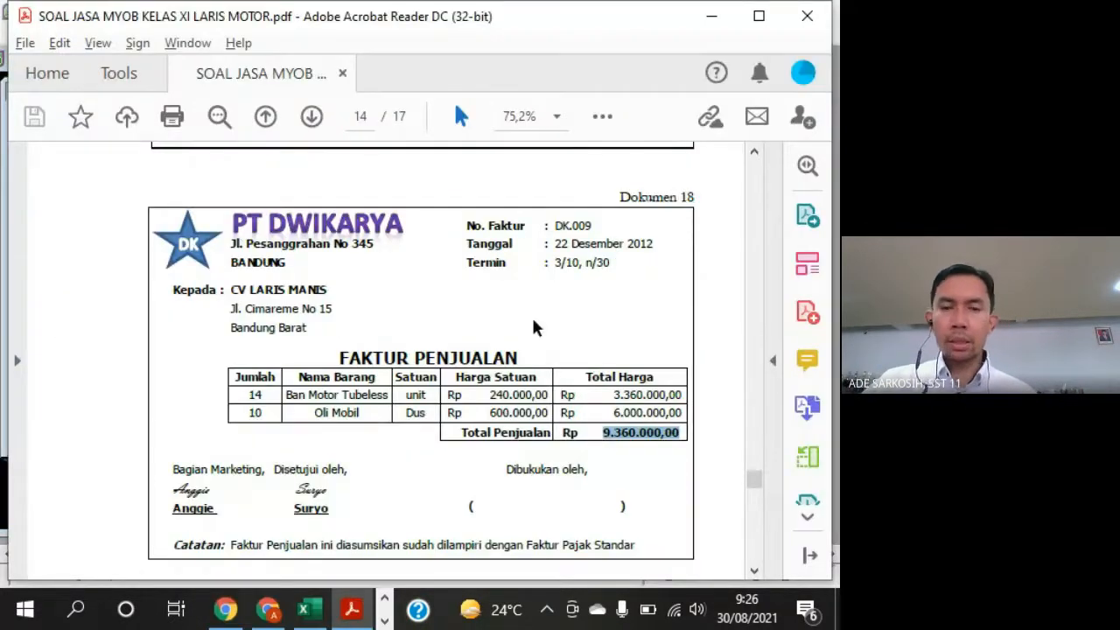
pyautogui.hotkey('alt', 'Tab')
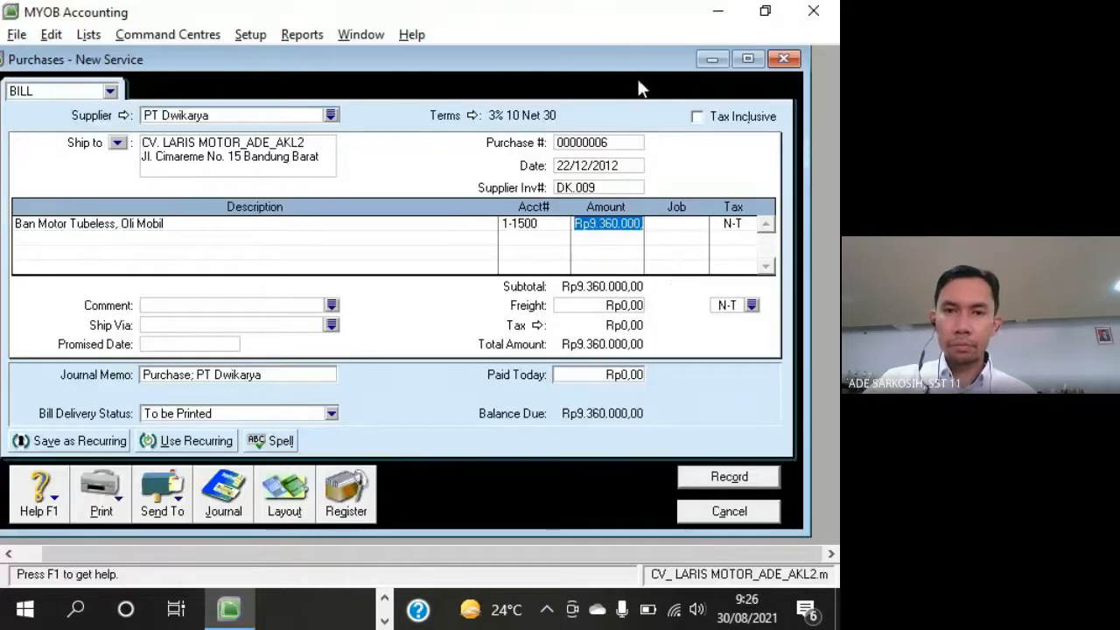
pyautogui.moveTo(625, 64); pyautogui.dragTo(637, 73)
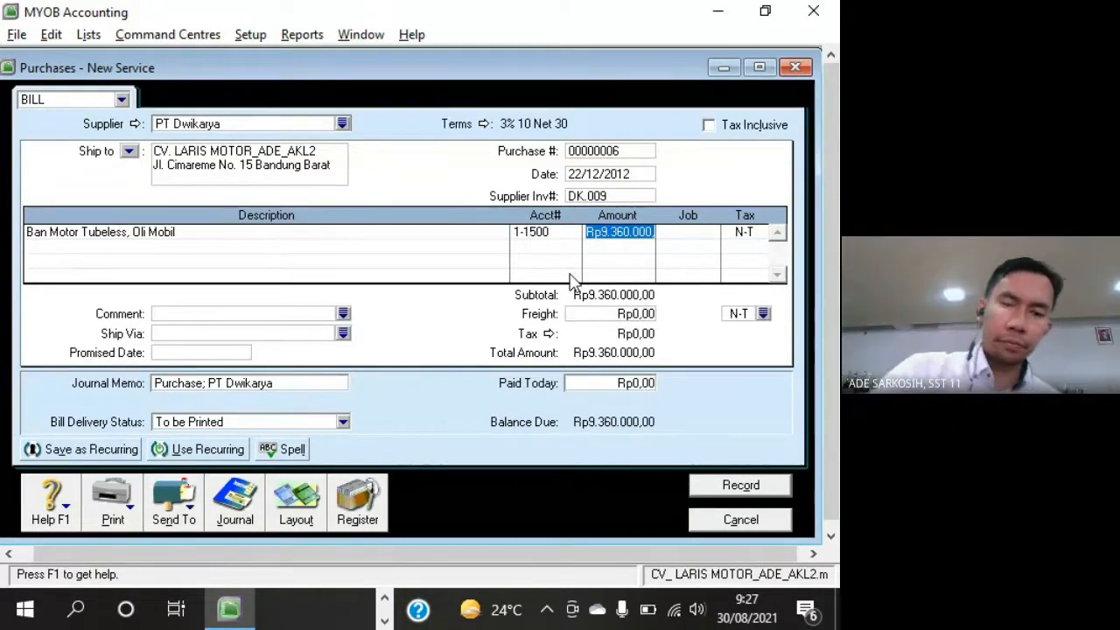
# Switch to the Excel attendance workbook and, on sheet akl2, set cell G10 to v and cell G26 to V
pyautogui.click(385, 621)
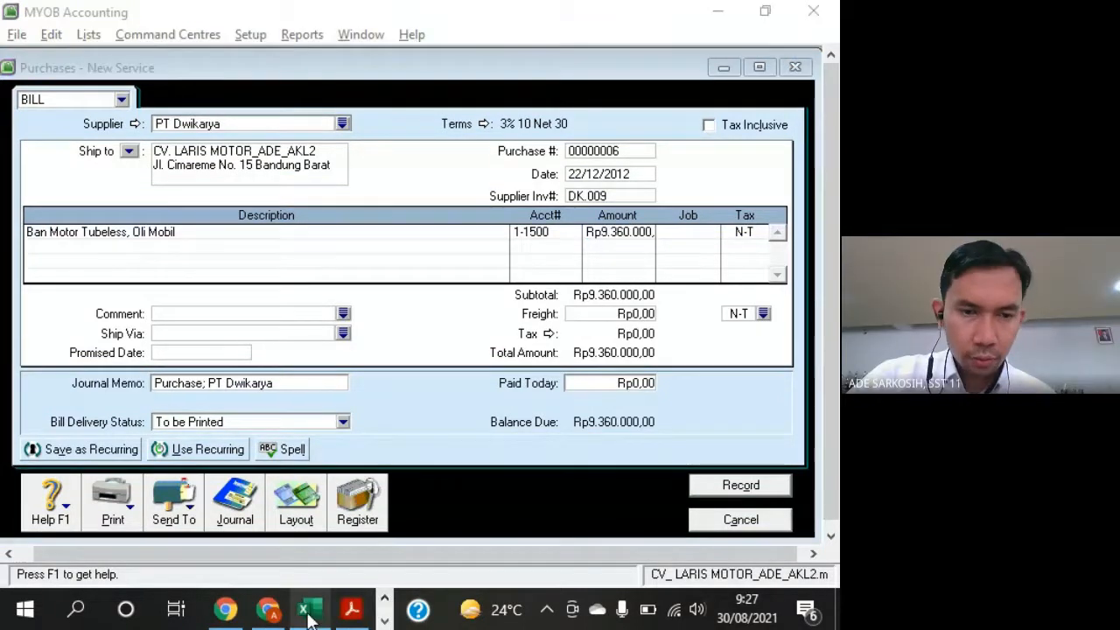
pyautogui.click(305, 610)
pyautogui.scroll(2, 429, 320)
pyautogui.scroll(-3, 429, 320)
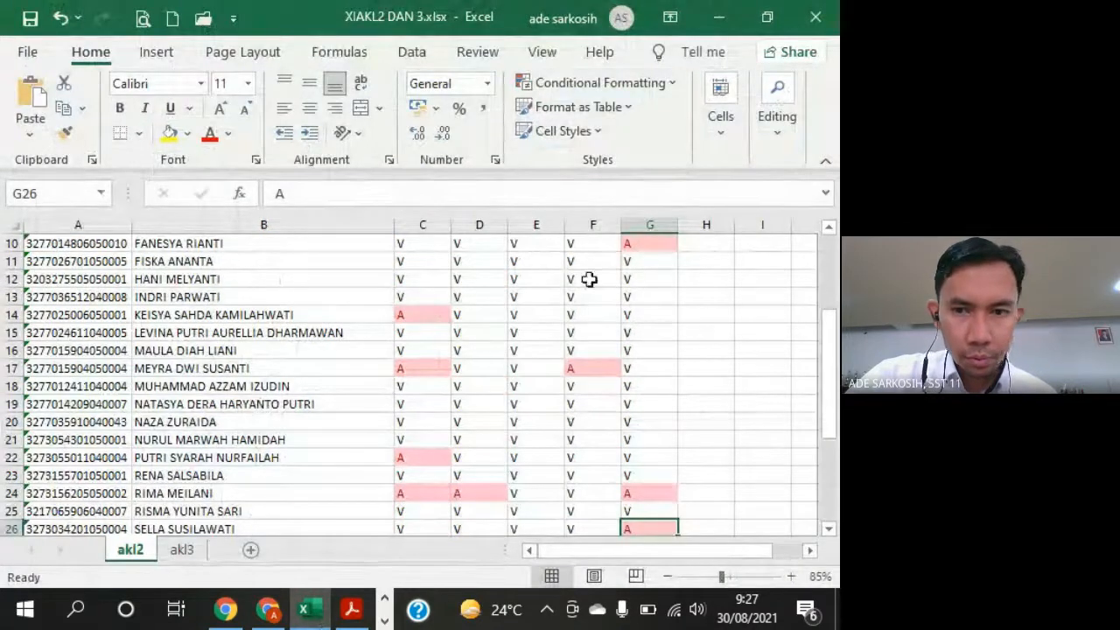
pyautogui.click(646, 264)
pyautogui.click(659, 244)
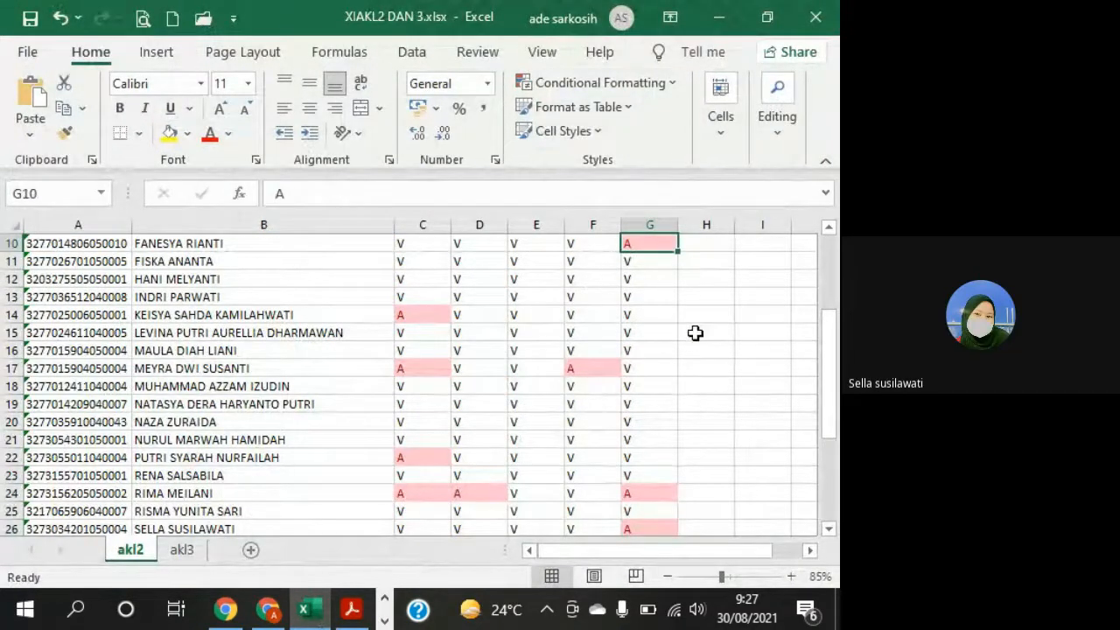
pyautogui.write('v')
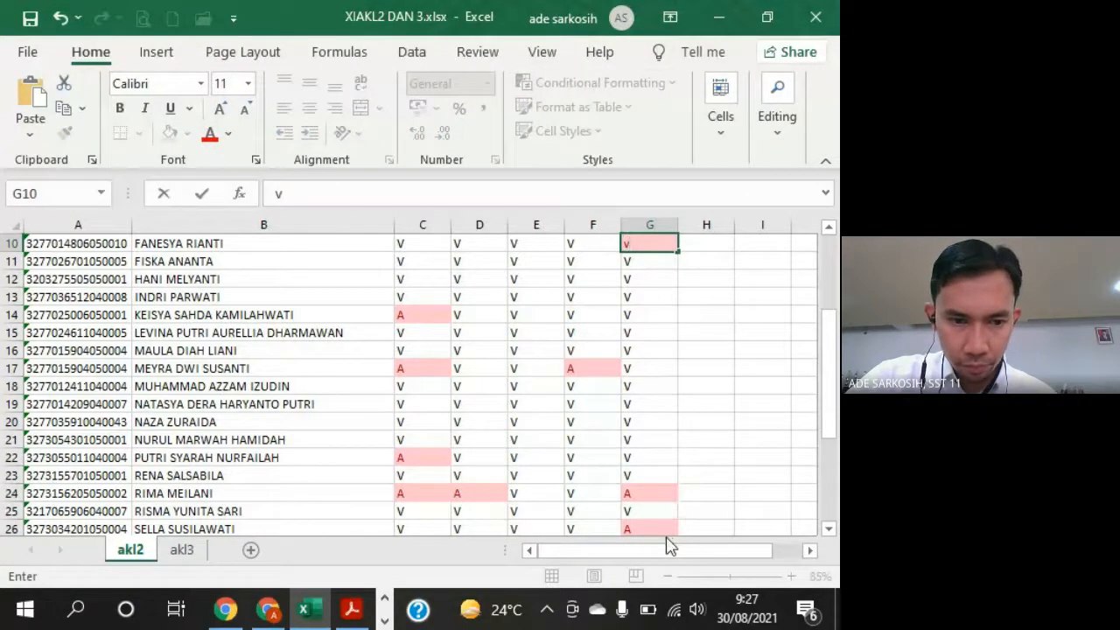
pyautogui.click(645, 525)
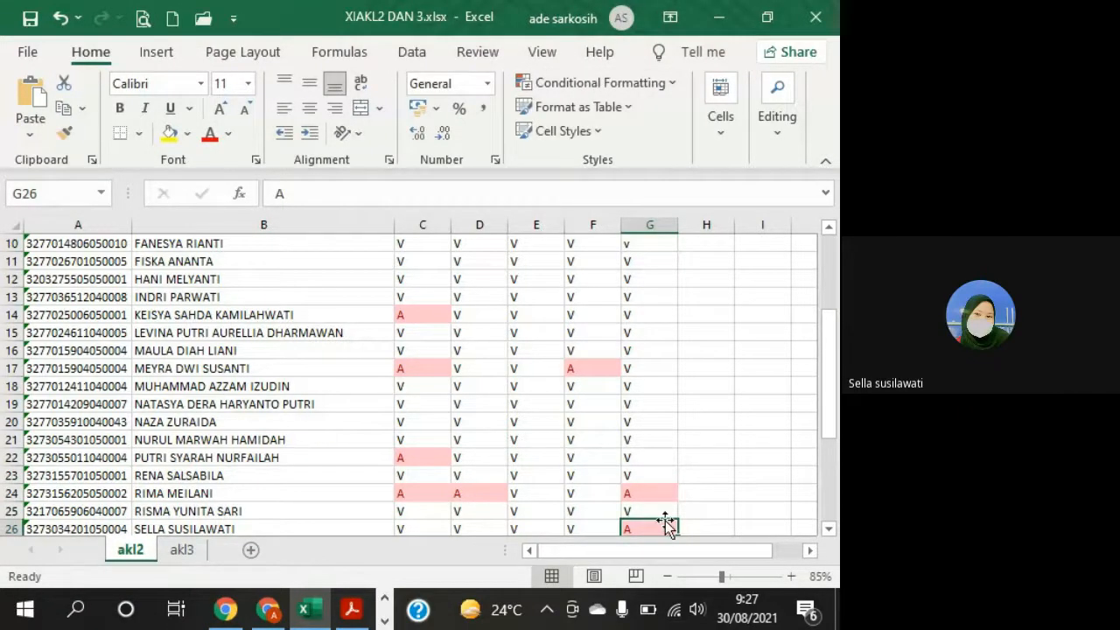
pyautogui.write('V')
pyautogui.click(649, 396)
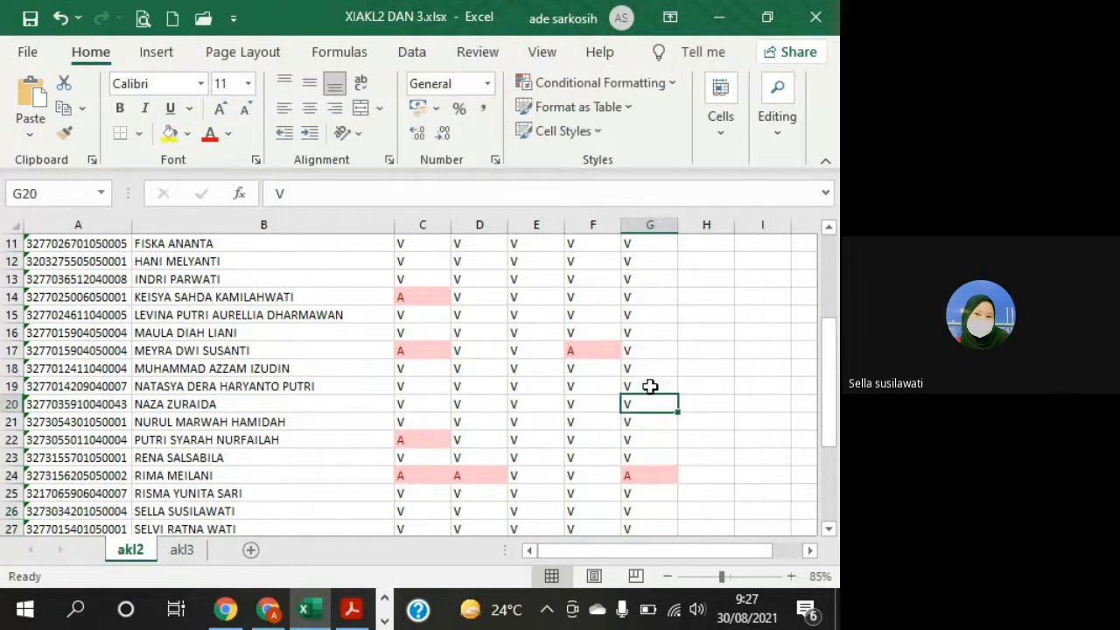
# Check the remaining attendance marks in column G of sheet akl2, then return to the MYOB purchase bill
pyautogui.scroll(1, 647, 380)
pyautogui.click(658, 278)
pyautogui.click(657, 385)
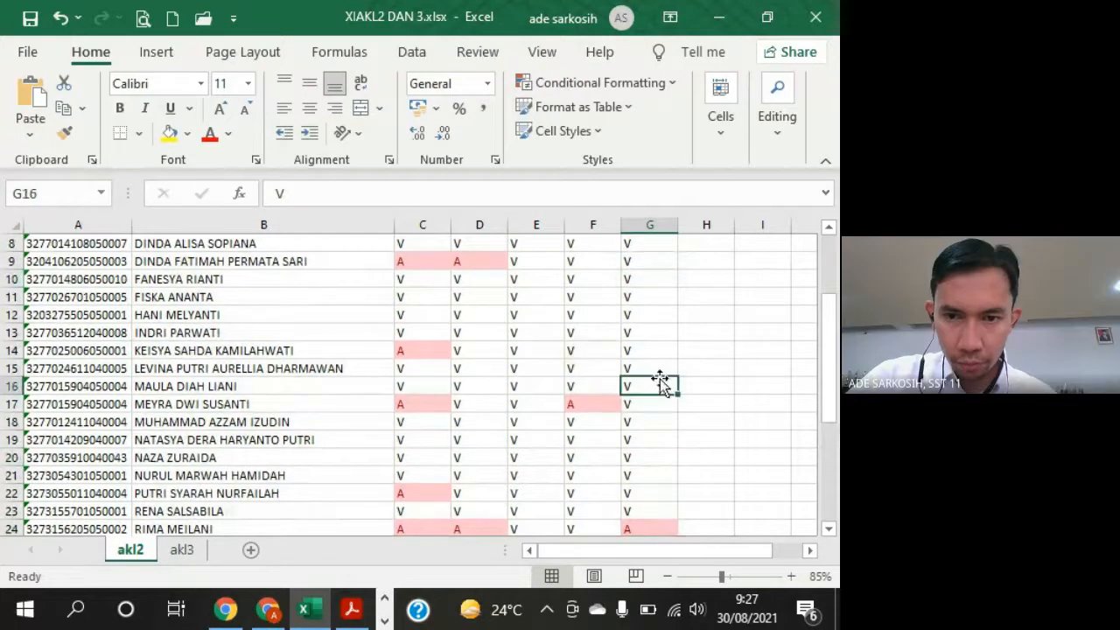
pyautogui.scroll(-3, 678, 417)
pyautogui.click(660, 371)
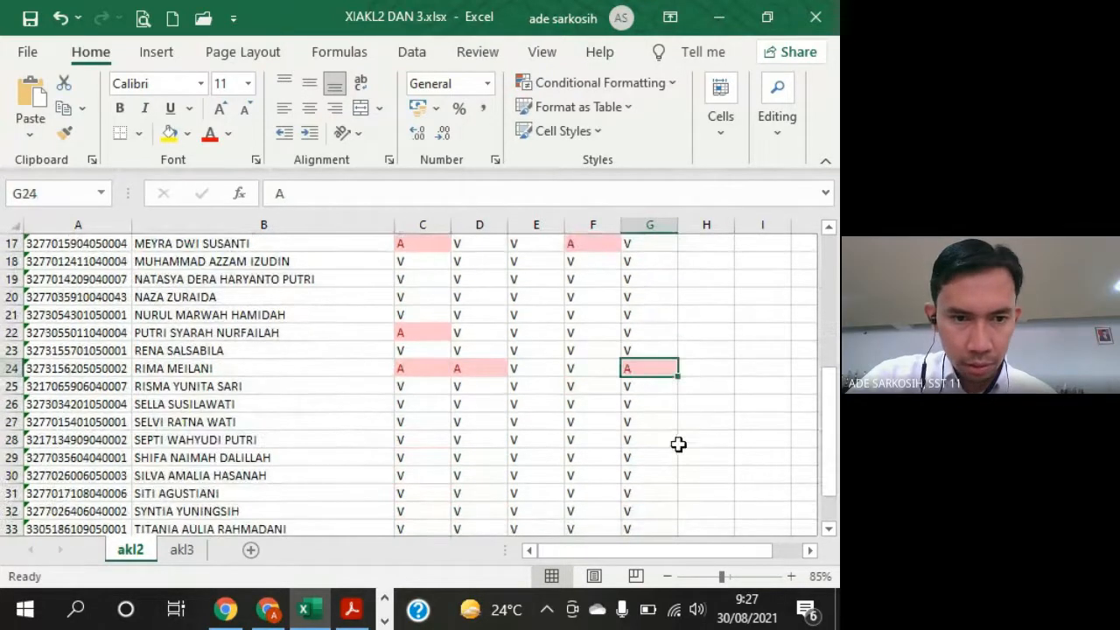
pyautogui.scroll(5, 679, 446)
pyautogui.scroll(-7, 679, 450)
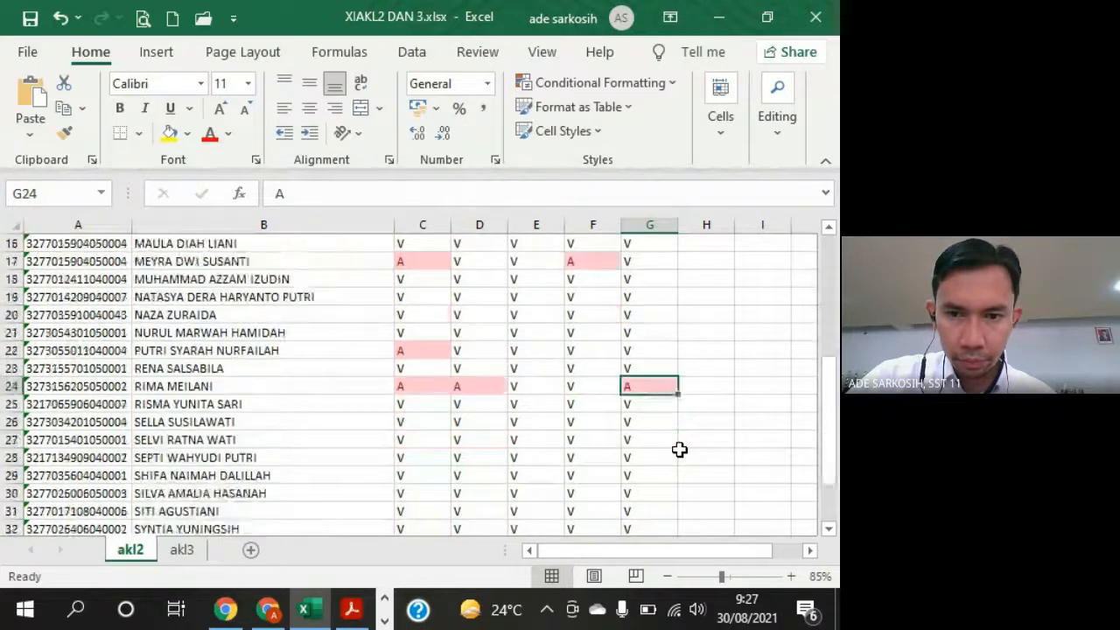
pyautogui.click(721, 17)
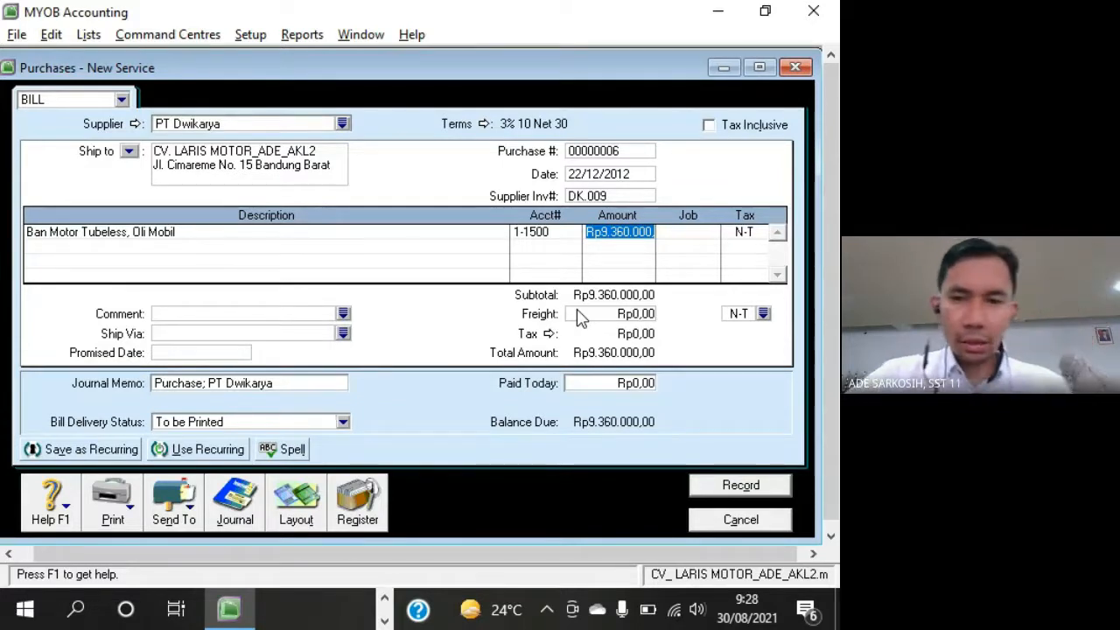
# Record the PT Dwikarya purchase bill, dismissing the spelling check of its description
pyautogui.click(773, 490)
pyautogui.click(595, 458)
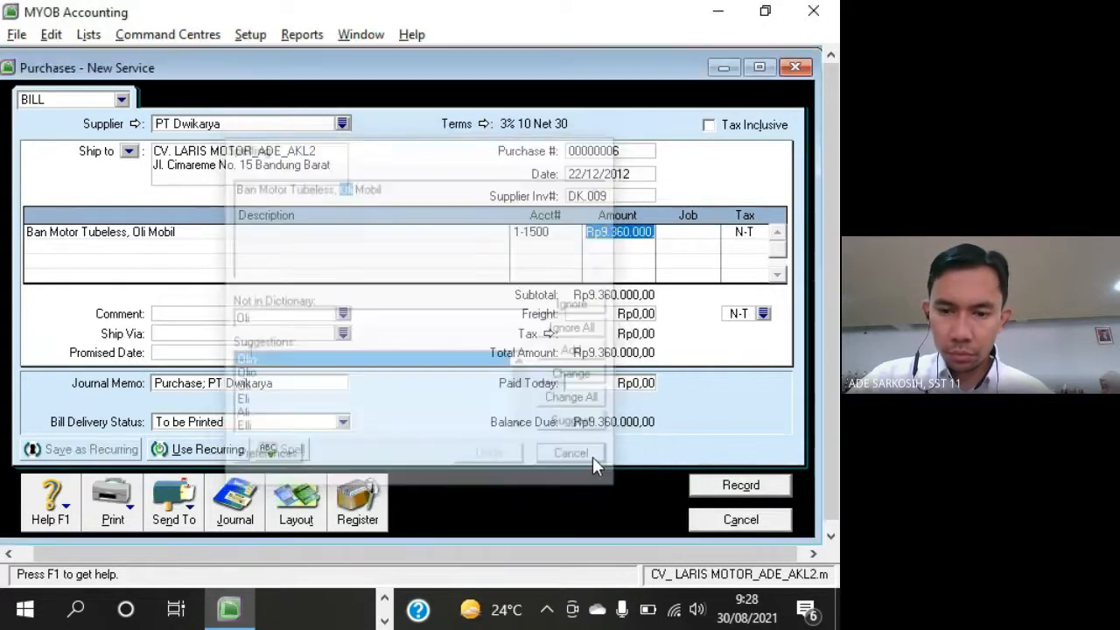
pyautogui.click(384, 620)
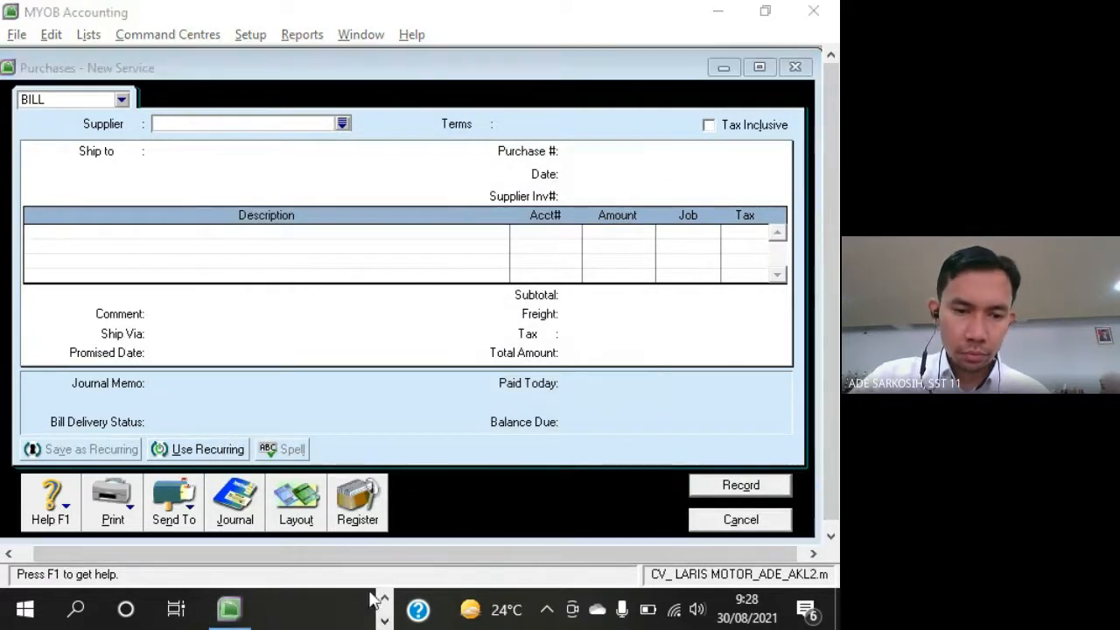
pyautogui.click(467, 457)
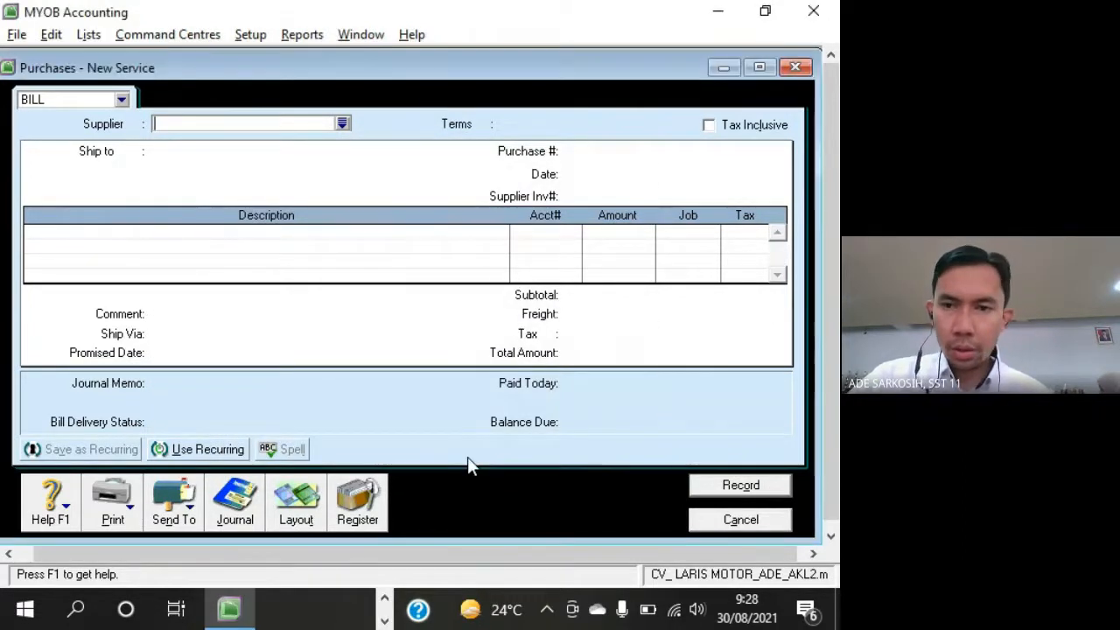
# Switch to the PDF in Acrobat Reader and examine Dokumen 19's petty cash voucher, including its date, description, amount and expense account
pyautogui.hotkey('alt', 'Tab')
pyautogui.hotkey('alt', 'Tab')
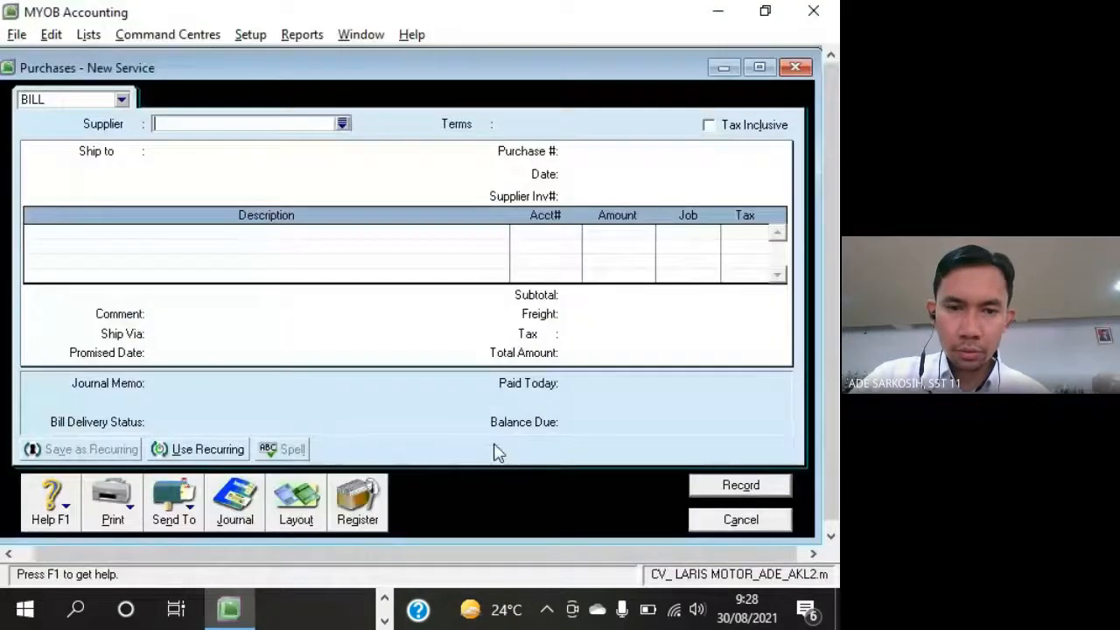
pyautogui.hotkey('alt', 'Tab')
pyautogui.press('Tab')
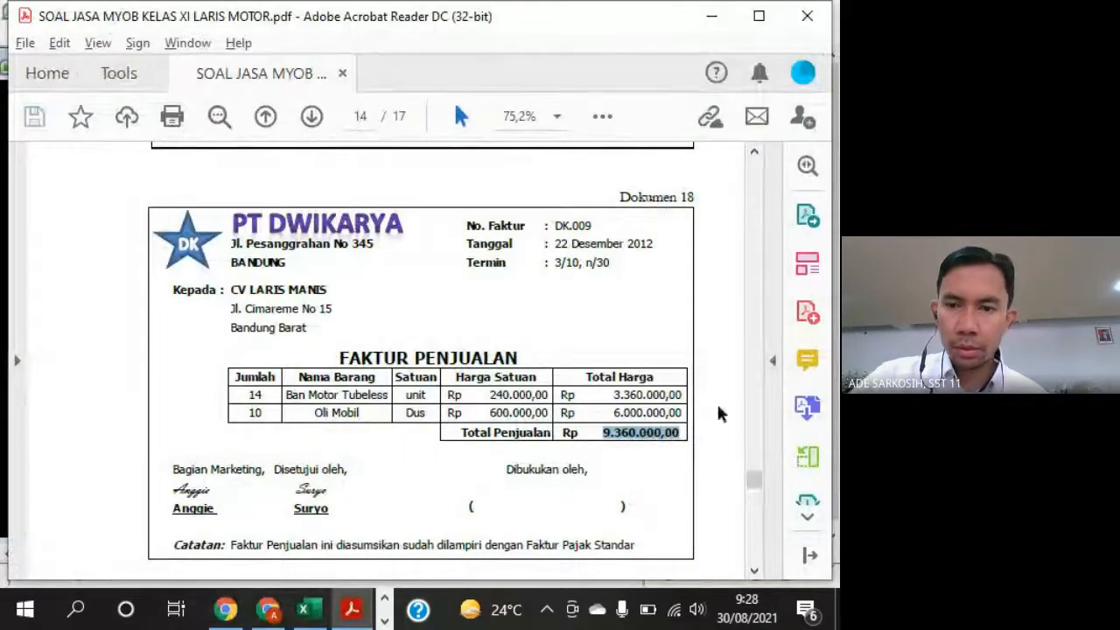
pyautogui.scroll(-9, 717, 414)
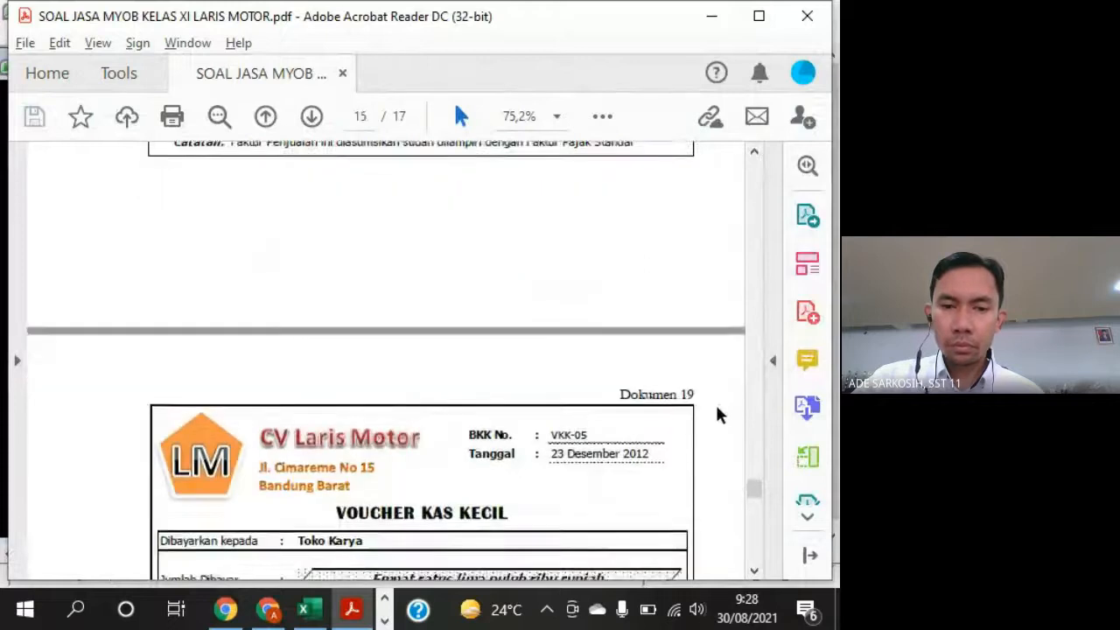
pyautogui.scroll(-5, 718, 415)
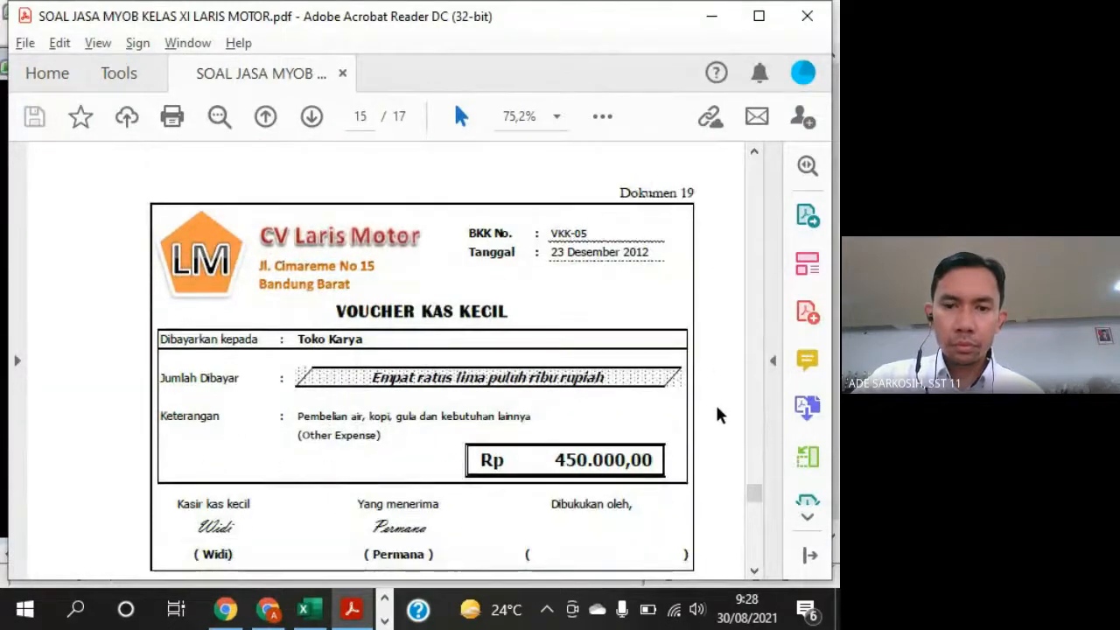
pyautogui.click(754, 571)
pyautogui.click(754, 570)
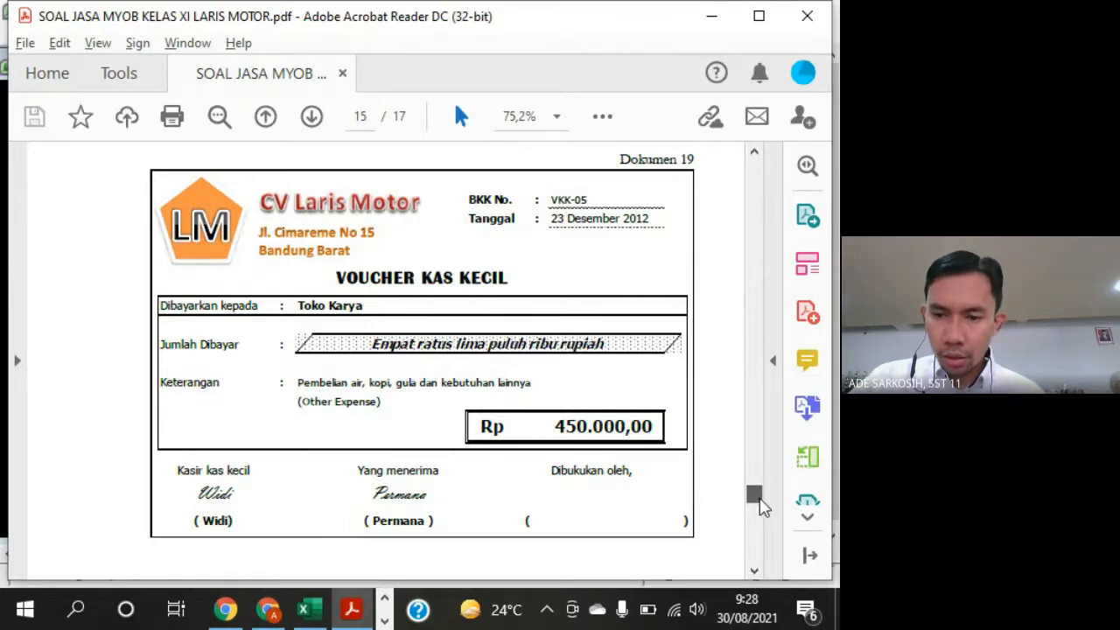
pyautogui.moveTo(761, 507)
pyautogui.mouseDown()
pyautogui.moveTo(763, 557)
pyautogui.moveTo(766, 492)
pyautogui.mouseUp()
pyautogui.scroll(3, 599, 328)
pyautogui.scroll(3, 595, 319)
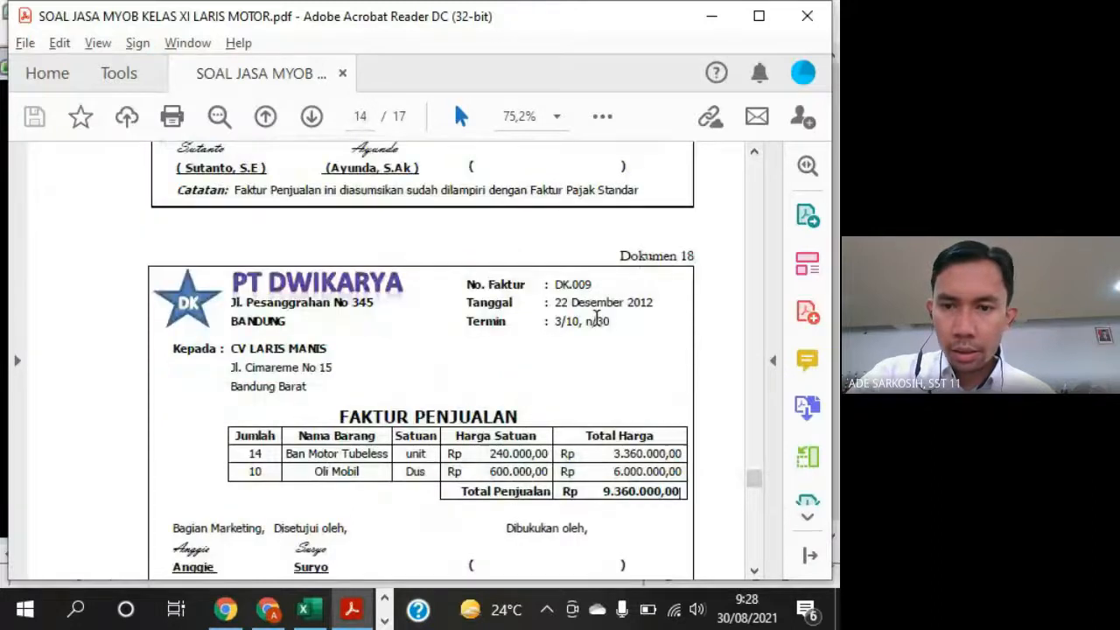
pyautogui.scroll(-10, 596, 319)
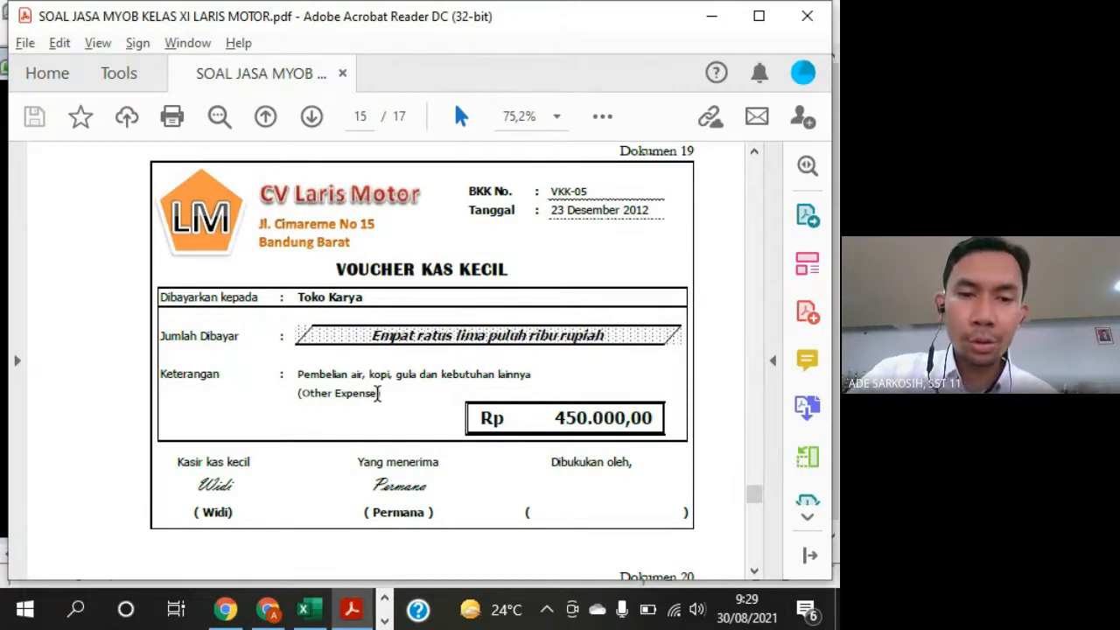
pyautogui.moveTo(379, 394); pyautogui.dragTo(314, 391)
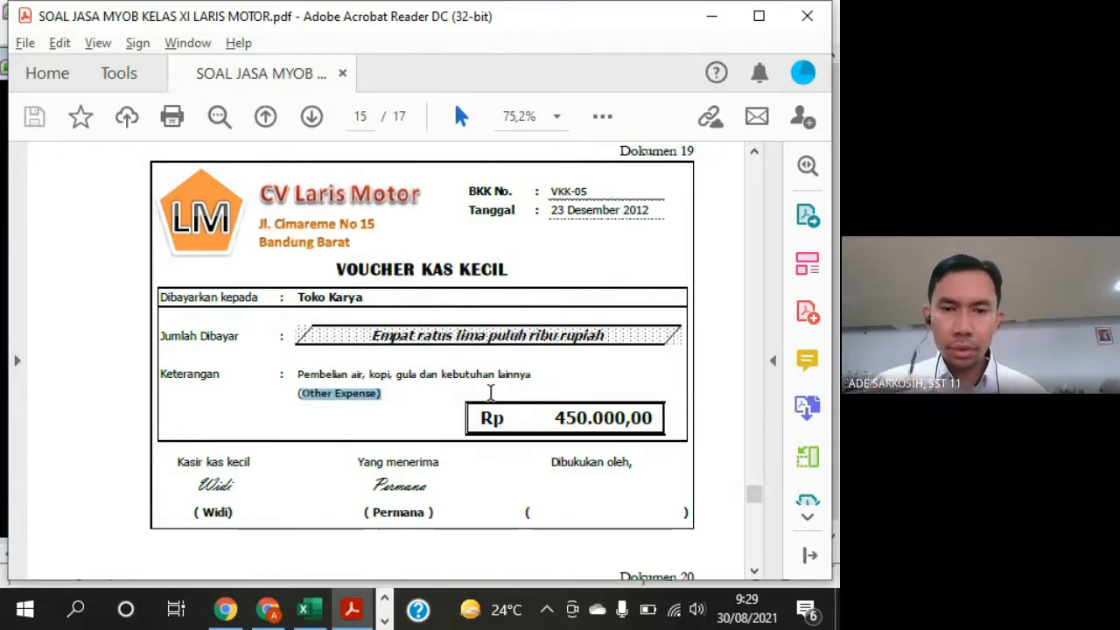
# Return to MYOB, close the purchase form and start a general journal entry numbered VKK-05
pyautogui.hotkey('alt', 'Tab')
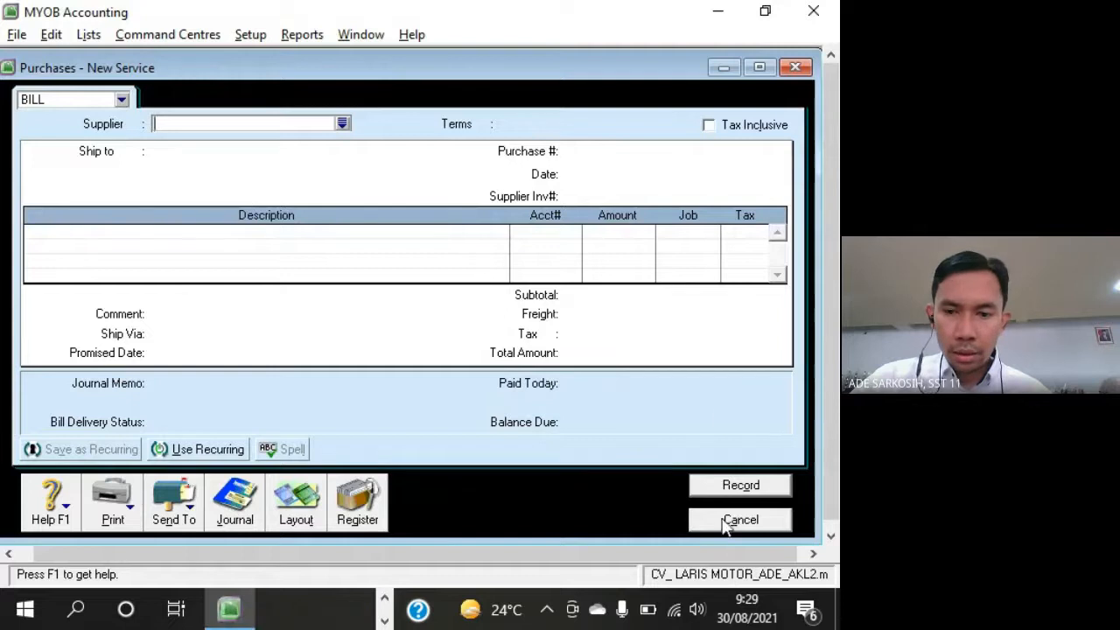
pyautogui.click(735, 519)
pyautogui.click(142, 192)
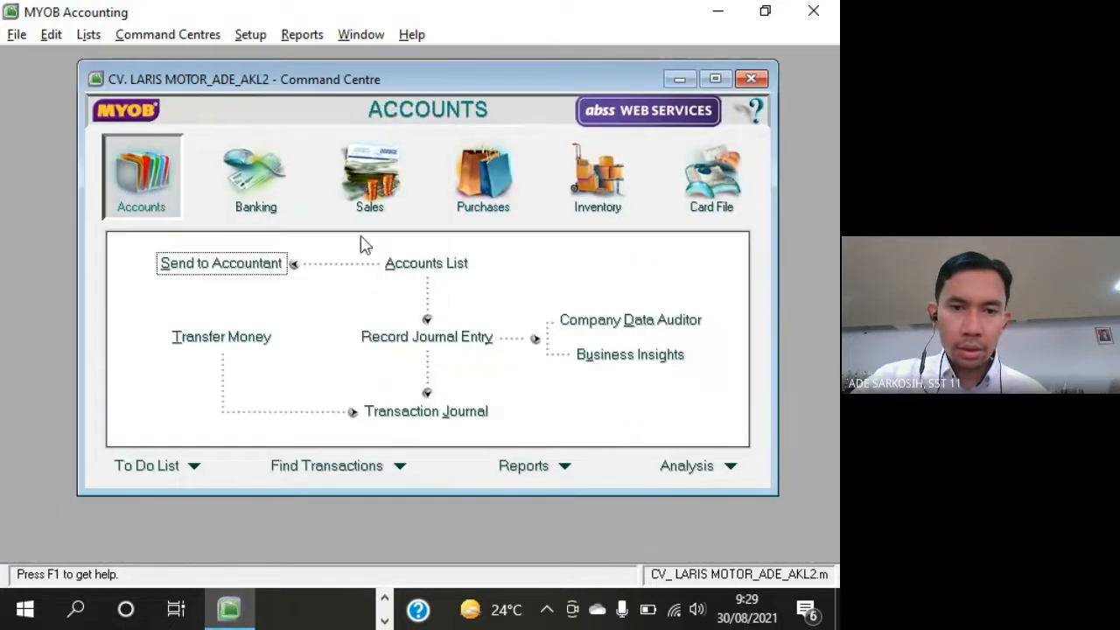
pyautogui.click(466, 345)
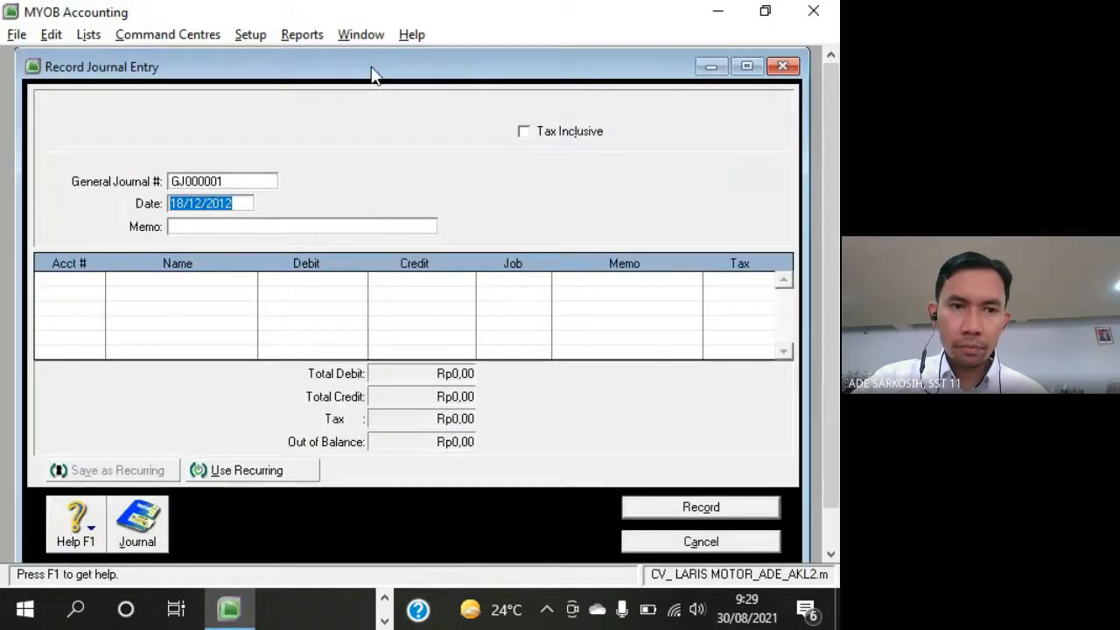
pyautogui.click(238, 179)
pyautogui.hotkey('alt', 'Tab')
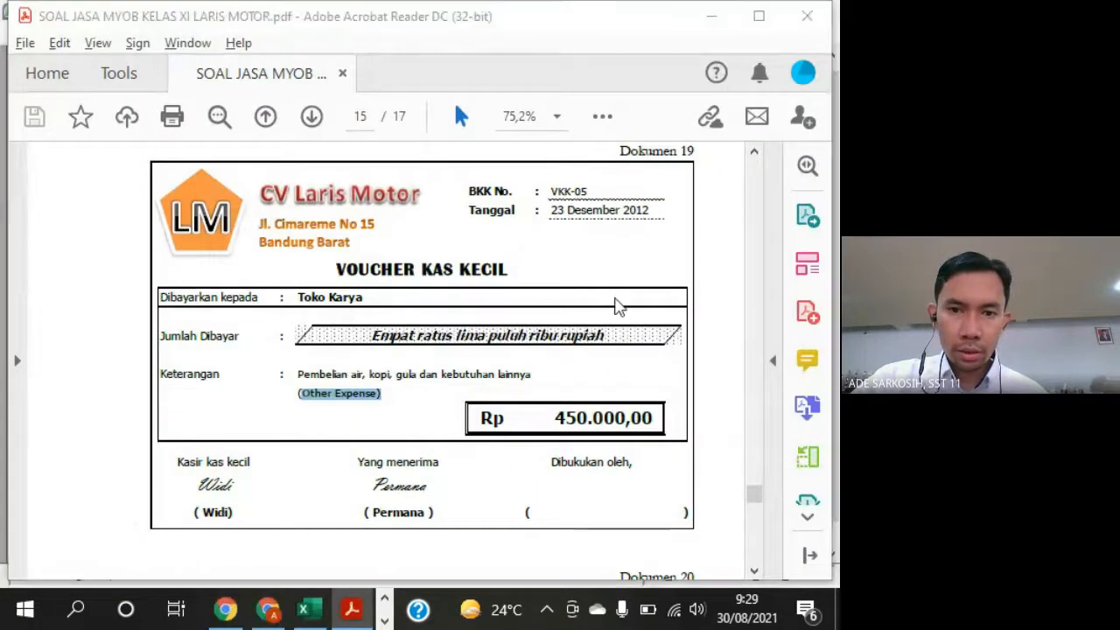
pyautogui.hotkey('alt', 'Tab')
pyautogui.write('VKK-05')
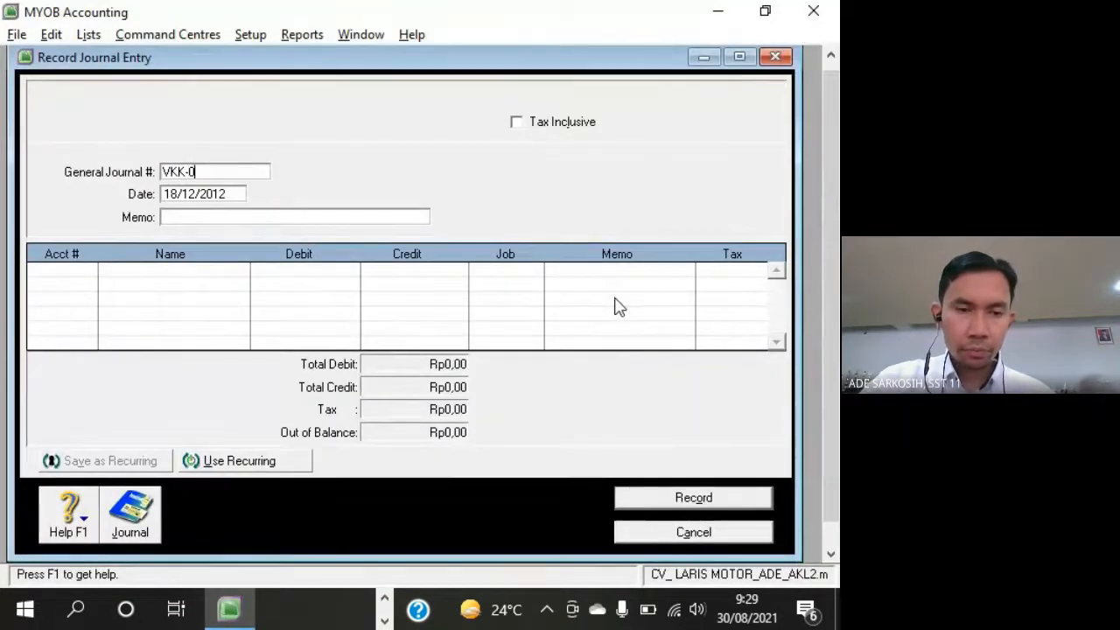
pyautogui.press('Tab')
# Date the journal entry 23/12/2012 and copy Dokumen 19's description "Pembelian air, kopi, gula dan kebutuhan lainnya" into its memo
pyautogui.hotkey('alt', 'Tab')
pyautogui.hotkey('alt', 'Tab')
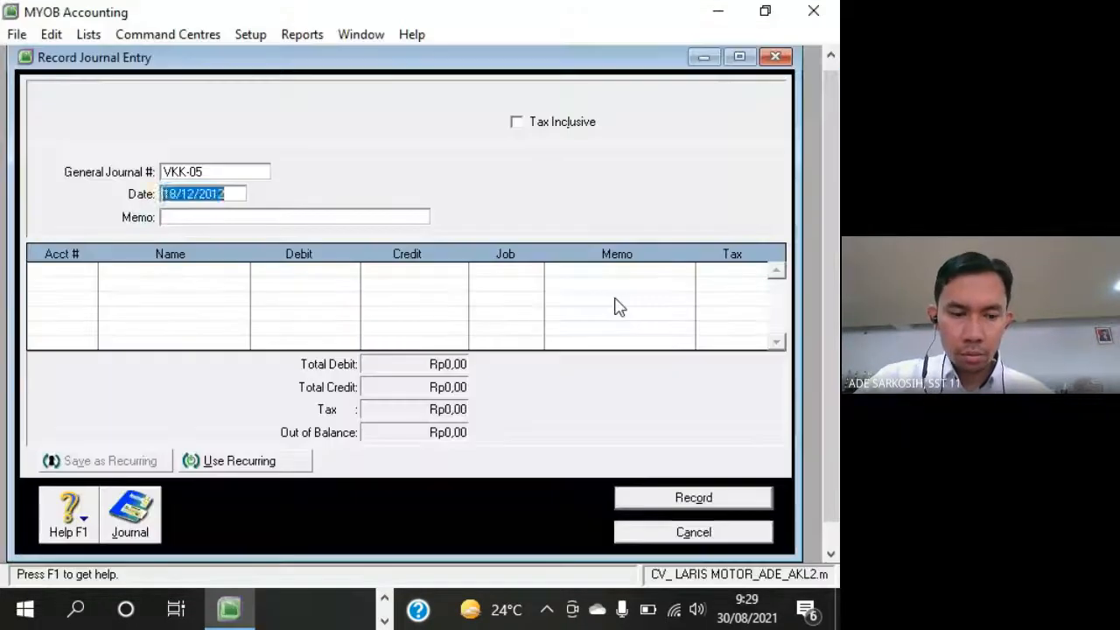
pyautogui.write('23/12/2012')
pyautogui.hotkey('alt', 'Tab')
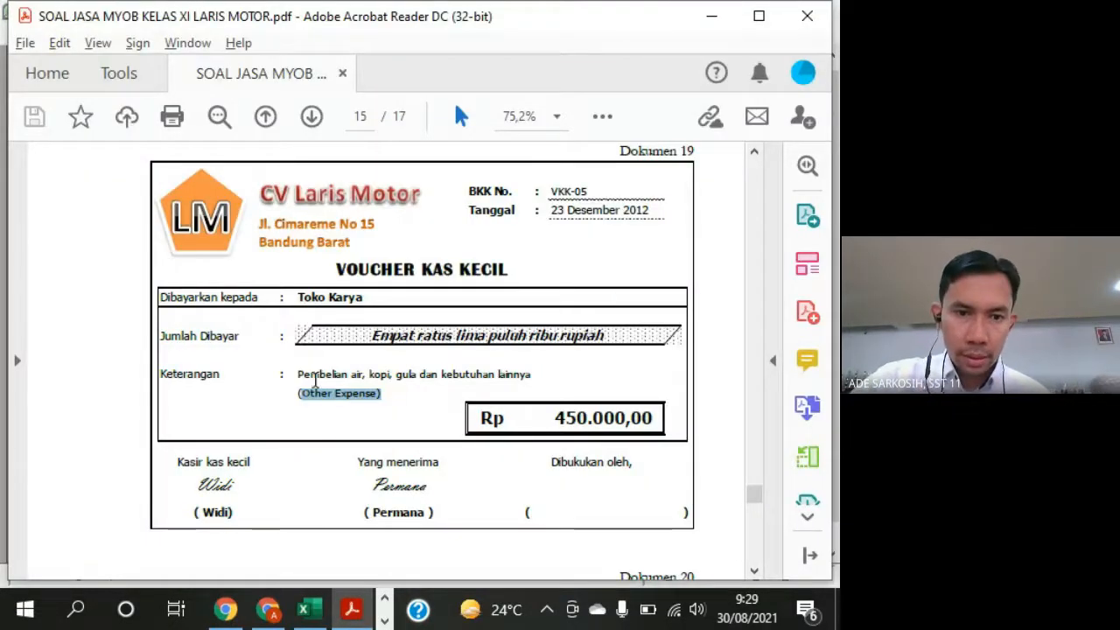
pyautogui.moveTo(299, 376); pyautogui.dragTo(531, 375)
pyautogui.hotkey('ctrl', 'c')
pyautogui.hotkey('alt', 'Tab')
pyautogui.hotkey('ctrl', 'v')
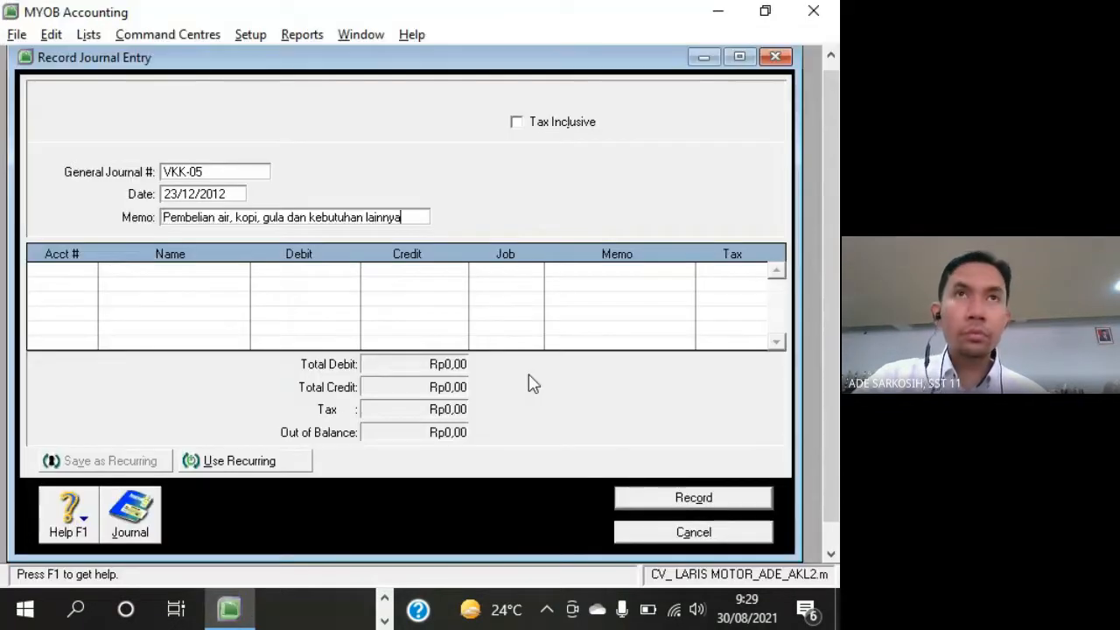
pyautogui.press('Tab')
# Check the expense account named on Dokumen 19 and assign the first journal line to 9-1400 Other Expense
pyautogui.hotkey('alt', 'Tab')
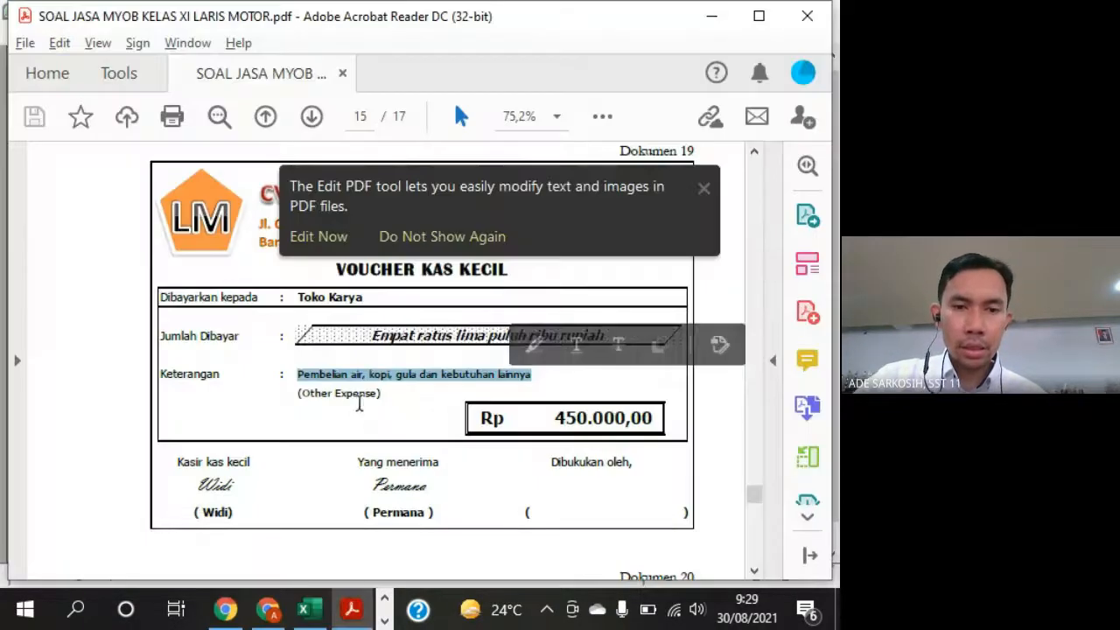
pyautogui.click(365, 398)
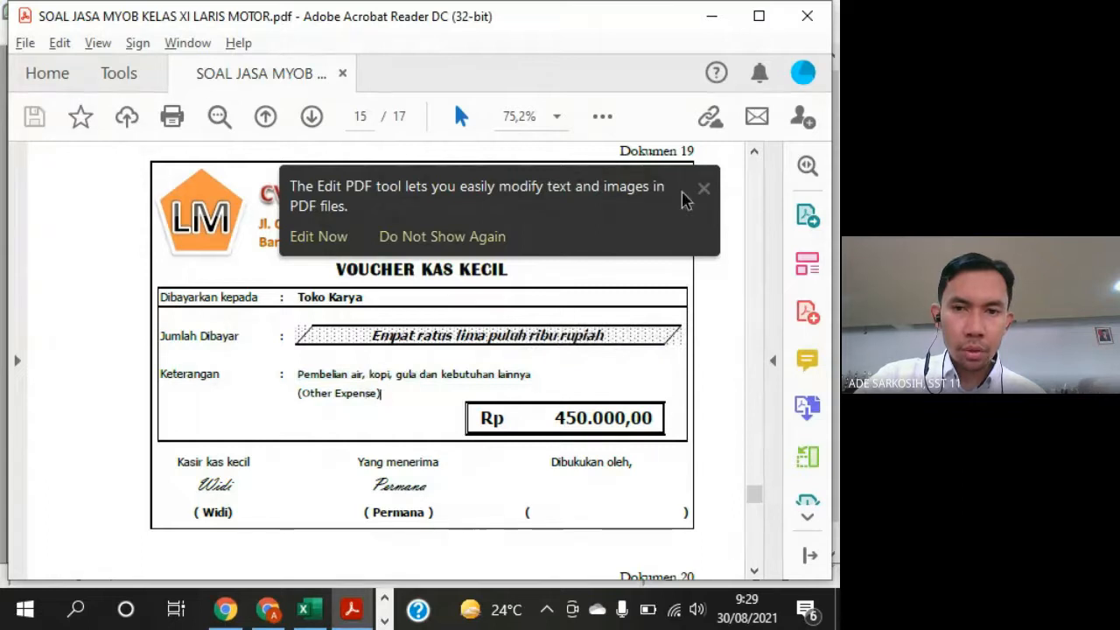
pyautogui.click(705, 190)
pyautogui.hotkey('alt', 'Tab')
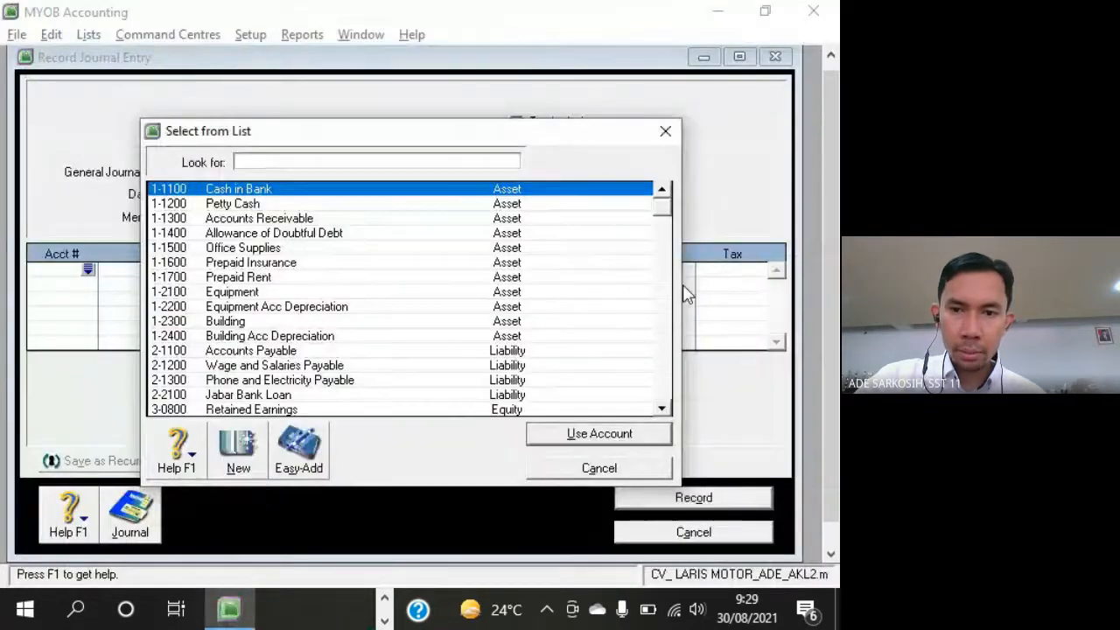
pyautogui.moveTo(670, 219); pyautogui.dragTo(680, 412)
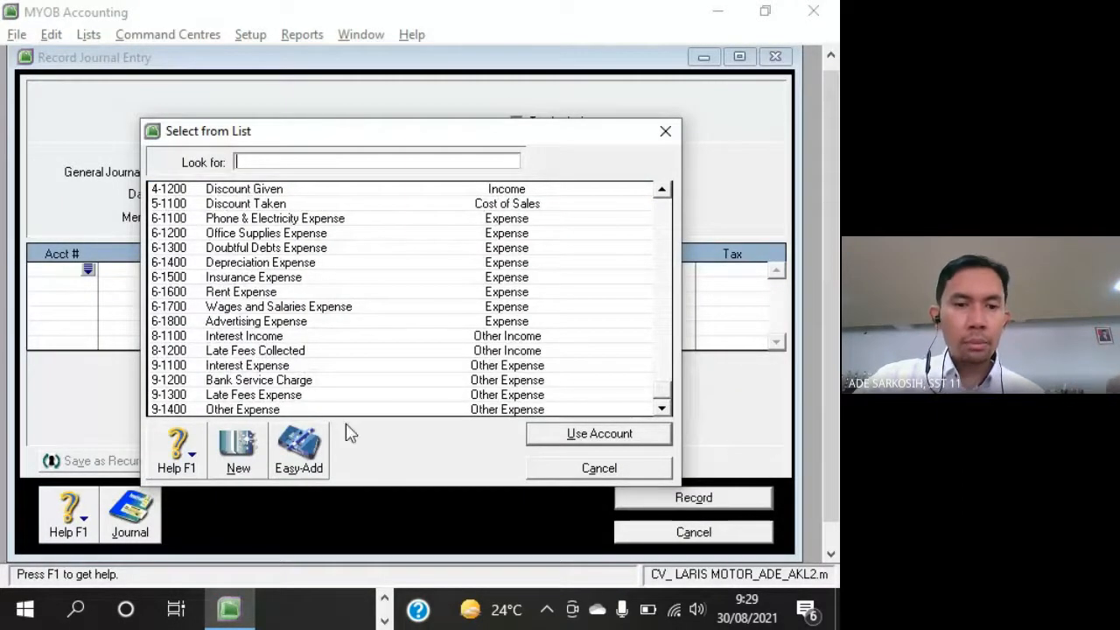
pyautogui.doubleClick(263, 409)
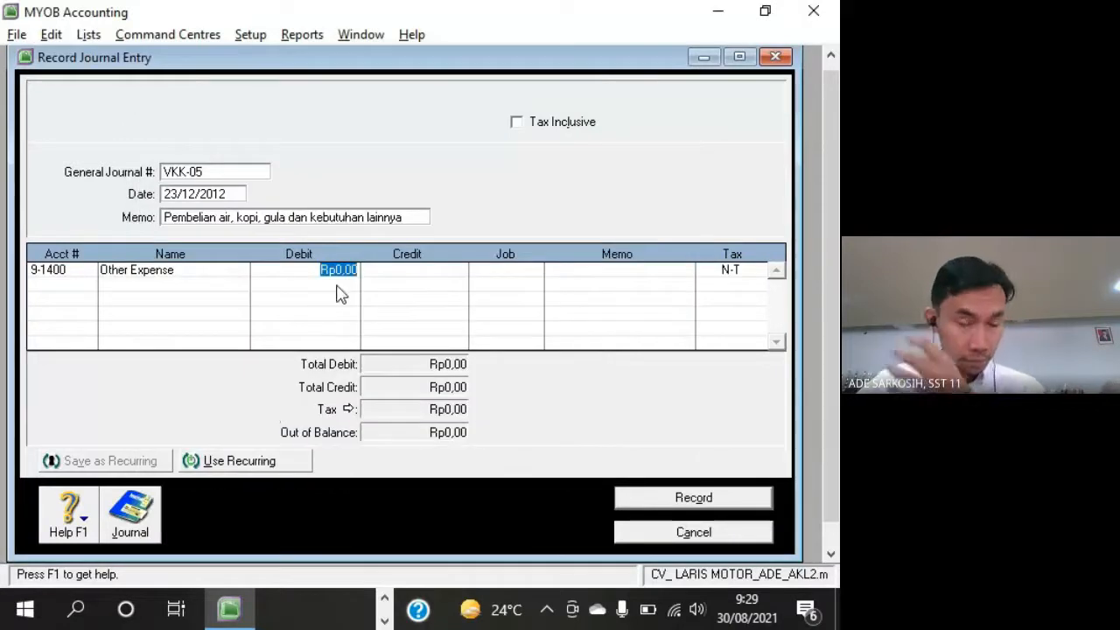
# Set the debit of the Other Expense line to the Dokumen 19 amount of 450000
pyautogui.hotkey('alt', 'Tab')
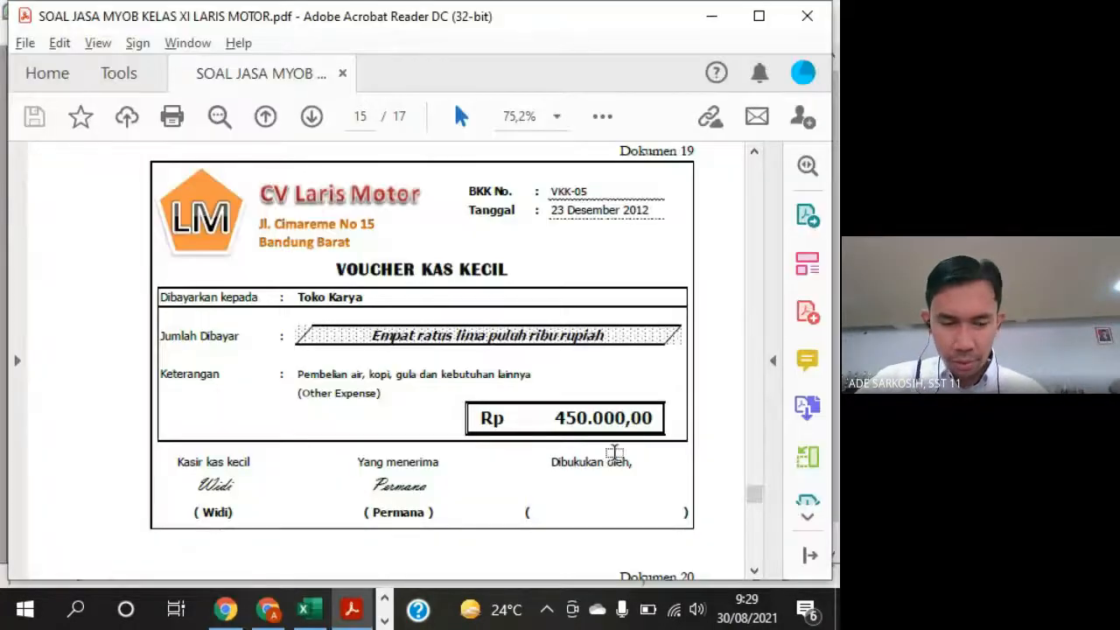
pyautogui.hotkey('alt', 'Tab')
pyautogui.write('450.')
pyautogui.write('0')
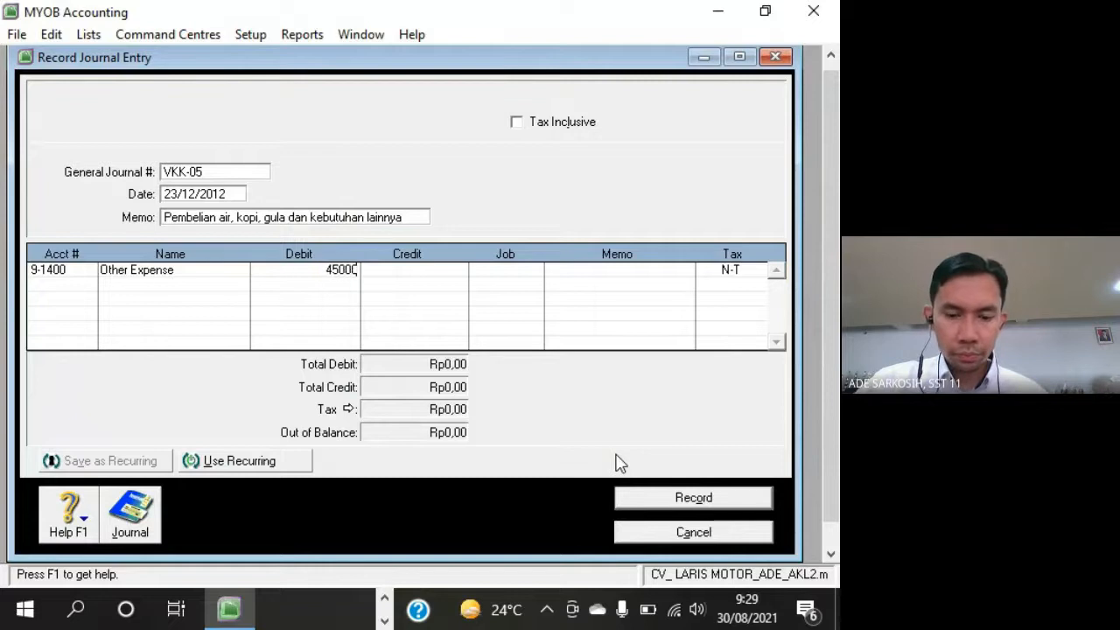
pyautogui.write('00')
pyautogui.press('Return')
# Add a second journal line crediting account 1-1200 Petty Cash with 450000
pyautogui.press('Tab')
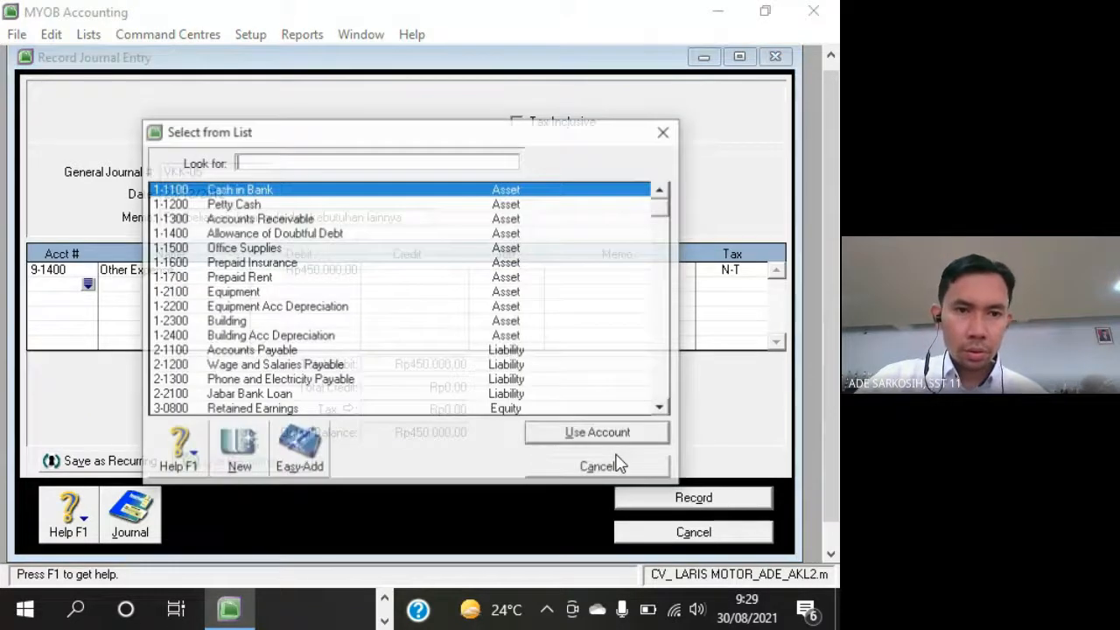
pyautogui.doubleClick(303, 206)
pyautogui.press('Tab')
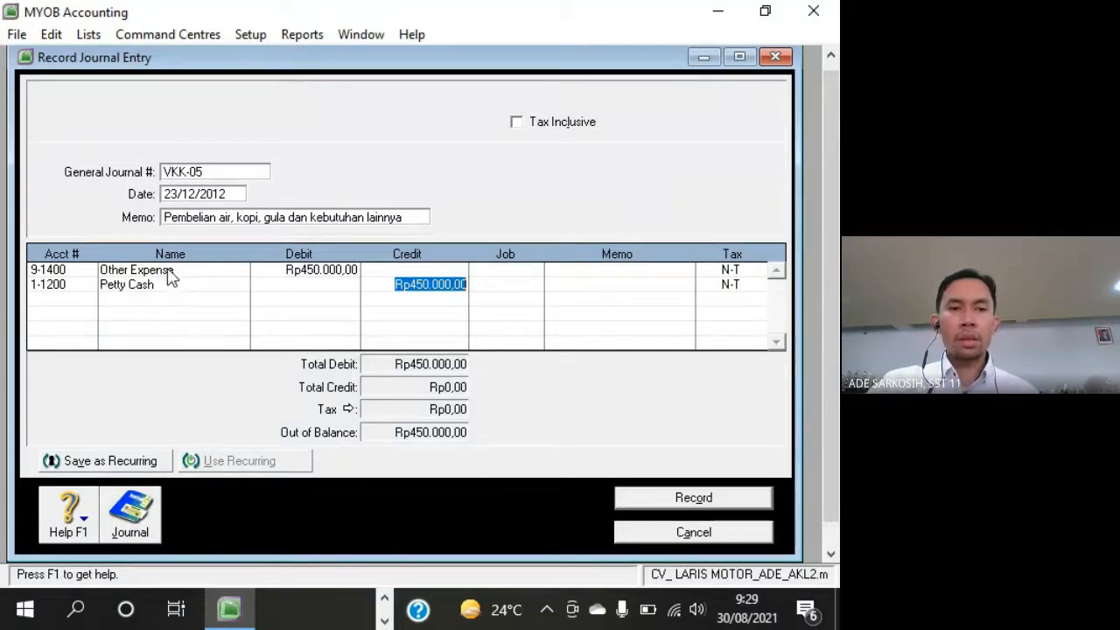
# Compare the VKK-05 journal entry with Dokumen 19, record it and close the journal form
pyautogui.moveTo(493, 60); pyautogui.dragTo(509, 65)
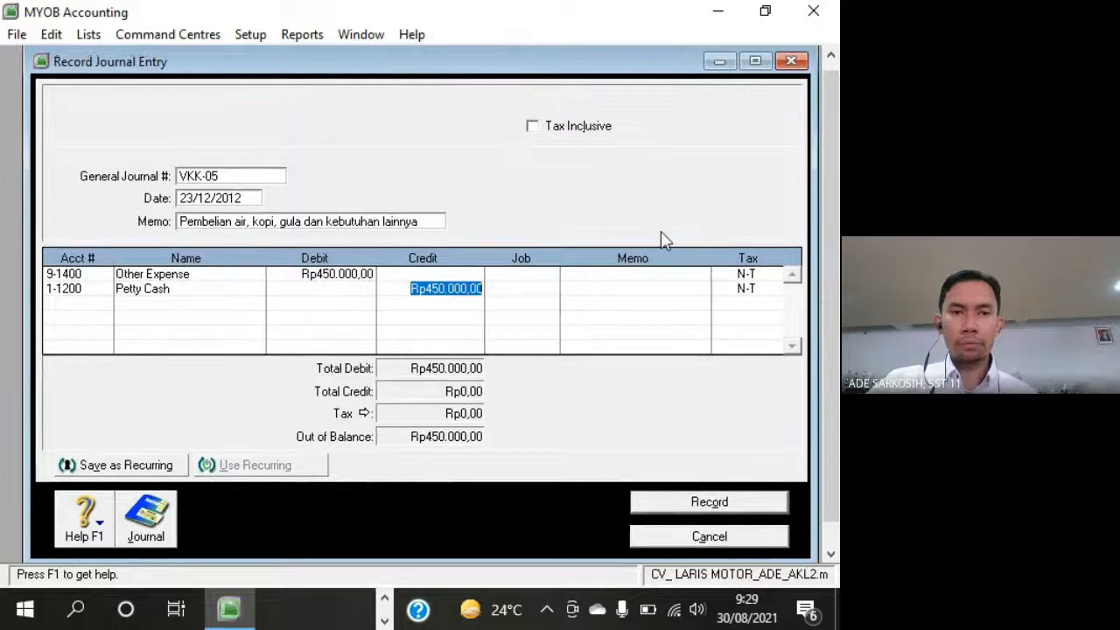
pyautogui.hotkey('alt', 'Tab')
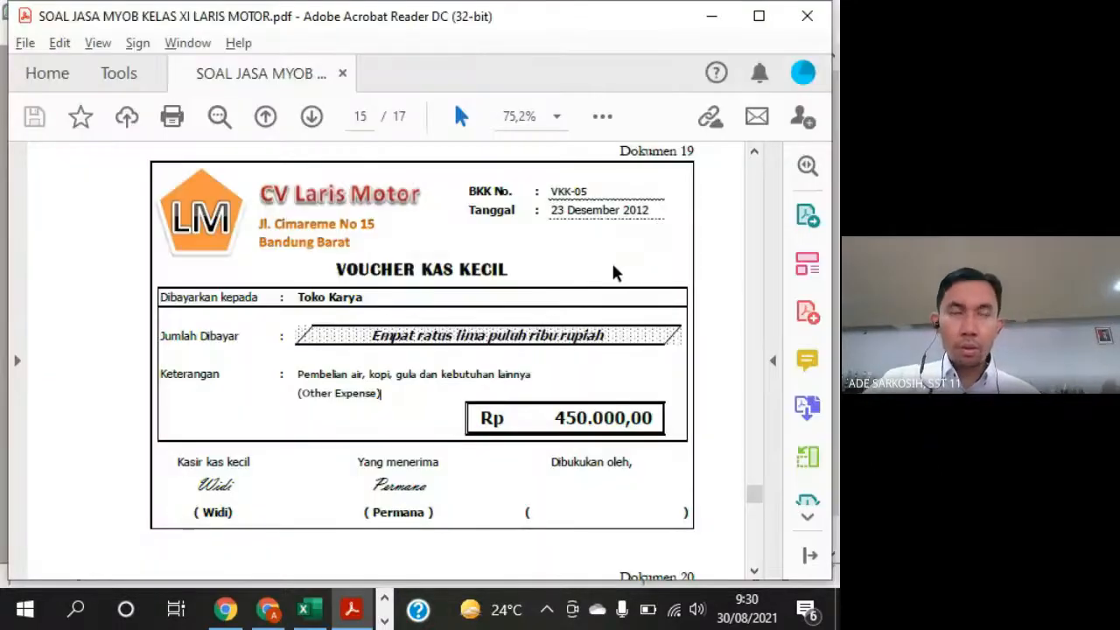
pyautogui.hotkey('alt', 'Tab')
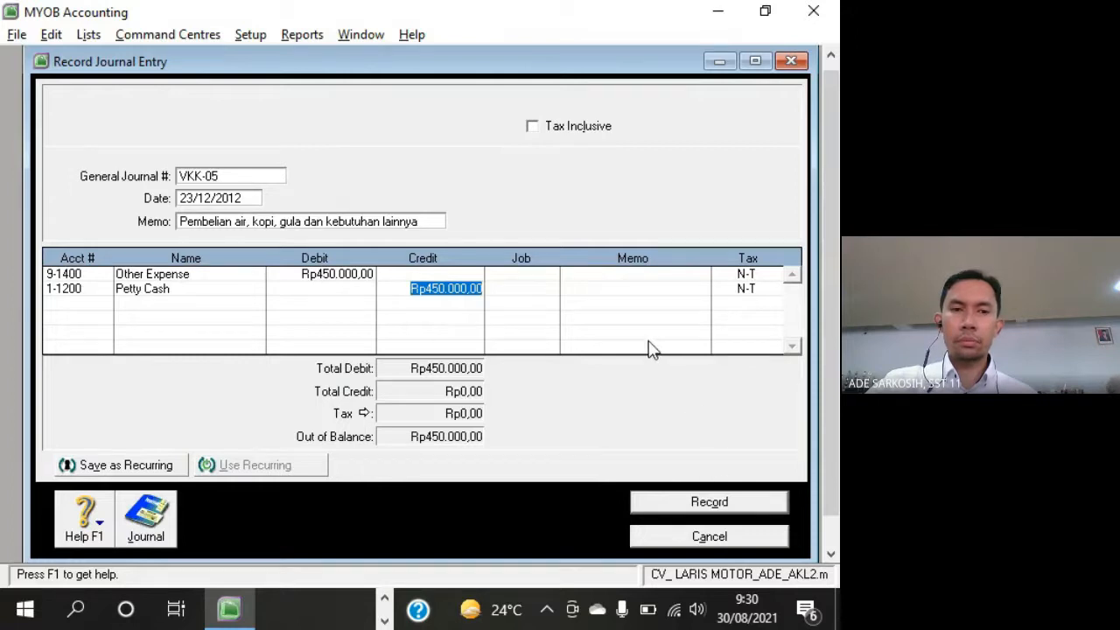
pyautogui.click(774, 504)
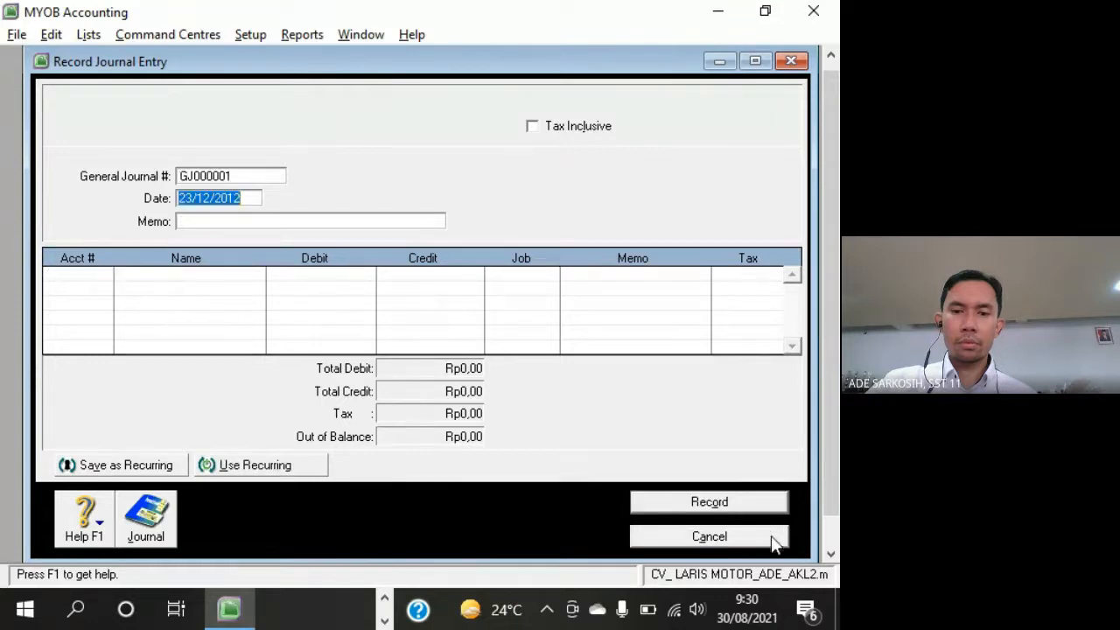
pyautogui.click(773, 539)
# Switch to the PDF and examine Dokumen 20, the cash payment voucher for PT Dwikarya
pyautogui.hotkey('alt', 'Tab')
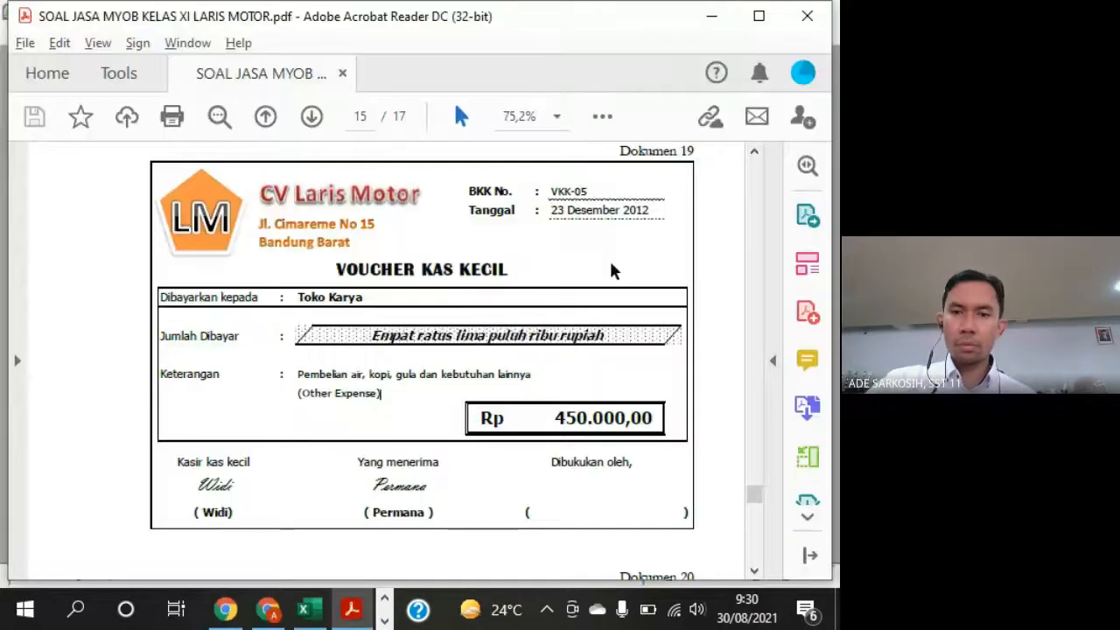
pyautogui.scroll(-5, 692, 368)
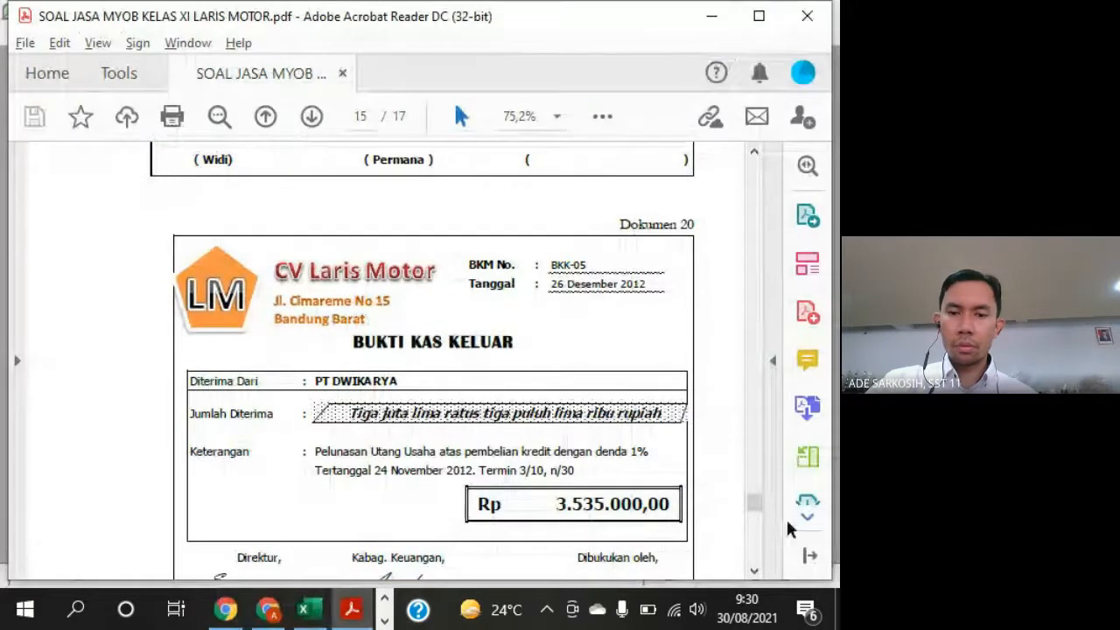
pyautogui.click(754, 571)
pyautogui.click(754, 571)
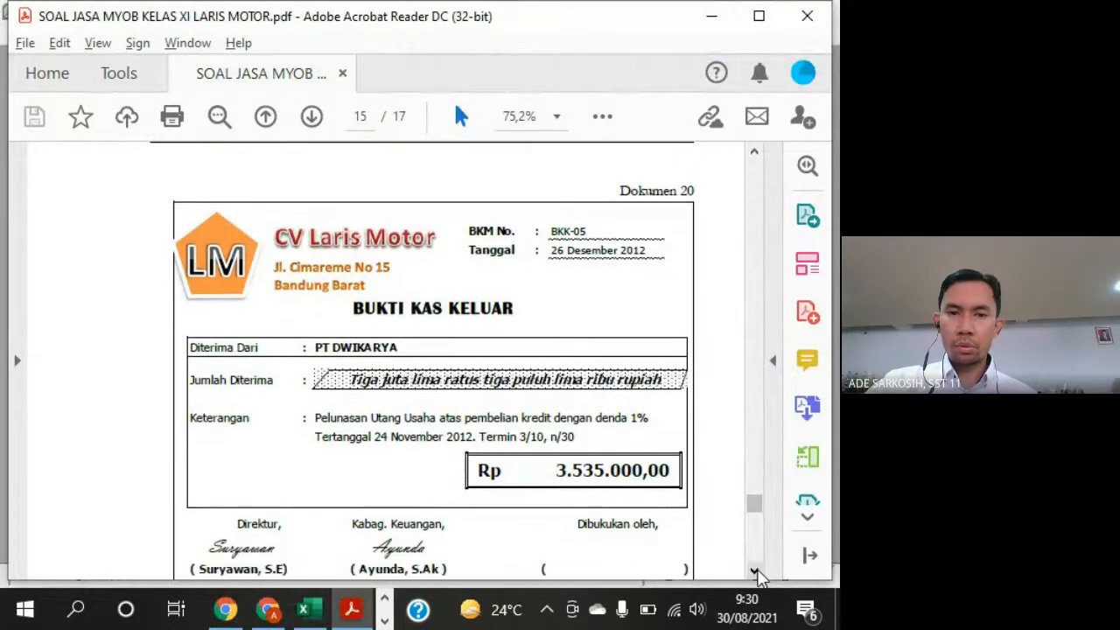
# Examine the Dokumen 20 voucher for its document type, payee, purchase and payment dates, late-payment penalty and total amount
pyautogui.click(755, 572)
pyautogui.click(754, 571)
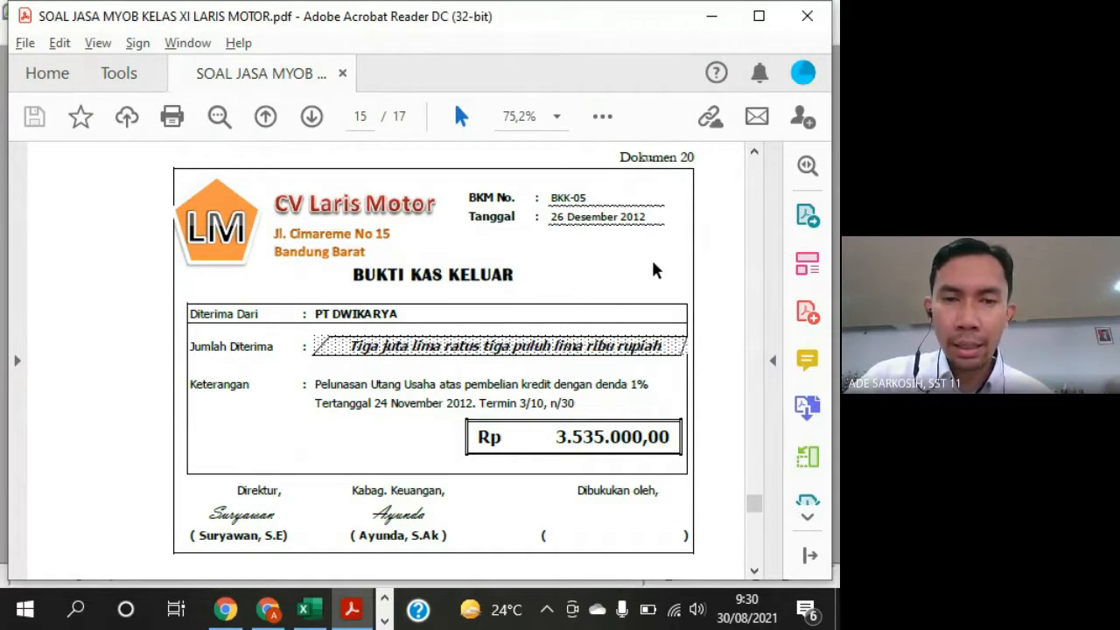
pyautogui.moveTo(353, 275); pyautogui.dragTo(514, 277)
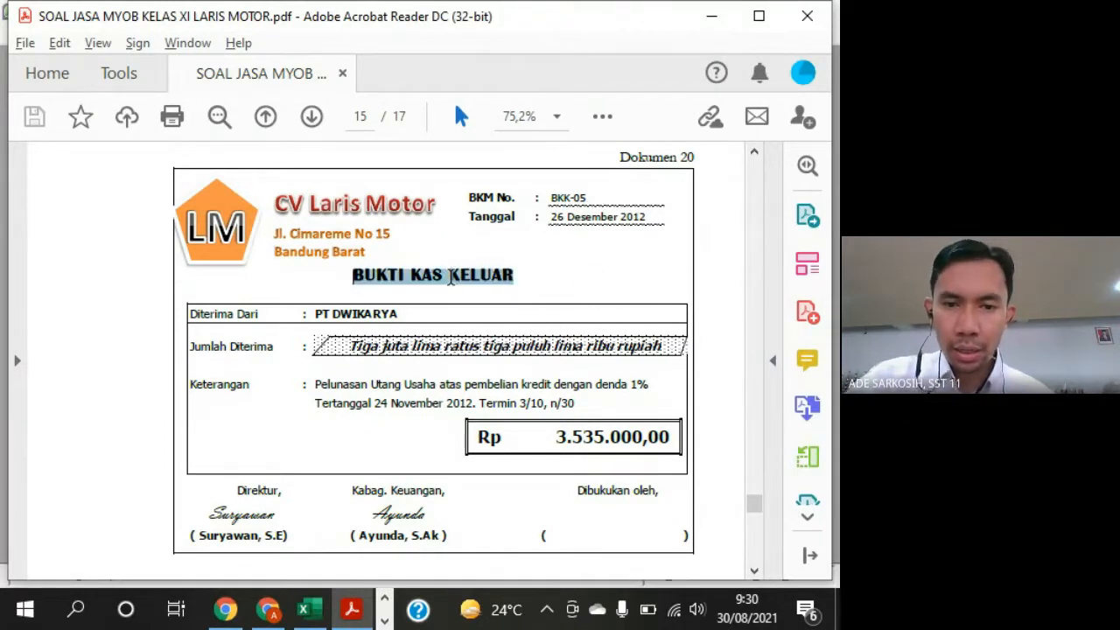
pyautogui.click(607, 383)
pyautogui.moveTo(596, 384); pyautogui.dragTo(648, 384)
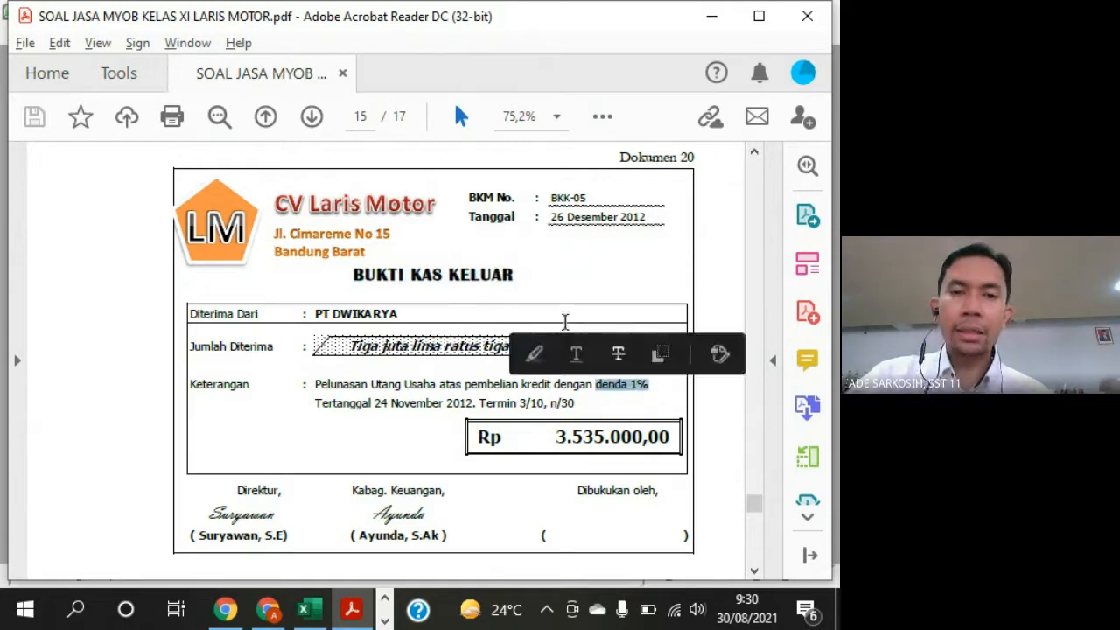
pyautogui.click(404, 317)
pyautogui.moveTo(403, 317); pyautogui.dragTo(308, 315)
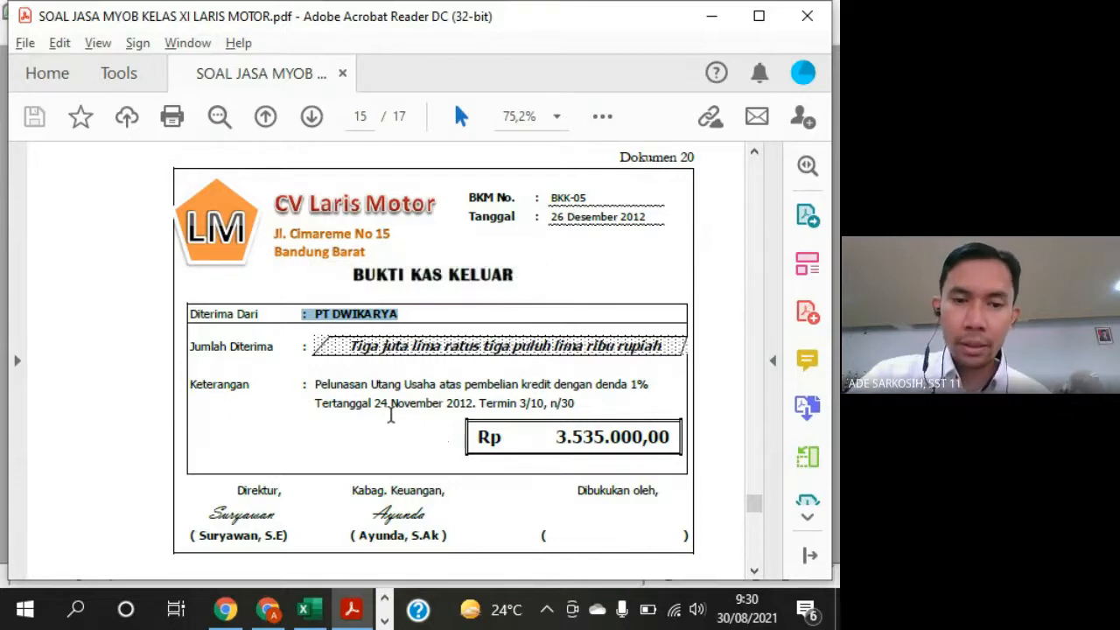
pyautogui.moveTo(375, 404); pyautogui.dragTo(443, 405)
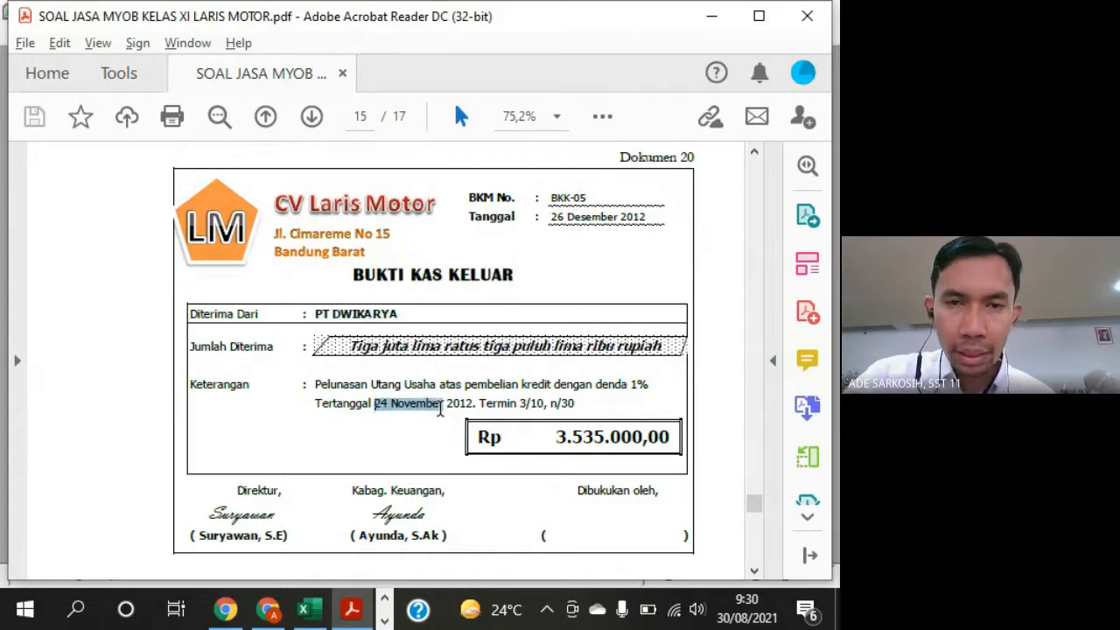
pyautogui.moveTo(550, 217); pyautogui.dragTo(623, 219)
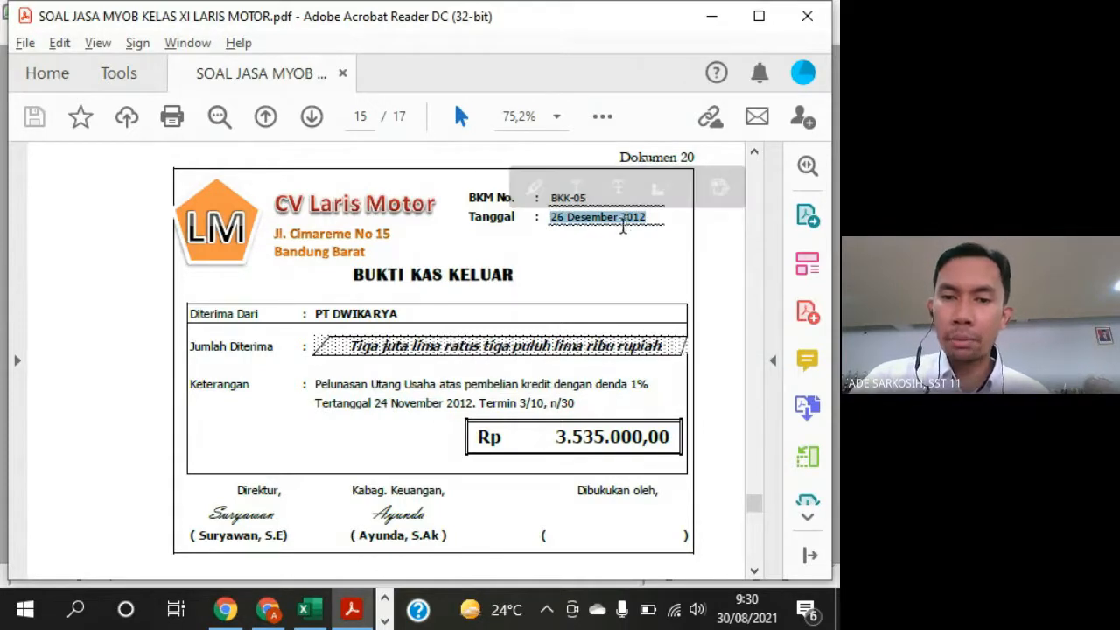
pyautogui.click(629, 392)
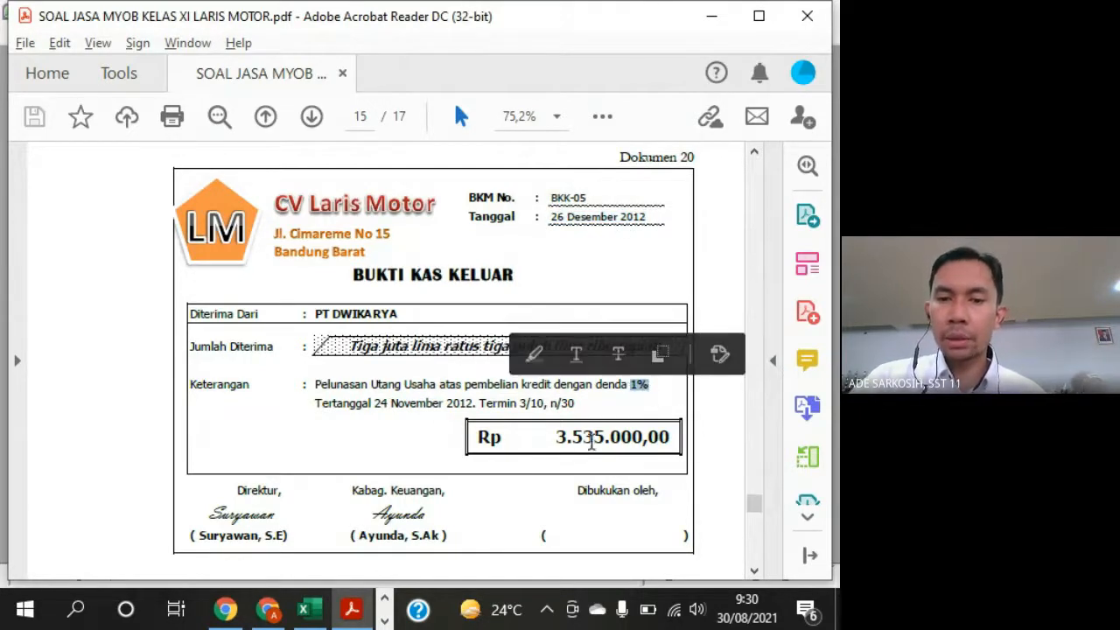
pyautogui.moveTo(557, 437); pyautogui.dragTo(674, 448)
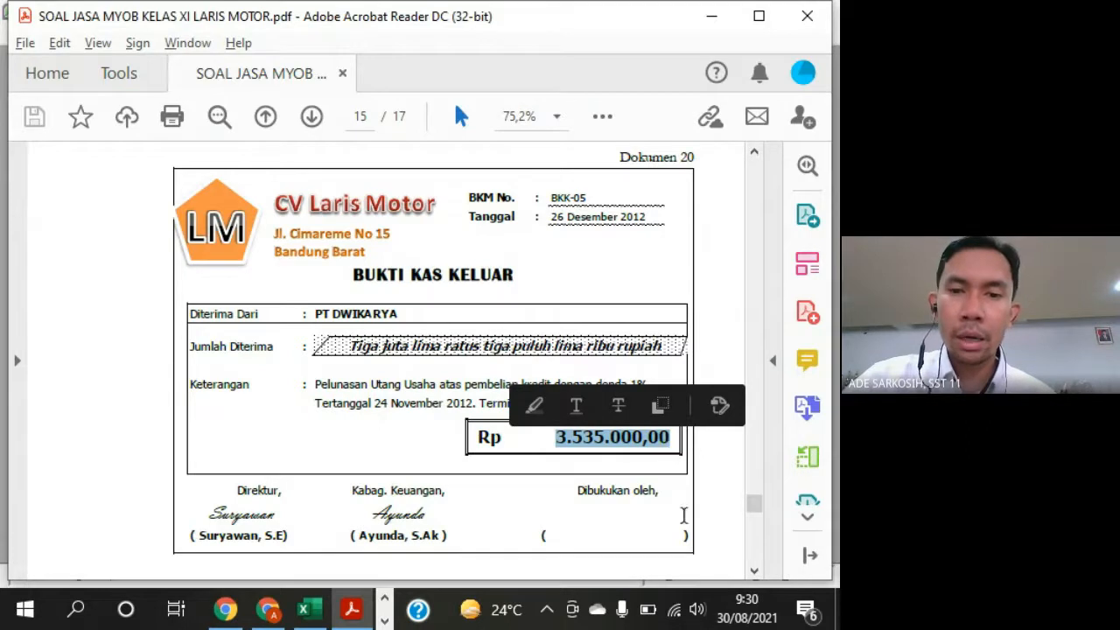
pyautogui.click(590, 438)
pyautogui.moveTo(629, 387); pyautogui.dragTo(648, 387)
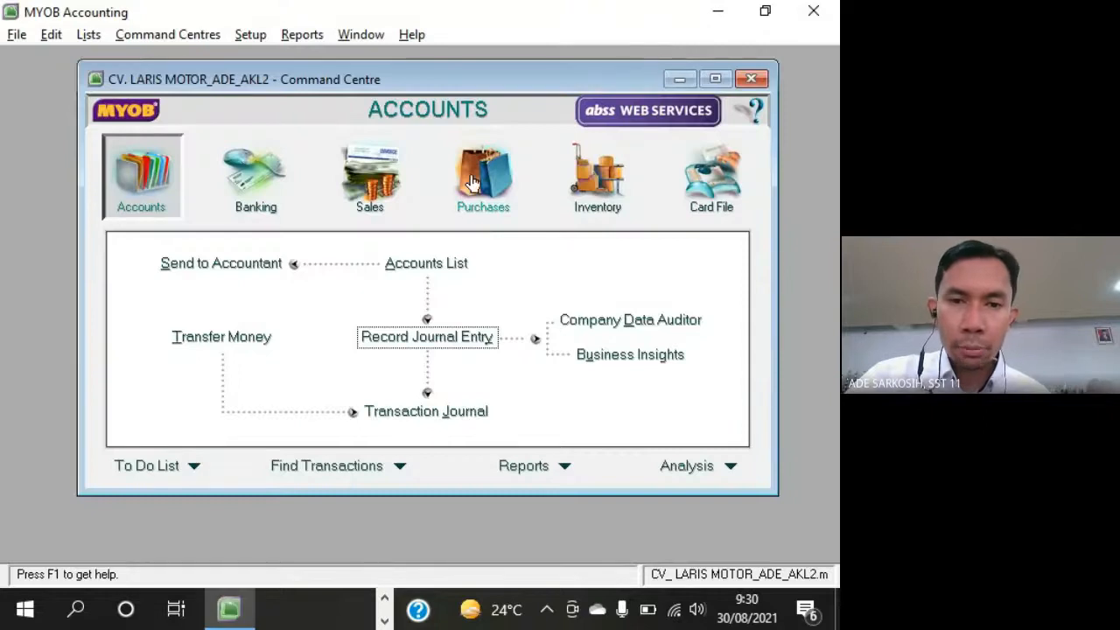
# Switch to MYOB, start a Pay Bills entry for supplier PT Dwikarya and open its cheque number for editing
pyautogui.click(472, 182)
pyautogui.click(642, 312)
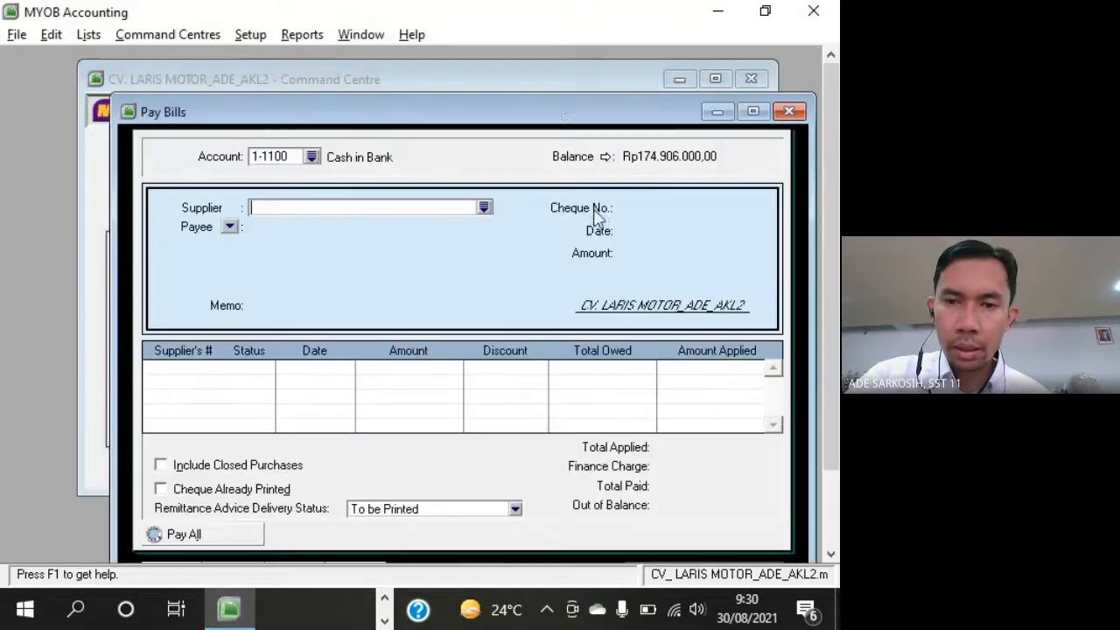
pyautogui.moveTo(555, 110); pyautogui.dragTo(499, 75)
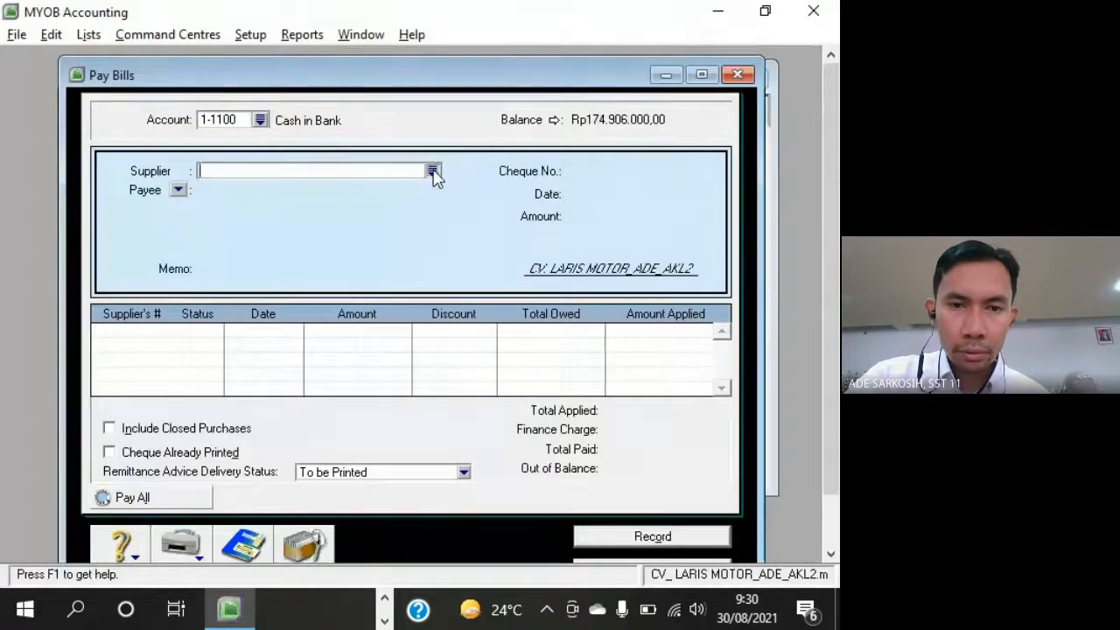
pyautogui.click(432, 172)
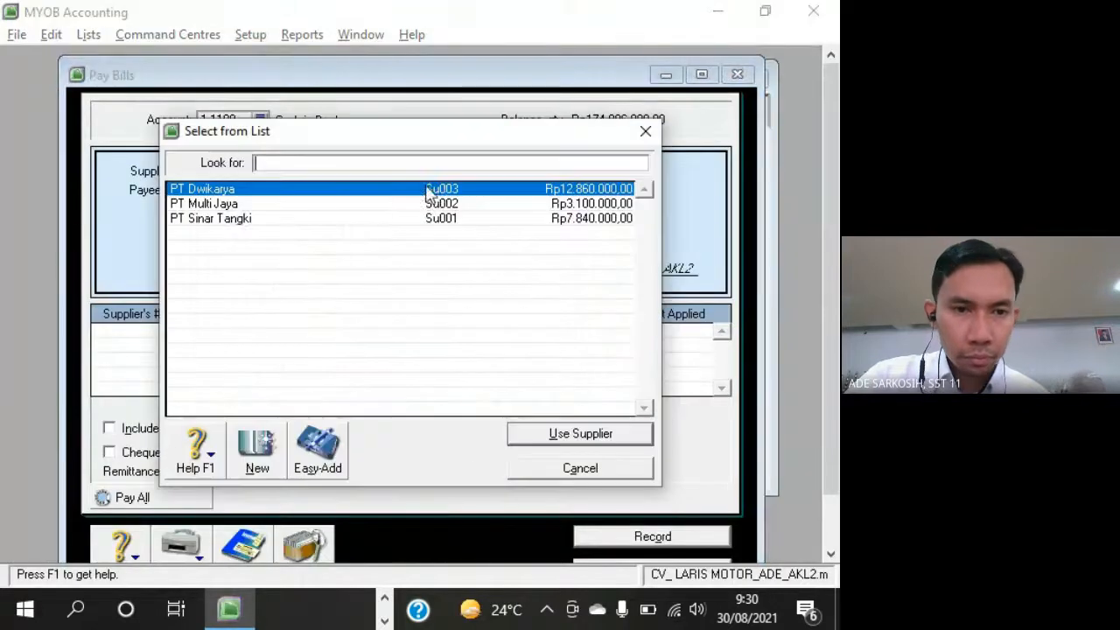
pyautogui.doubleClick(361, 190)
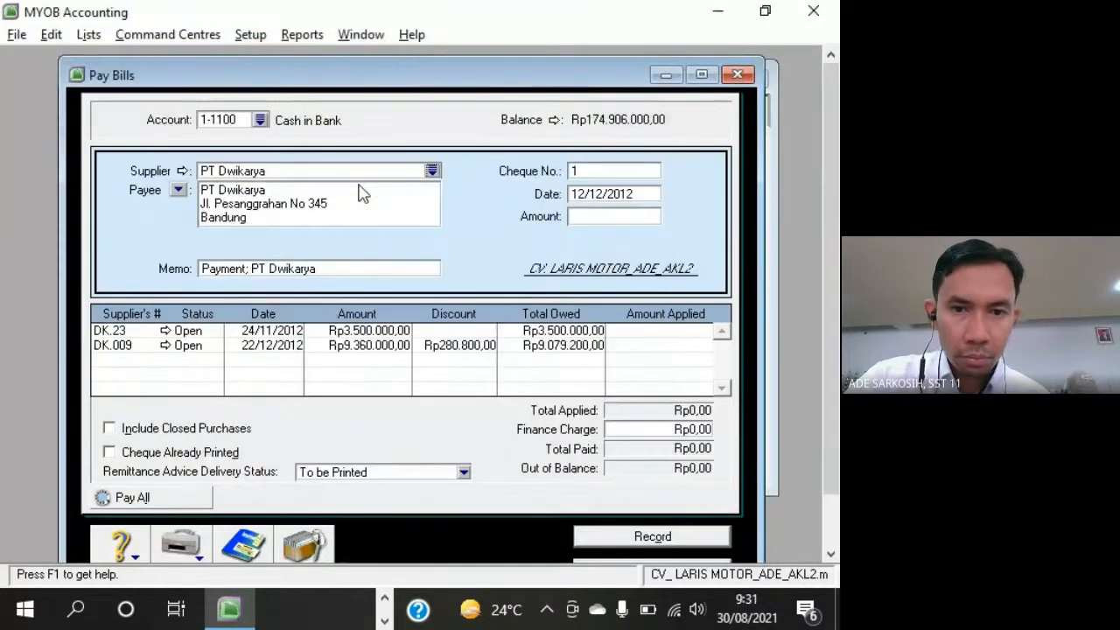
pyautogui.click(607, 174)
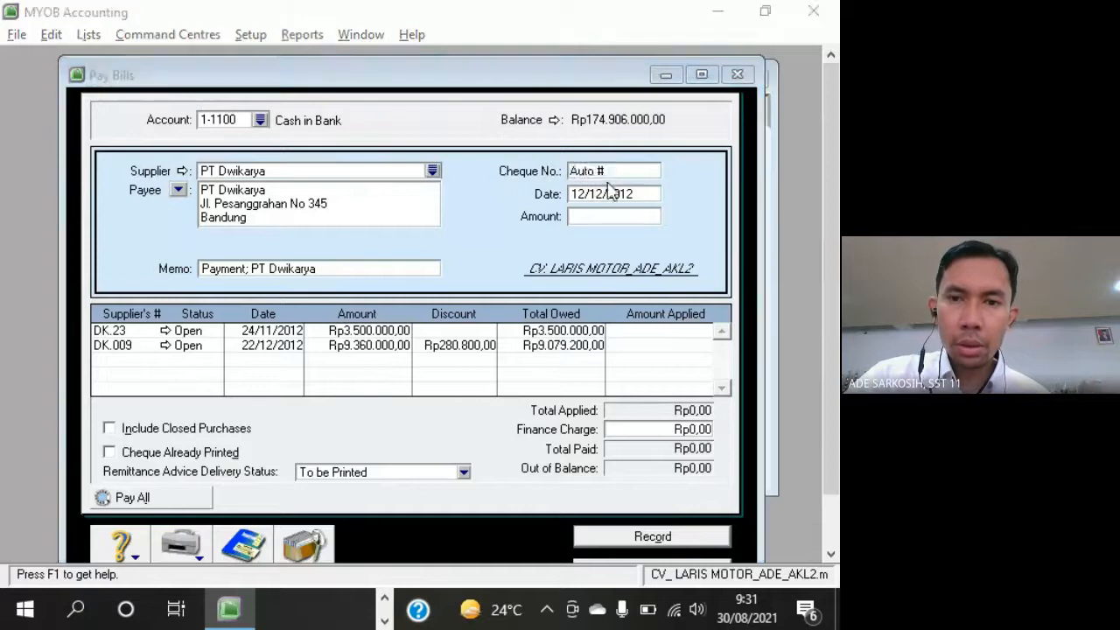
# Check the cash voucher in the PDF and set the PT Dwikarya payment's cheque number to BKK-05
pyautogui.hotkey('alt', 'Tab')
pyautogui.hotkey('alt', 'Tab')
pyautogui.hotkey('alt', 'Tab')
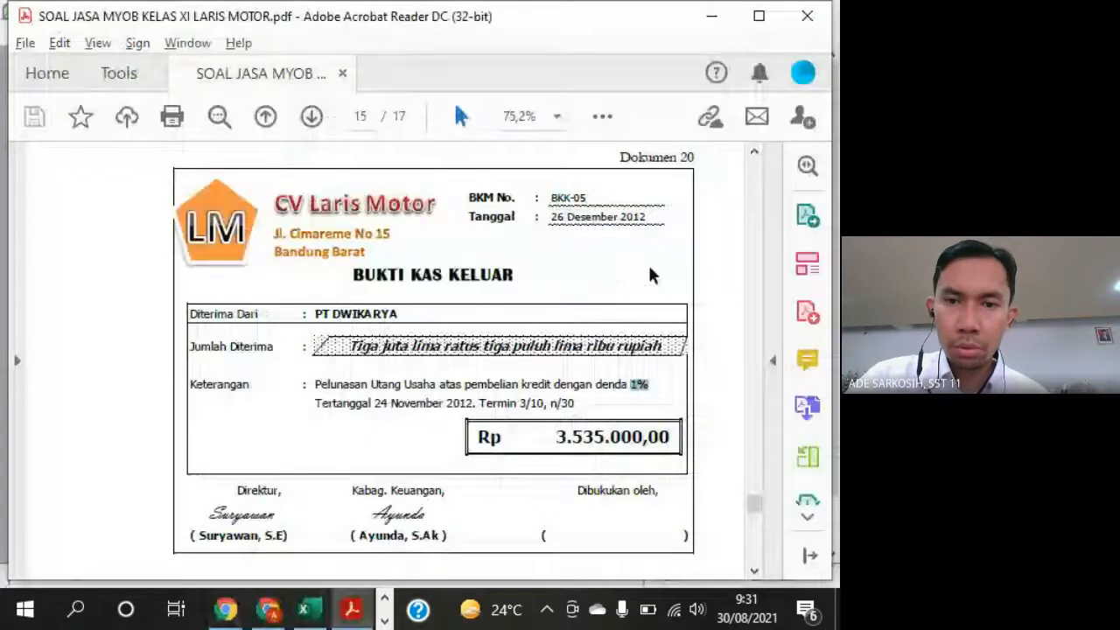
pyautogui.hotkey('alt', 'Tab')
pyautogui.write('BKK')
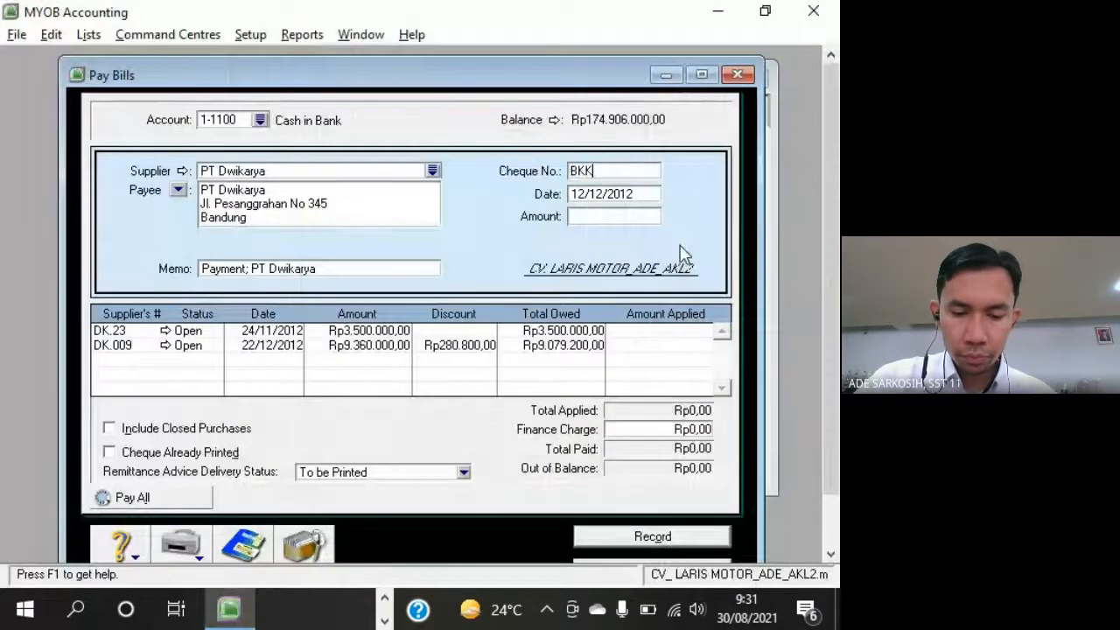
pyautogui.write('-05')
pyautogui.press('Tab')
# Set the payment date to 26/12/2012, as given on the cash voucher
pyautogui.hotkey('alt', 'Tab')
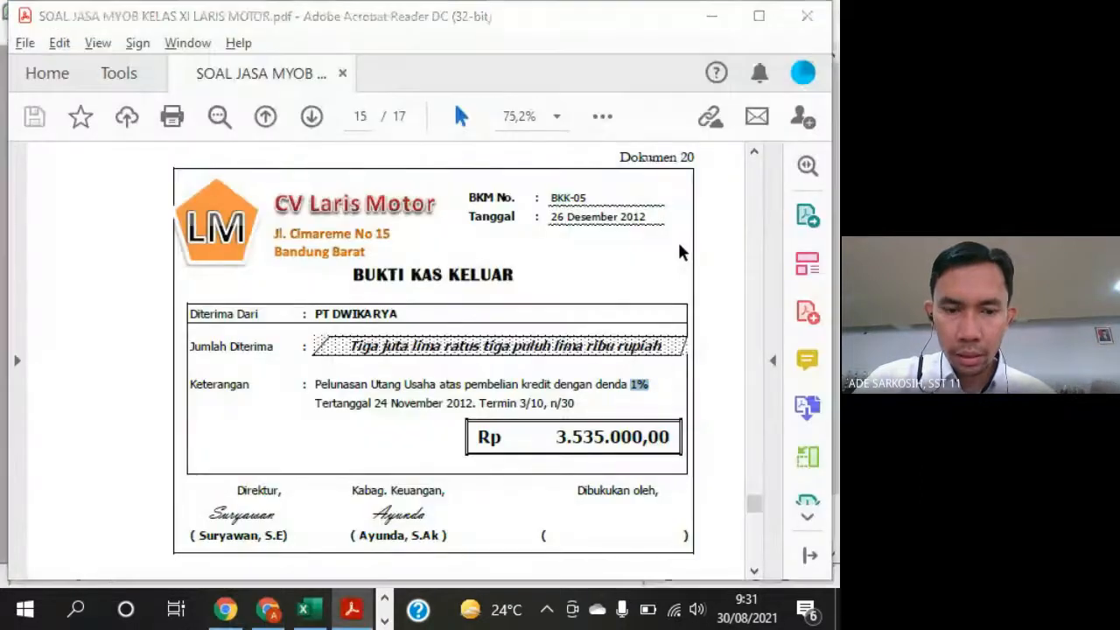
pyautogui.hotkey('alt', 'Tab')
pyautogui.write('26')
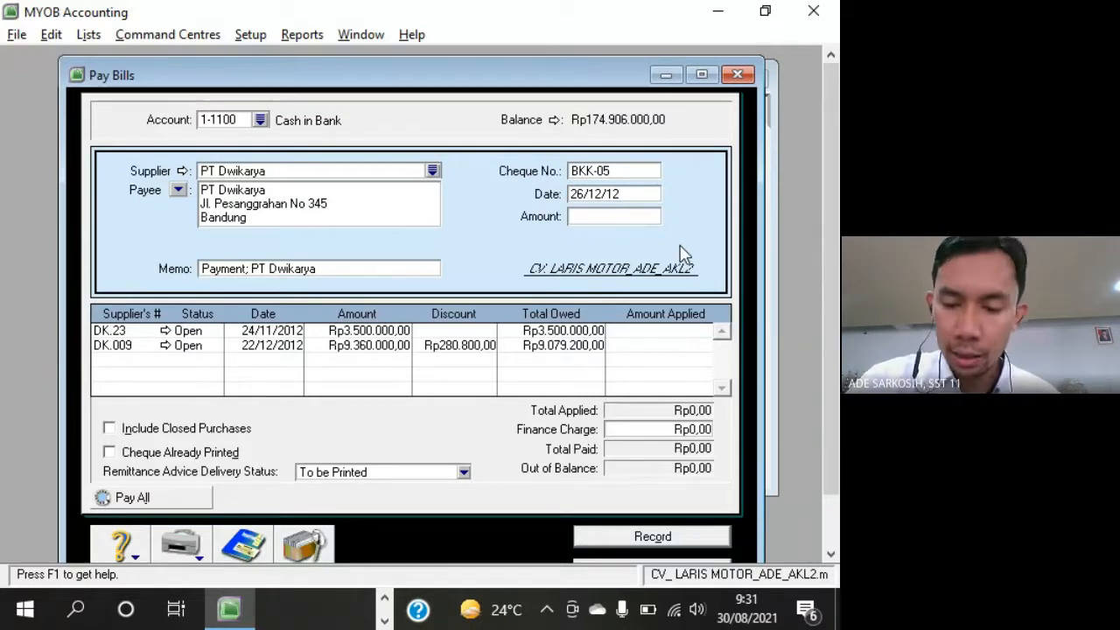
pyautogui.press('Tab')
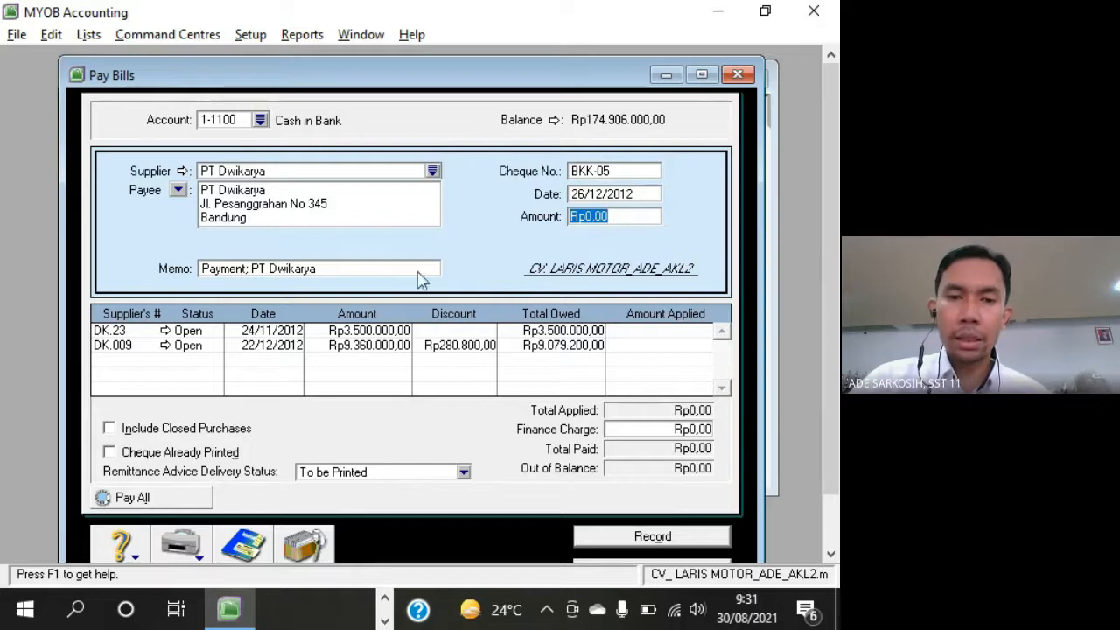
# Examine the purchase date and credit terms in the description on the PDF cash voucher, and return to MYOB Accounting
pyautogui.hotkey('alt', 'Tab')
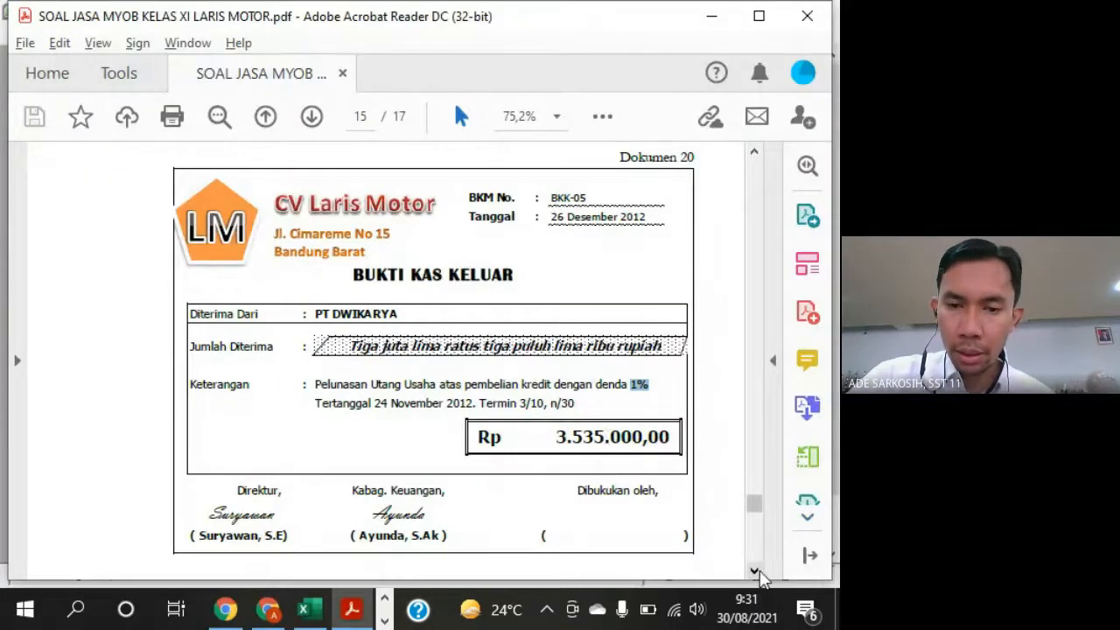
pyautogui.click(753, 570)
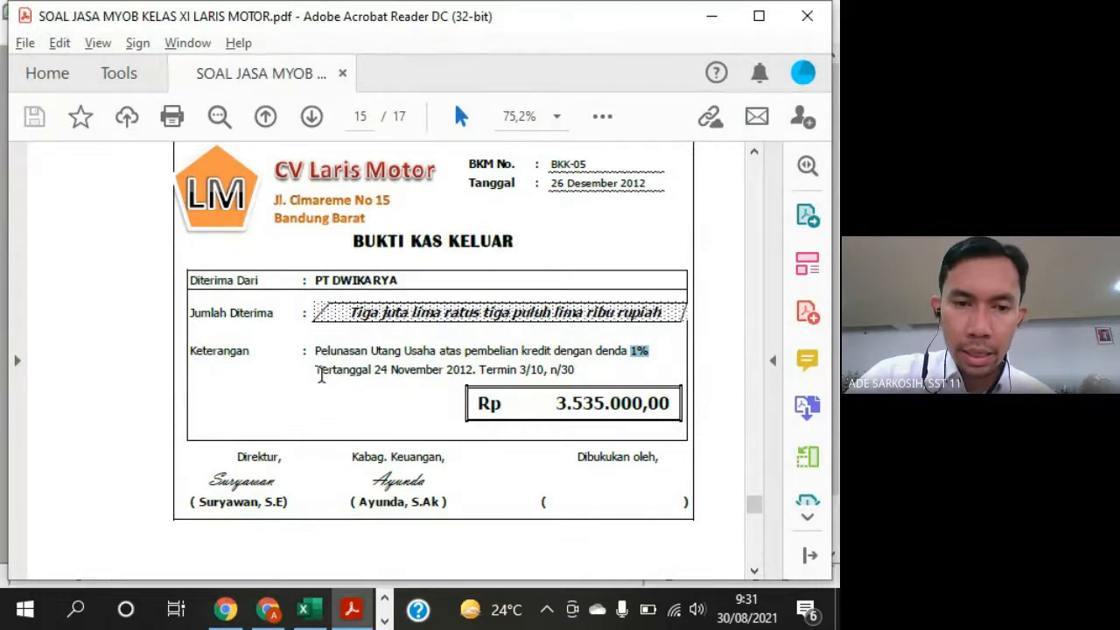
pyautogui.moveTo(372, 371); pyautogui.dragTo(474, 375)
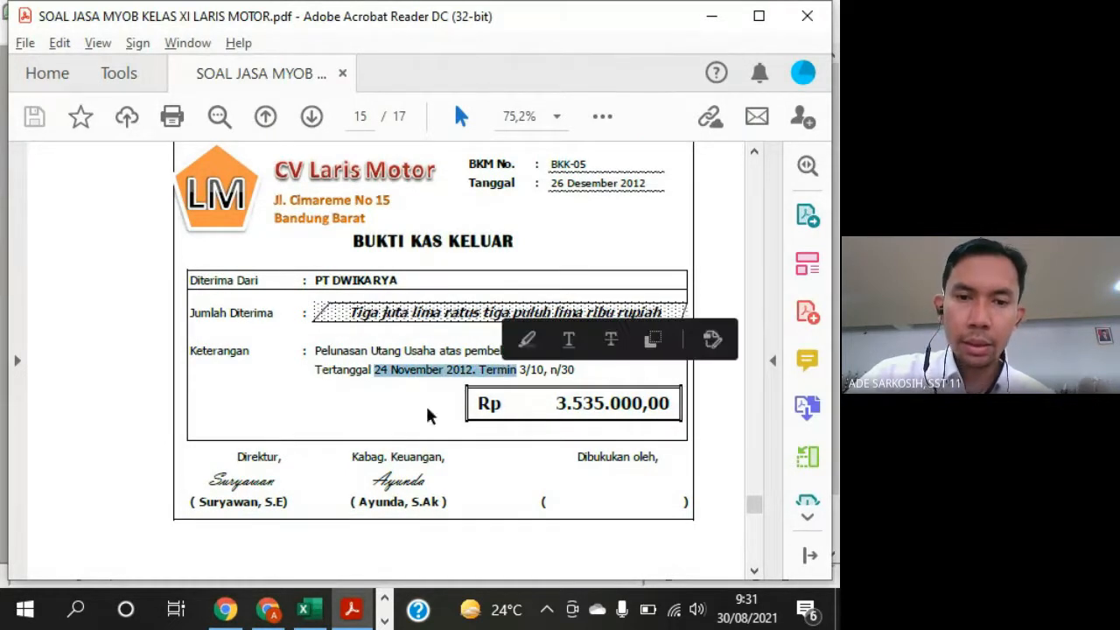
pyautogui.click(454, 379)
pyautogui.moveTo(475, 372); pyautogui.dragTo(374, 369)
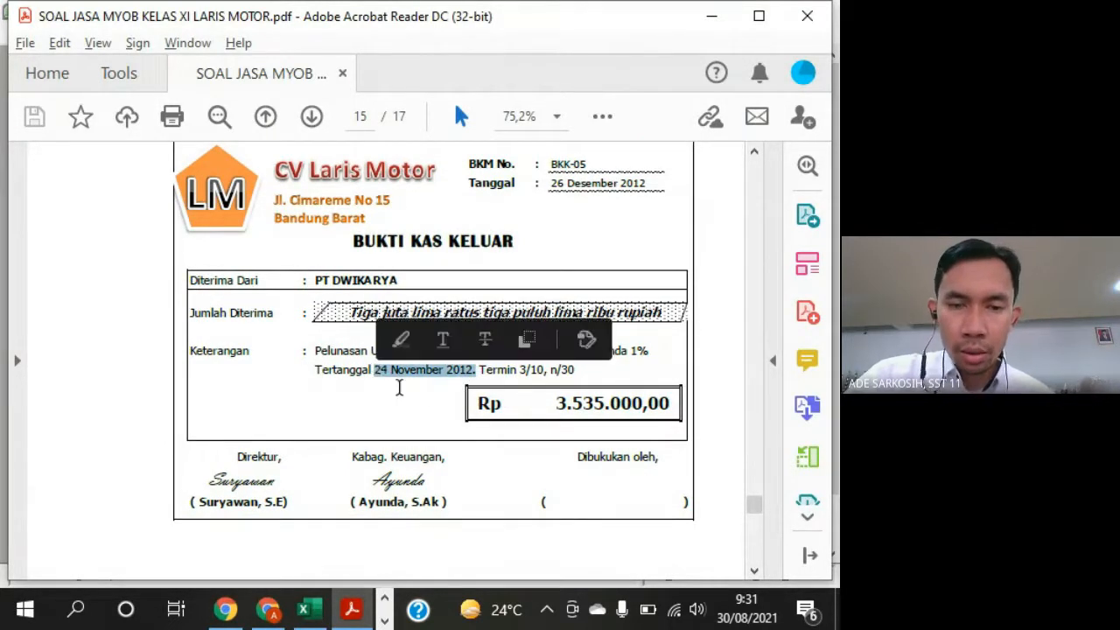
pyautogui.hotkey('alt', 'Tab')
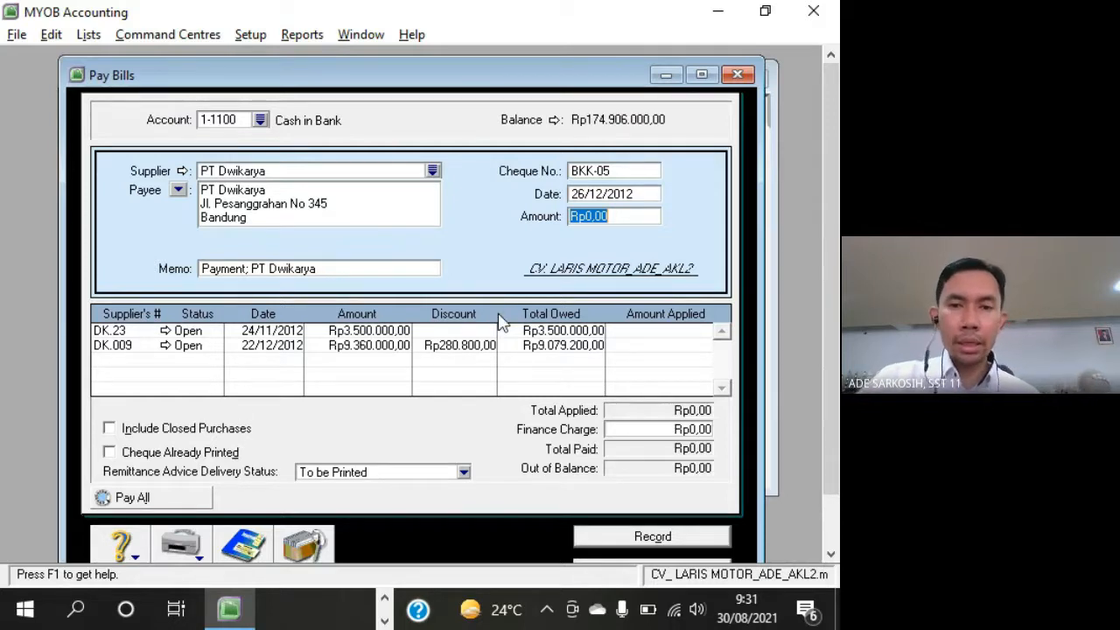
# Look up the voucher total in the PDF and enter 3535000 as the payment amount in MYOB Accounting
pyautogui.hotkey('alt', 'Tab')
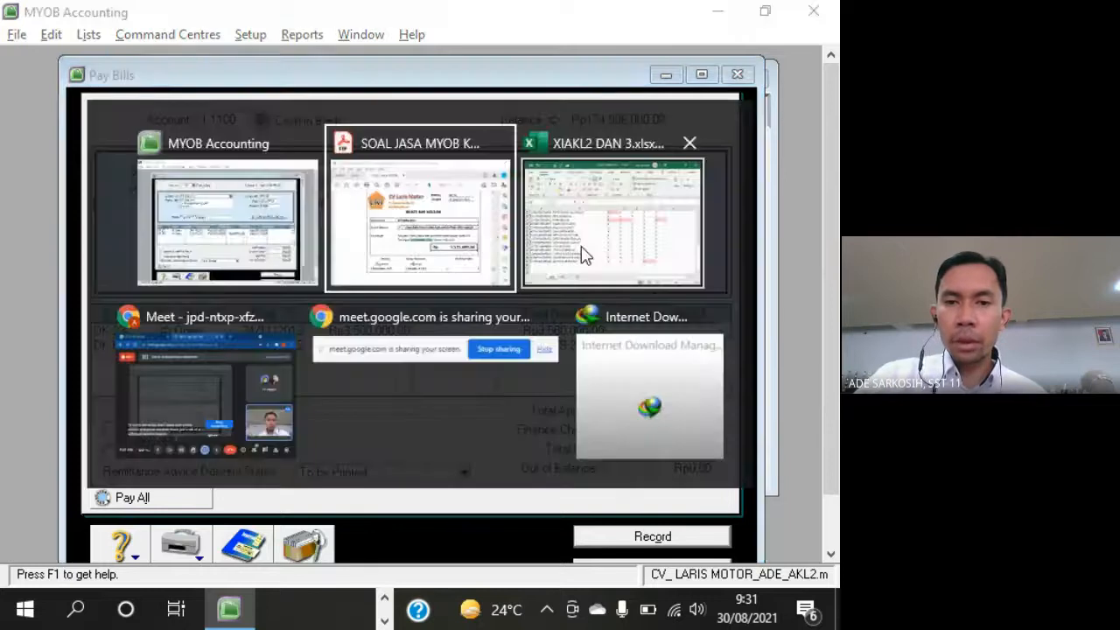
pyautogui.moveTo(558, 401); pyautogui.dragTo(674, 404)
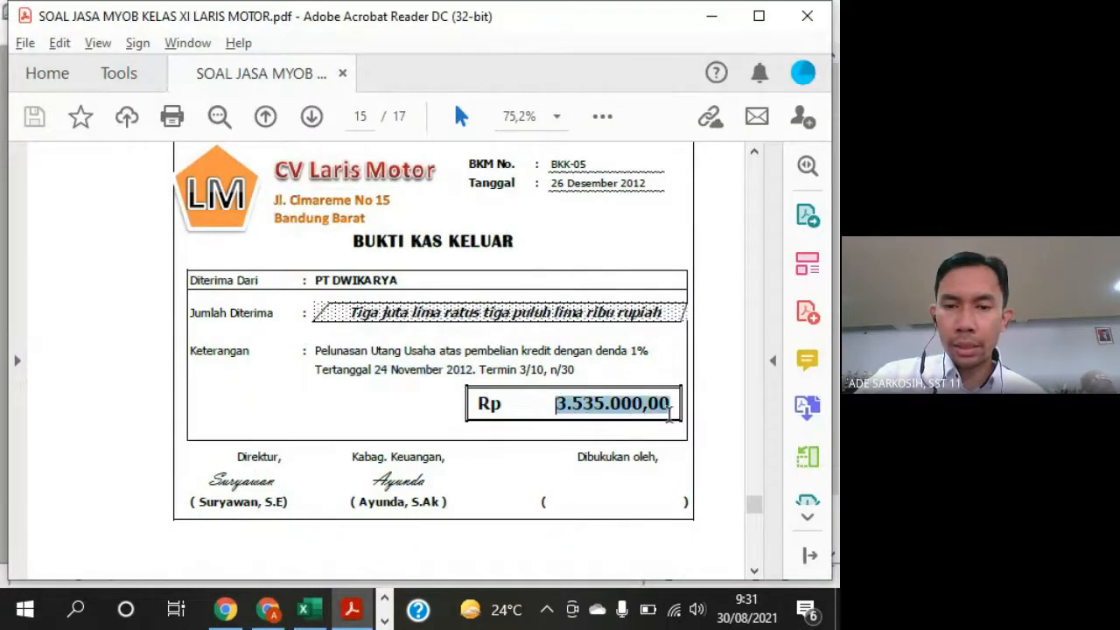
pyautogui.hotkey('alt', 'Tab')
pyautogui.write('35')
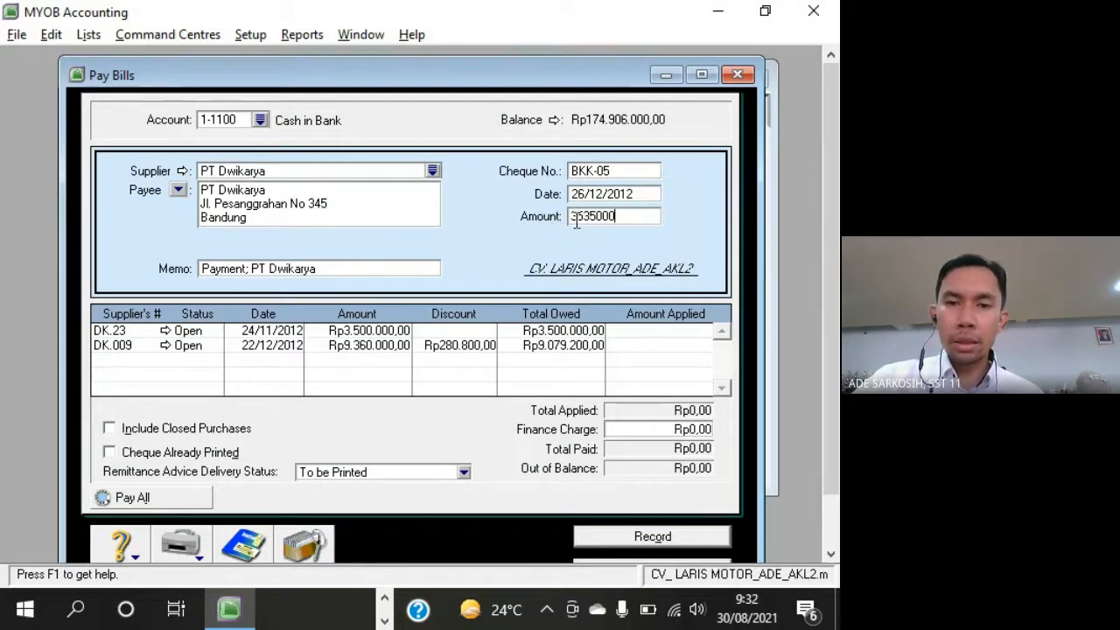
# Apply Rp3.500.000,00 to purchase DK.23 and accept Rp35.000,00 as the finance charge
pyautogui.click(637, 335)
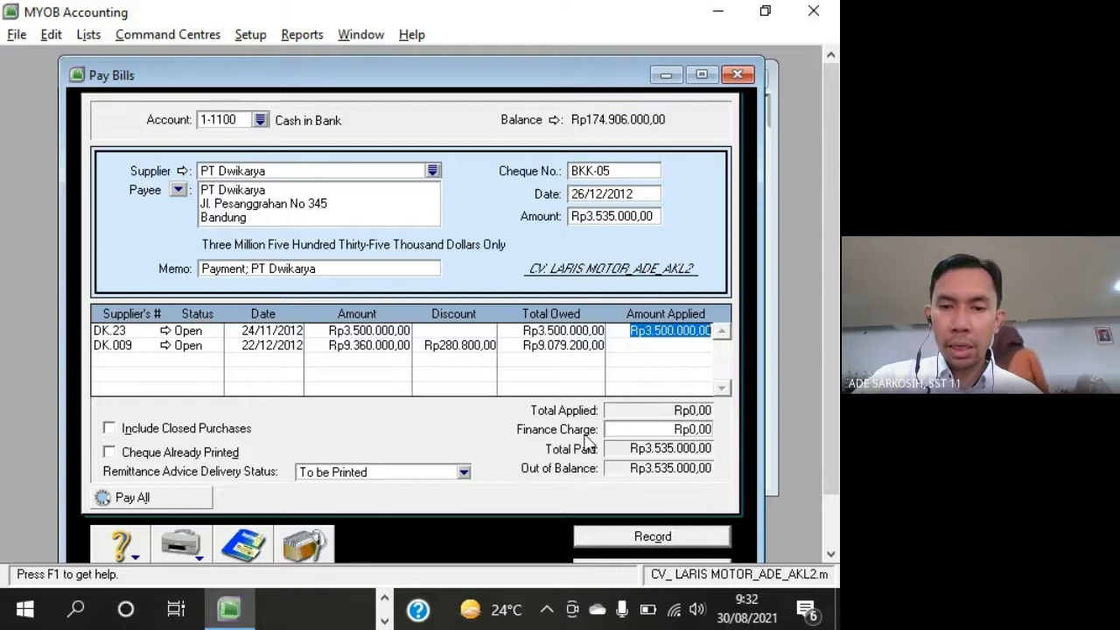
pyautogui.click(692, 433)
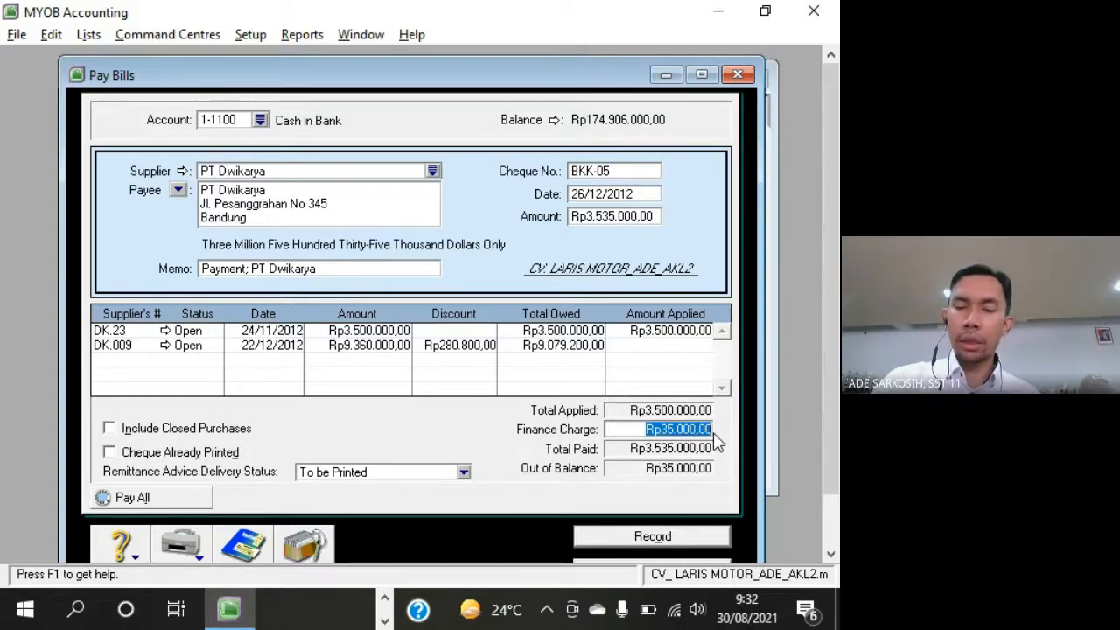
pyautogui.press('Tab')
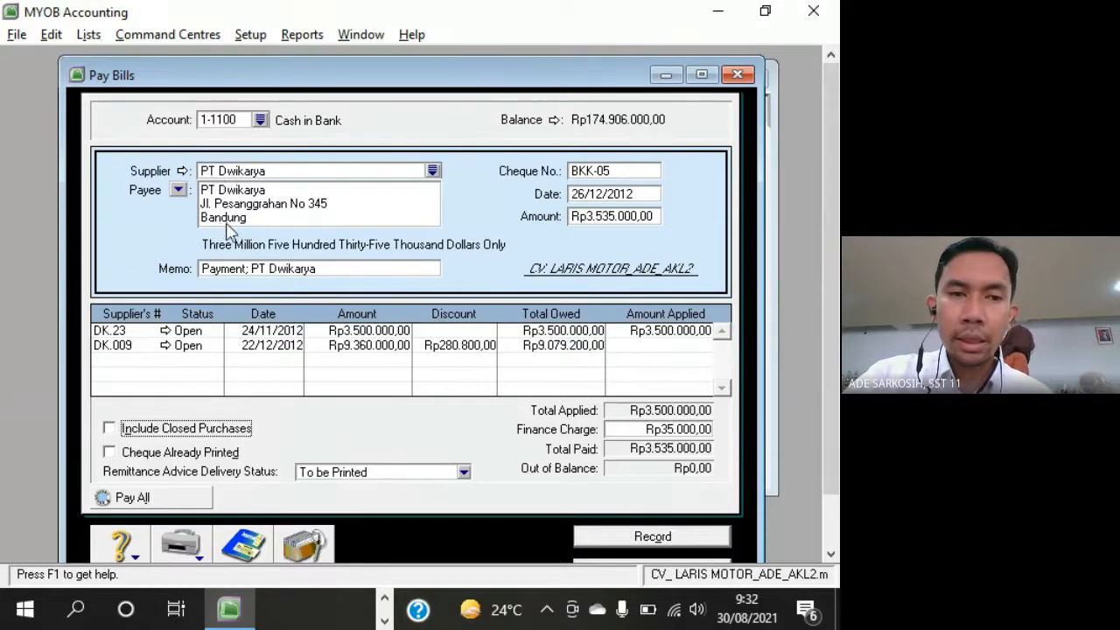
# Review the payment amount, the amount applied to purchase DK.23 and the finance charge
pyautogui.click(648, 333)
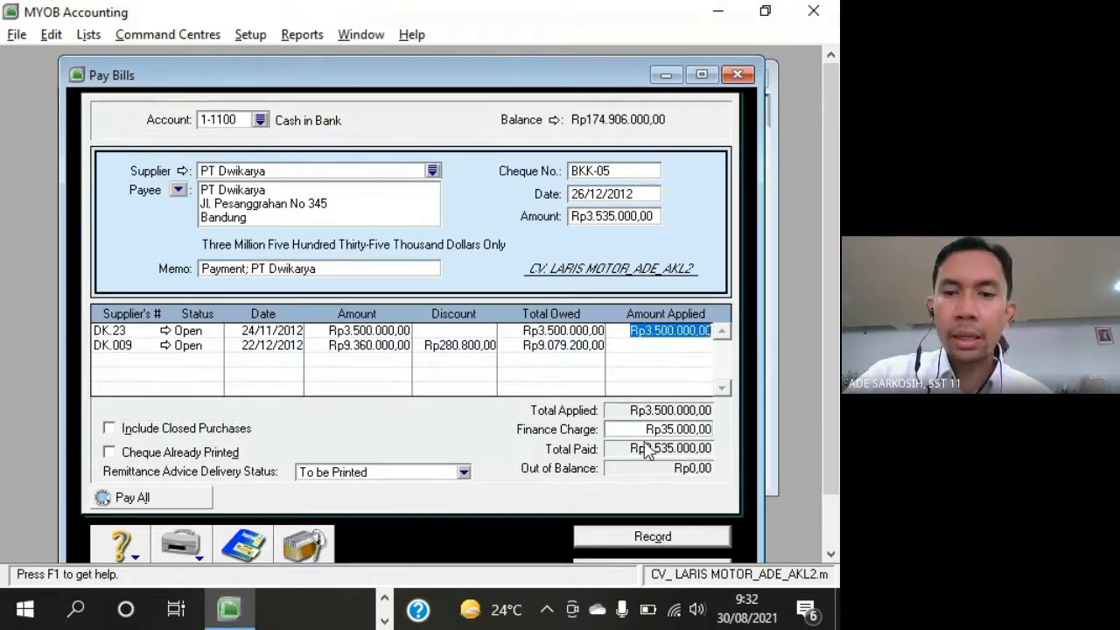
pyautogui.click(679, 430)
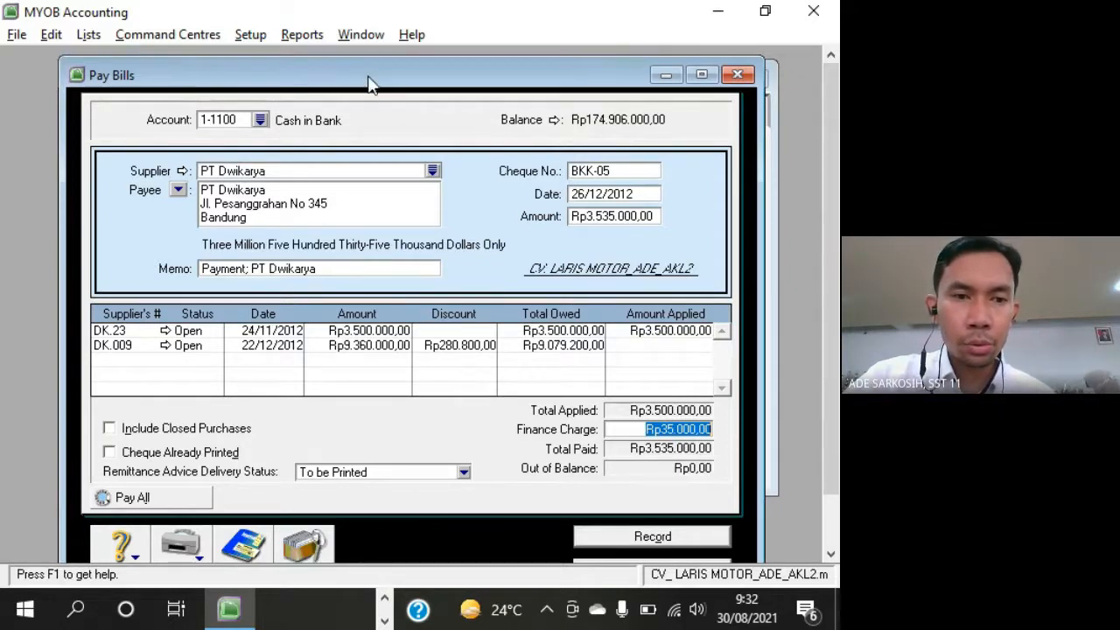
pyautogui.moveTo(378, 78); pyautogui.dragTo(393, 79)
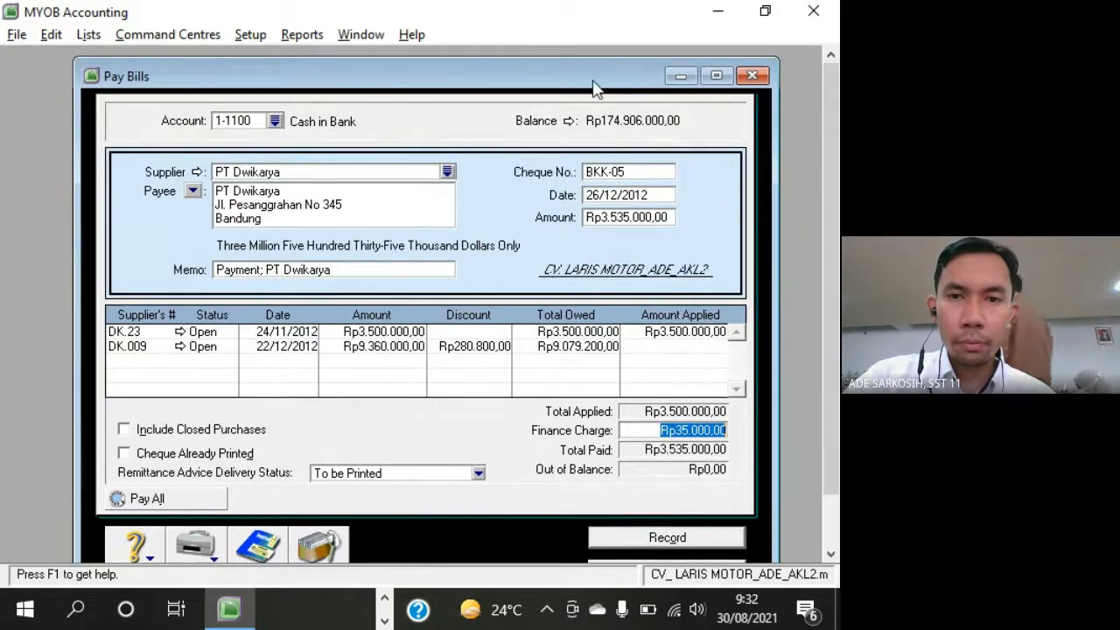
pyautogui.moveTo(592, 88); pyautogui.dragTo(577, 88)
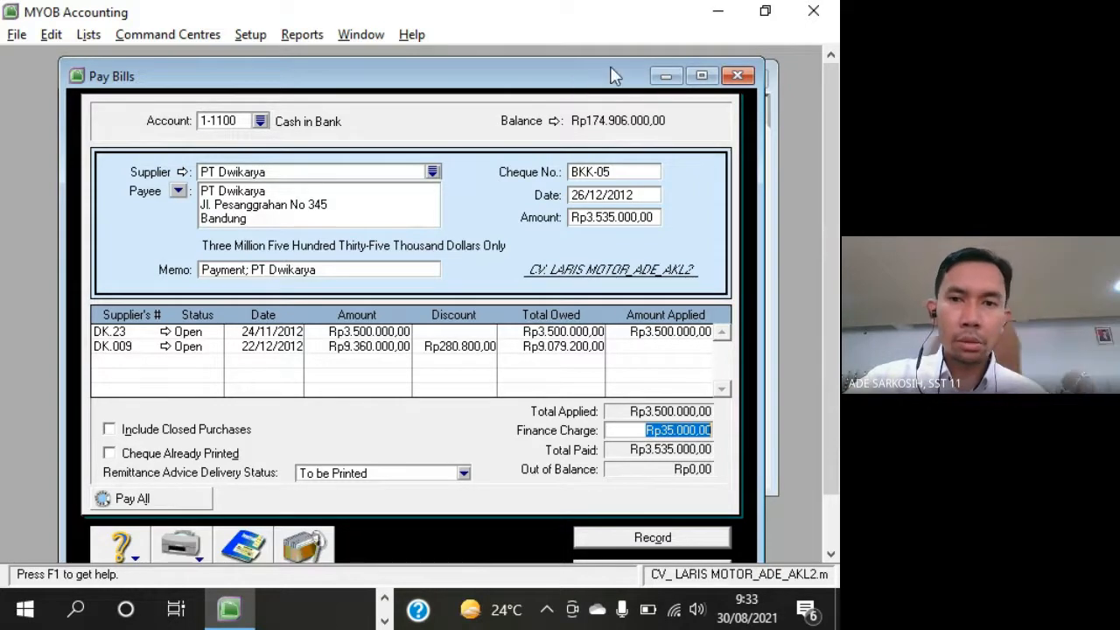
pyautogui.moveTo(597, 87); pyautogui.dragTo(618, 77)
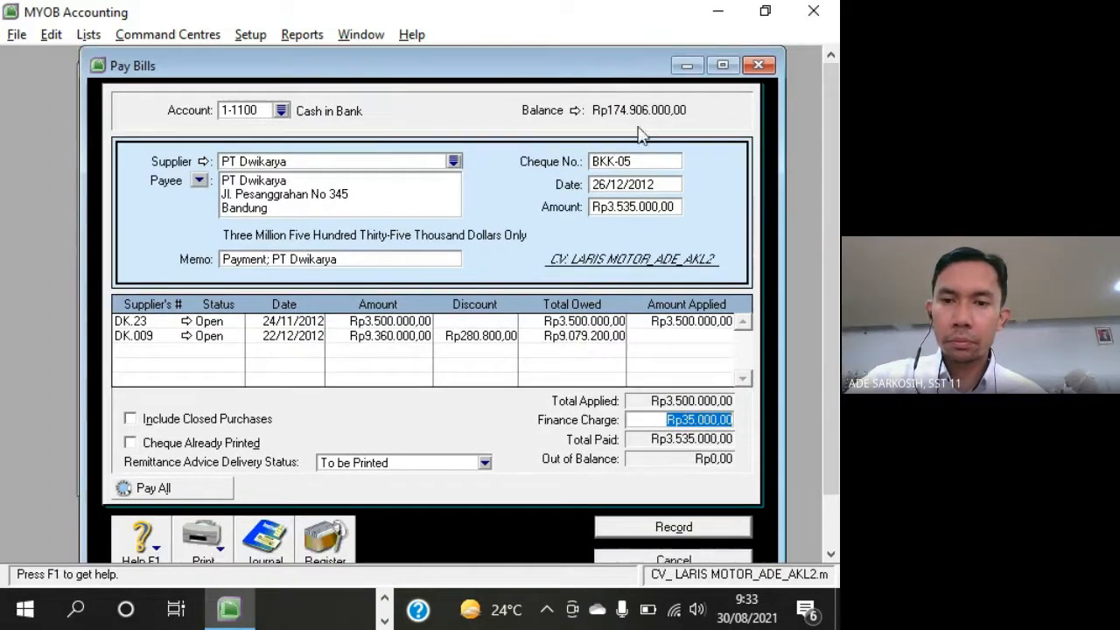
pyautogui.click(637, 208)
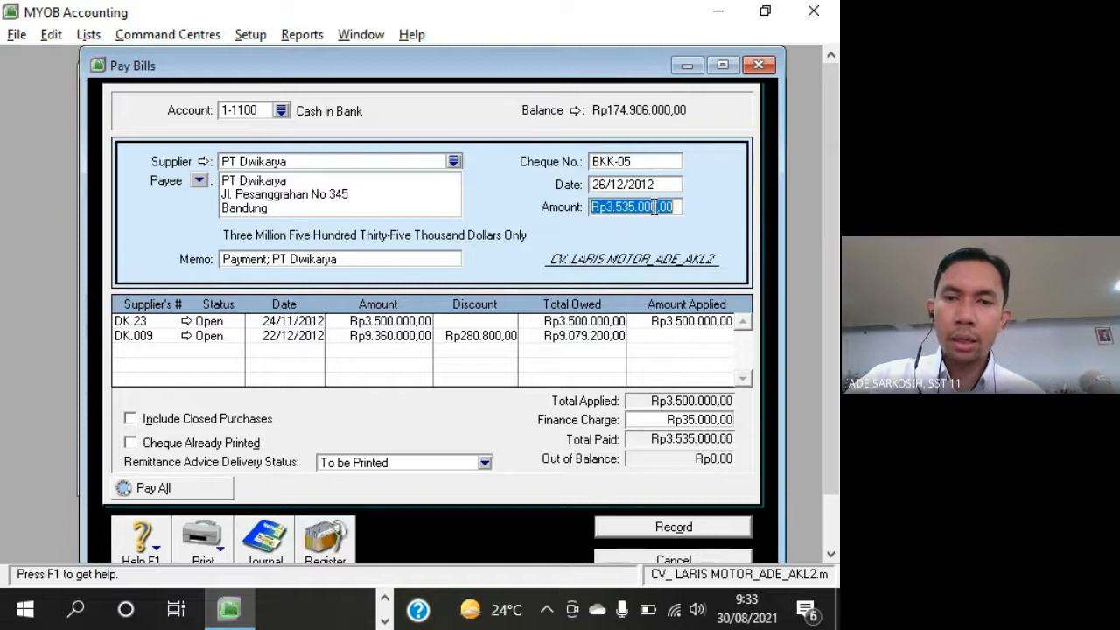
pyautogui.click(700, 321)
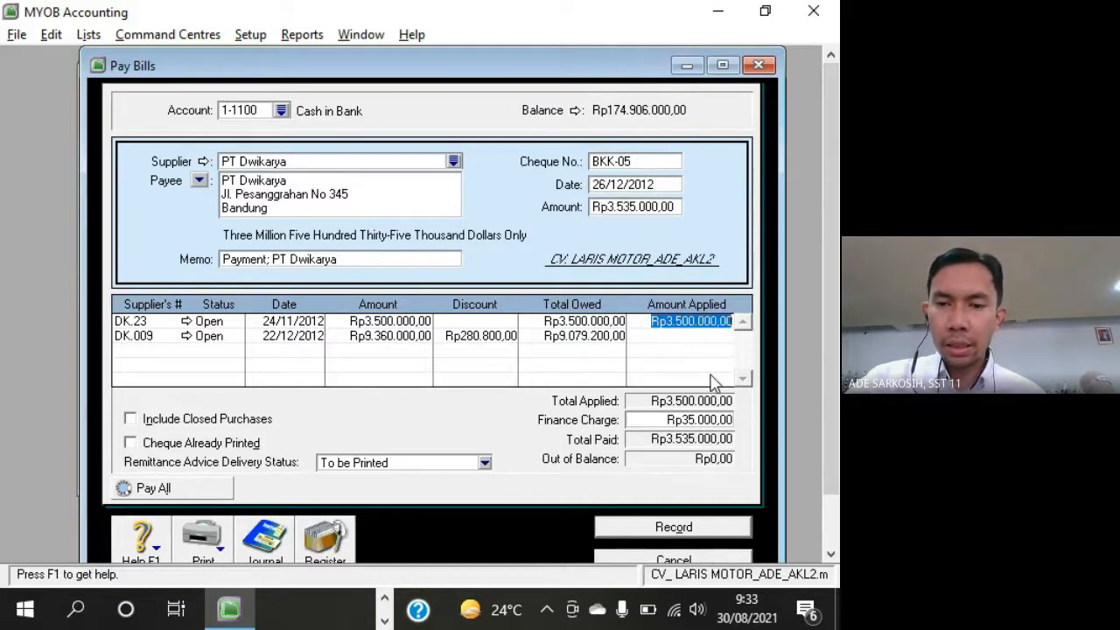
pyautogui.click(716, 422)
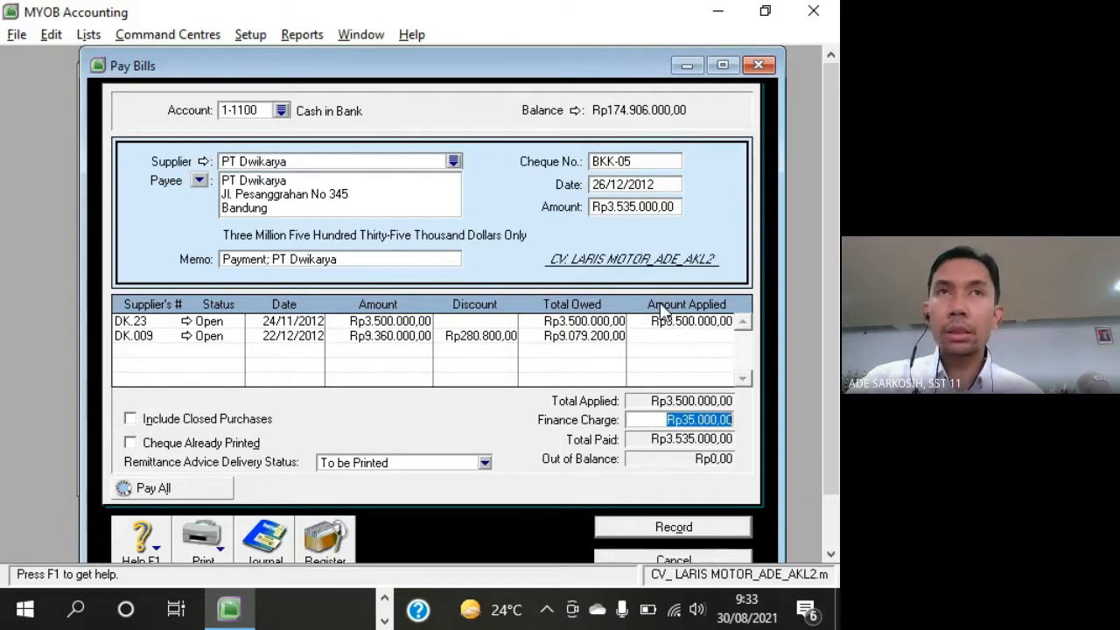
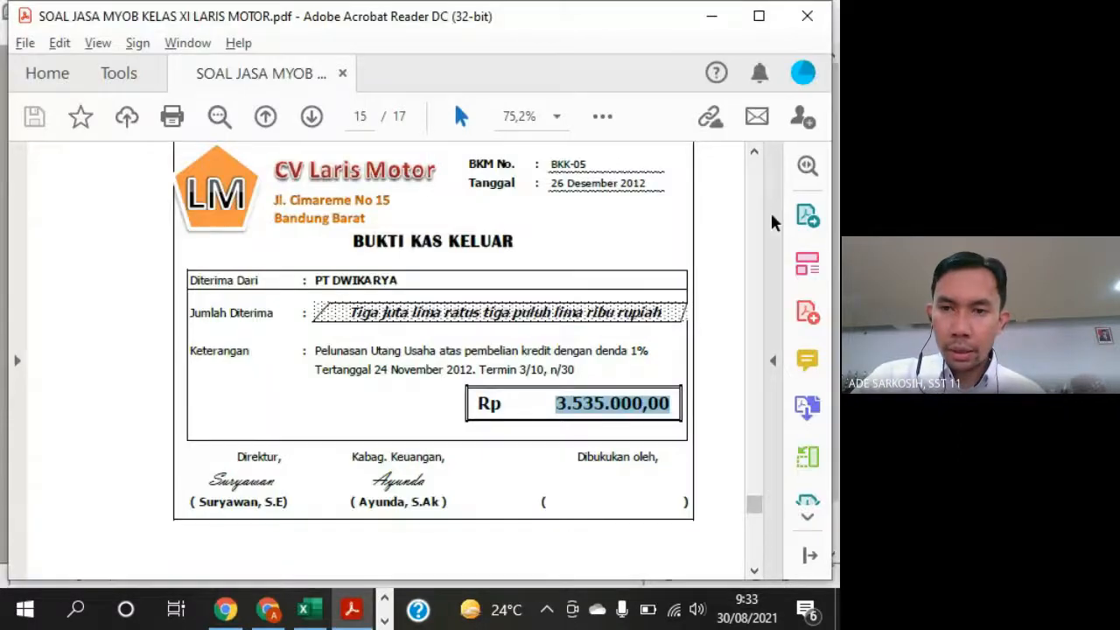
# Recheck the PDF cash voucher, record the PT Dwikarya payment and close the Pay Bills window
pyautogui.click(755, 152)
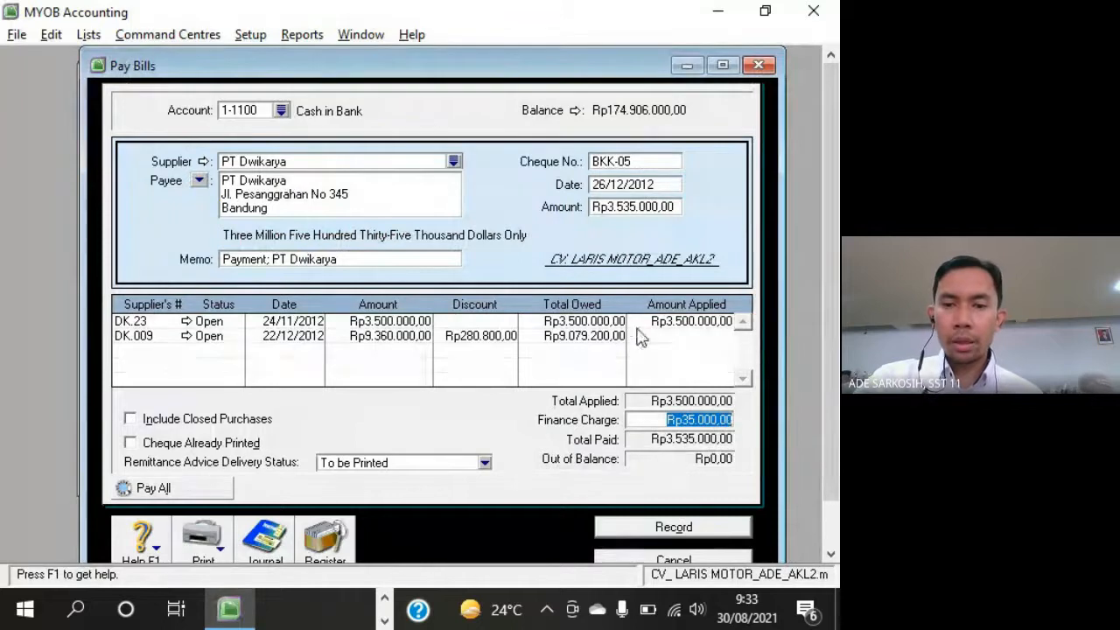
pyautogui.click(742, 535)
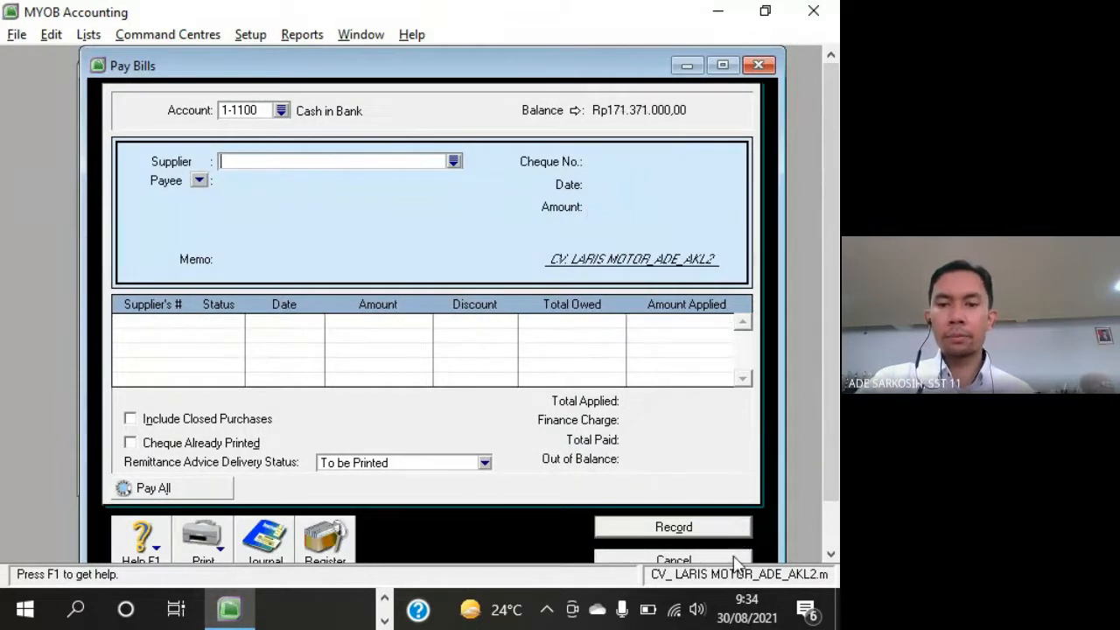
pyautogui.click(737, 560)
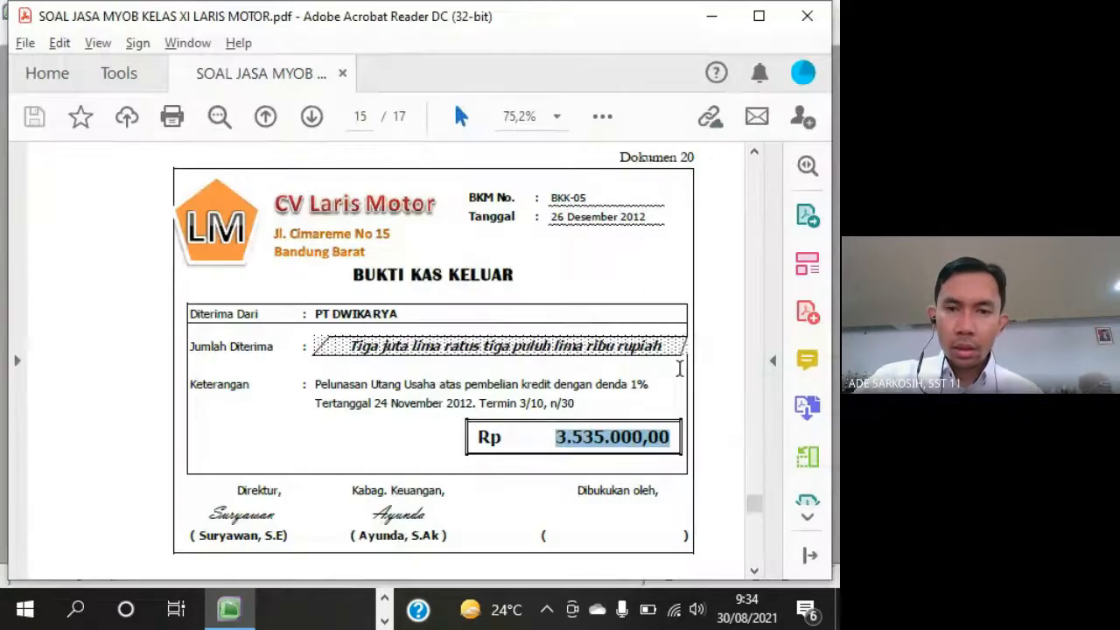
# Examine the PT Kencana sales invoice in Dokumen 21 of the PDF, and return to MYOB Accounting
pyautogui.hotkey('alt', 'Tab')
pyautogui.click(753, 570)
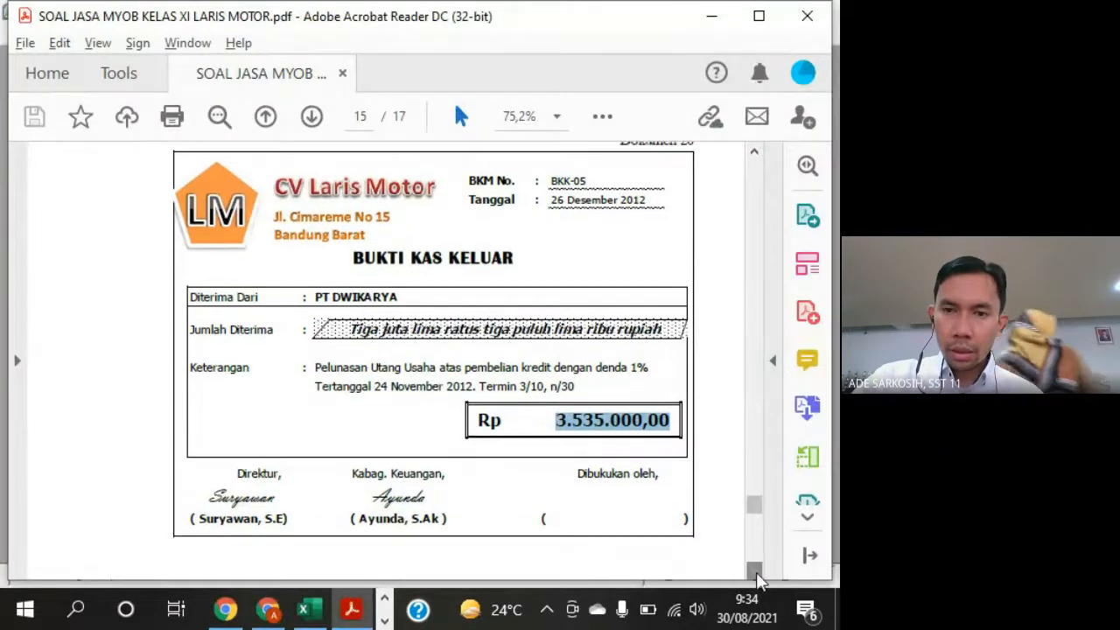
pyautogui.scroll(-8, 753, 570)
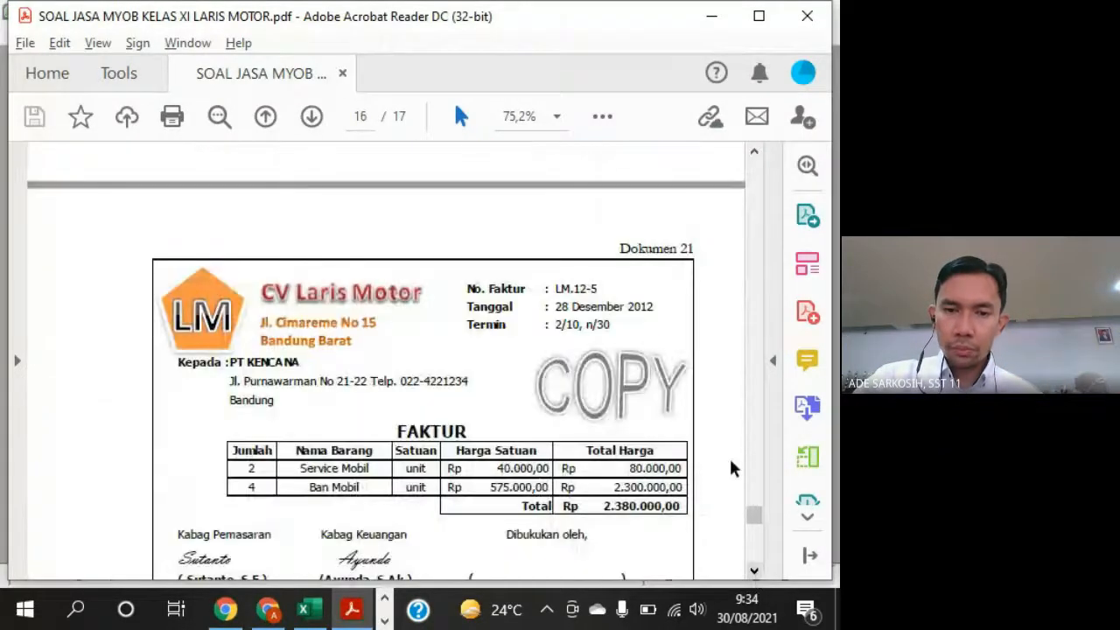
pyautogui.scroll(-1, 723, 461)
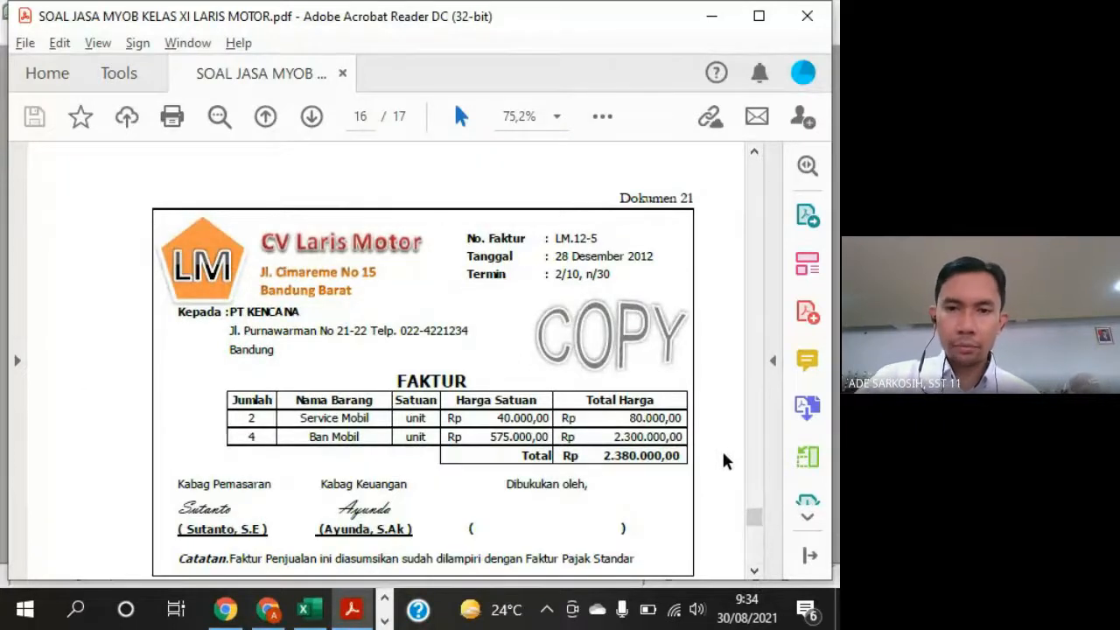
pyautogui.click(755, 570)
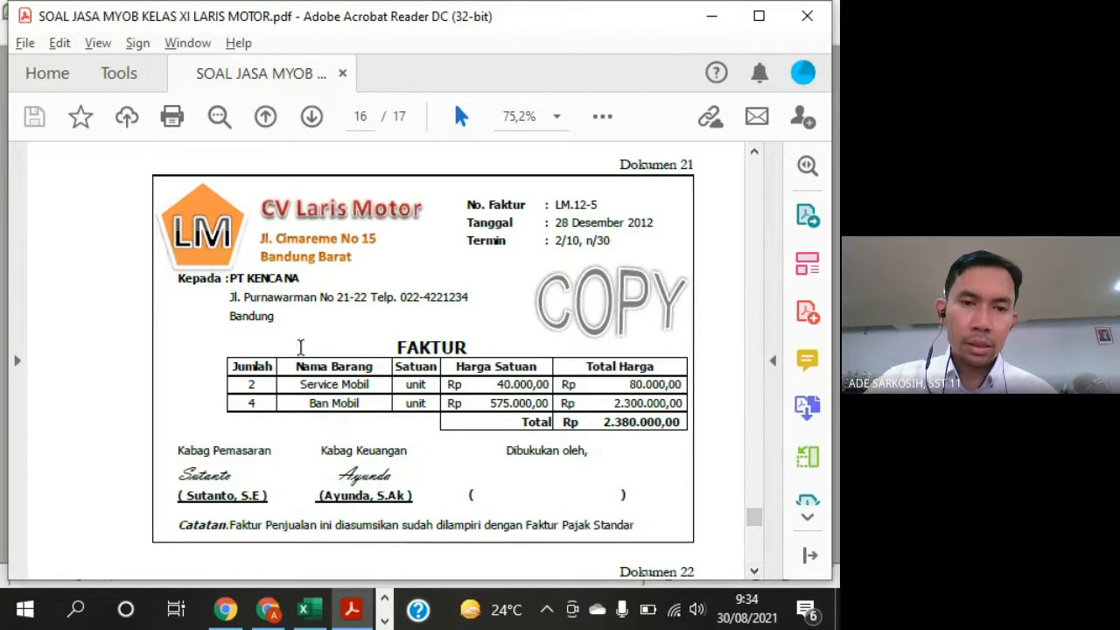
pyautogui.moveTo(230, 280); pyautogui.dragTo(300, 280)
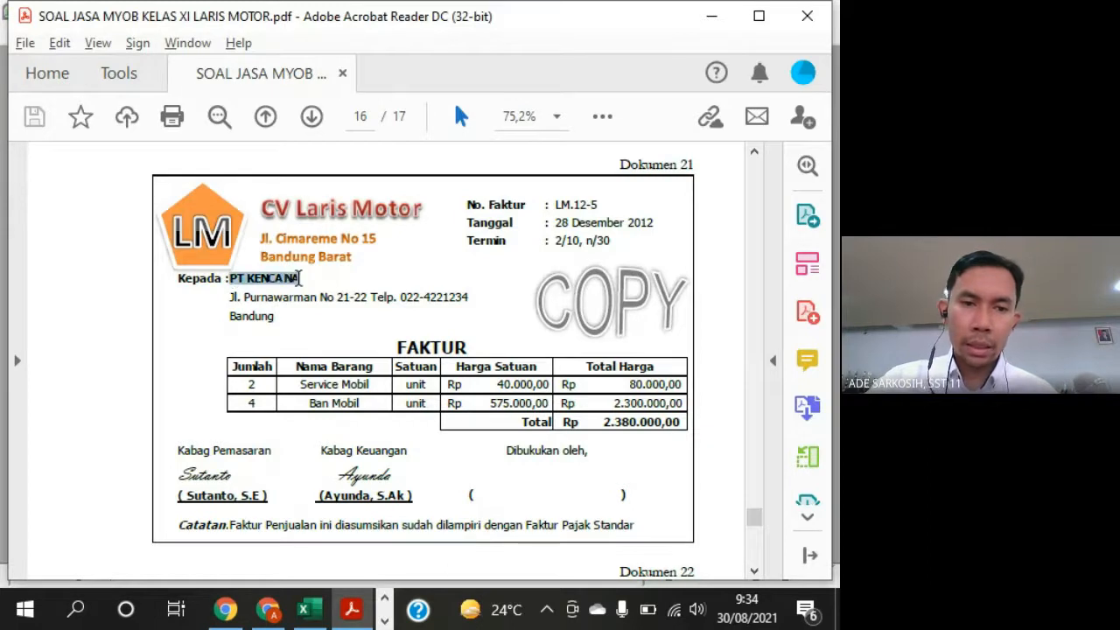
pyautogui.click(384, 620)
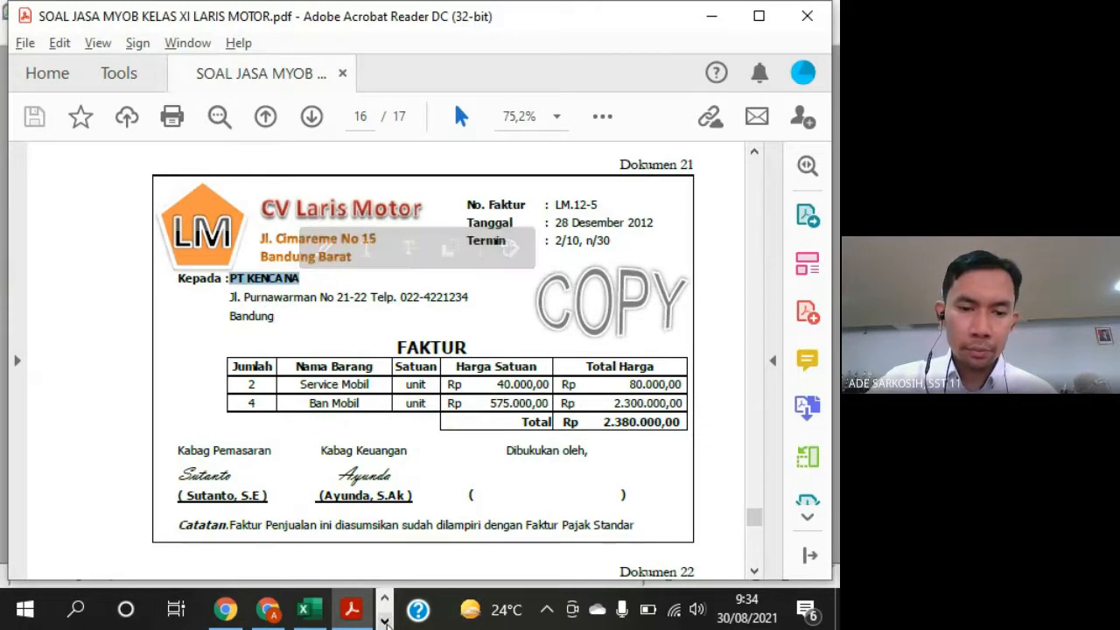
pyautogui.click(228, 609)
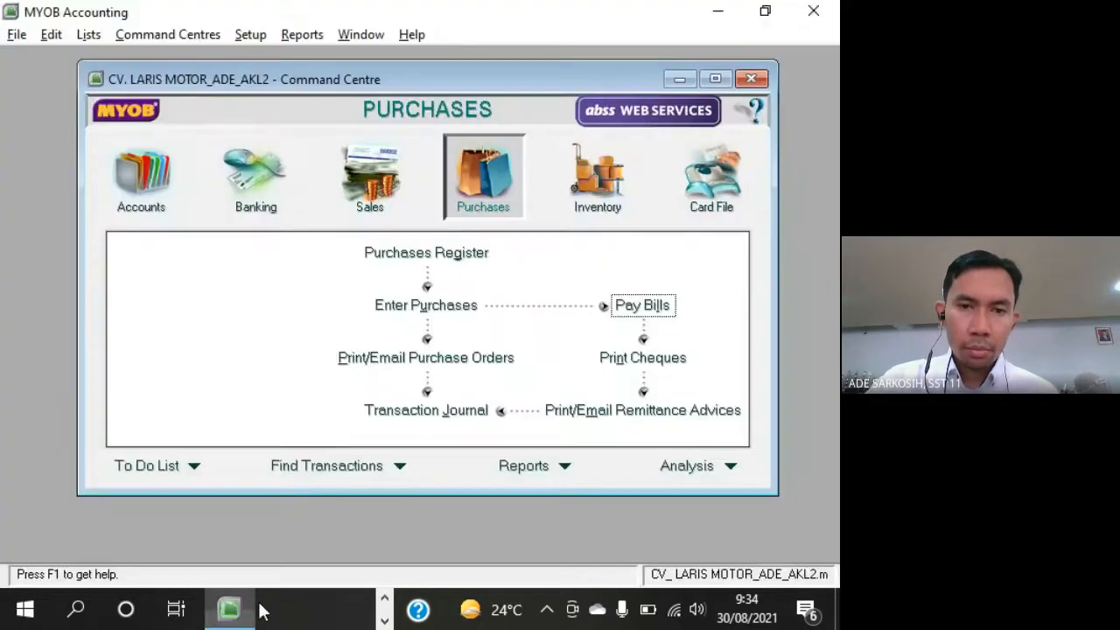
# Start a new service sales invoice for the customer PT Kencana
pyautogui.click(382, 198)
pyautogui.click(443, 304)
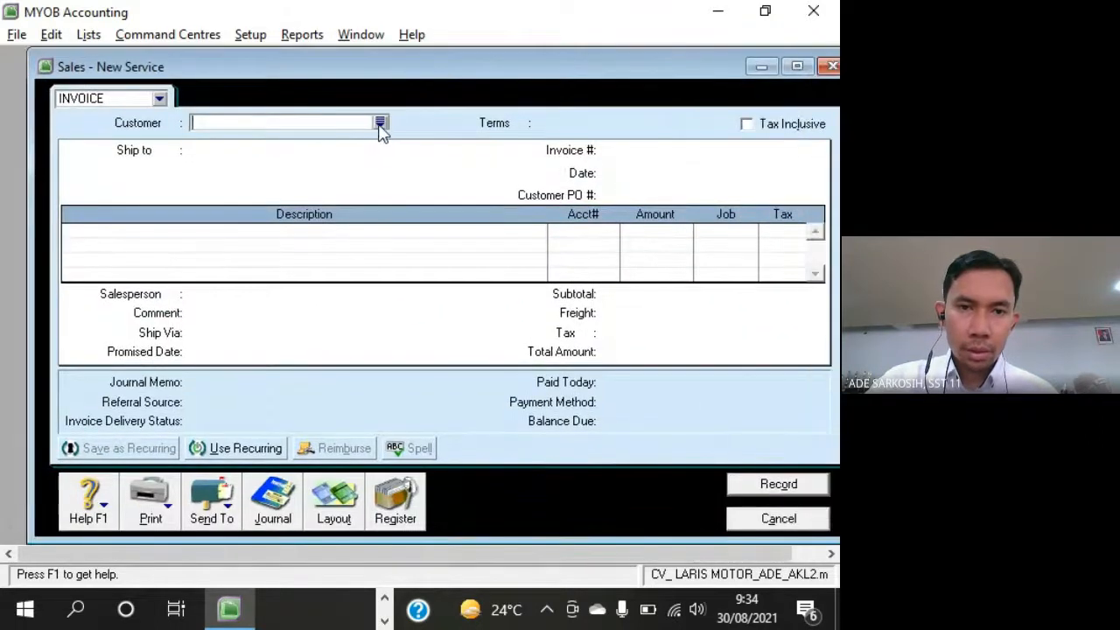
pyautogui.click(380, 122)
pyautogui.doubleClick(267, 216)
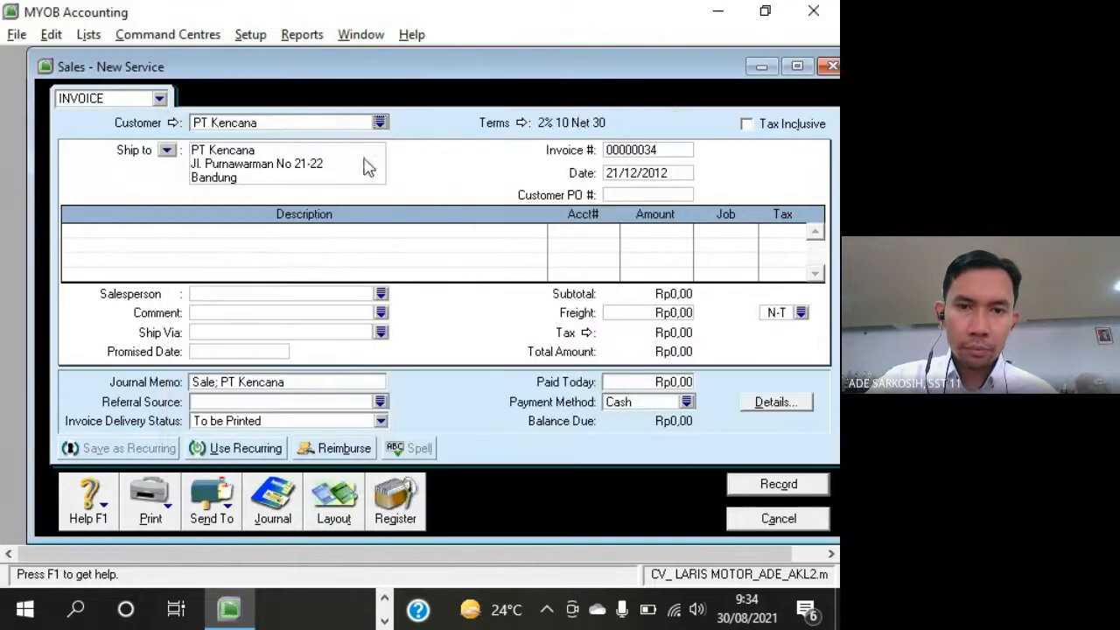
pyautogui.moveTo(619, 58); pyautogui.dragTo(555, 71)
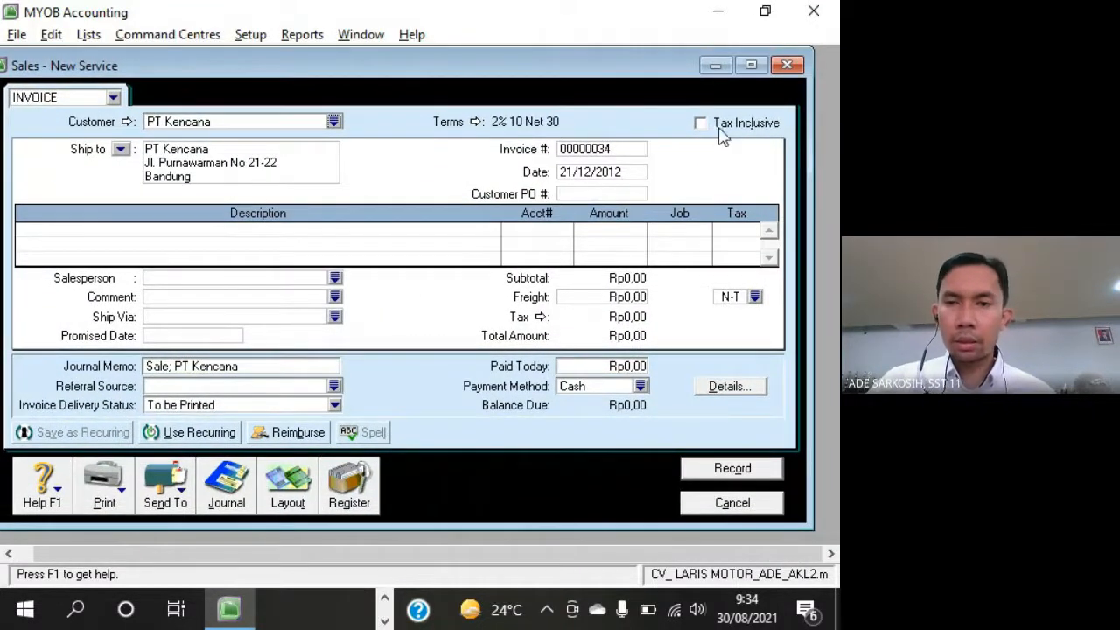
# Following Dokumen 21 in the PDF, set the invoice number to LM12-5 and the date to 28/12/2012
pyautogui.click(628, 159)
pyautogui.hotkey('alt', 'Tab')
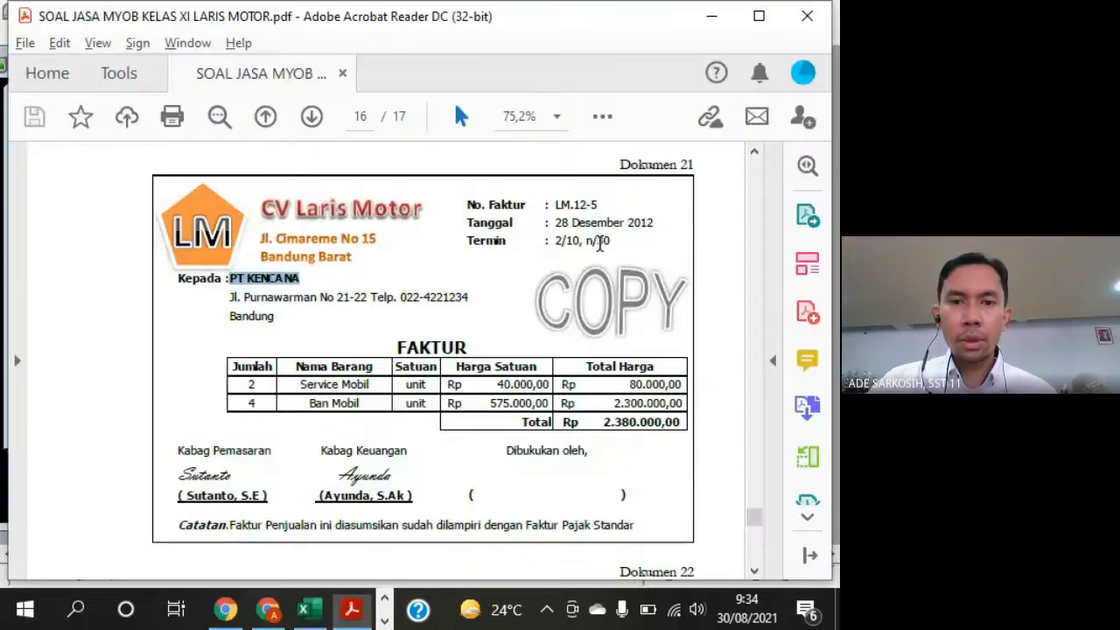
pyautogui.hotkey('alt', 'Tab')
pyautogui.write('LM')
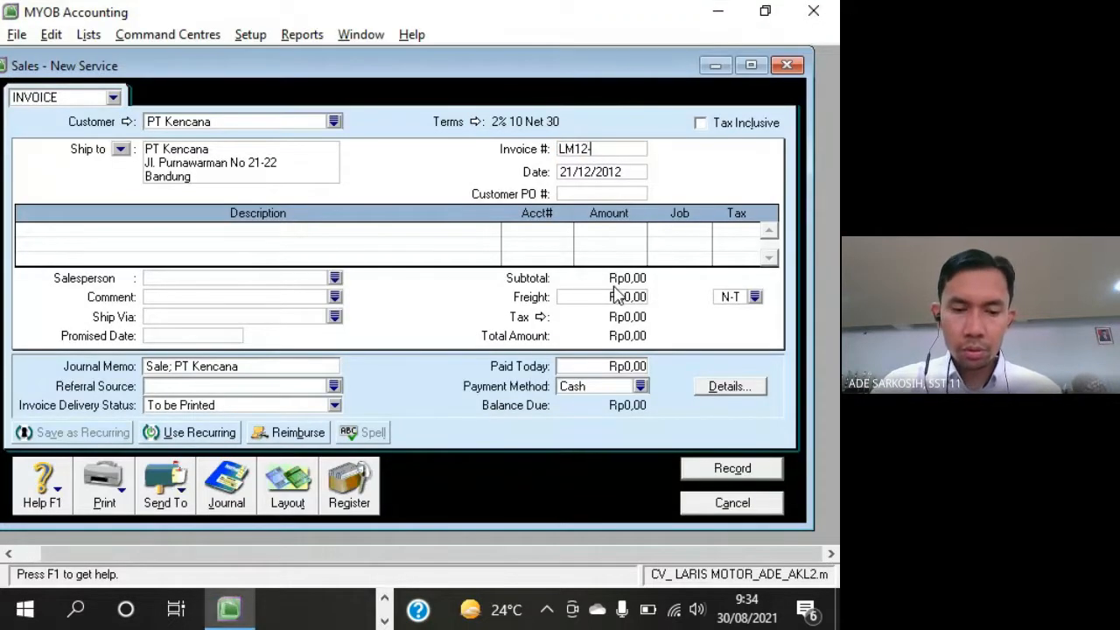
pyautogui.write('12-5')
pyautogui.press('Tab')
pyautogui.hotkey('alt', 'Tab')
pyautogui.hotkey('alt', 'Tab')
pyautogui.write('28')
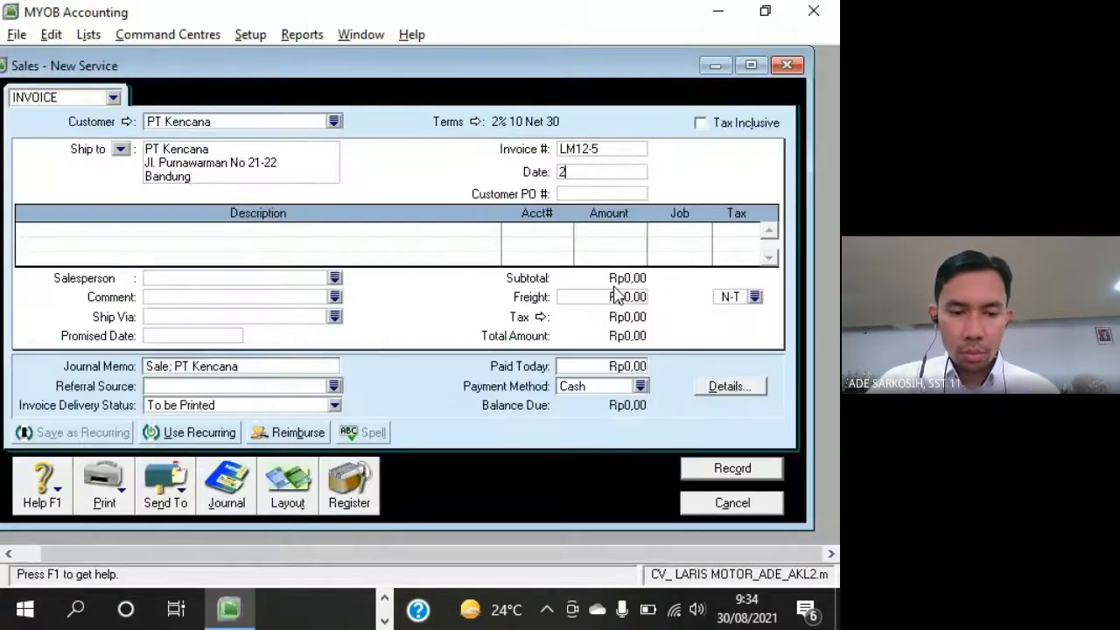
pyautogui.write('/12/1012')
pyautogui.press('Tab')
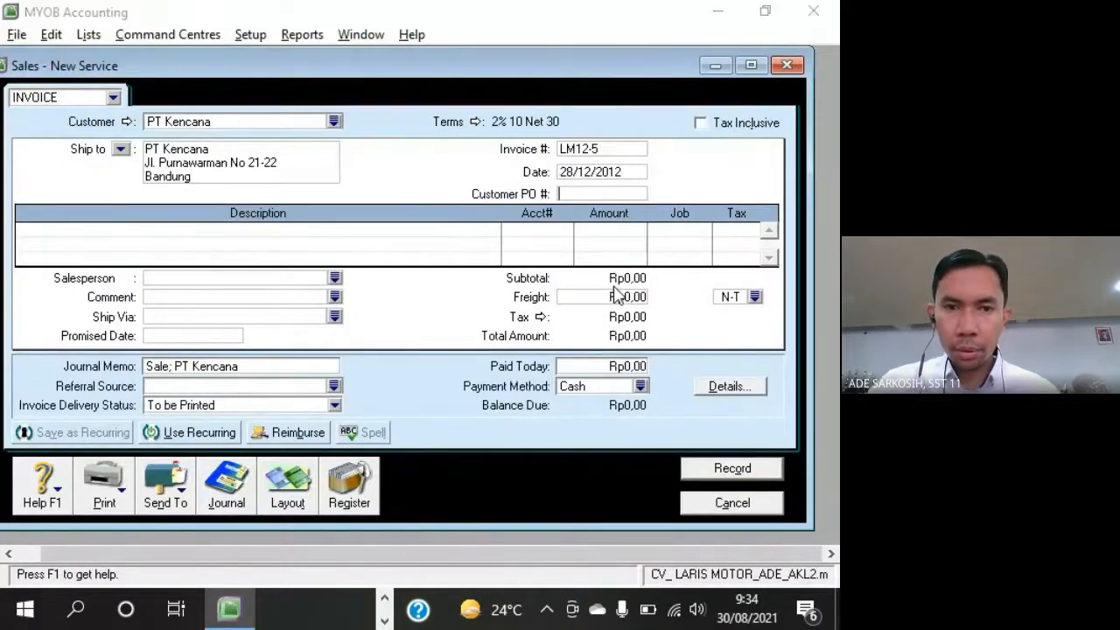
# Describe the first invoice line as "Service Mobil, ban Mobil" after the PDF and accept account 4-1100 for it
pyautogui.hotkey('alt', 'Tab')
pyautogui.hotkey('alt', 'Tab')
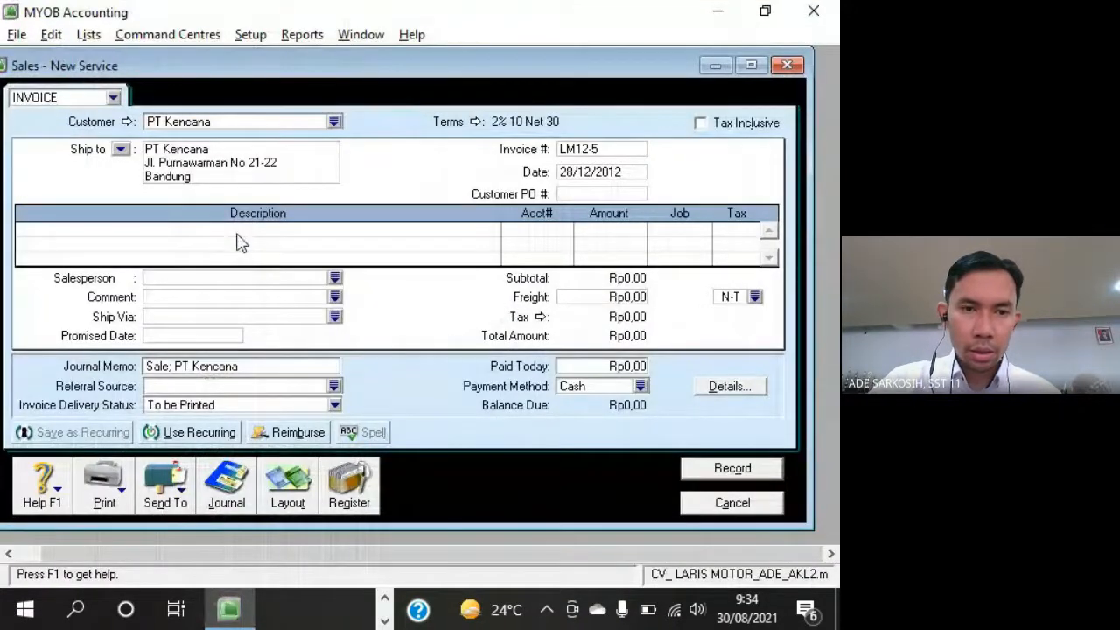
pyautogui.click(237, 234)
pyautogui.hotkey('alt', 'Tab')
pyautogui.hotkey('alt', 'Tab')
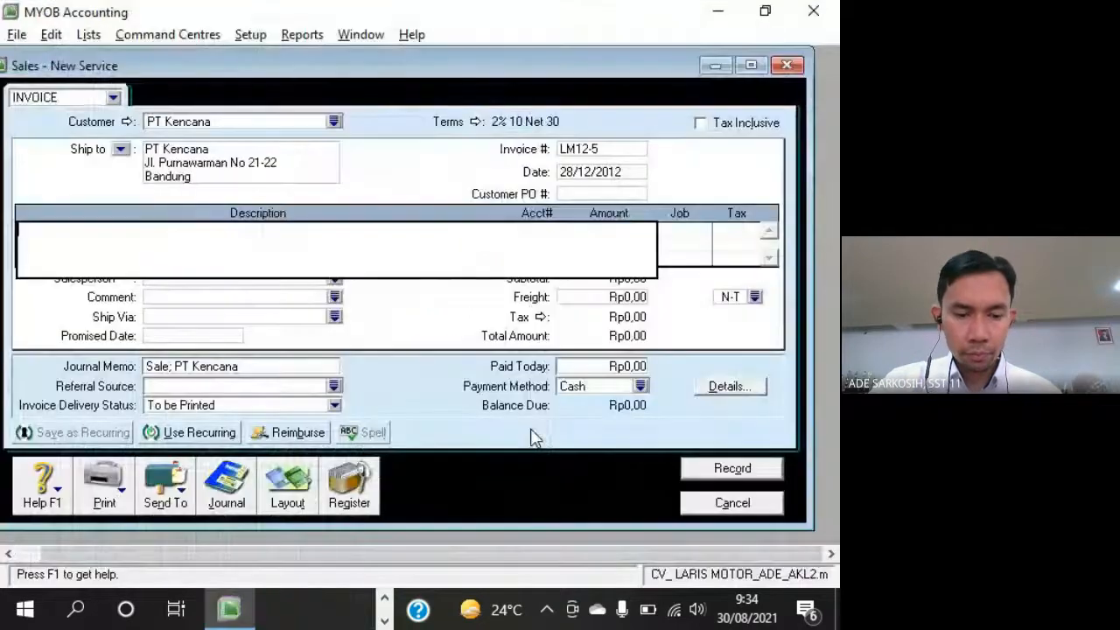
pyautogui.write('Service Mob')
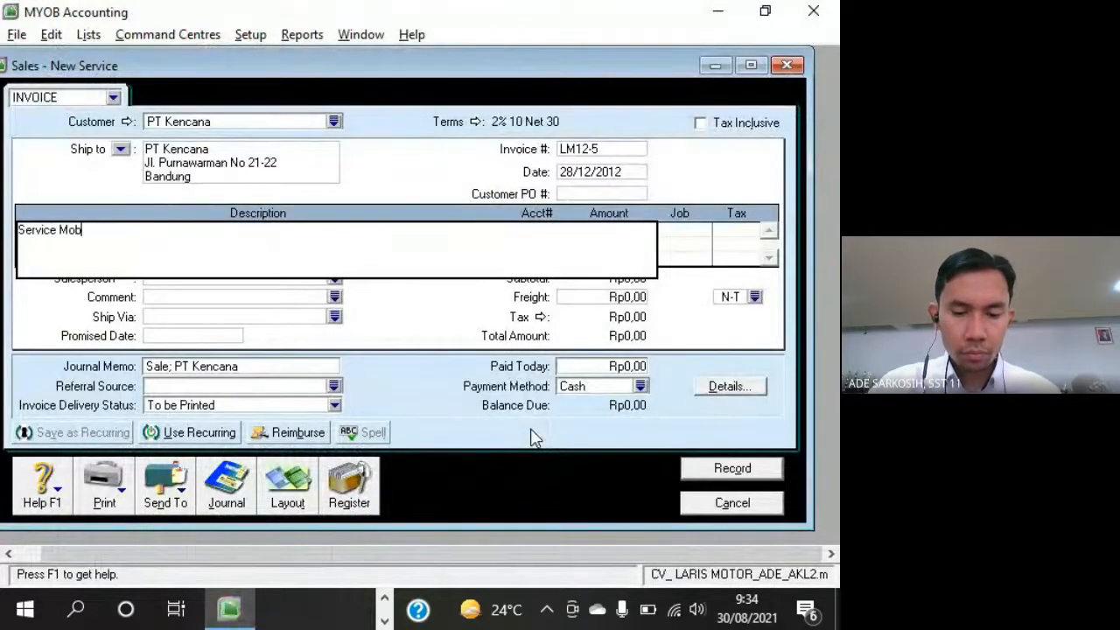
pyautogui.write('il,')
pyautogui.hotkey('alt', 'Tab')
pyautogui.hotkey('alt', 'Tab')
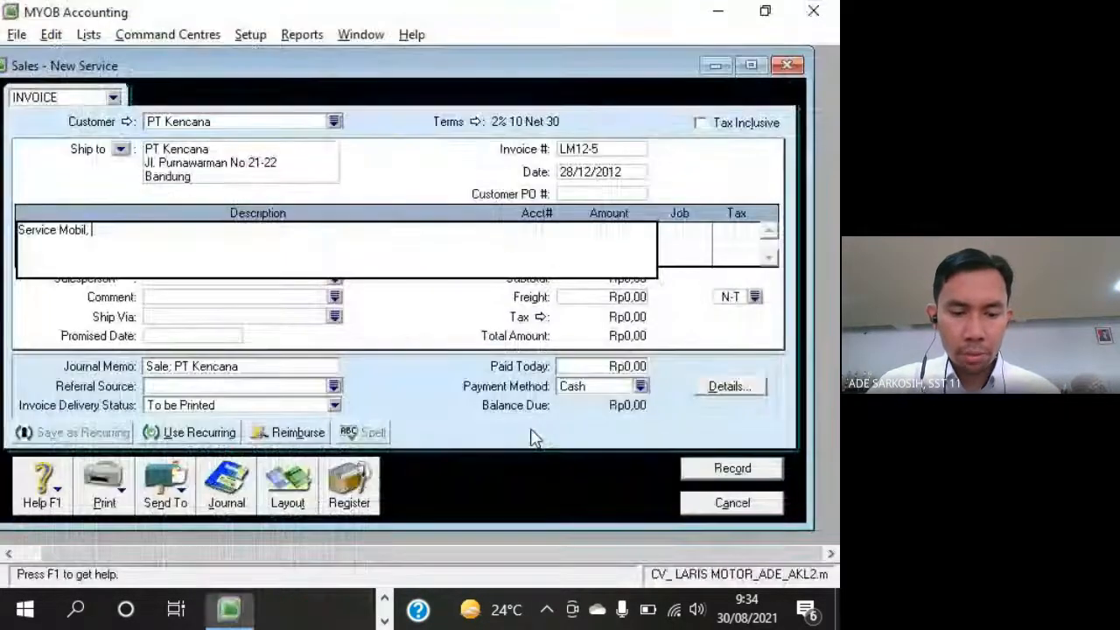
pyautogui.write('ban Mobil')
pyautogui.press('Tab')
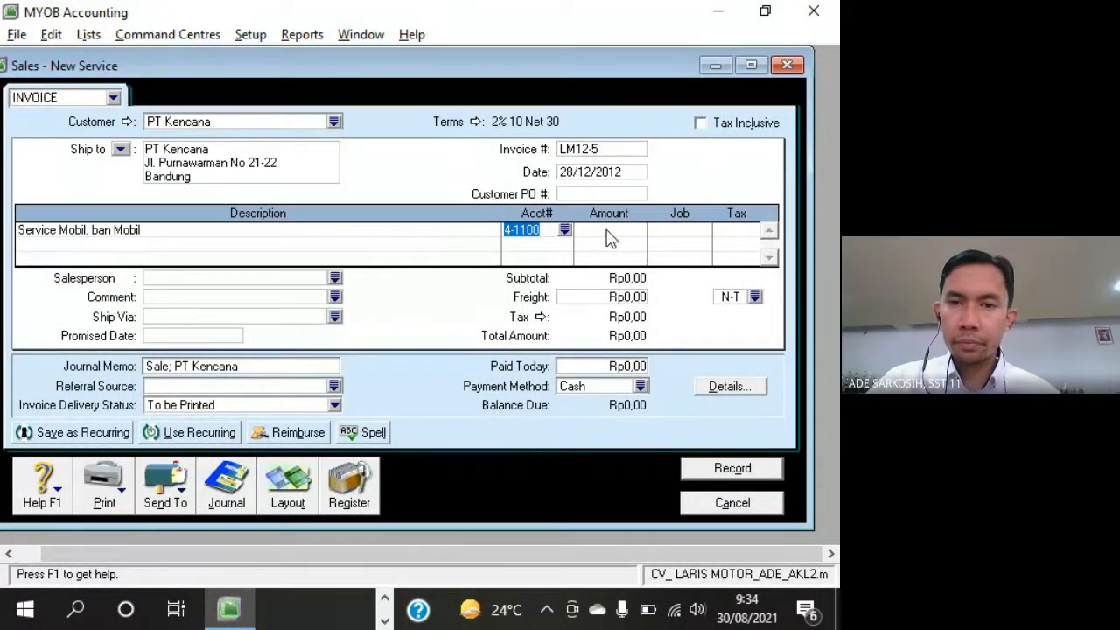
pyautogui.press('Tab')
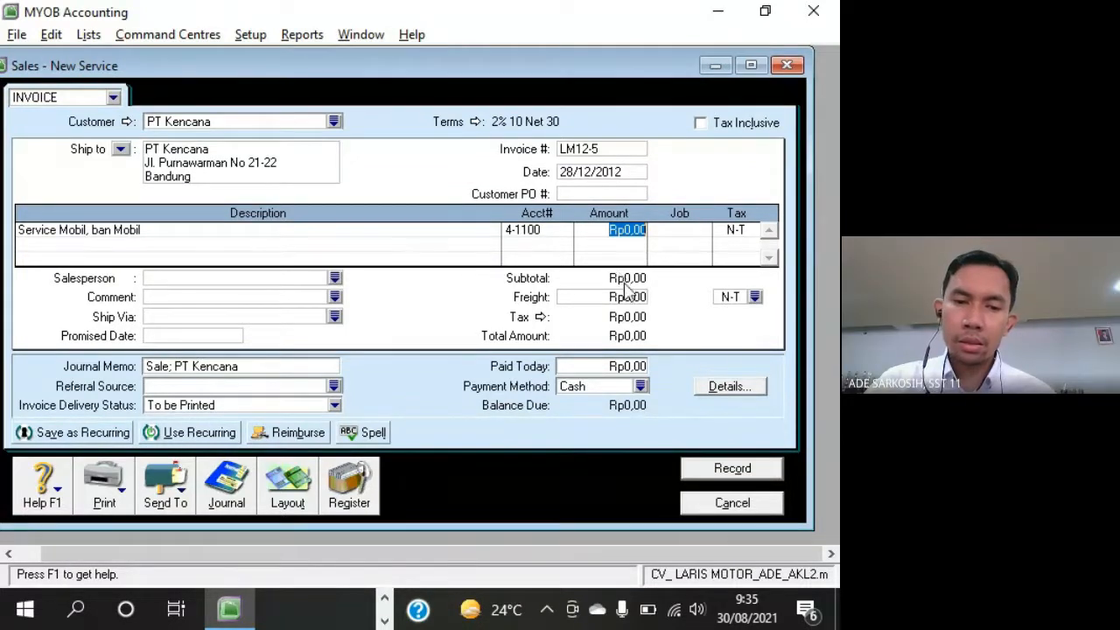
# Find the PT Dwikarya payment BKK-05 among the disbursements in the Transaction Journal, examine its Pay Bills details and close them
pyautogui.click(226, 490)
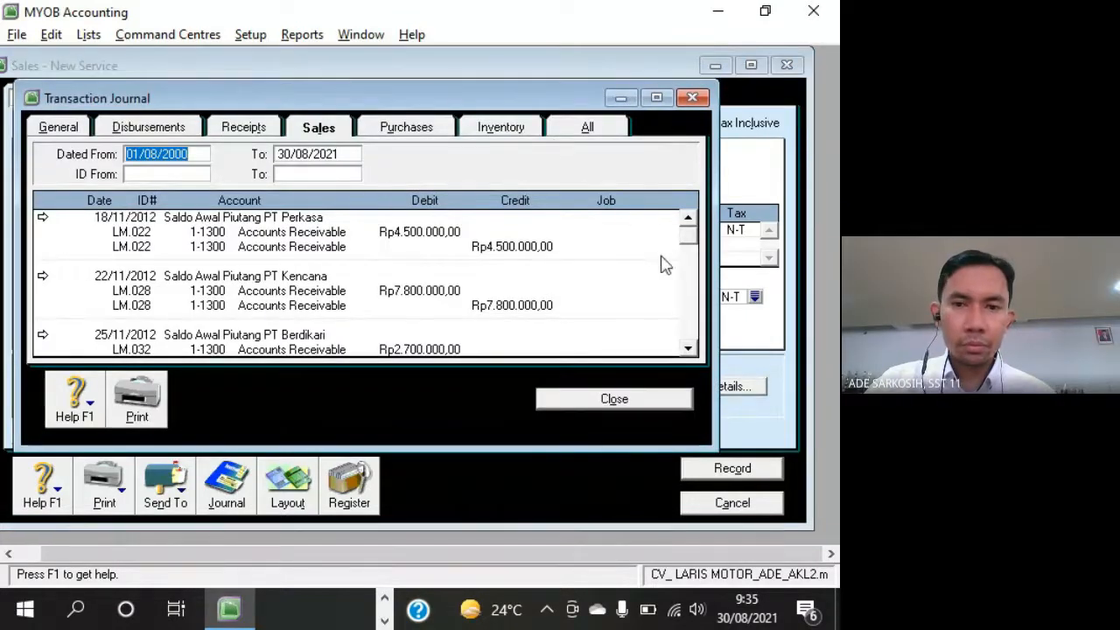
pyautogui.moveTo(687, 234); pyautogui.dragTo(693, 348)
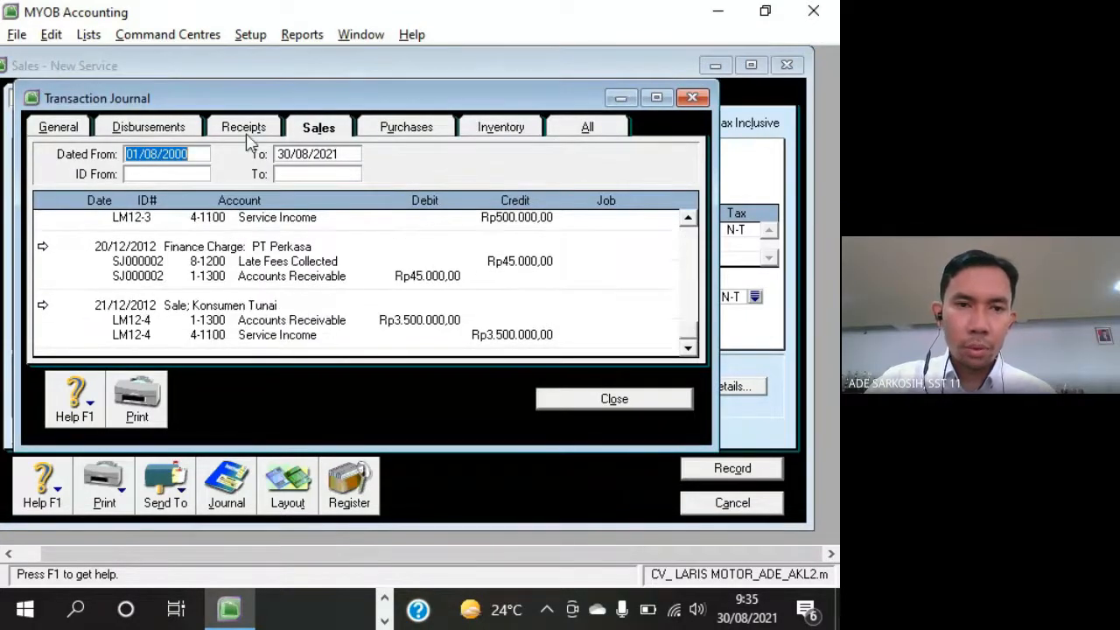
pyautogui.click(188, 128)
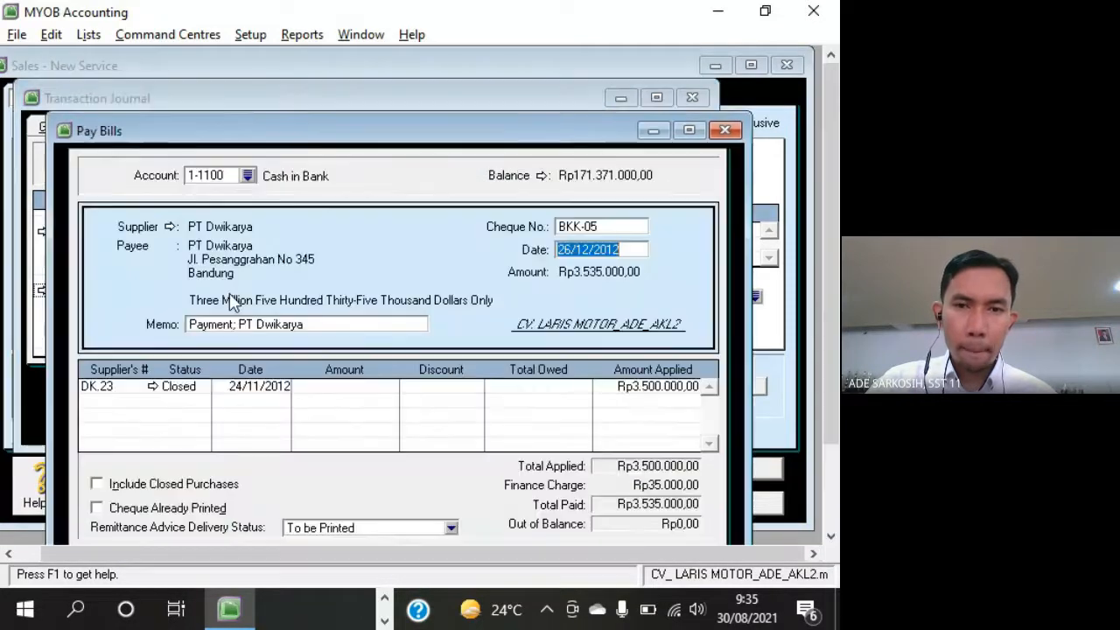
pyautogui.doubleClick(226, 294)
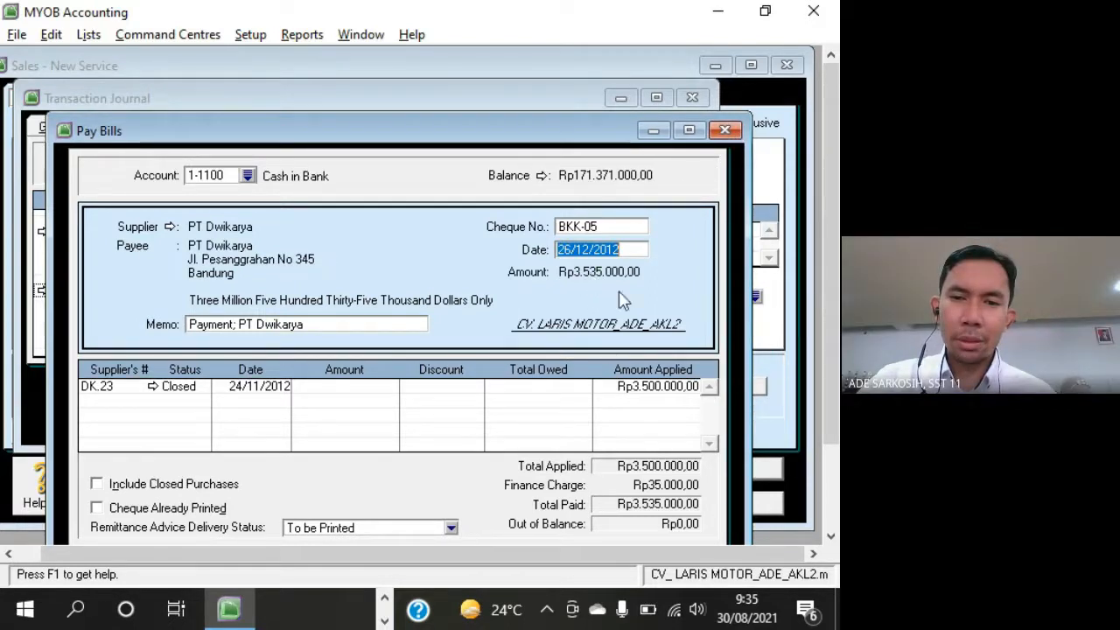
pyautogui.click(733, 134)
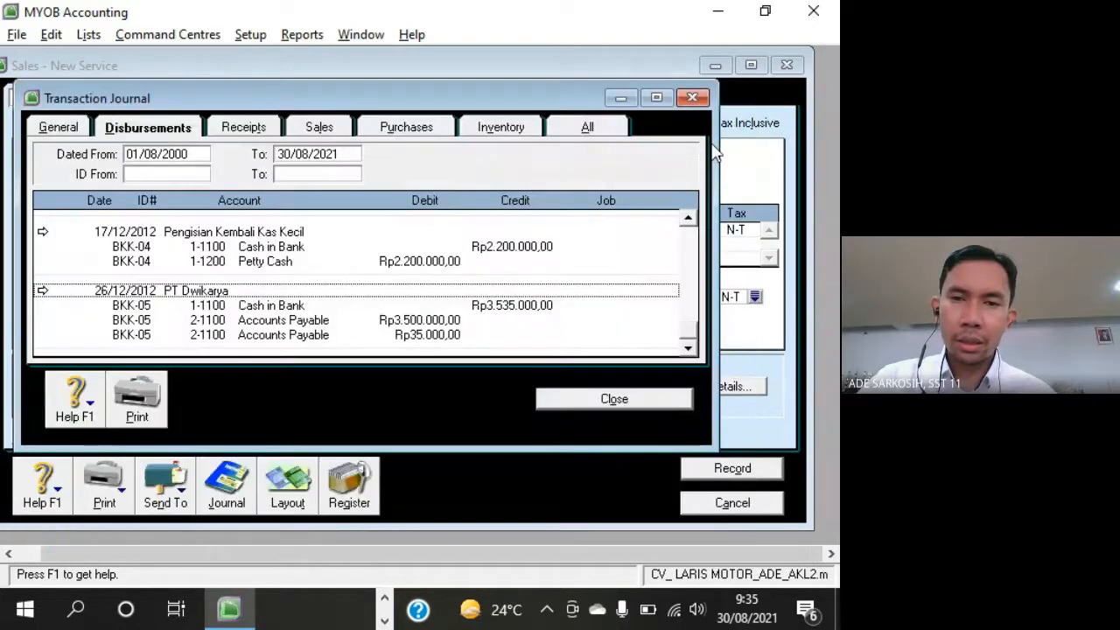
# Enlarge the Transaction Journal to view more disbursements, close it, and minimise the unfinished PT Kencana invoice window
pyautogui.moveTo(514, 96); pyautogui.dragTo(552, 79)
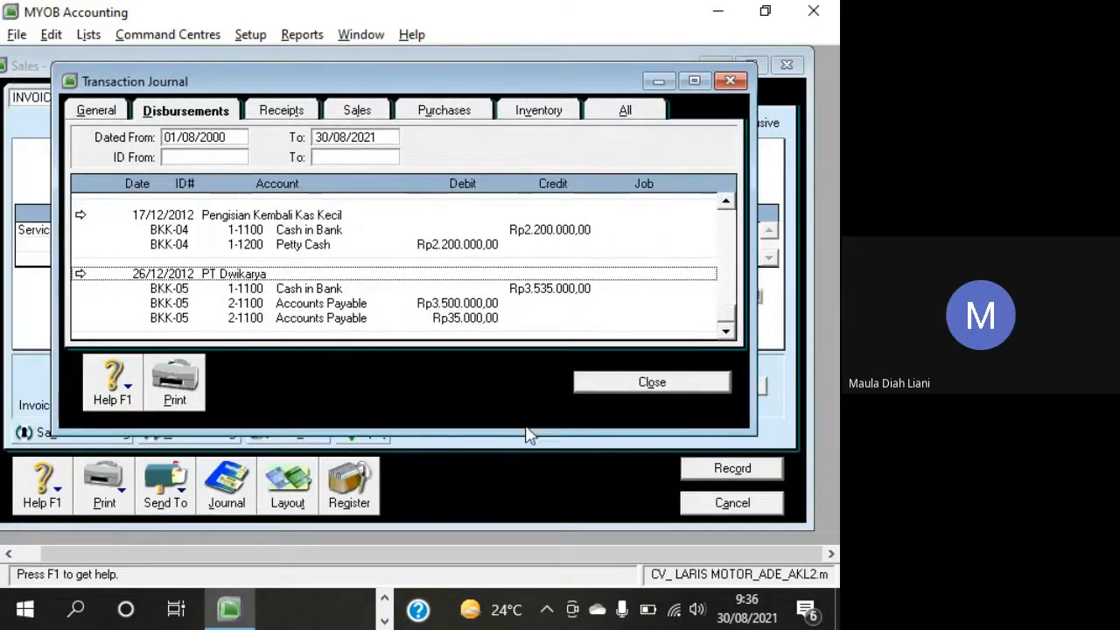
pyautogui.moveTo(529, 447); pyautogui.dragTo(533, 543)
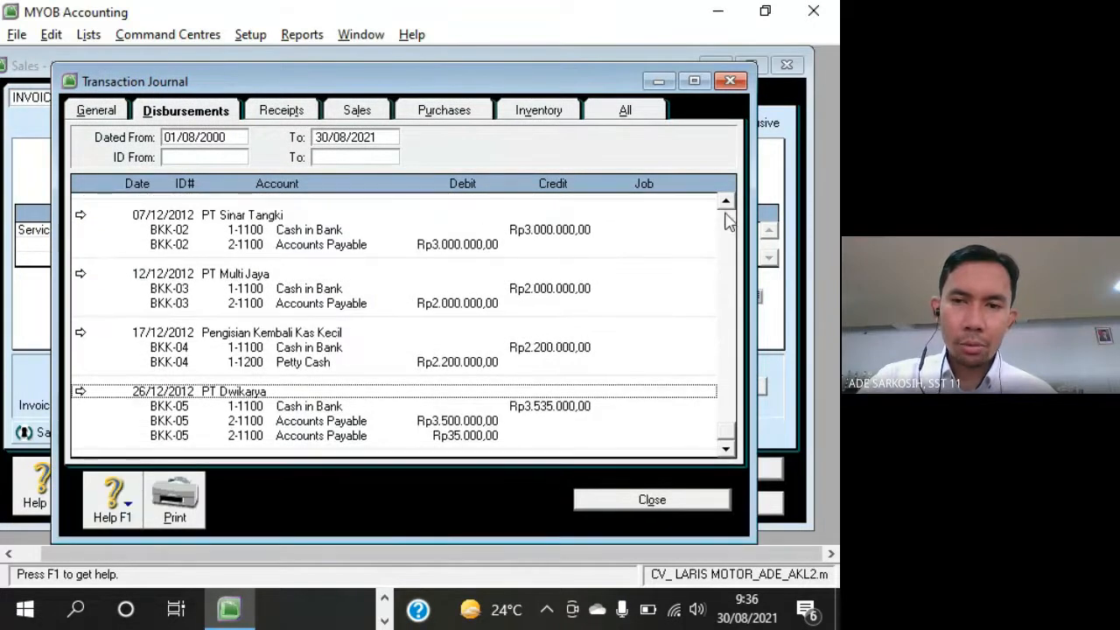
pyautogui.click(729, 81)
pyautogui.click(715, 66)
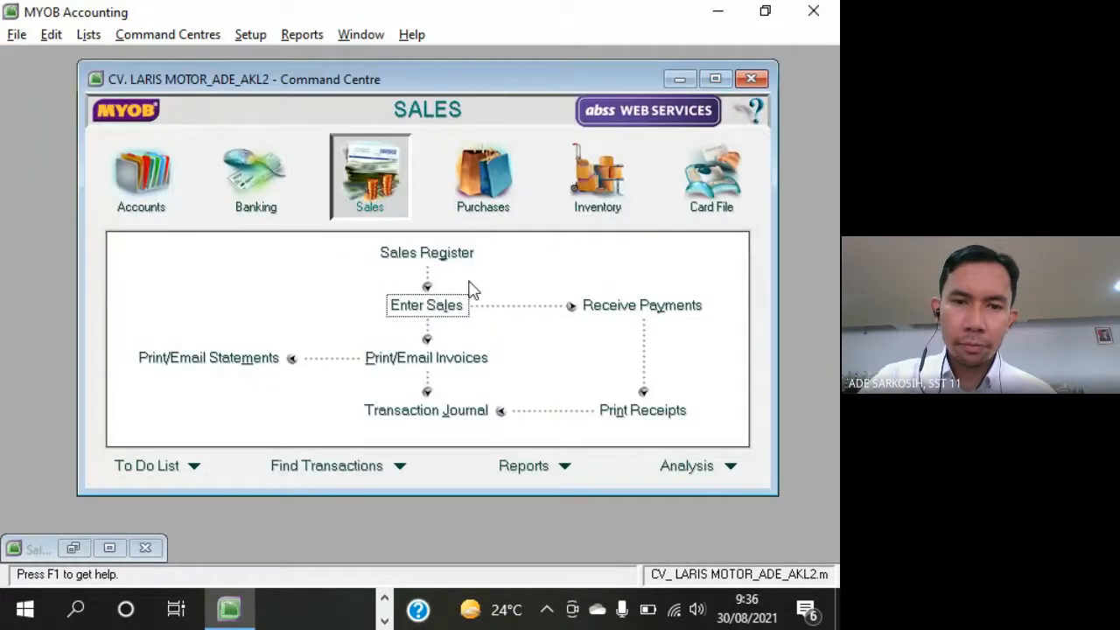
# Reopen the Transaction Journal in a taller window, review the December disbursements and the general journal entries, and close it
pyautogui.click(464, 411)
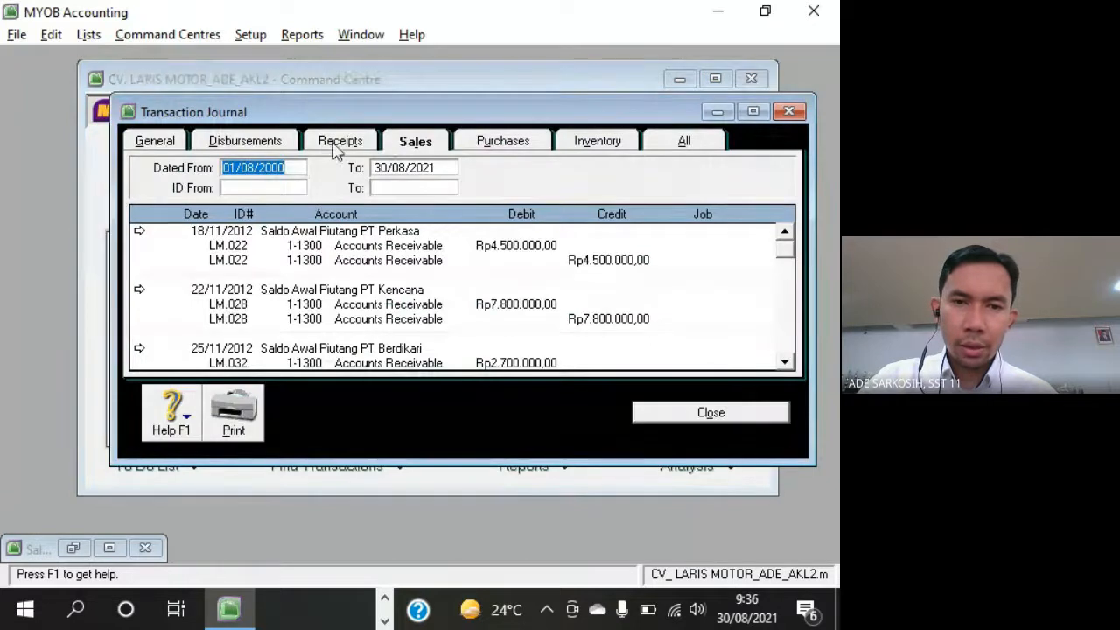
pyautogui.click(260, 144)
pyautogui.moveTo(413, 113); pyautogui.dragTo(370, 69)
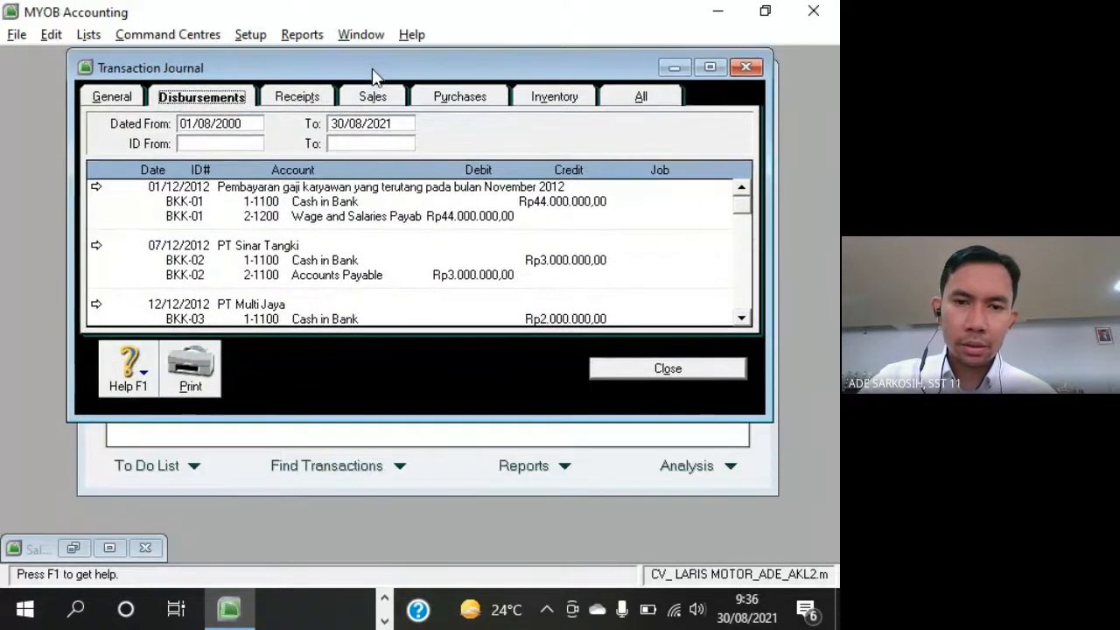
pyautogui.moveTo(498, 421); pyautogui.dragTo(490, 556)
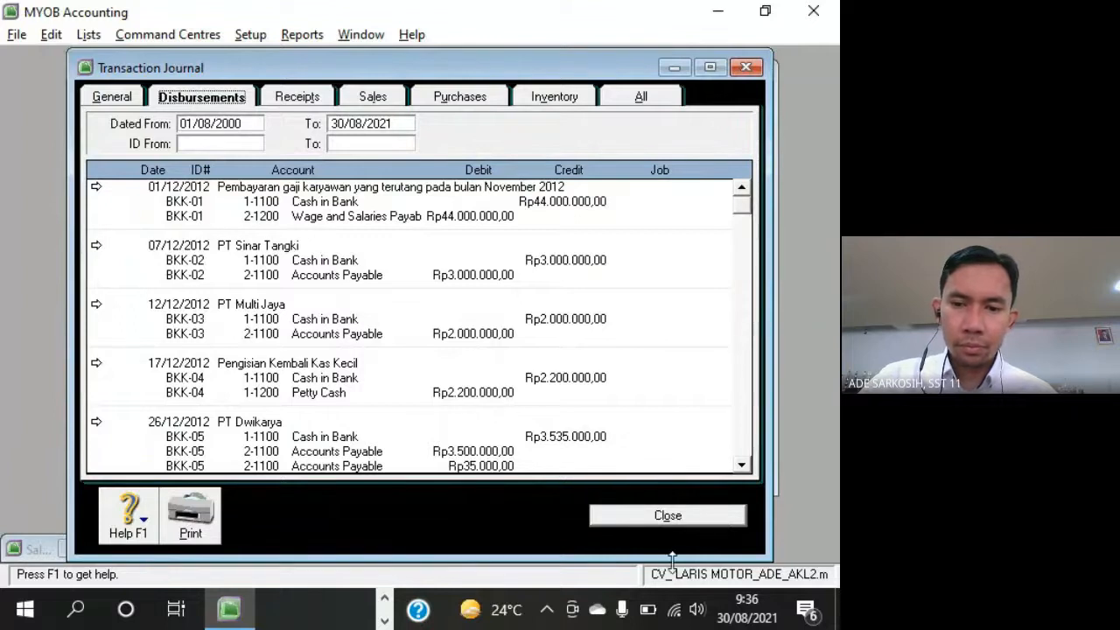
pyautogui.click(743, 467)
pyautogui.click(741, 187)
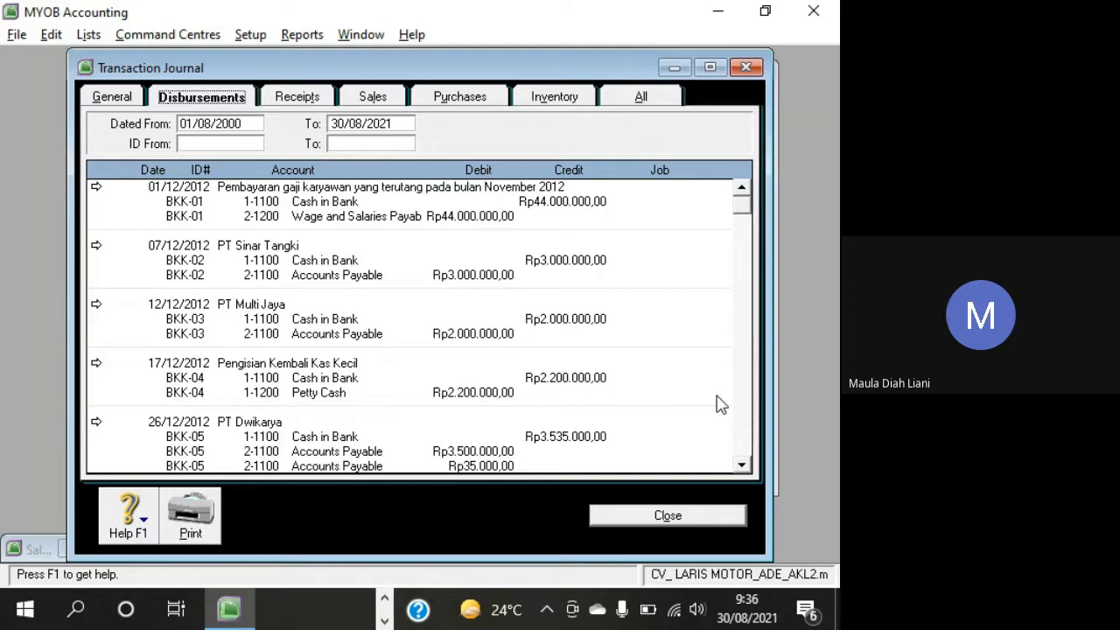
pyautogui.click(742, 468)
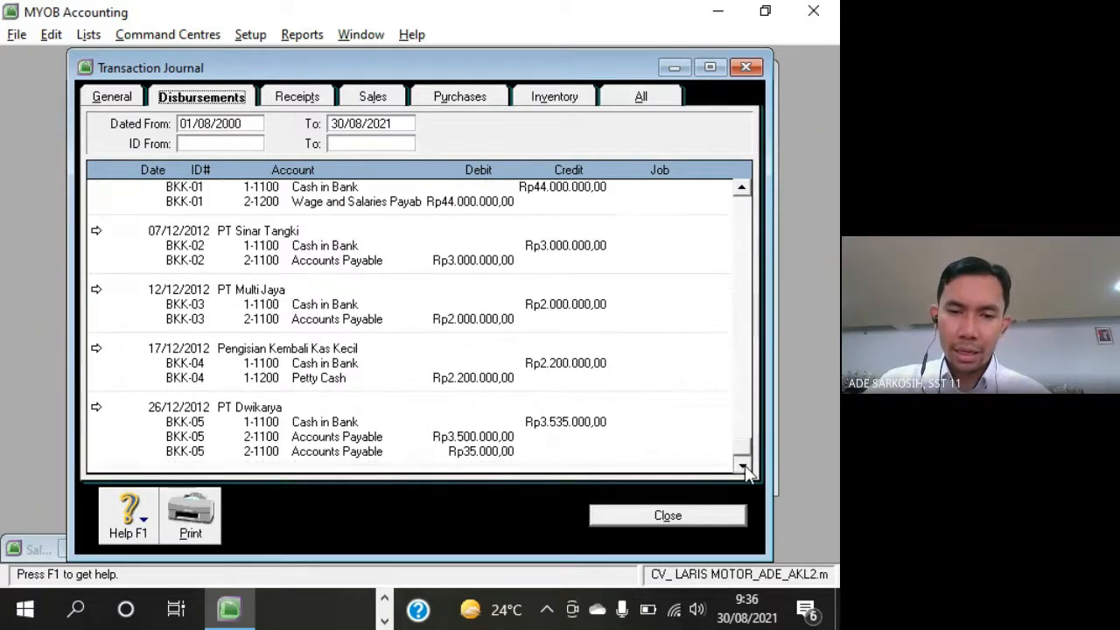
pyautogui.click(742, 188)
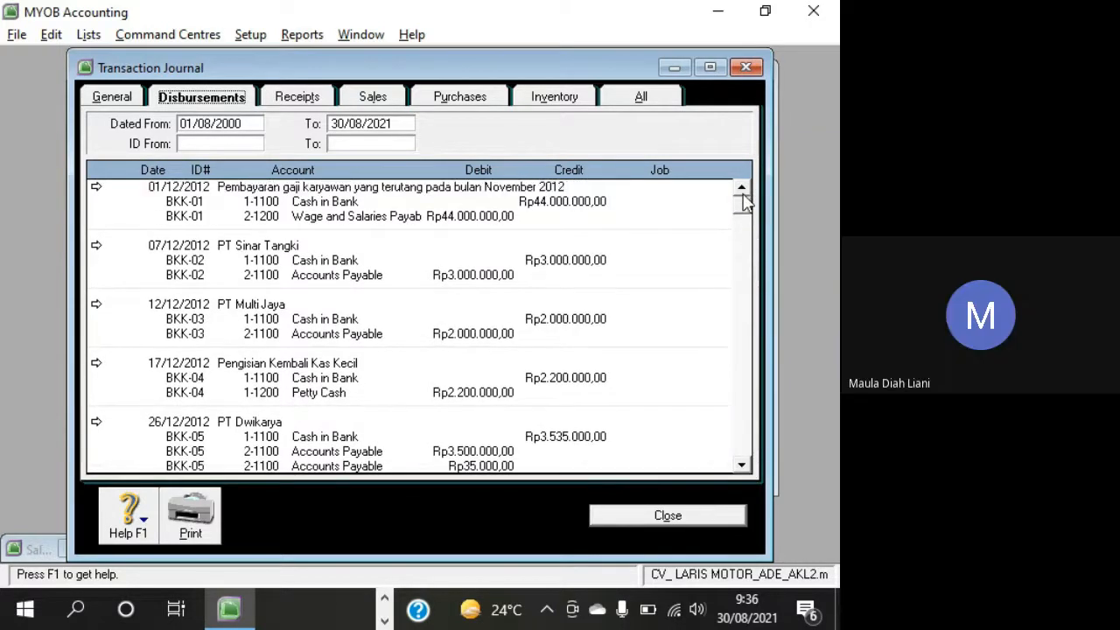
pyautogui.click(112, 97)
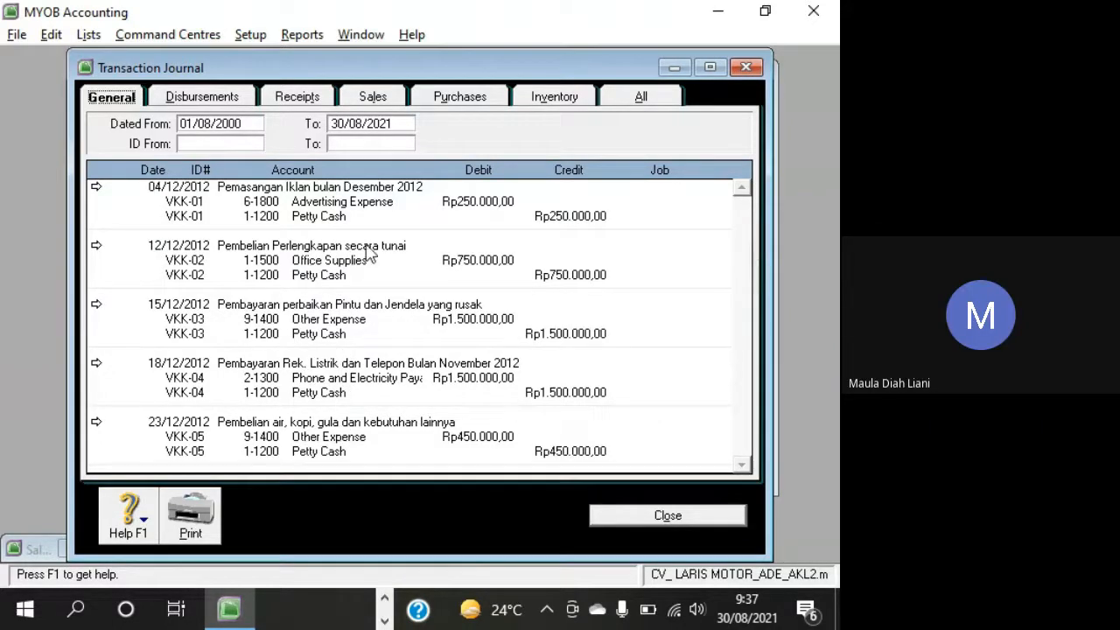
pyautogui.click(718, 516)
# Open the Accounts List, enlarge its window and display only the asset accounts
pyautogui.click(141, 179)
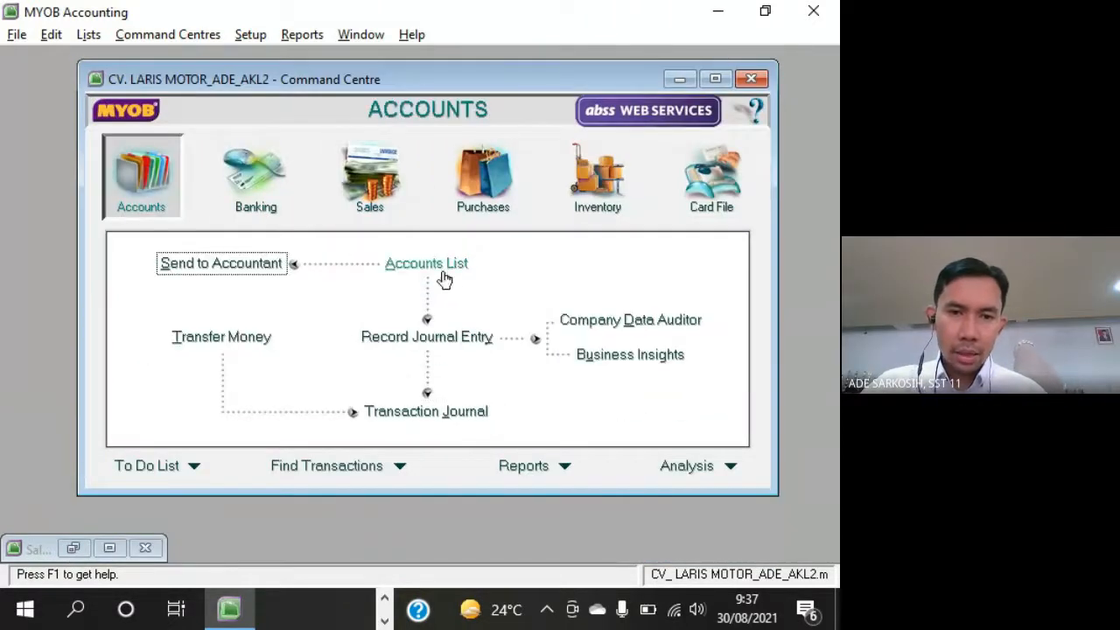
pyautogui.click(444, 272)
pyautogui.moveTo(470, 114); pyautogui.dragTo(416, 83)
pyautogui.moveTo(596, 470); pyautogui.dragTo(596, 561)
pyautogui.click(200, 111)
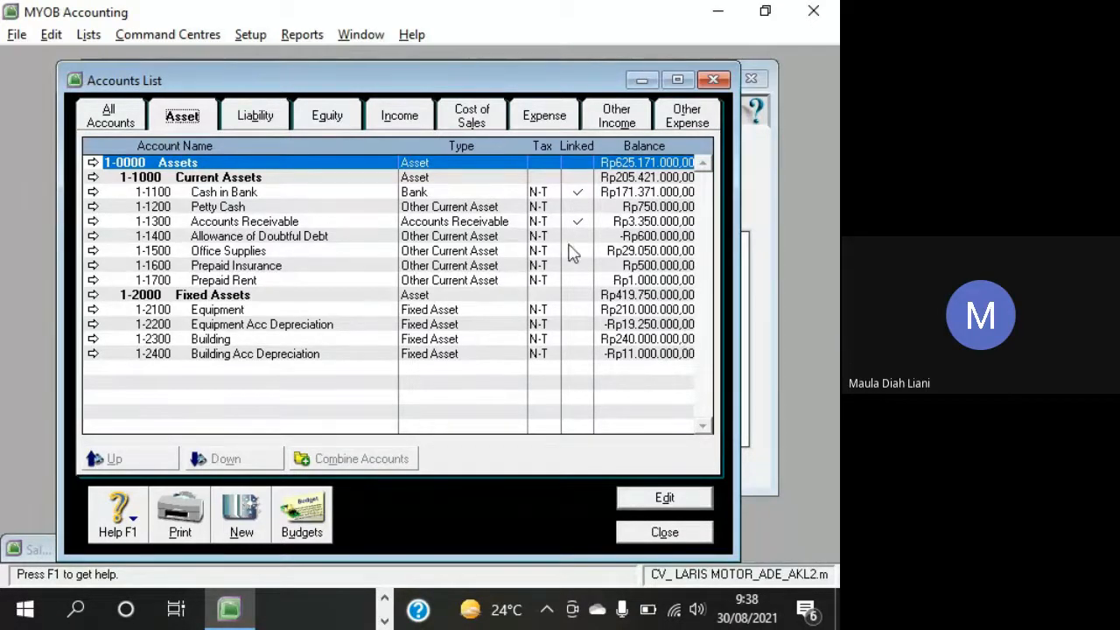
# Check the balances of Petty Cash, Cash in Bank and Accounts Receivable, and close the Accounts List
pyautogui.click(653, 208)
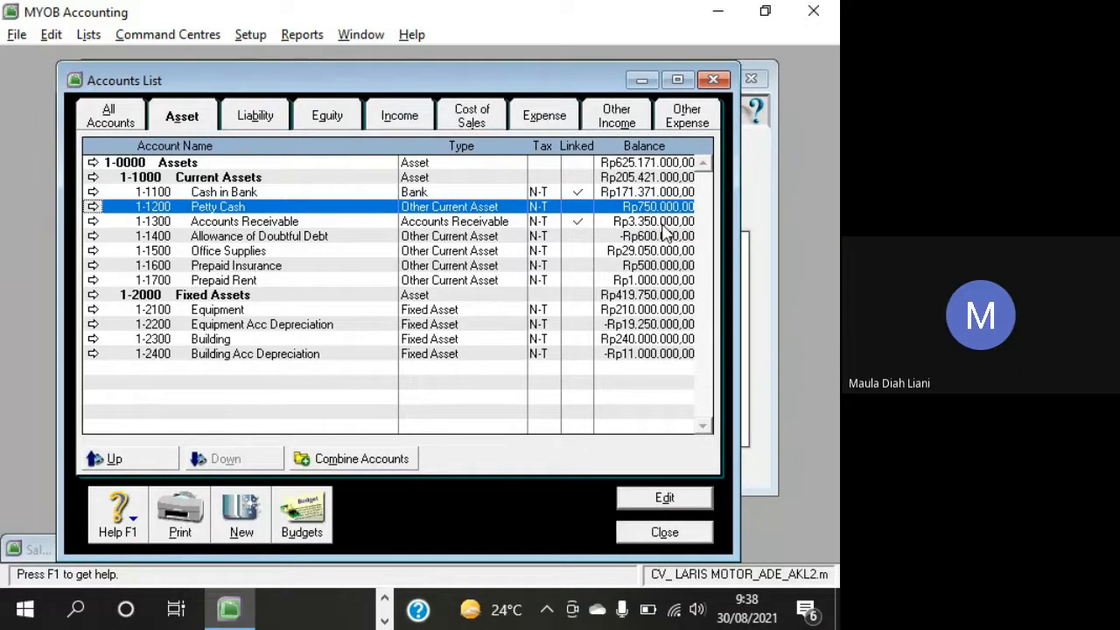
pyautogui.click(647, 194)
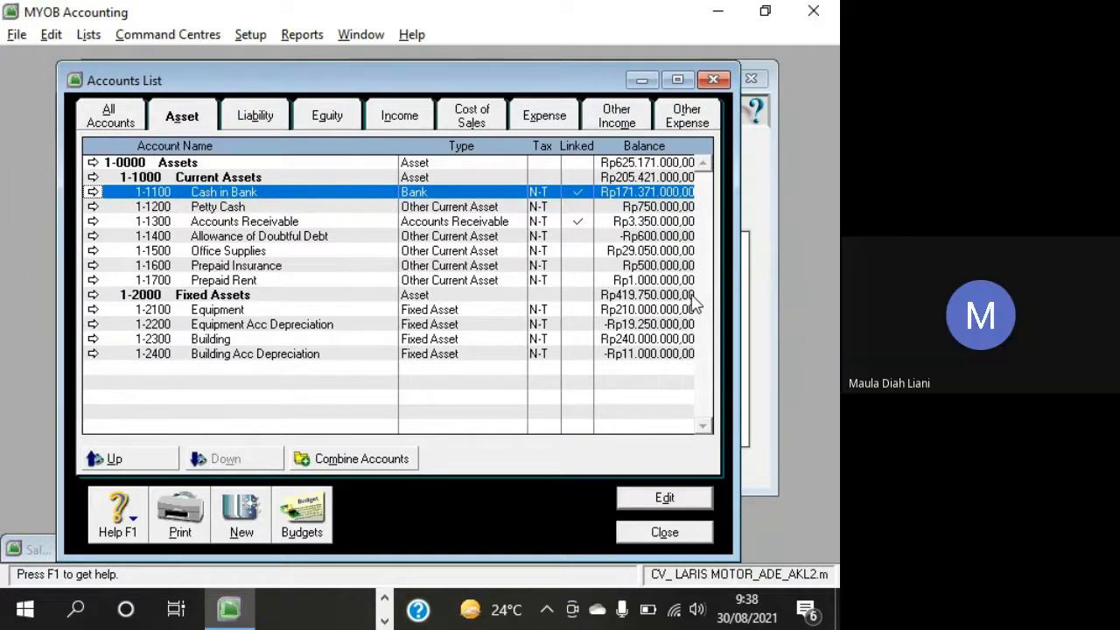
pyautogui.click(649, 224)
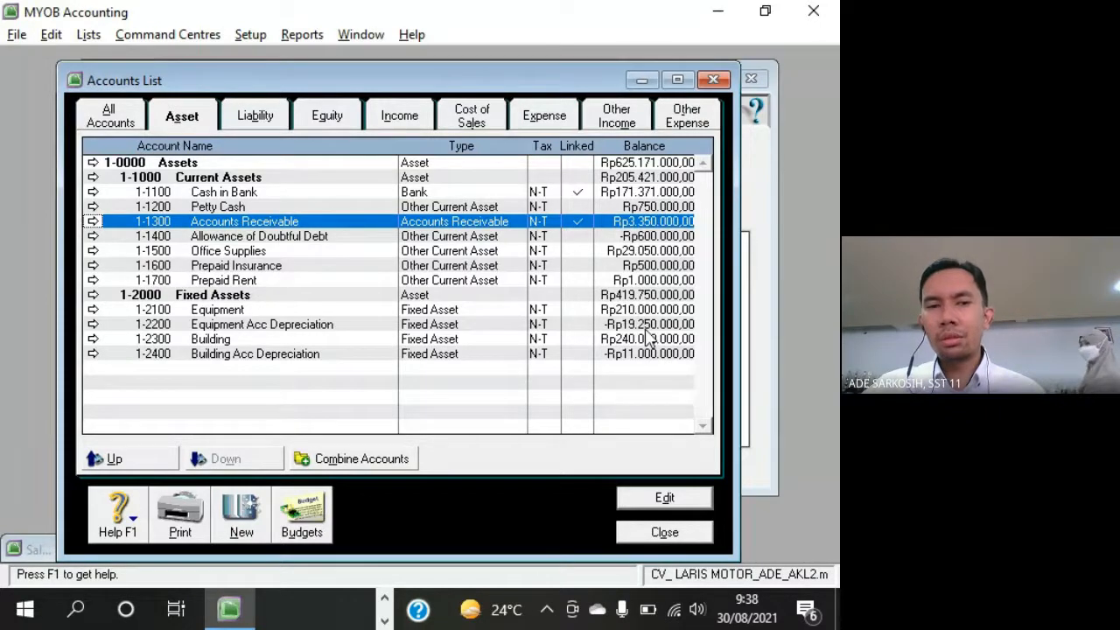
pyautogui.click(664, 532)
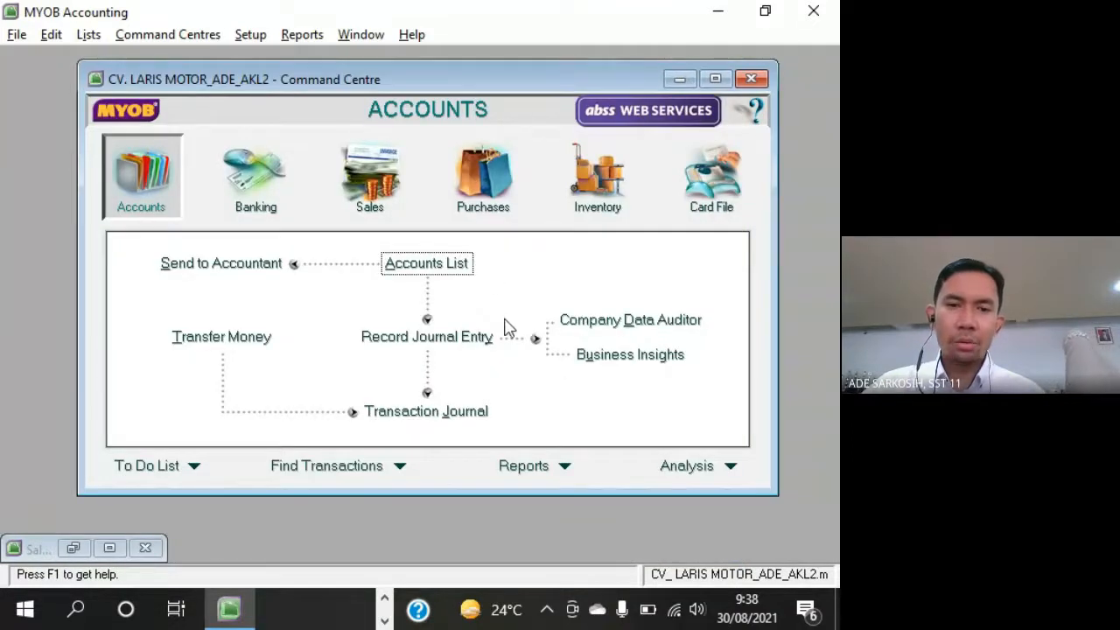
pyautogui.click(408, 423)
pyautogui.click(787, 113)
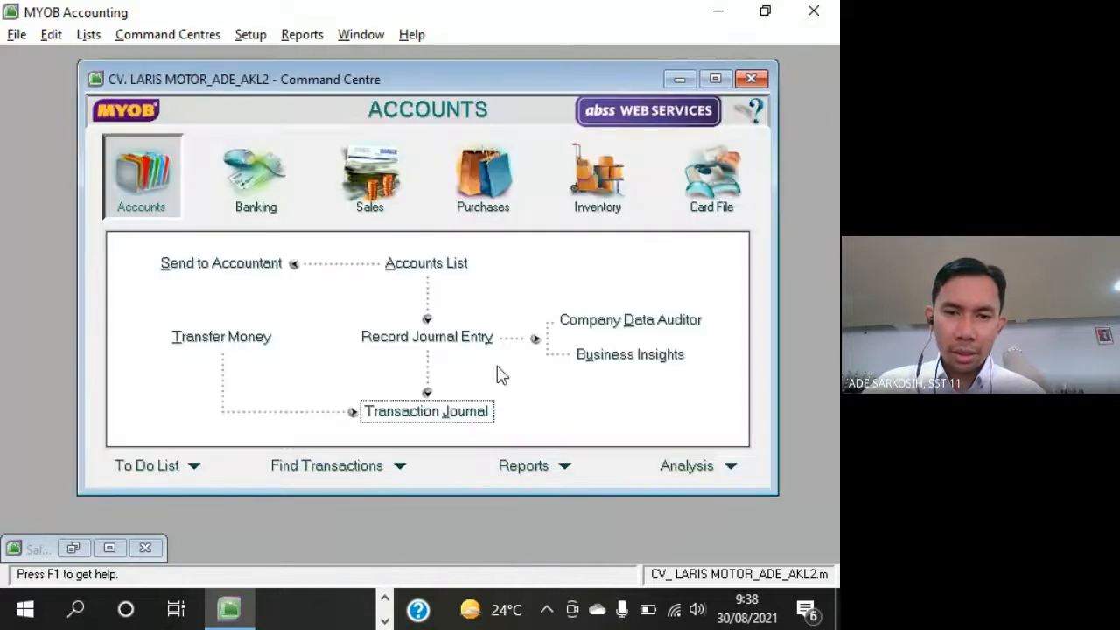
# Open the Transaction Journal, heighten its window and review the December 2012 receipts down to the 21/12/2012 Konsumen Tunai entry
pyautogui.click(449, 422)
pyautogui.moveTo(593, 117); pyautogui.dragTo(541, 80)
pyautogui.click(311, 110)
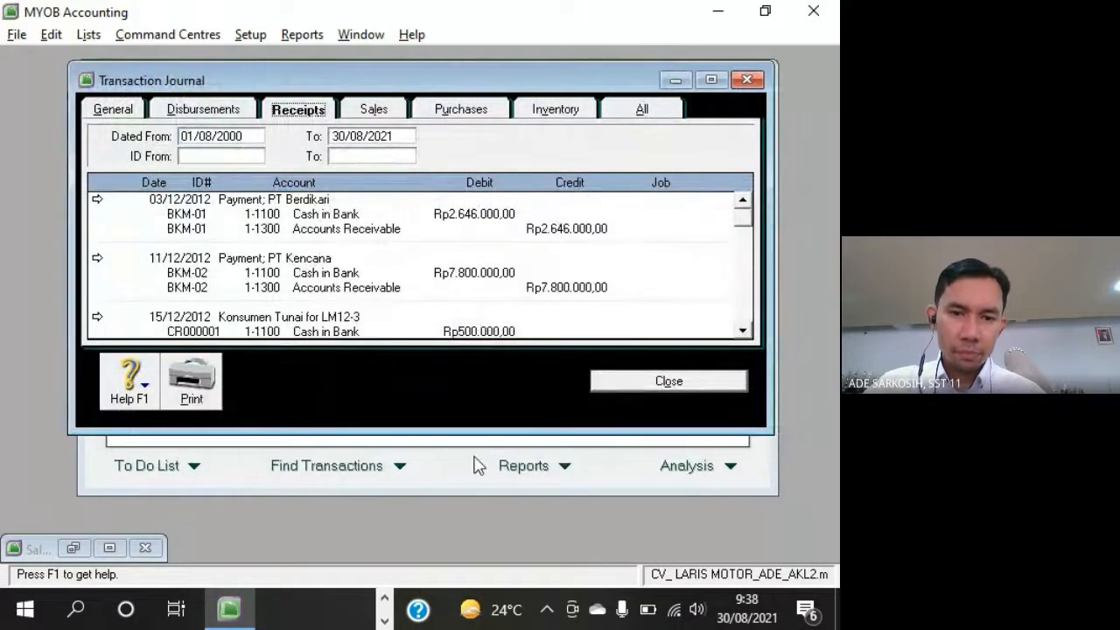
pyautogui.moveTo(469, 435); pyautogui.dragTo(468, 562)
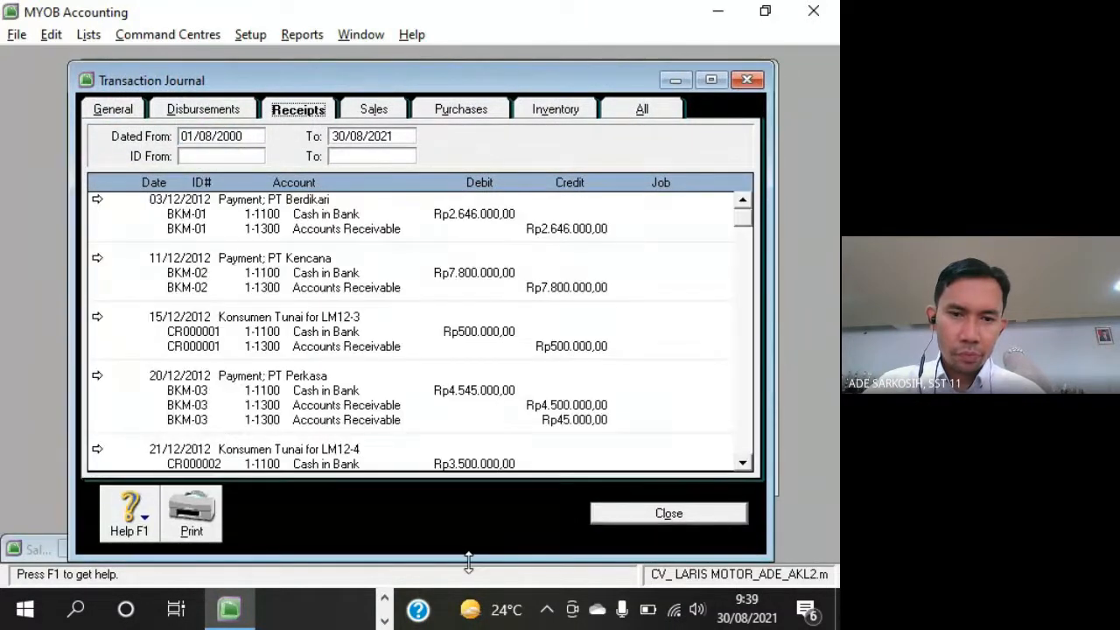
pyautogui.click(743, 464)
pyautogui.click(743, 464)
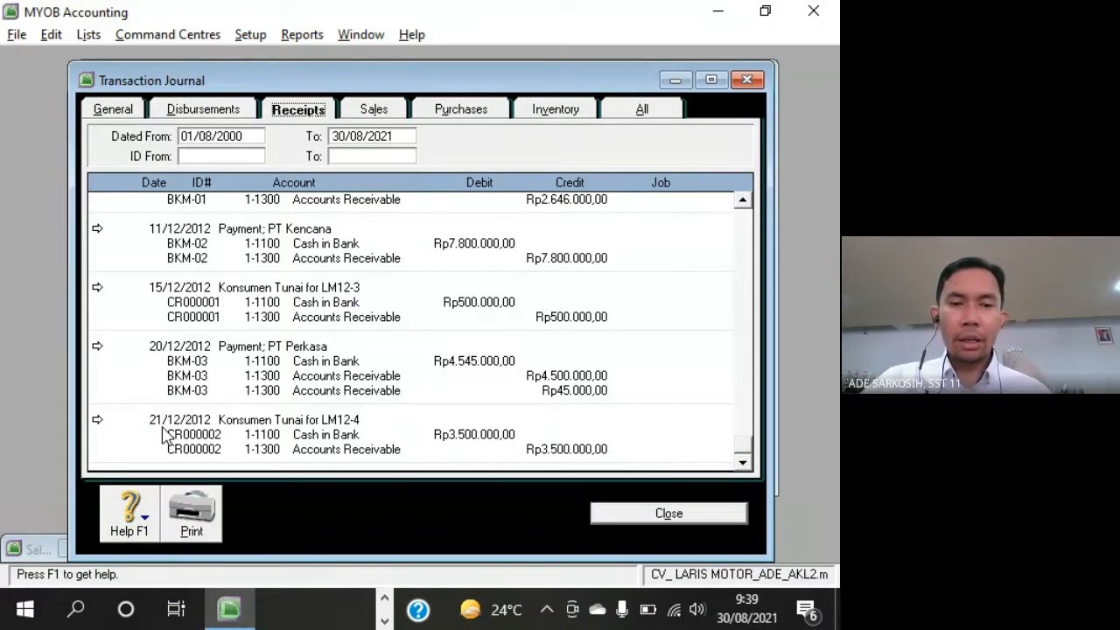
# Review the sales entries in the Transaction Journal down to the 21/12/2012 Konsumen Tunai sale
pyautogui.click(395, 114)
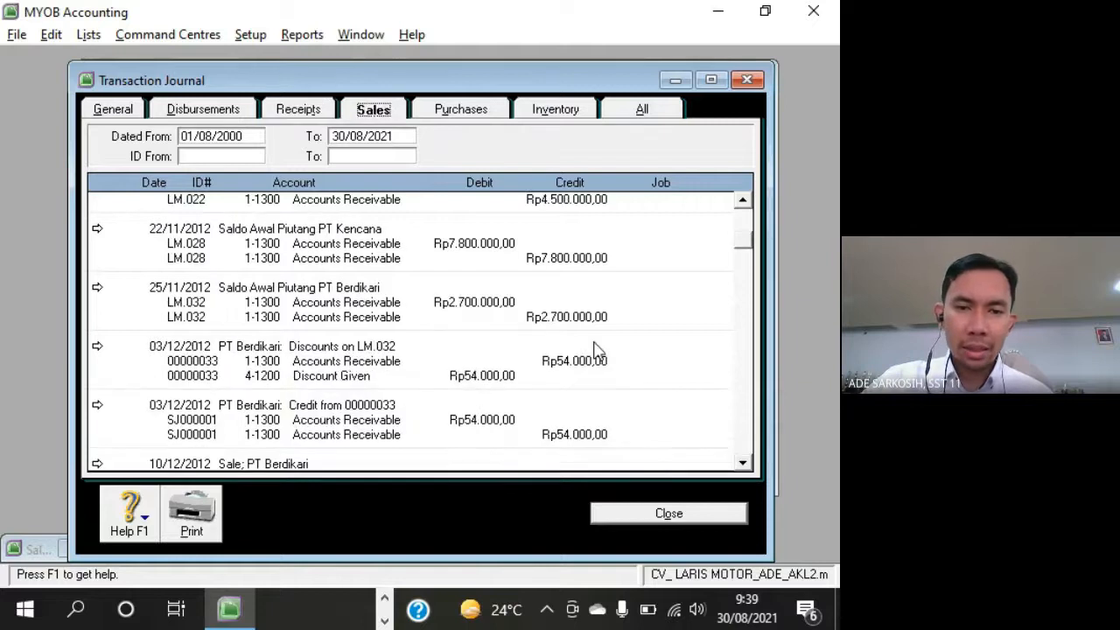
pyautogui.click(744, 464)
pyautogui.click(745, 464)
pyautogui.click(745, 463)
pyautogui.click(745, 464)
pyautogui.click(744, 464)
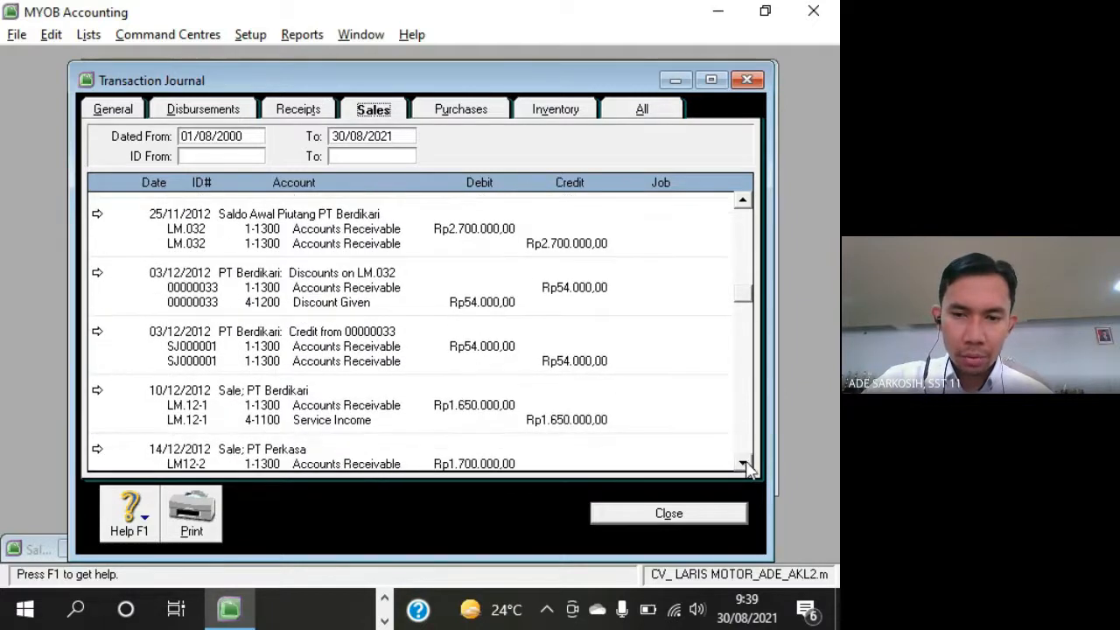
pyautogui.click(745, 464)
pyautogui.click(745, 449)
# Try to open the 21/12/2012 Konsumen Tunai sale, and restore the minimised PT Kencana invoice and cancel it unrecorded
pyautogui.doubleClick(318, 434)
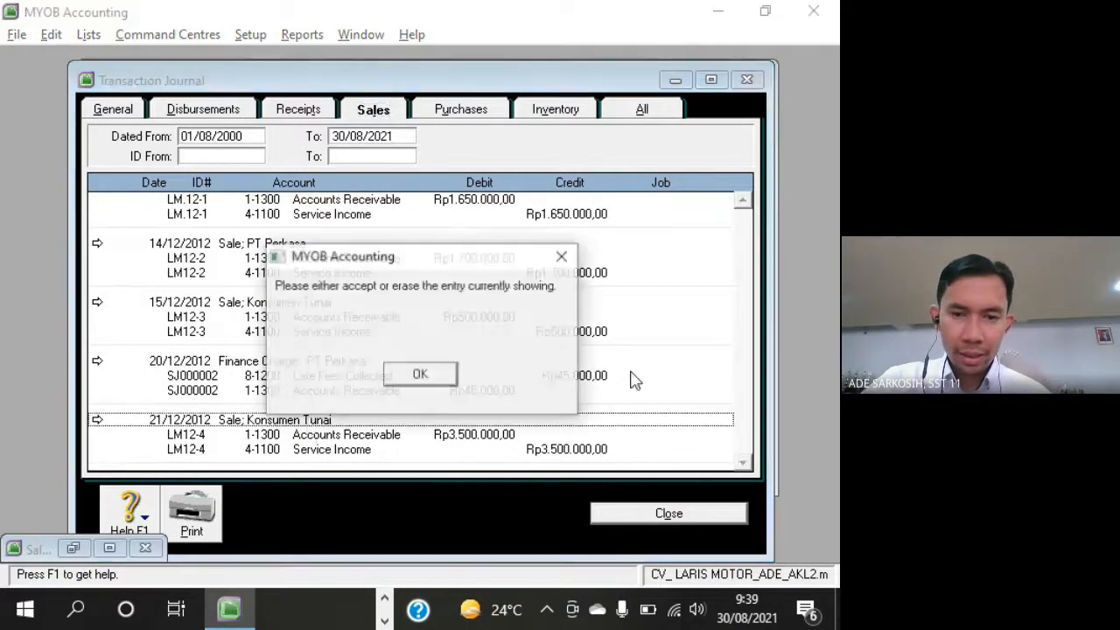
pyautogui.click(436, 375)
pyautogui.click(73, 548)
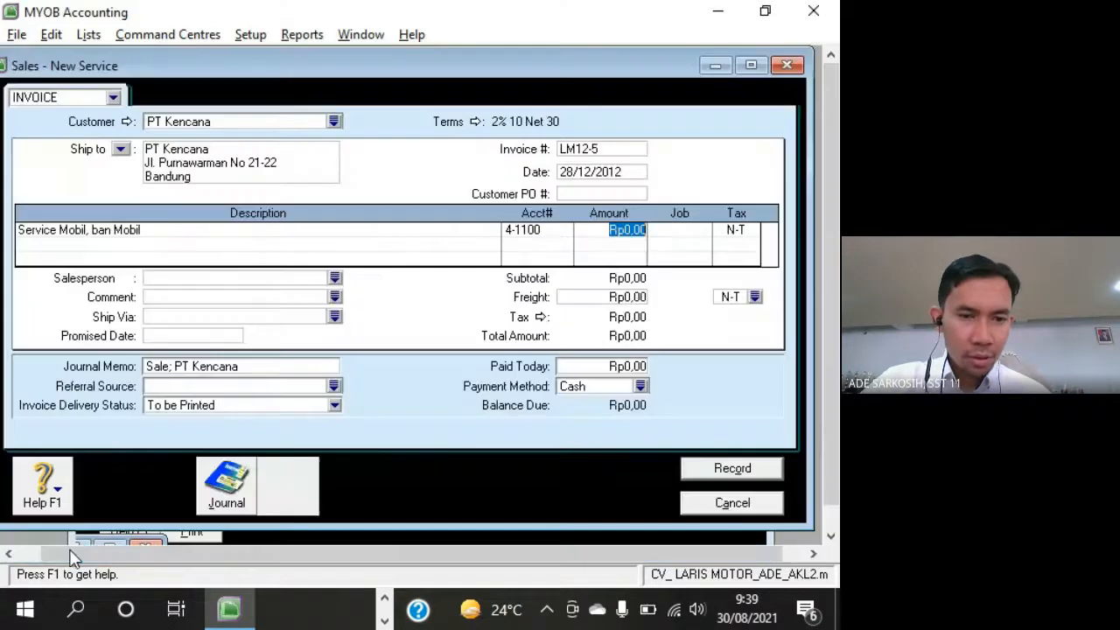
pyautogui.click(732, 503)
pyautogui.click(376, 400)
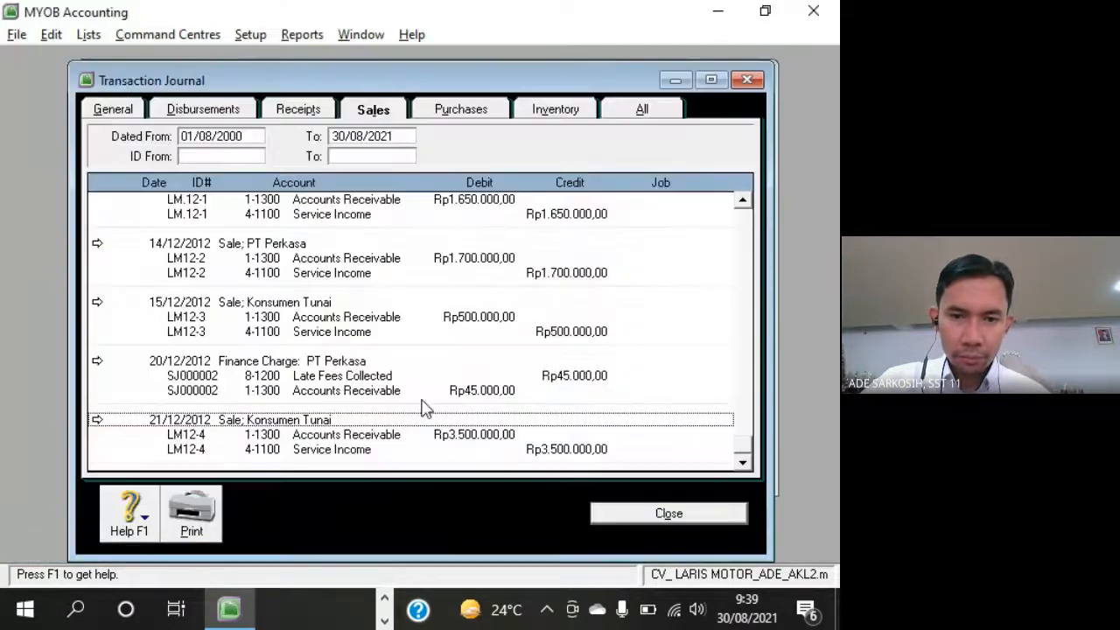
# Open the Konsumen Tunai invoice LM12-4, check its total and applied amount, and close both it and the Transaction Journal
pyautogui.doubleClick(449, 452)
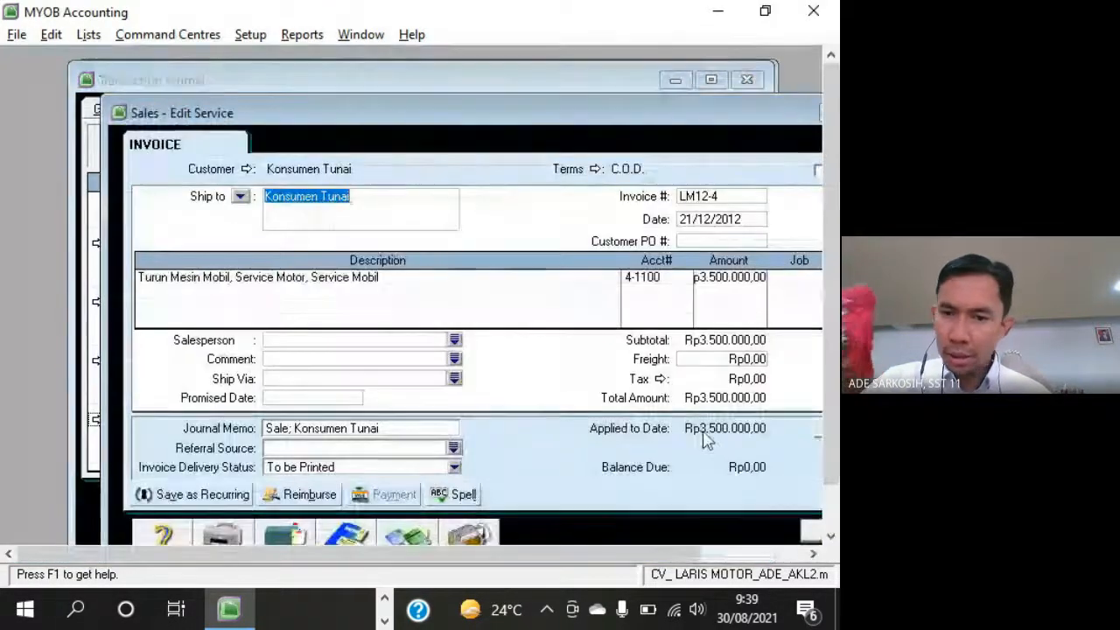
pyautogui.moveTo(707, 115); pyautogui.dragTo(577, 70)
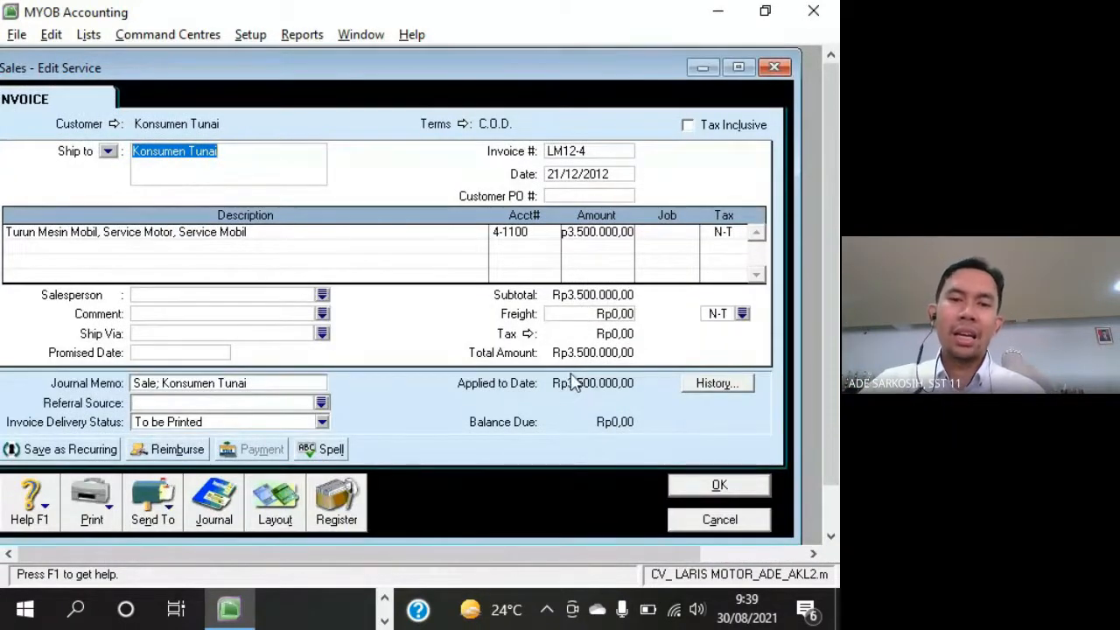
pyautogui.click(711, 521)
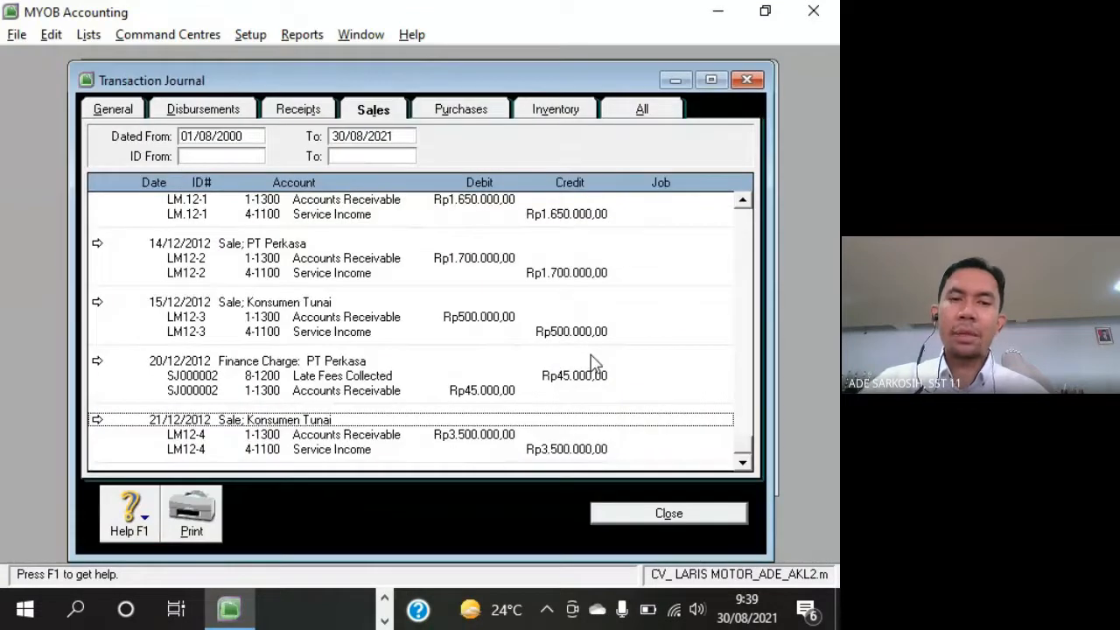
pyautogui.click(747, 80)
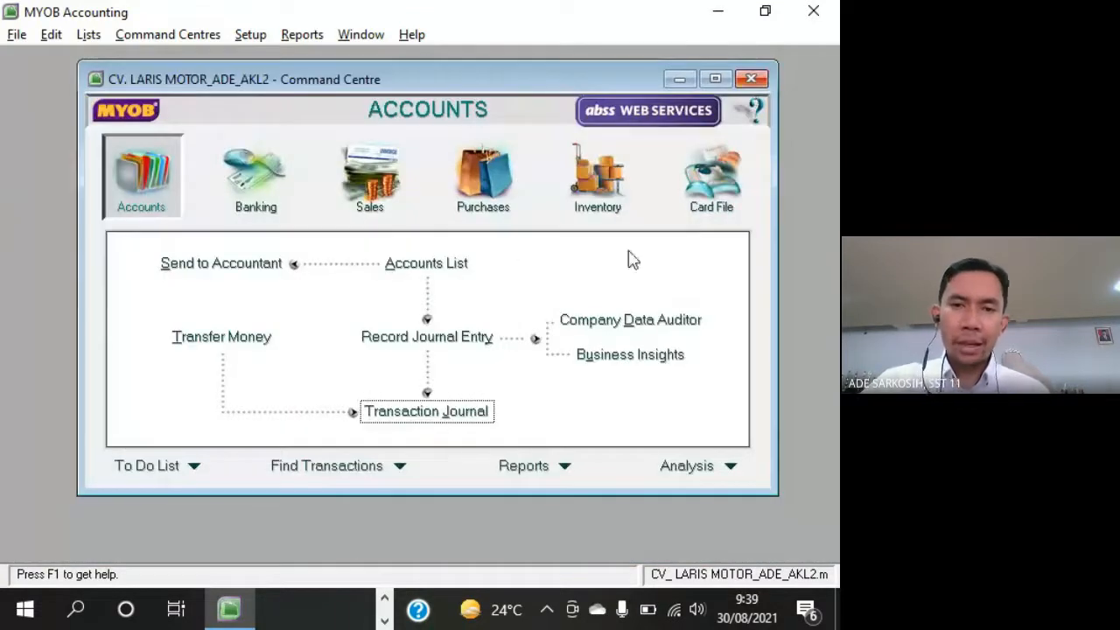
# Reopen the Transaction Journal, check the Konsumen Tunai receipt for LM12-4 among the receipts, and close the journal
pyautogui.click(475, 410)
pyautogui.click(370, 143)
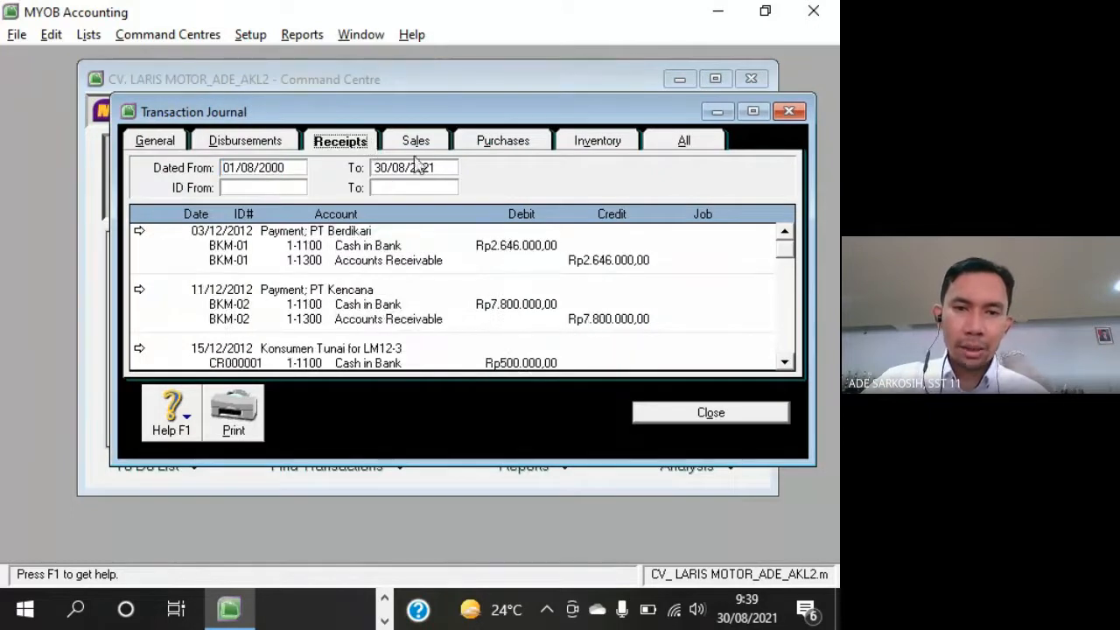
pyautogui.click(785, 362)
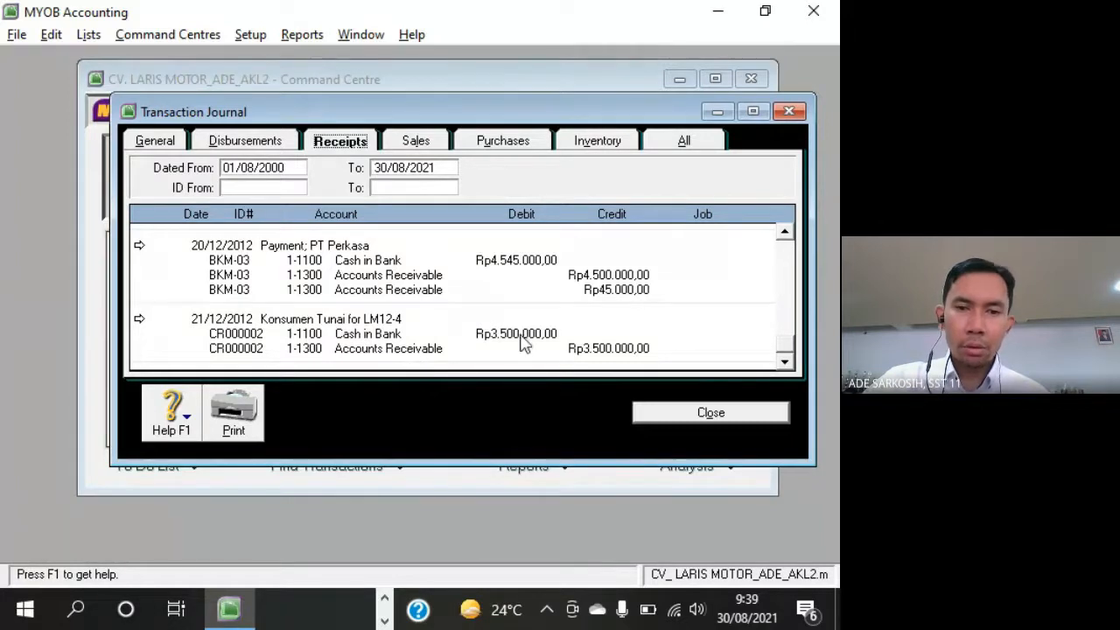
pyautogui.click(704, 415)
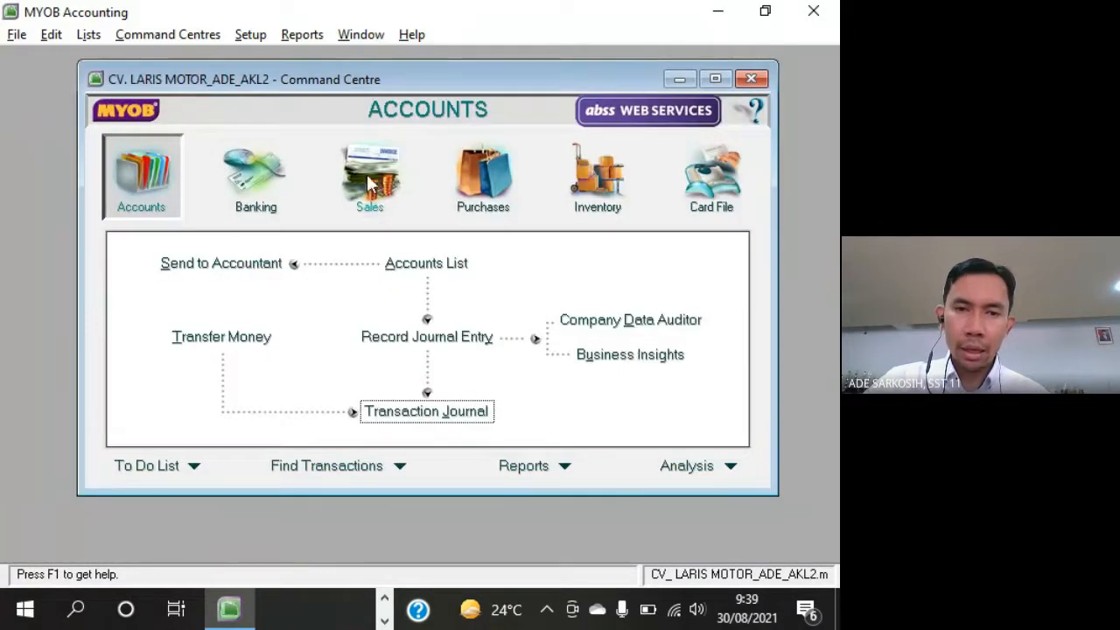
# Open Receive Payments in Sales, choose Konsumen Tunai to check for open invoices, and close it without recording
pyautogui.click(371, 179)
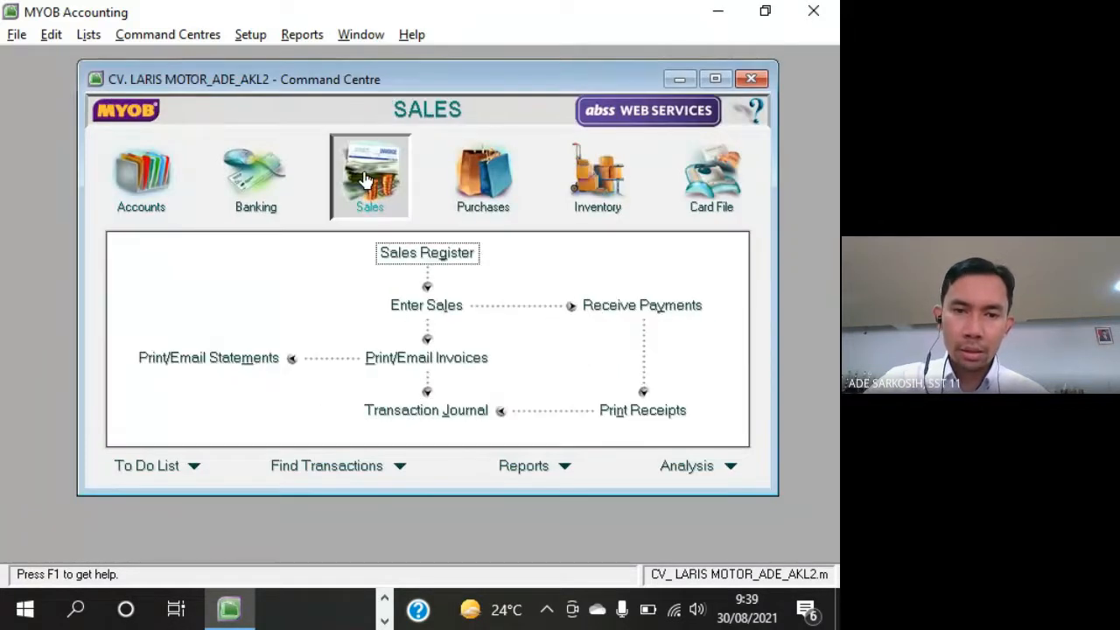
pyautogui.click(677, 309)
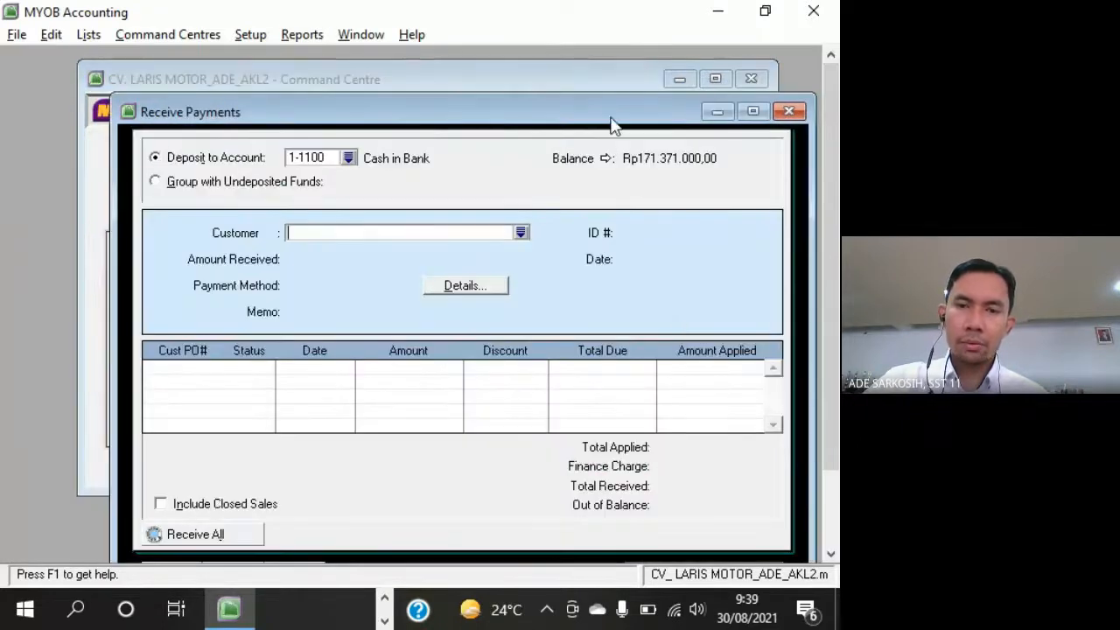
pyautogui.moveTo(610, 123); pyautogui.dragTo(570, 81)
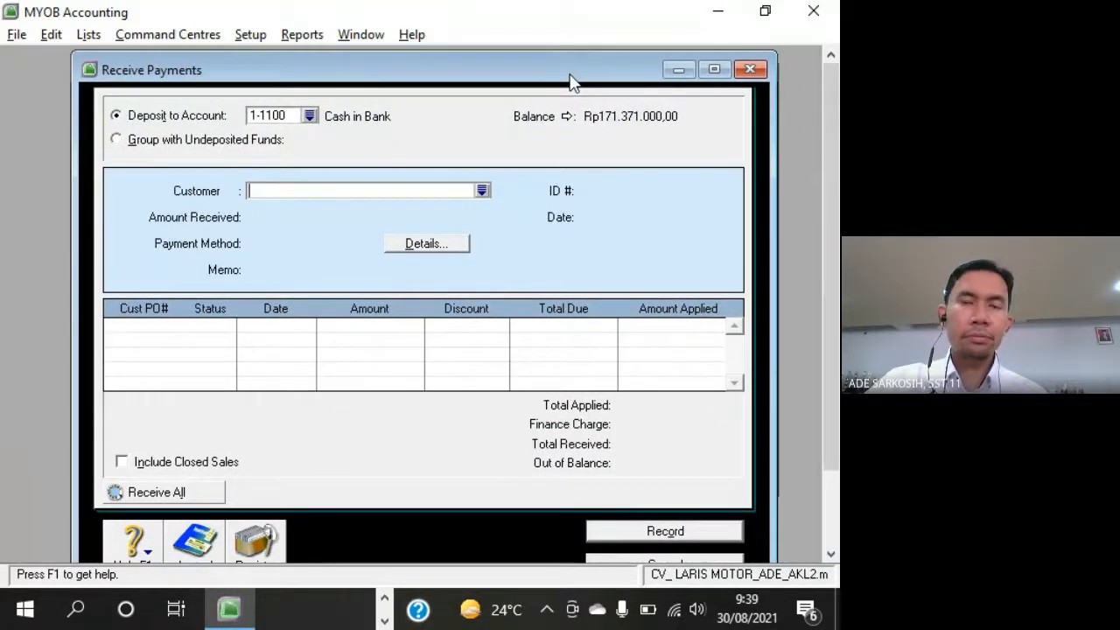
pyautogui.click(485, 192)
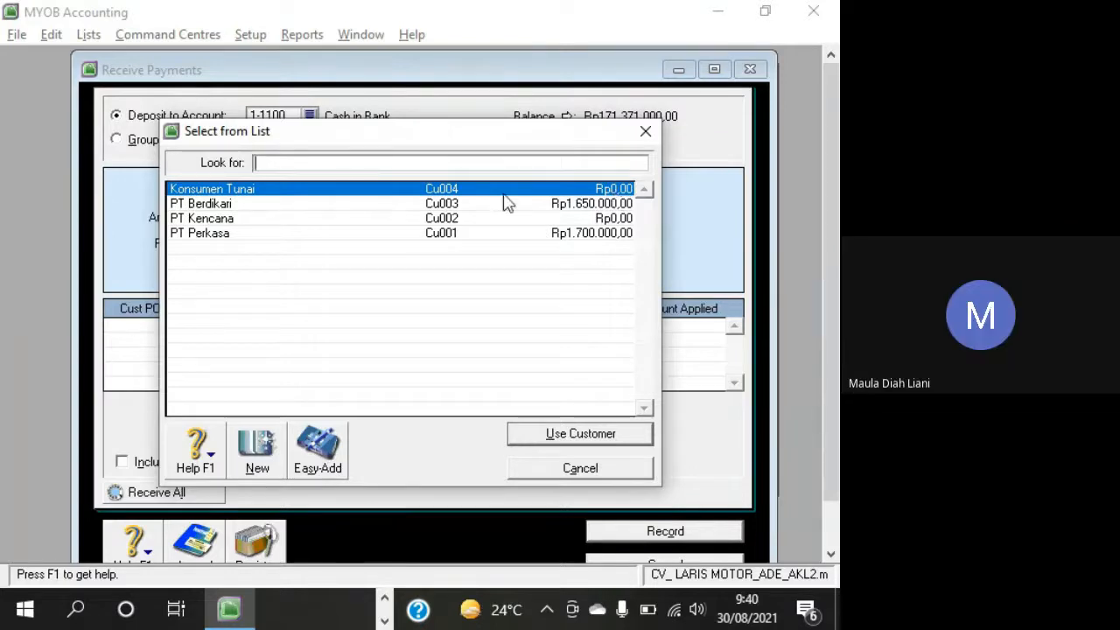
pyautogui.doubleClick(320, 190)
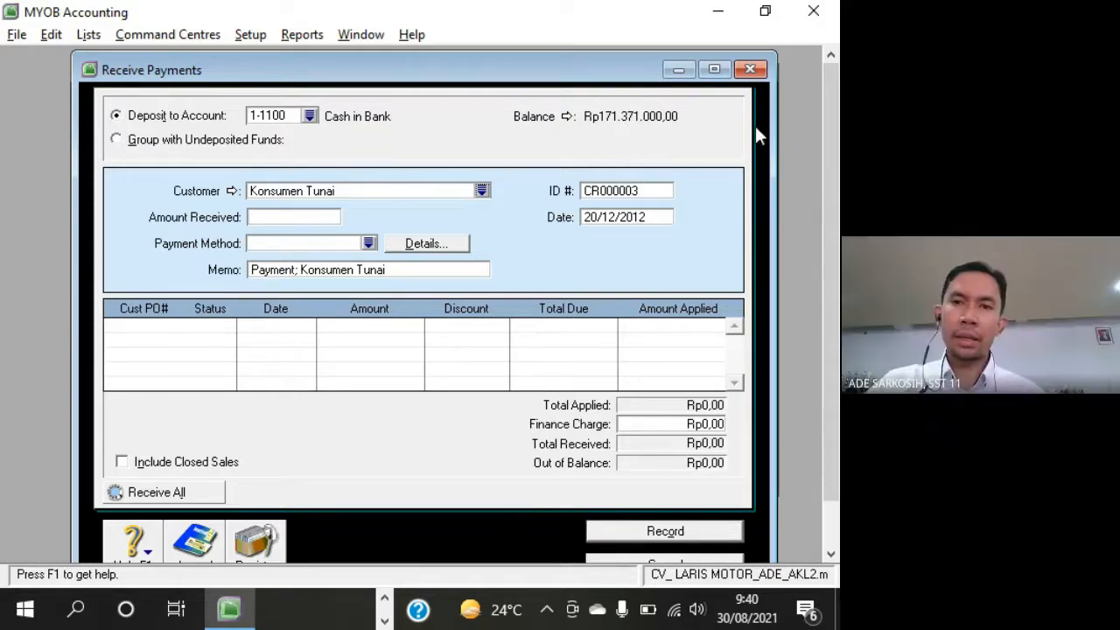
pyautogui.click(750, 69)
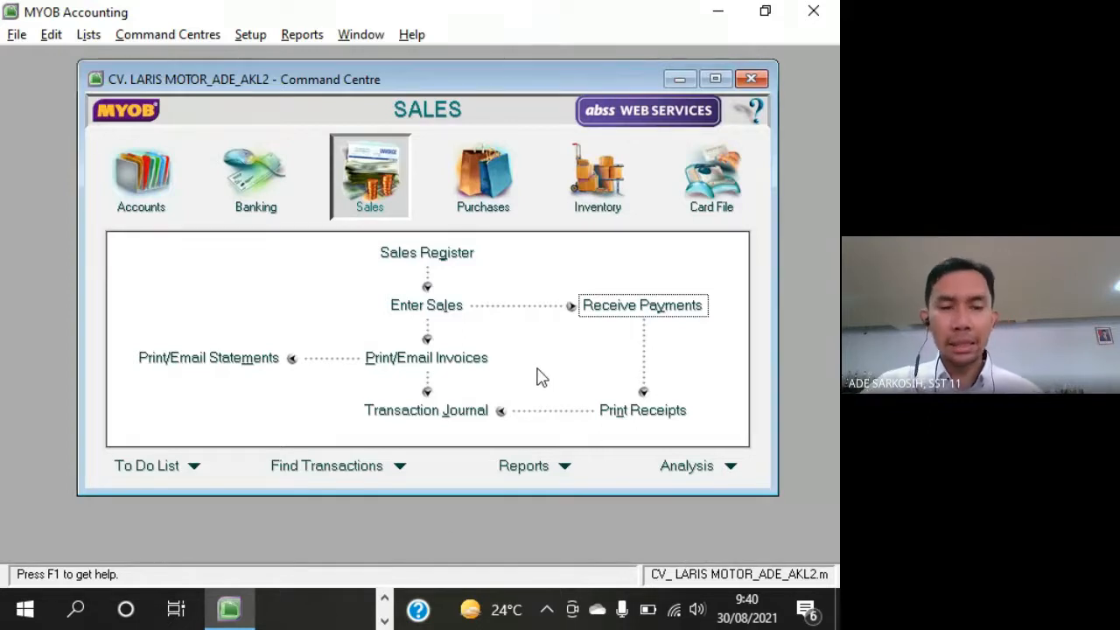
# Switch to the PDF and examine the customer and total on the Konsumen Tunai cash invoice LM.12-4
pyautogui.hotkey('alt', 'Tab')
pyautogui.scroll(6, 615, 386)
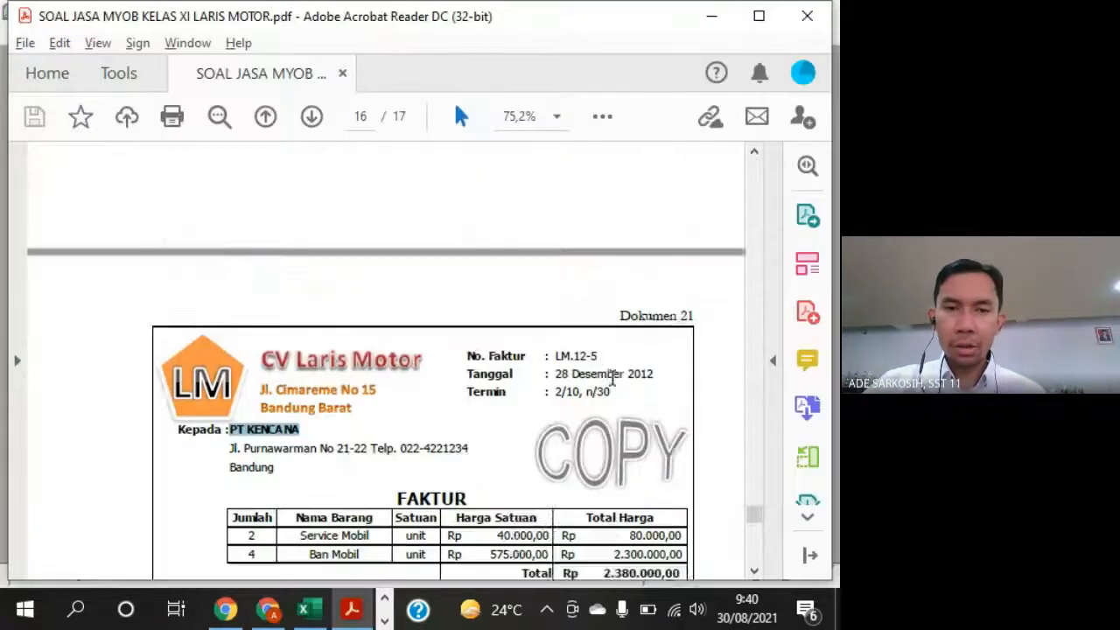
pyautogui.scroll(10, 614, 383)
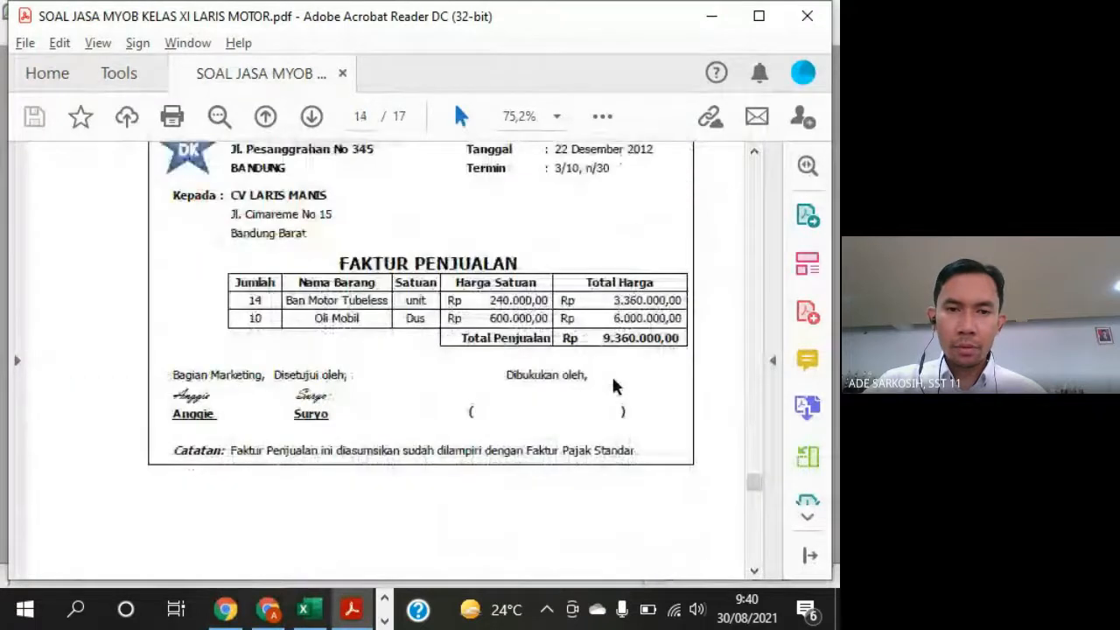
pyautogui.scroll(5, 614, 383)
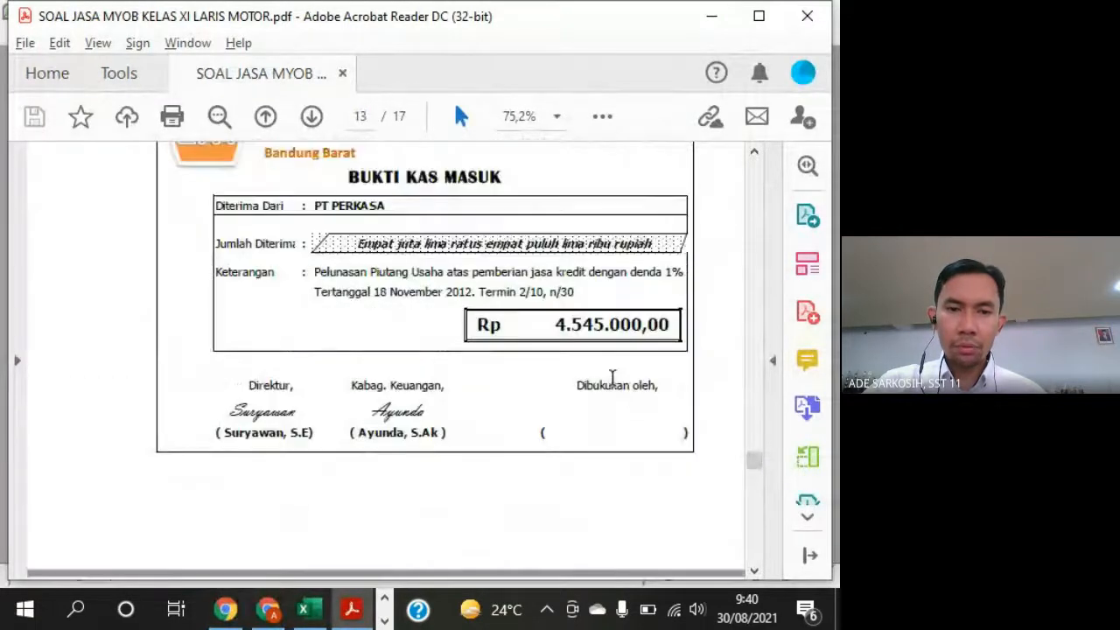
pyautogui.scroll(-5, 490, 350)
pyautogui.moveTo(232, 251); pyautogui.dragTo(326, 254)
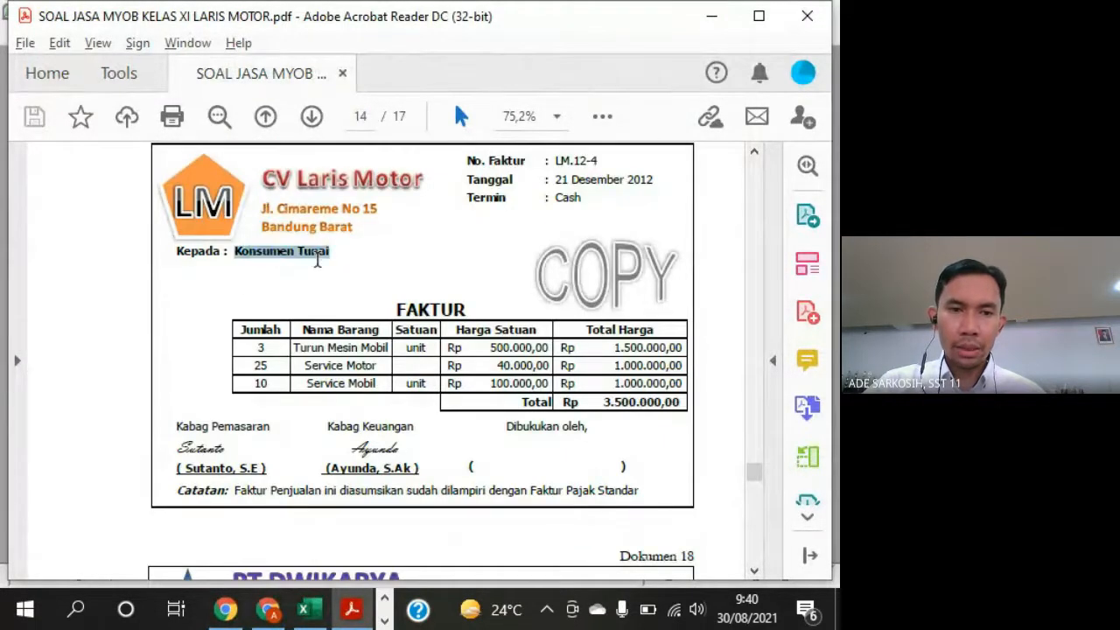
pyautogui.click(238, 253)
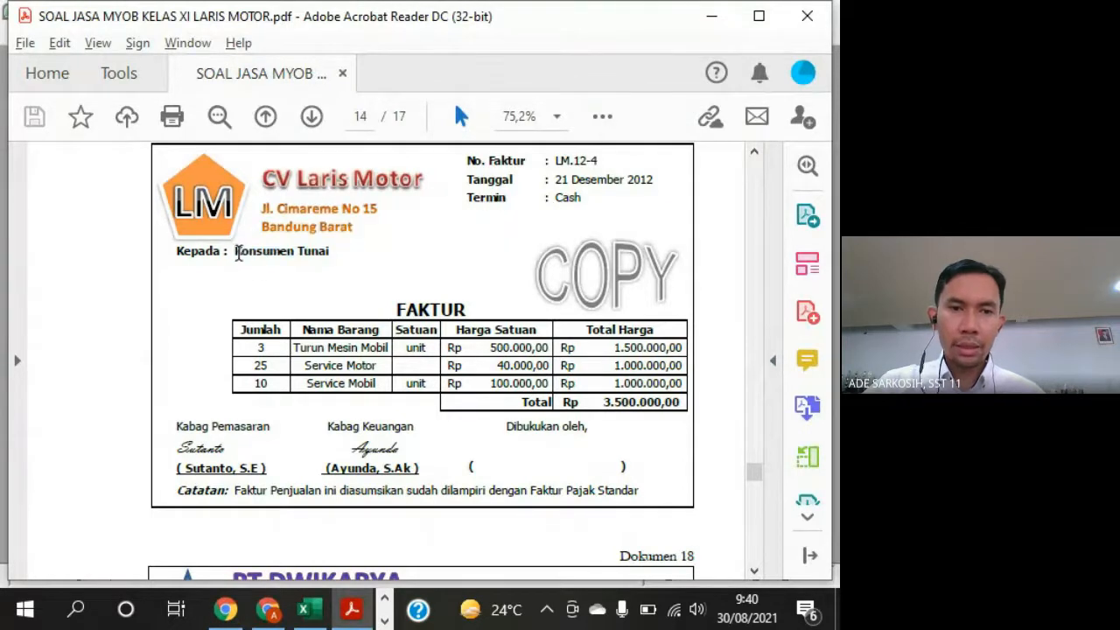
pyautogui.moveTo(235, 251); pyautogui.dragTo(329, 254)
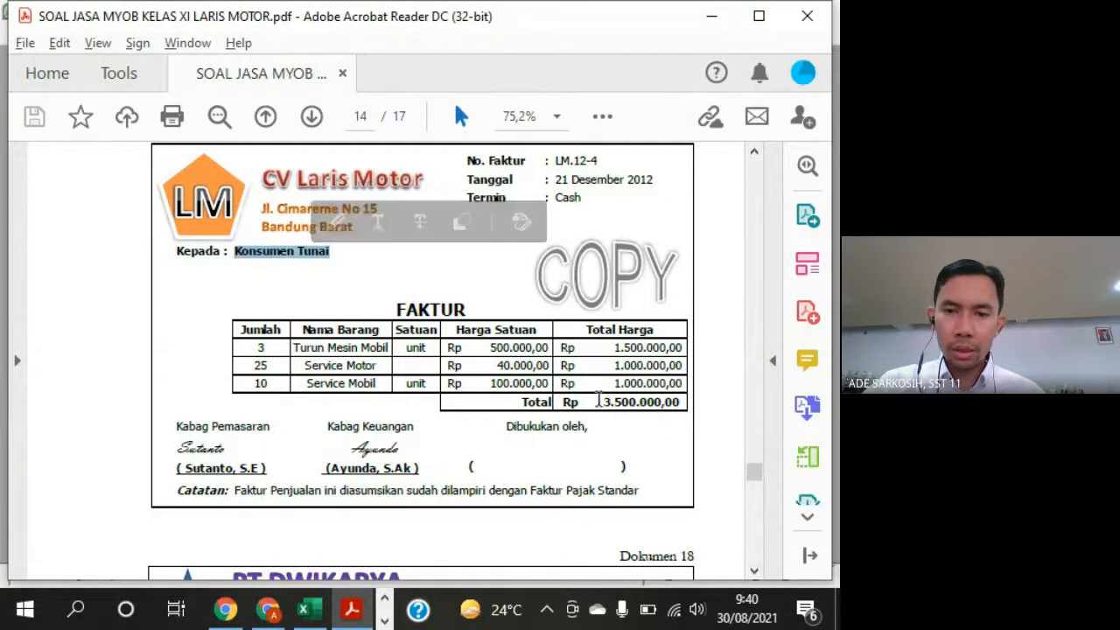
pyautogui.moveTo(602, 403); pyautogui.dragTo(679, 403)
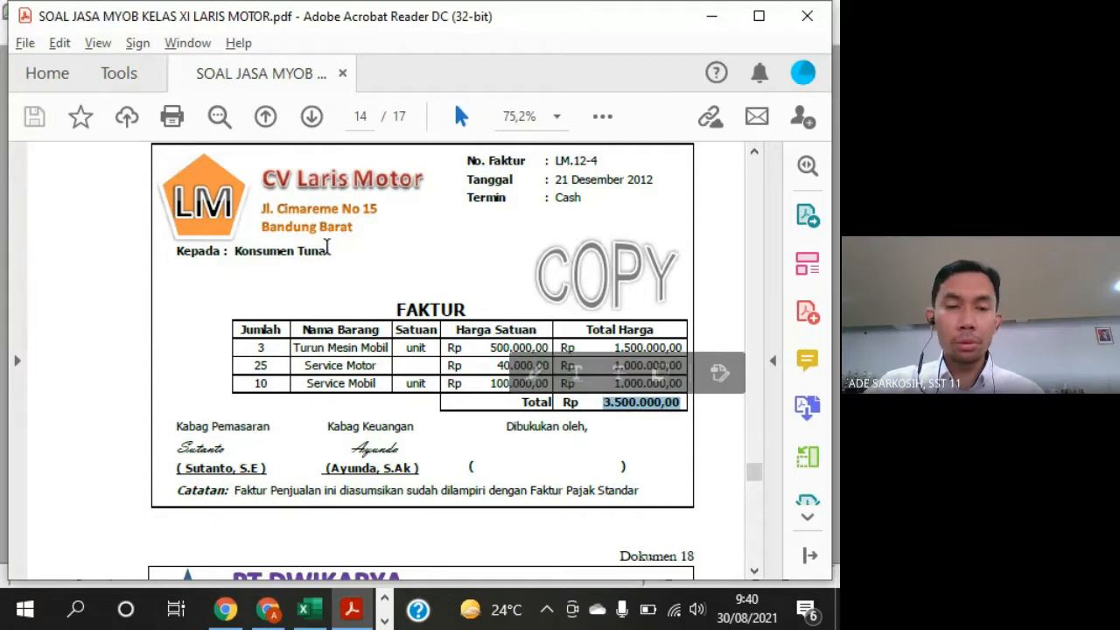
pyautogui.moveTo(333, 251); pyautogui.dragTo(236, 251)
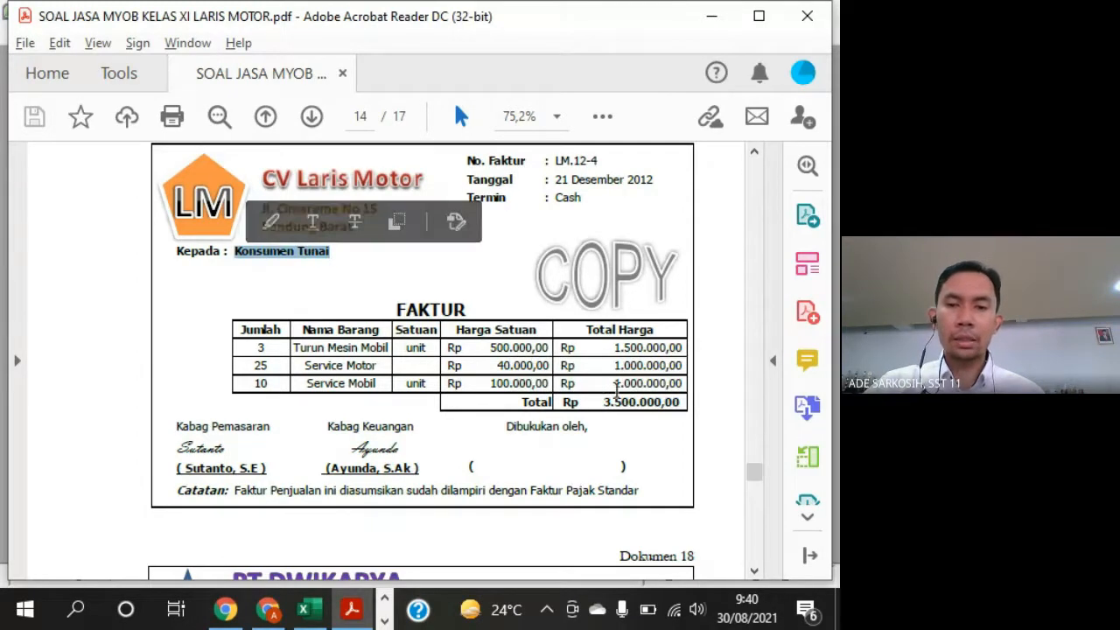
# Look through the documents following invoice LM.12-4 up to the PT Kencana invoice LM.12-5 dated 28 December 2012
pyautogui.scroll(-3, 617, 392)
pyautogui.scroll(-5, 617, 393)
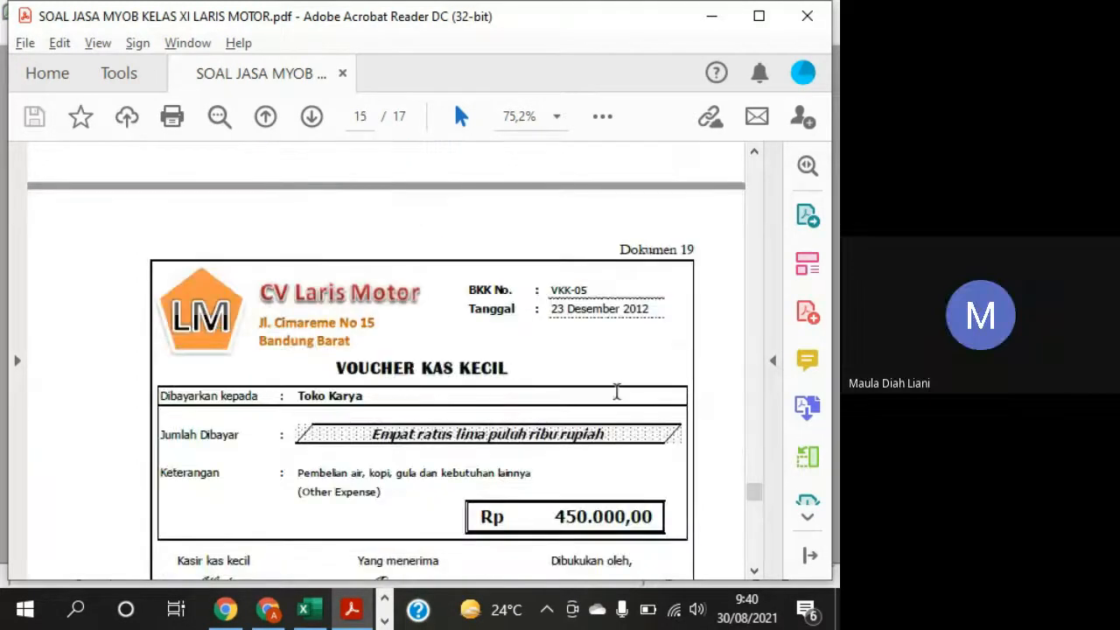
pyautogui.scroll(-2, 616, 393)
pyautogui.scroll(-5, 700, 413)
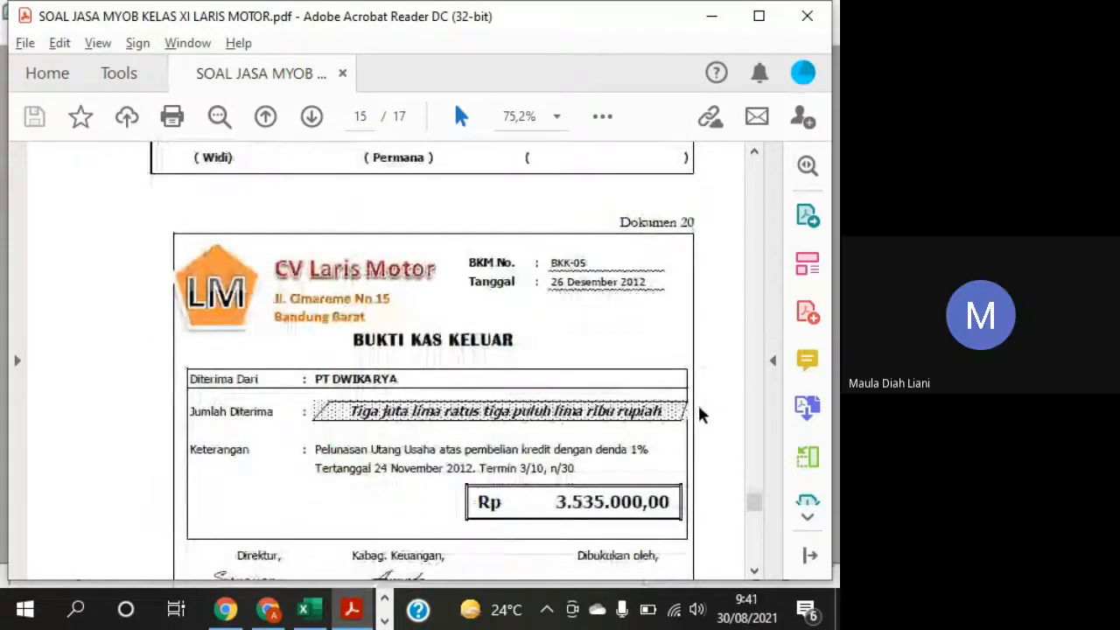
pyautogui.scroll(-5, 700, 411)
pyautogui.scroll(-3, 699, 410)
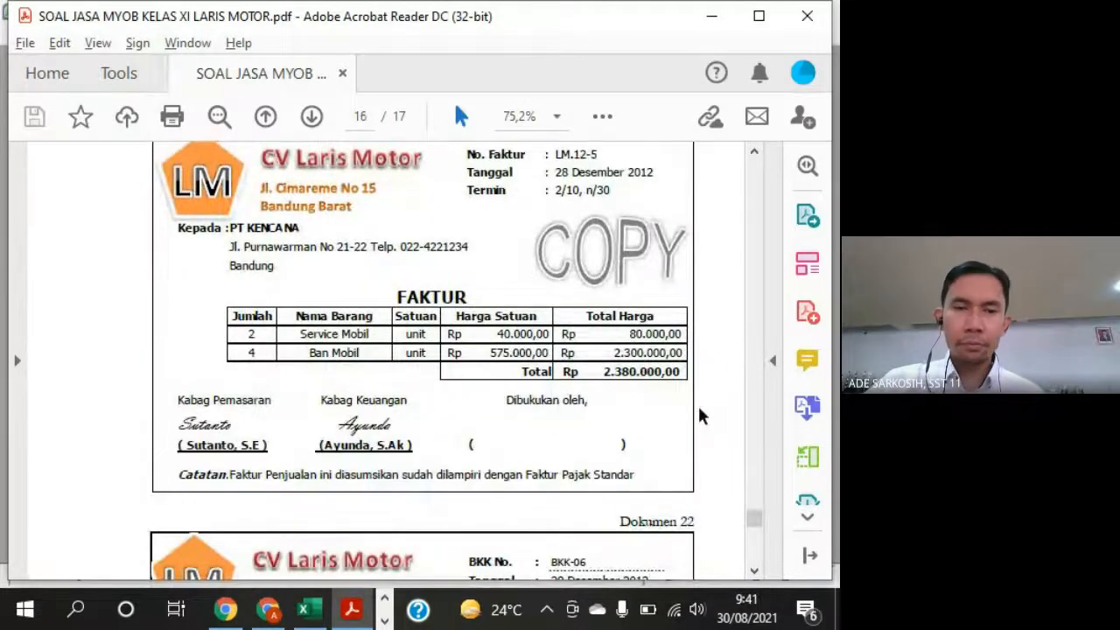
pyautogui.scroll(1, 700, 411)
# Switch to MYOB and start a new service sales invoice for customer PT Kencana
pyautogui.hotkey('alt', 'Tab')
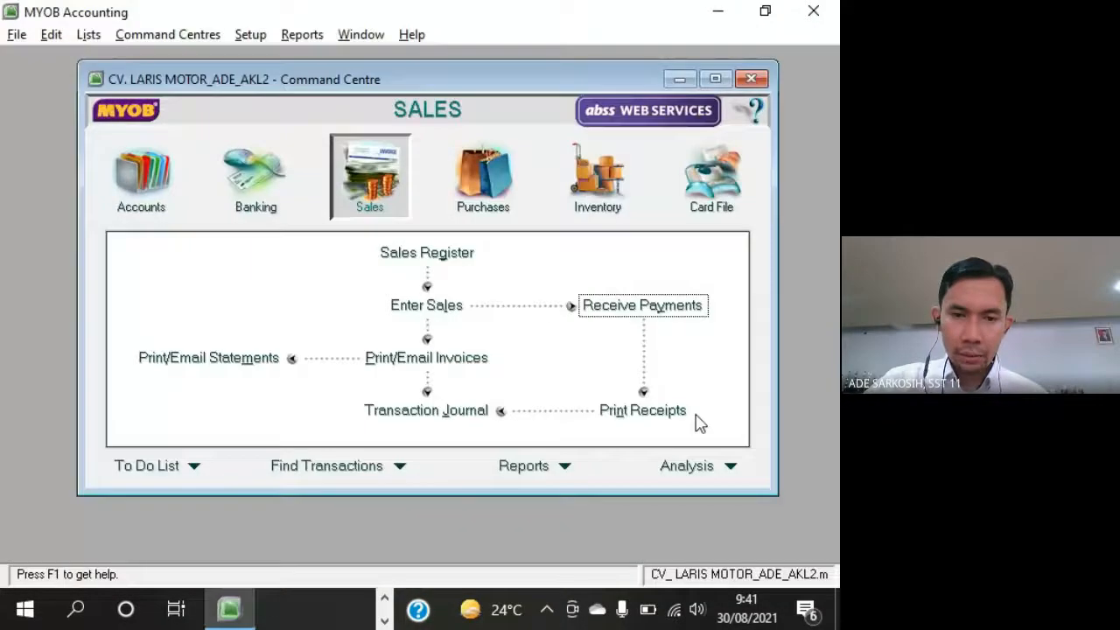
pyautogui.click(412, 304)
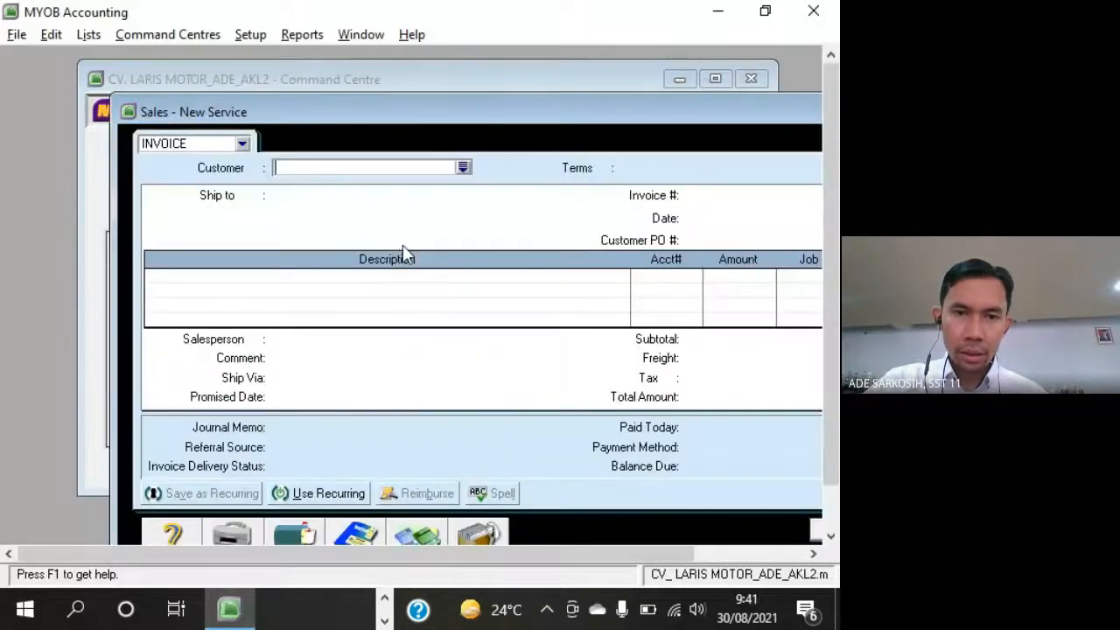
pyautogui.doubleClick(445, 117)
pyautogui.click(331, 106)
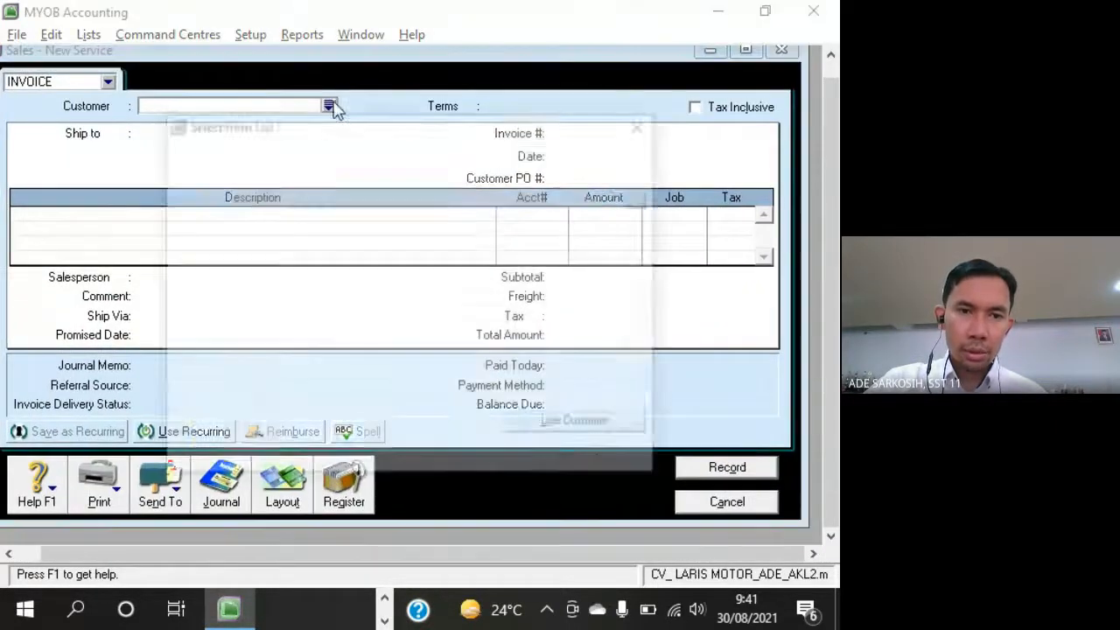
pyautogui.doubleClick(306, 212)
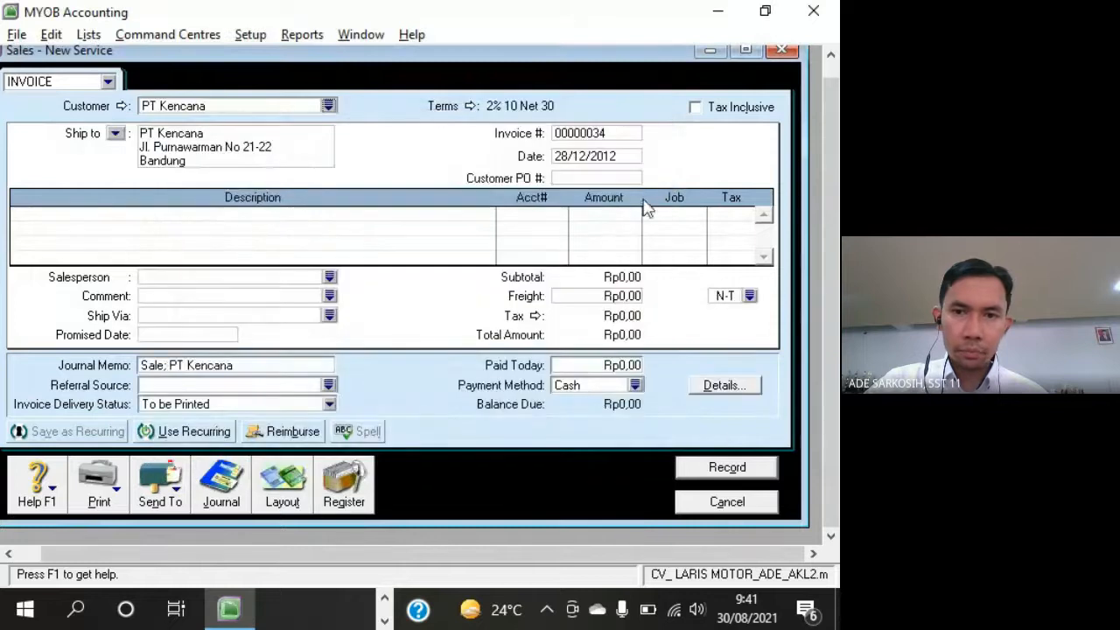
# Set the invoice number to LM12-5 and the date to 28/12/2012, following the PDF invoice
pyautogui.click(602, 133)
pyautogui.hotkey('alt', 'Tab')
pyautogui.hotkey('alt', 'Tab')
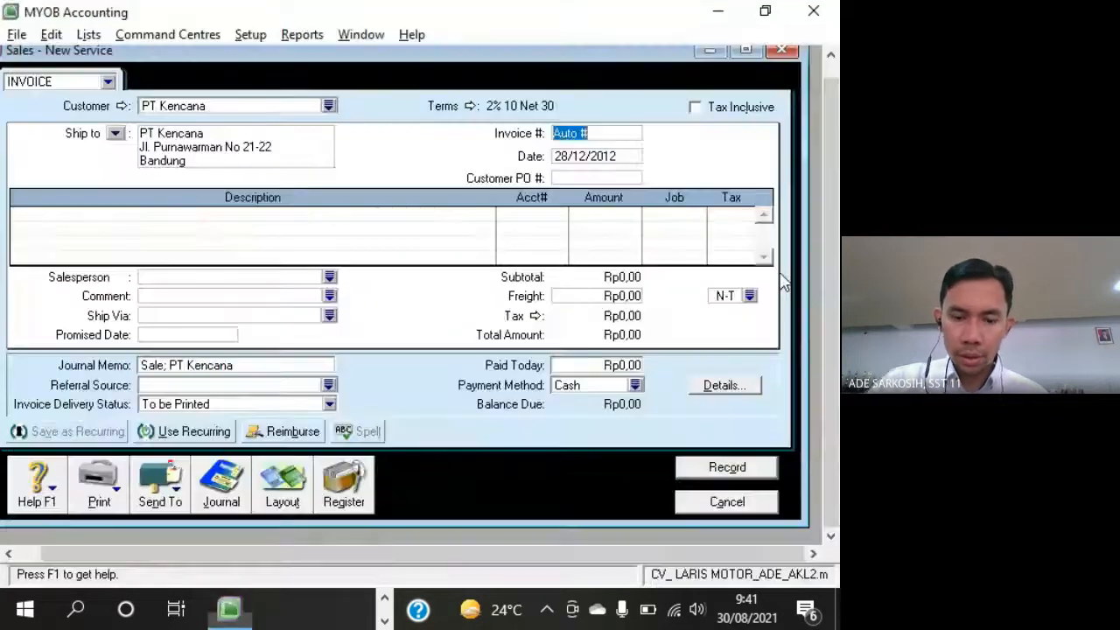
pyautogui.write('LM12-5')
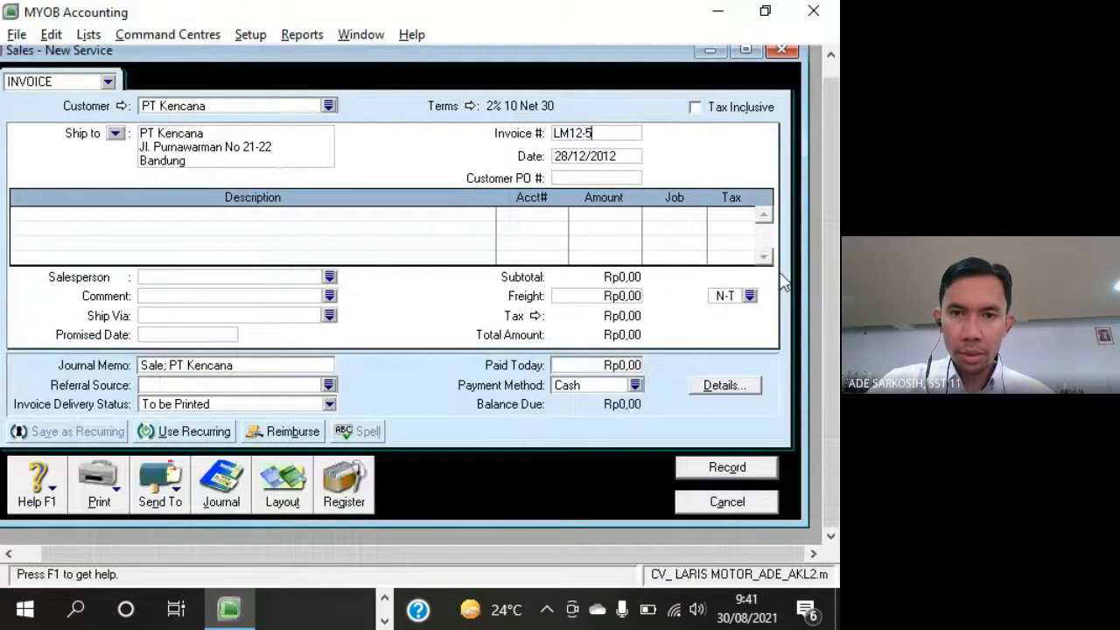
pyautogui.press('Tab')
pyautogui.hotkey('alt', 'Tab')
pyautogui.hotkey('alt', 'Tab')
pyautogui.write('2')
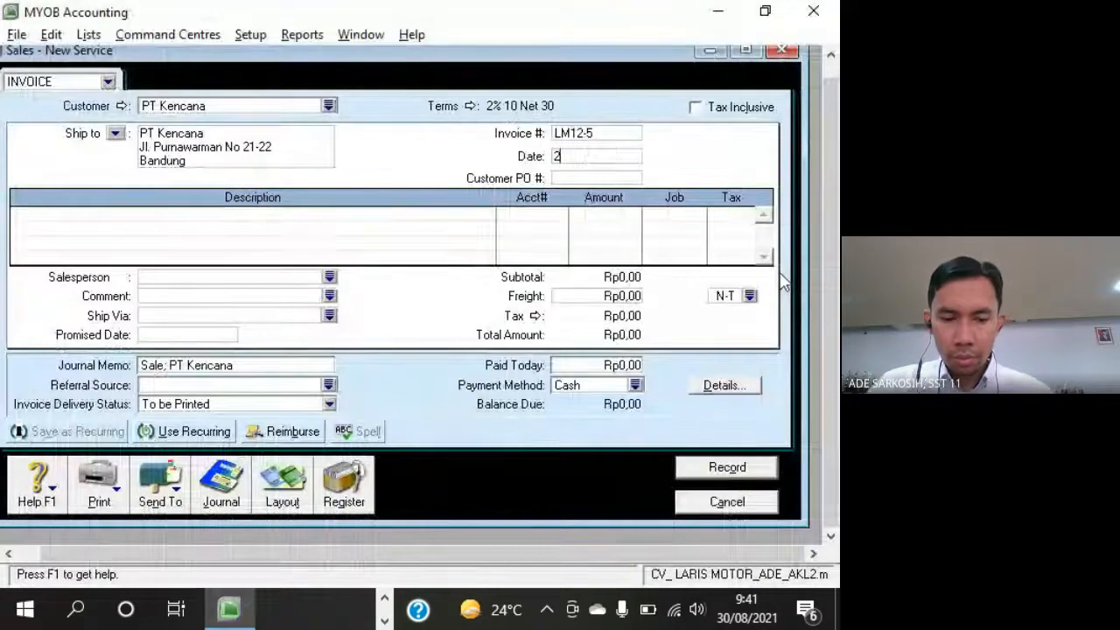
pyautogui.write('8/12/12')
pyautogui.press('Tab')
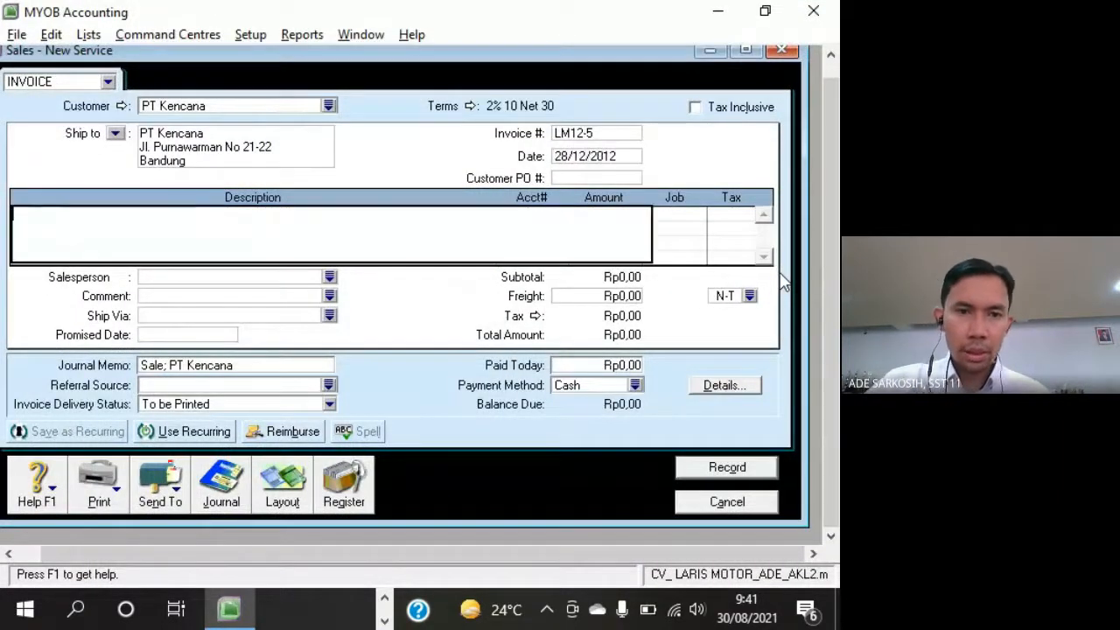
# Describe the first invoice line as "Service Mobil, Ban Mobil", following the items on the PDF invoice
pyautogui.hotkey('alt', 'Tab')
pyautogui.hotkey('alt', 'Tab')
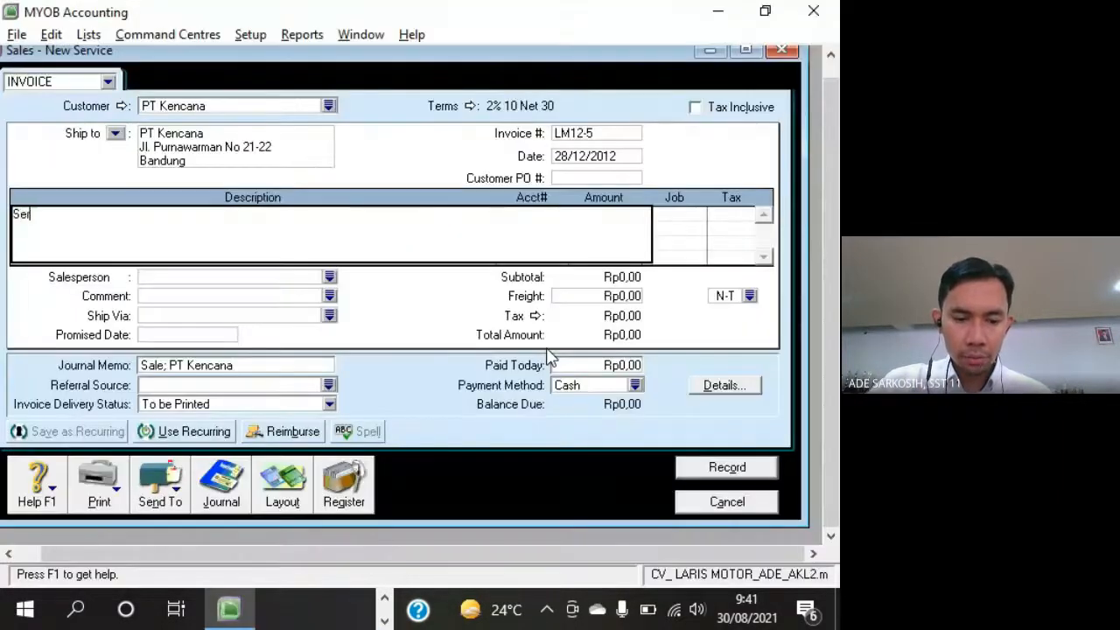
pyautogui.write('Service Mobil,')
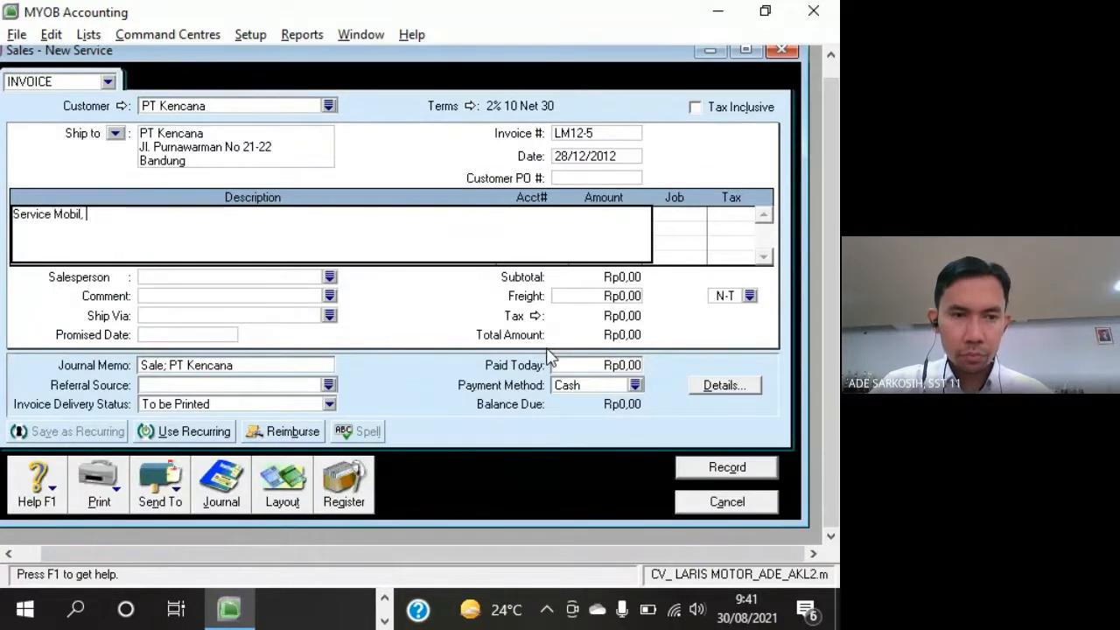
pyautogui.hotkey('alt', 'Tab')
pyautogui.hotkey('alt', 'Tab')
pyautogui.write('b')
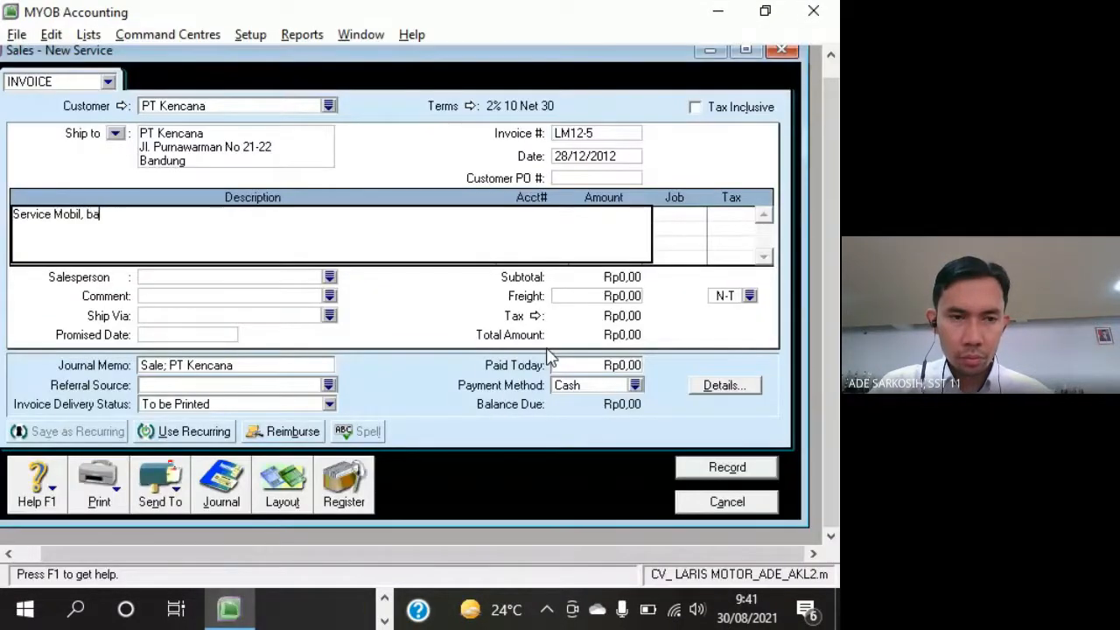
pyautogui.press('BackSpace')
pyautogui.press('BackSpace')
pyautogui.press('BackSpace')
pyautogui.press('BackSpace')
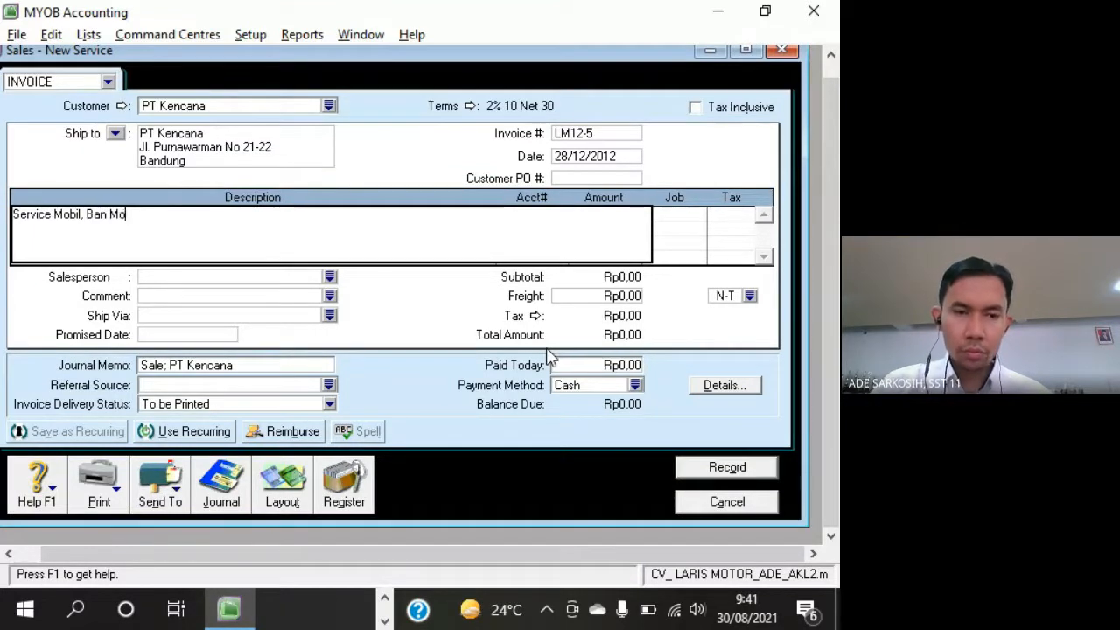
pyautogui.press('Tab')
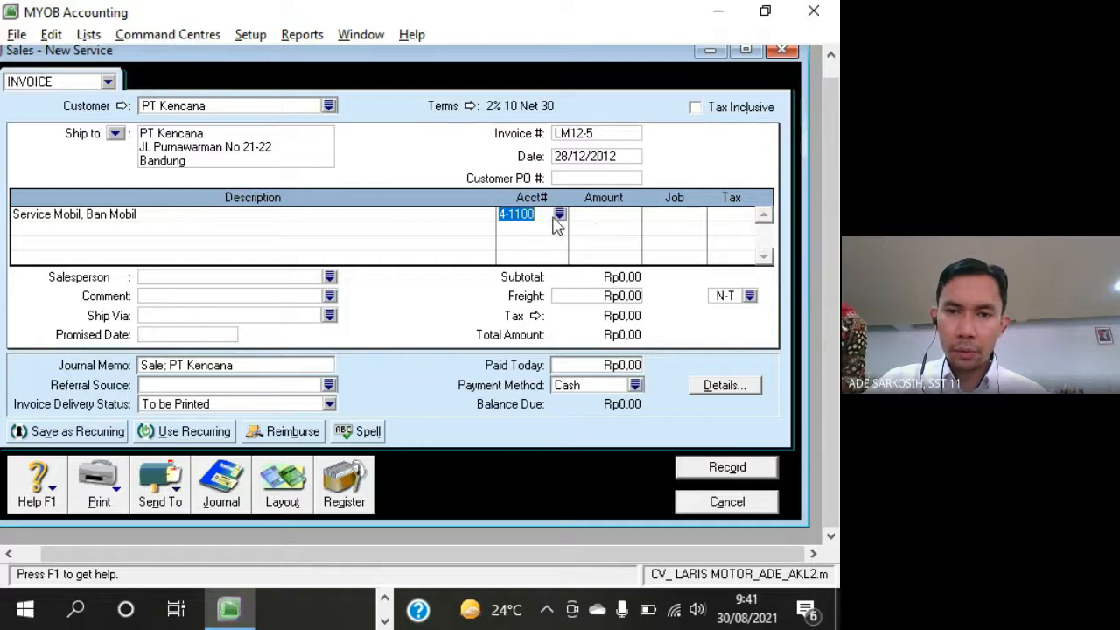
# Keep account 4-1100 on the invoice line and enter the PDF total of 2.380.000 as its amount
pyautogui.press('Tab')
pyautogui.press('Tab')
pyautogui.hotkey('alt', 'Tab')
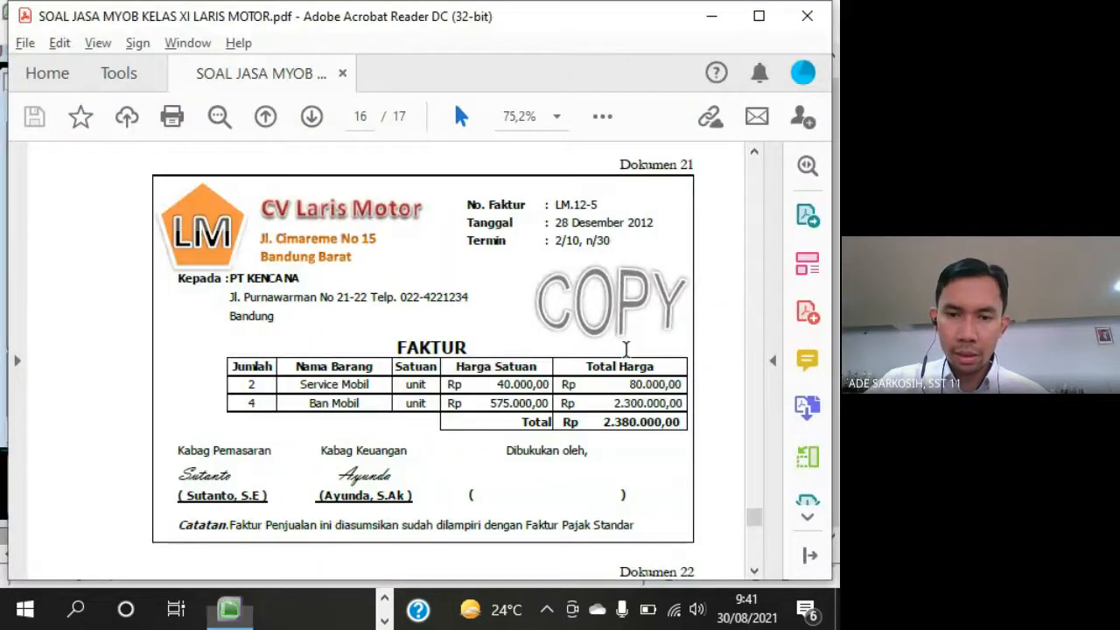
pyautogui.hotkey('alt', 'Tab')
pyautogui.write('2.380.000')
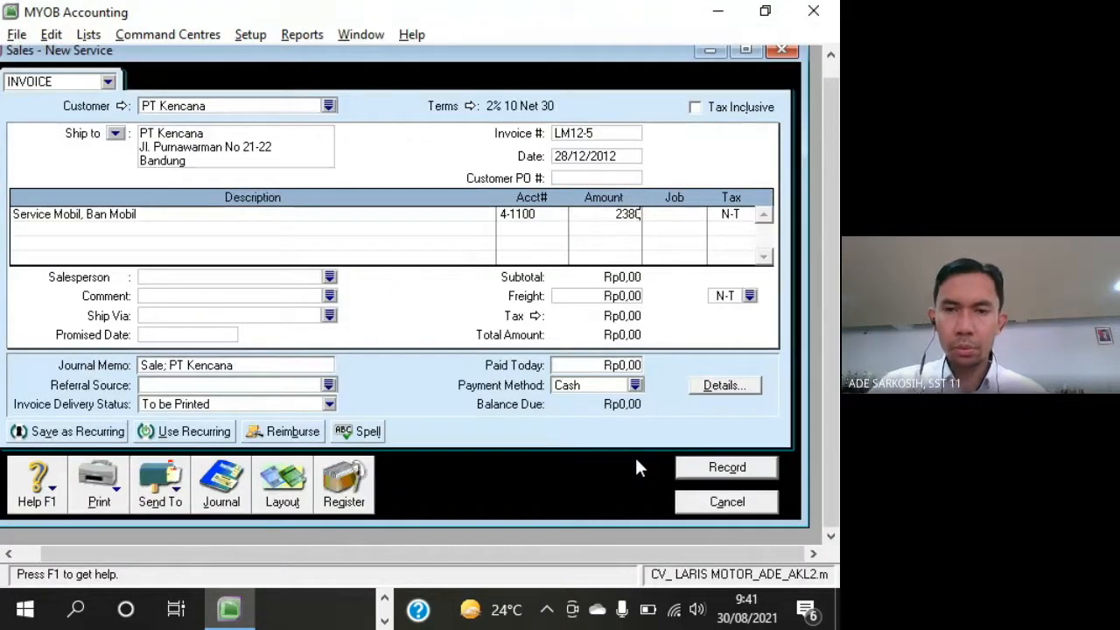
pyautogui.press('Tab')
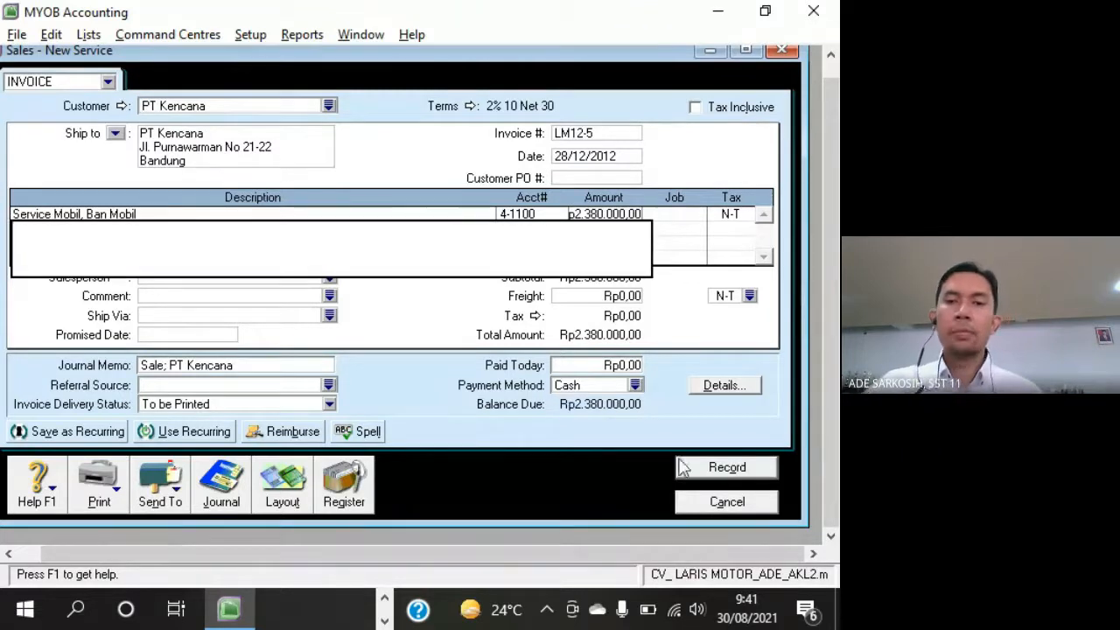
pyautogui.click(608, 215)
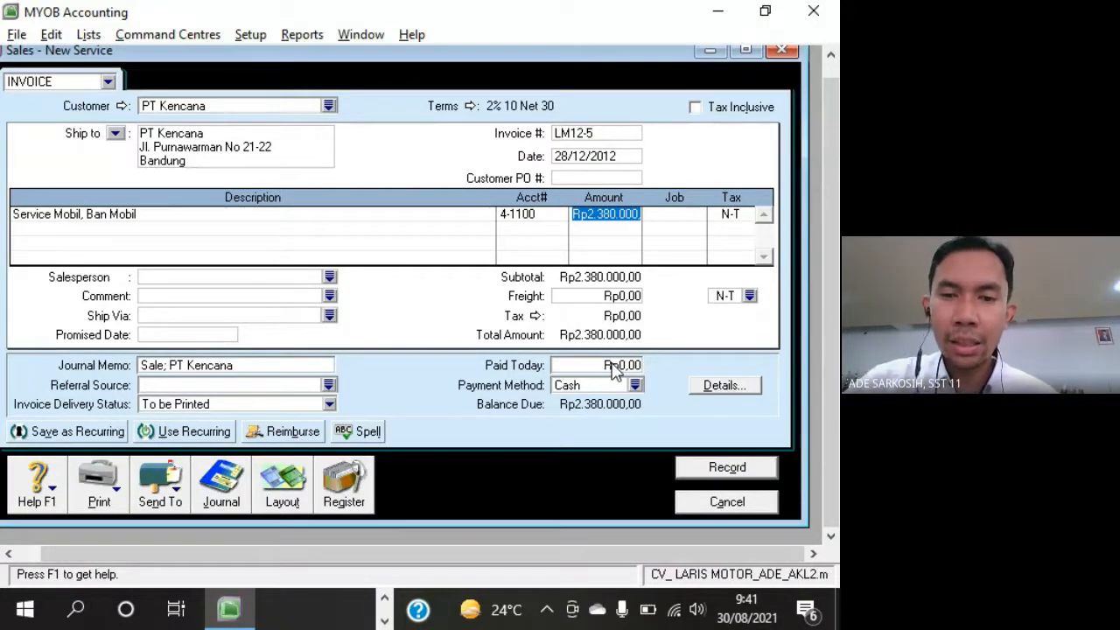
# Compare the PDF invoice's customer, date and 2/10, n/30 terms with the MYOB entry and its Paid Today amount
pyautogui.hotkey('alt', 'Tab')
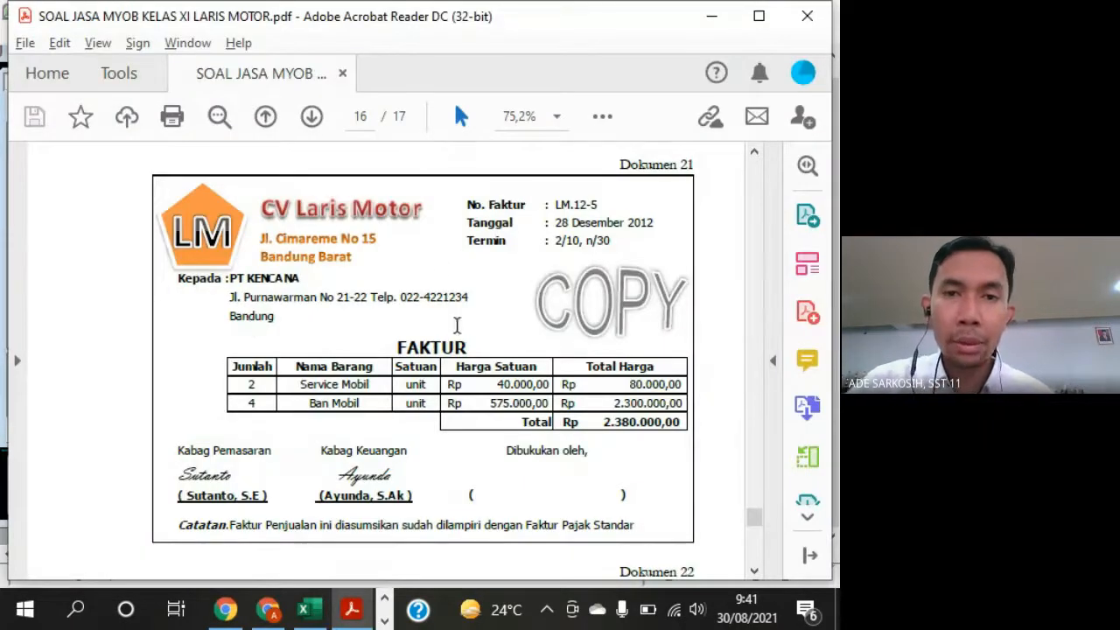
pyautogui.hotkey('alt', 'Tab')
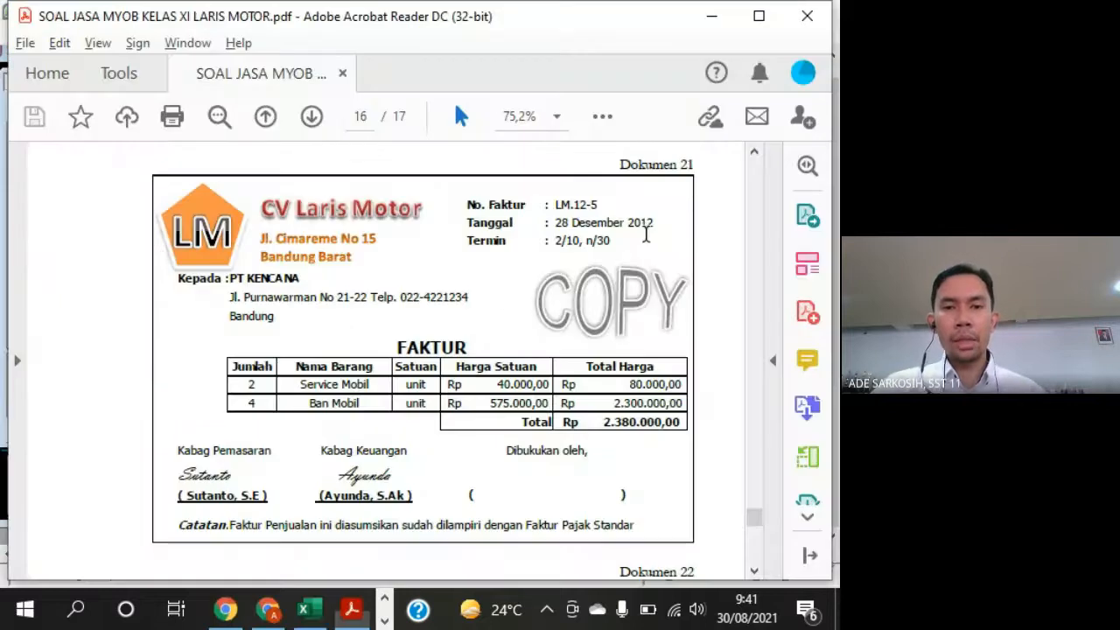
pyautogui.hotkey('alt', 'Tab')
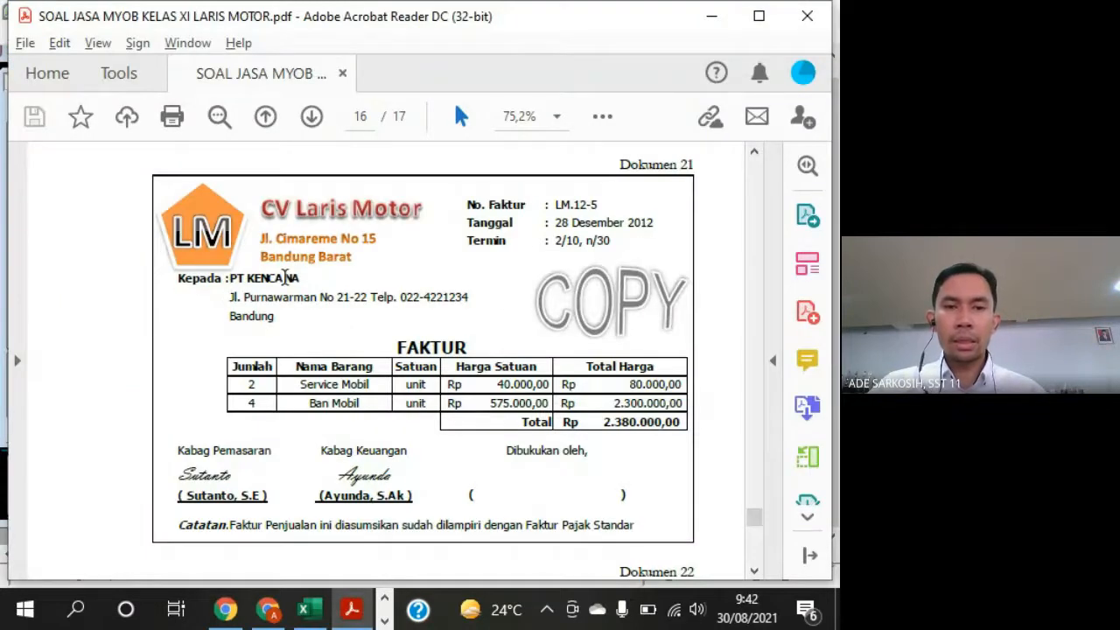
pyautogui.moveTo(554, 241); pyautogui.dragTo(620, 242)
pyautogui.hotkey('alt', 'Tab')
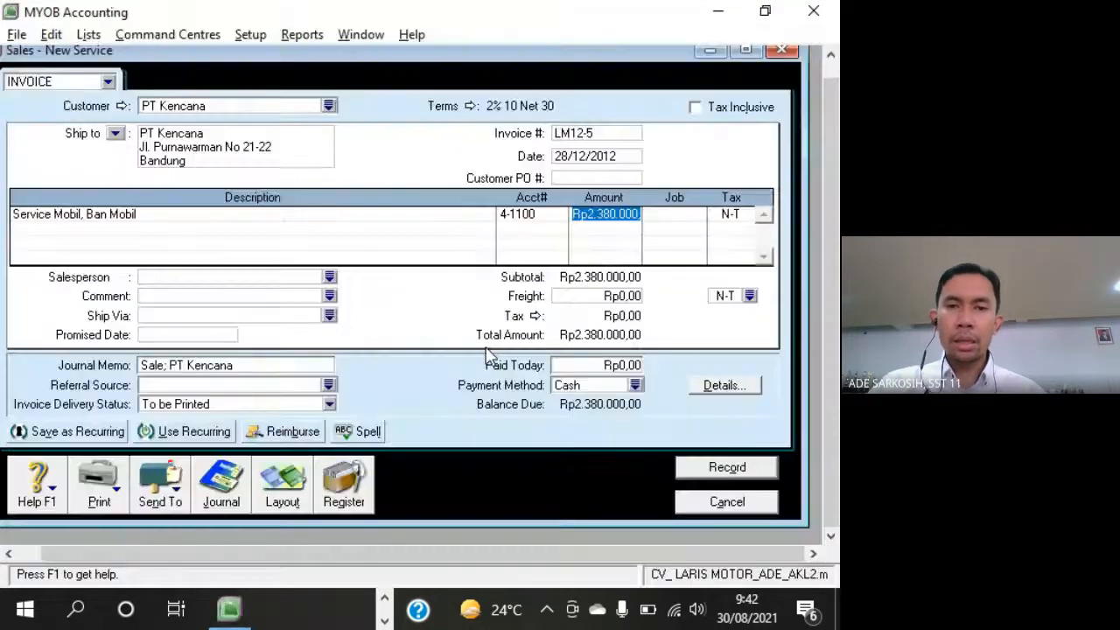
pyautogui.click(625, 366)
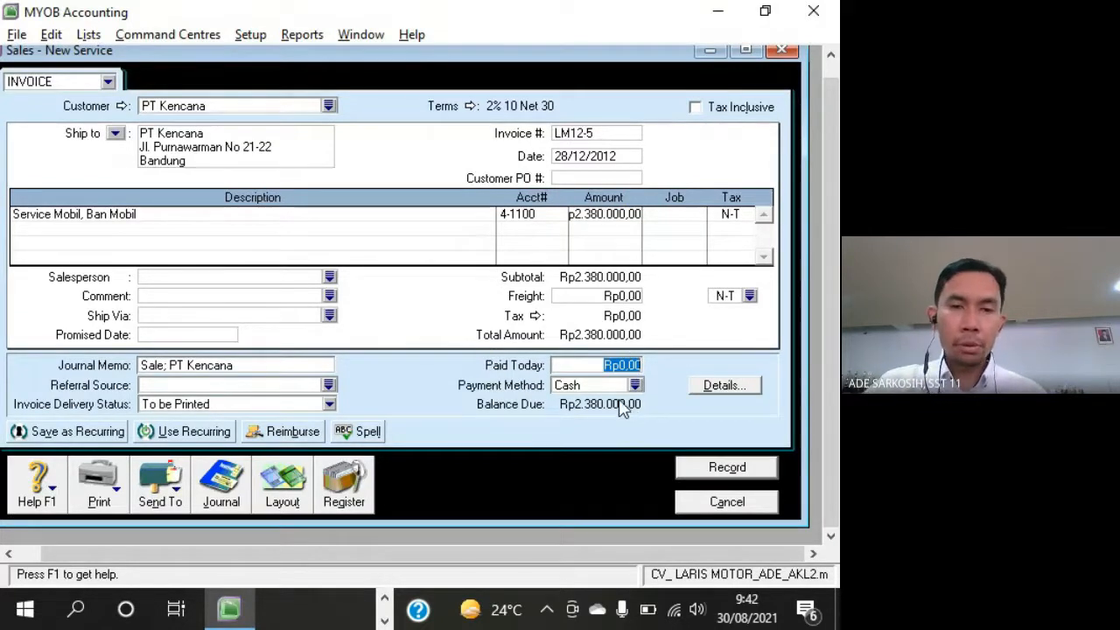
pyautogui.hotkey('alt', 'Tab')
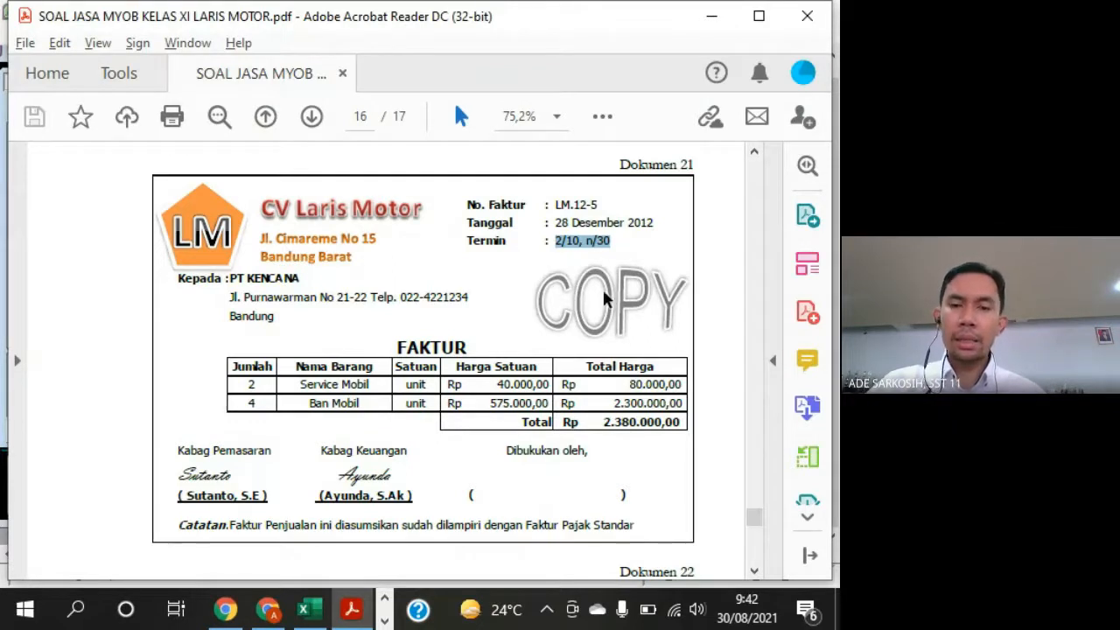
pyautogui.hotkey('alt', 'Tab')
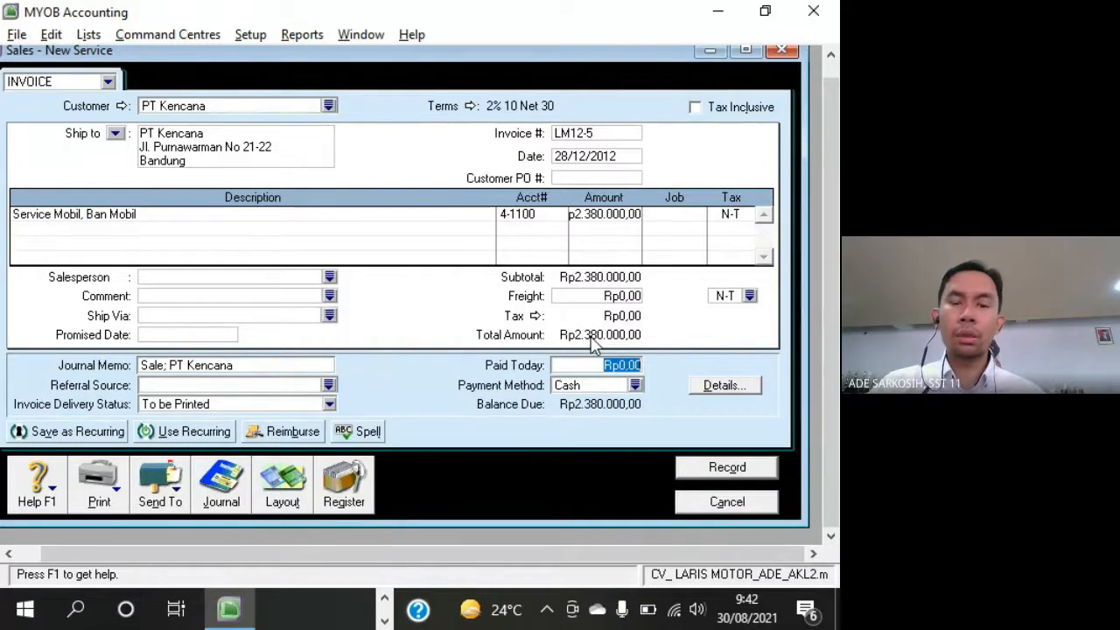
# Recheck the line amount against the PDF, record PT Kencana invoice LM12-5, and close the sales entry window
pyautogui.moveTo(611, 56); pyautogui.dragTo(635, 73)
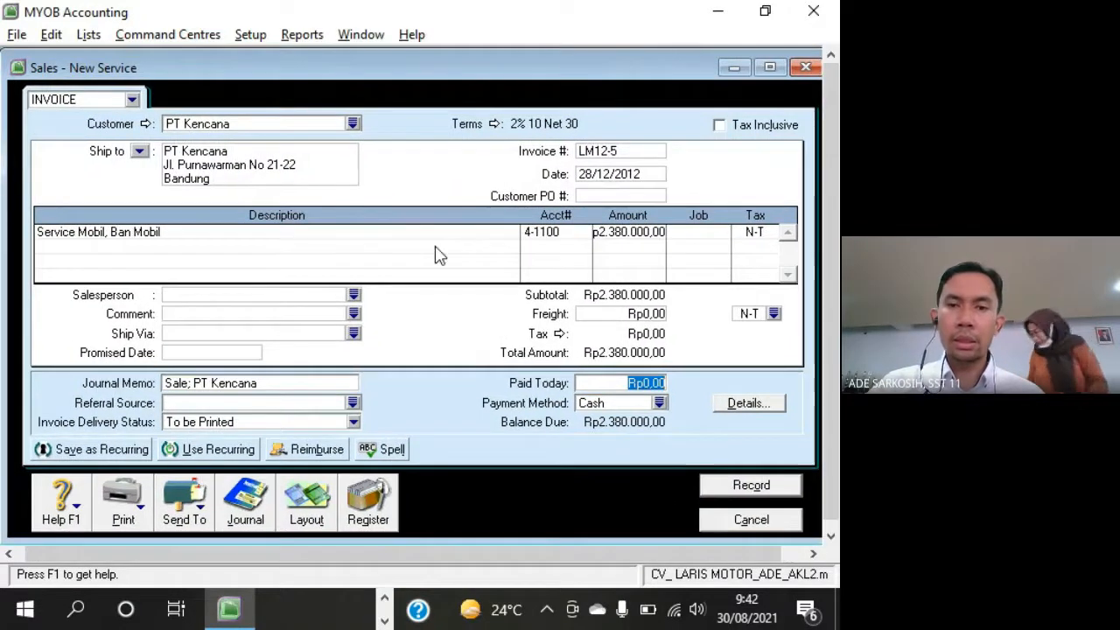
pyautogui.click(627, 235)
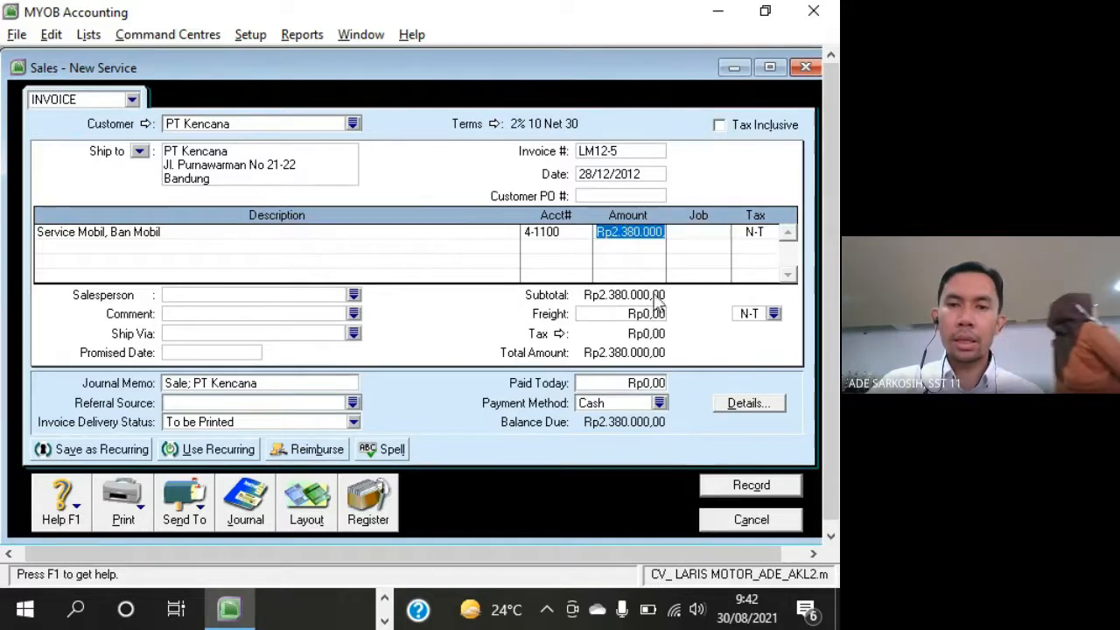
pyautogui.hotkey('alt', 'Tab')
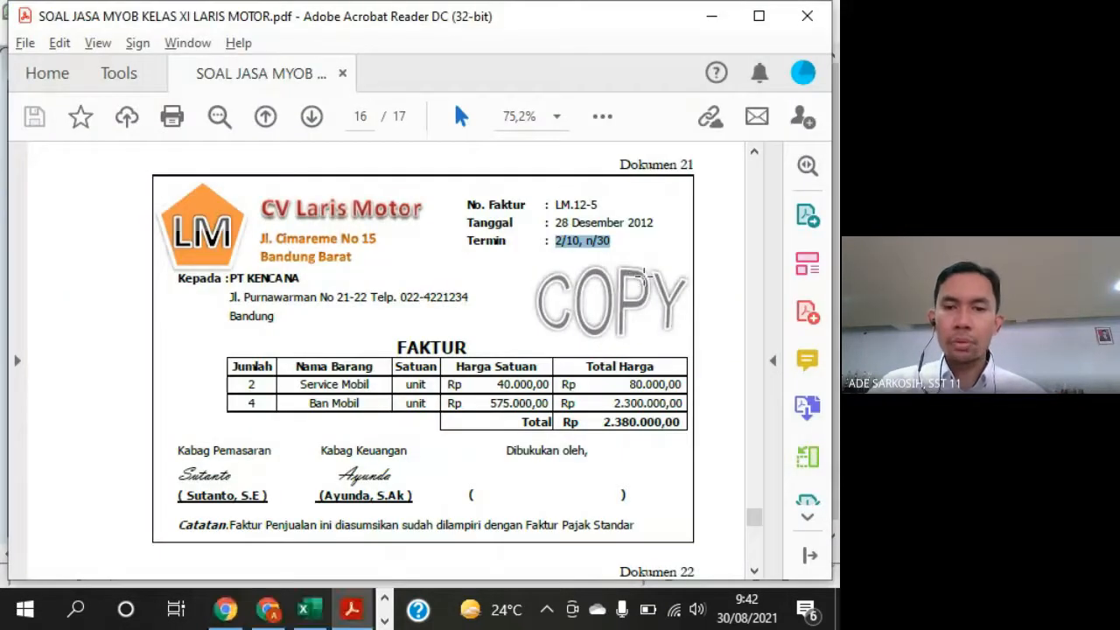
pyautogui.hotkey('alt', 'Tab')
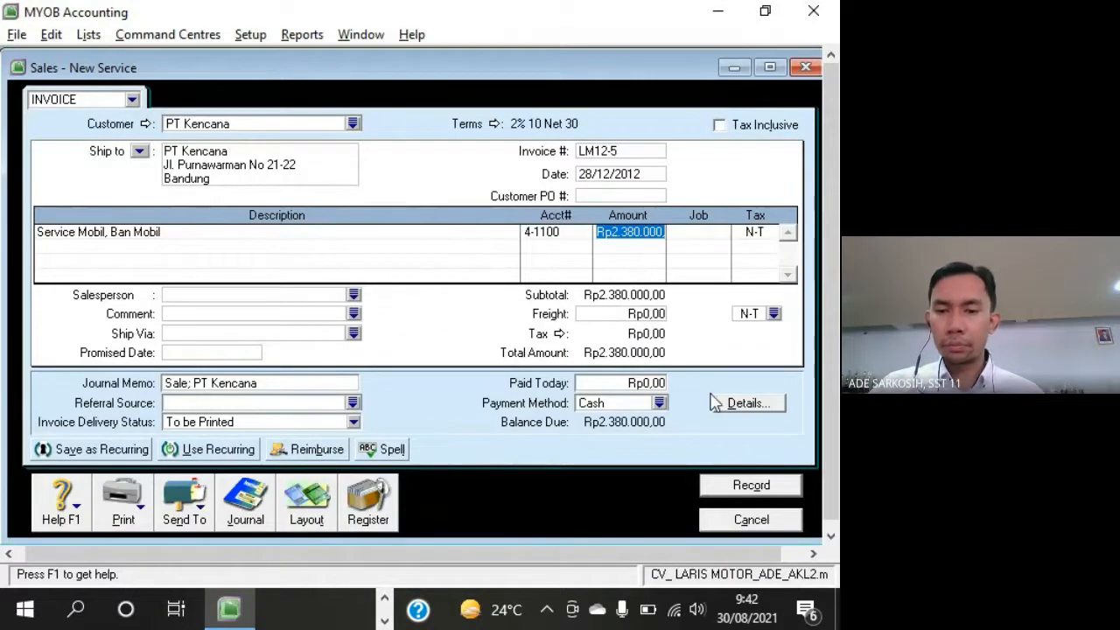
pyautogui.click(792, 492)
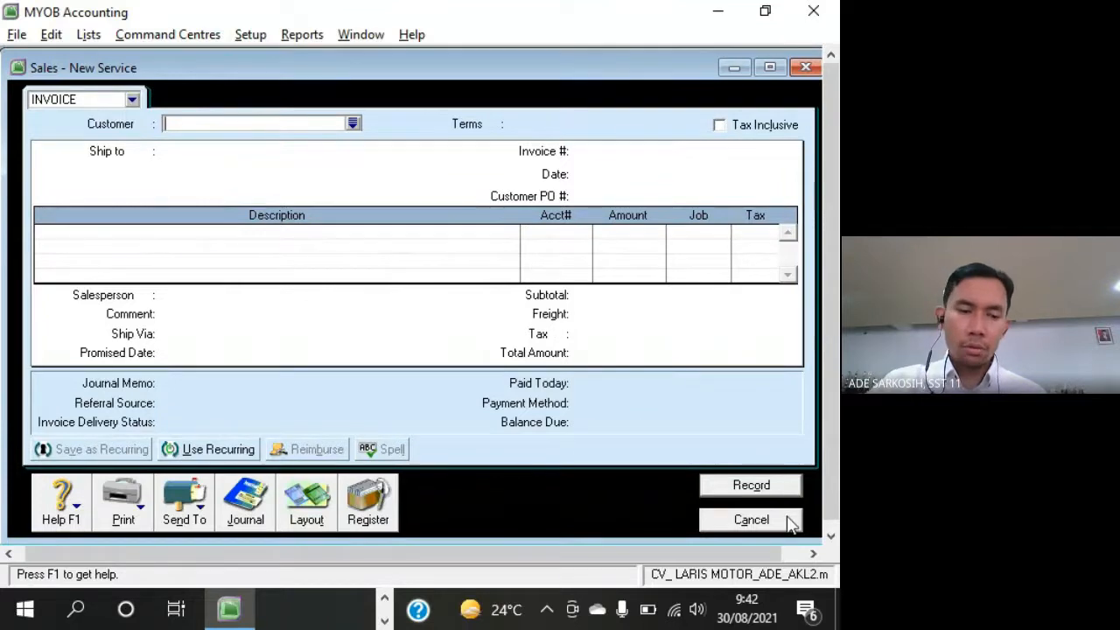
pyautogui.click(790, 521)
# Switch to the PDF and examine cash payment voucher BKK-06 to Bank Jabar, including its loan instalment and interest amounts
pyautogui.hotkey('alt', 'Tab')
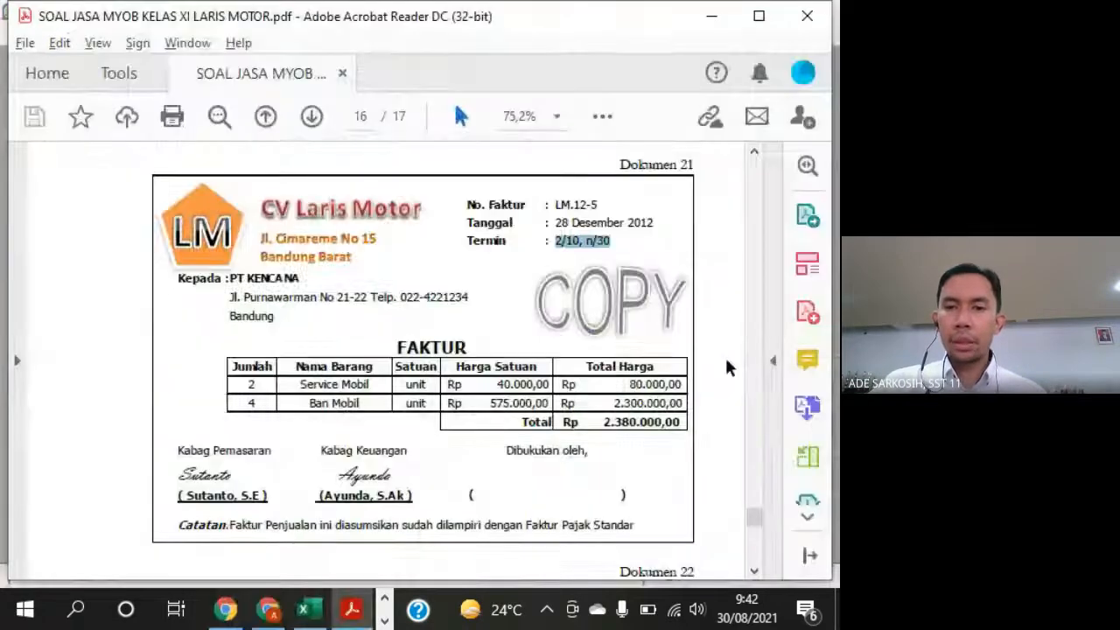
pyautogui.scroll(-5, 725, 357)
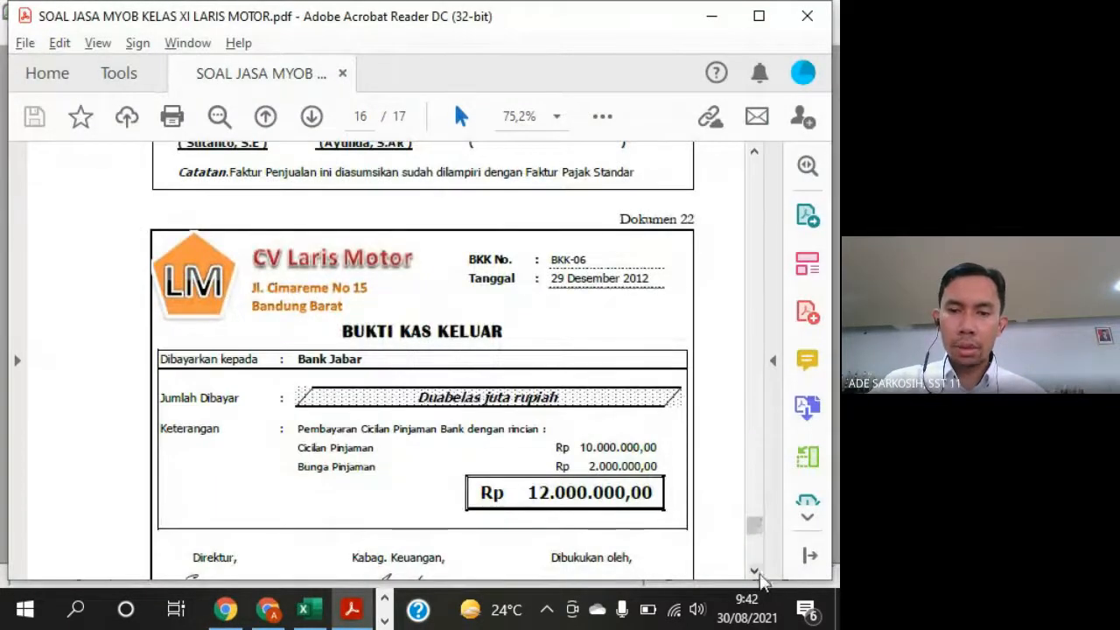
pyautogui.click(755, 572)
pyautogui.click(756, 572)
pyautogui.click(756, 572)
pyautogui.click(756, 572)
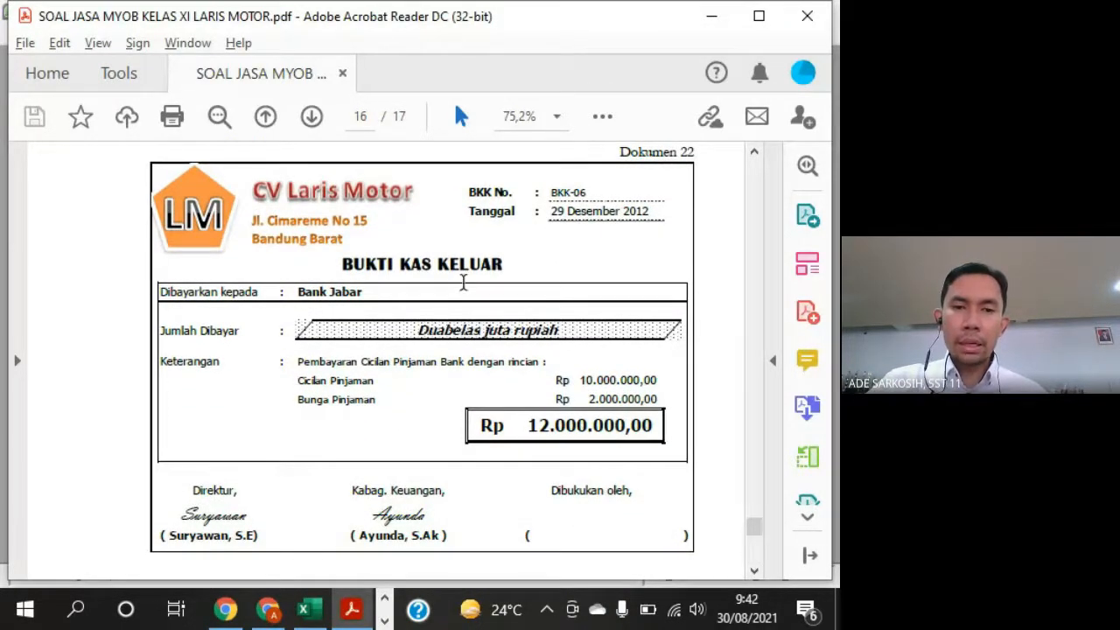
pyautogui.moveTo(346, 263); pyautogui.dragTo(534, 263)
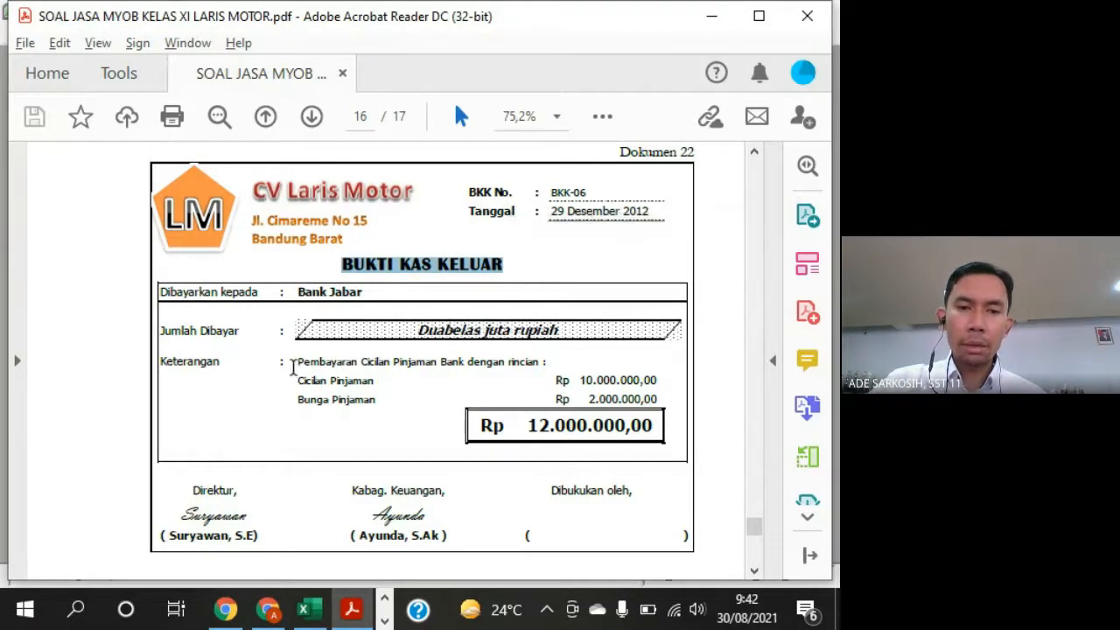
pyautogui.moveTo(294, 368); pyautogui.dragTo(662, 381)
pyautogui.click(421, 386)
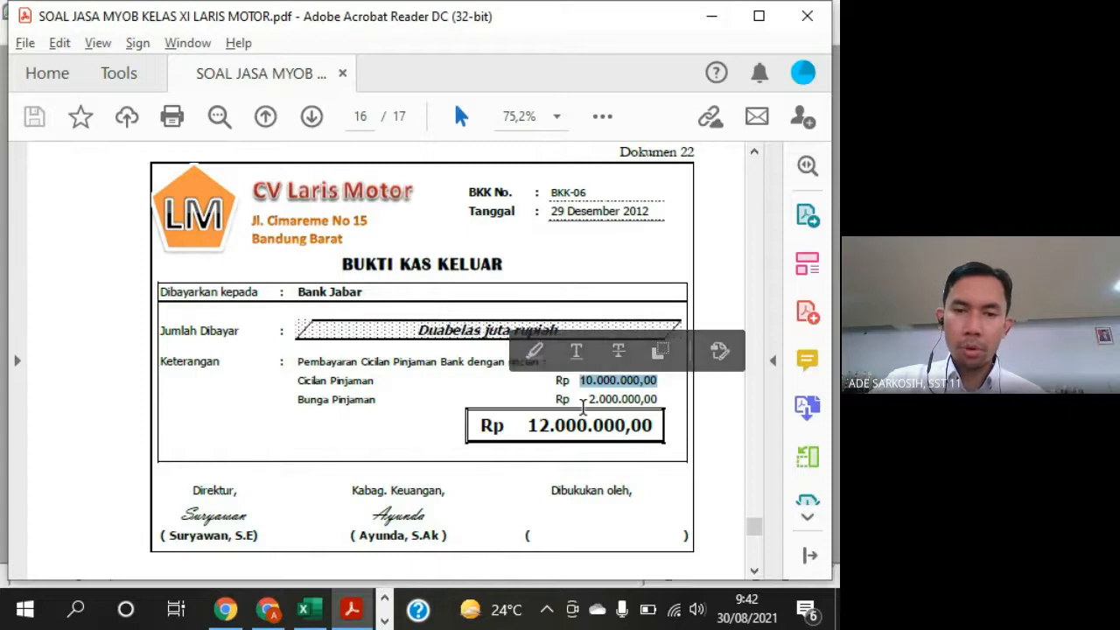
pyautogui.moveTo(584, 400); pyautogui.dragTo(653, 403)
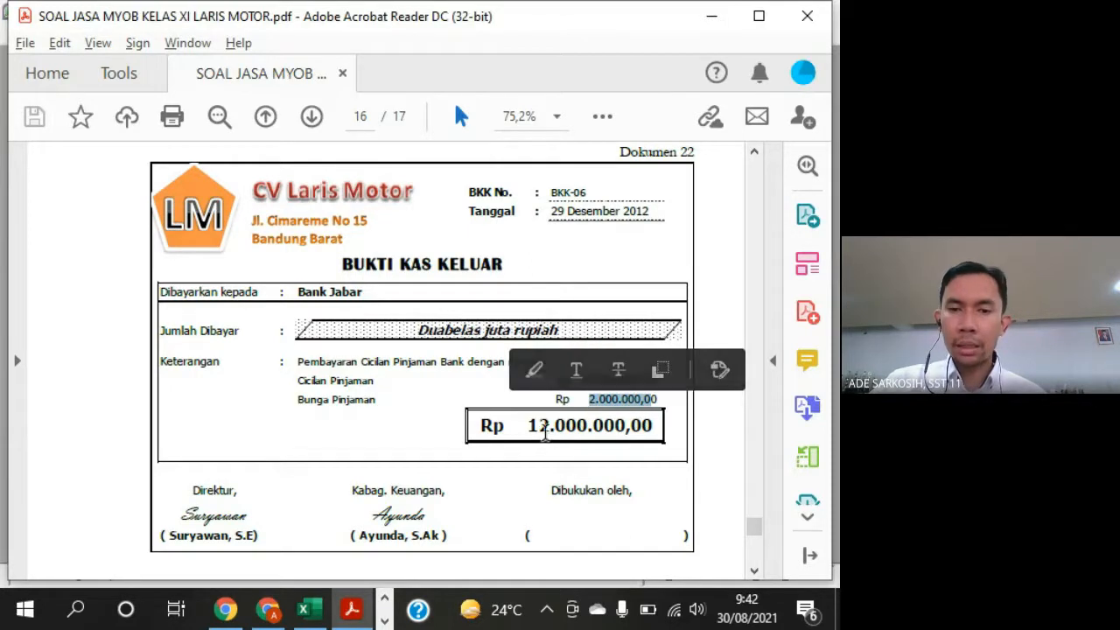
# Check the total, the loan instalment and interest lines, and the description on cash payment voucher BKK-06
pyautogui.moveTo(531, 426); pyautogui.dragTo(656, 426)
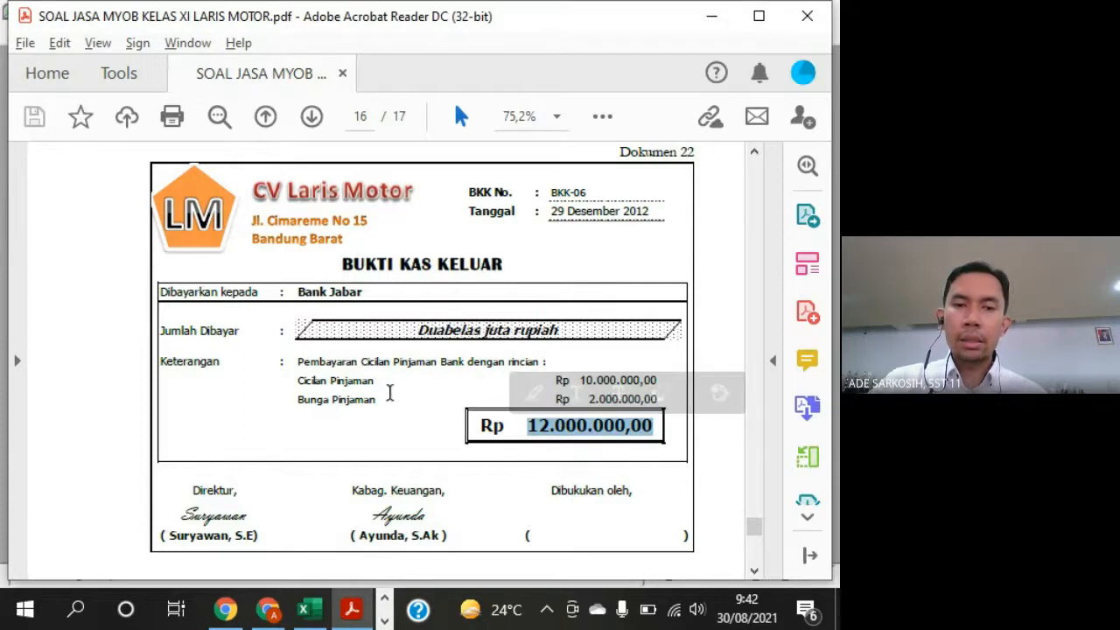
pyautogui.moveTo(293, 385); pyautogui.dragTo(371, 396)
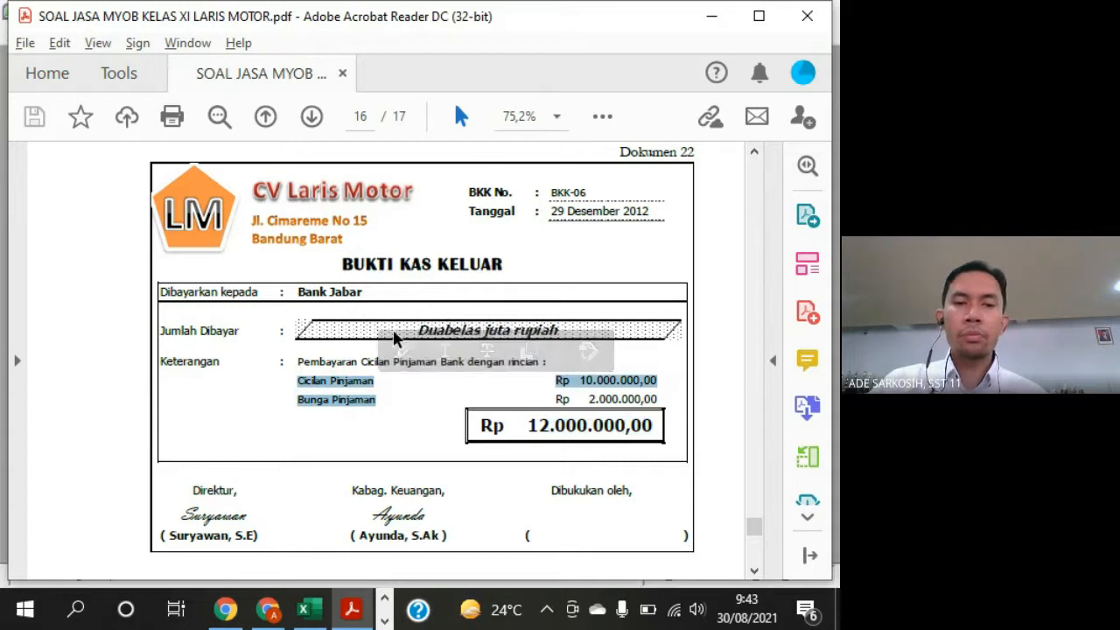
pyautogui.click(320, 401)
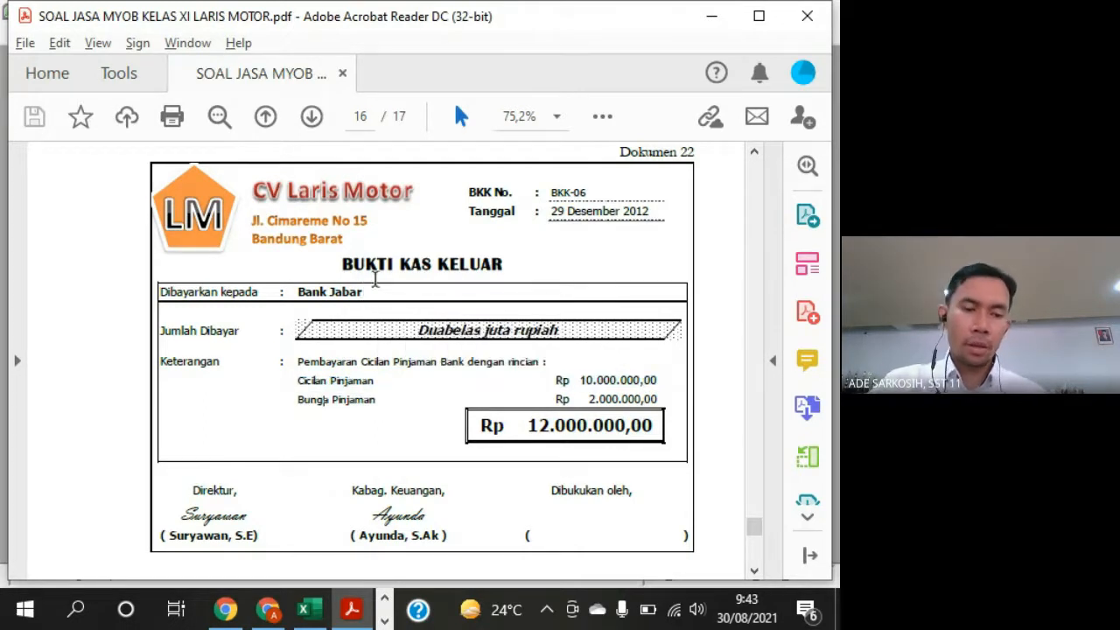
pyautogui.moveTo(345, 267); pyautogui.dragTo(579, 367)
pyautogui.click(450, 380)
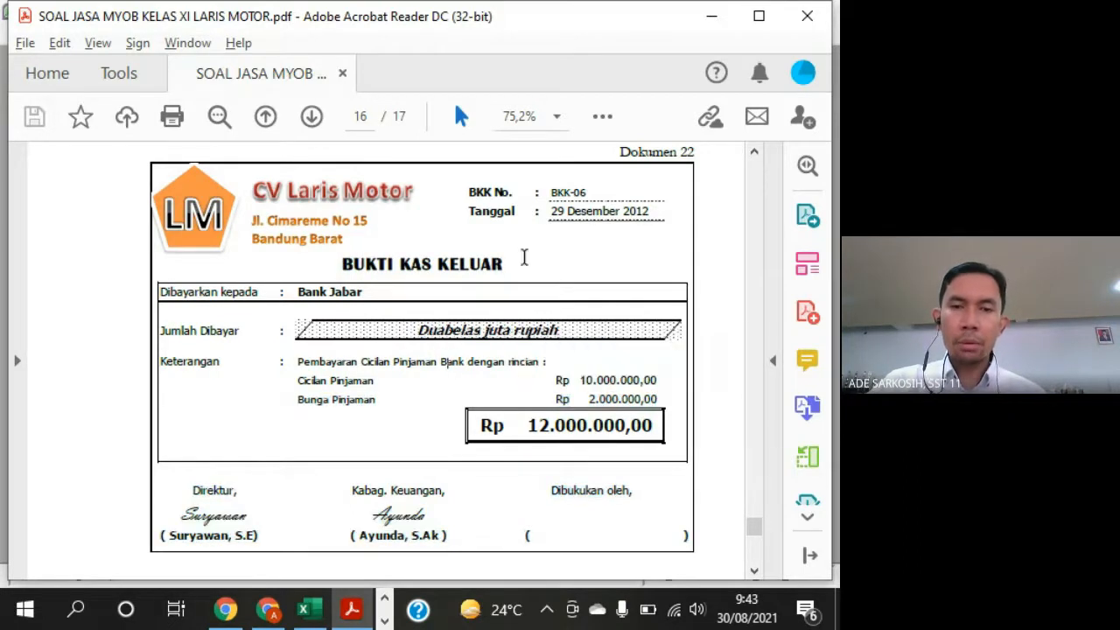
# Switch to MYOB, open a new Spend Money entry from account 1-1100, and set its cheque number to BKK-06
pyautogui.hotkey('alt', 'Tab')
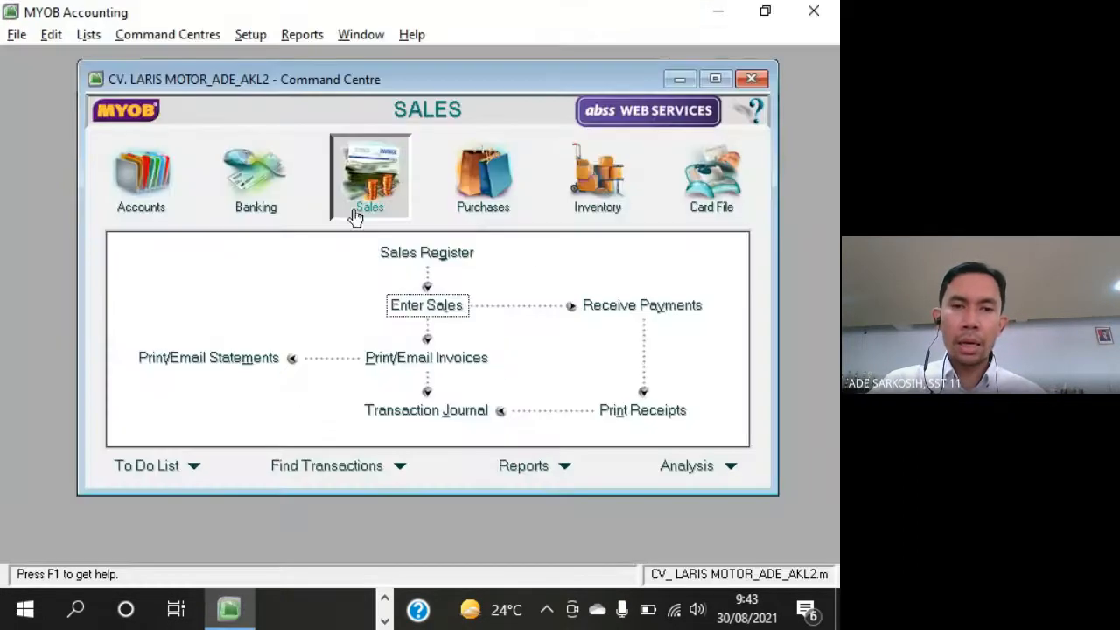
pyautogui.click(270, 177)
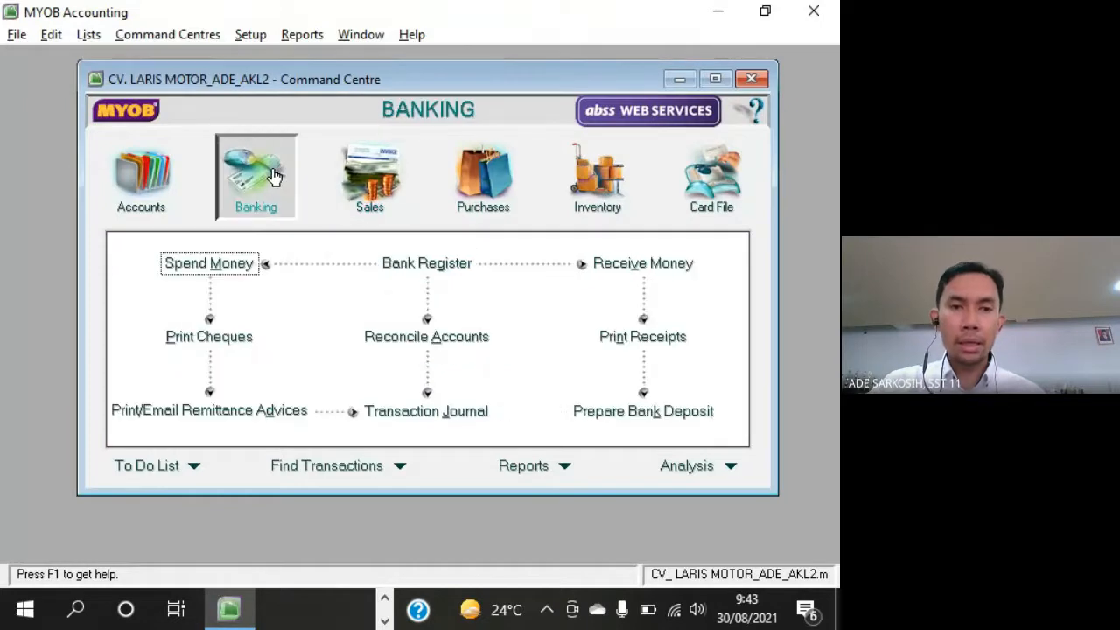
pyautogui.click(238, 263)
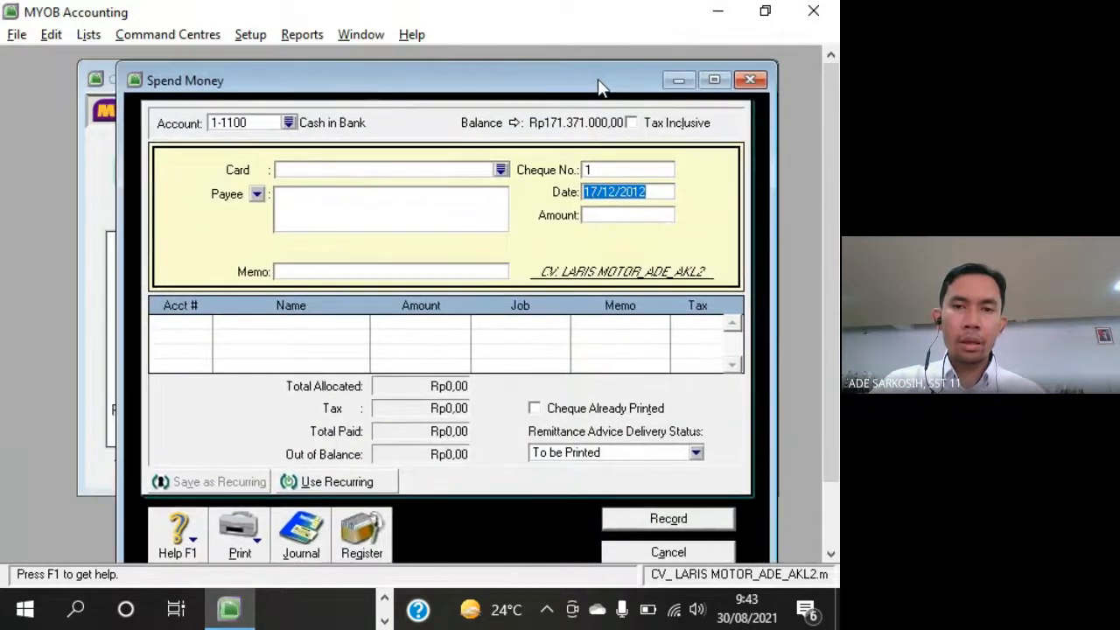
pyautogui.click(602, 168)
pyautogui.hotkey('alt', 'Tab')
pyautogui.hotkey('alt', 'Tab')
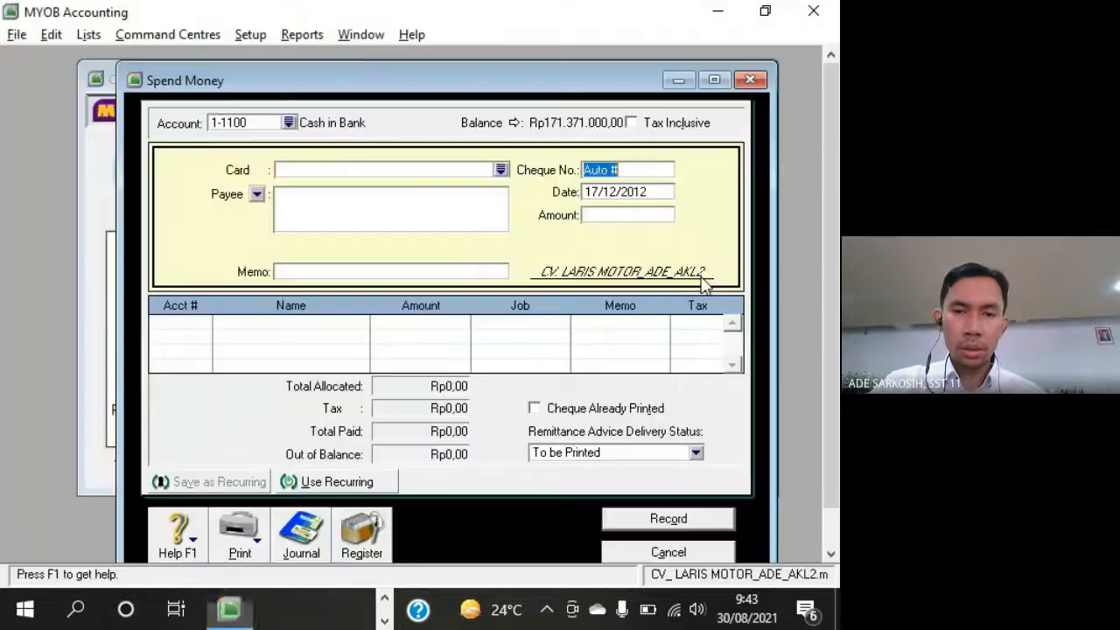
pyautogui.write('BKK-06')
pyautogui.press('Tab')
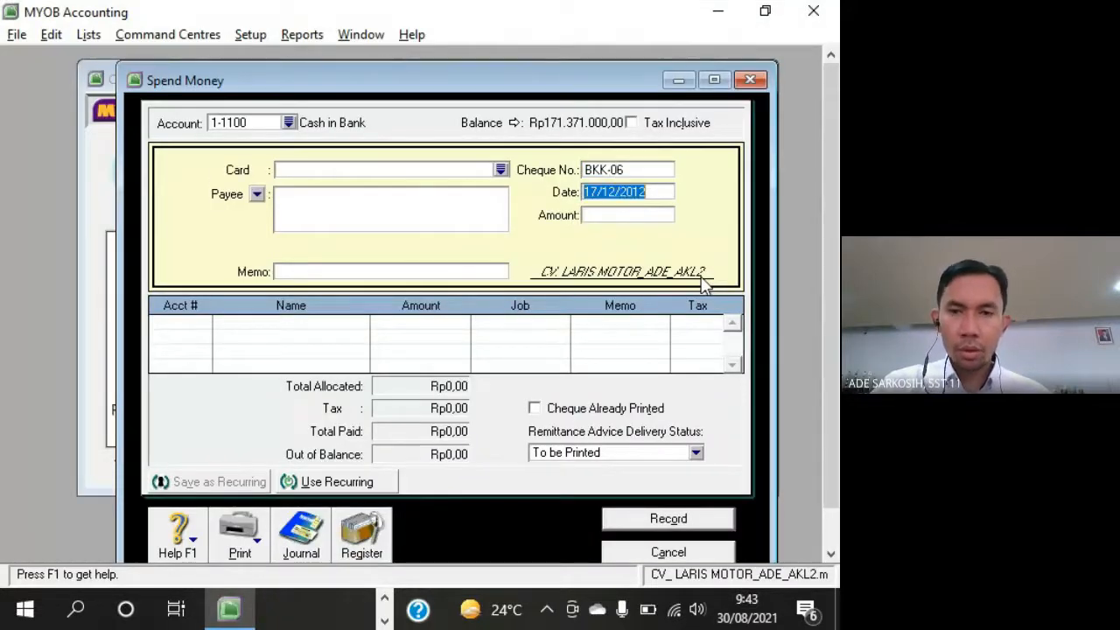
# Date the payment 29/12/2012 and enter the PDF voucher's total of 12.000.000 as its amount
pyautogui.hotkey('alt', 'Tab')
pyautogui.hotkey('alt', 'Tab')
pyautogui.write('2')
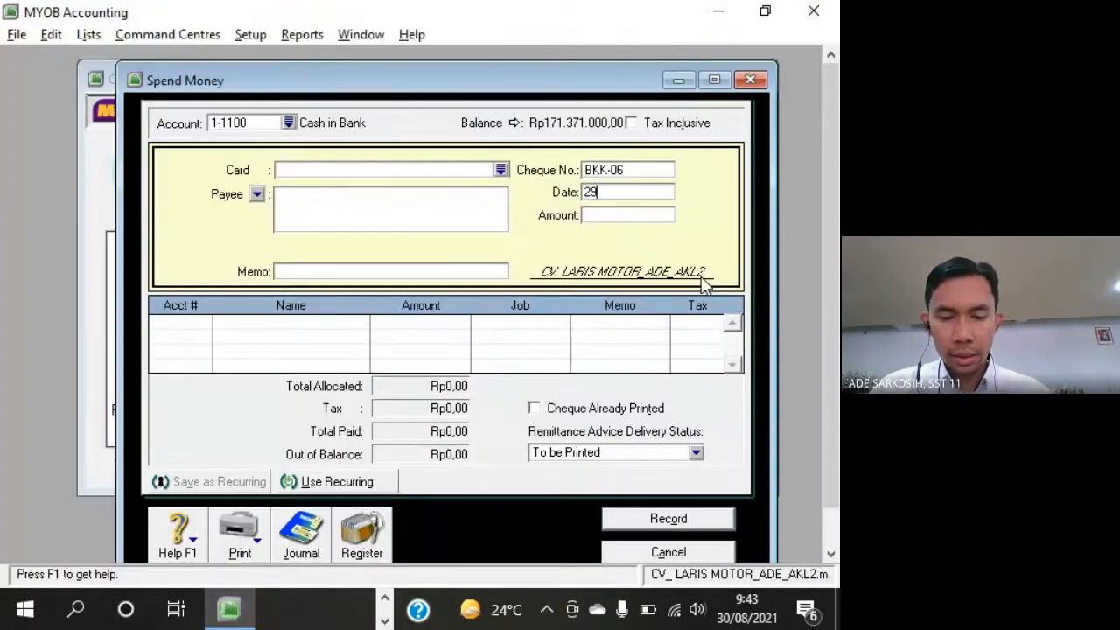
pyautogui.write('9/12/2012')
pyautogui.press('Tab')
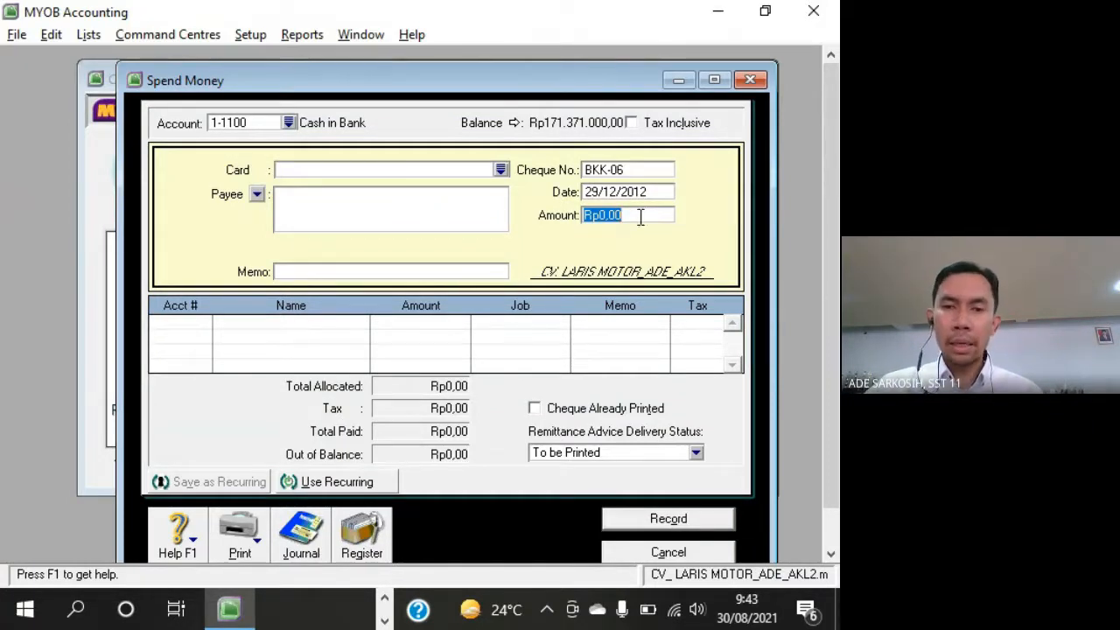
pyautogui.hotkey('alt', 'Tab')
pyautogui.moveTo(531, 427); pyautogui.dragTo(655, 427)
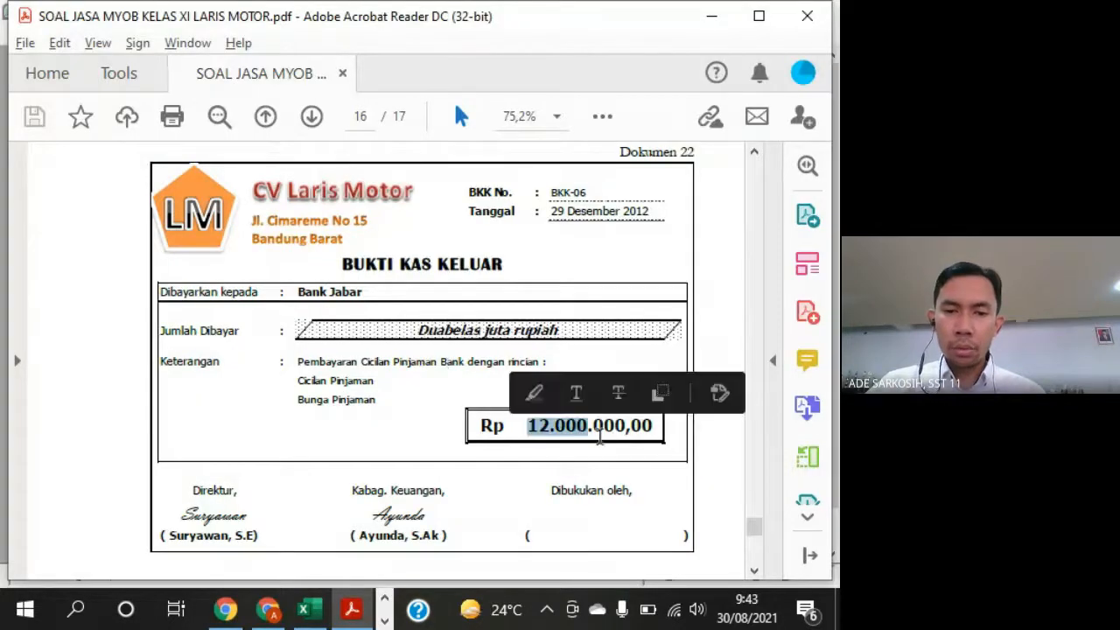
pyautogui.hotkey('alt', 'Tab')
pyautogui.write('12000000')
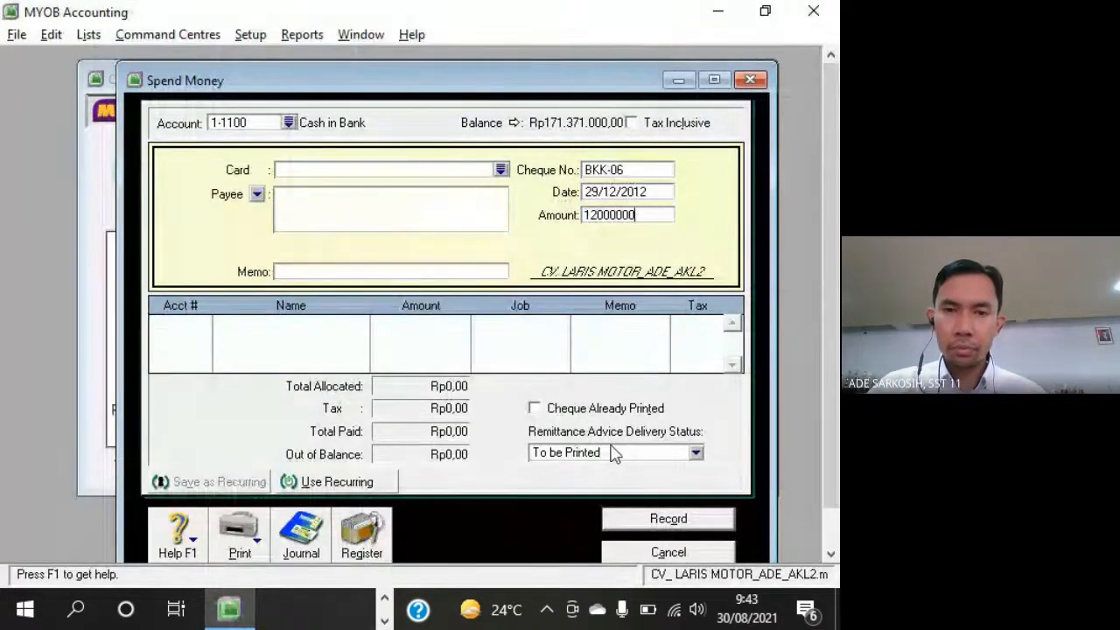
# Enter "Pembayaran Cicilan Bank ditambah bunga" as the payment's memo, based on the PDF voucher's description
pyautogui.click(455, 272)
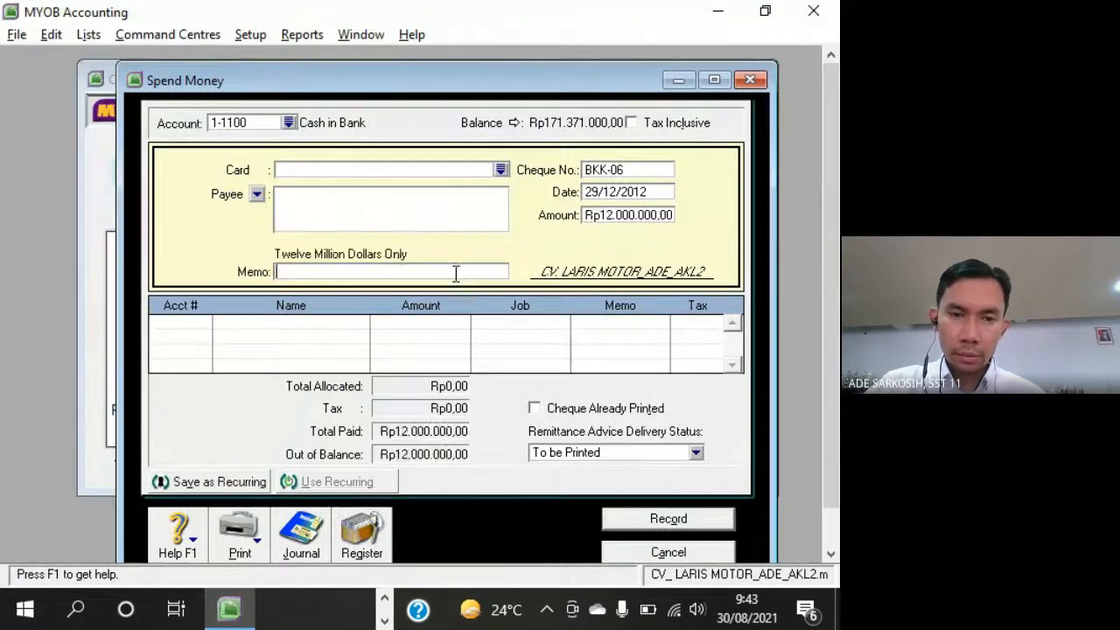
pyautogui.hotkey('alt', 'Tab')
pyautogui.hotkey('alt', 'Tab')
pyautogui.hotkey('alt', 'Tab')
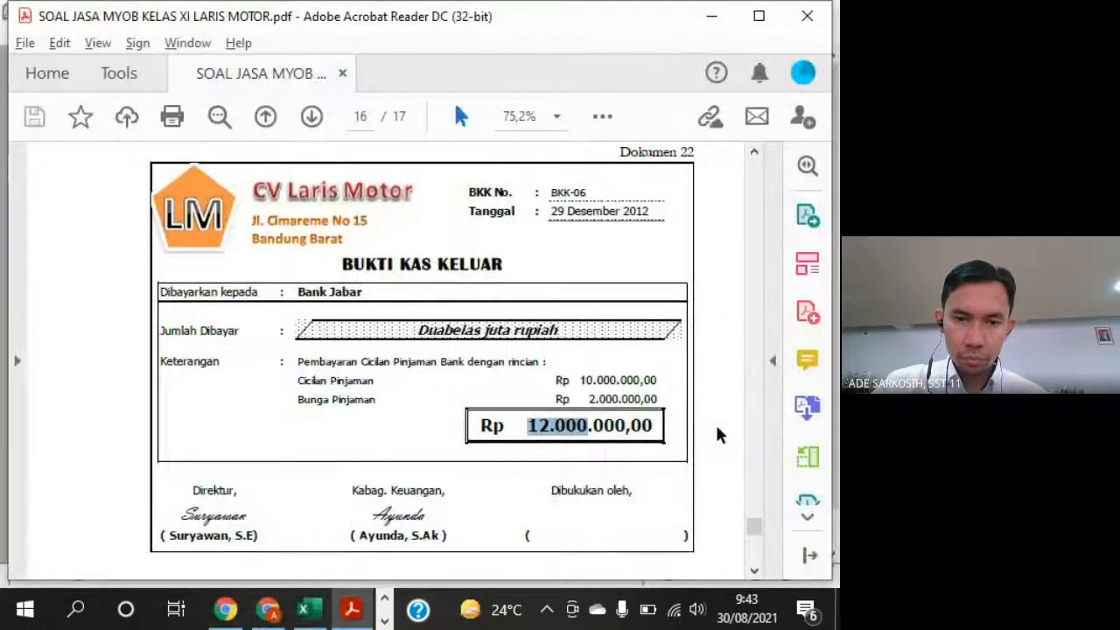
pyautogui.hotkey('alt', 'Tab')
pyautogui.write('Pemnaya')
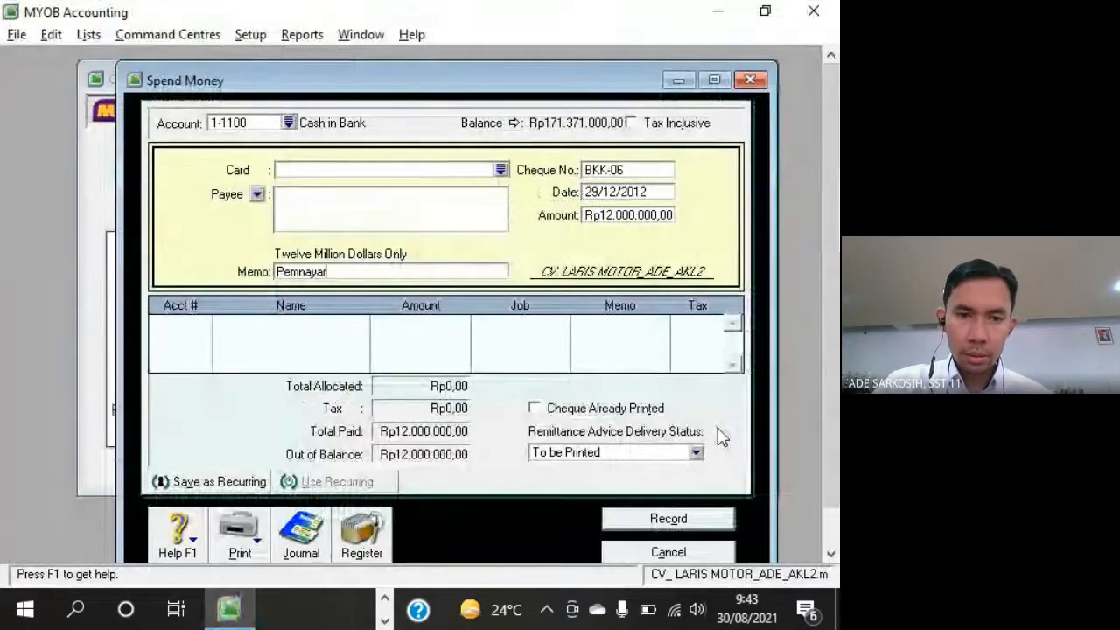
pyautogui.press('BackSpace')
pyautogui.press('BackSpace')
pyautogui.press('BackSpace')
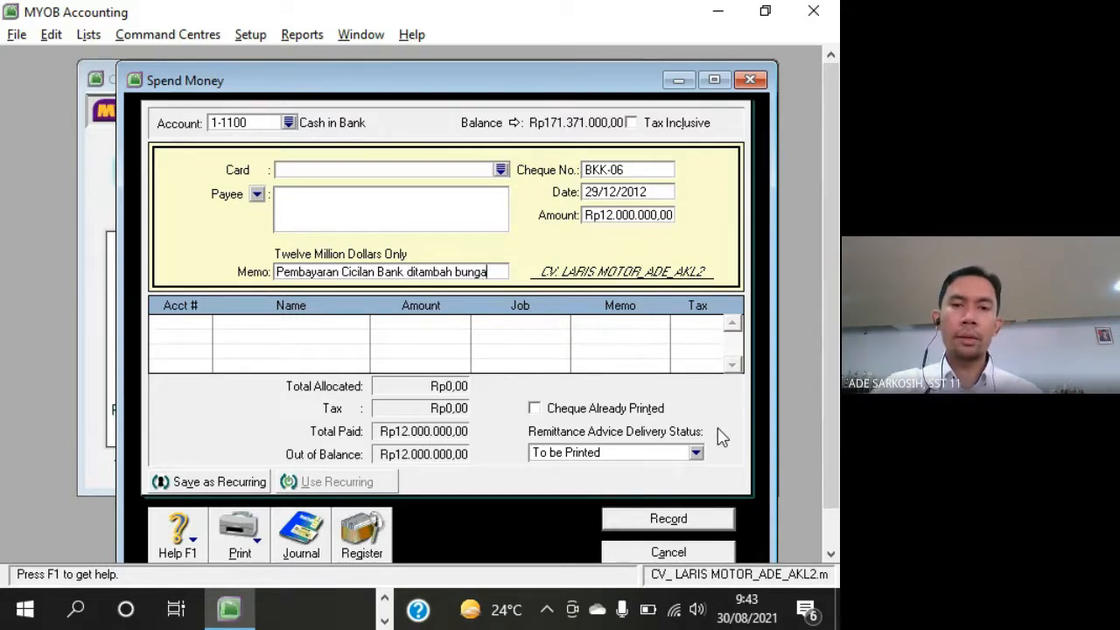
# Assign account 2-2100 Jabar Bank Loan to the first allocation line, checking the instalment item in the PDF
pyautogui.click(203, 329)
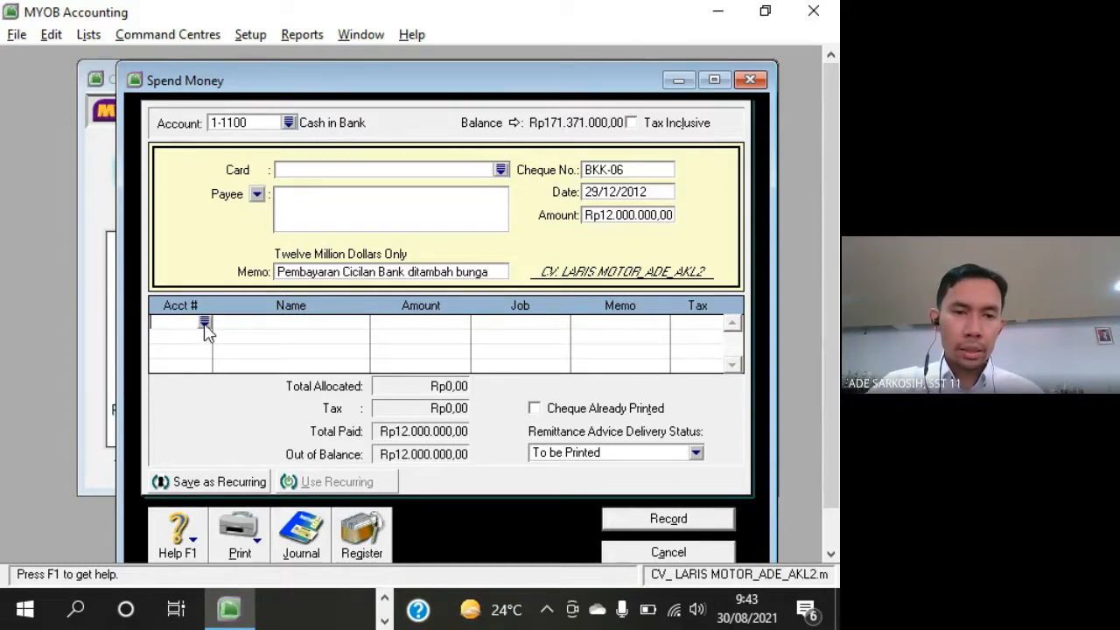
pyautogui.click(203, 323)
pyautogui.write('2')
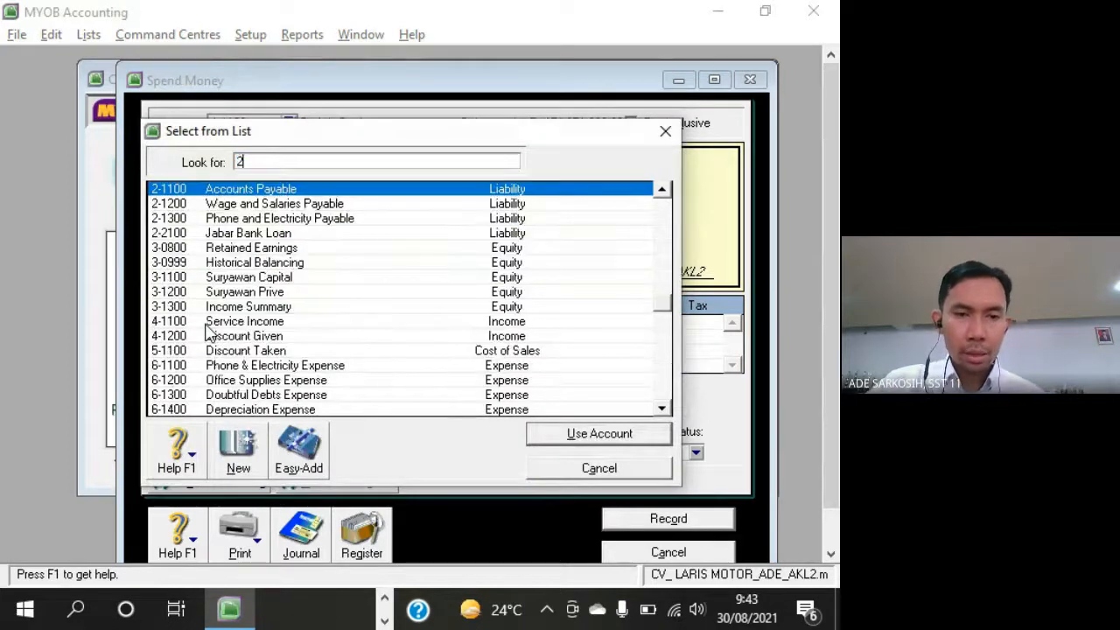
pyautogui.hotkey('alt', 'Tab')
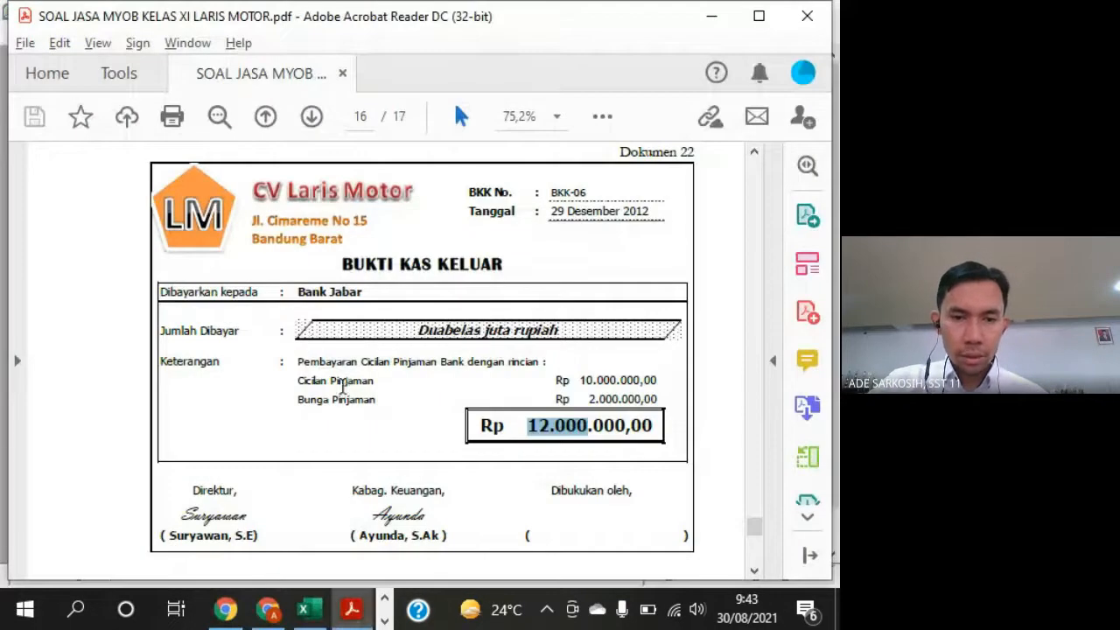
pyautogui.moveTo(344, 382); pyautogui.dragTo(366, 387)
pyautogui.hotkey('alt', 'Tab')
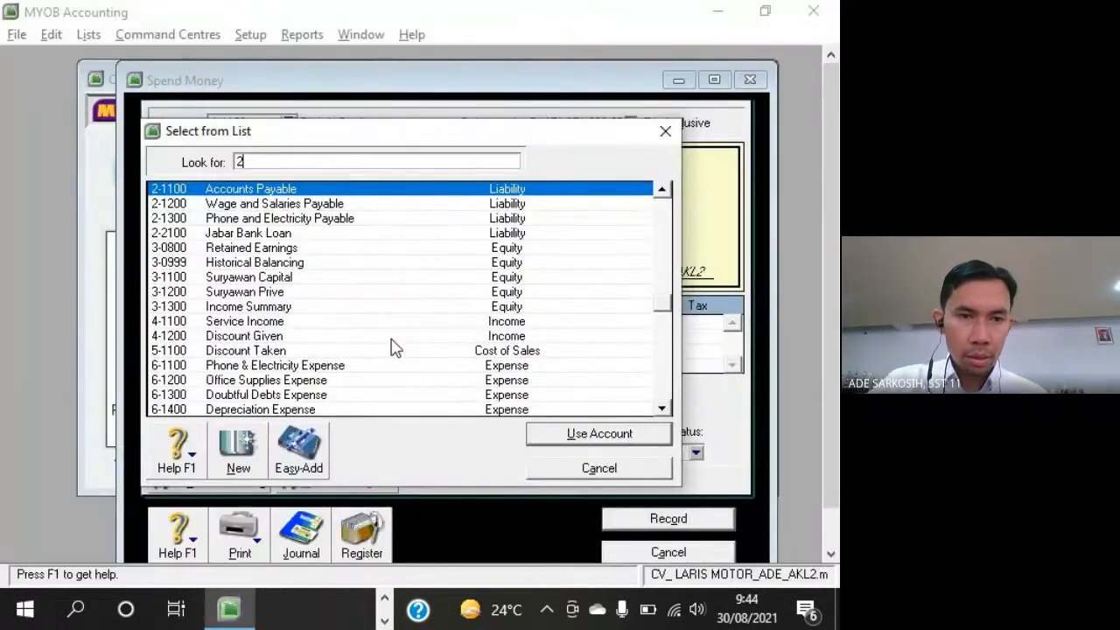
pyautogui.write('-2100')
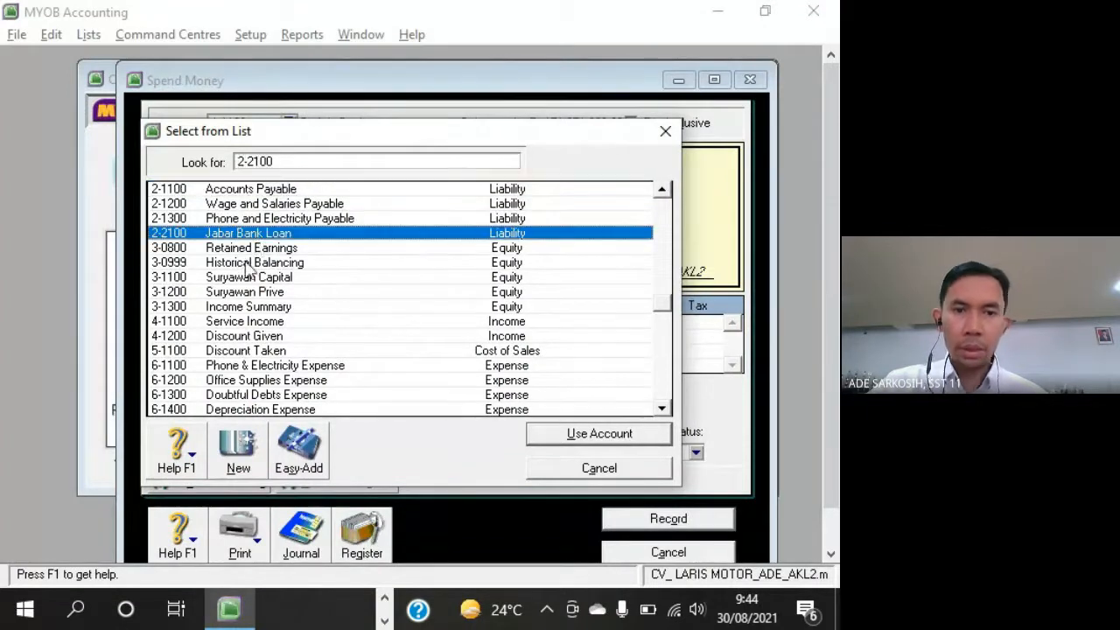
pyautogui.click(575, 437)
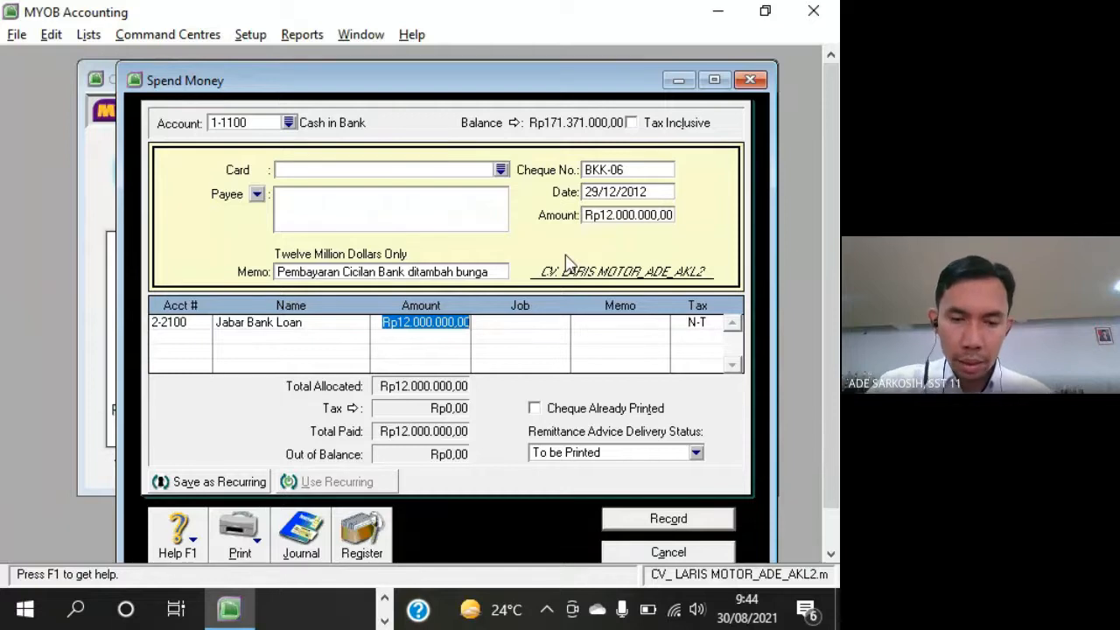
# Set the Jabar Bank Loan line's amount to 10.000.000 and verify it against the instalment amount in the PDF
pyautogui.write('10000000')
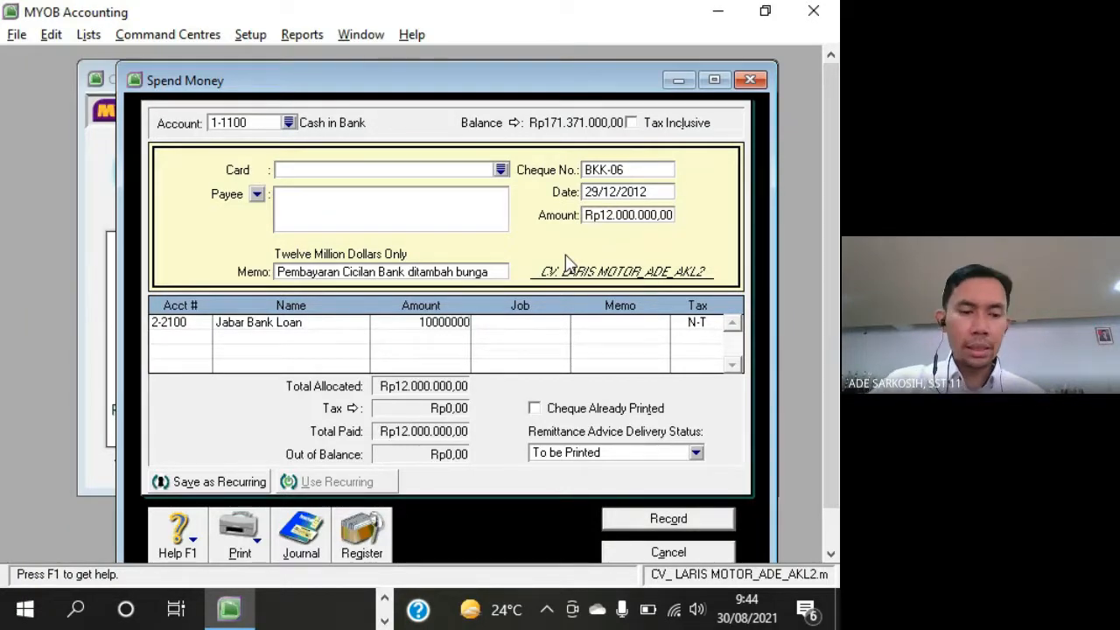
pyautogui.hotkey('alt', 'Tab')
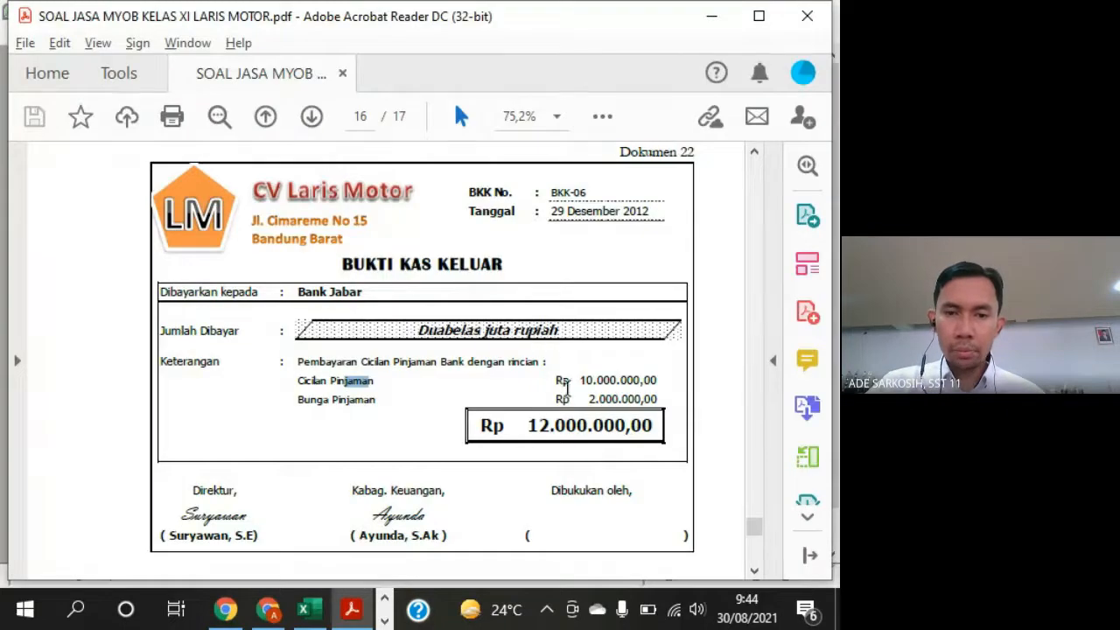
pyautogui.moveTo(578, 382); pyautogui.dragTo(640, 382)
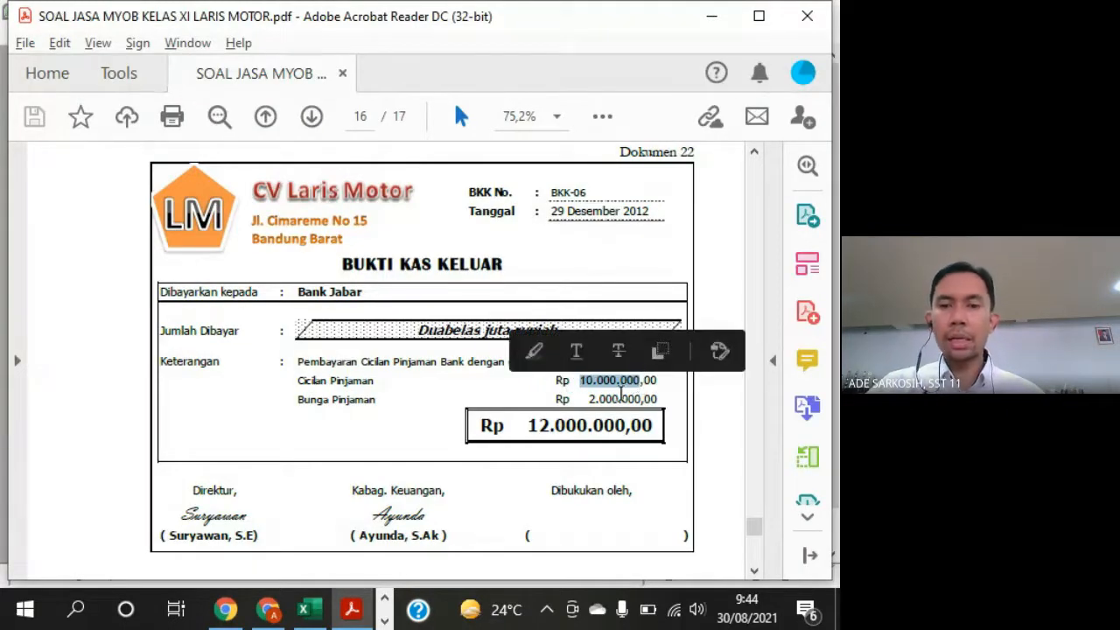
pyautogui.hotkey('alt', 'Tab')
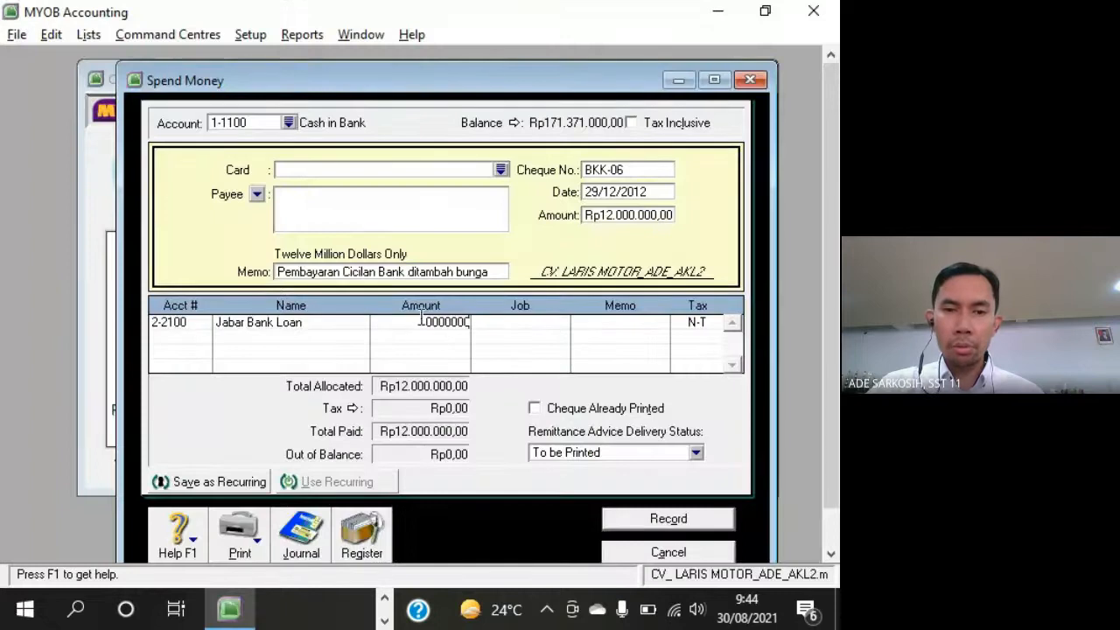
pyautogui.press('Return')
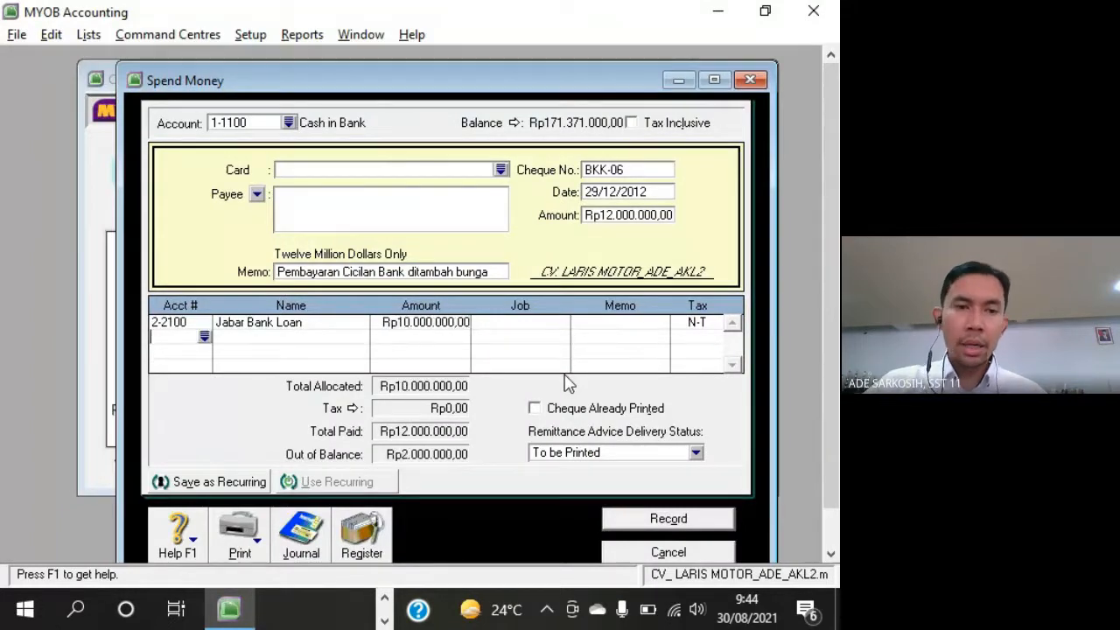
# Allocate the remaining Rp2.000.000 to account 9-1100 Interest Expense on the second line
pyautogui.click(204, 337)
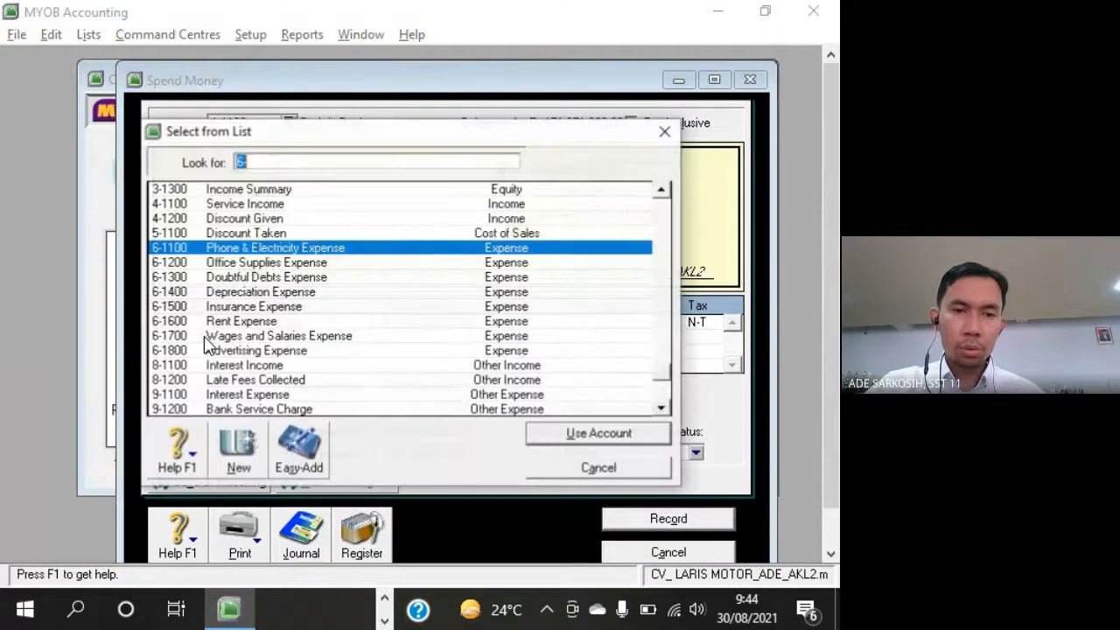
pyautogui.click(663, 408)
pyautogui.click(663, 409)
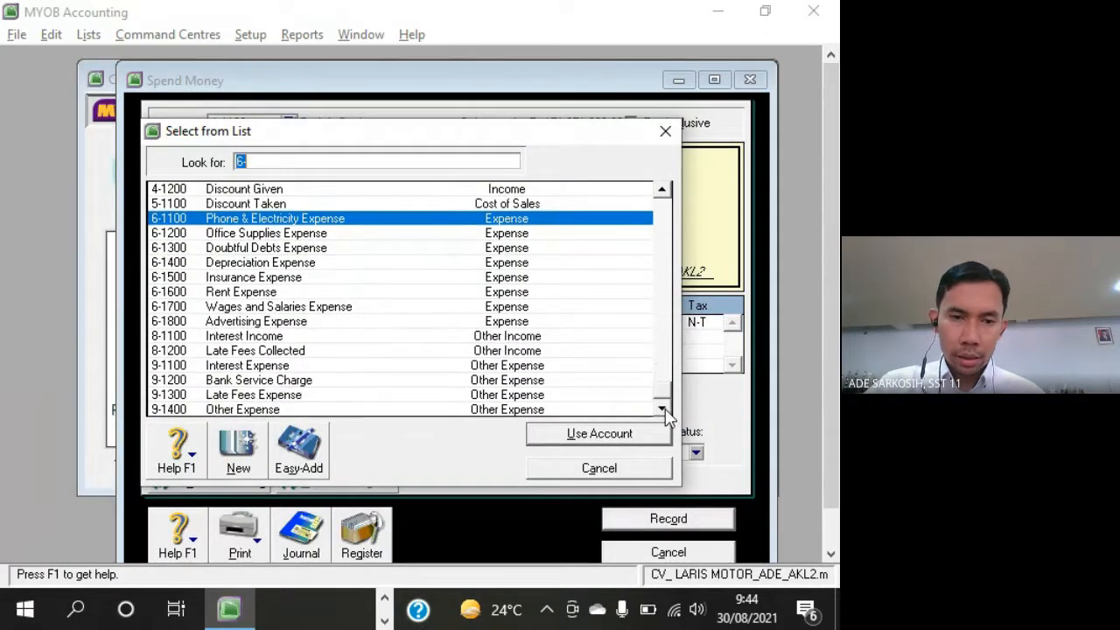
pyautogui.click(268, 368)
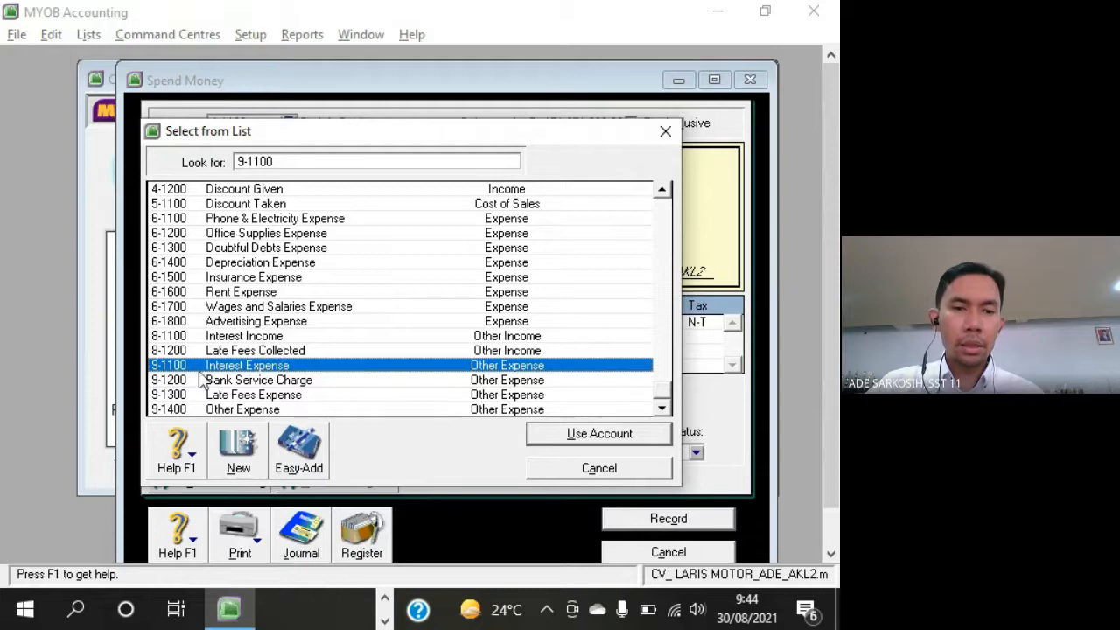
pyautogui.click(633, 440)
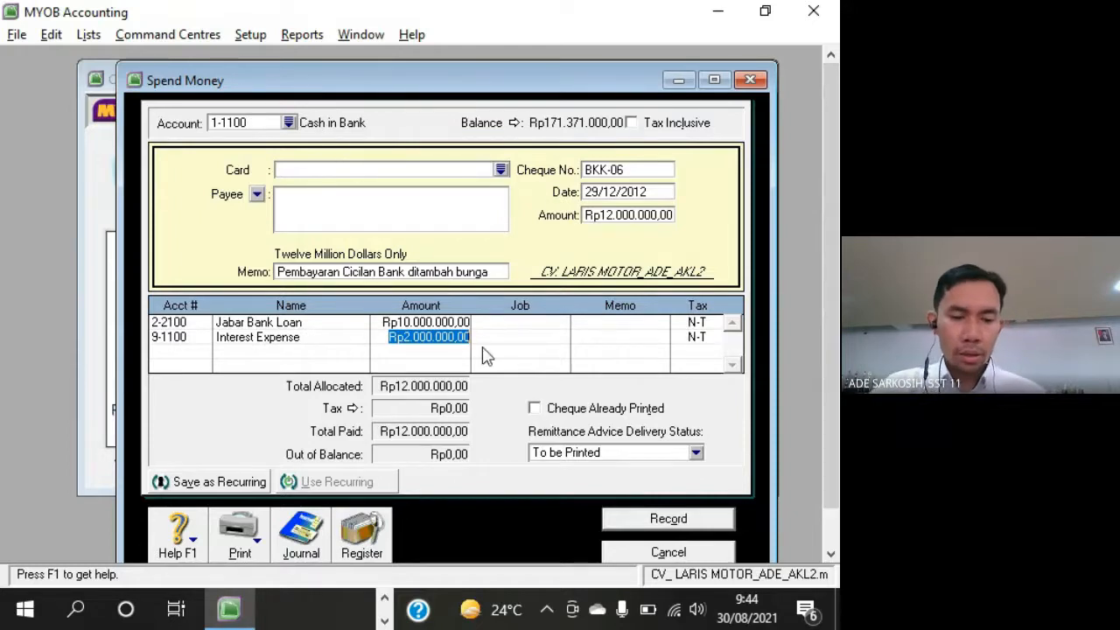
# Preview the BKK-06 payment's journal entry and compare its total, instalment and interest amounts with the PDF voucher
pyautogui.hotkey('ctrl', 'r')
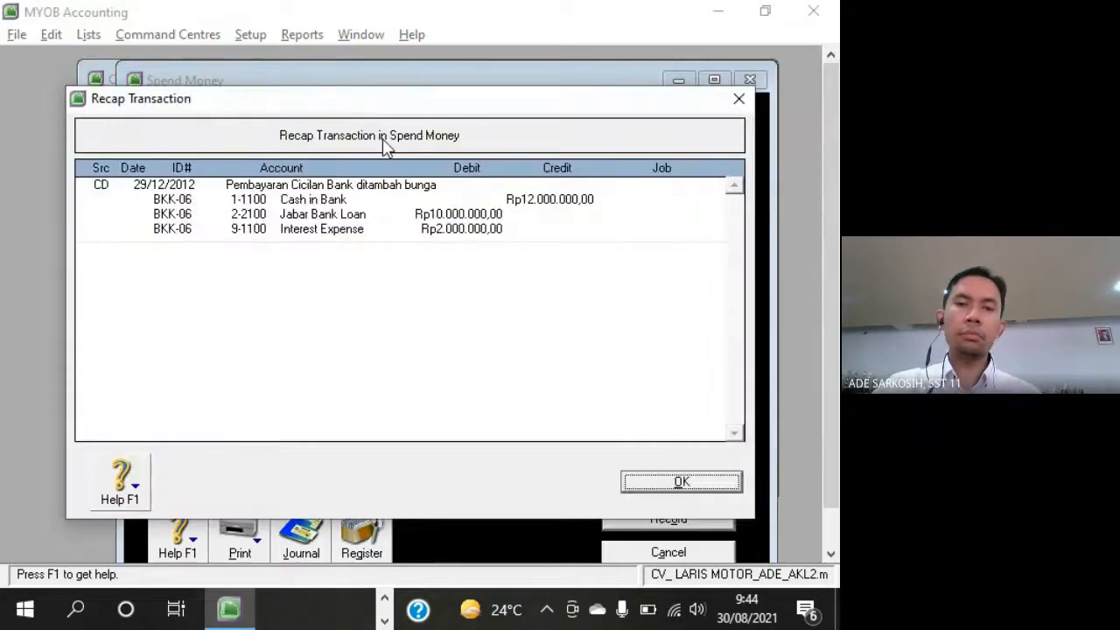
pyautogui.click(732, 481)
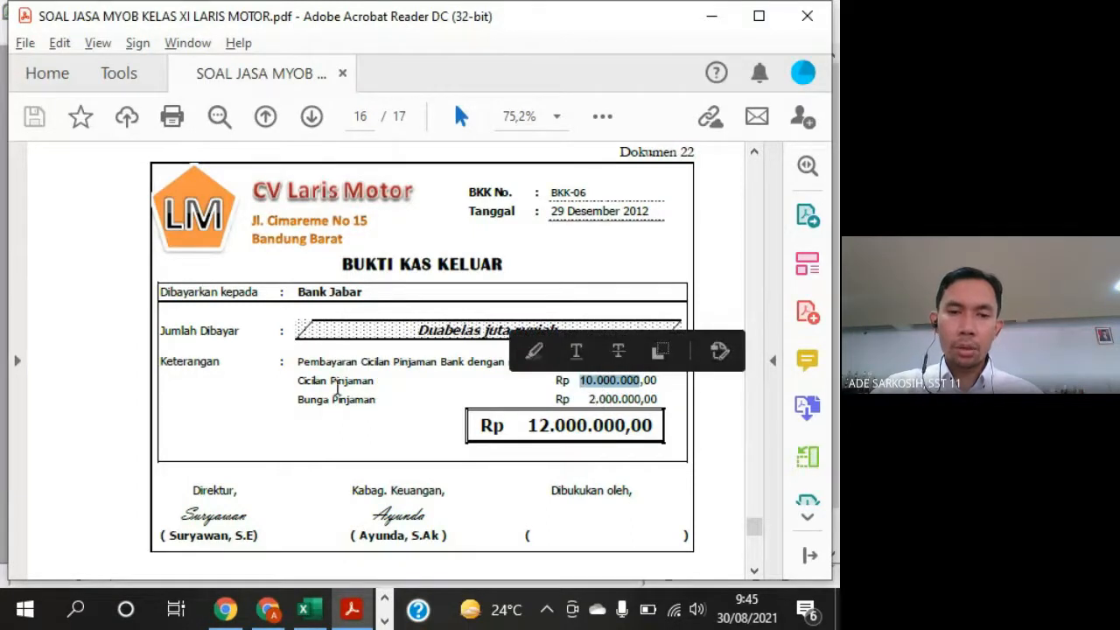
pyautogui.moveTo(298, 380); pyautogui.dragTo(367, 377)
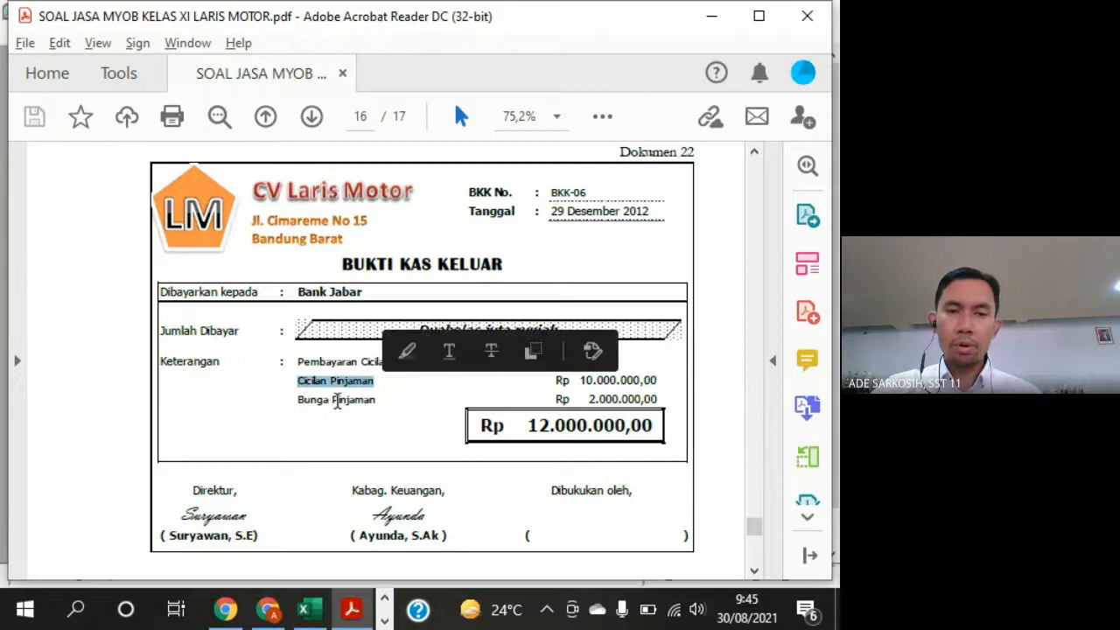
pyautogui.moveTo(302, 409); pyautogui.dragTo(374, 405)
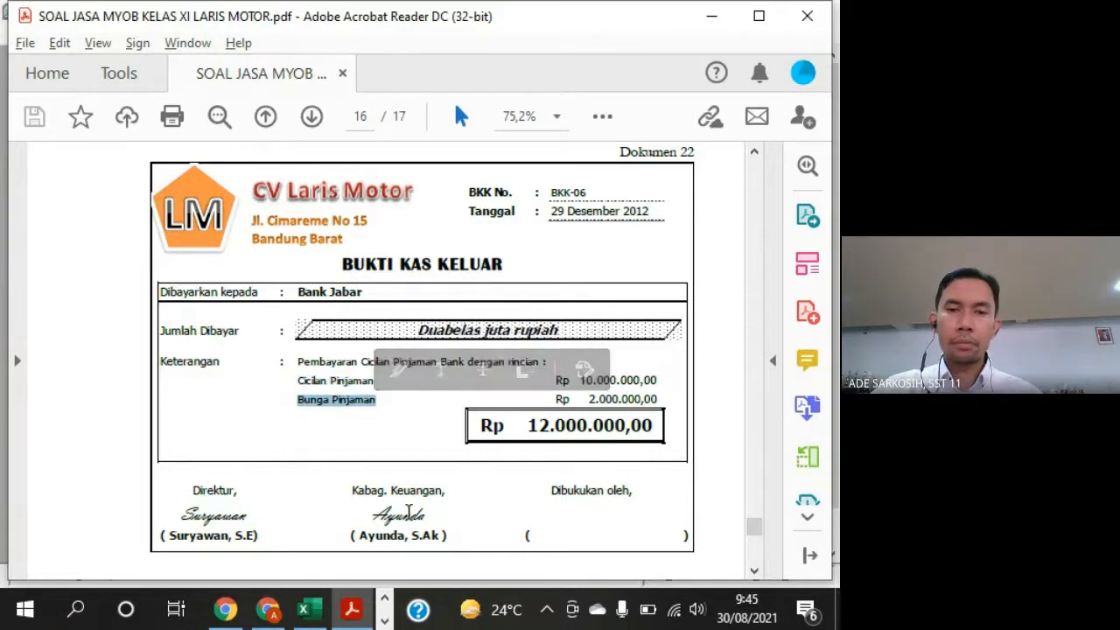
pyautogui.hotkey('alt', 'Tab')
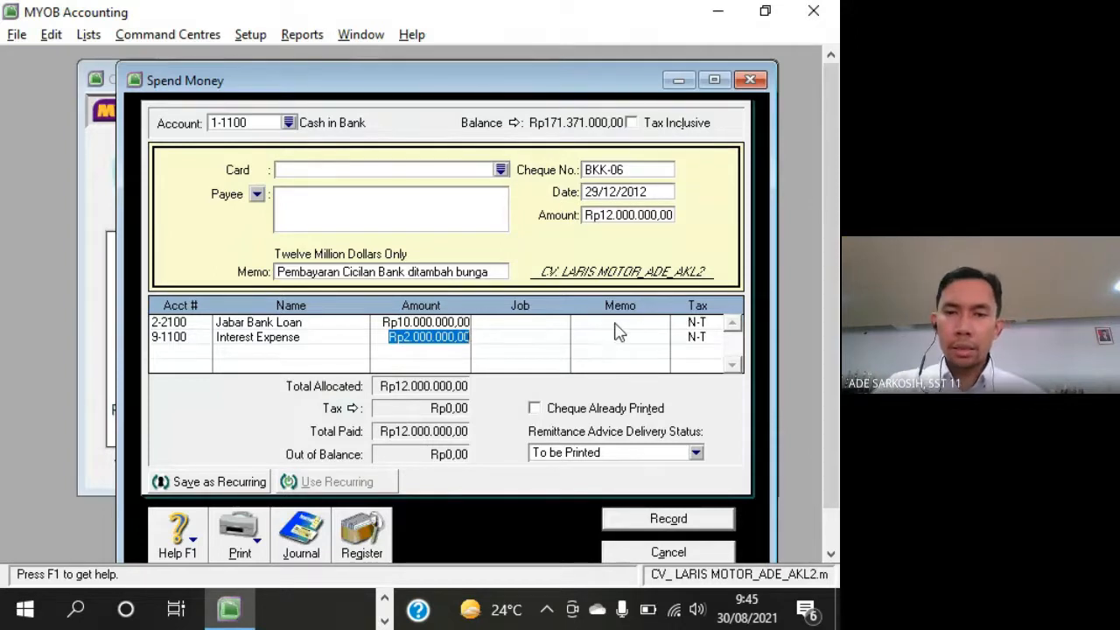
pyautogui.click(619, 219)
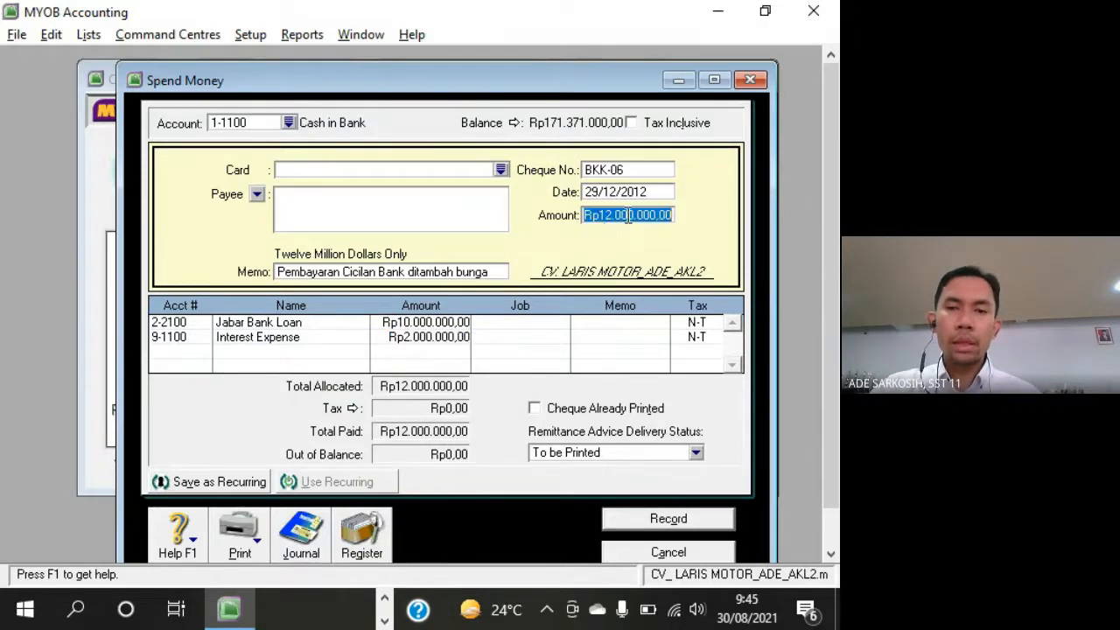
pyautogui.click(435, 322)
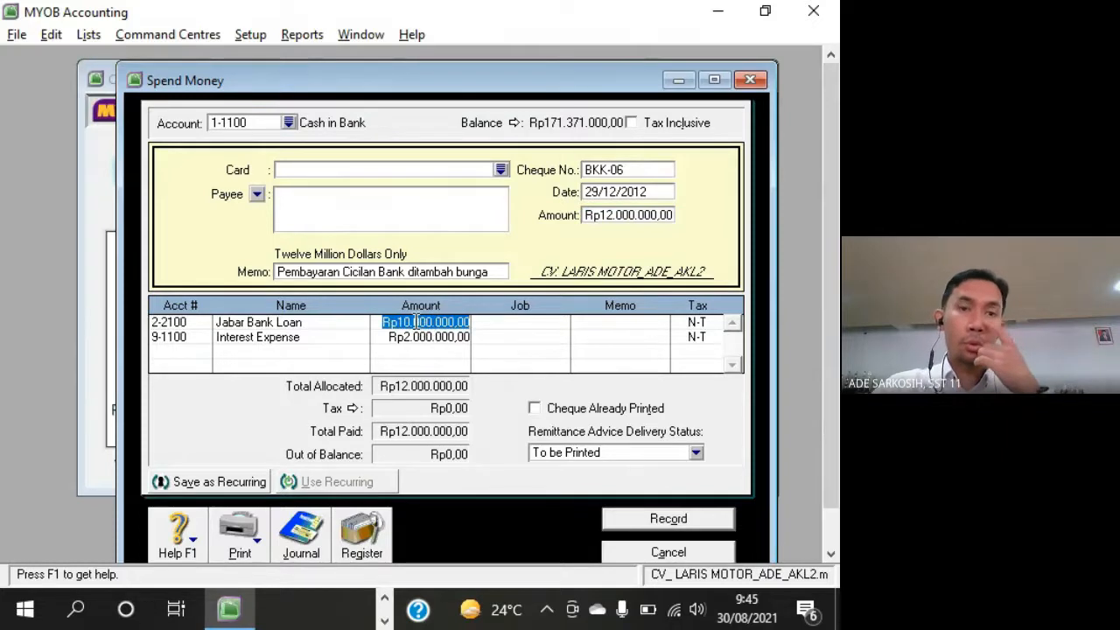
pyautogui.click(442, 340)
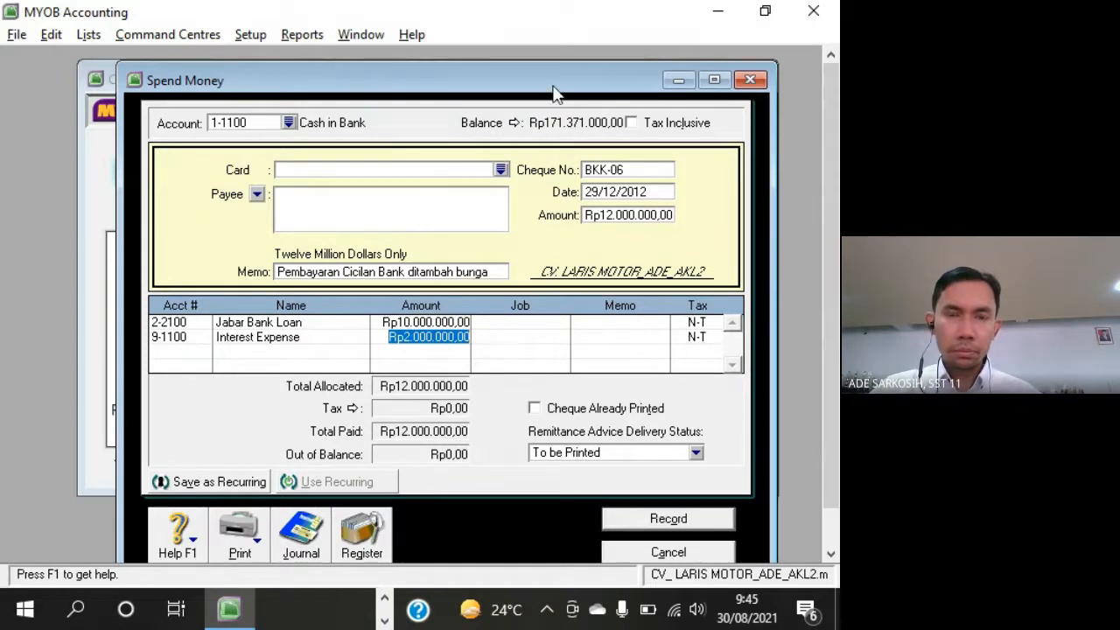
# Record the BKK-06 loan payment and close the Spend Money form
pyautogui.moveTo(553, 86); pyautogui.dragTo(520, 77)
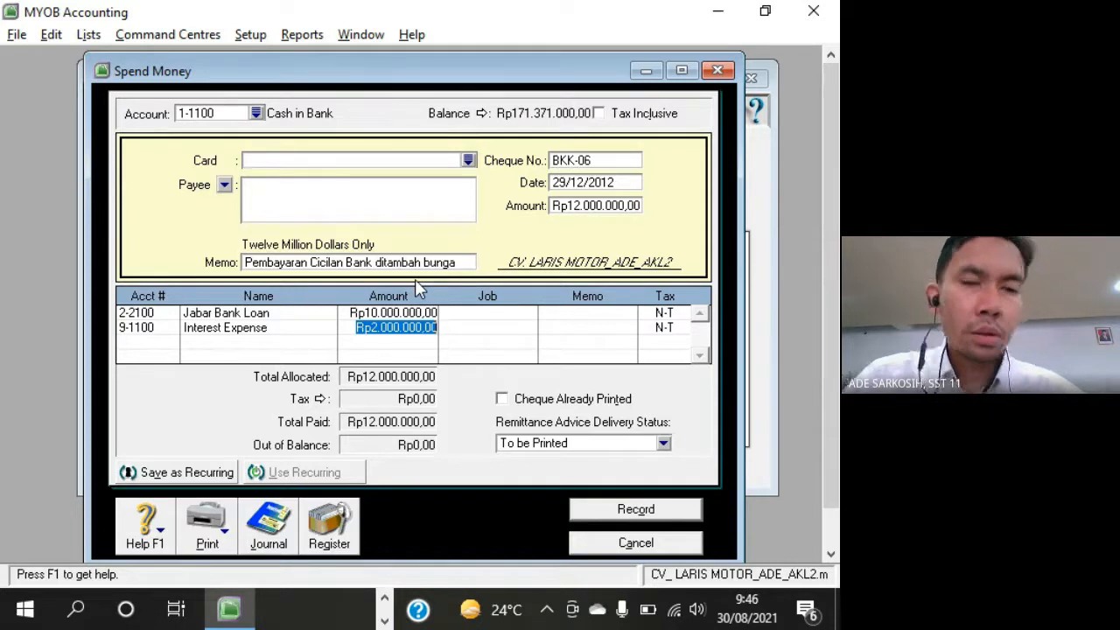
pyautogui.click(674, 514)
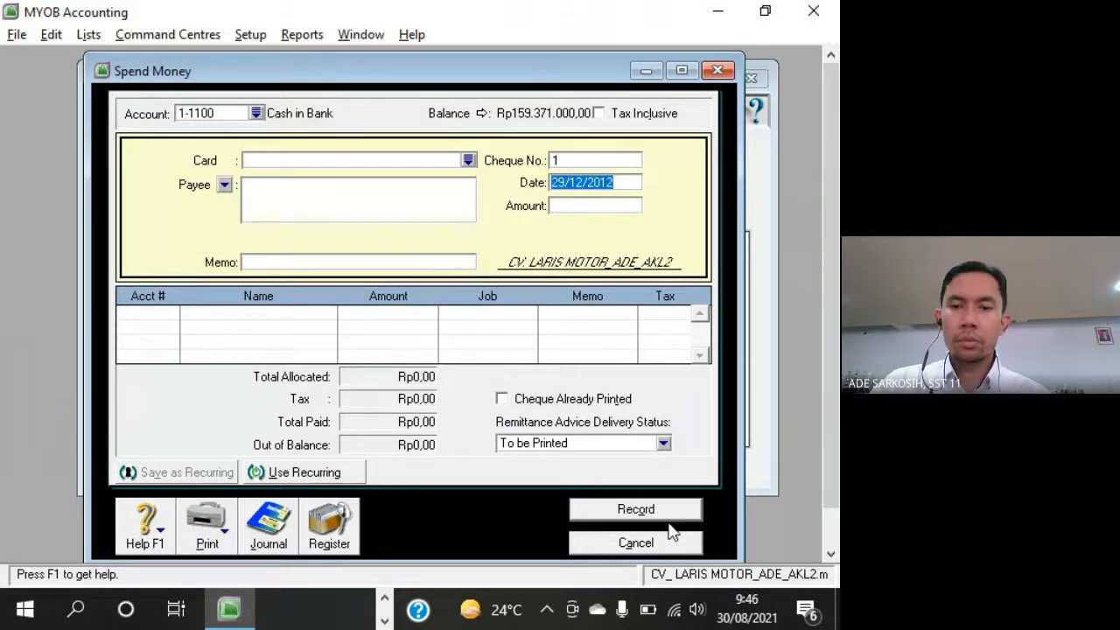
pyautogui.click(673, 547)
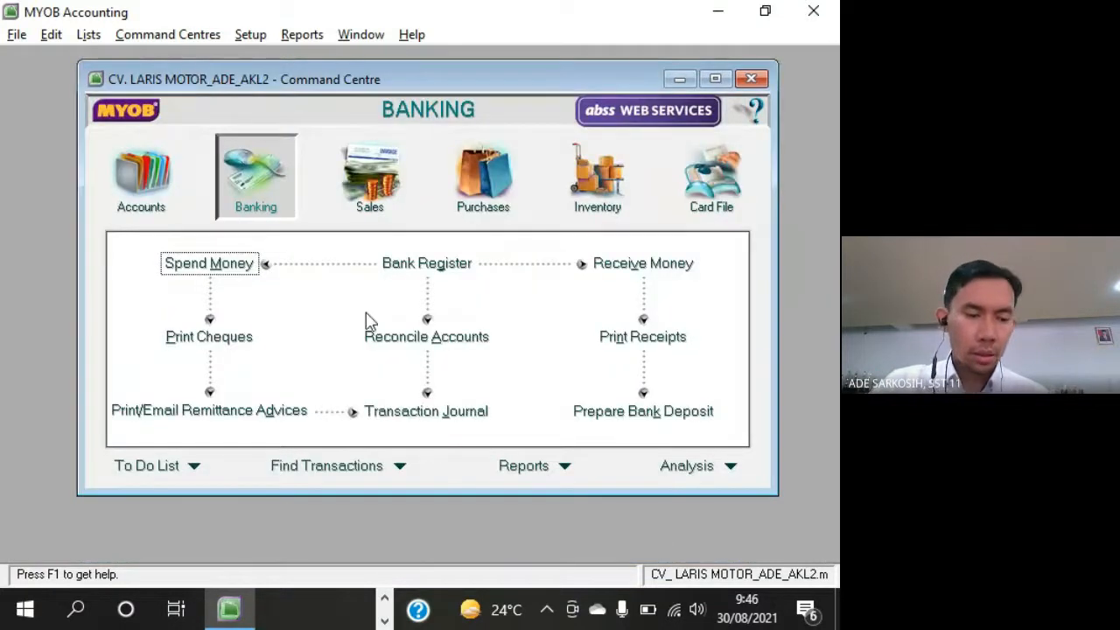
# Find the BKK-07 voucher for PT Dwikarya in the PDF and check its discount terms
pyautogui.hotkey('alt', 'Tab')
pyautogui.scroll(-10, 735, 380)
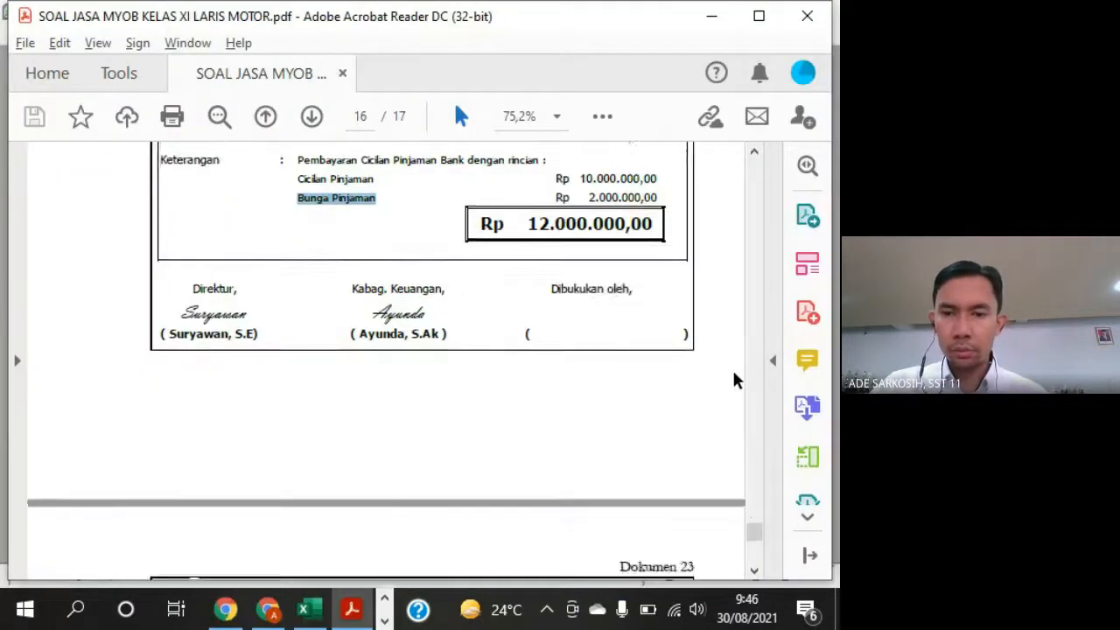
pyautogui.click(753, 570)
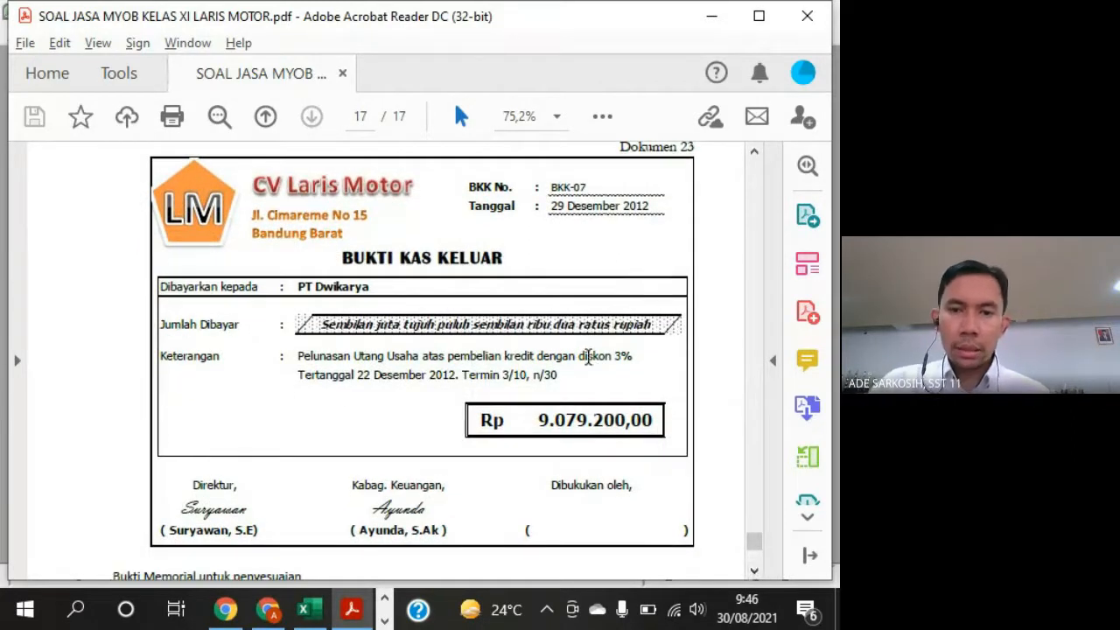
pyautogui.moveTo(578, 356); pyautogui.dragTo(645, 359)
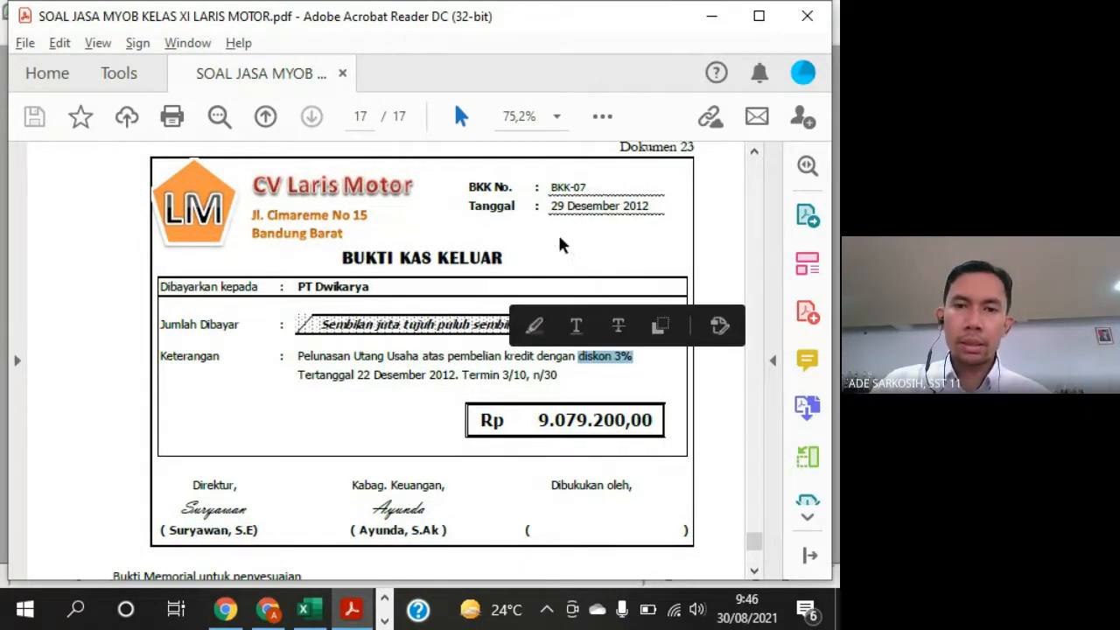
# Switch to MYOB and start a Pay Bills payment for the supplier PT Dwikarya
pyautogui.click(382, 621)
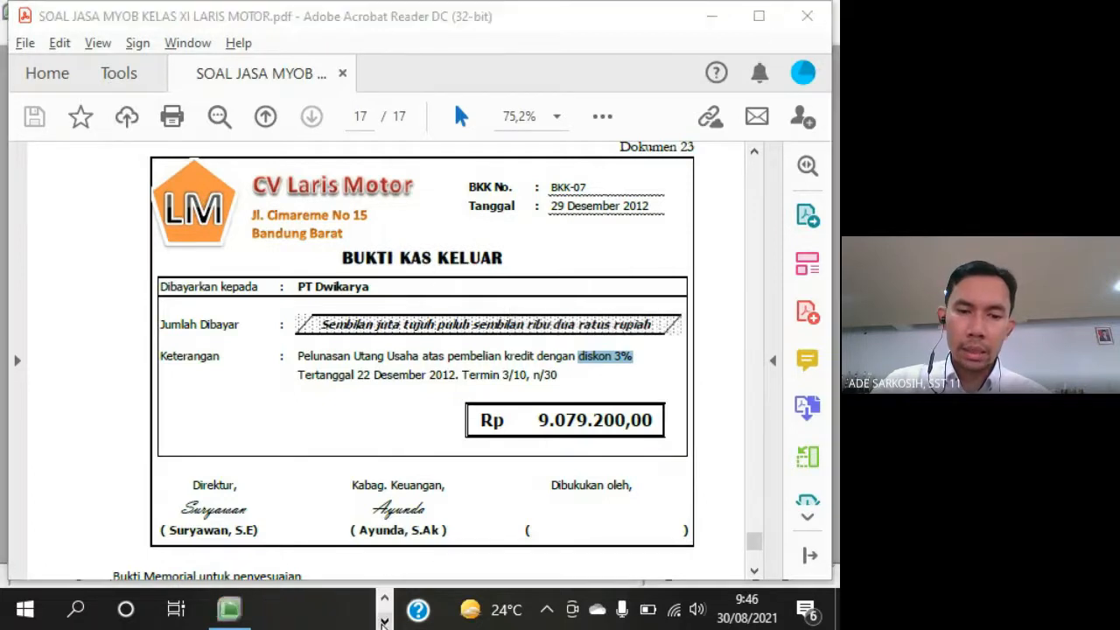
pyautogui.click(229, 610)
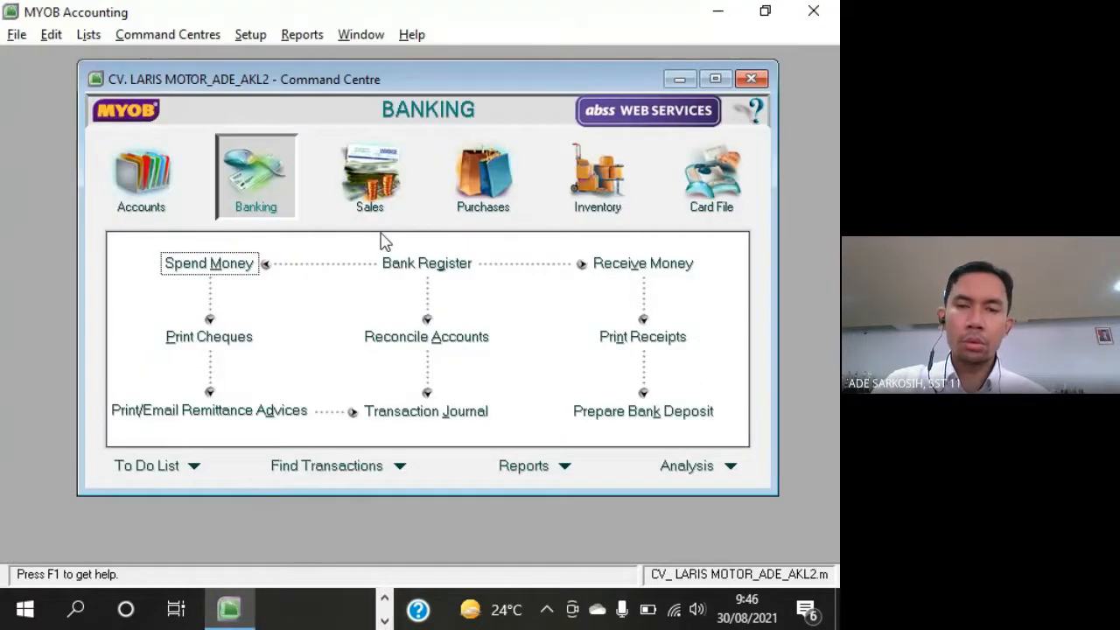
pyautogui.click(485, 185)
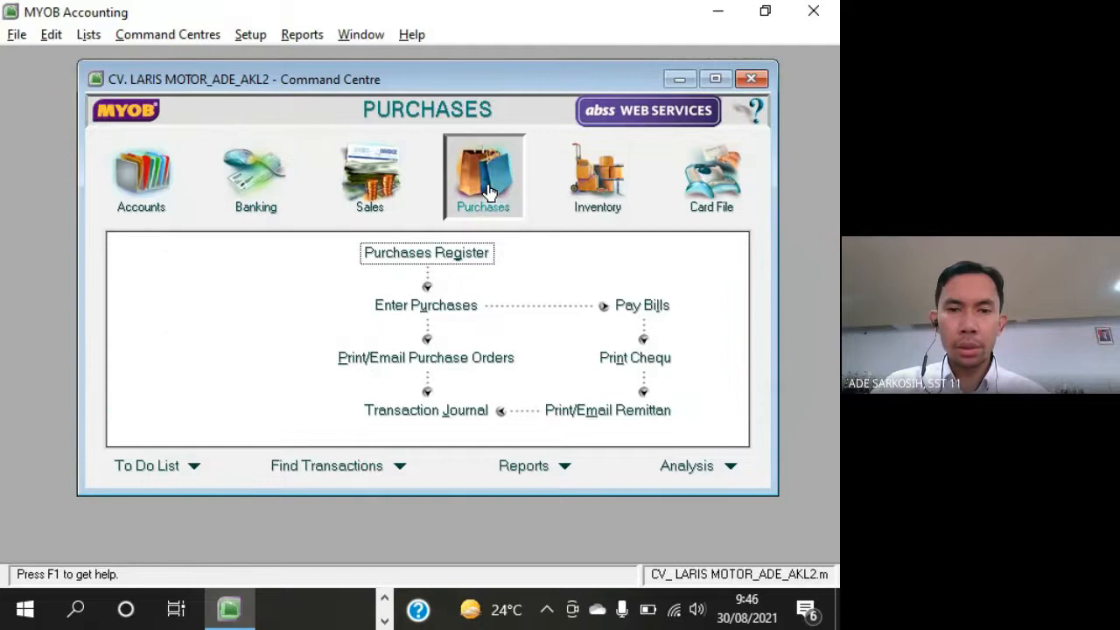
pyautogui.click(652, 305)
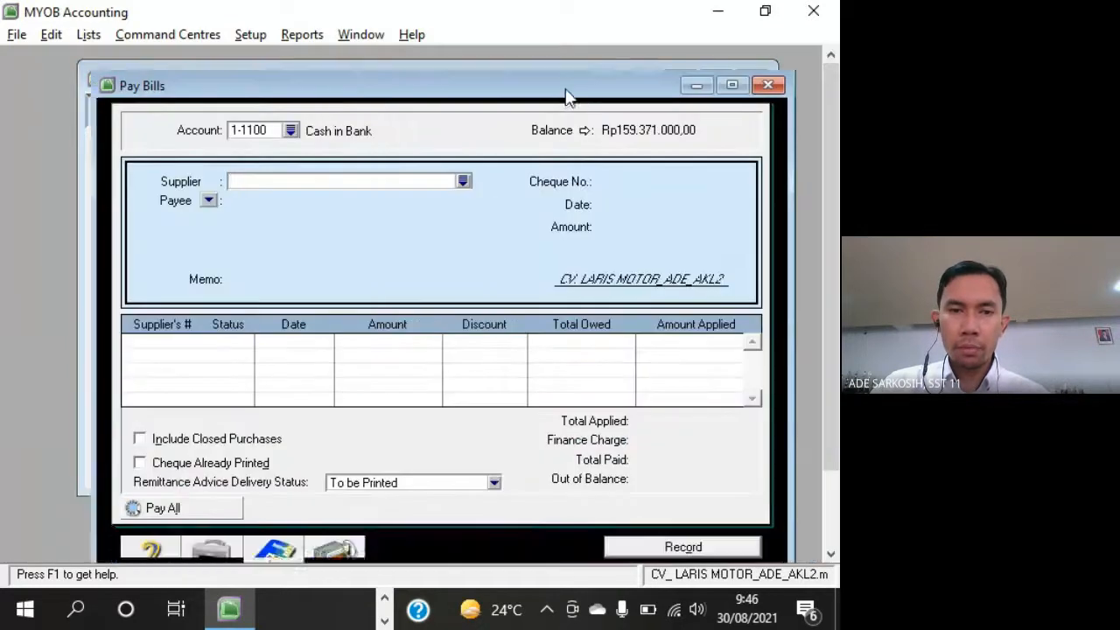
pyautogui.click(451, 160)
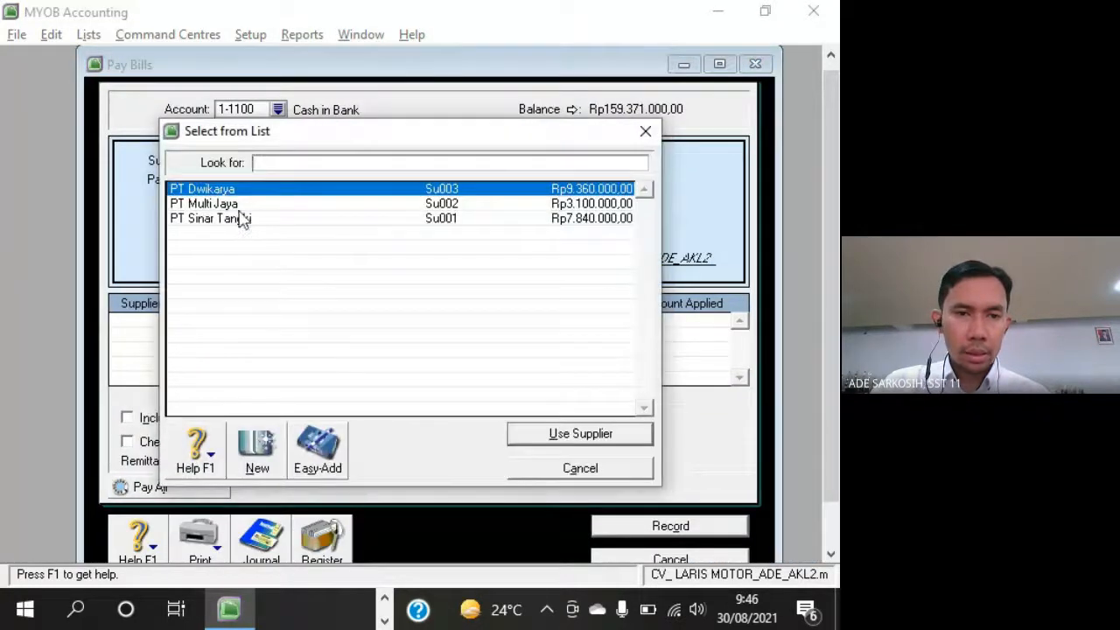
pyautogui.doubleClick(235, 189)
# Set the supplier payment's cheque number to BKK-07 and its date to 29/12/2012, following the PDF voucher
pyautogui.click(634, 160)
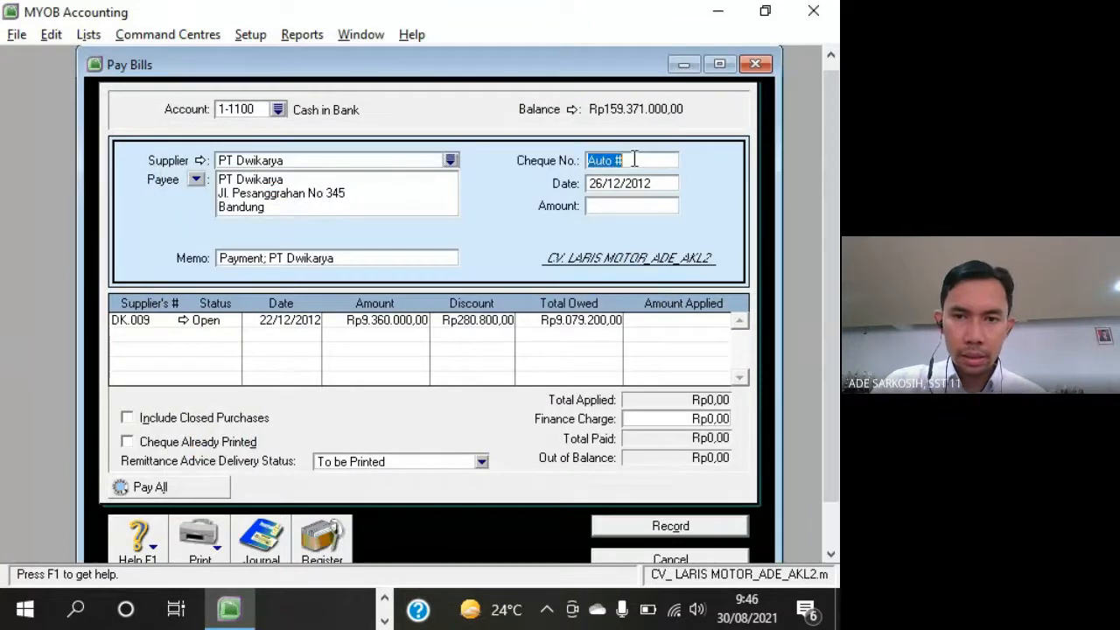
pyautogui.hotkey('alt', 'Tab')
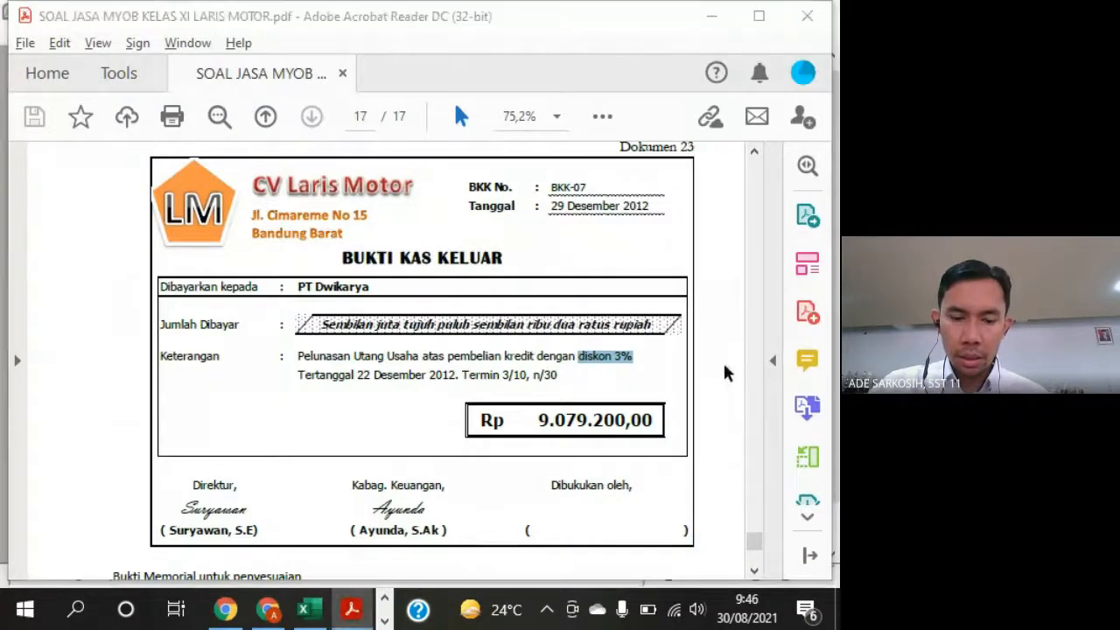
pyautogui.hotkey('alt', 'Tab')
pyautogui.write('BKK-07')
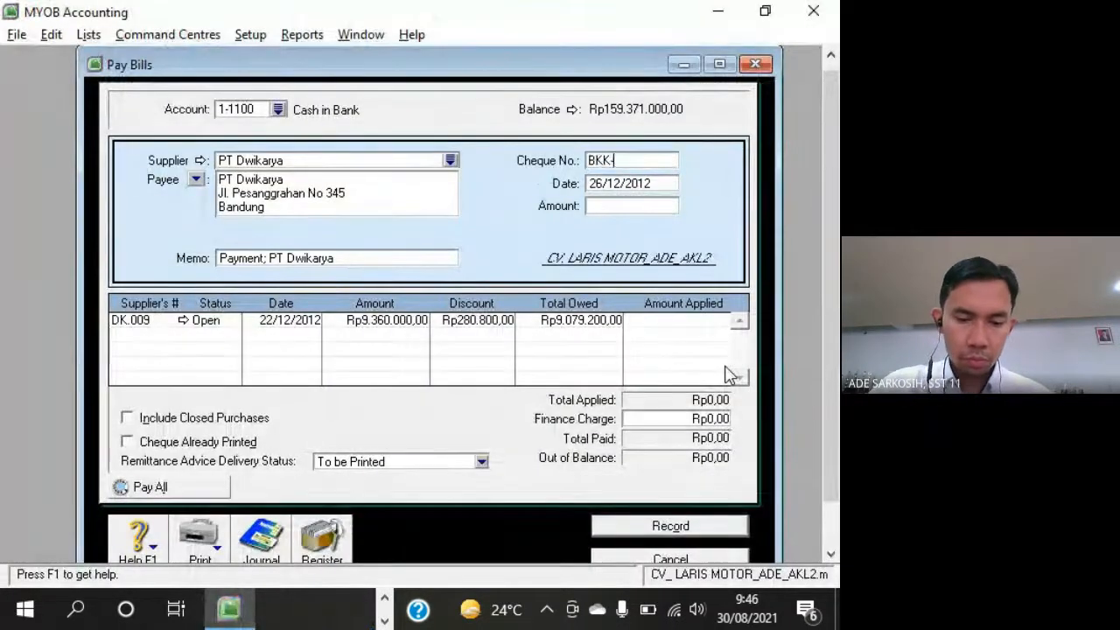
pyautogui.press('Tab')
pyautogui.hotkey('alt', 'Tab')
pyautogui.hotkey('alt', 'Tab')
pyautogui.write('29/12/201')
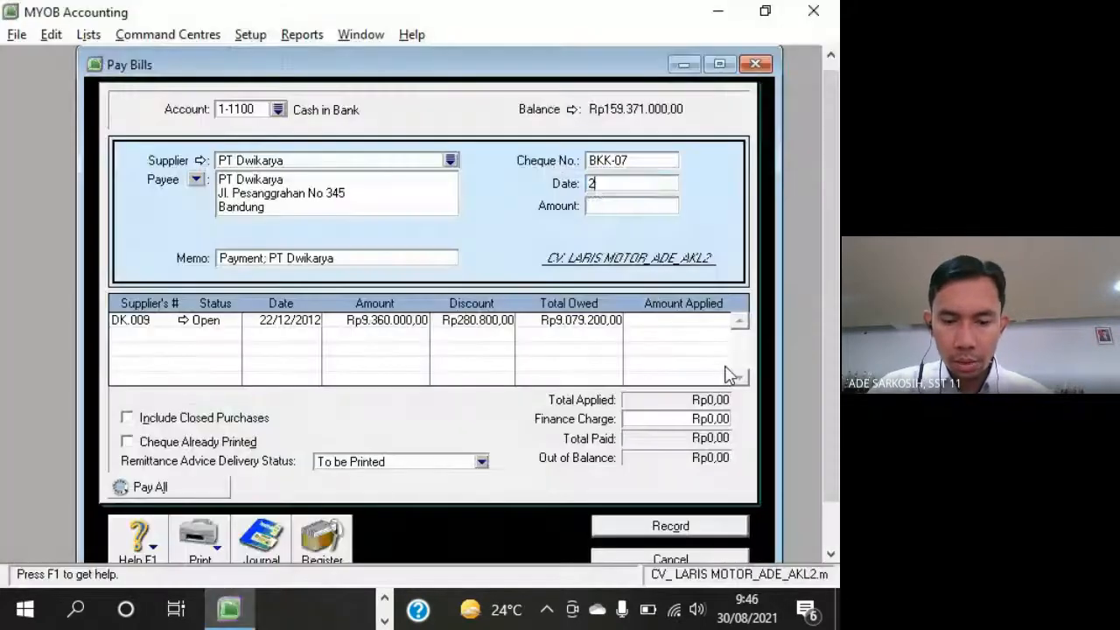
pyautogui.write('2/1')
pyautogui.press('Tab')
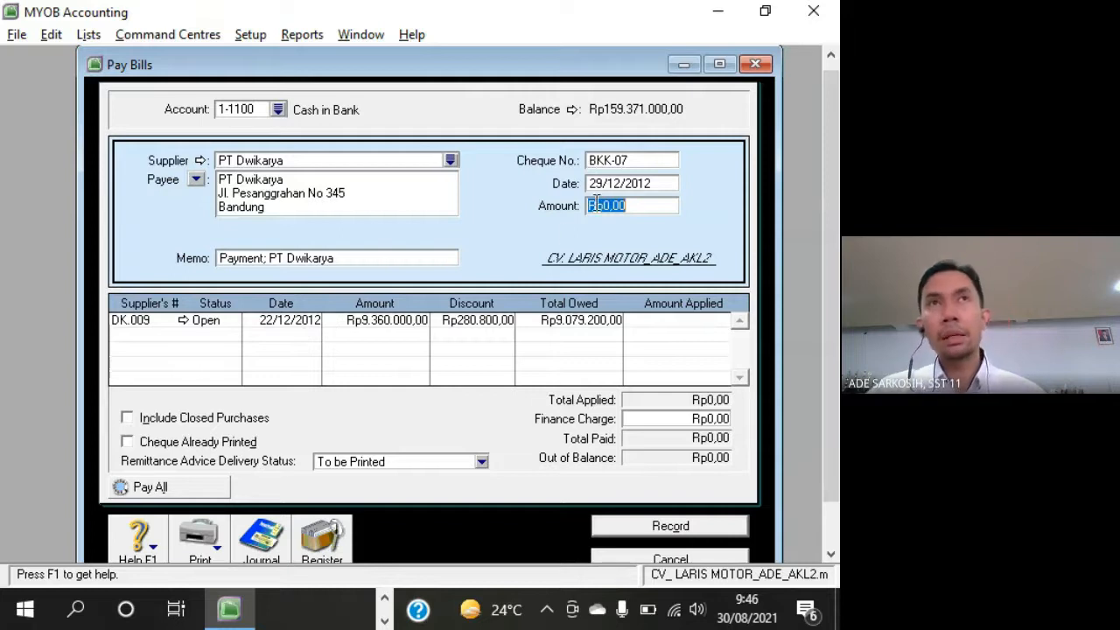
# Check the voucher's total in the PDF and apply full payment of Rp9.079.200 to PT Dwikarya's open bill
pyautogui.hotkey('alt', 'Tab')
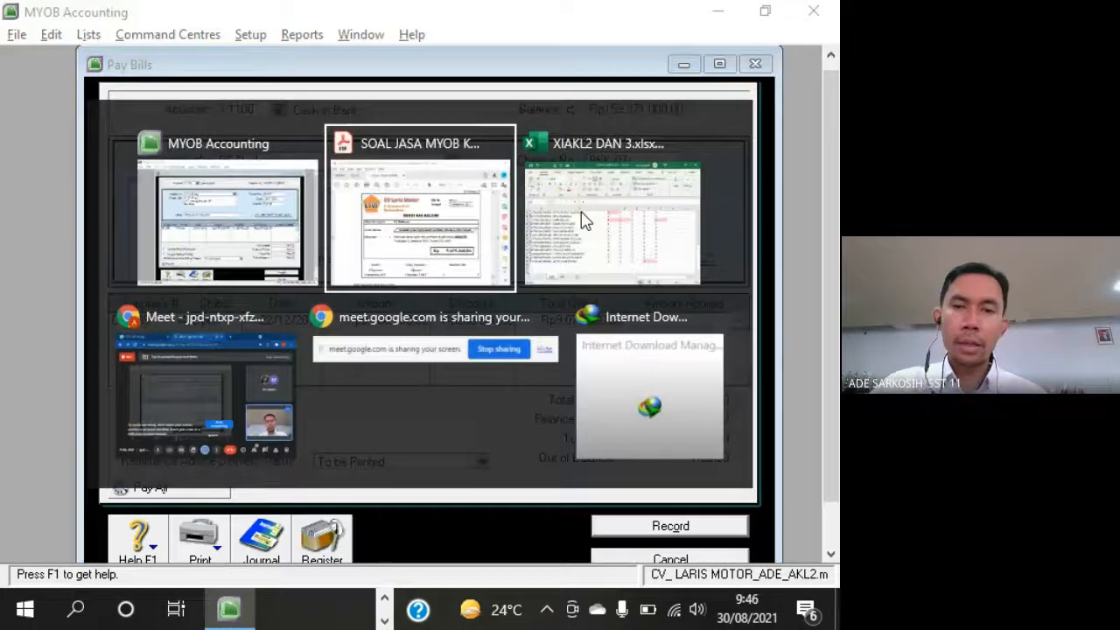
pyautogui.click(538, 427)
pyautogui.moveTo(539, 426); pyautogui.dragTo(674, 424)
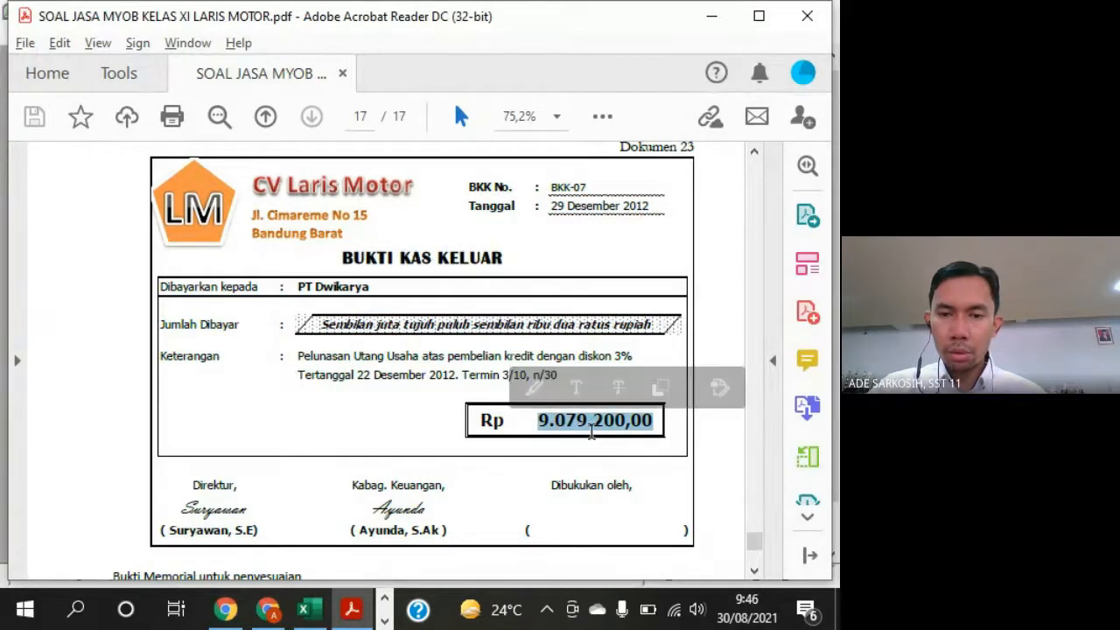
pyautogui.hotkey('alt', 'Tab')
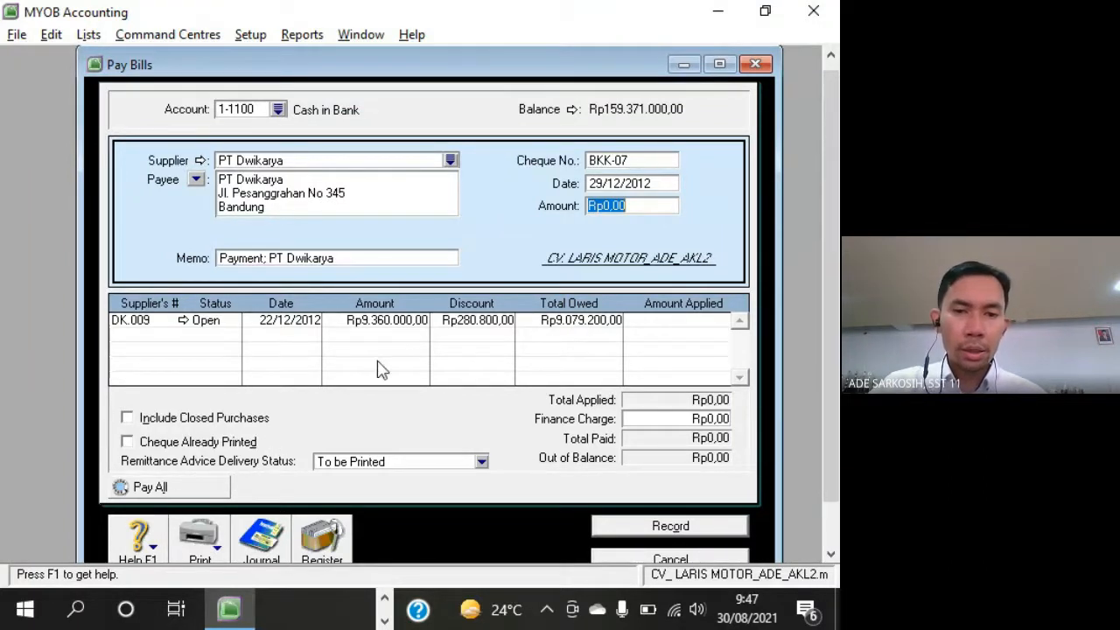
pyautogui.click(224, 486)
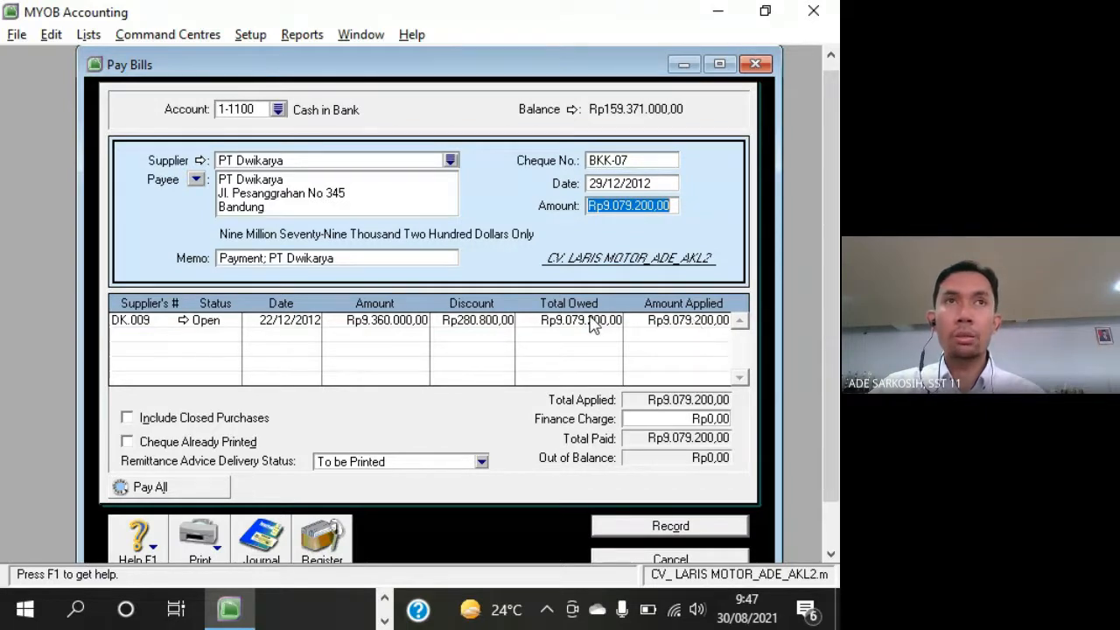
# Record the BKK-07 payment to PT Dwikarya without printing the debit memo for the discount, and close Pay Bills
pyautogui.moveTo(538, 67); pyautogui.dragTo(550, 57)
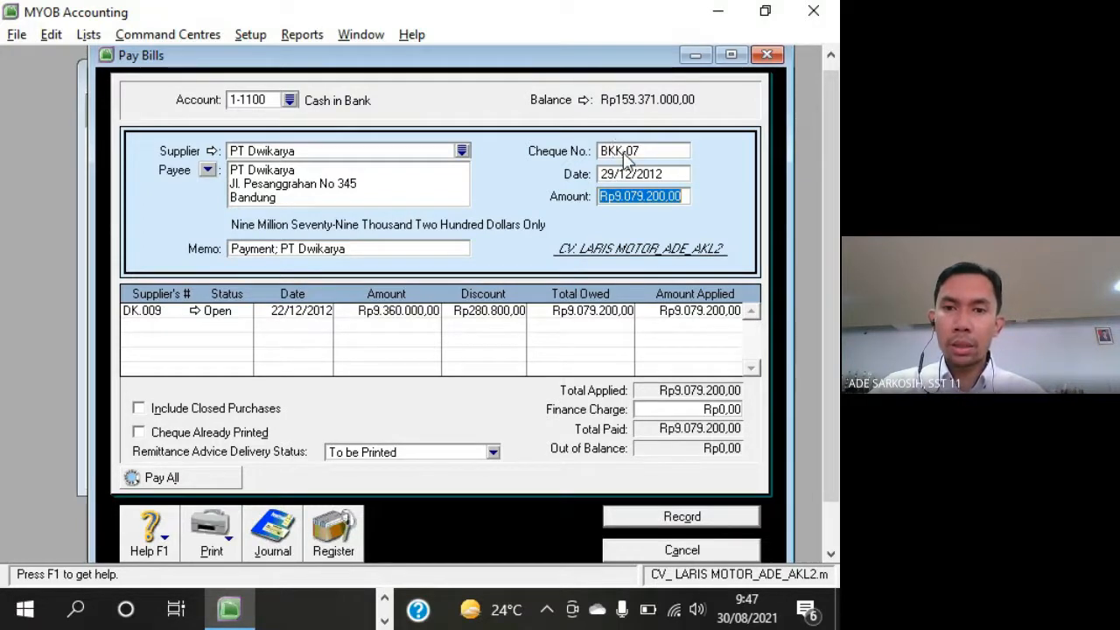
pyautogui.click(630, 173)
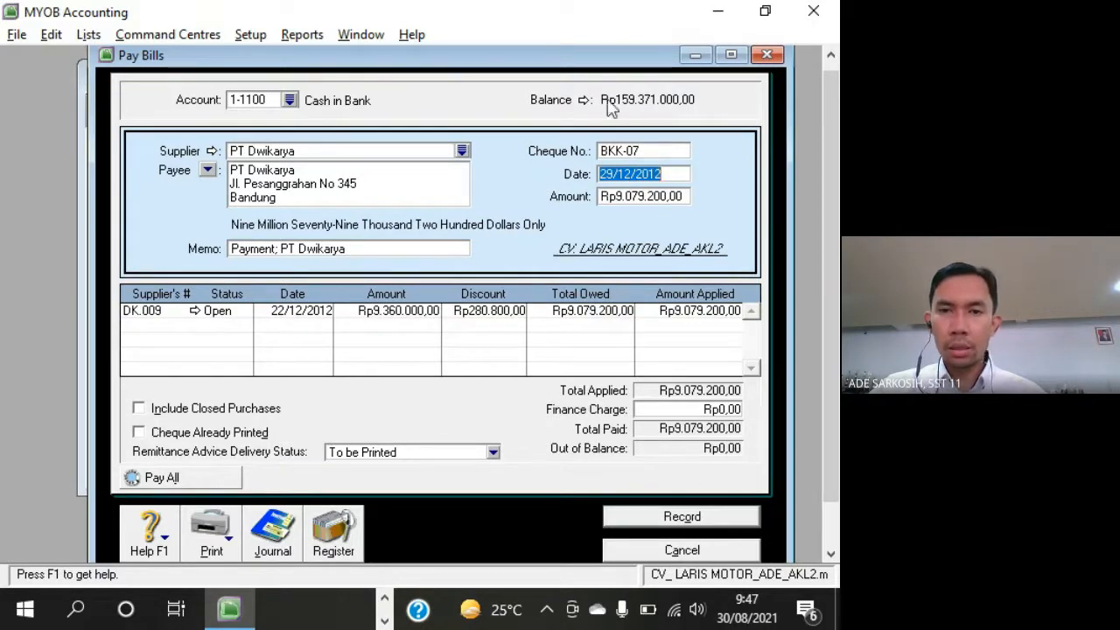
pyautogui.moveTo(604, 59); pyautogui.dragTo(596, 58)
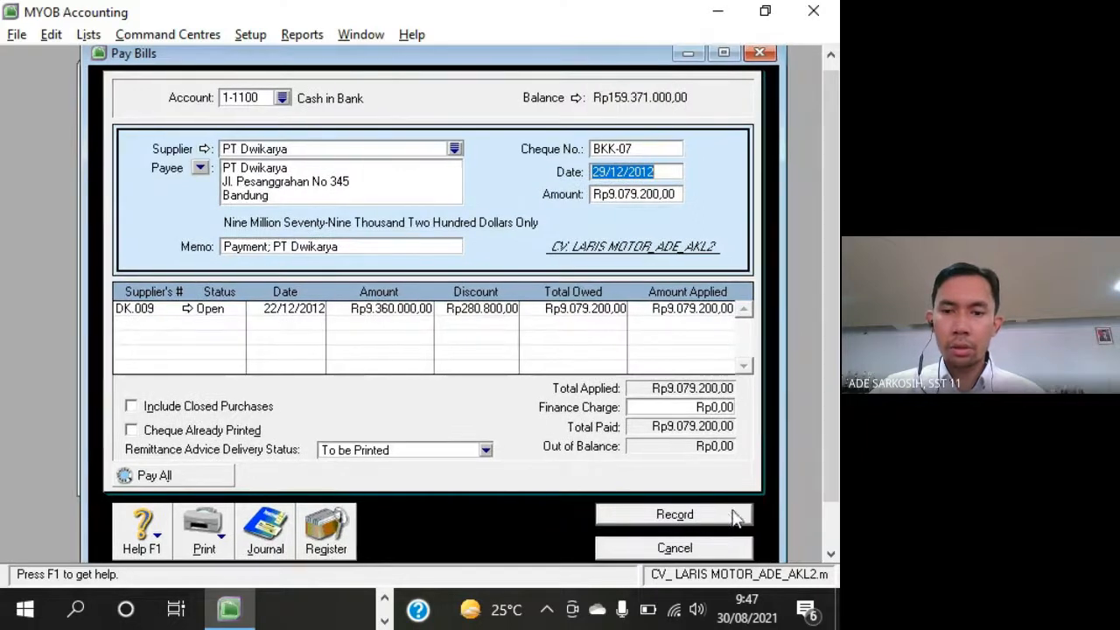
pyautogui.click(726, 514)
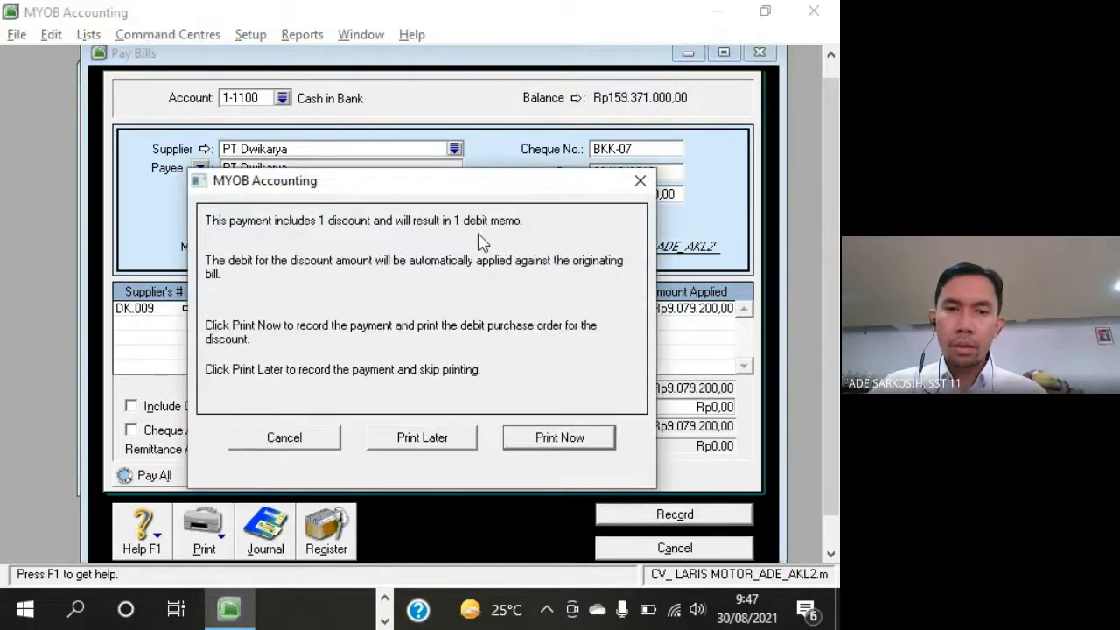
pyautogui.moveTo(456, 183); pyautogui.dragTo(431, 127)
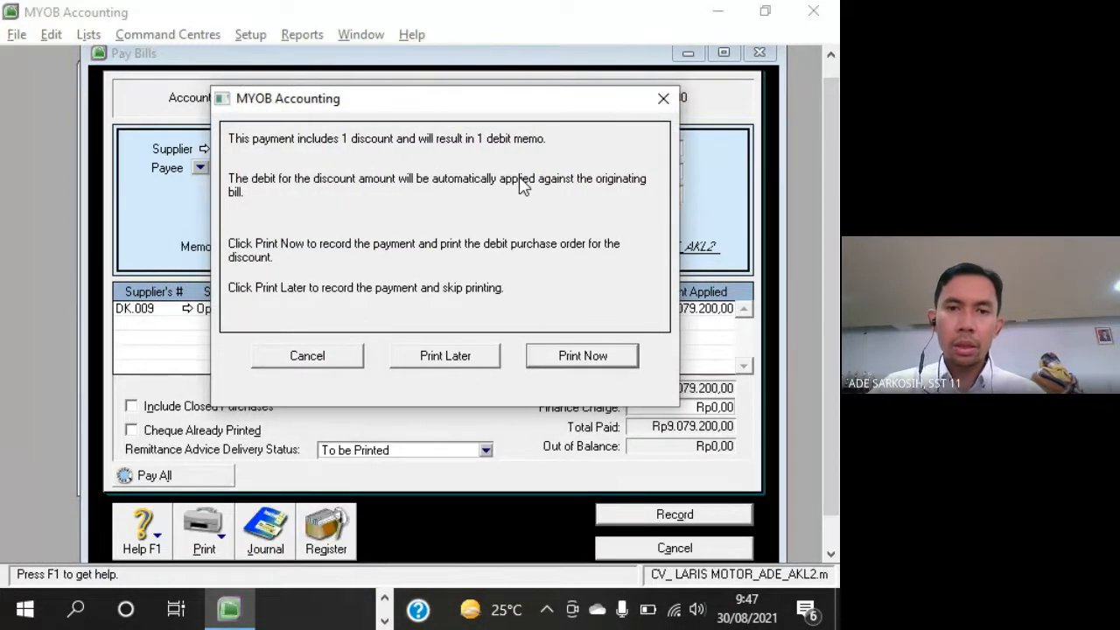
pyautogui.moveTo(552, 106); pyautogui.dragTo(586, 143)
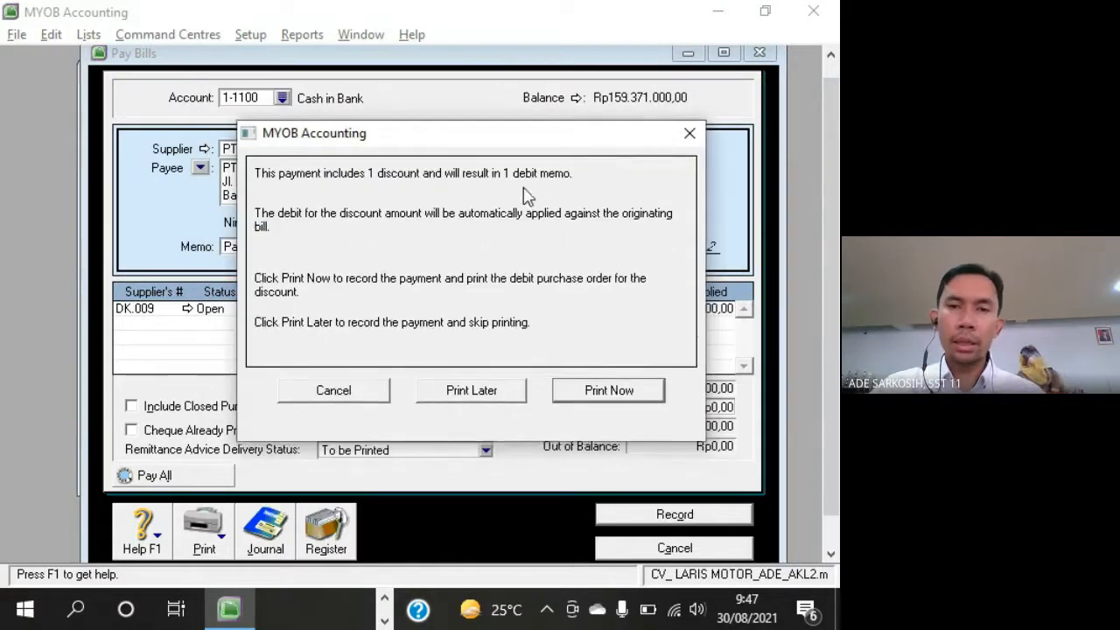
pyautogui.moveTo(543, 133); pyautogui.dragTo(547, 90)
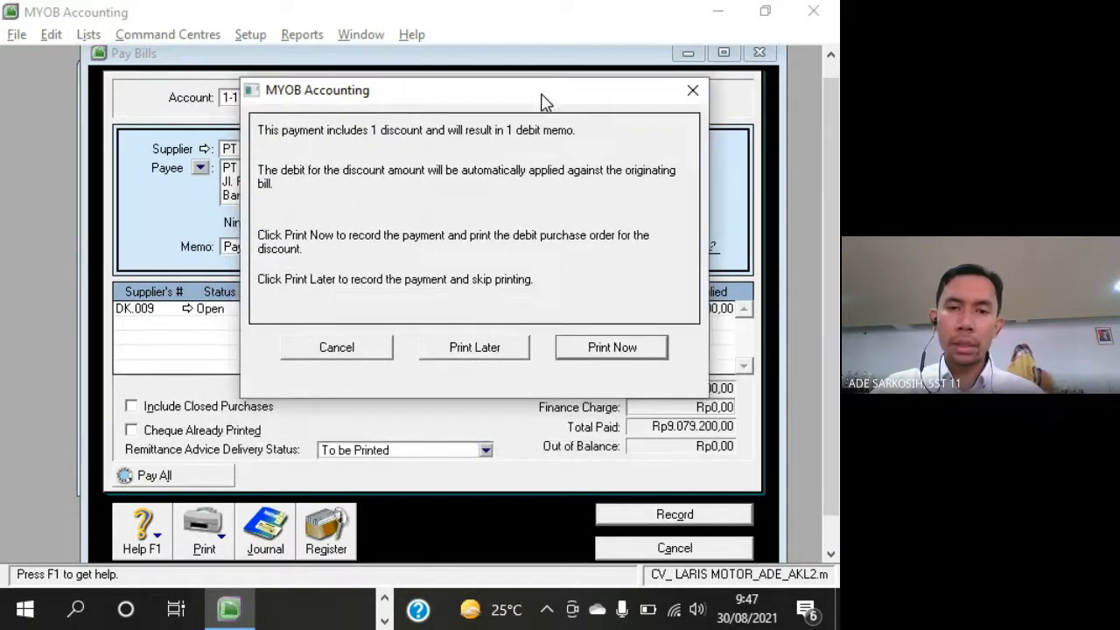
pyautogui.click(491, 351)
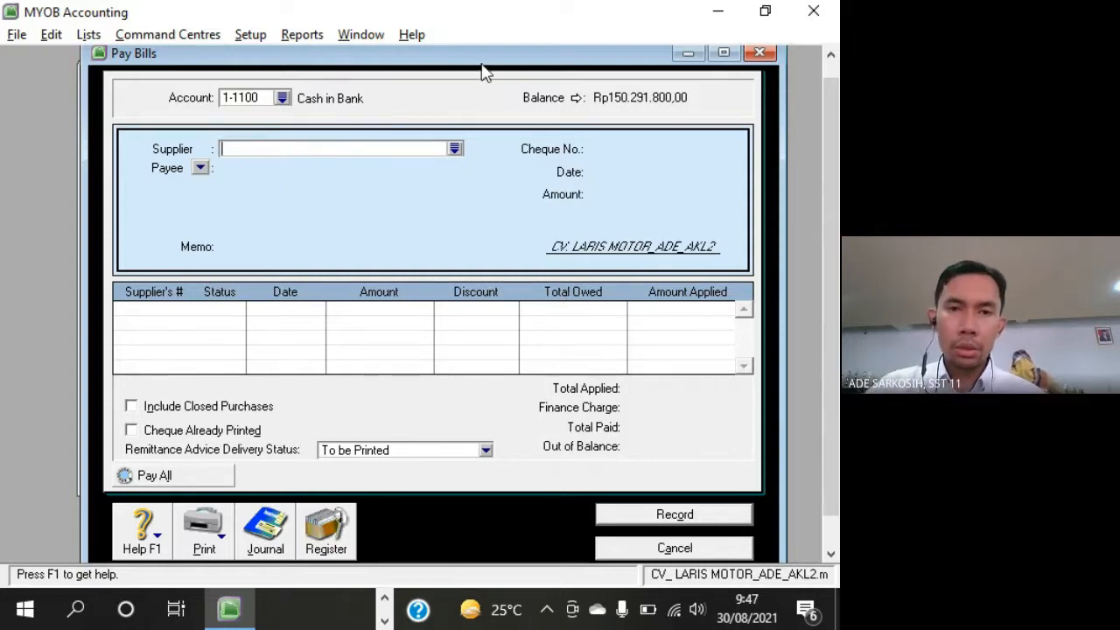
pyautogui.moveTo(481, 63)
pyautogui.mouseDown()
pyautogui.moveTo(471, 67)
pyautogui.moveTo(488, 58)
pyautogui.mouseUp()
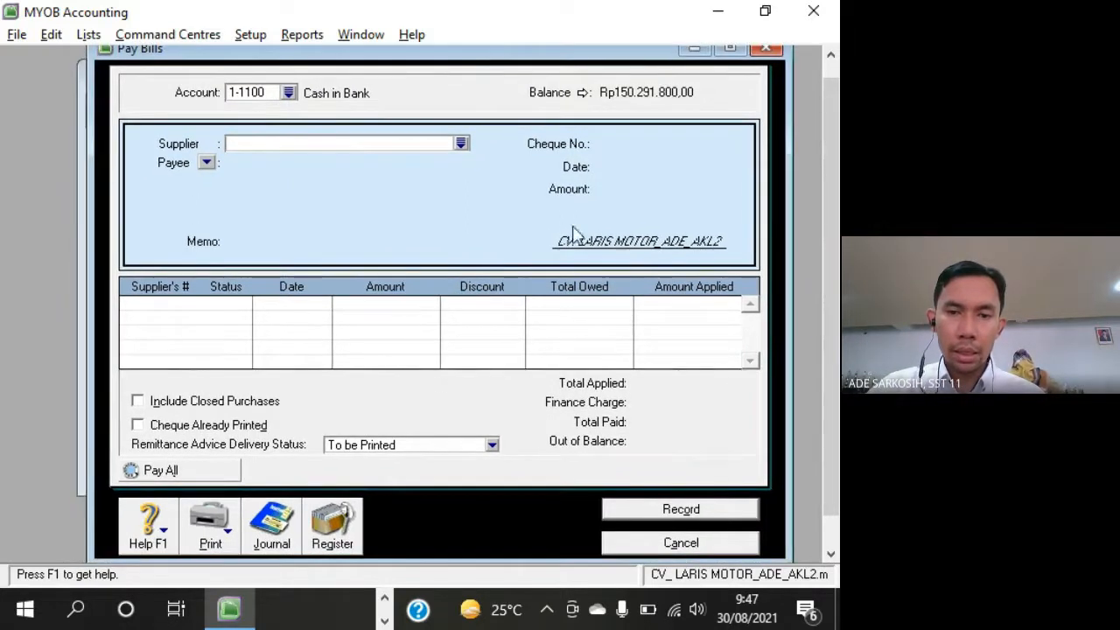
pyautogui.click(742, 544)
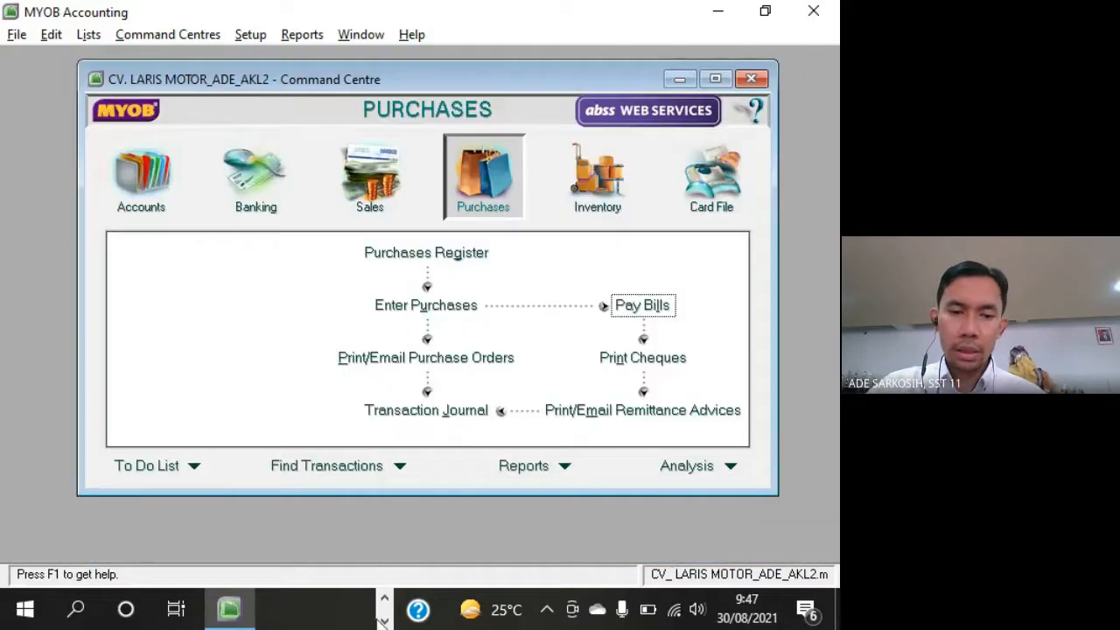
# Switch to the PDF and review the adjustment items on memorial voucher BM-01 below the BKK-07 voucher
pyautogui.click(385, 620)
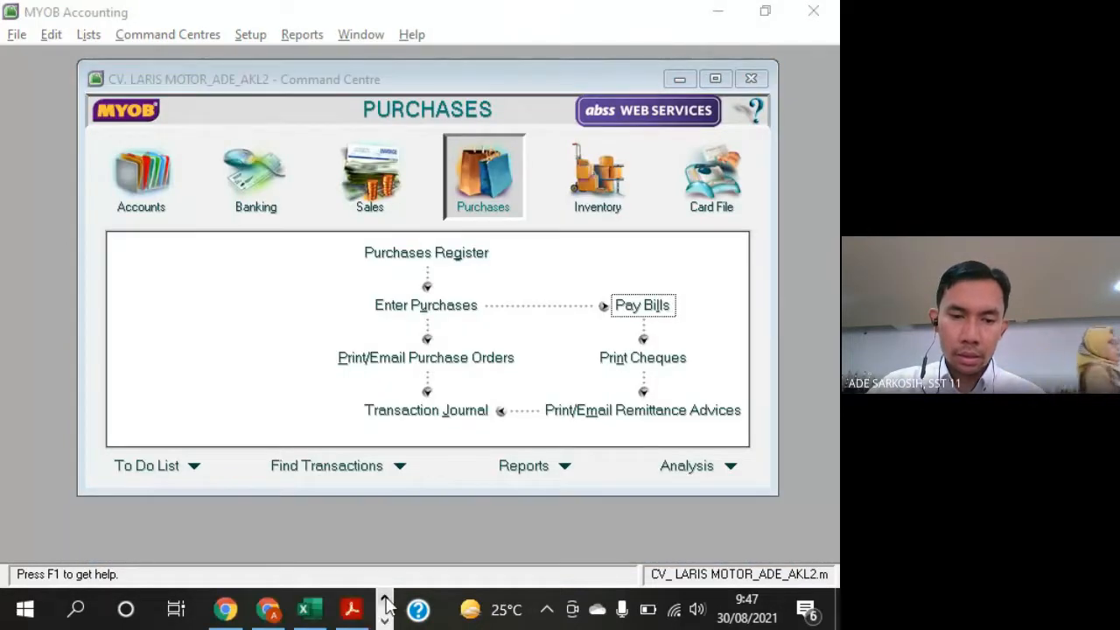
pyautogui.click(352, 613)
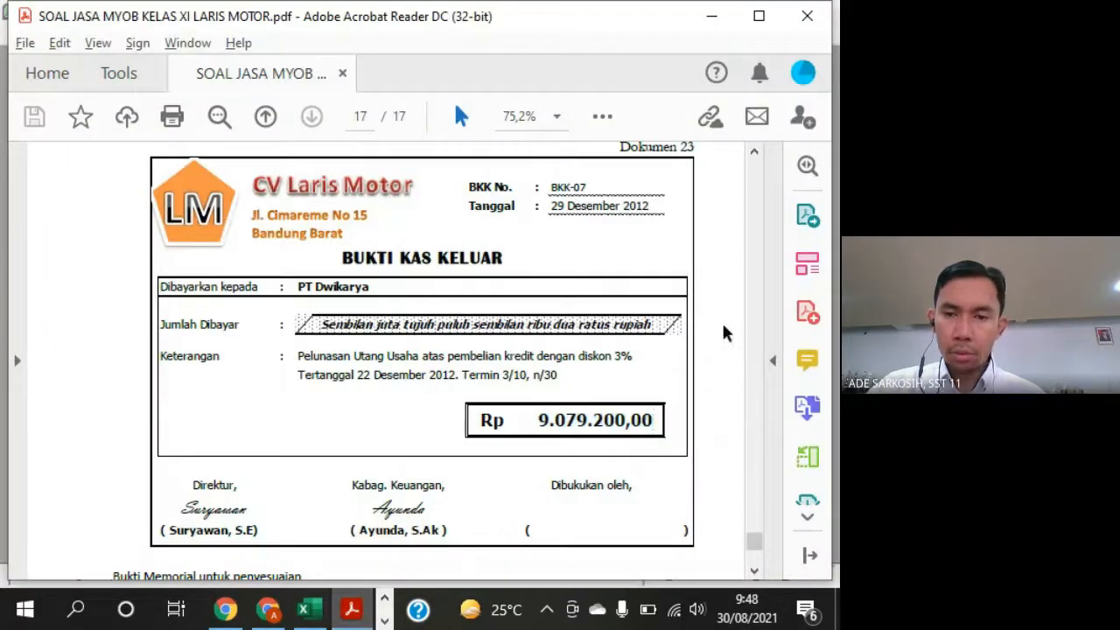
pyautogui.scroll(-10, 700, 424)
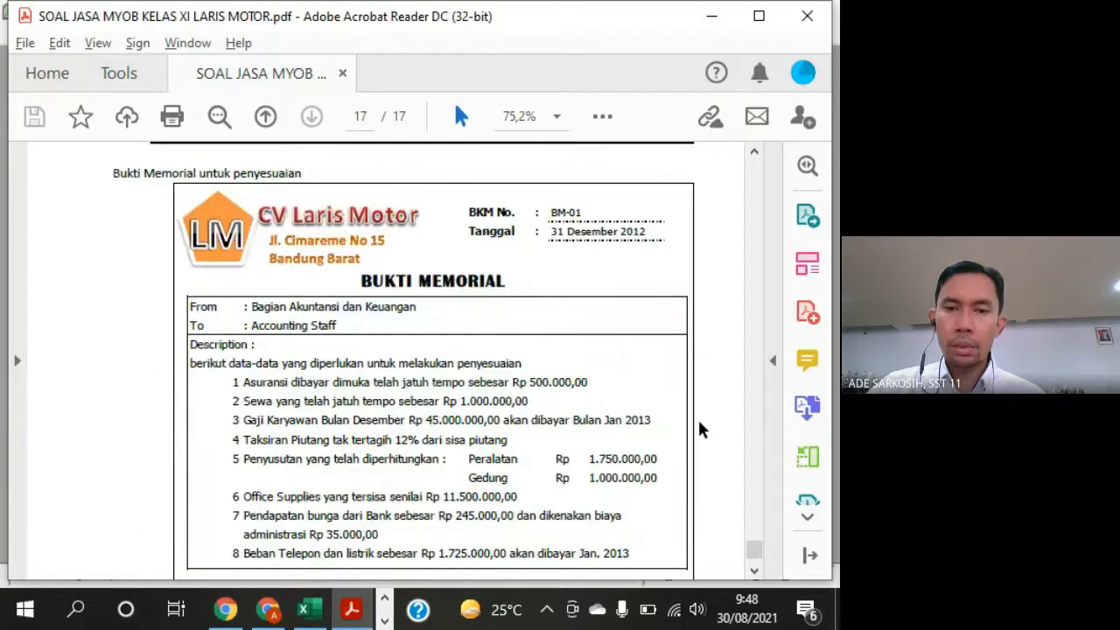
pyautogui.scroll(-1, 700, 429)
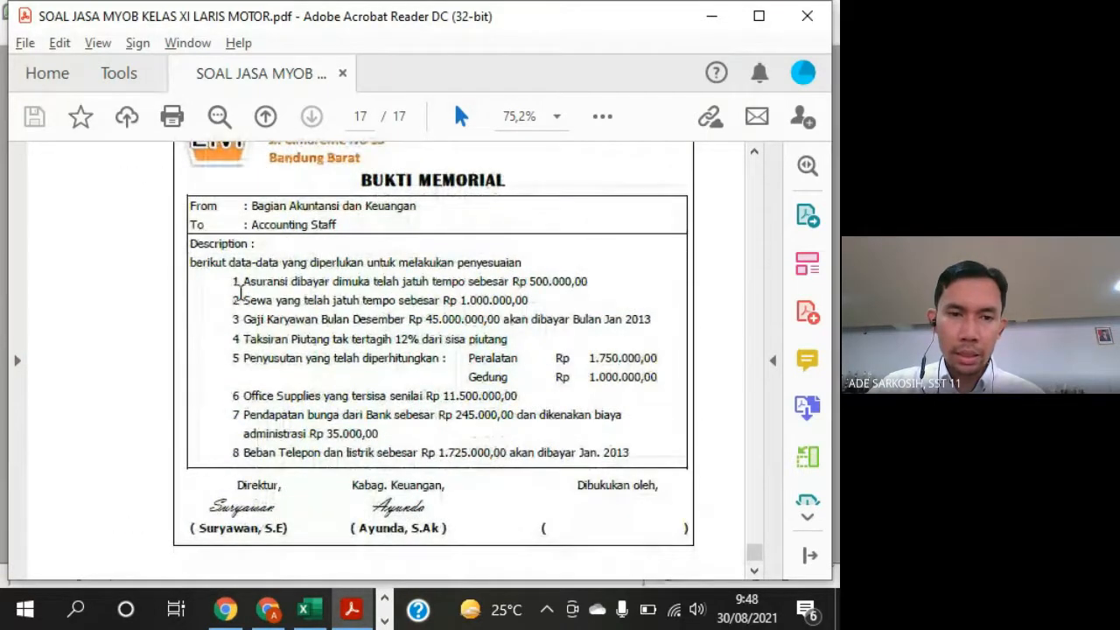
pyautogui.moveTo(233, 287); pyautogui.dragTo(357, 320)
pyautogui.moveTo(602, 469); pyautogui.dragTo(637, 458)
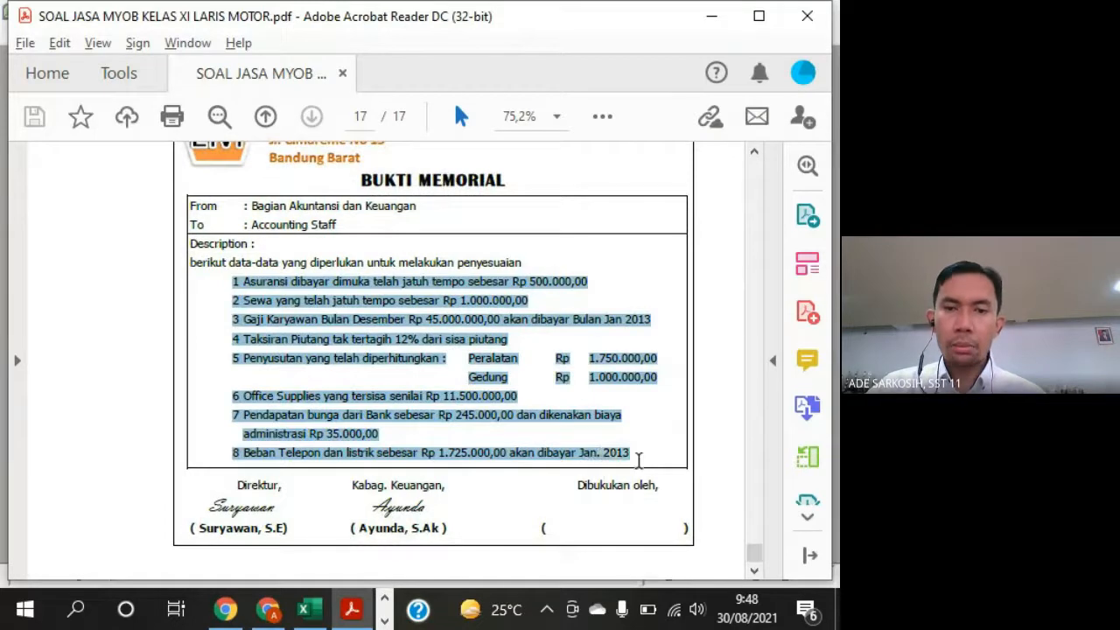
pyautogui.click(721, 398)
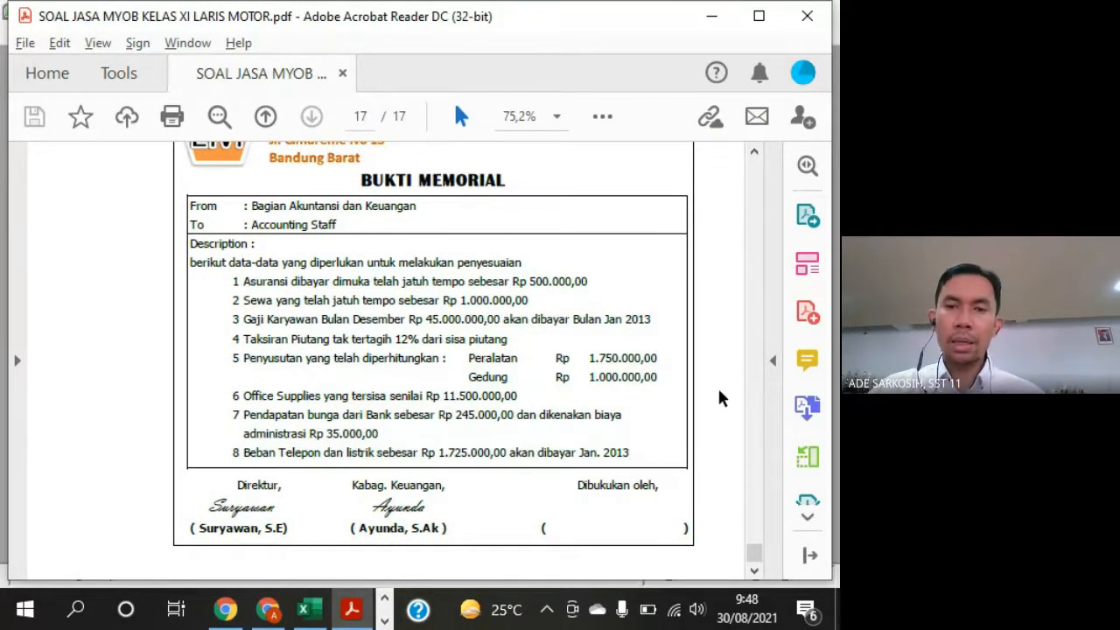
pyautogui.scroll(2, 721, 398)
pyautogui.scroll(3, 719, 399)
pyautogui.scroll(1, 720, 399)
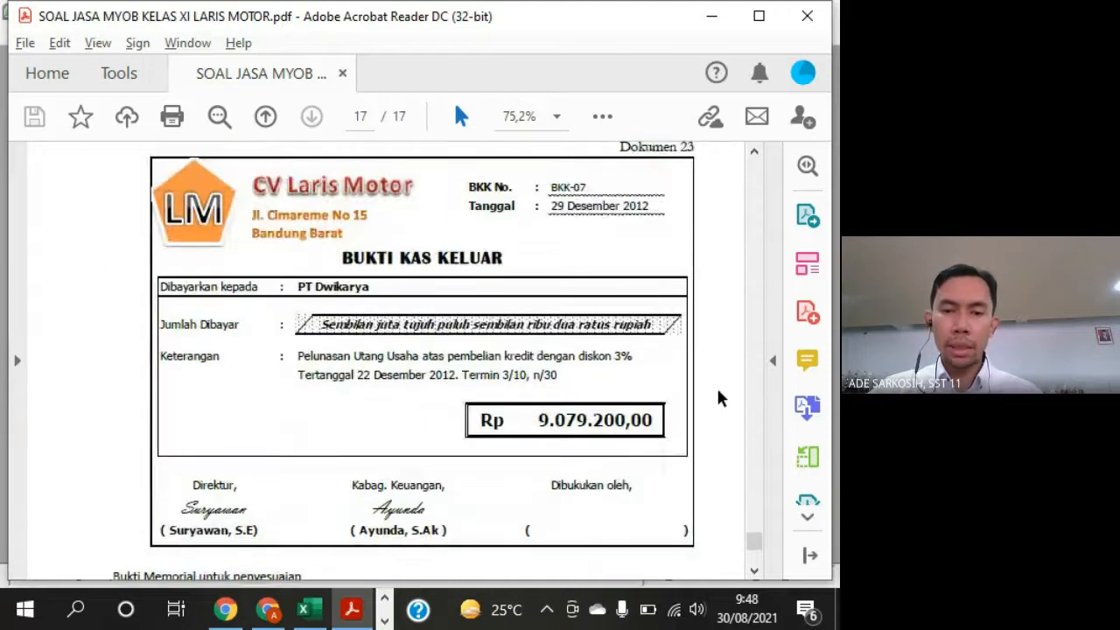
# Switch to MYOB and open the Accounts List, enlarging its window to show all the asset accounts
pyautogui.click(385, 621)
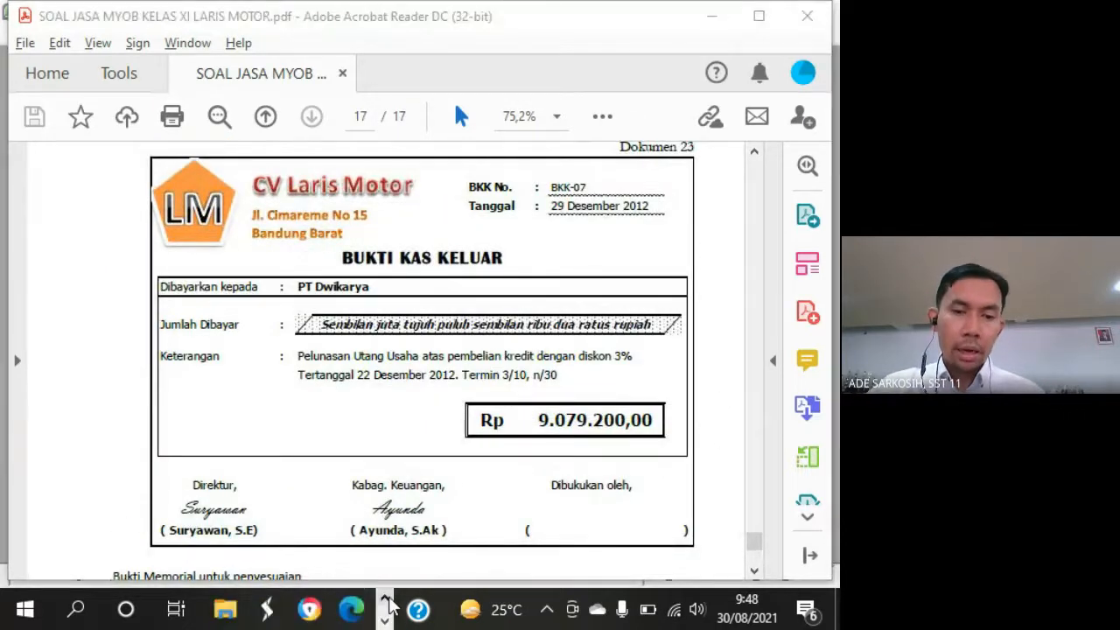
pyautogui.click(385, 620)
pyautogui.click(229, 610)
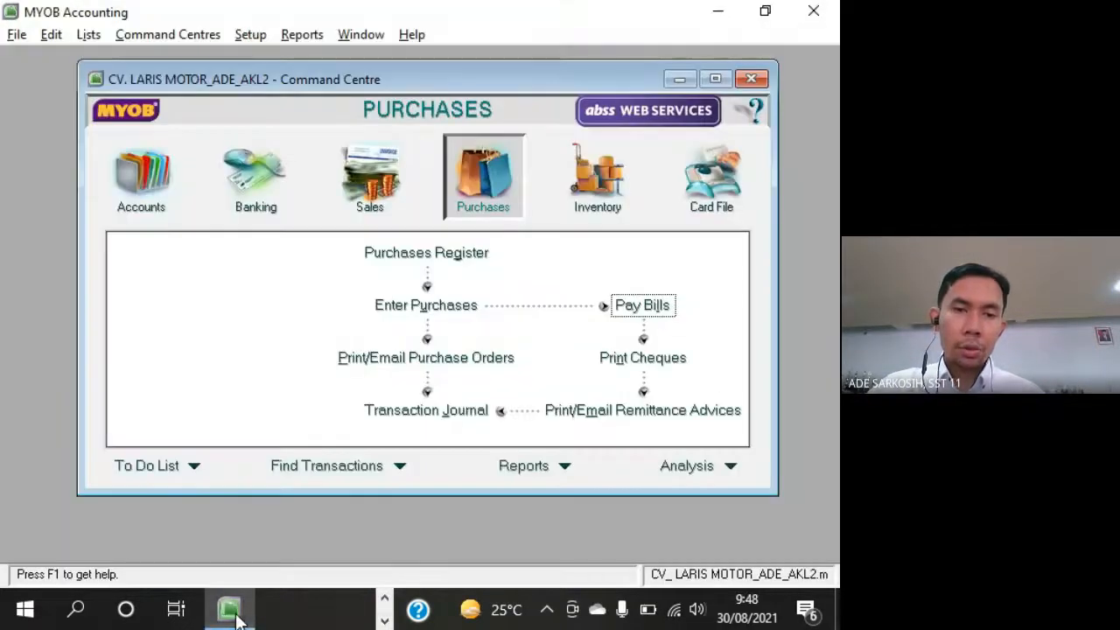
pyautogui.moveTo(523, 83); pyautogui.dragTo(540, 89)
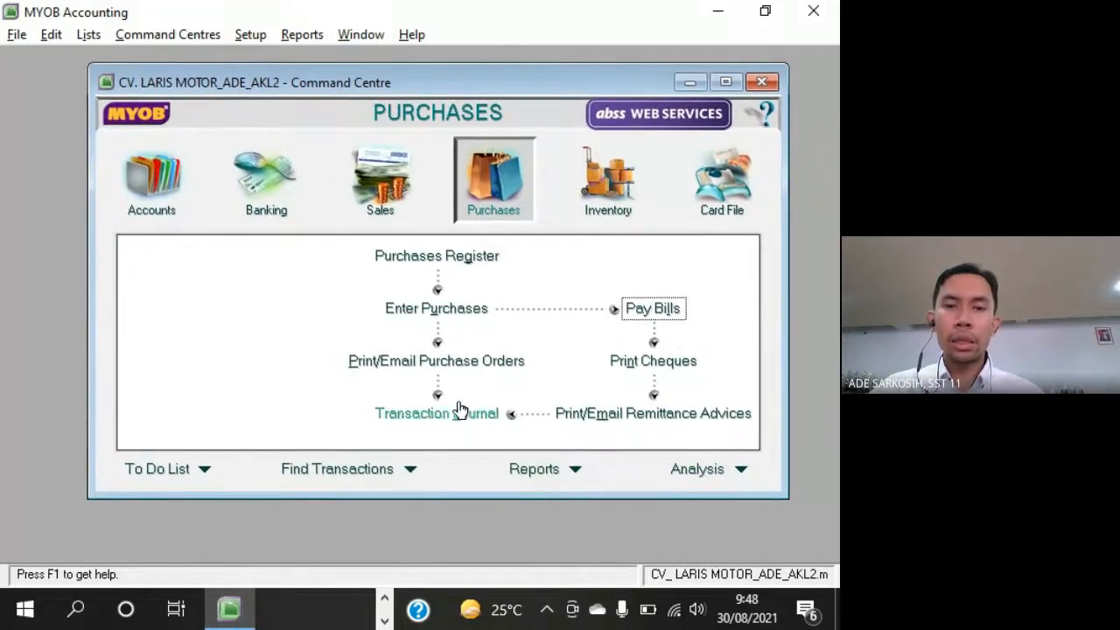
pyautogui.moveTo(610, 84); pyautogui.dragTo(560, 89)
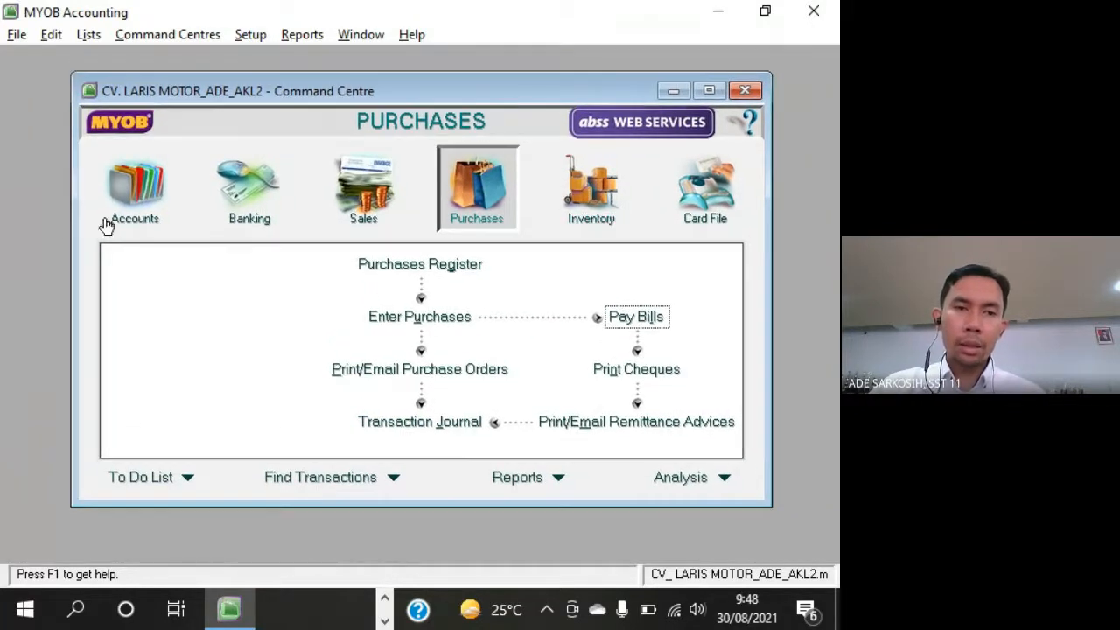
pyautogui.click(143, 194)
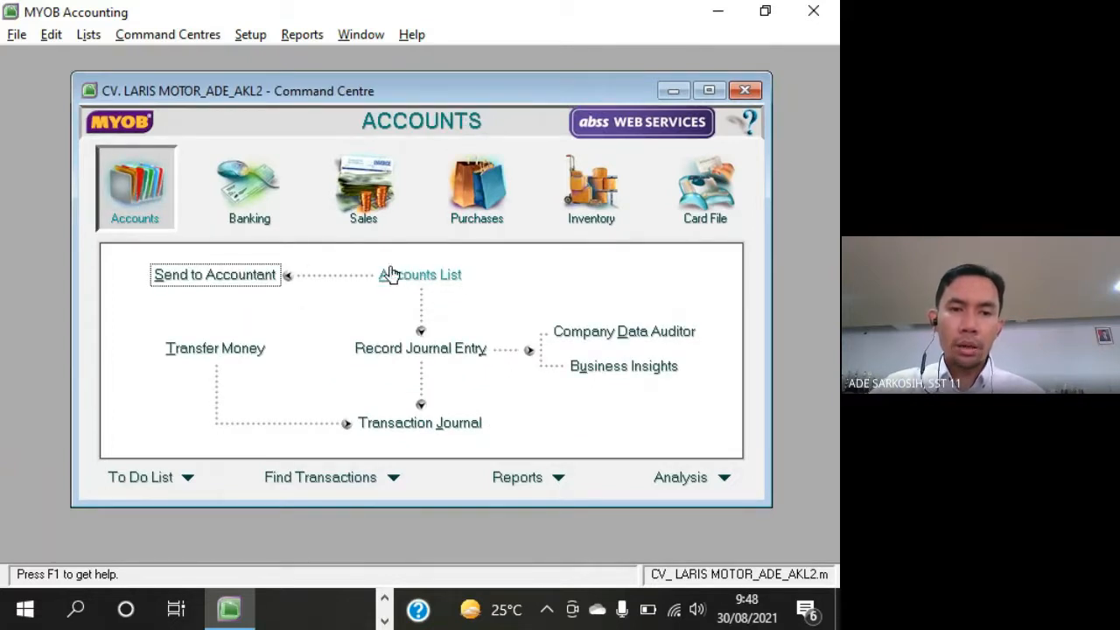
pyautogui.click(420, 278)
pyautogui.moveTo(571, 128); pyautogui.dragTo(531, 98)
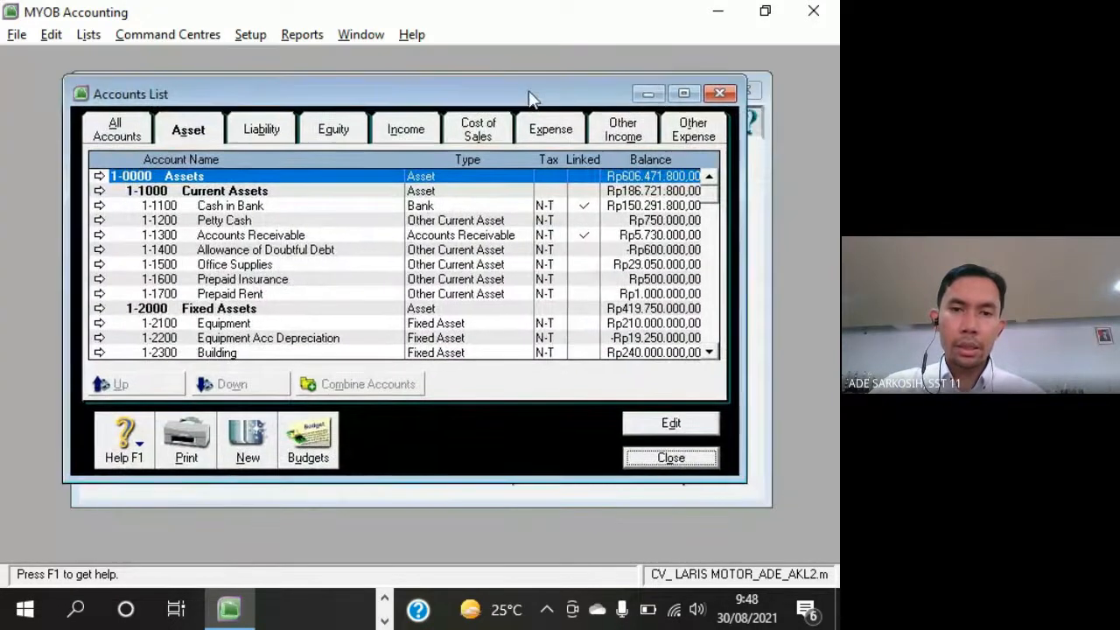
pyautogui.moveTo(553, 484); pyautogui.dragTo(553, 532)
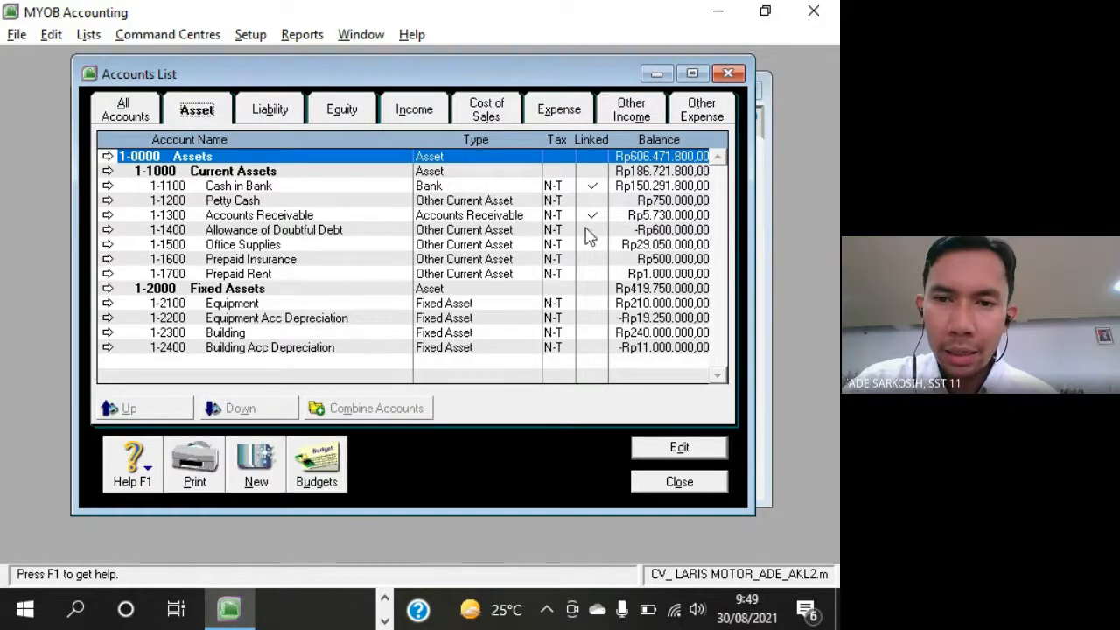
# Review the current asset balances in the Accounts List, from Cash in Bank through Prepaid Rent
pyautogui.press('Down')
pyautogui.press('Down')
pyautogui.press('Down')
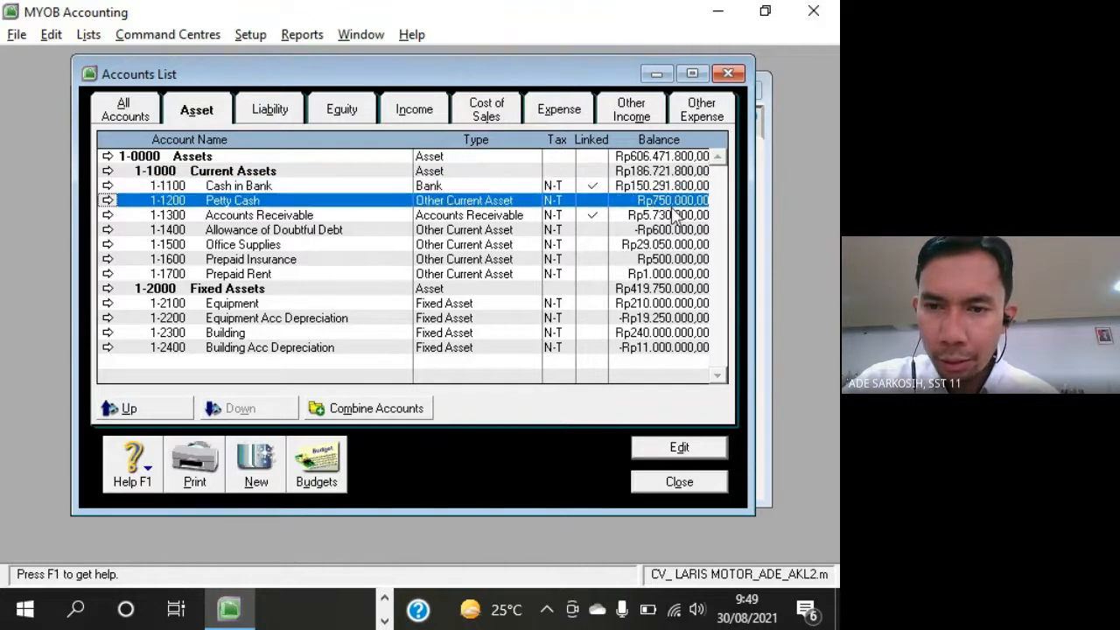
pyautogui.press('Down')
pyautogui.press('Down')
pyautogui.press('Down')
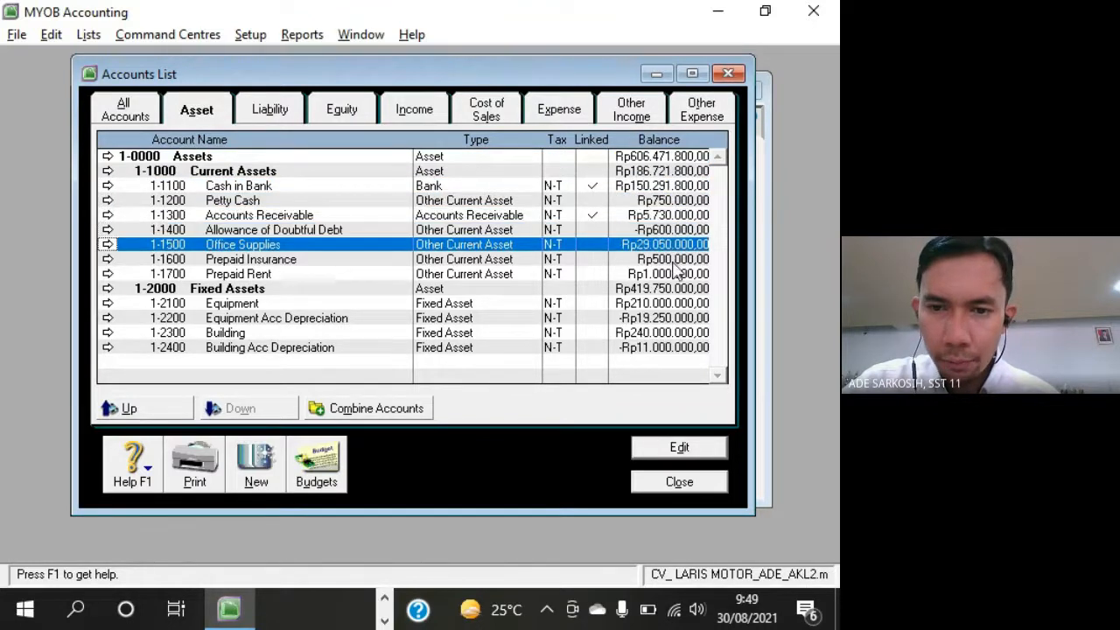
pyautogui.press('Down')
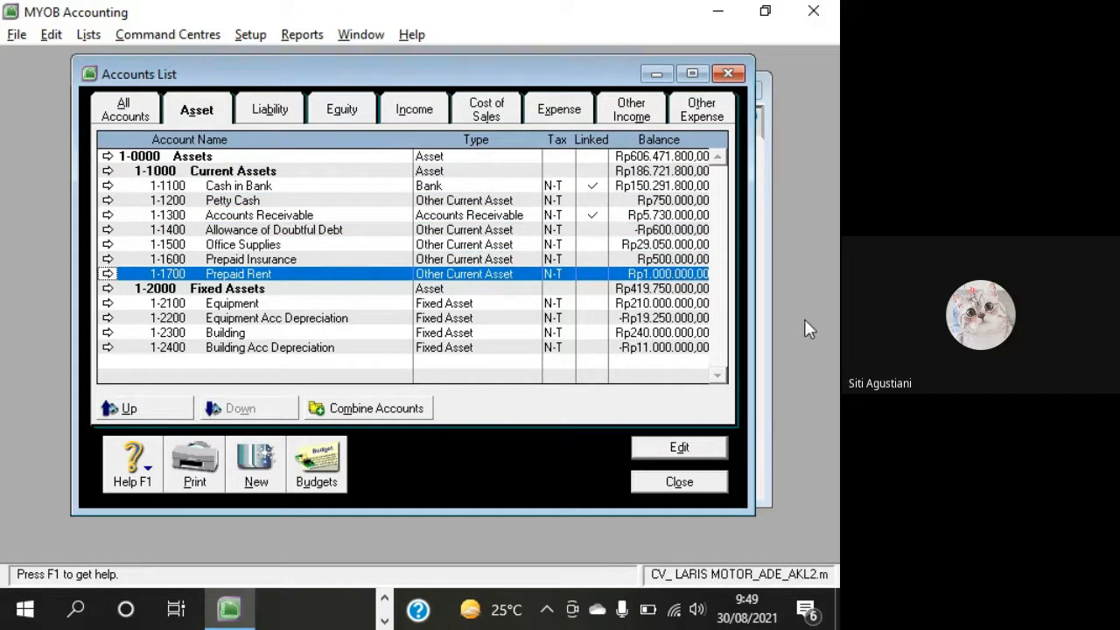
pyautogui.click(686, 187)
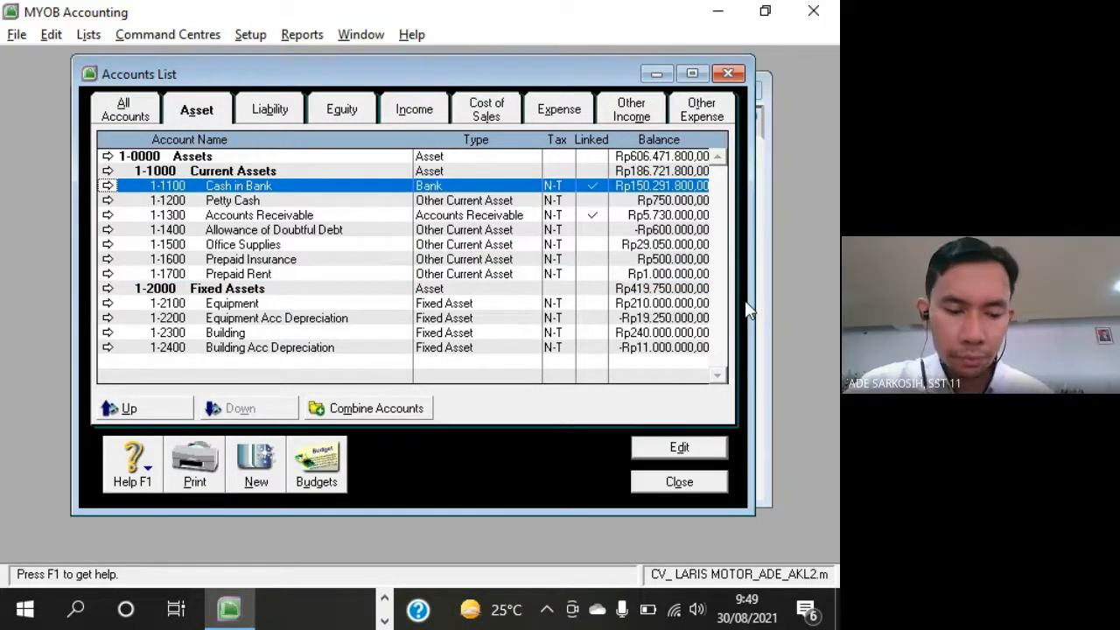
# Open Calculator over the Accounts List and mark the Office Supplies account for comparison
pyautogui.press('super+r')
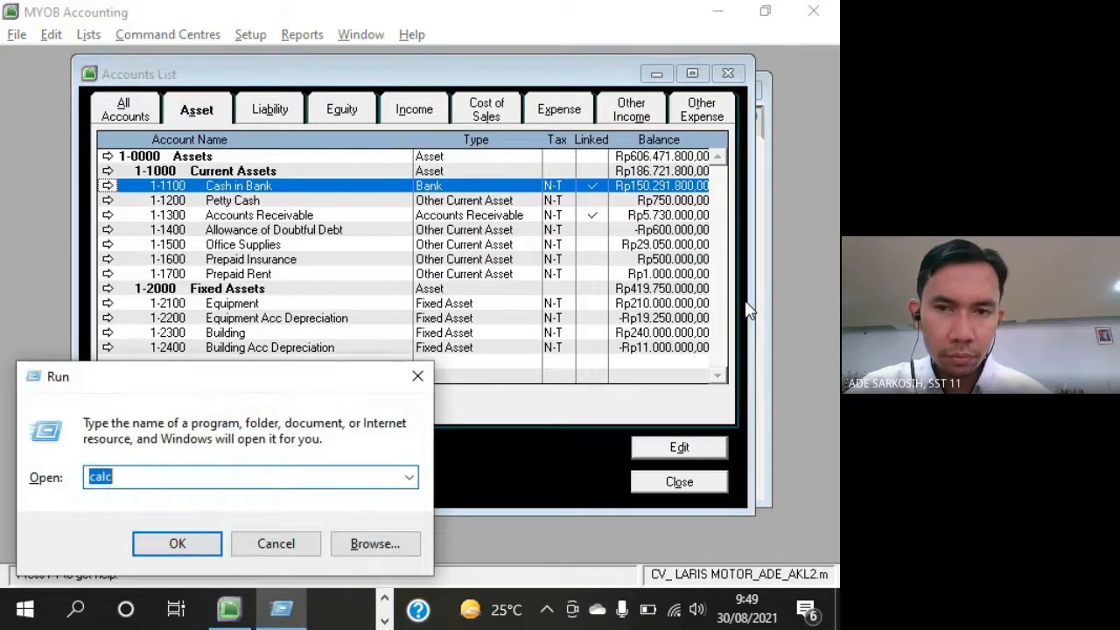
pyautogui.press('Return')
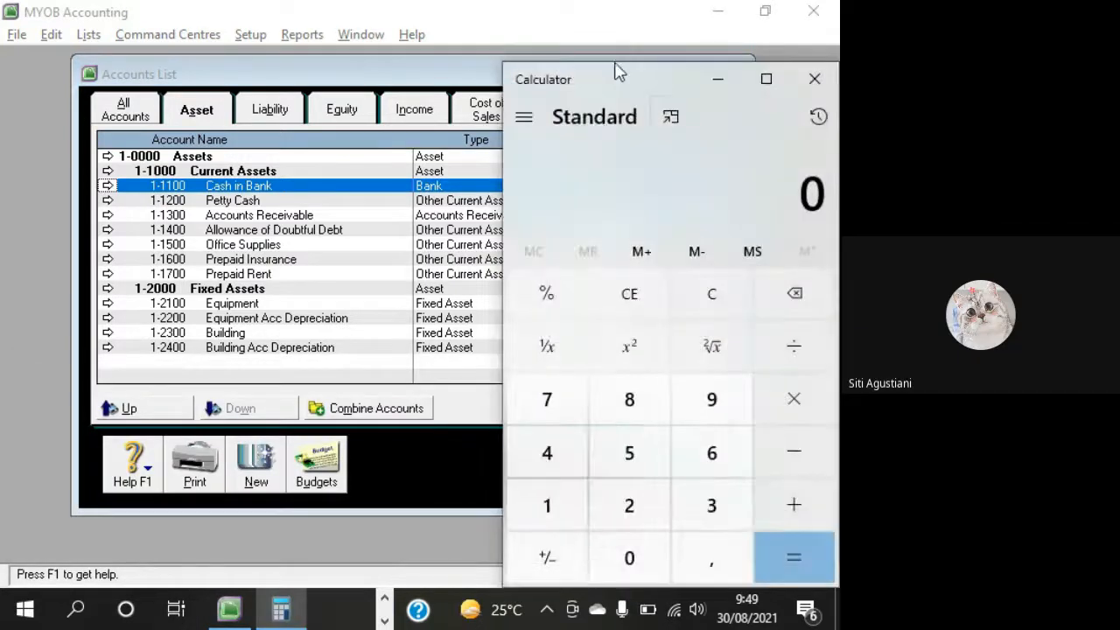
pyautogui.moveTo(618, 71); pyautogui.dragTo(237, 376)
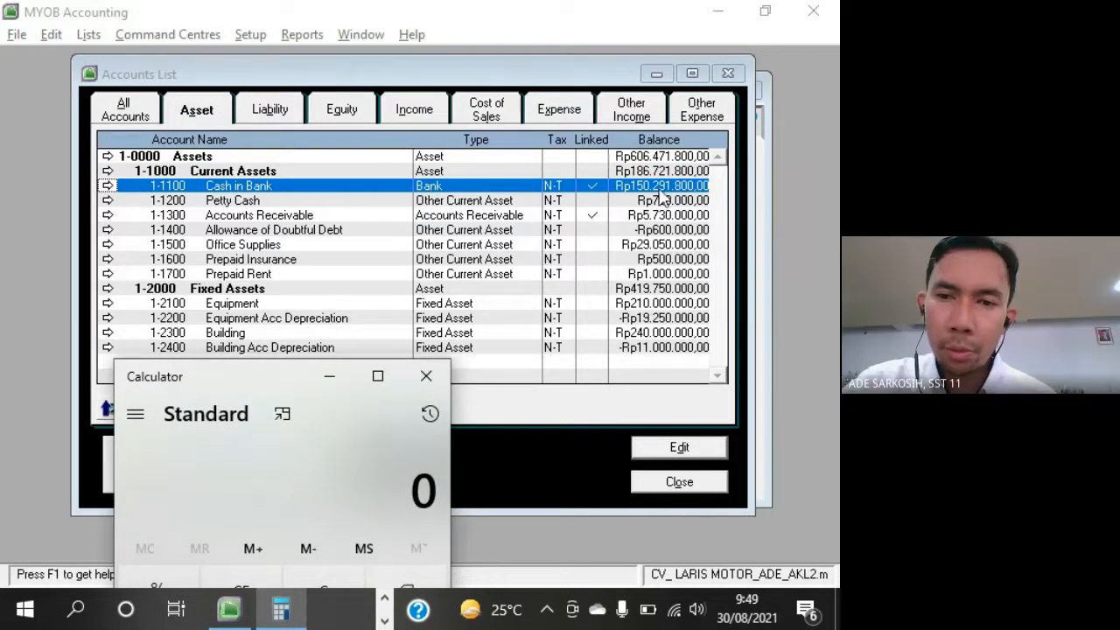
pyautogui.click(673, 246)
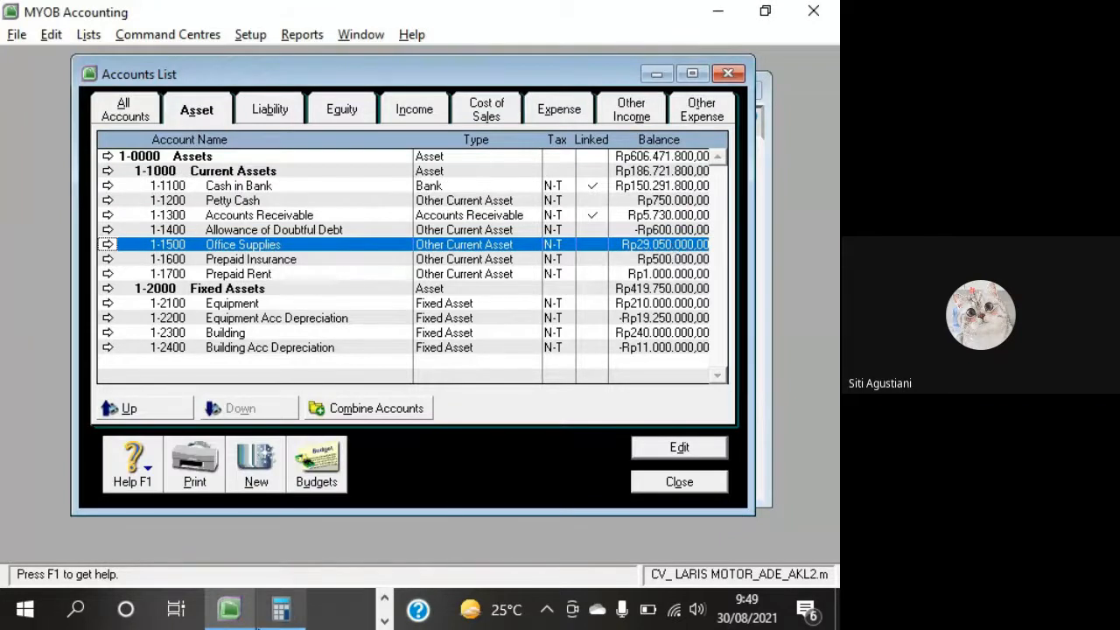
pyautogui.click(280, 609)
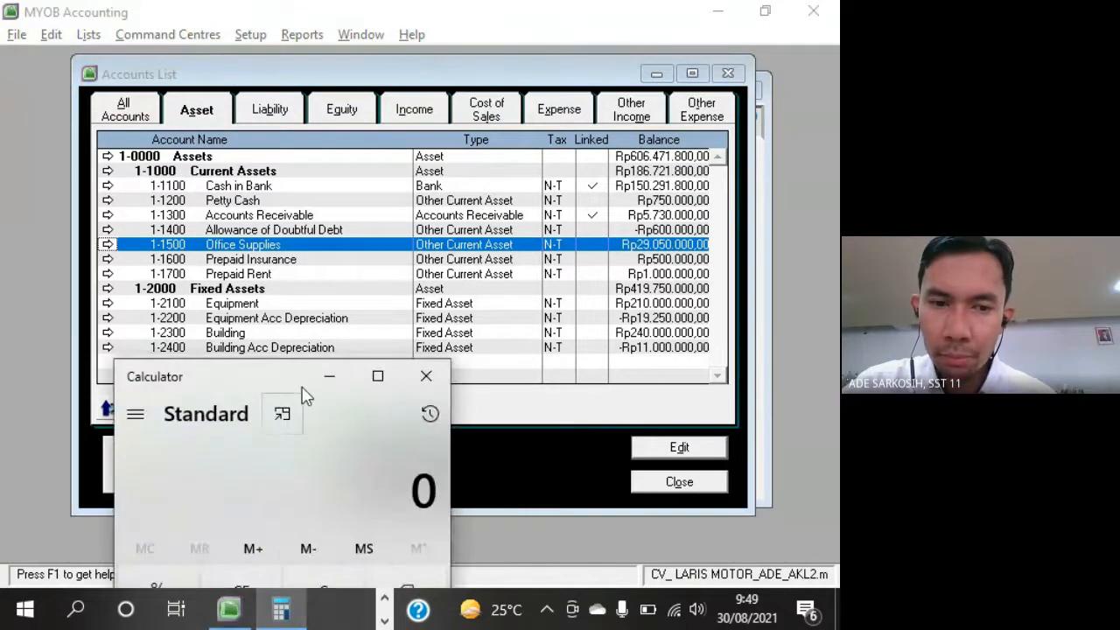
pyautogui.moveTo(288, 385); pyautogui.dragTo(302, 103)
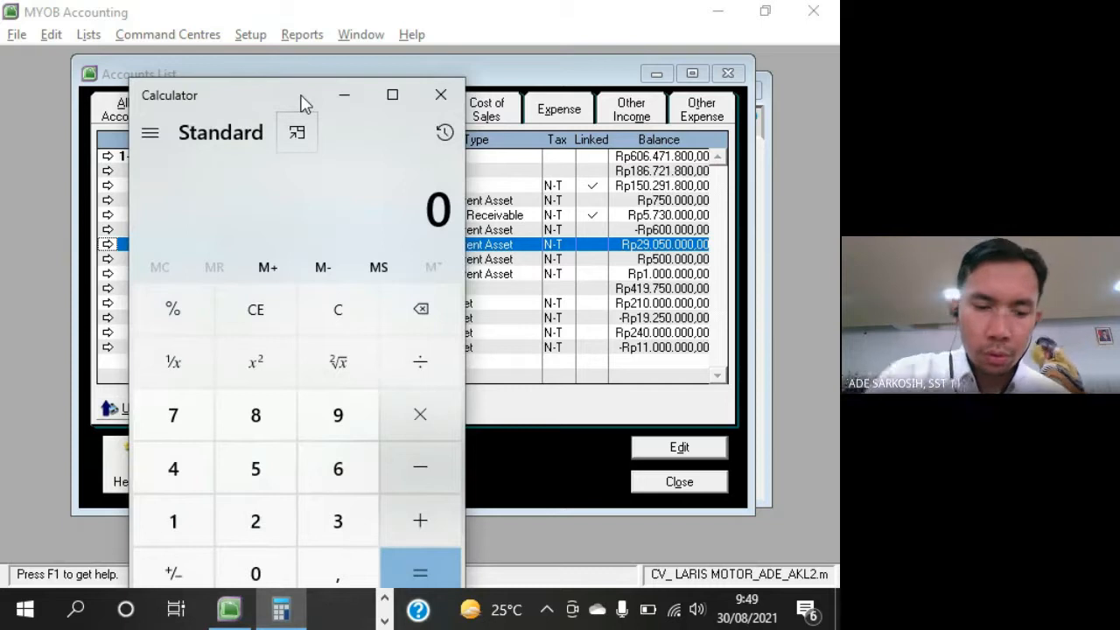
# Subtract the Office Supplies balance of 29.050.000 from 36.890.000, then close Calculator and the Accounts List
pyautogui.write('36.890.00')
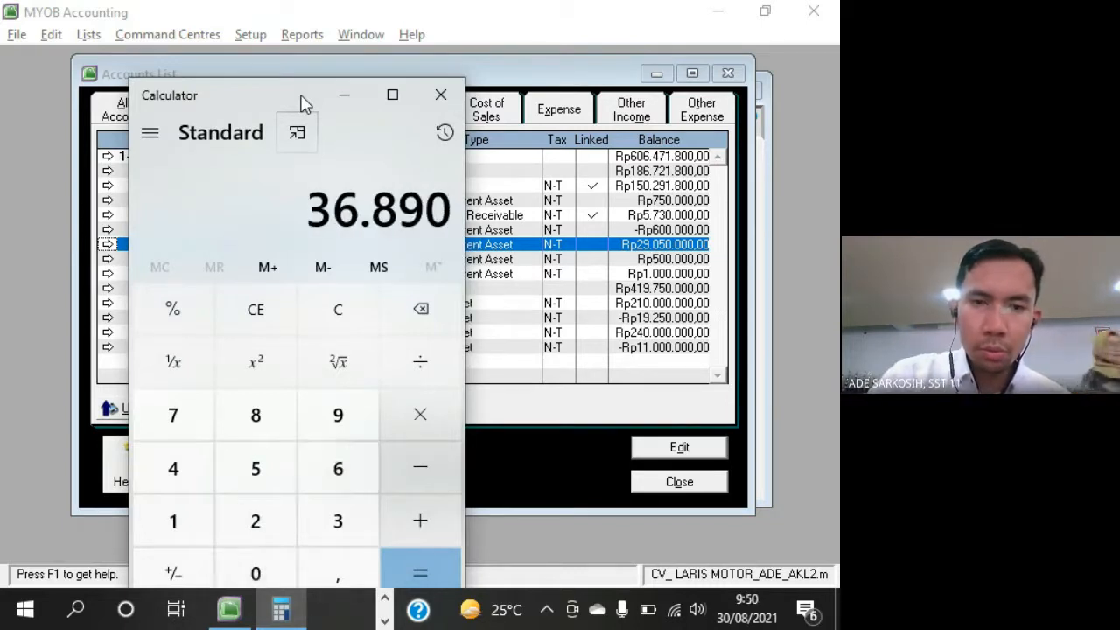
pyautogui.write('0')
pyautogui.press('-')
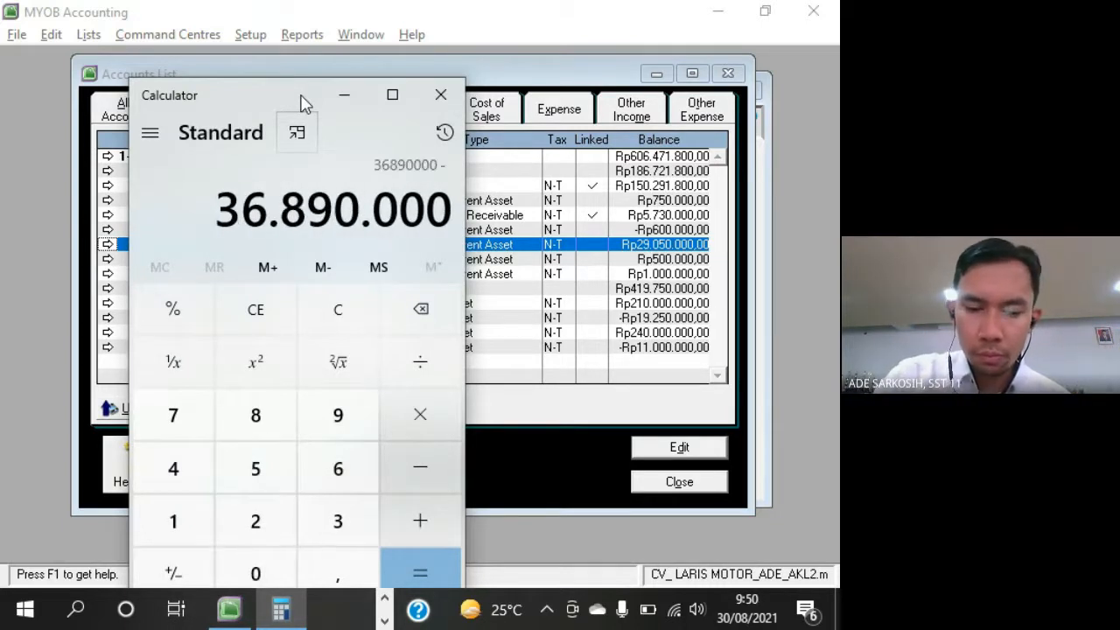
pyautogui.write('29.050.000')
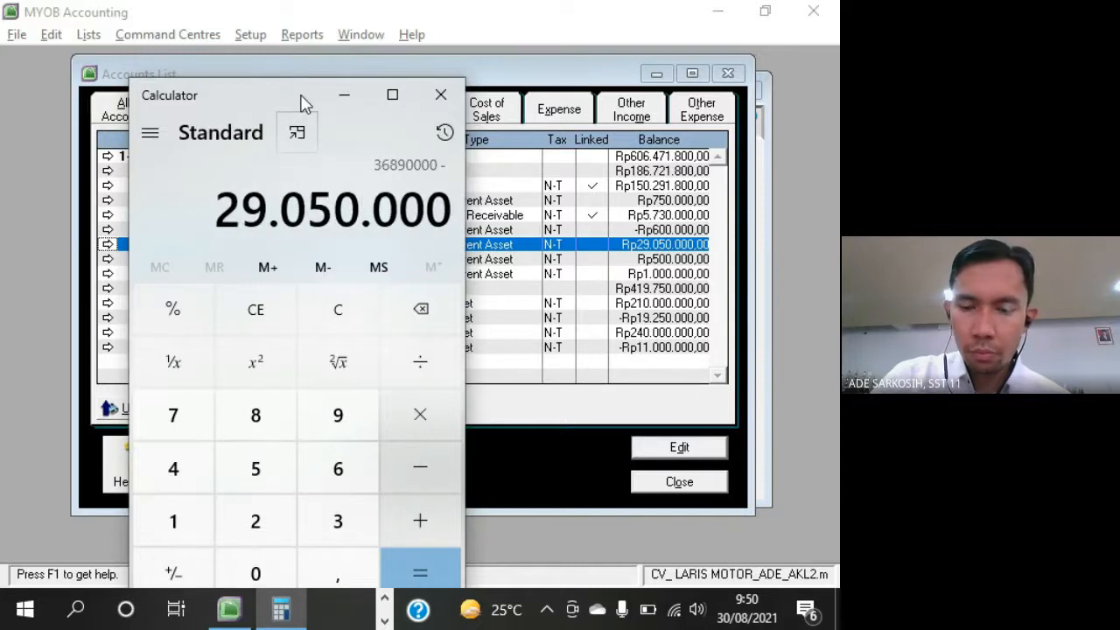
pyautogui.press('Return')
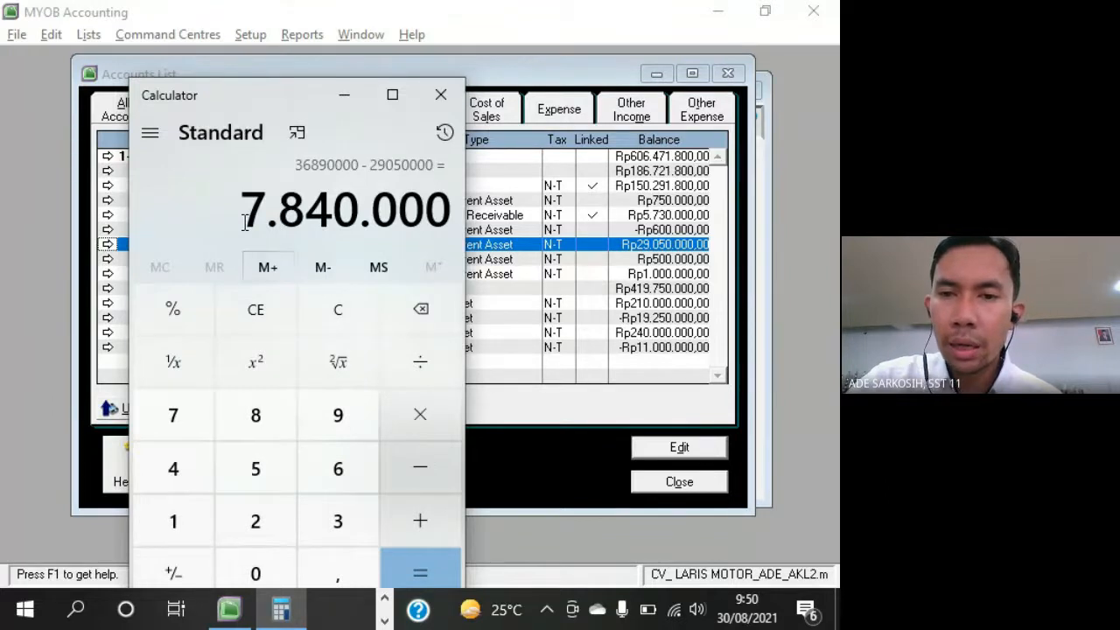
pyautogui.click(441, 95)
pyautogui.click(672, 489)
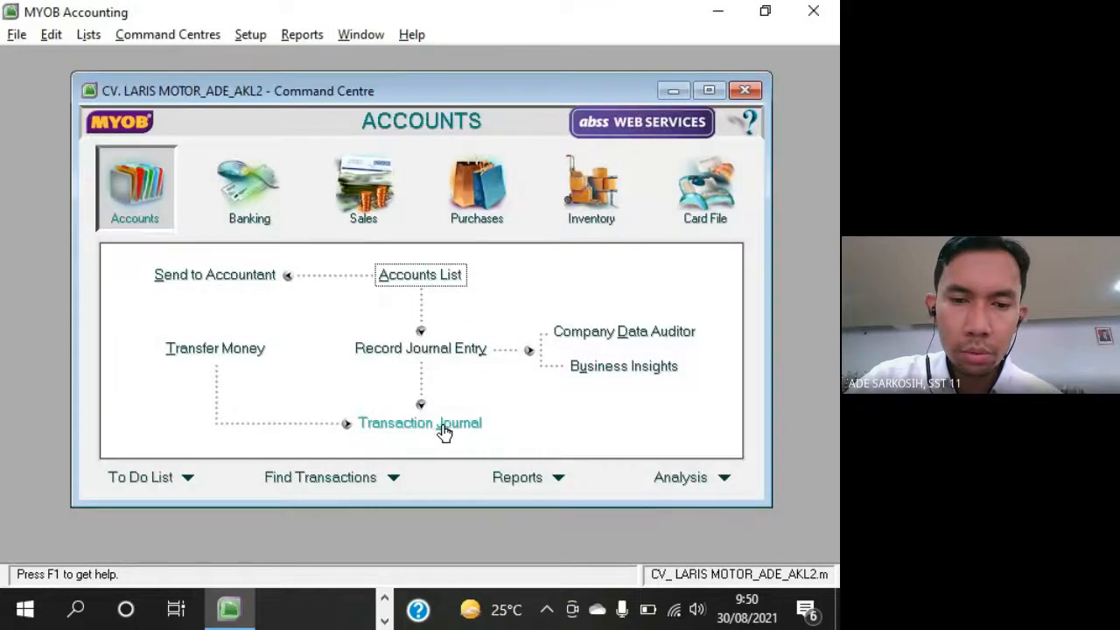
# Examine all purchase entries in the maximized Transaction Journal for Office Supplies postings, then close the journal
pyautogui.click(442, 426)
pyautogui.click(747, 123)
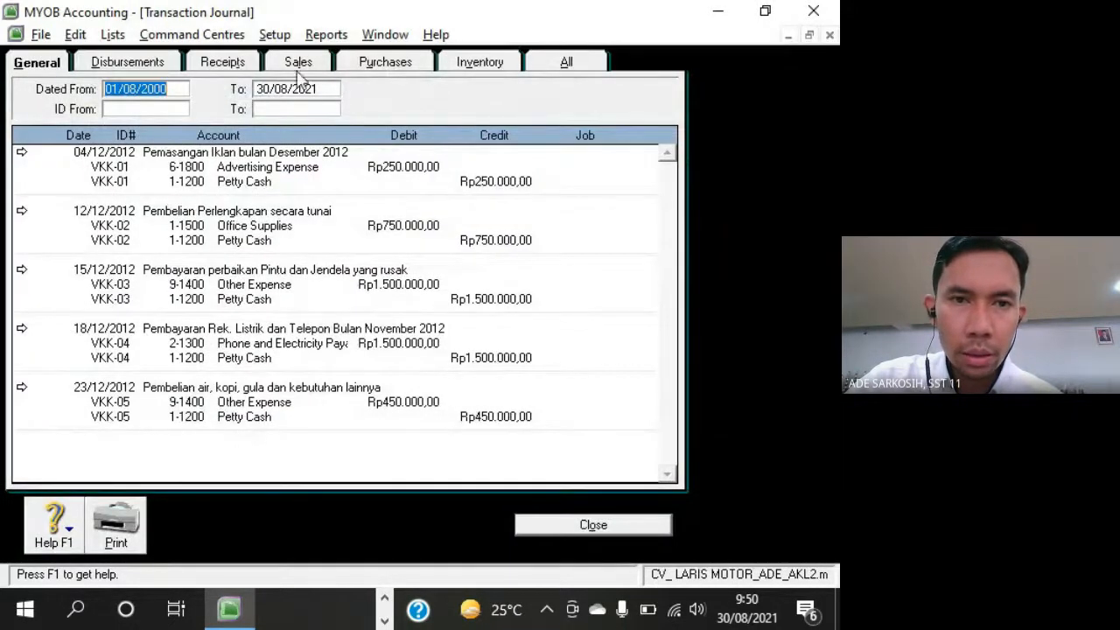
pyautogui.click(403, 69)
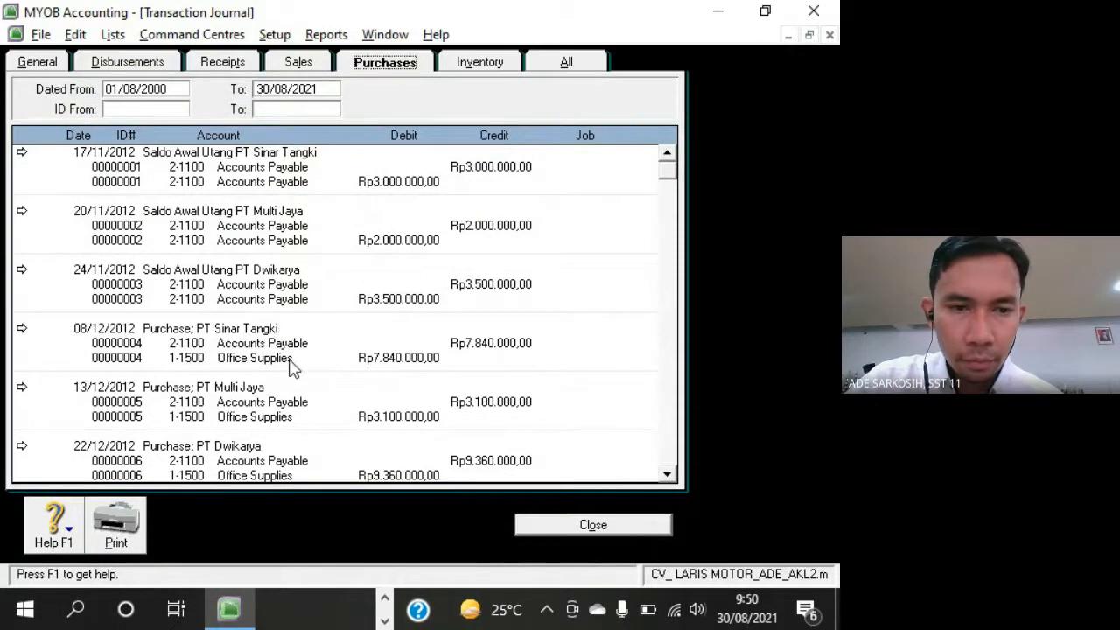
pyautogui.scroll(-4, 669, 479)
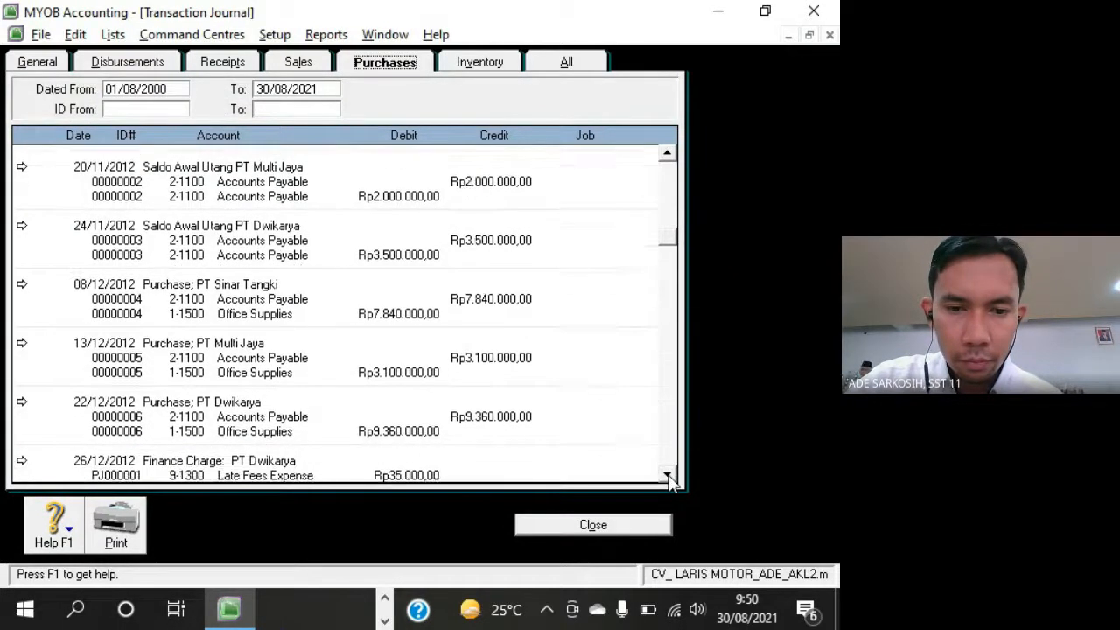
pyautogui.scroll(-1, 669, 479)
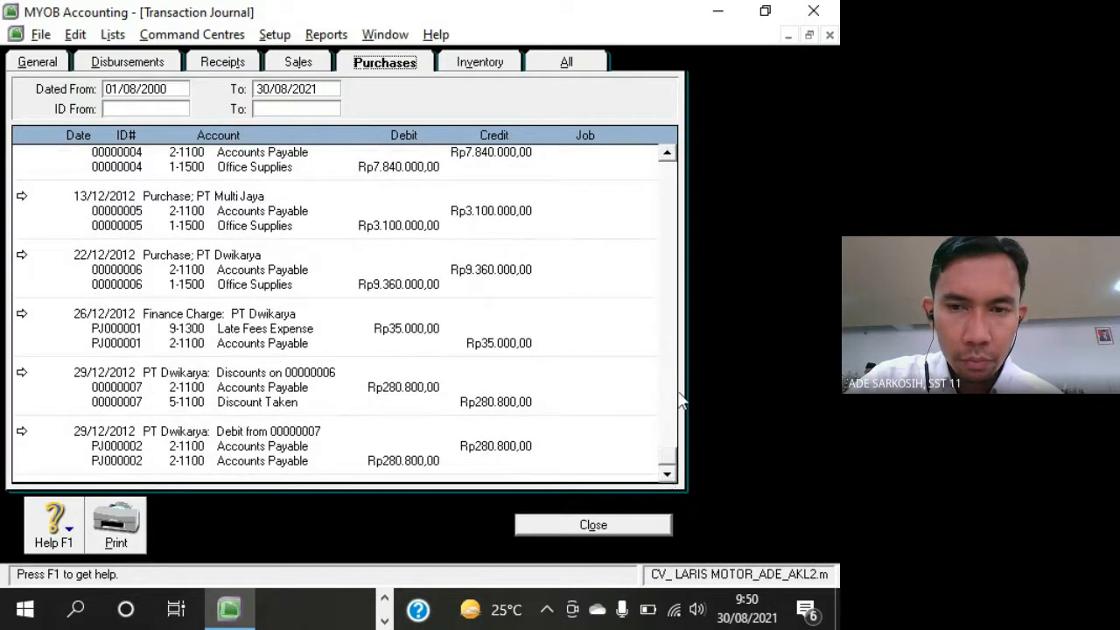
pyautogui.click(667, 159)
pyautogui.scroll(3, 668, 159)
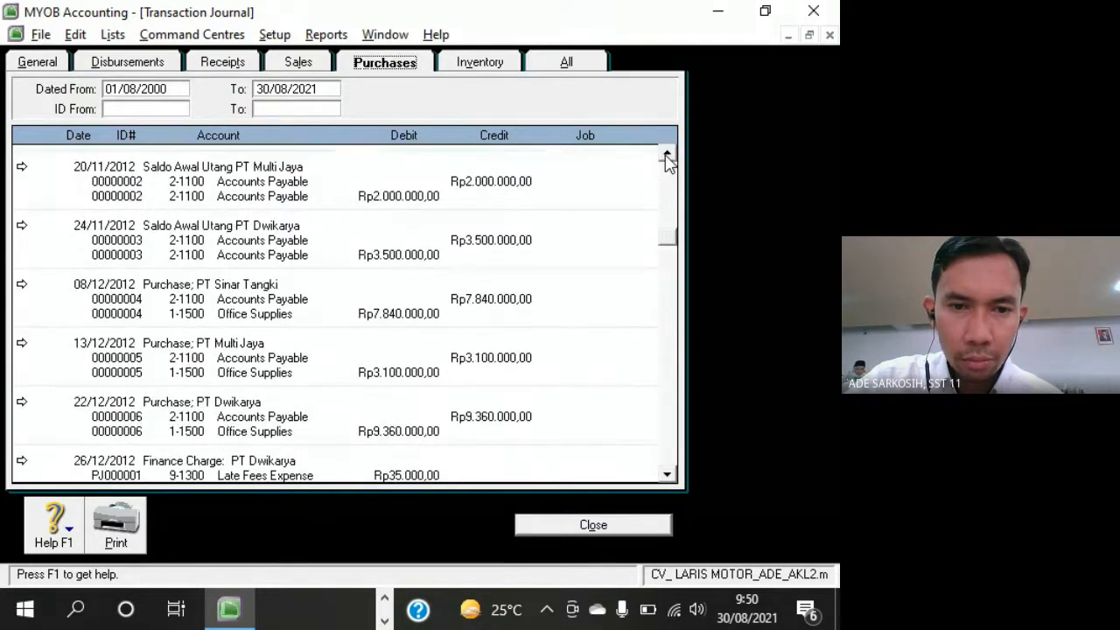
pyautogui.click(668, 160)
pyautogui.click(667, 159)
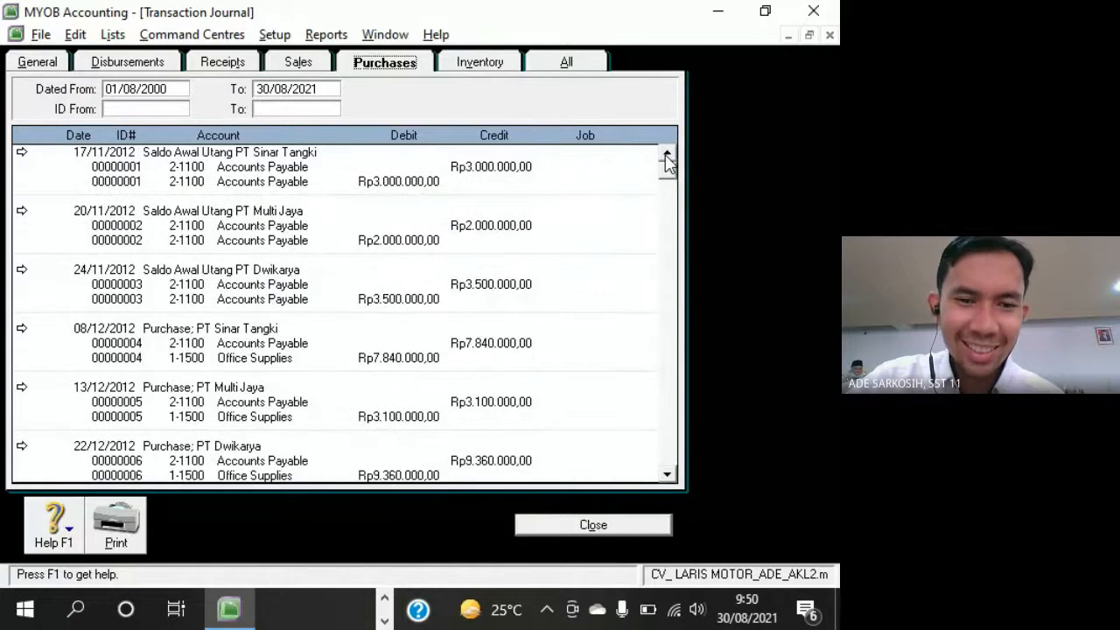
pyautogui.click(639, 523)
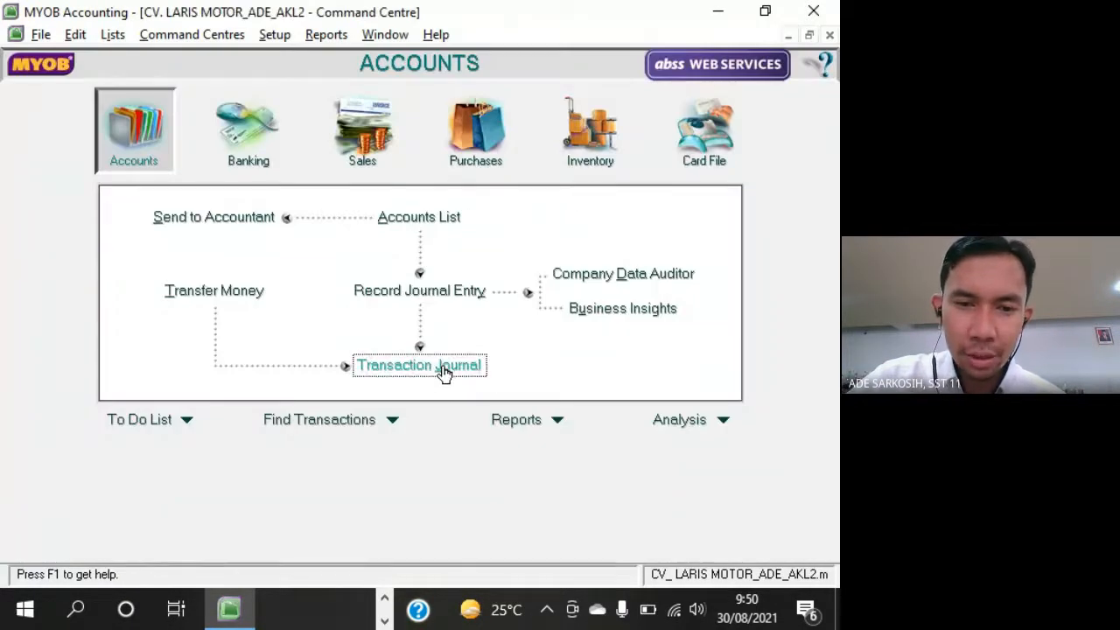
# Reopen the Transaction Journal and review the date range and the December purchase entries
pyautogui.click(445, 371)
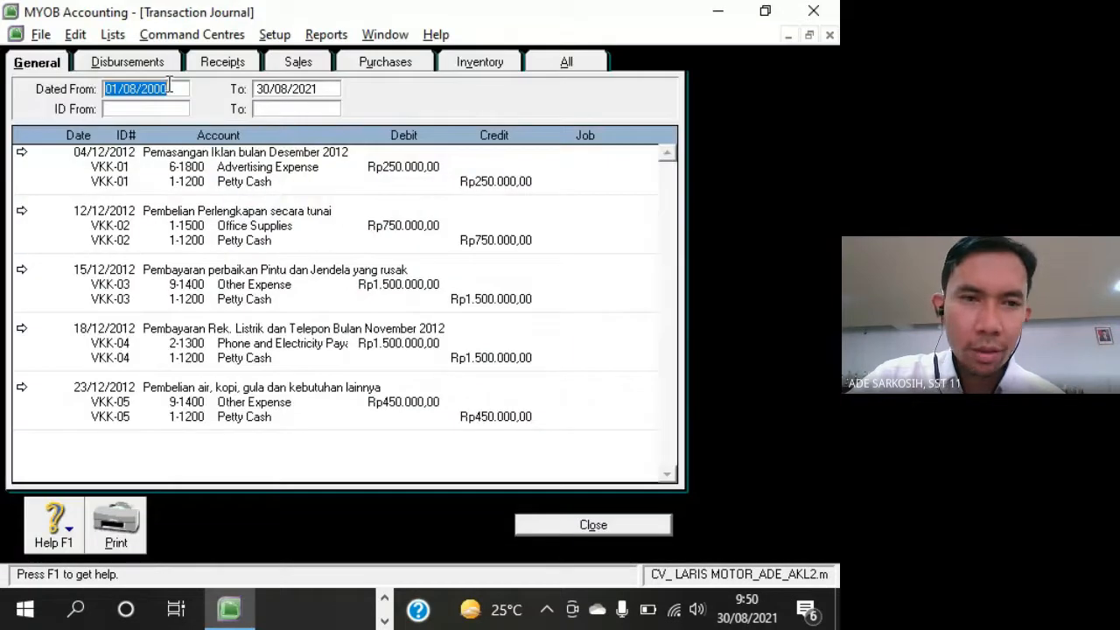
pyautogui.click(172, 91)
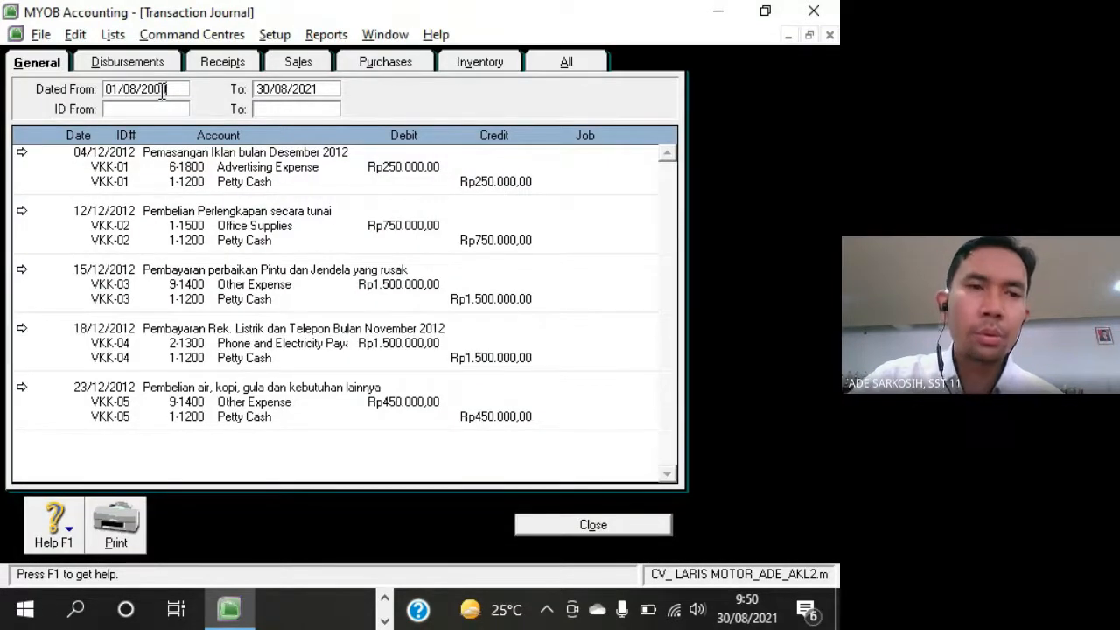
pyautogui.click(423, 65)
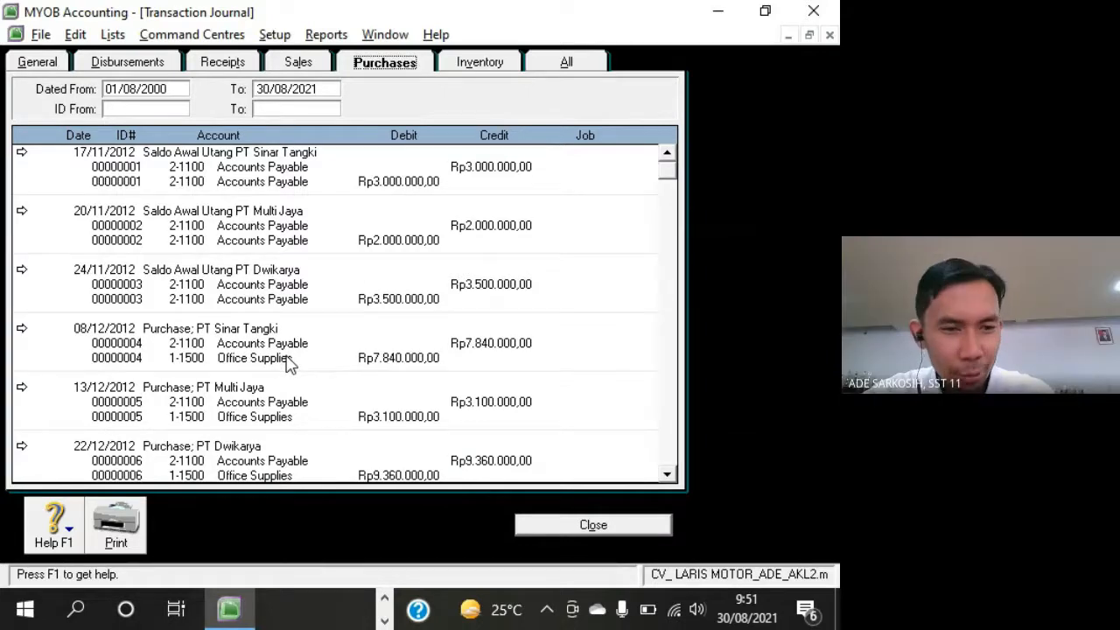
pyautogui.click(667, 475)
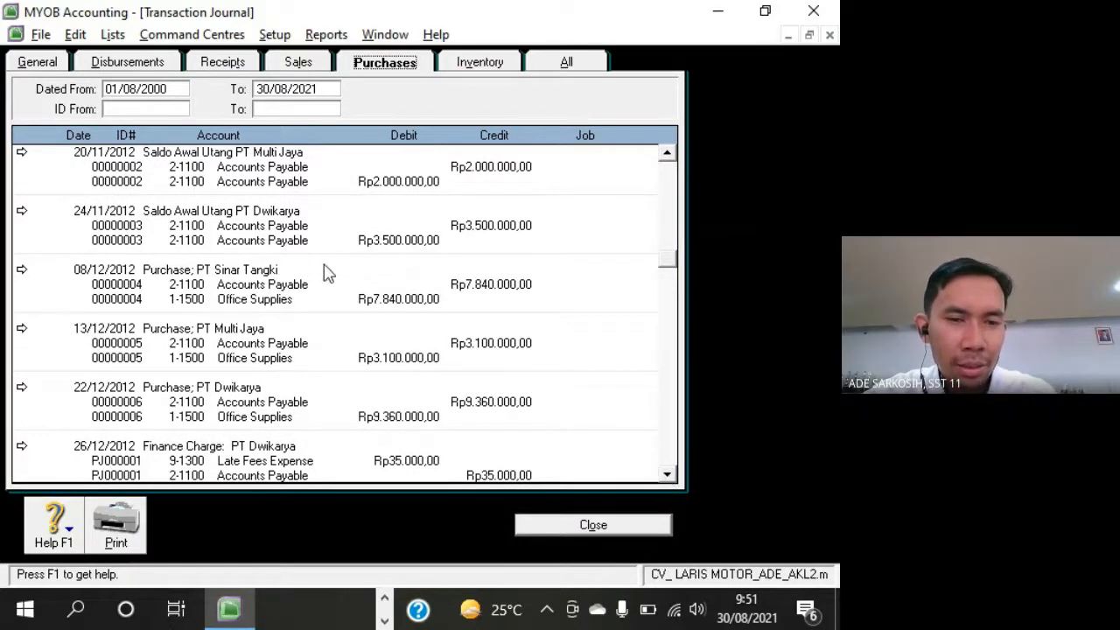
# Open the 08/12/2012 PT Sinar Tangki purchase, show its delete option without using it, and close the bill and journal
pyautogui.click(23, 272)
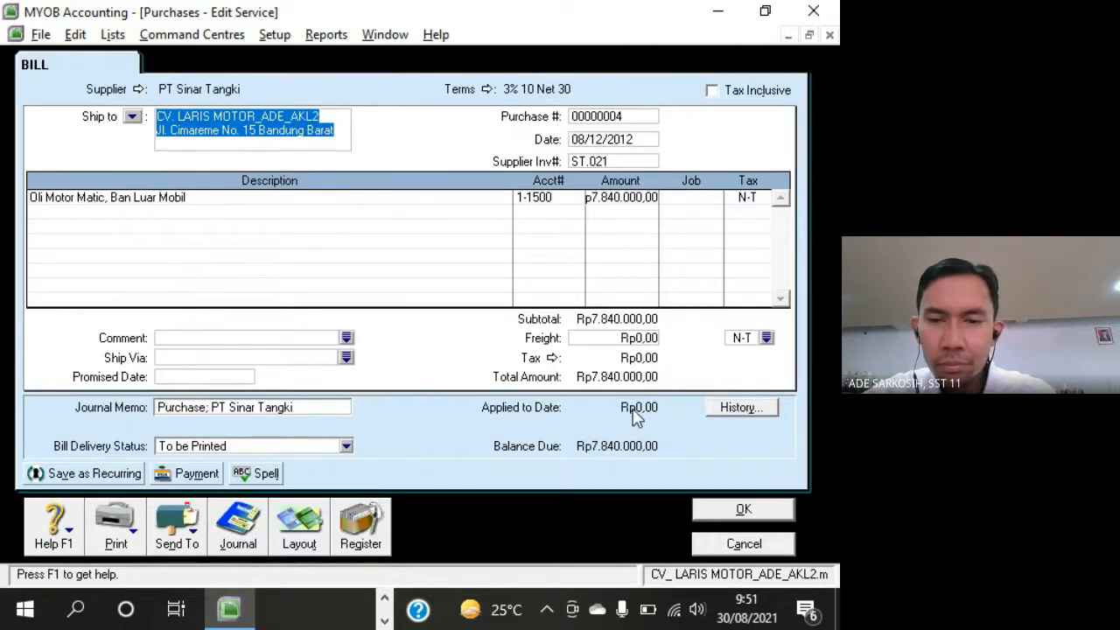
pyautogui.rightClick(388, 254)
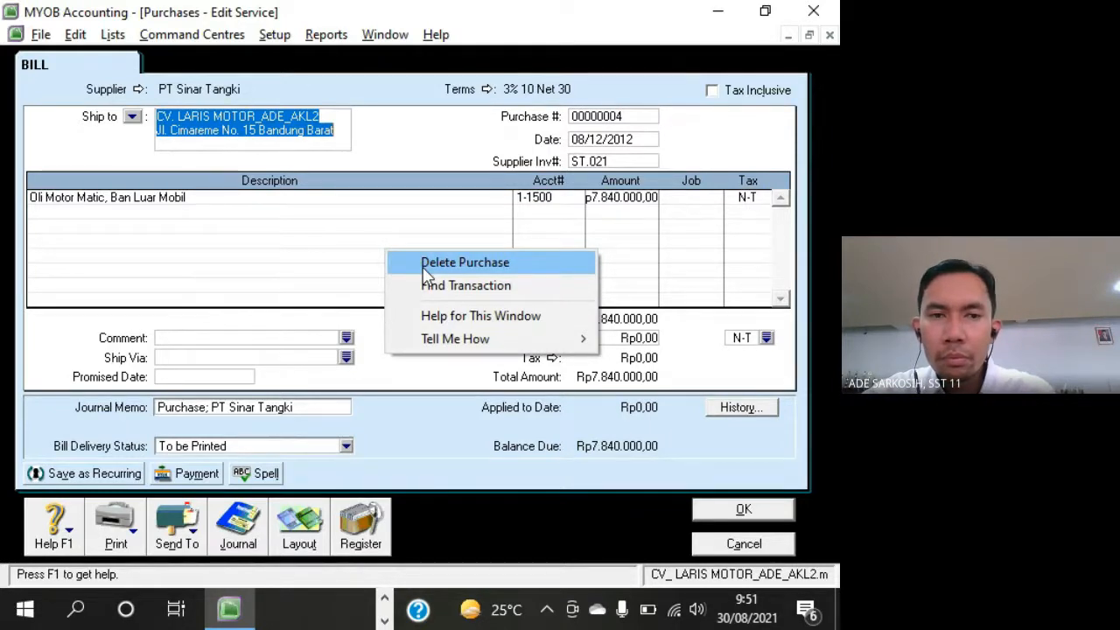
pyautogui.click(727, 539)
pyautogui.click(735, 543)
pyautogui.click(640, 534)
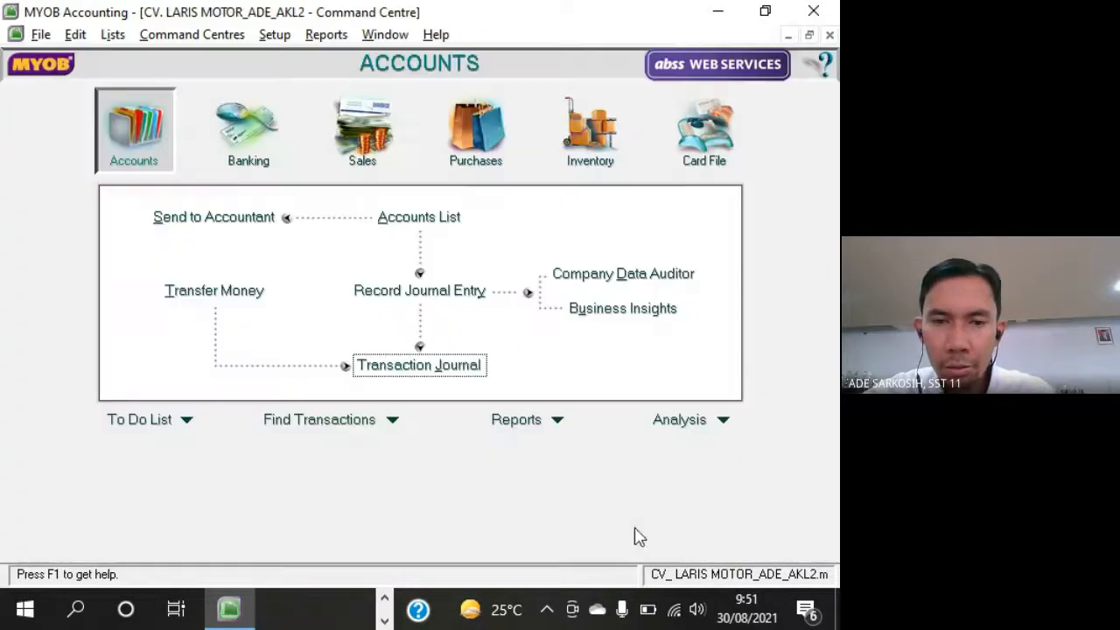
# Check the balances of Petty Cash, Allowance of Doubtful Debt, Office Supplies, Prepaid Insurance and Prepaid Rent in the Accounts List, then close it
pyautogui.click(427, 219)
pyautogui.click(122, 79)
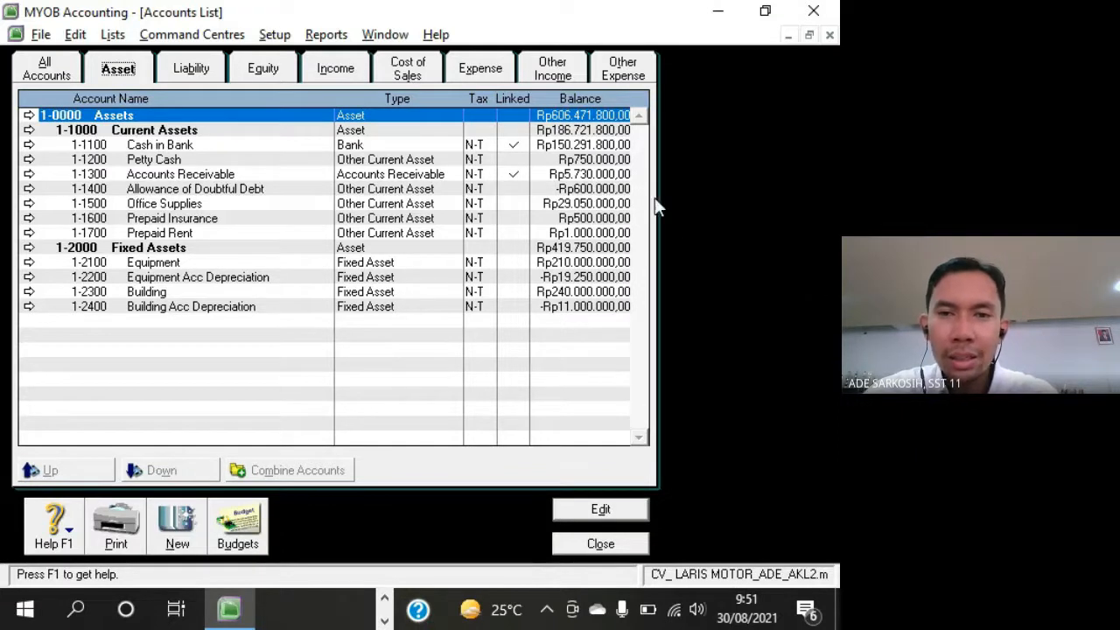
pyautogui.click(620, 162)
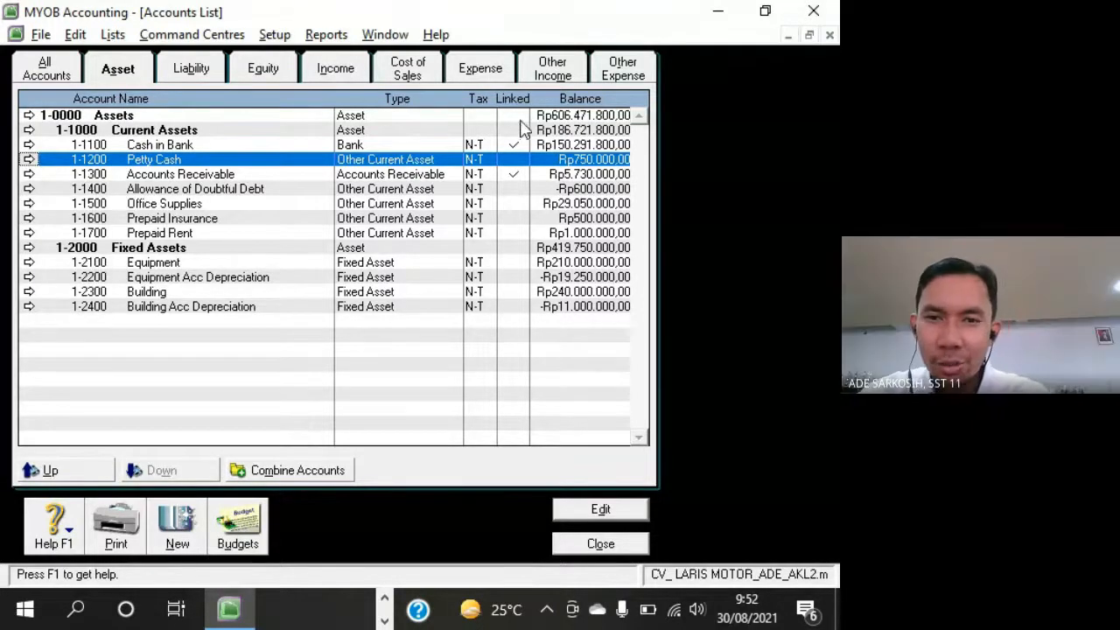
pyautogui.click(591, 189)
pyautogui.click(598, 207)
pyautogui.click(597, 218)
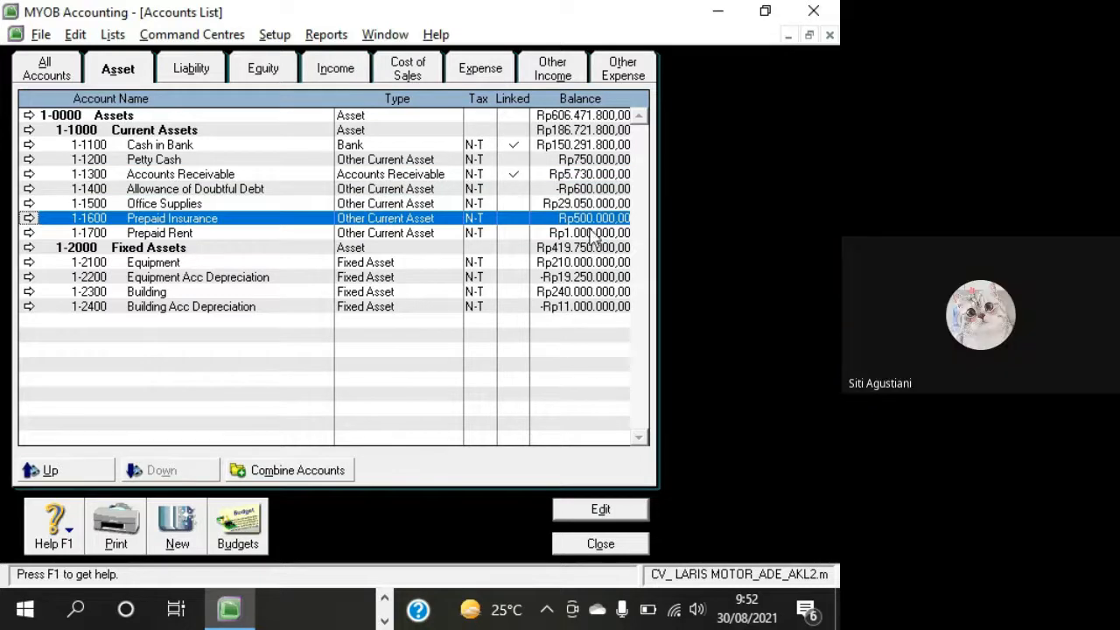
pyautogui.click(594, 234)
pyautogui.click(626, 542)
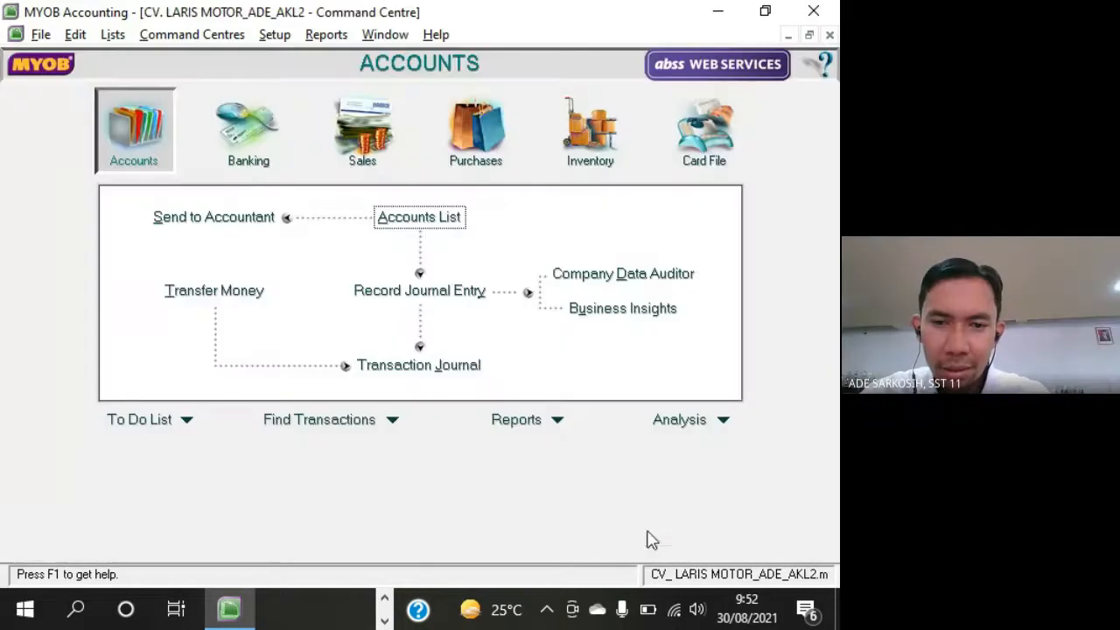
# Open general journal entry VKK-01 from the Transaction Journal, show its delete option without using it, and close both windows
pyautogui.click(443, 367)
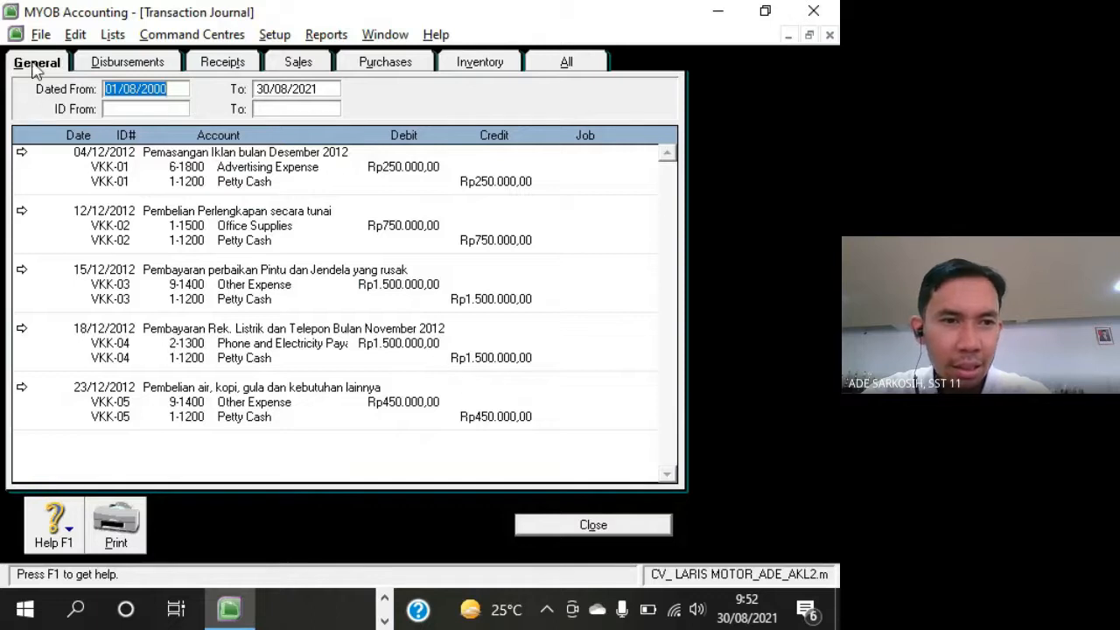
pyautogui.click(37, 65)
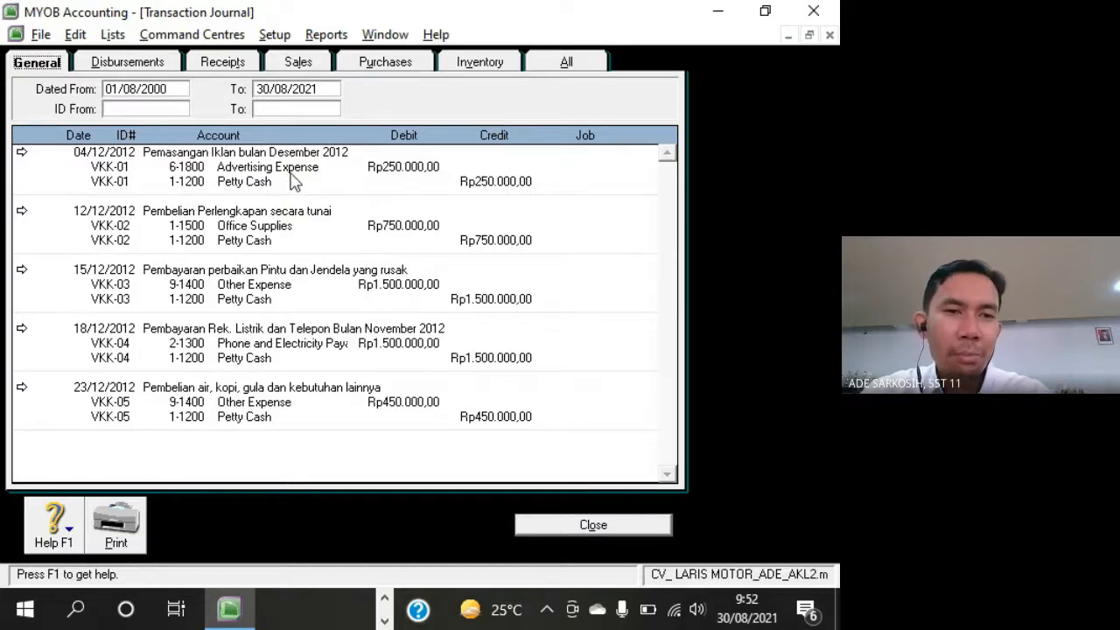
pyautogui.click(22, 153)
pyautogui.rightClick(378, 135)
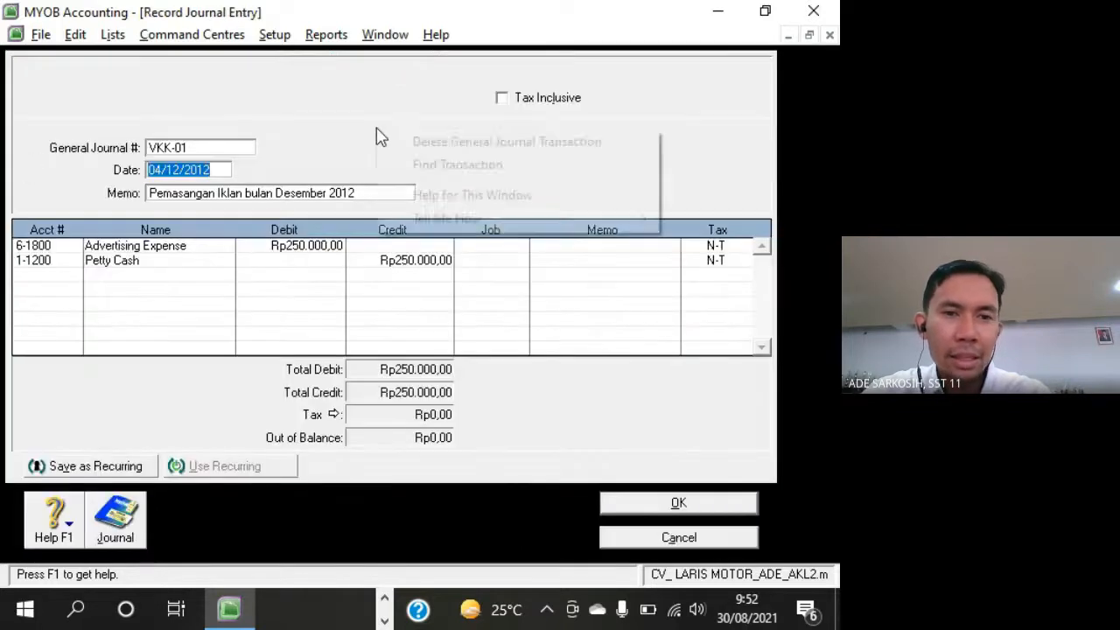
pyautogui.click(313, 116)
pyautogui.click(666, 533)
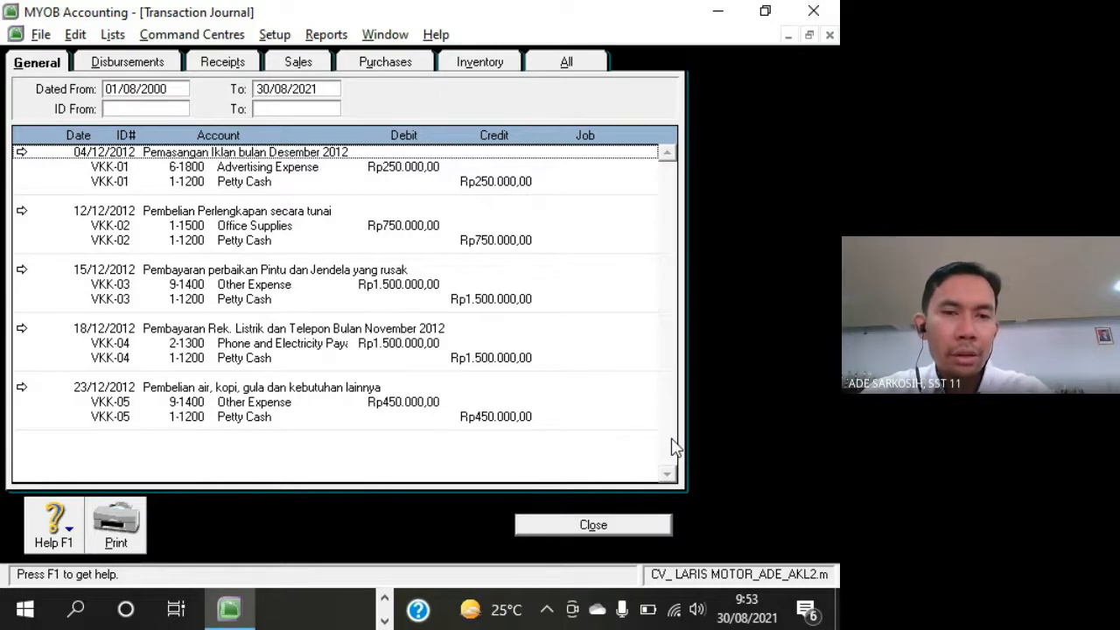
pyautogui.click(582, 529)
# Open the Accounts List and check the asset, liability and equity balances, including Jabar Bank Loan, Accounts Payable and Current Year Earnings
pyautogui.click(443, 220)
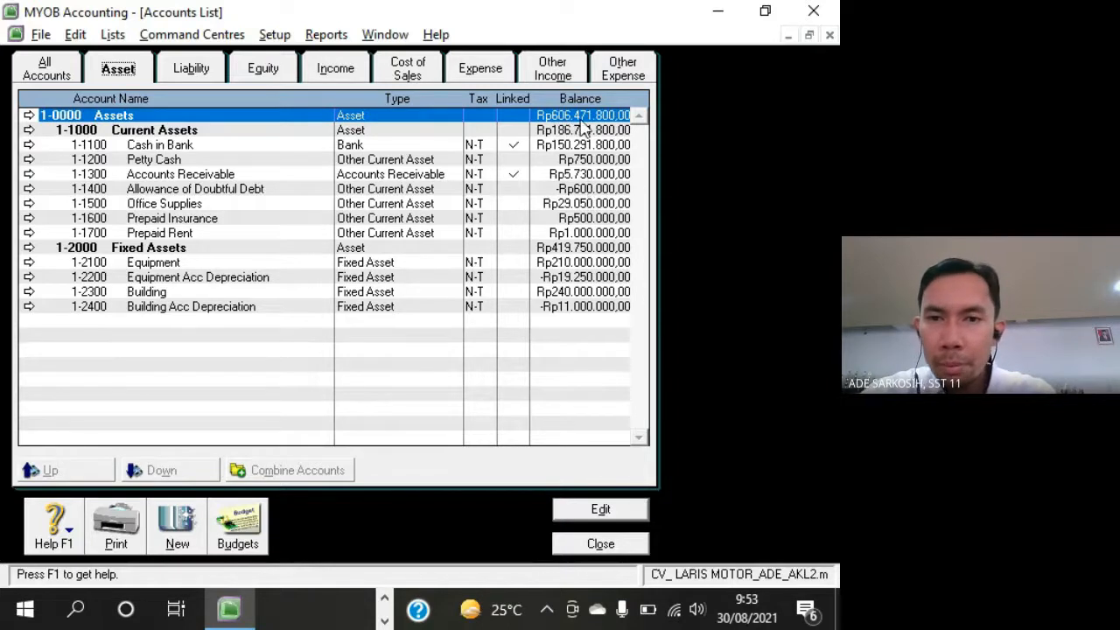
pyautogui.click(191, 69)
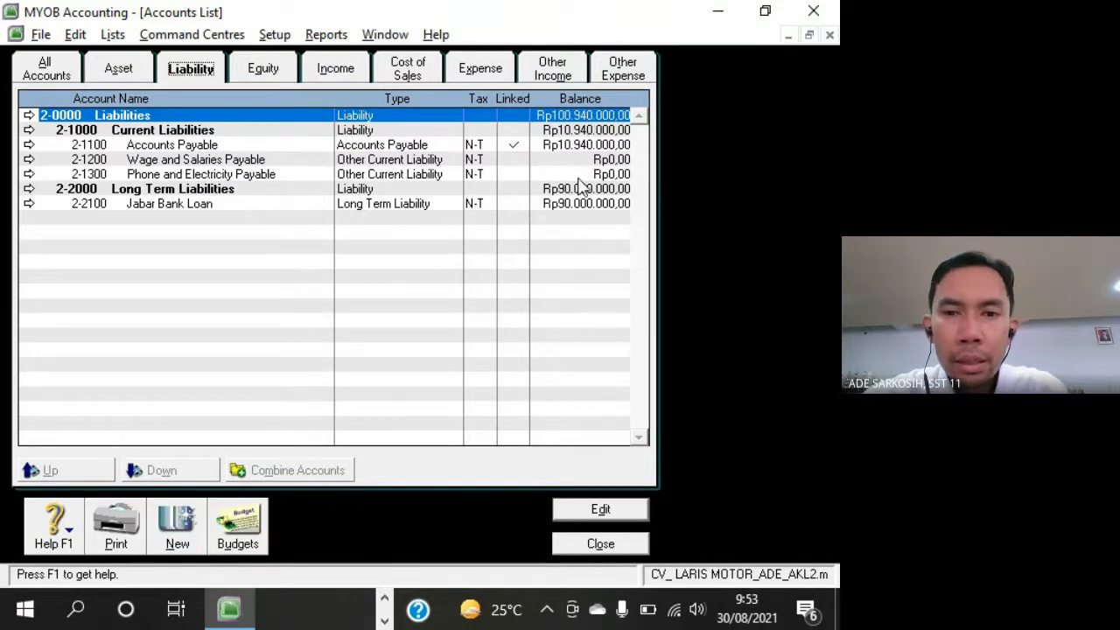
pyautogui.click(578, 206)
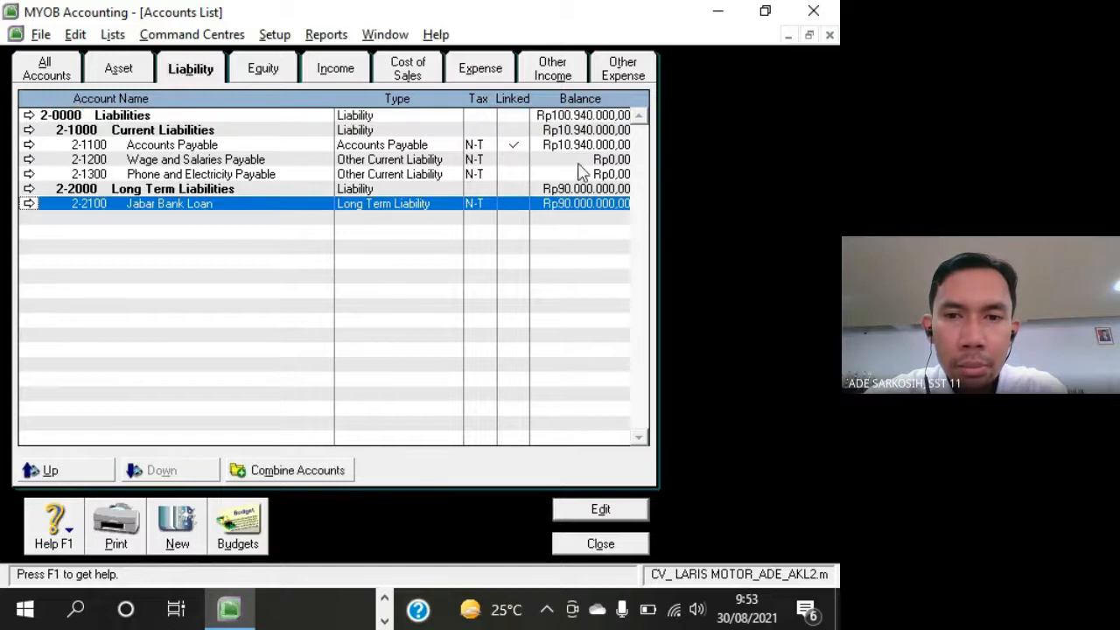
pyautogui.click(554, 147)
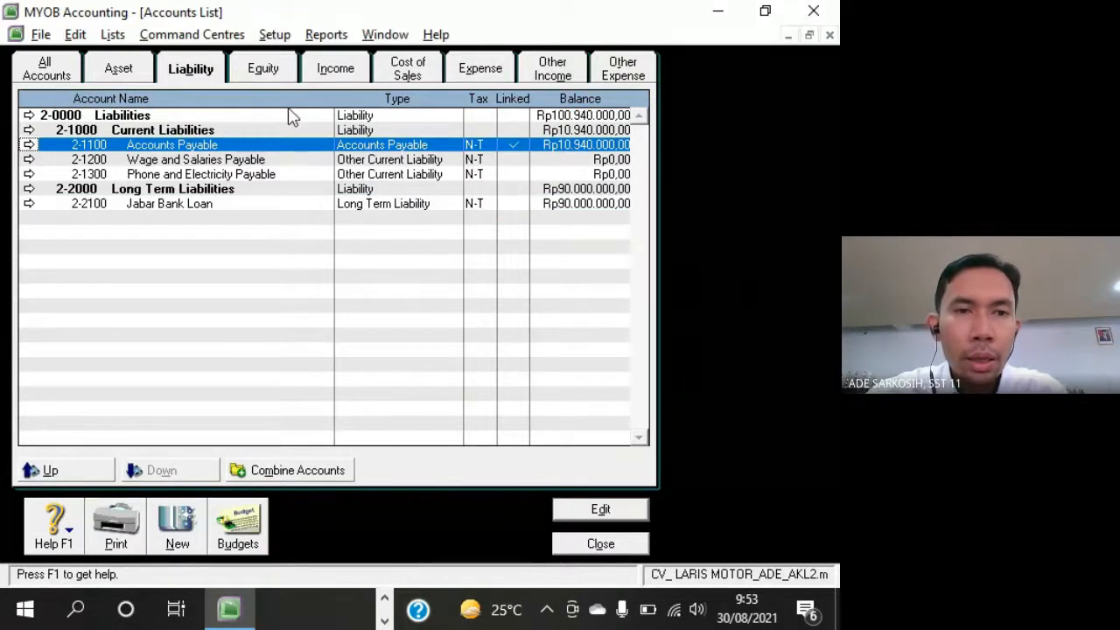
pyautogui.click(282, 70)
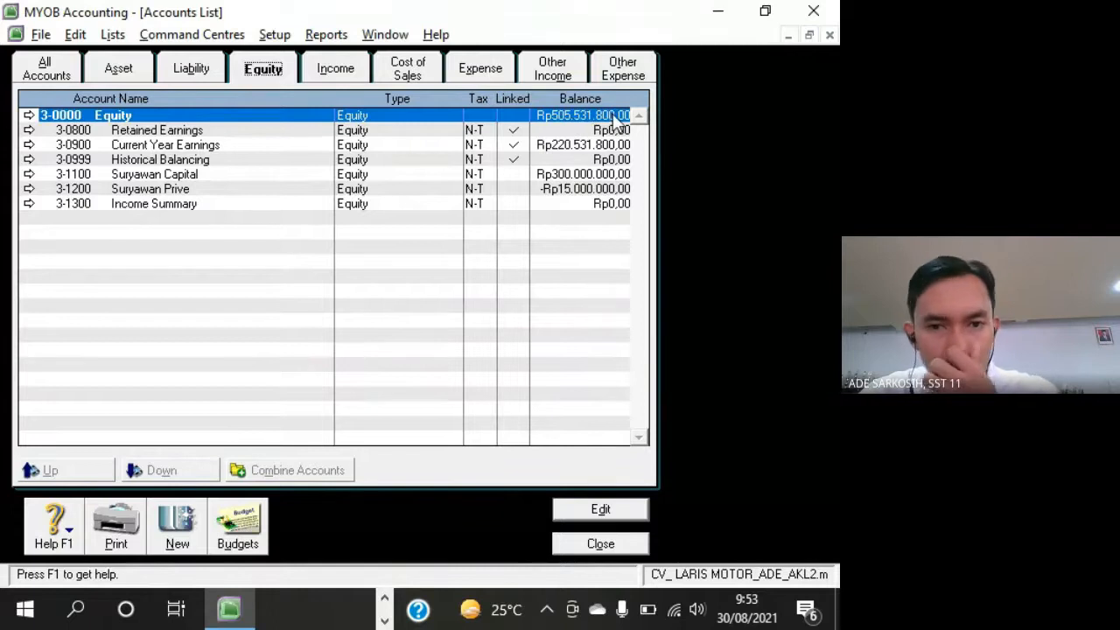
pyautogui.click(567, 145)
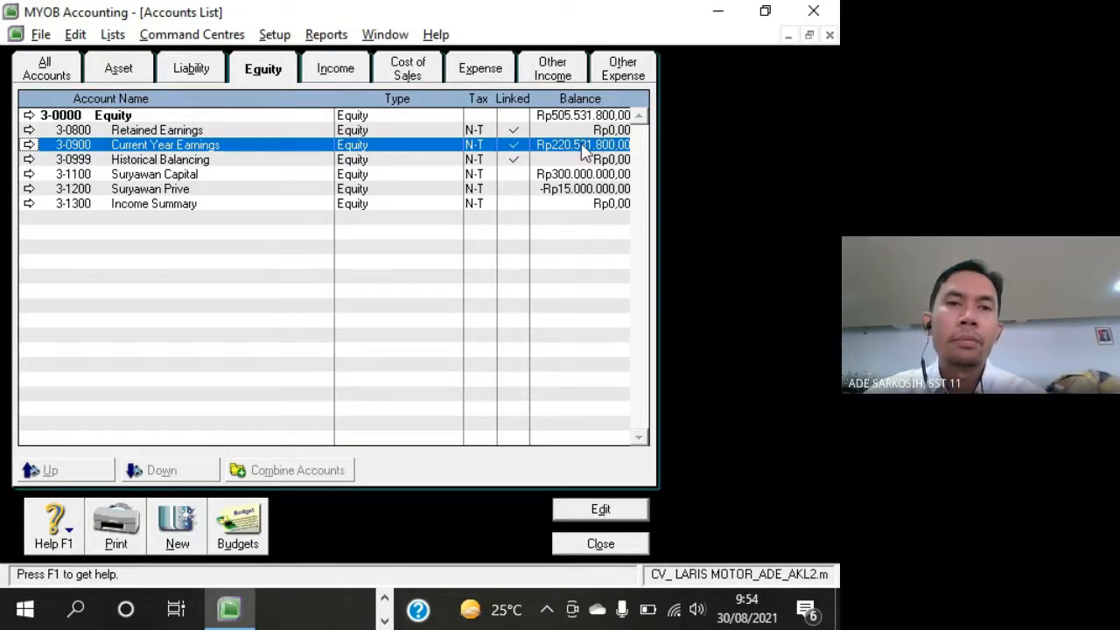
# Compare the asset and liability accounts with equity, examining Current Year Earnings and the owner's capital and prive balances
pyautogui.click(138, 74)
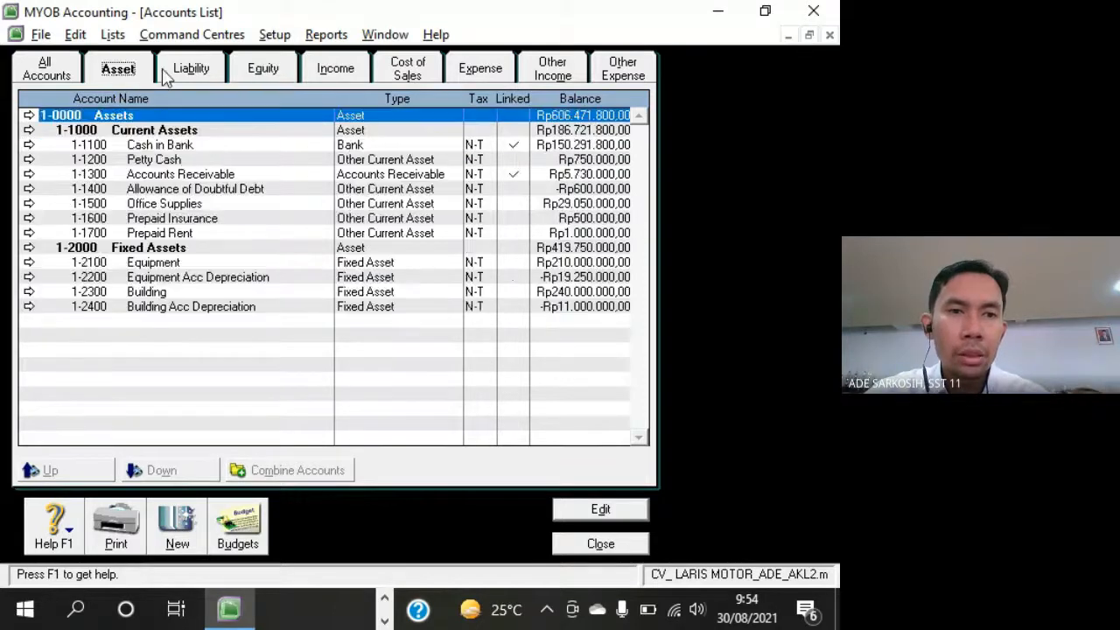
pyautogui.click(197, 72)
pyautogui.click(273, 72)
pyautogui.click(568, 145)
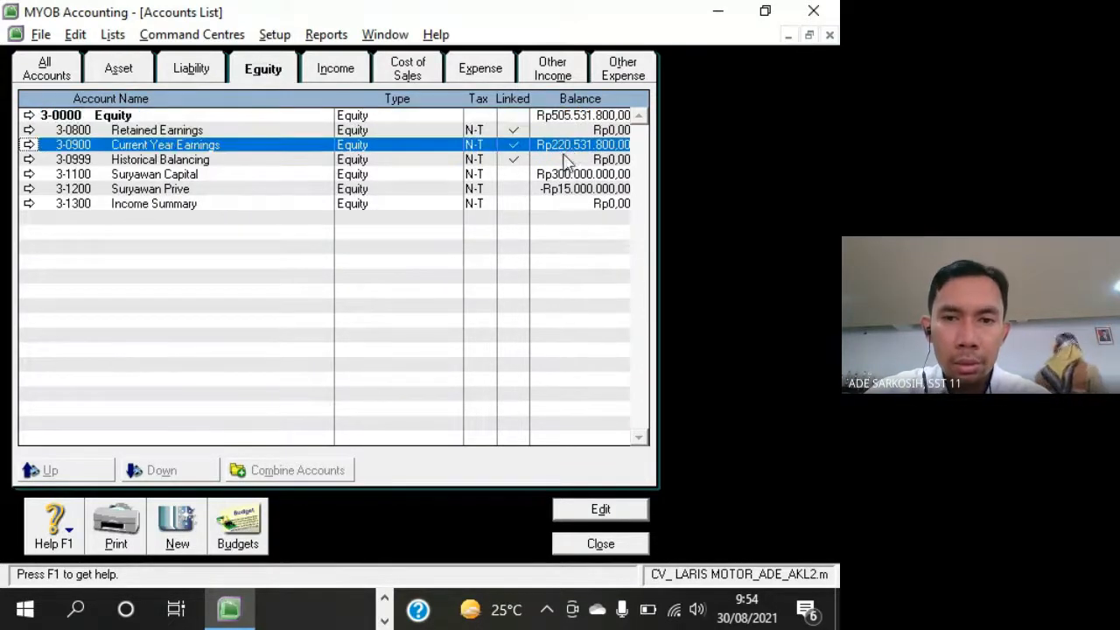
pyautogui.click(567, 175)
pyautogui.click(566, 188)
pyautogui.click(567, 146)
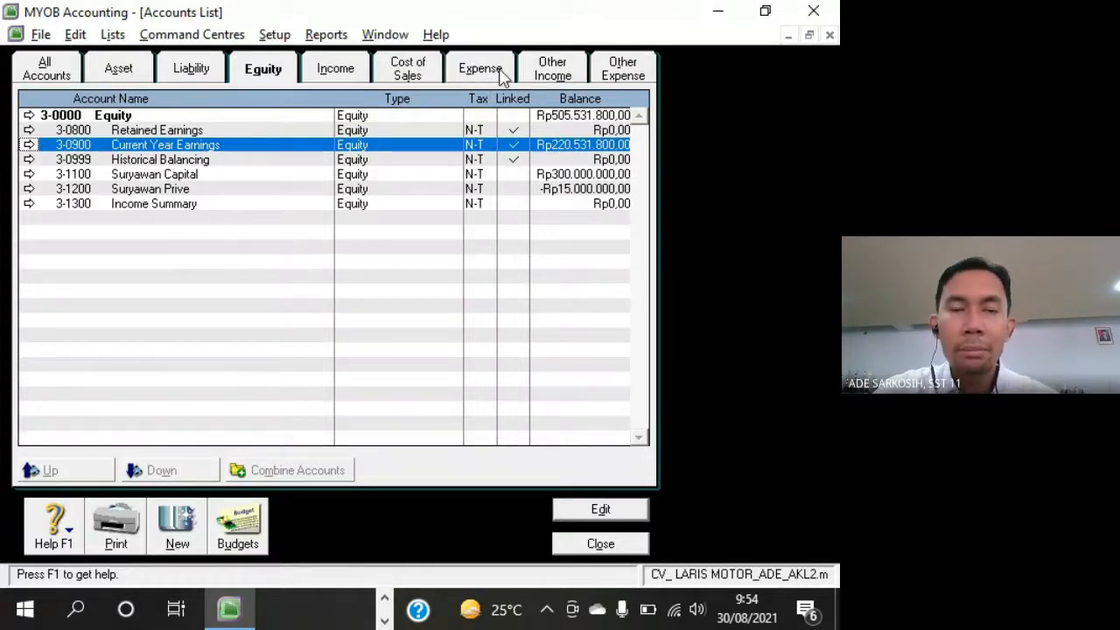
# Recheck the asset, liability and equity account groups against one another, and close the Accounts List
pyautogui.click(191, 77)
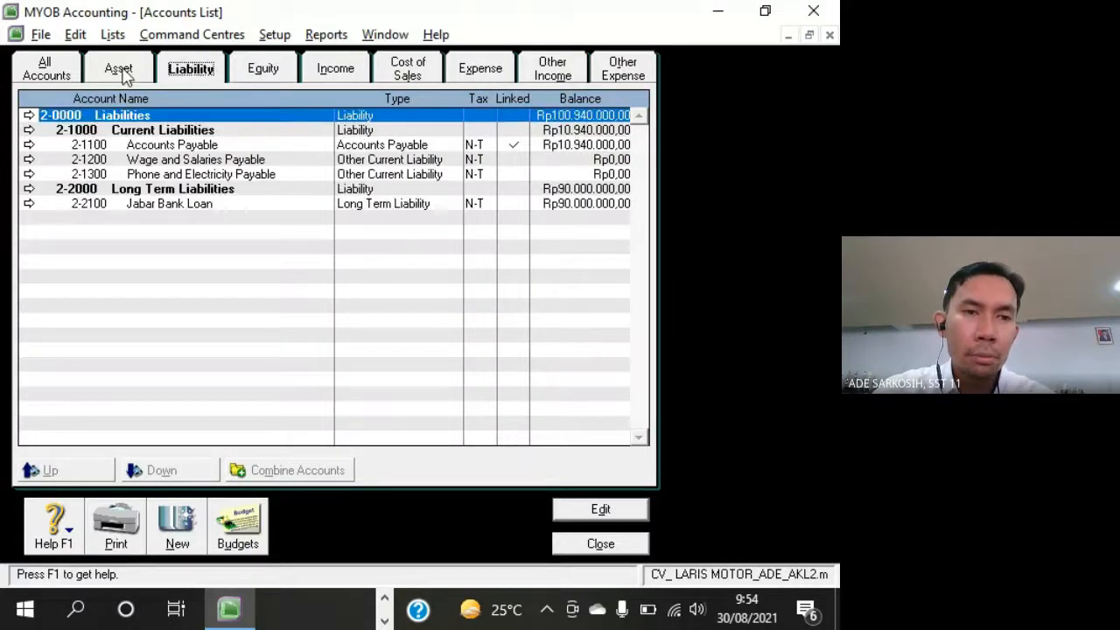
pyautogui.click(130, 76)
pyautogui.click(193, 70)
pyautogui.click(267, 70)
pyautogui.click(197, 70)
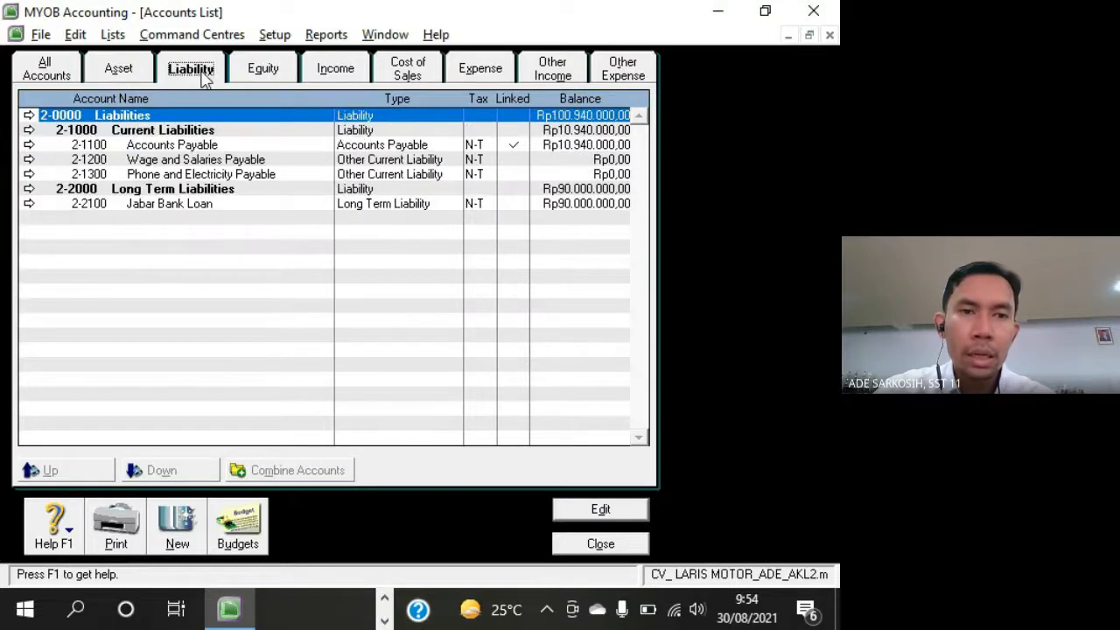
pyautogui.click(131, 70)
pyautogui.click(263, 68)
pyautogui.click(192, 68)
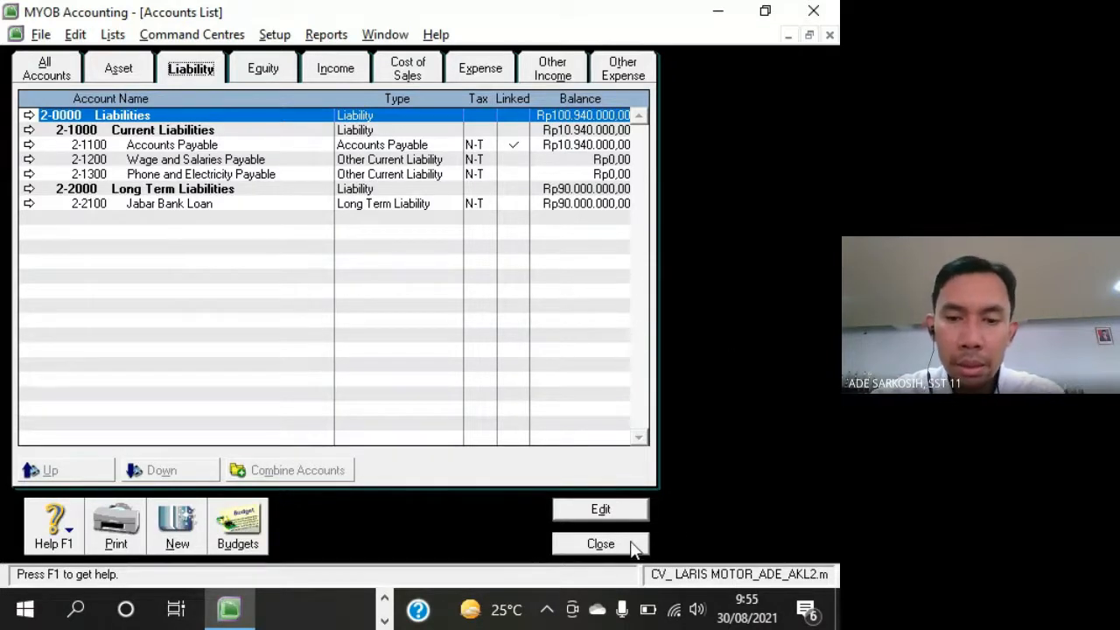
pyautogui.click(600, 543)
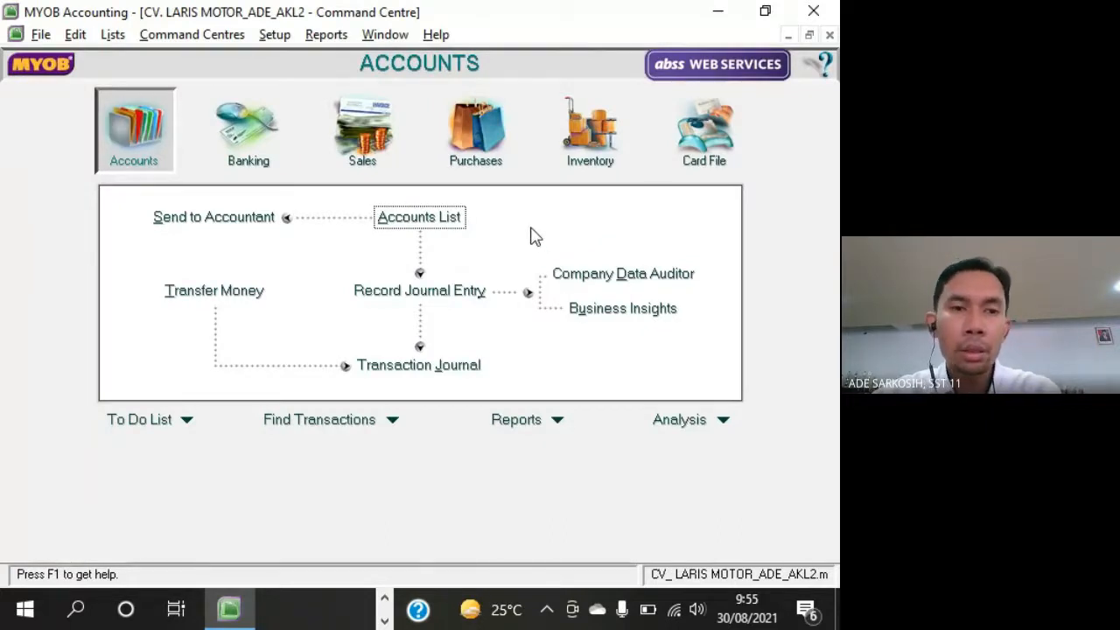
# Review the journal entry and Spend Money forms without recording anything, and view the Sales and Purchases command centres
pyautogui.click(420, 290)
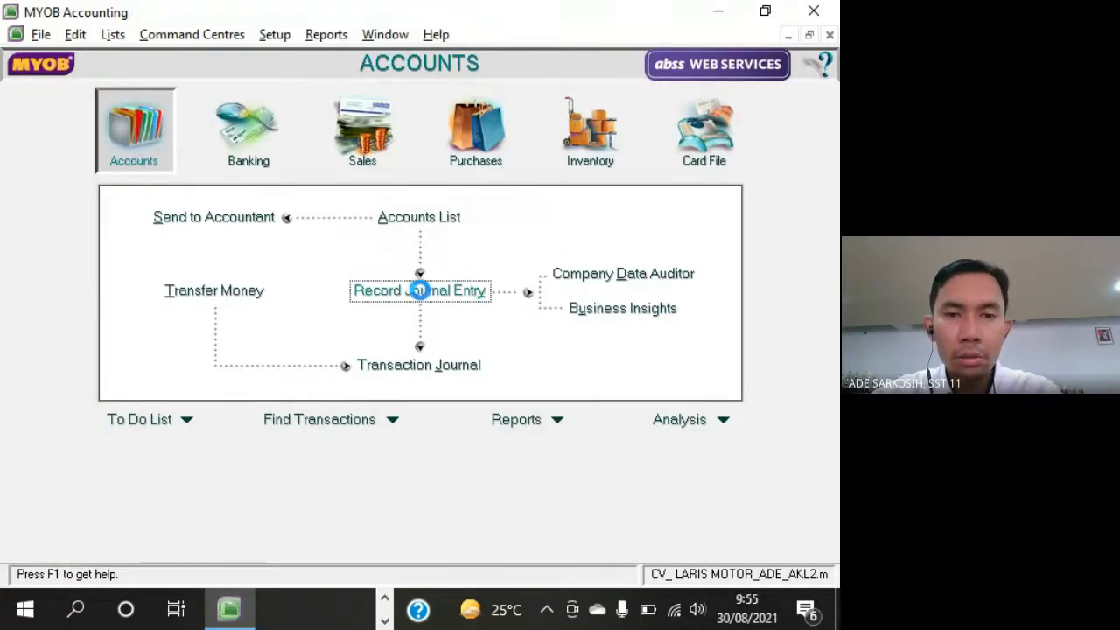
pyautogui.click(715, 543)
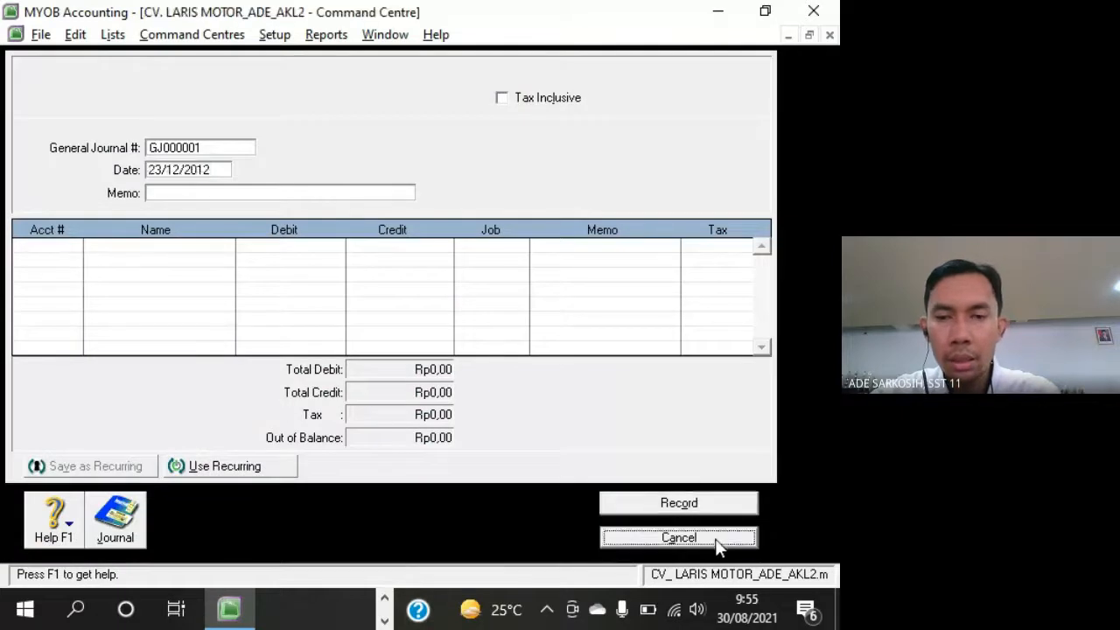
pyautogui.click(252, 132)
pyautogui.click(210, 218)
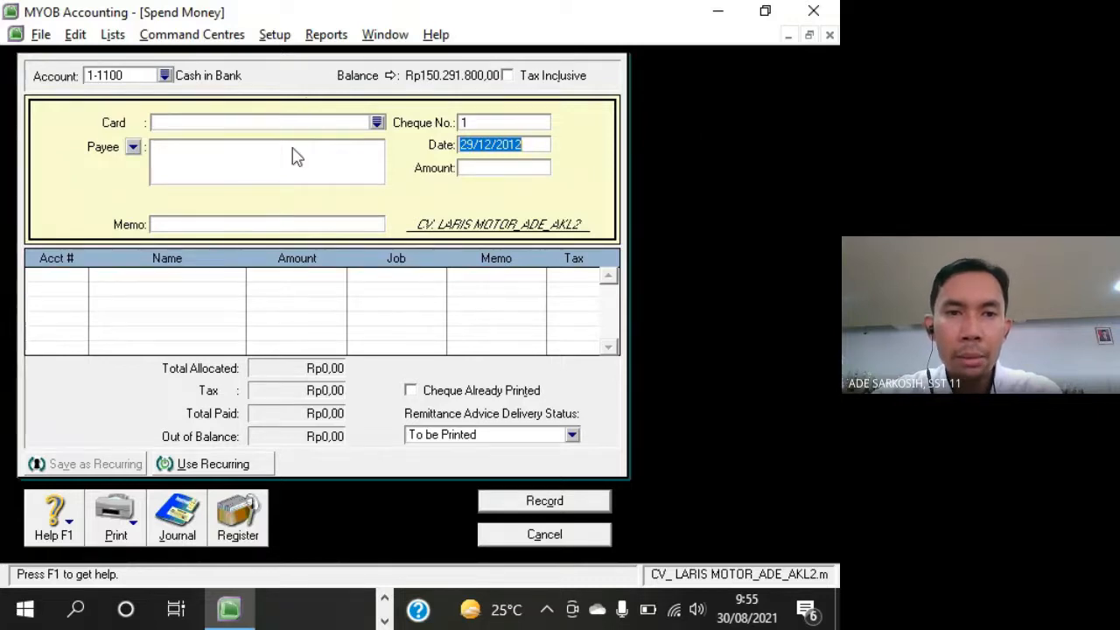
pyautogui.click(564, 531)
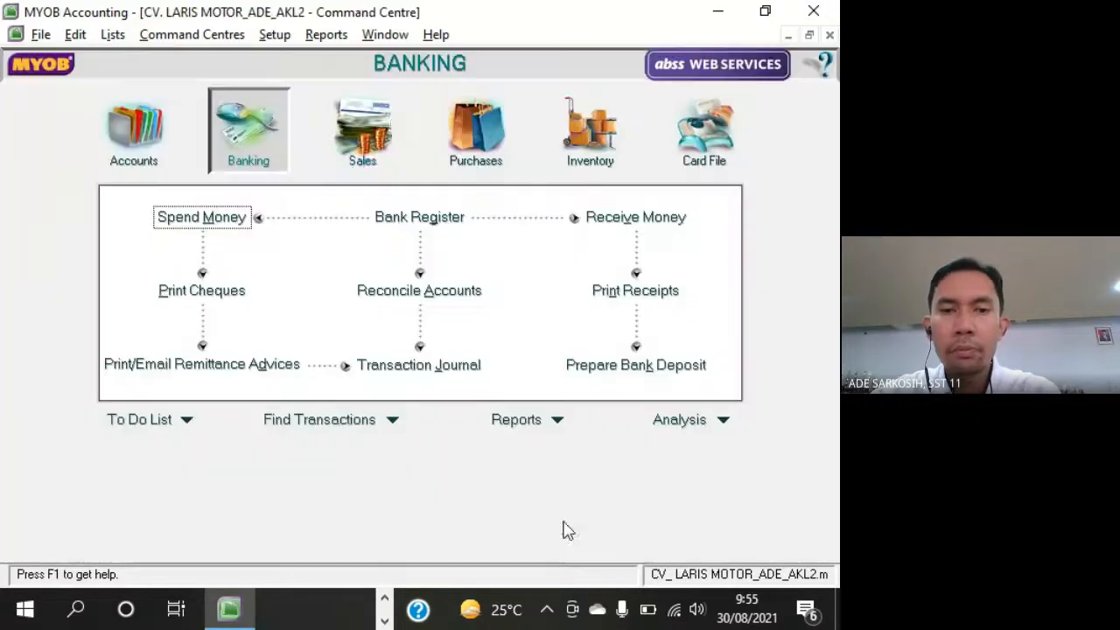
pyautogui.click(374, 137)
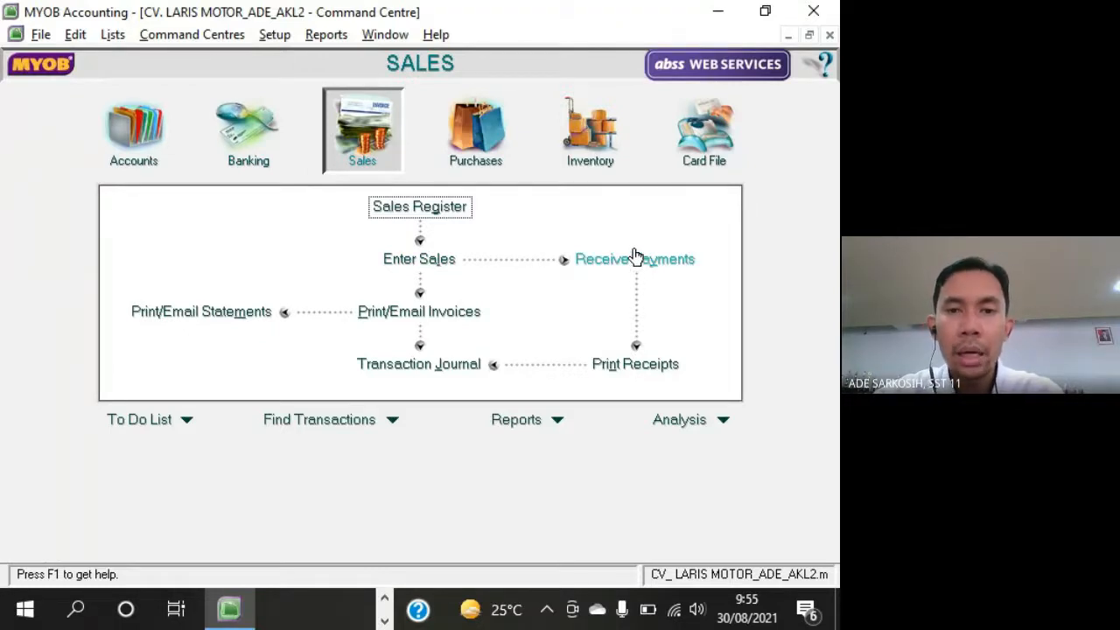
pyautogui.click(477, 144)
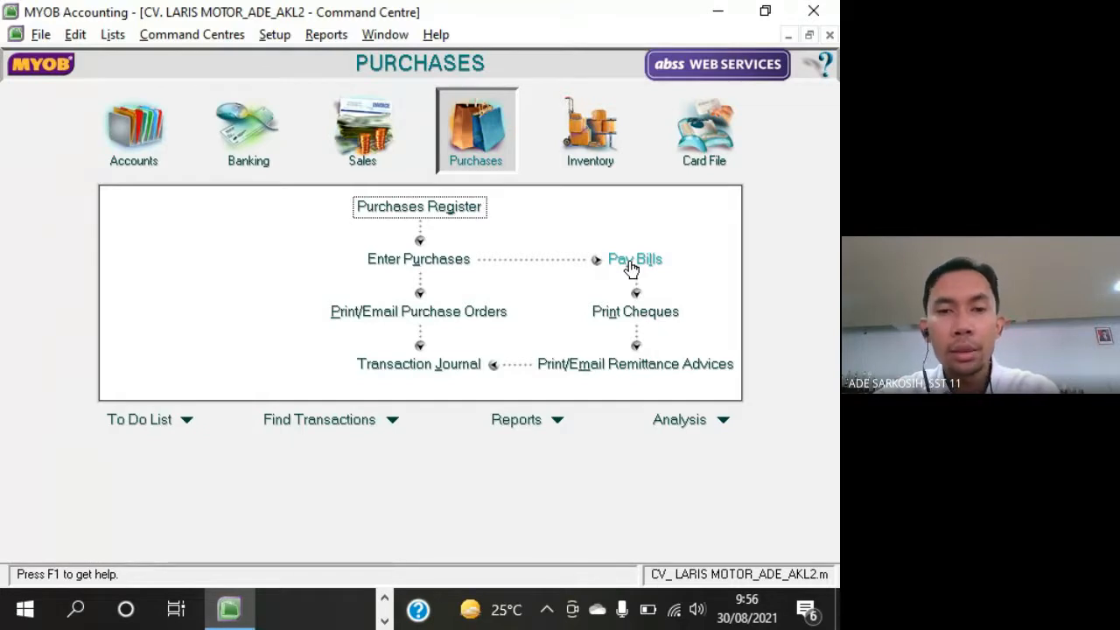
# Restore the Command Centre to a floating window, display its Accounts section and reposition the window
pyautogui.click(808, 35)
pyautogui.moveTo(530, 96); pyautogui.dragTo(519, 78)
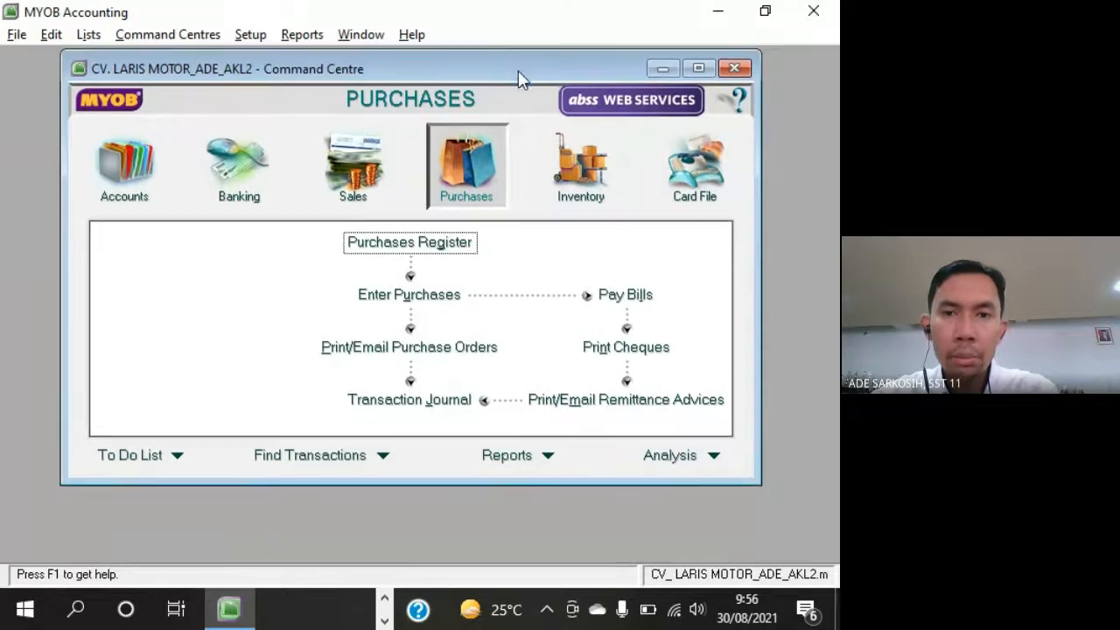
pyautogui.click(125, 175)
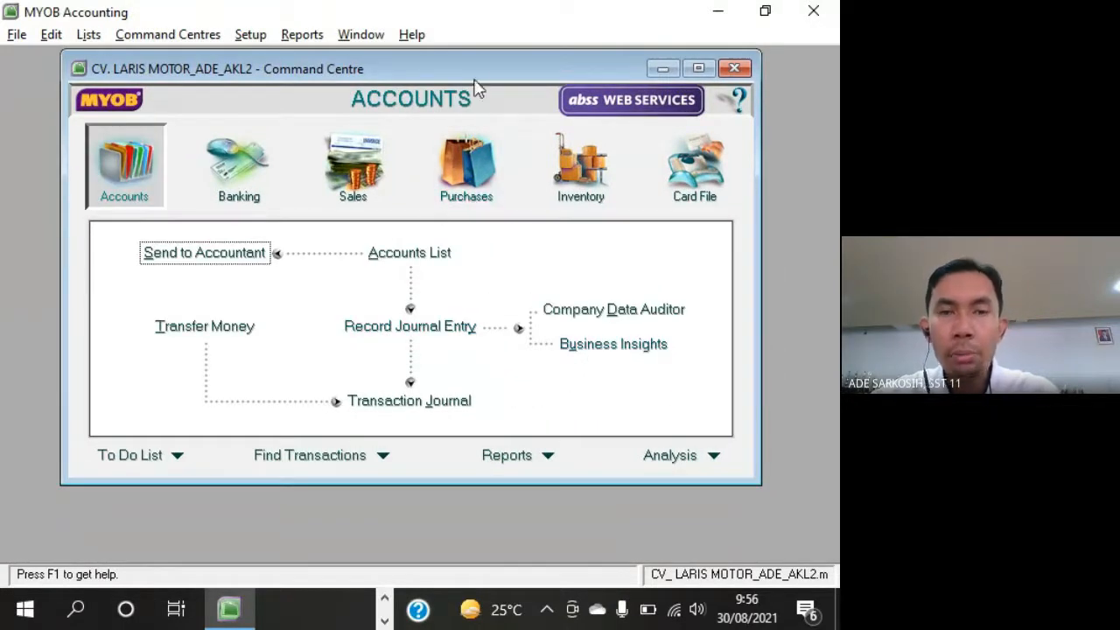
pyautogui.moveTo(474, 80); pyautogui.dragTo(485, 90)
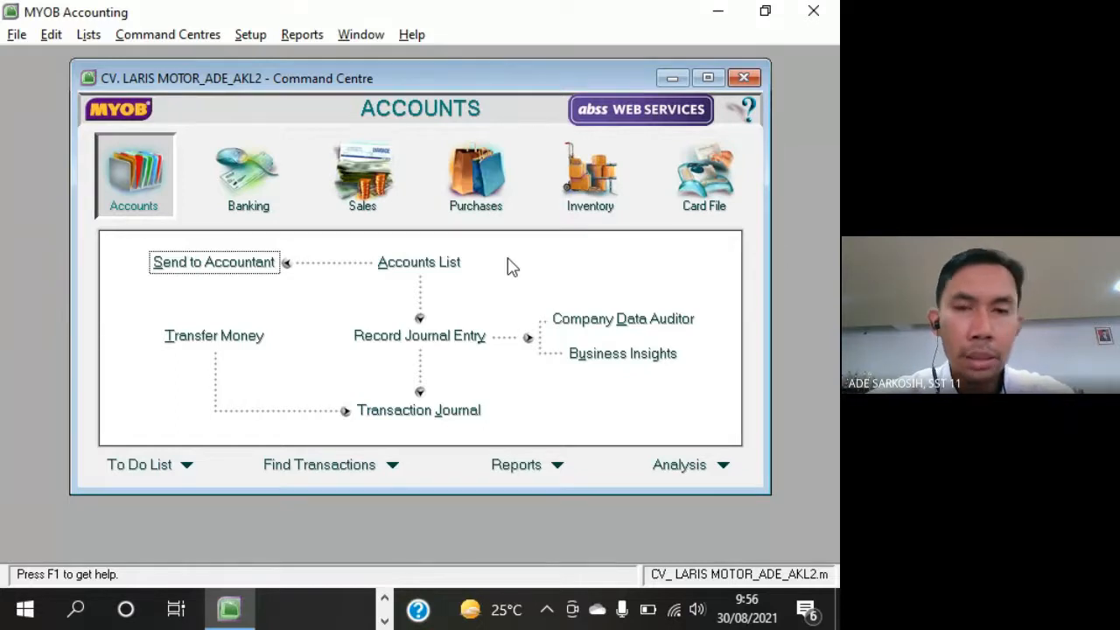
pyautogui.moveTo(544, 93); pyautogui.dragTo(544, 98)
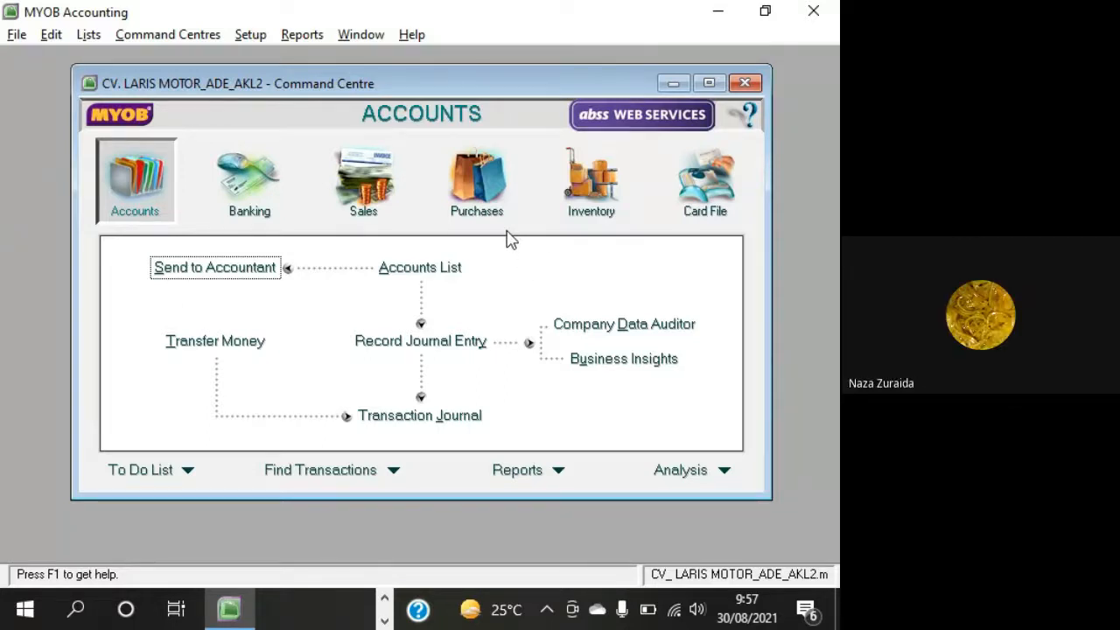
pyautogui.click(385, 622)
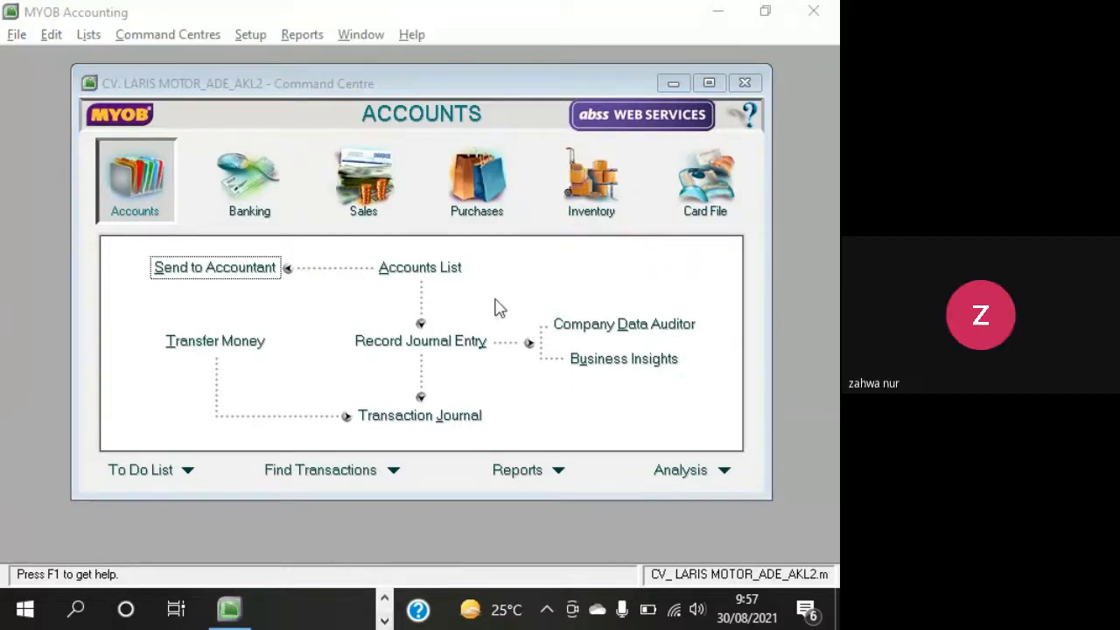
pyautogui.click(560, 271)
pyautogui.moveTo(513, 85)
pyautogui.mouseDown()
pyautogui.moveTo(493, 85)
pyautogui.moveTo(508, 83)
pyautogui.mouseUp()
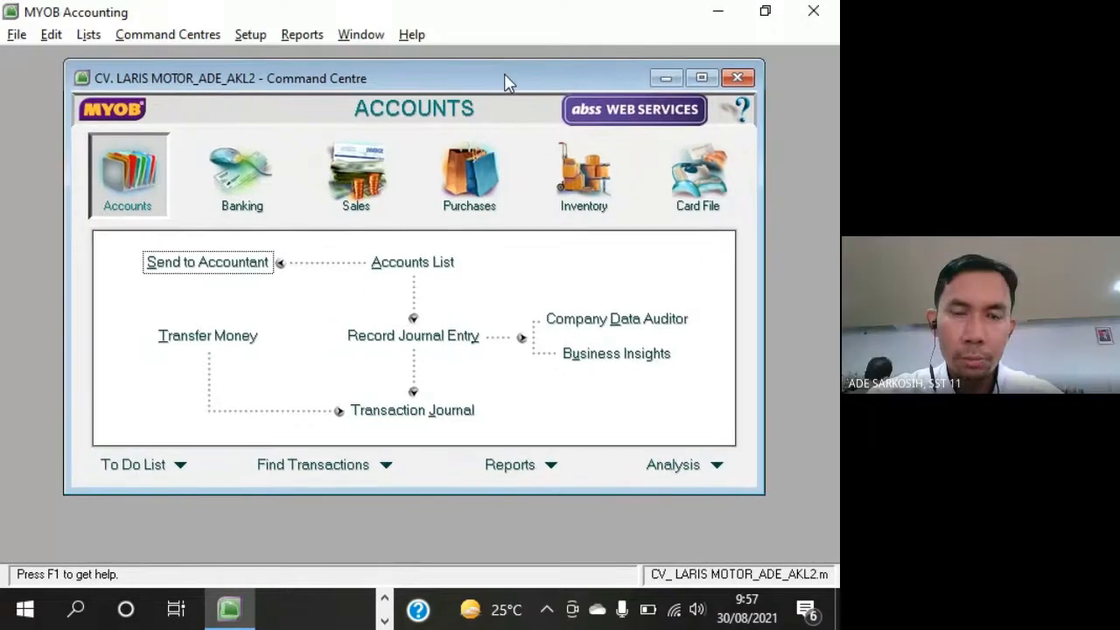
# Quit MYOB without a session report or company file backup, and switch to the Google Meet call in Chrome
pyautogui.click(15, 37)
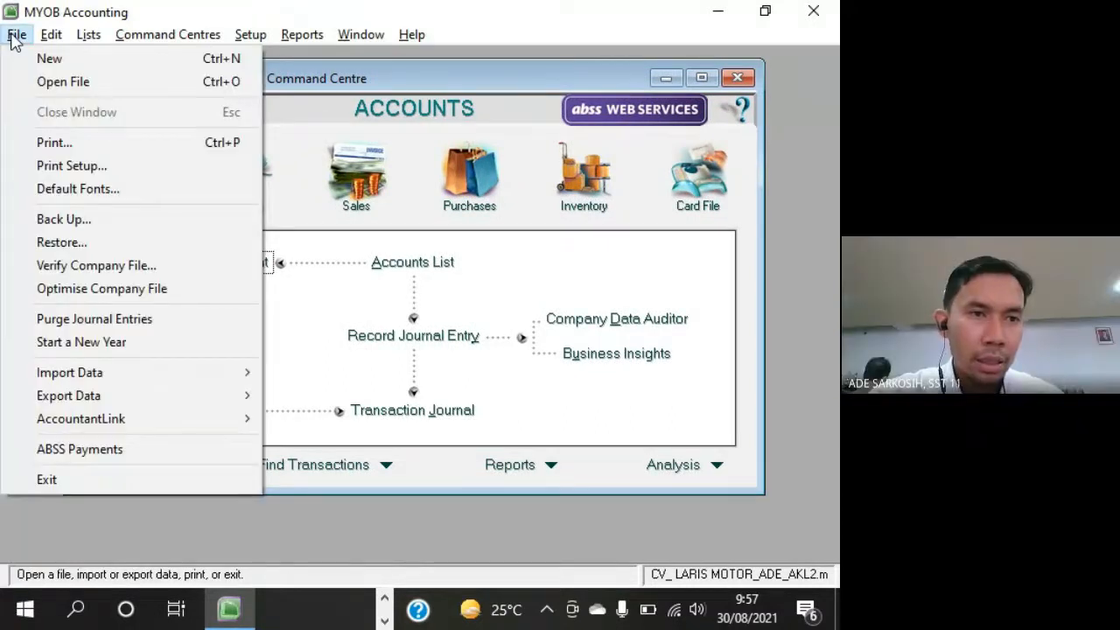
pyautogui.click(17, 39)
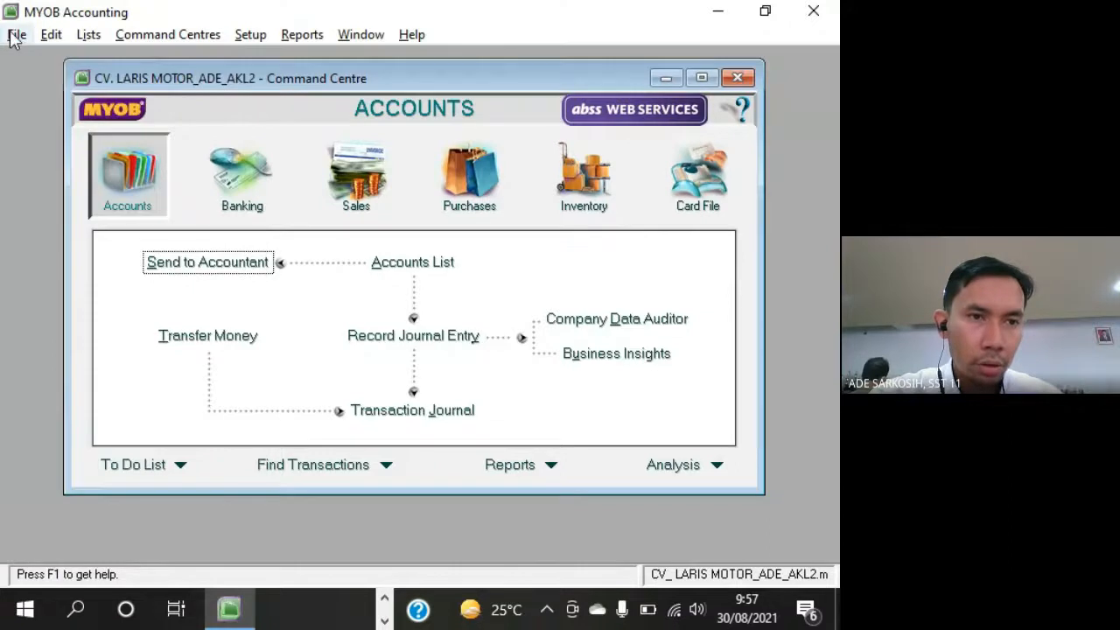
pyautogui.click(14, 37)
pyautogui.click(88, 479)
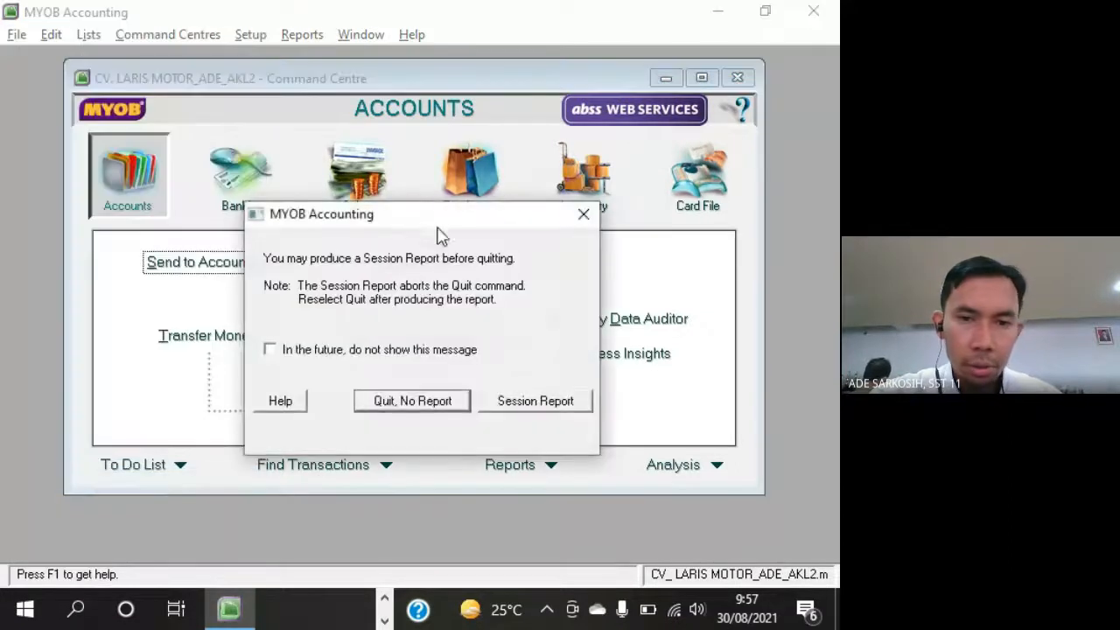
pyautogui.moveTo(437, 229); pyautogui.dragTo(425, 169)
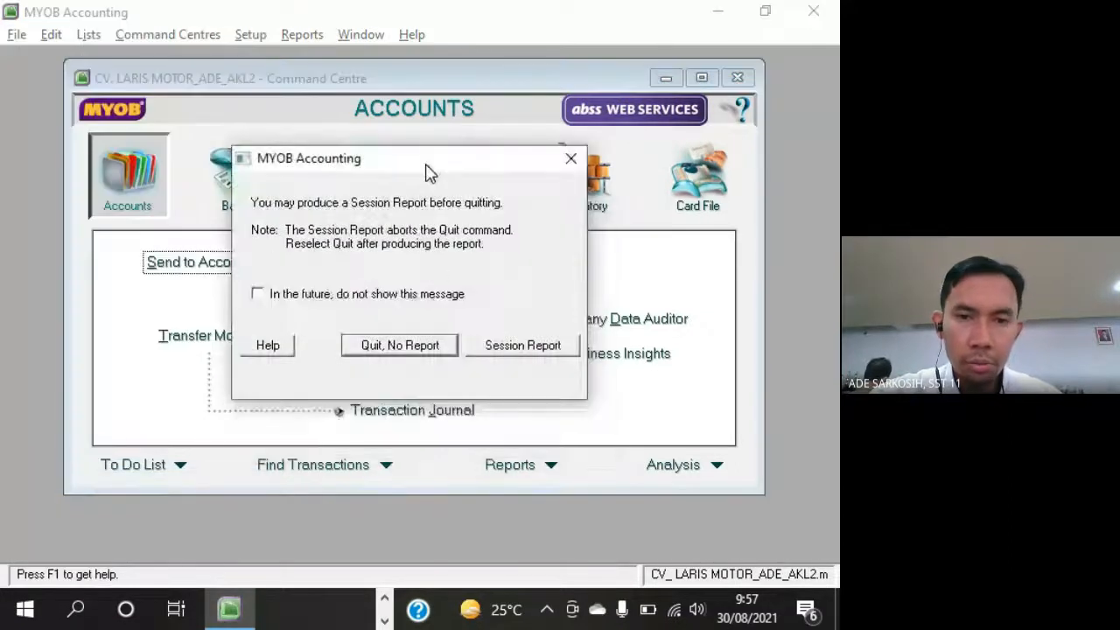
pyautogui.click(421, 348)
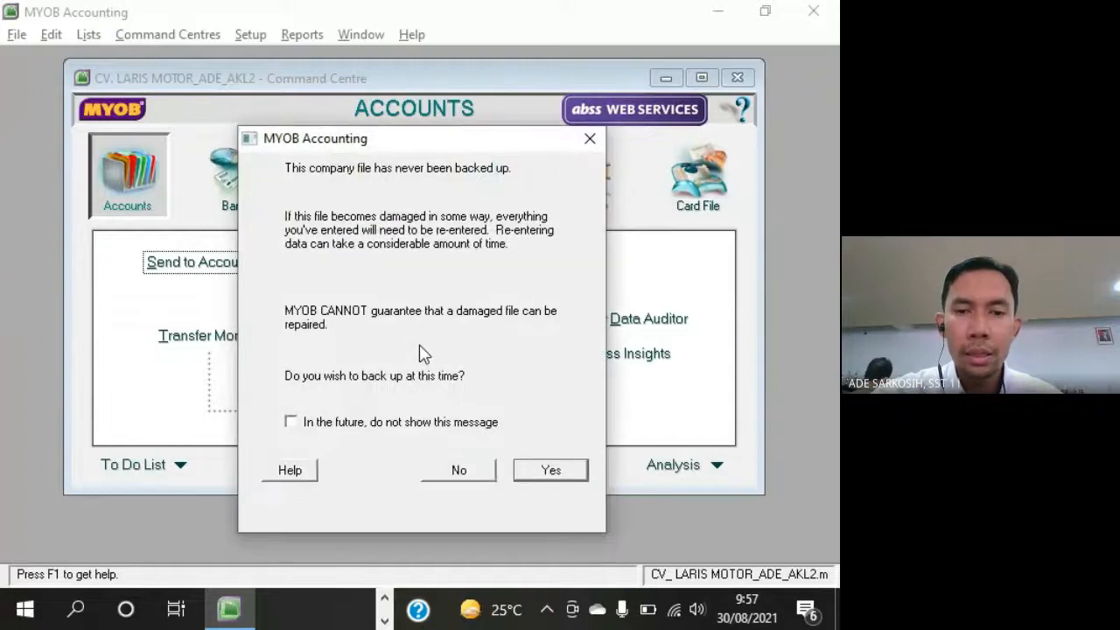
pyautogui.click(459, 471)
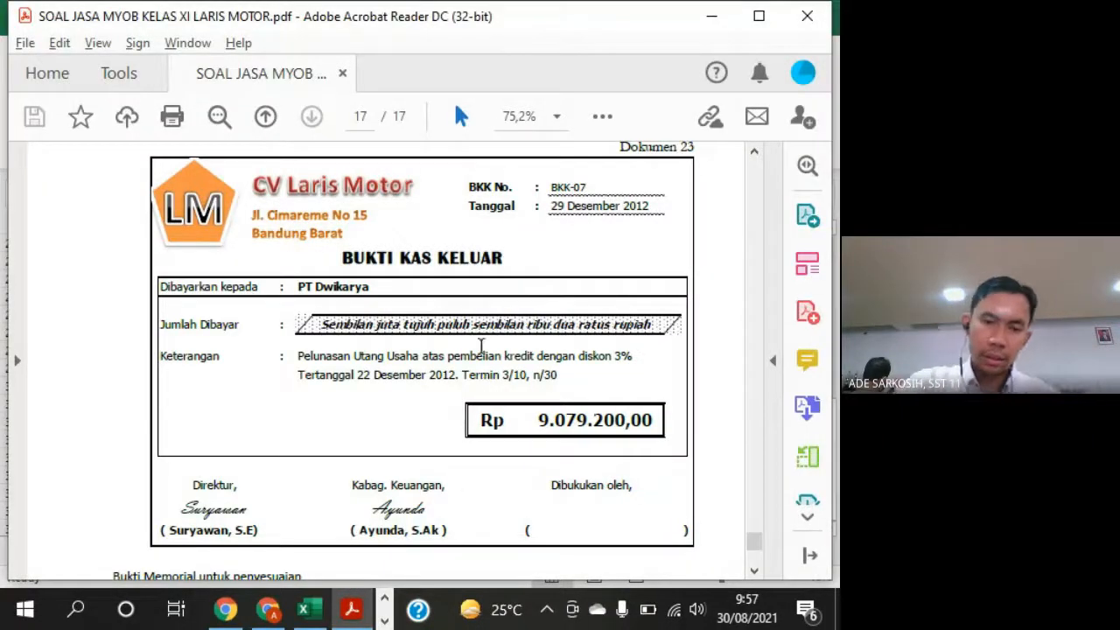
pyautogui.click(267, 610)
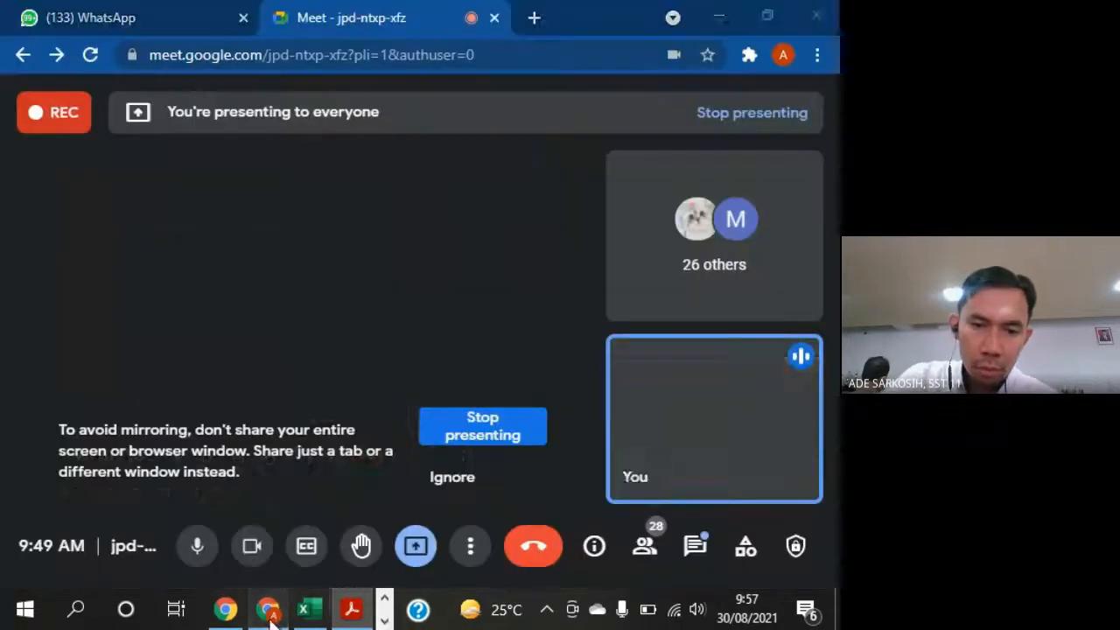